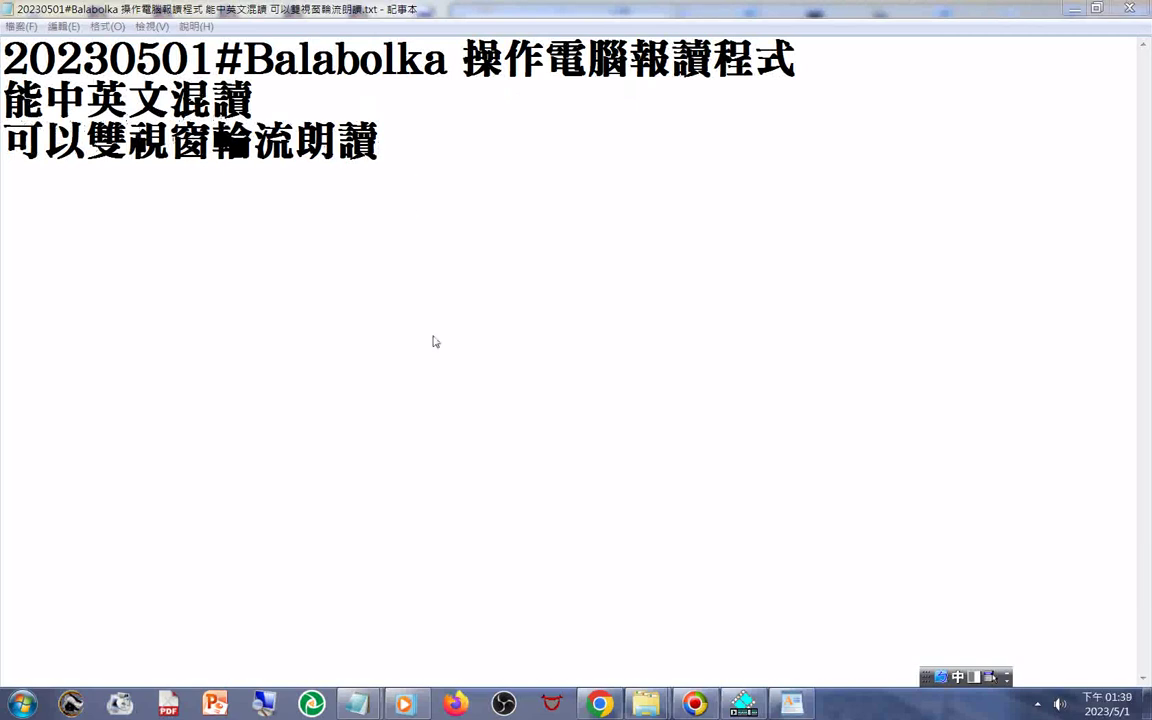
Launch Balabolka and dock its window to the left half of the screen
{"action": "left_click", "coordinate": [22, 704]}
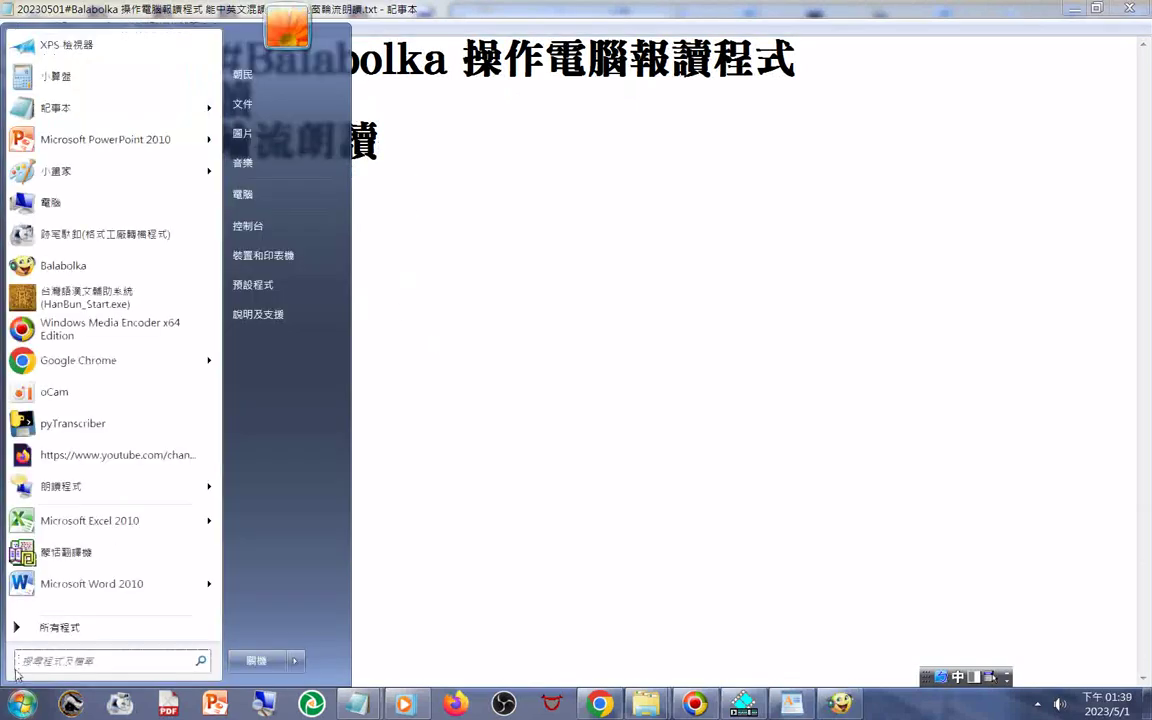
{"action": "left_click", "coordinate": [58, 270]}
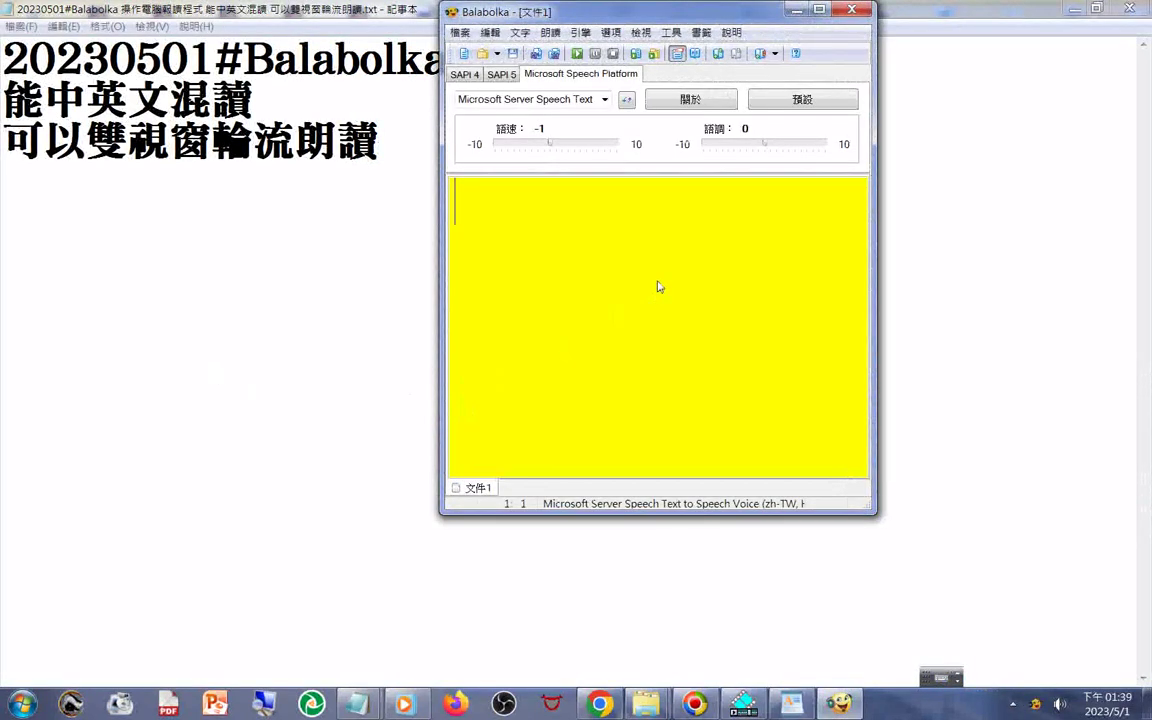
{"action": "key", "text": "super+Left"}
Keep the zh-TW HanHan voice in the docked Balabolka window and set its speech rate to 5
{"action": "left_click", "coordinate": [280, 102]}
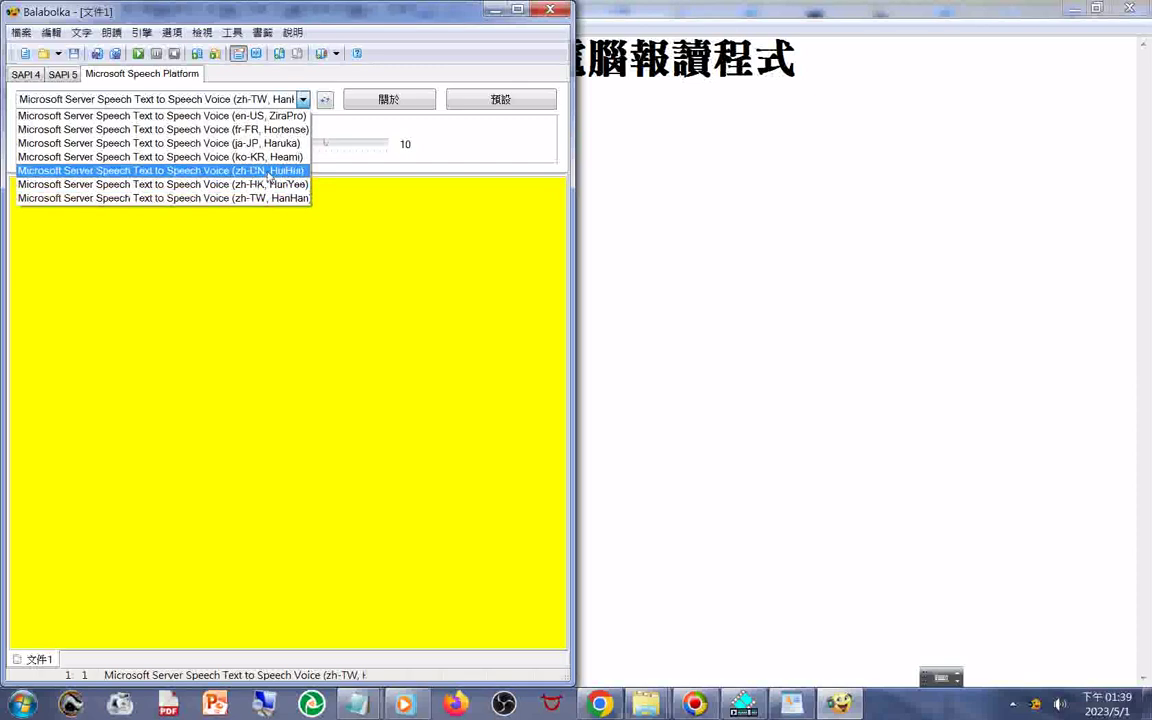
{"action": "left_click", "coordinate": [378, 230]}
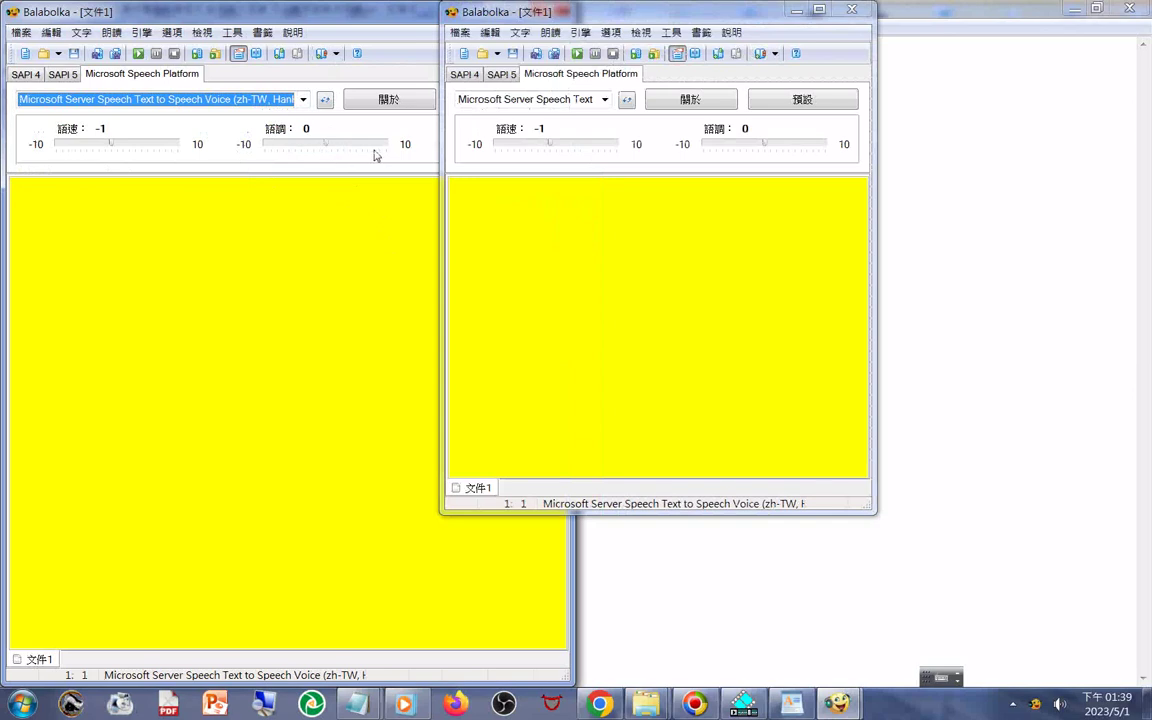
{"action": "left_click", "coordinate": [155, 147]}
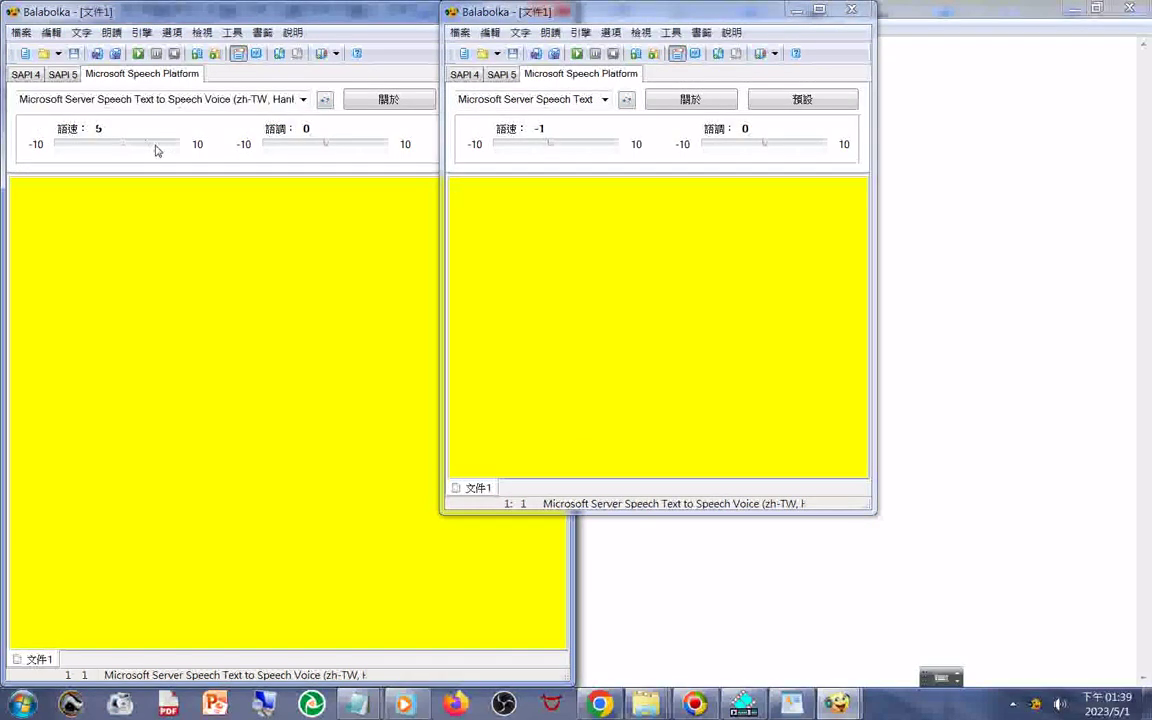
Dock the second Balabolka window to the right half of the screen and choose the en-US ZiraPro voice for it
{"action": "left_click", "coordinate": [689, 281]}
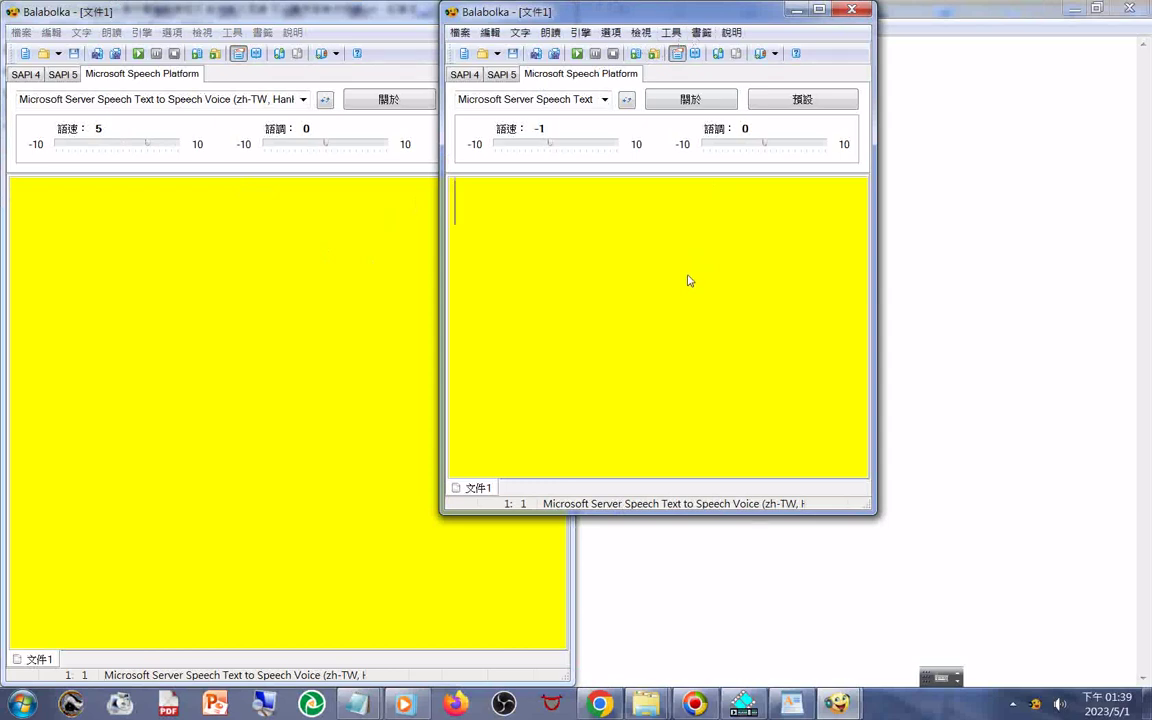
{"action": "key", "text": "super+Right"}
{"action": "left_click", "coordinate": [720, 99]}
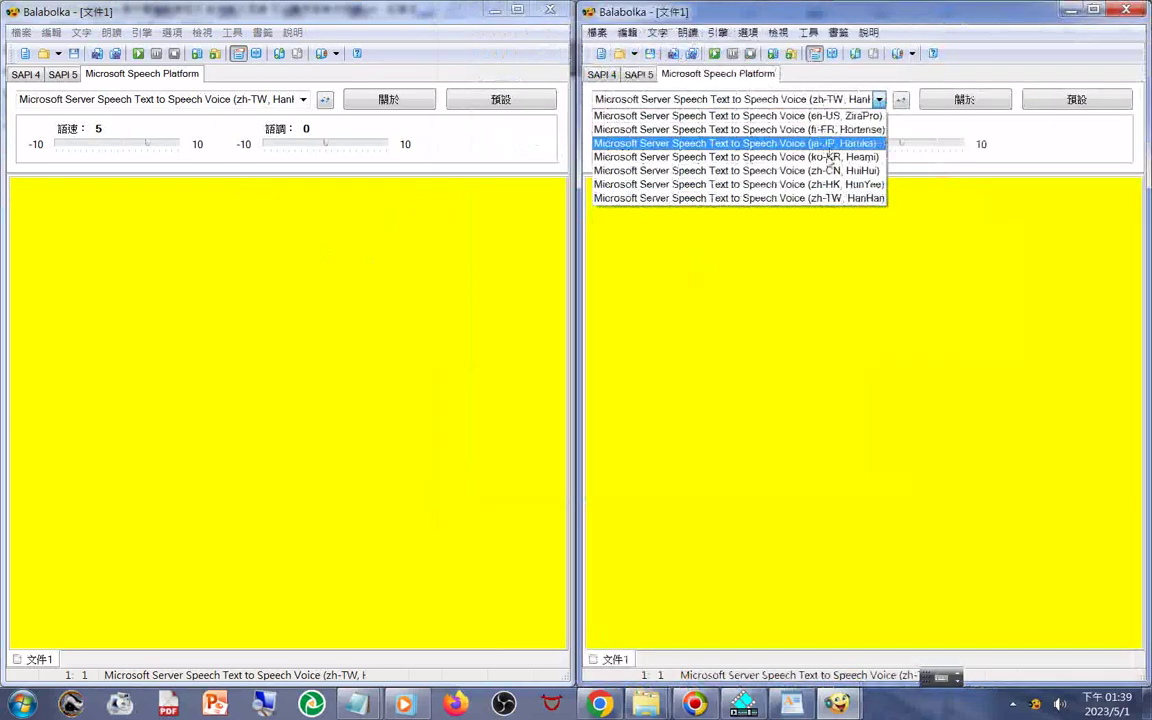
{"action": "left_click", "coordinate": [830, 116]}
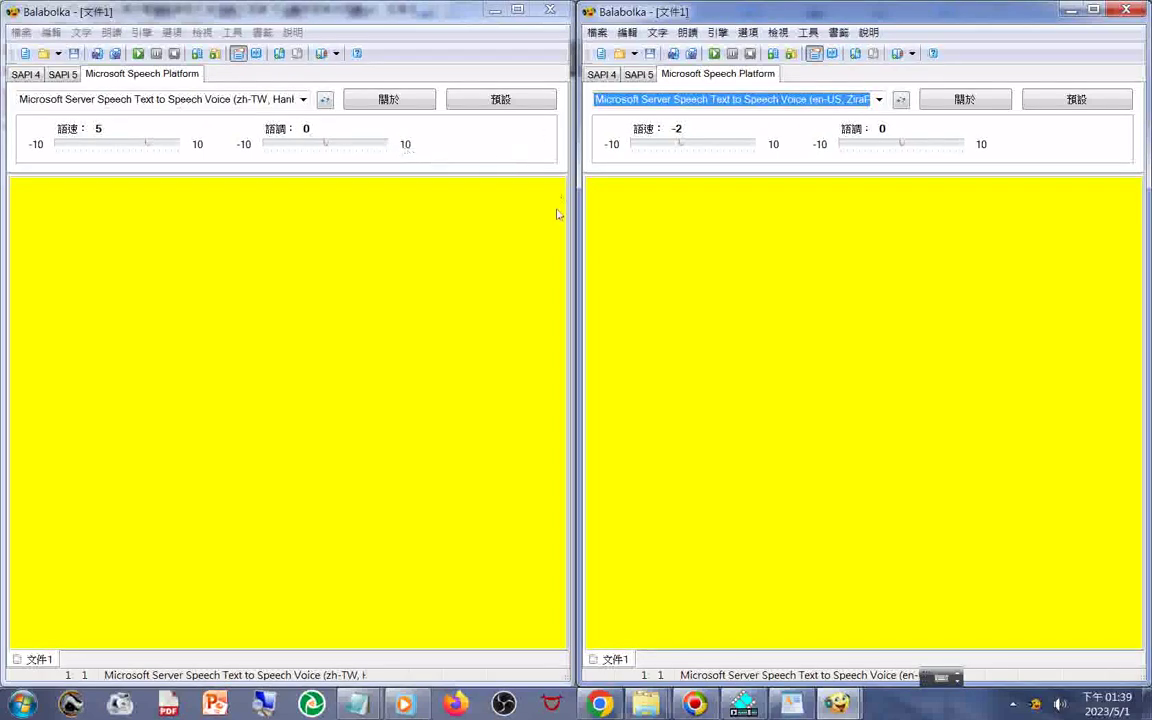
Set the volume to 0 in the zh-TW HanHan window, using its maximized view, and dock it back to the left half of the screen
{"action": "double_click", "coordinate": [470, 10]}
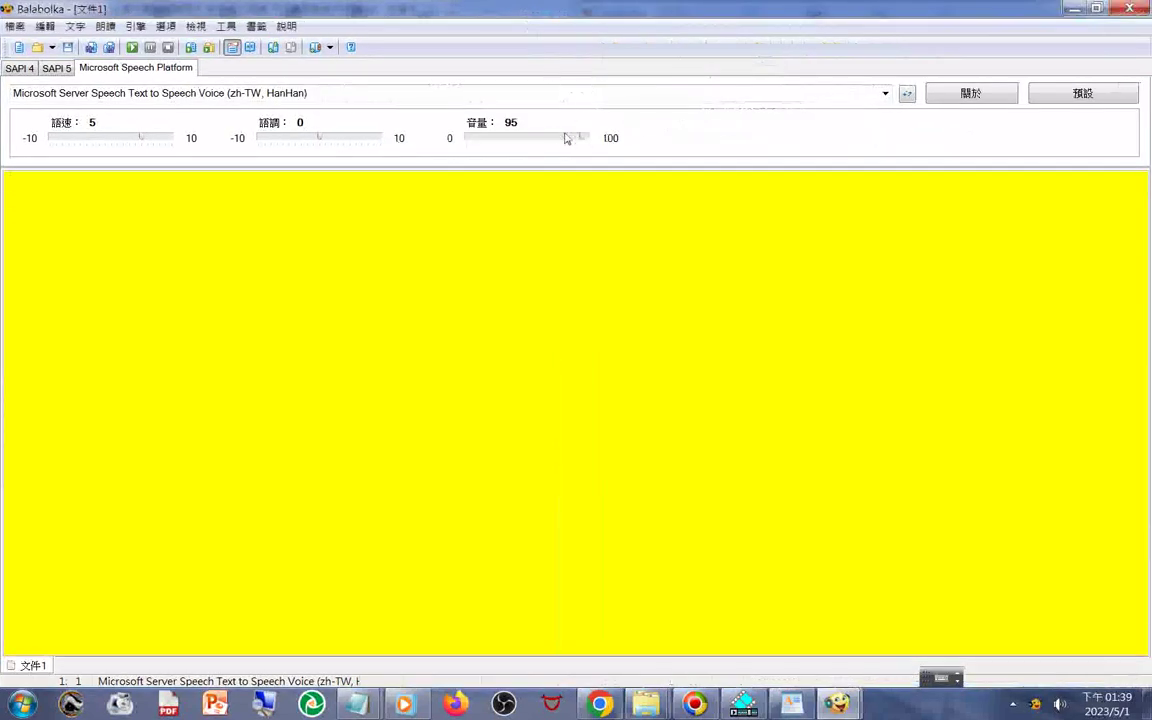
{"action": "scroll", "coordinate": [578, 141], "scroll_direction": "down", "scroll_amount": 2}
{"action": "left_click_drag", "start_coordinate": [560, 140], "coordinate": [468, 133]}
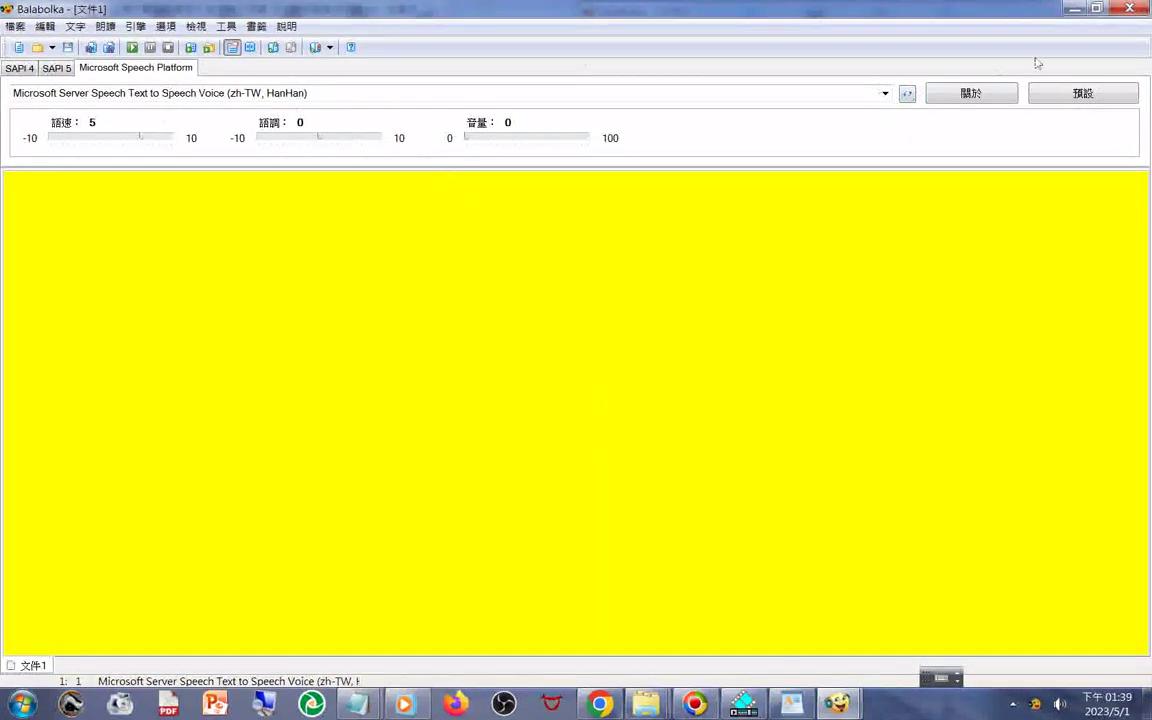
{"action": "left_click", "coordinate": [1097, 10]}
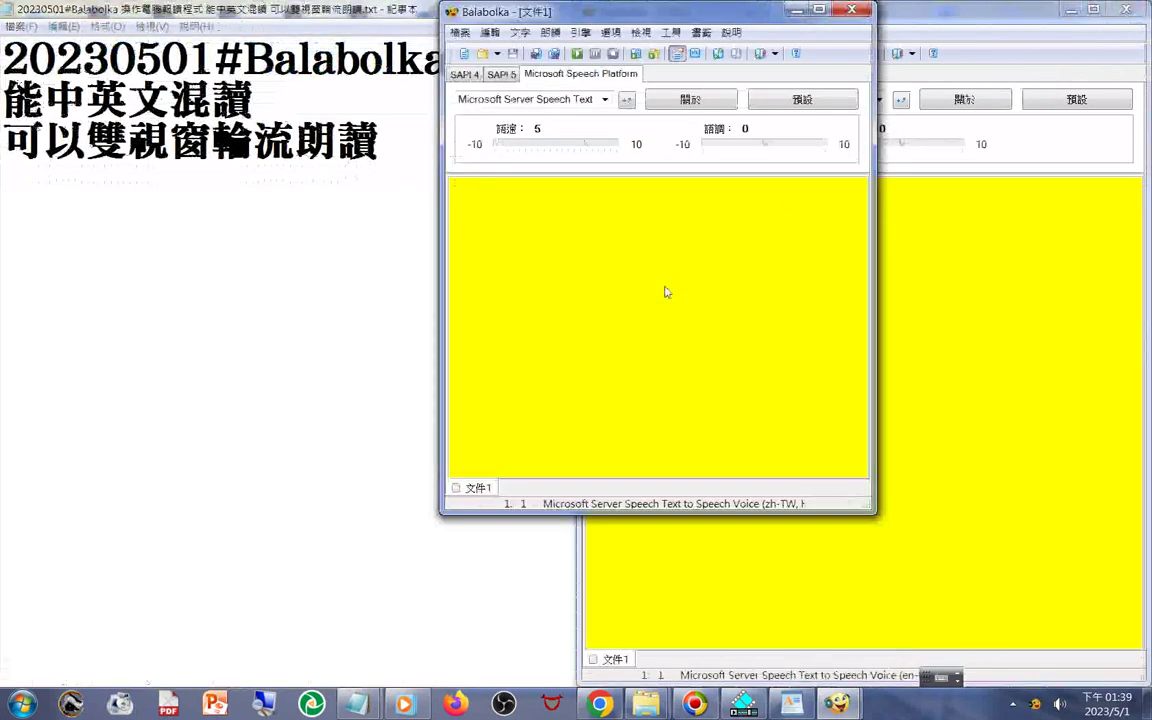
{"action": "key", "text": "super+Left"}
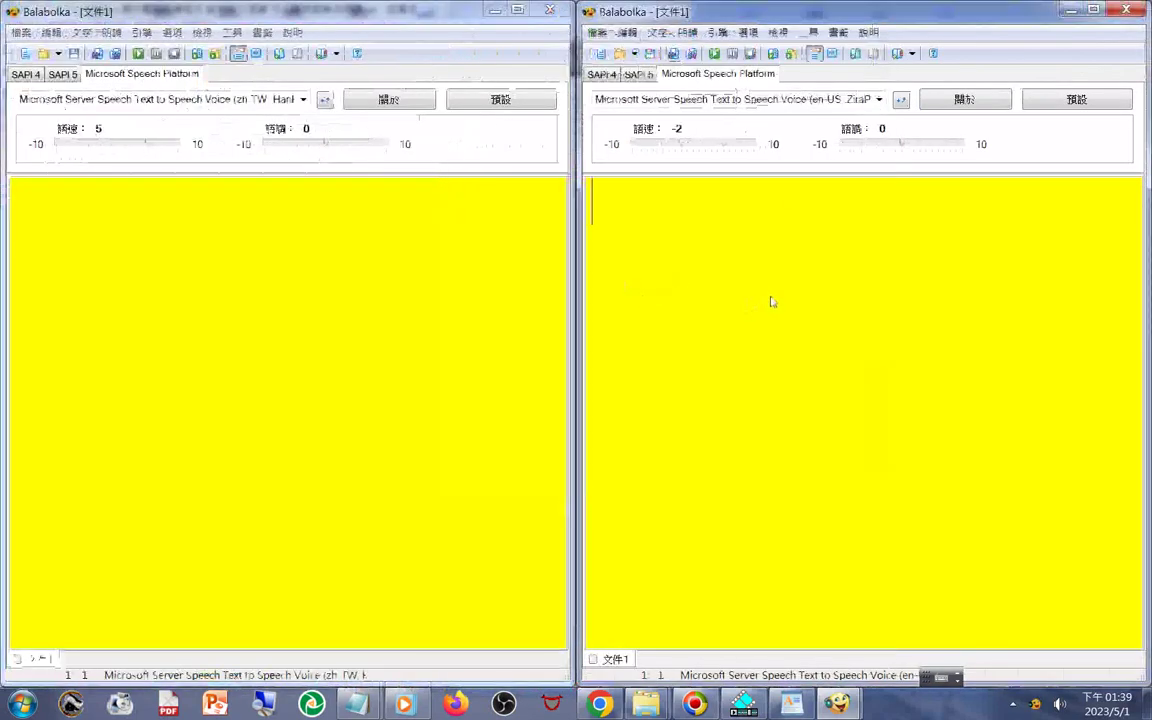
Keep the ZiraPro voice and start opening a document in that window, listing all file types (*.*)
{"action": "left_click", "coordinate": [828, 100]}
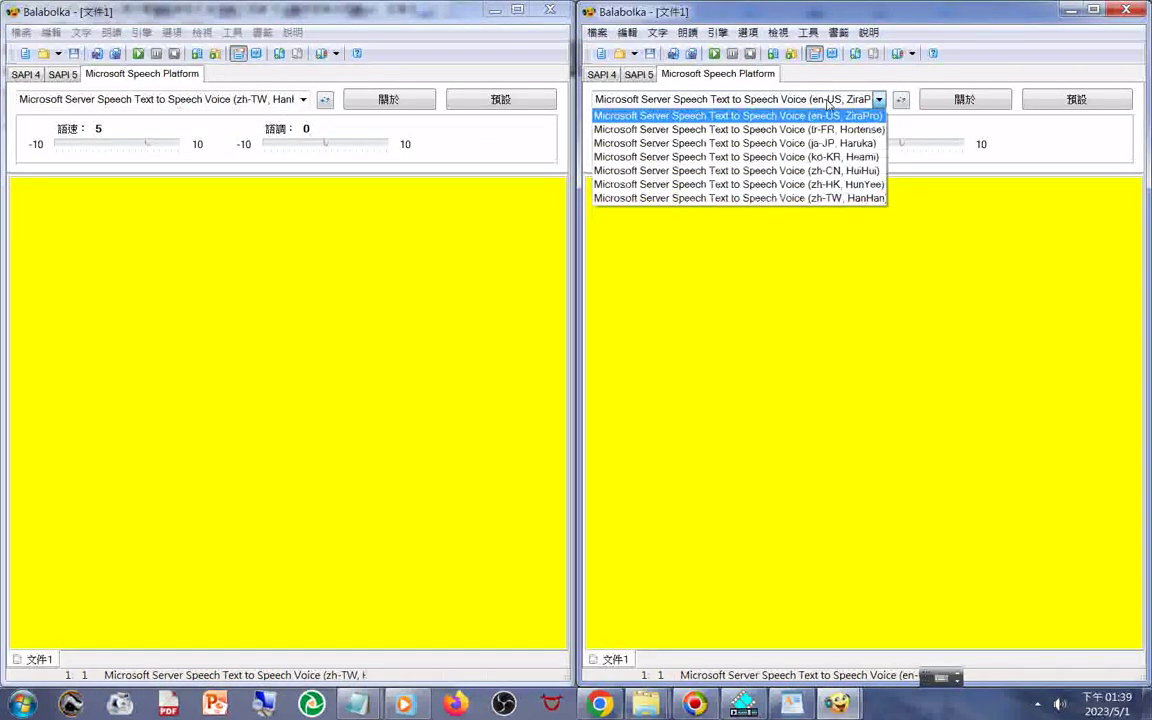
{"action": "left_click", "coordinate": [828, 101]}
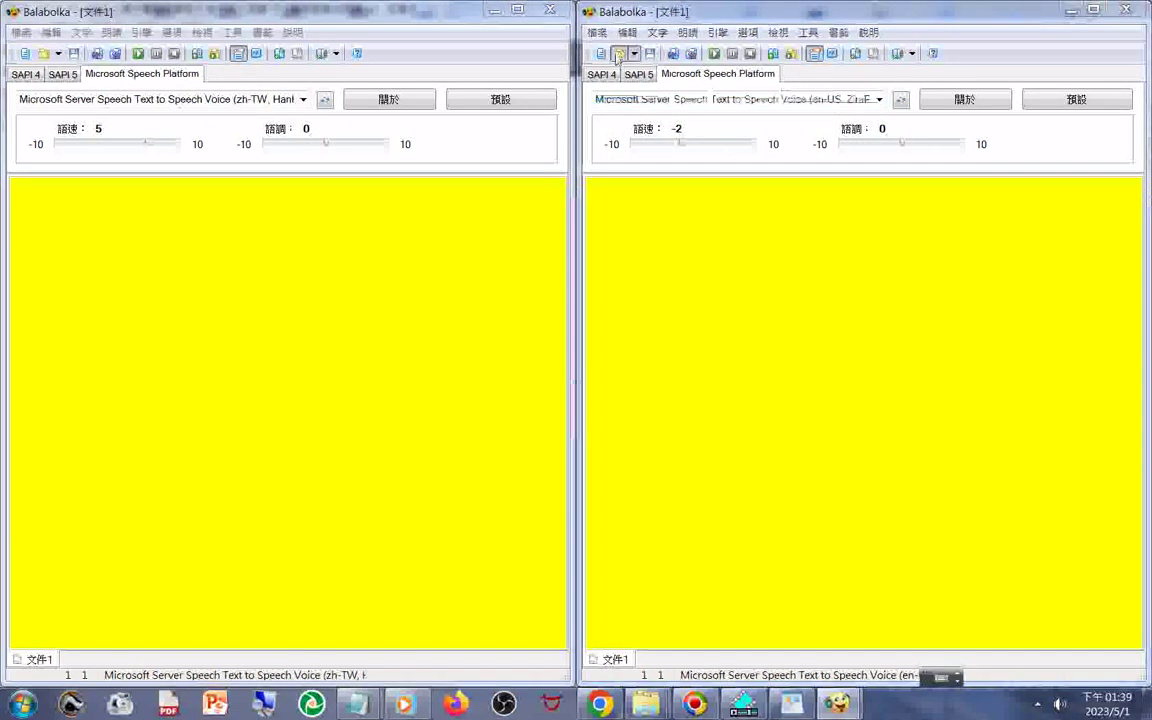
{"action": "left_click", "coordinate": [622, 52]}
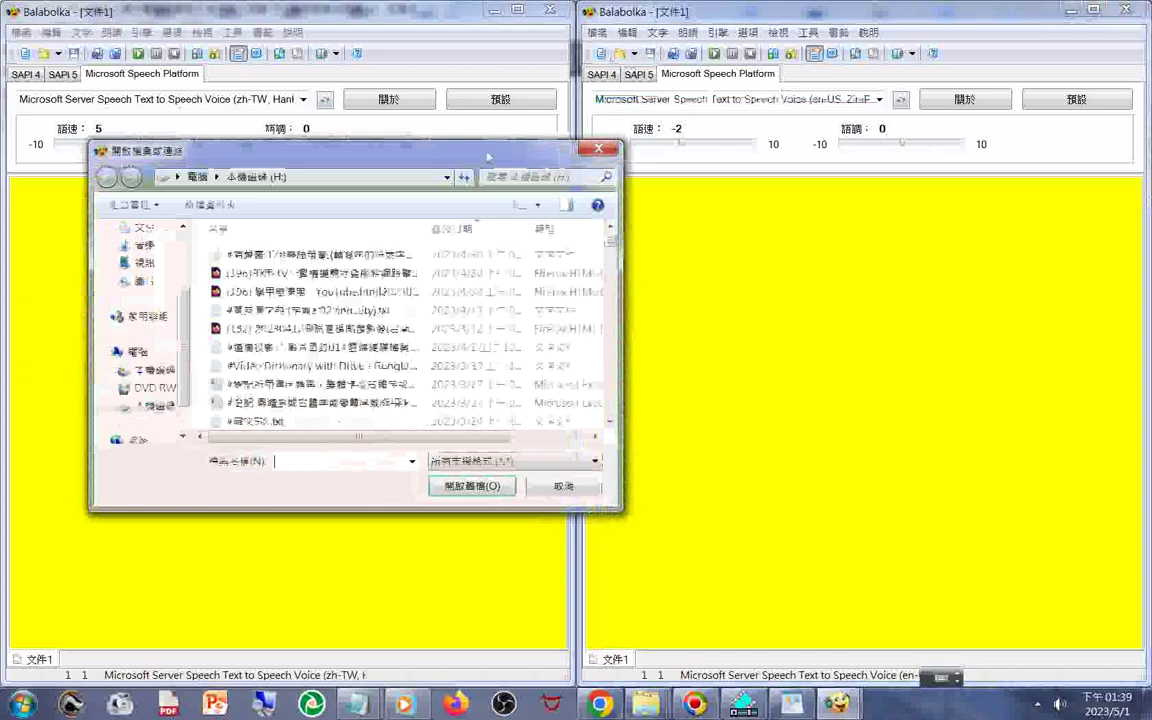
{"action": "left_click_drag", "start_coordinate": [488, 157], "coordinate": [818, 173]}
{"action": "left_click", "coordinate": [808, 478]}
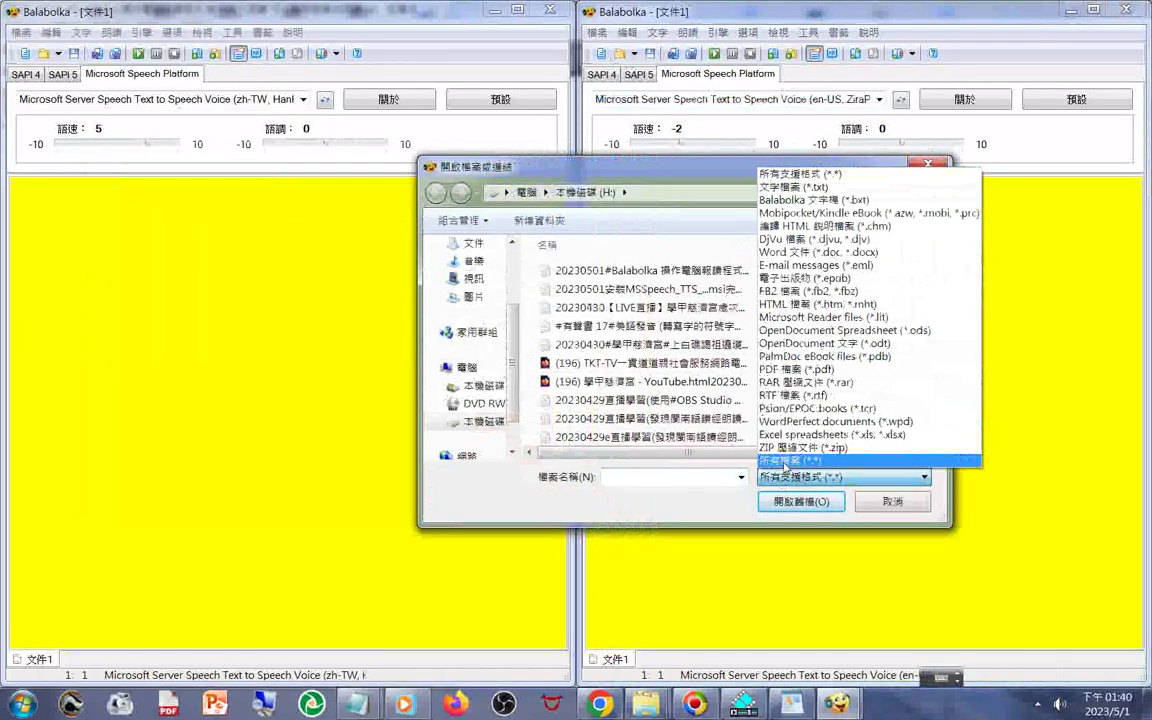
{"action": "left_click", "coordinate": [787, 461]}
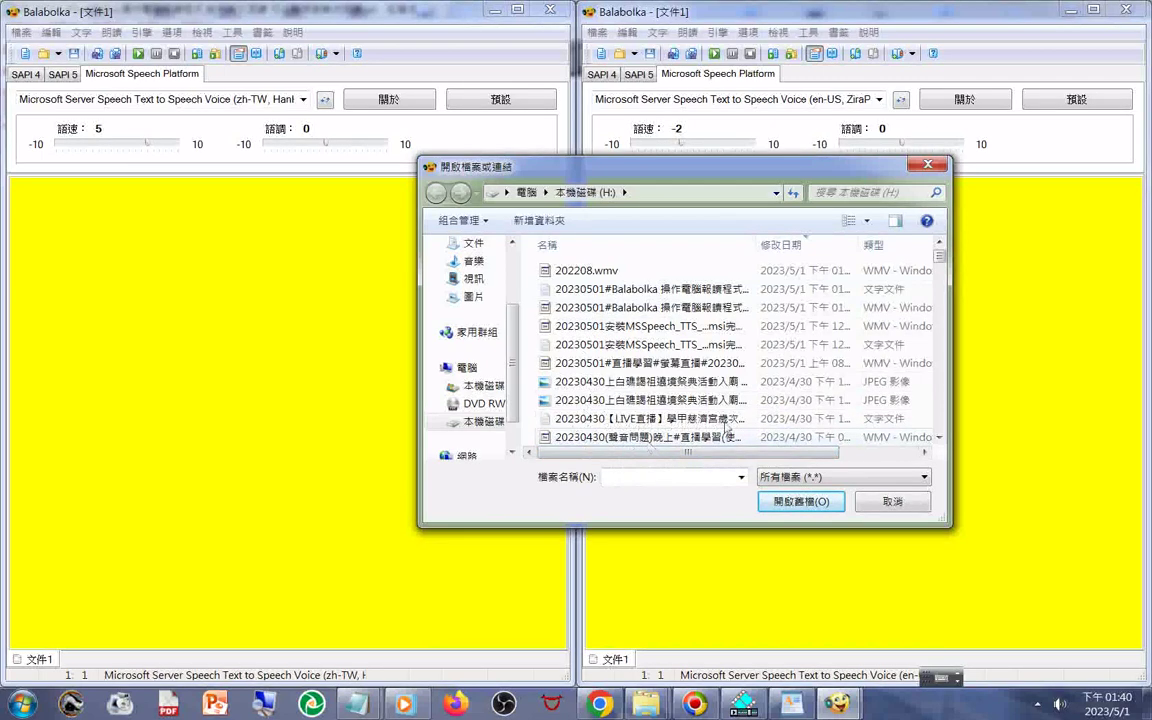
Browse the files on drive H: and re-sort the list by modified date, newest first
{"action": "scroll", "coordinate": [938, 305], "scroll_direction": "down", "scroll_amount": 3}
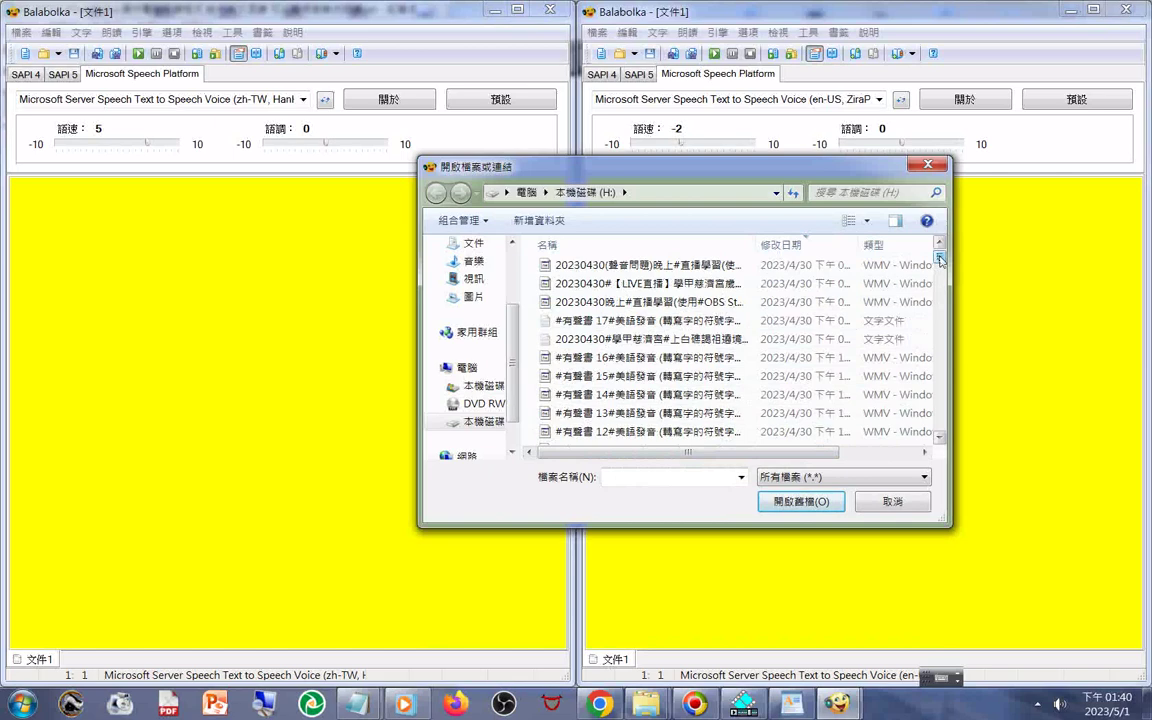
{"action": "left_click_drag", "start_coordinate": [940, 260], "coordinate": [943, 270]}
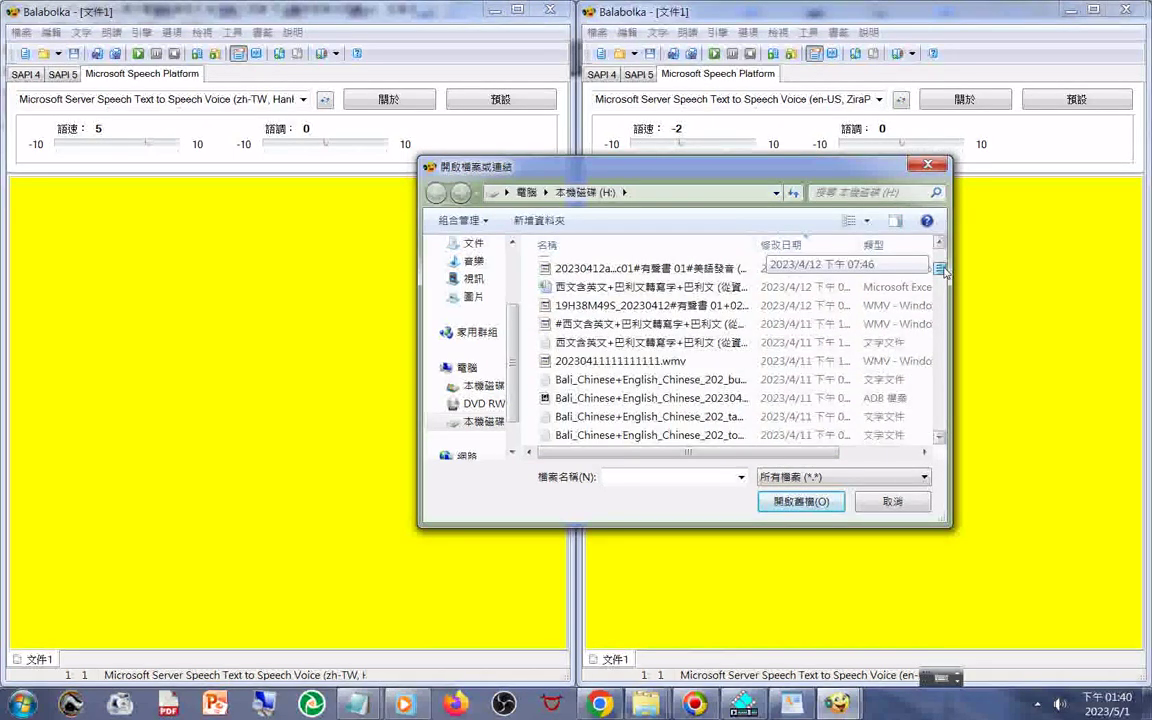
{"action": "left_click_drag", "start_coordinate": [944, 270], "coordinate": [940, 420]}
{"action": "right_click", "coordinate": [527, 344]}
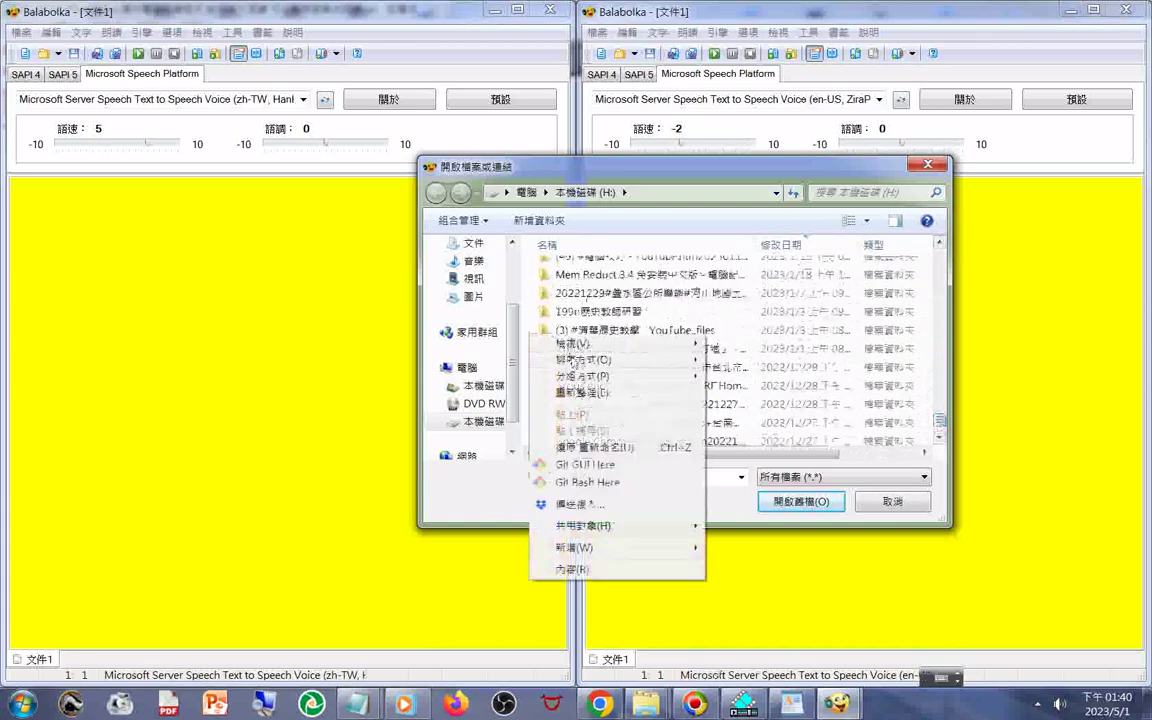
{"action": "mouse_move", "coordinate": [575, 359]}
{"action": "left_click", "coordinate": [712, 437]}
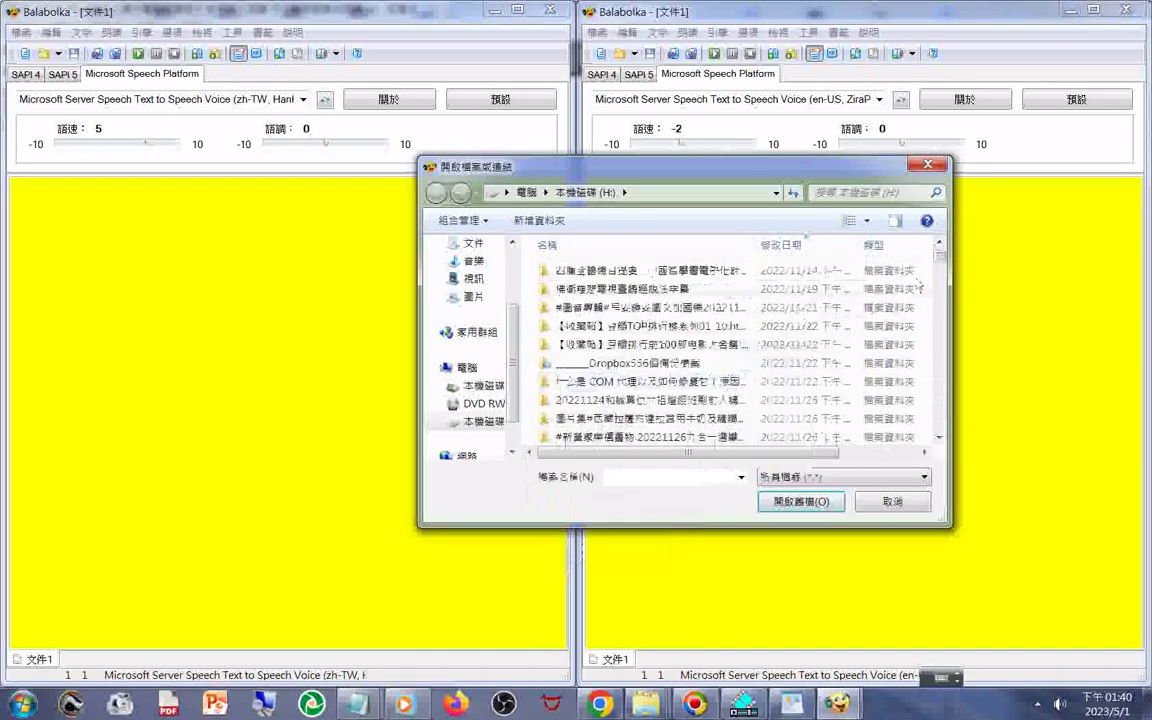
{"action": "right_click", "coordinate": [529, 317]}
{"action": "mouse_move", "coordinate": [600, 341]}
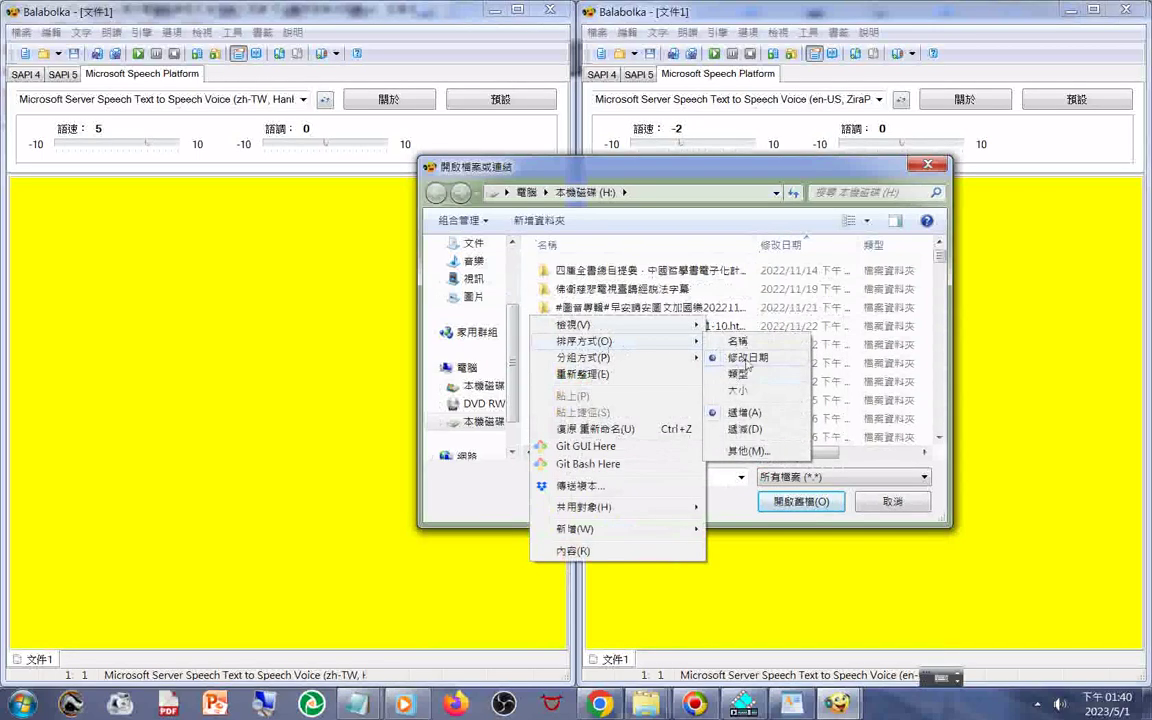
{"action": "left_click", "coordinate": [747, 360]}
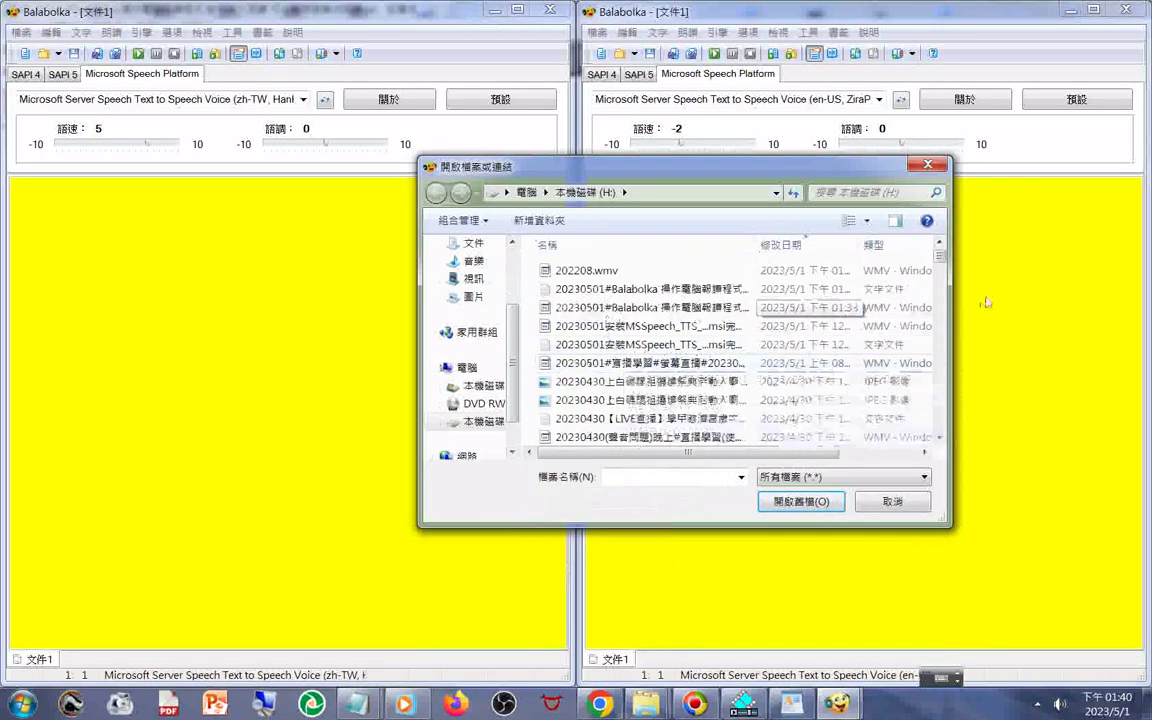
Find the XML document beginning 20111107-1b_03簡明梵英漢字典Simple and copy its file name without renaming it
{"action": "scroll", "coordinate": [946, 318], "scroll_direction": "down", "scroll_amount": 6}
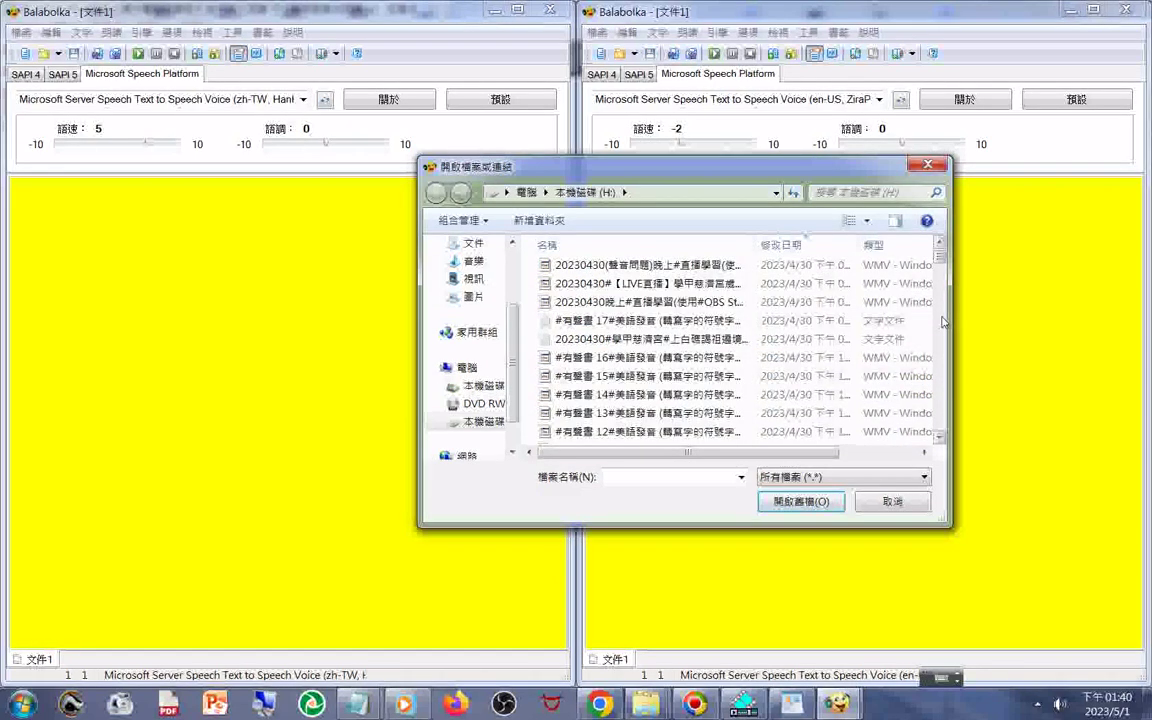
{"action": "scroll", "coordinate": [942, 320], "scroll_direction": "down", "scroll_amount": 3}
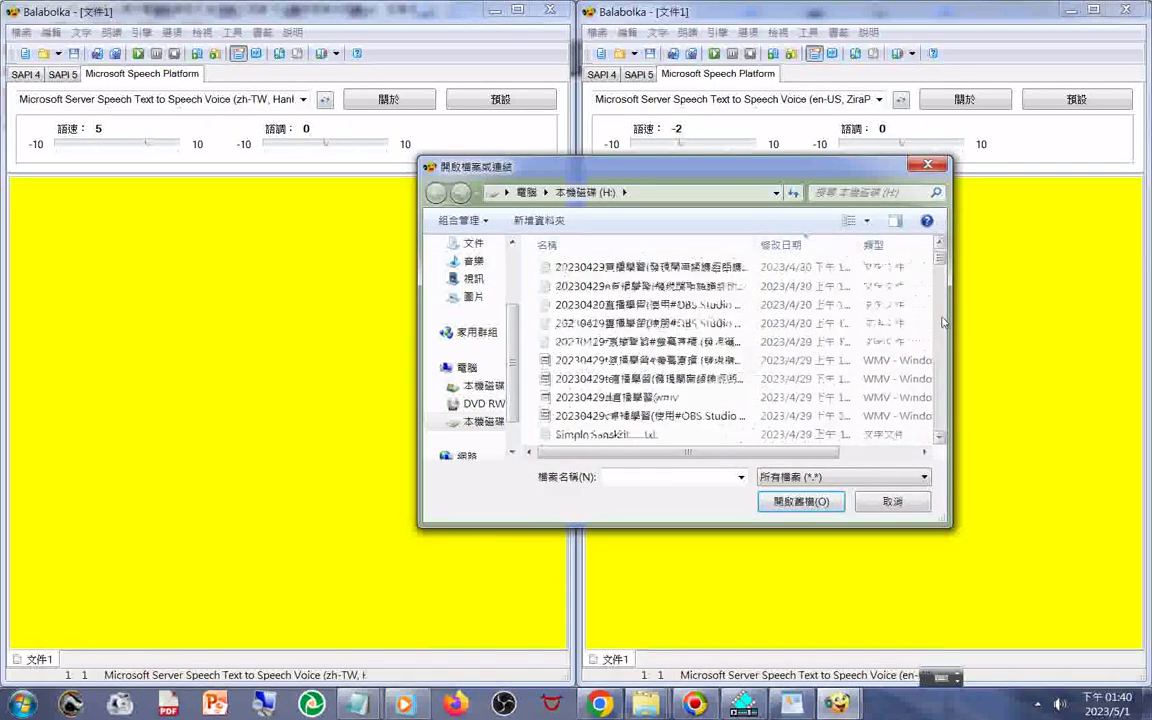
{"action": "scroll", "coordinate": [942, 320], "scroll_direction": "down", "scroll_amount": 2}
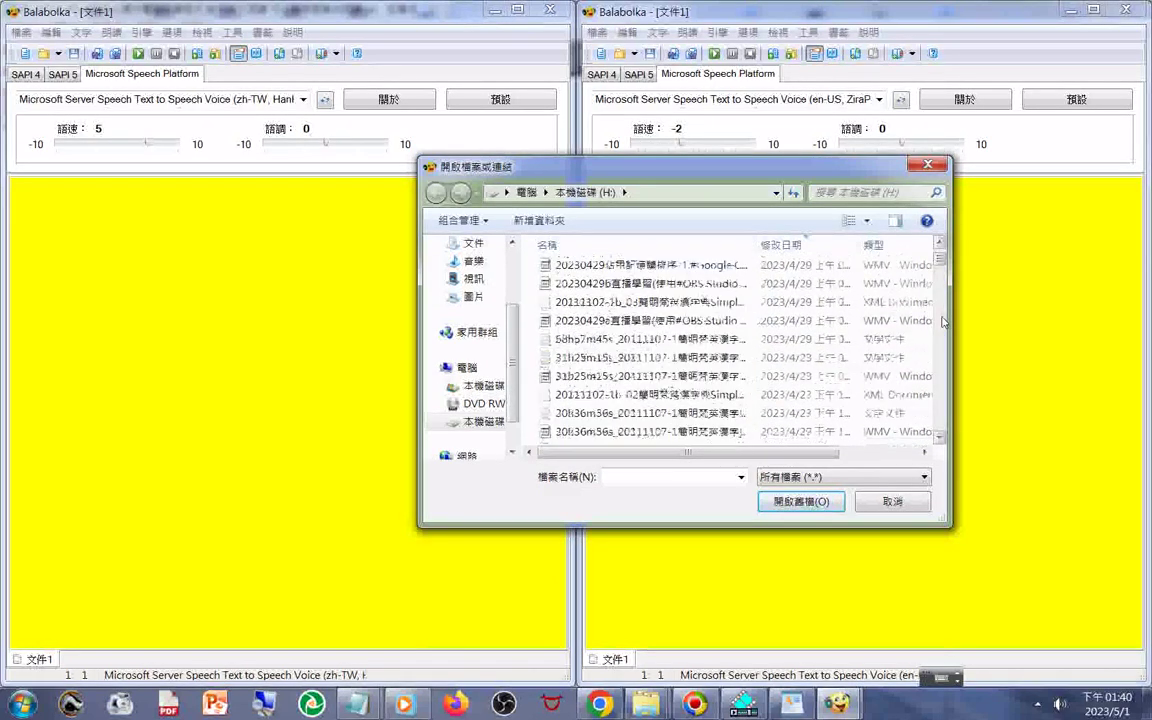
{"action": "left_click", "coordinate": [594, 306]}
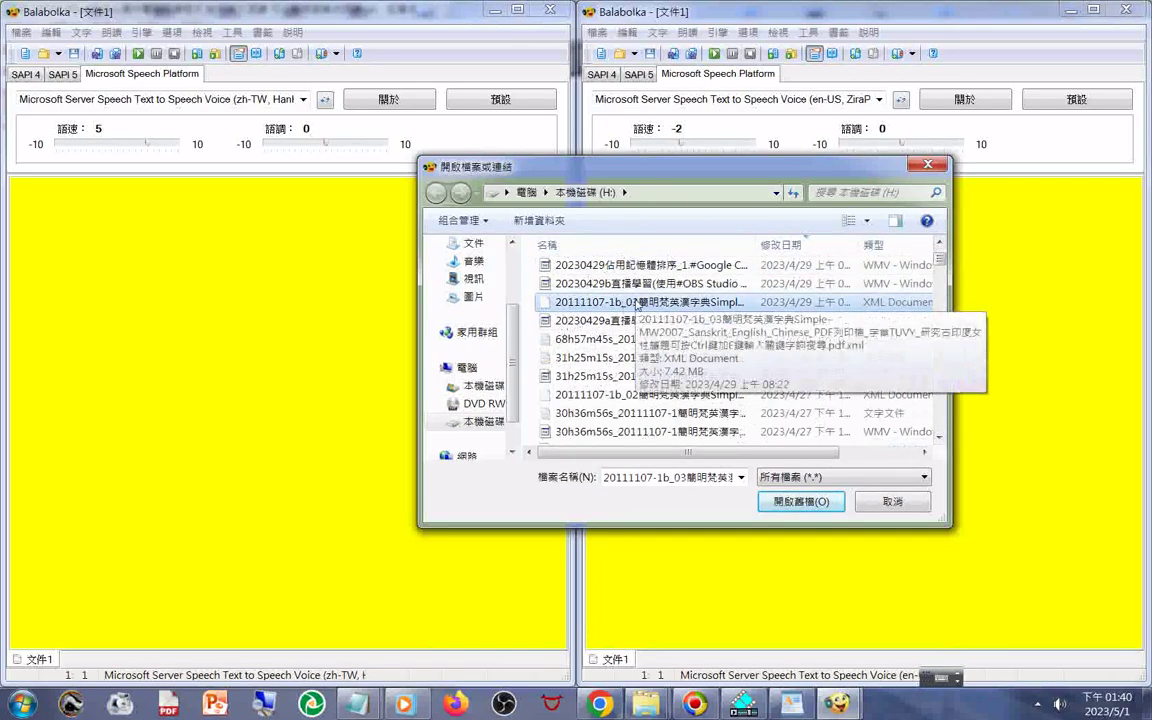
{"action": "left_click", "coordinate": [636, 303]}
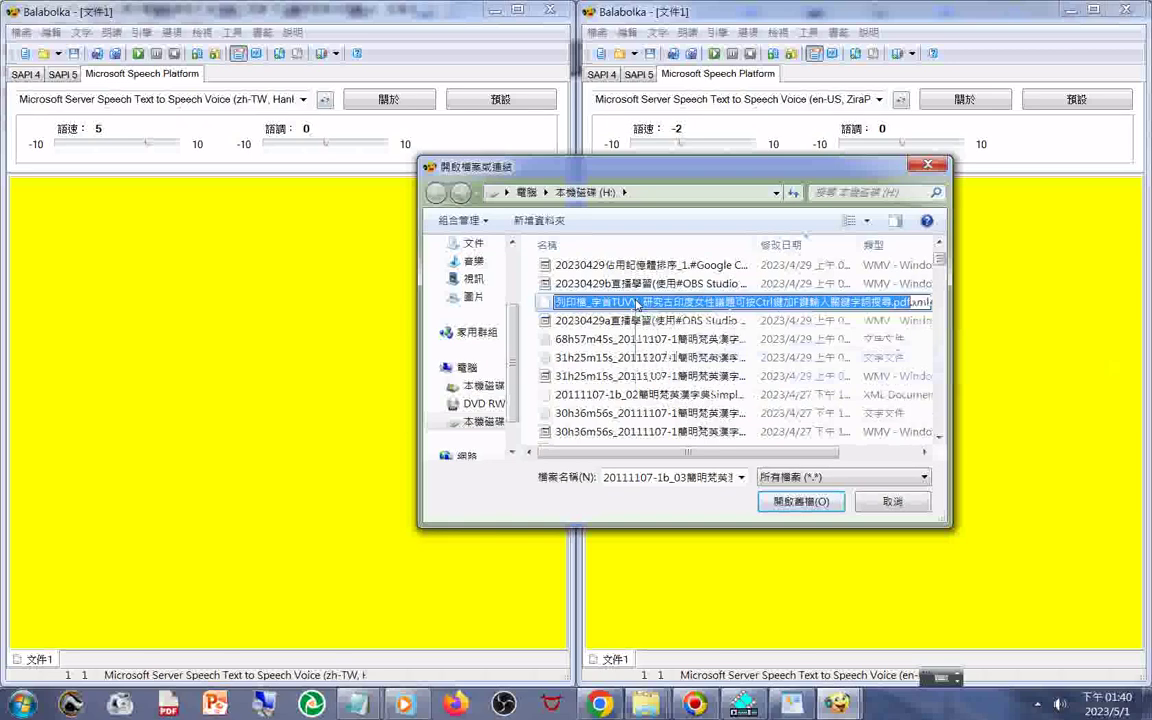
{"action": "right_click", "coordinate": [636, 303]}
{"action": "left_click", "coordinate": [668, 350]}
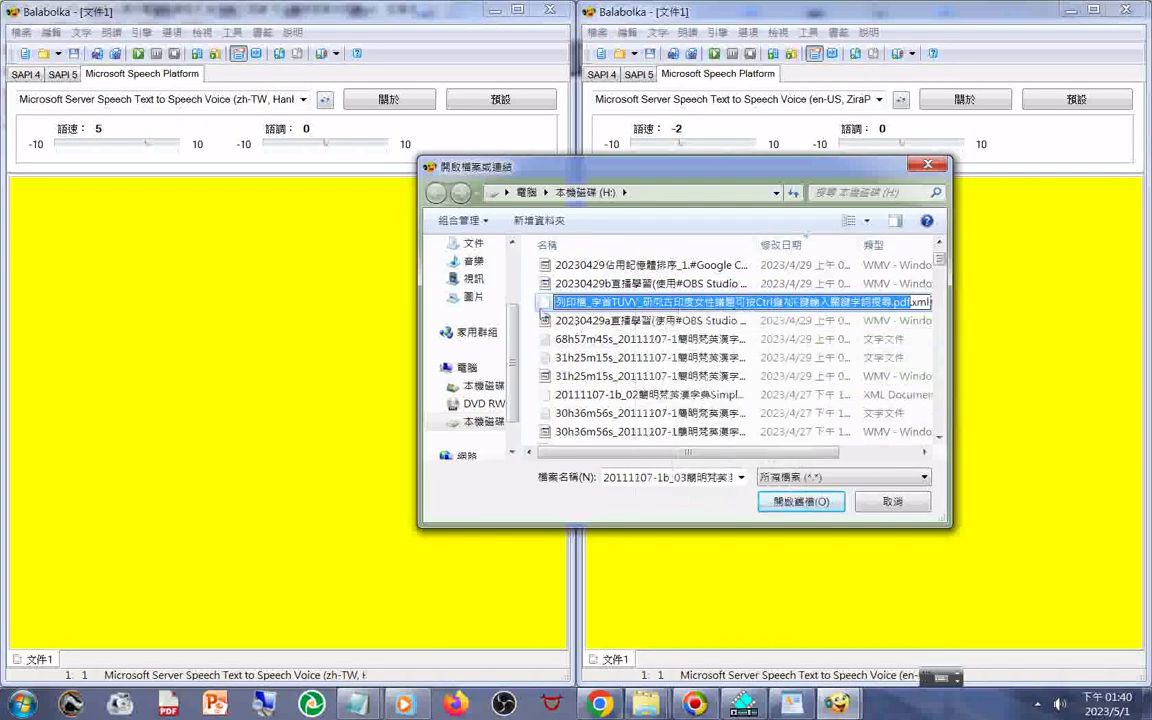
{"action": "key", "text": "Escape"}
Load the selected 20111107-1b_03簡明梵英漢字典 XML document into the ZiraPro window with the all-files filter
{"action": "left_click", "coordinate": [808, 477]}
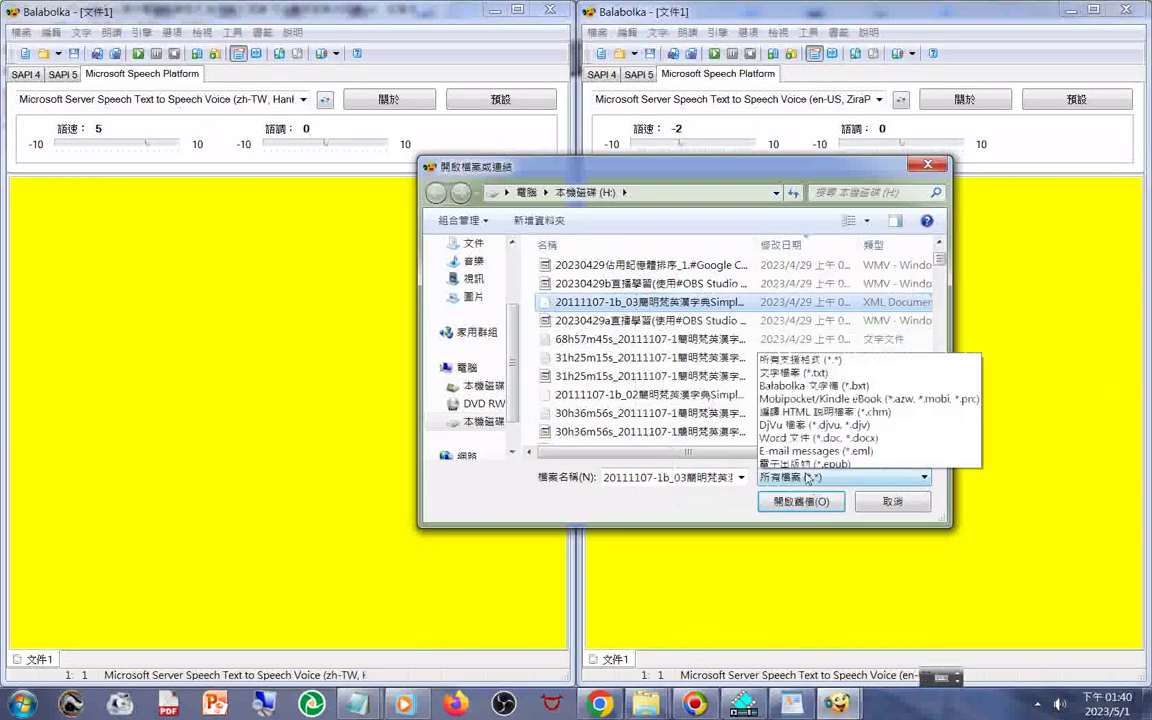
{"action": "left_click", "coordinate": [808, 477]}
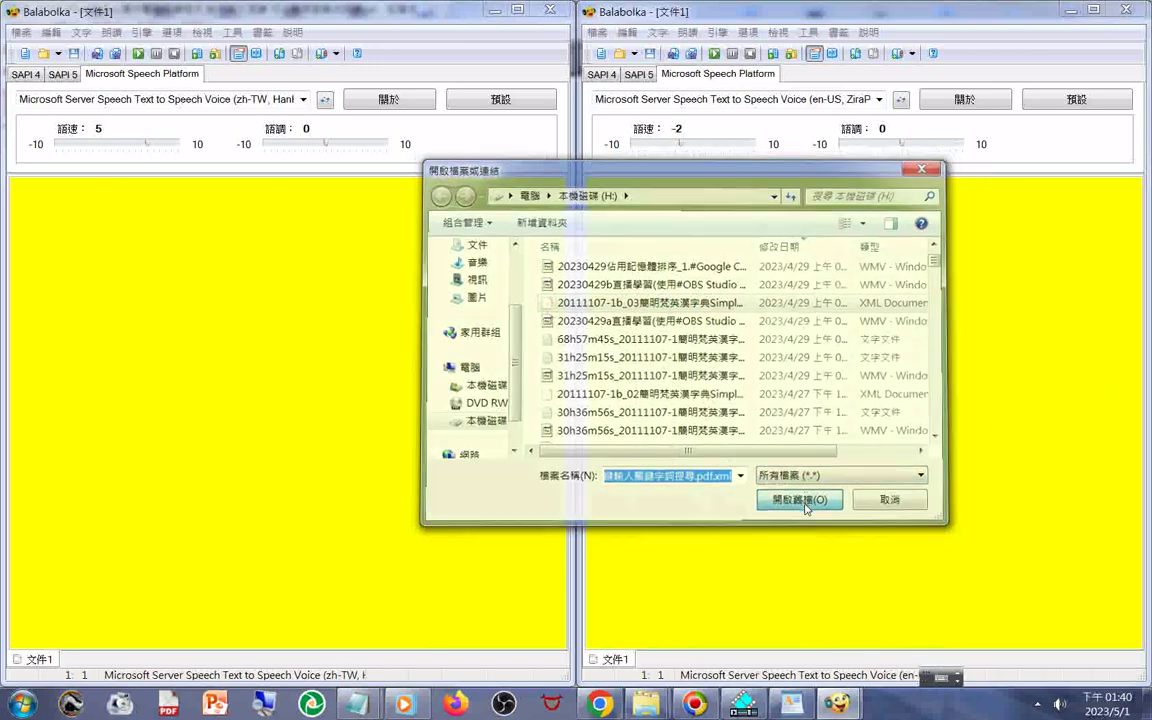
{"action": "left_click", "coordinate": [806, 502]}
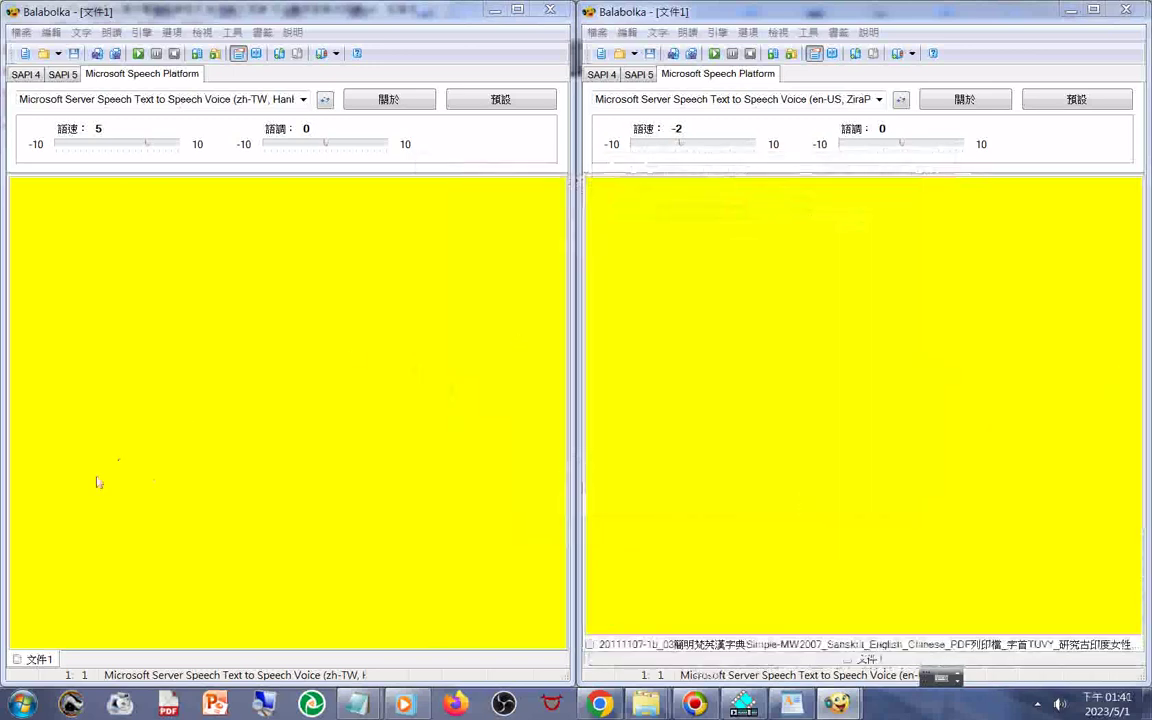
Open a new Notepad document and paste the copied dictionary file name into it
{"action": "left_click", "coordinate": [20, 703]}
{"action": "left_click", "coordinate": [90, 98]}
{"action": "right_click", "coordinate": [164, 313]}
{"action": "left_click", "coordinate": [203, 376]}
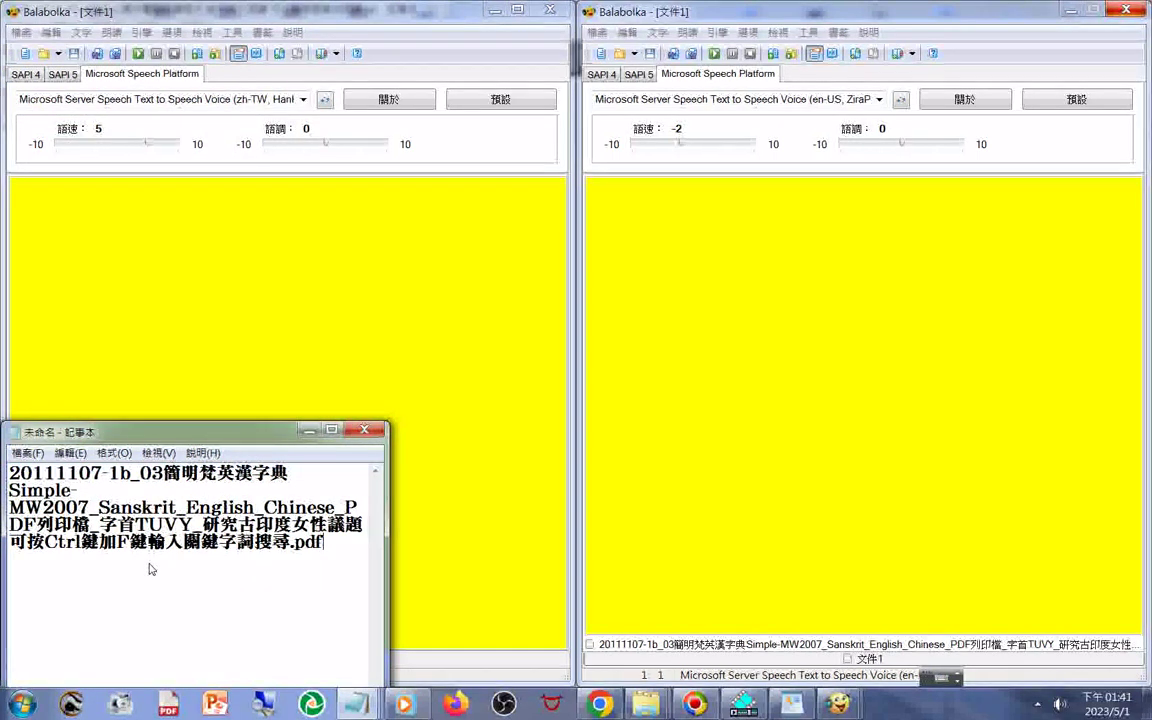
Load the 20111107-1b_03簡明梵英漢字典Simple XML document from drive H: into the HanHan window, using its copied name and the all-files filter
{"action": "left_click", "coordinate": [48, 56]}
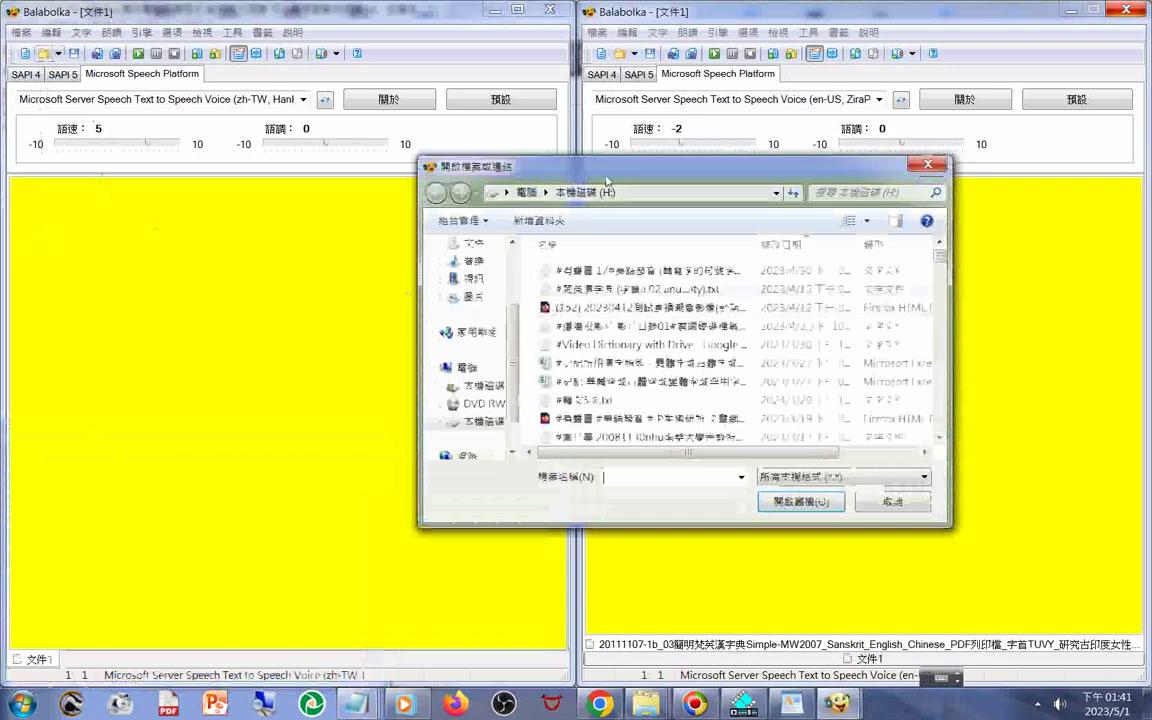
{"action": "left_click_drag", "start_coordinate": [606, 180], "coordinate": [213, 187]}
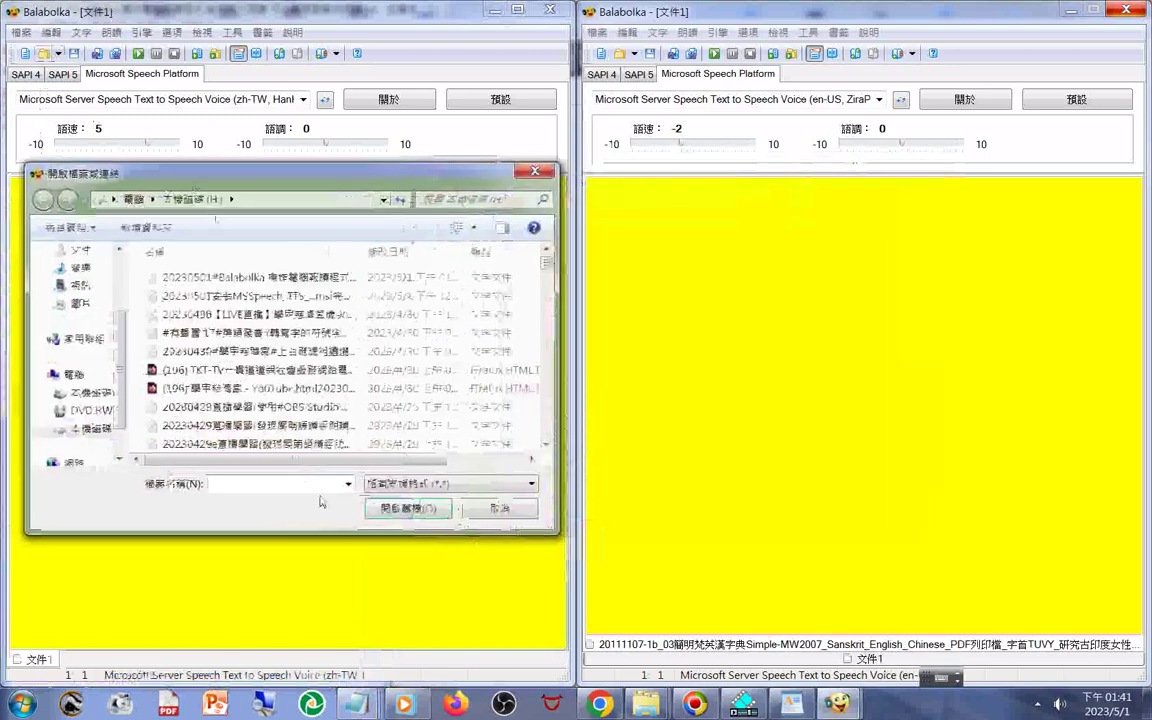
{"action": "right_click", "coordinate": [257, 495]}
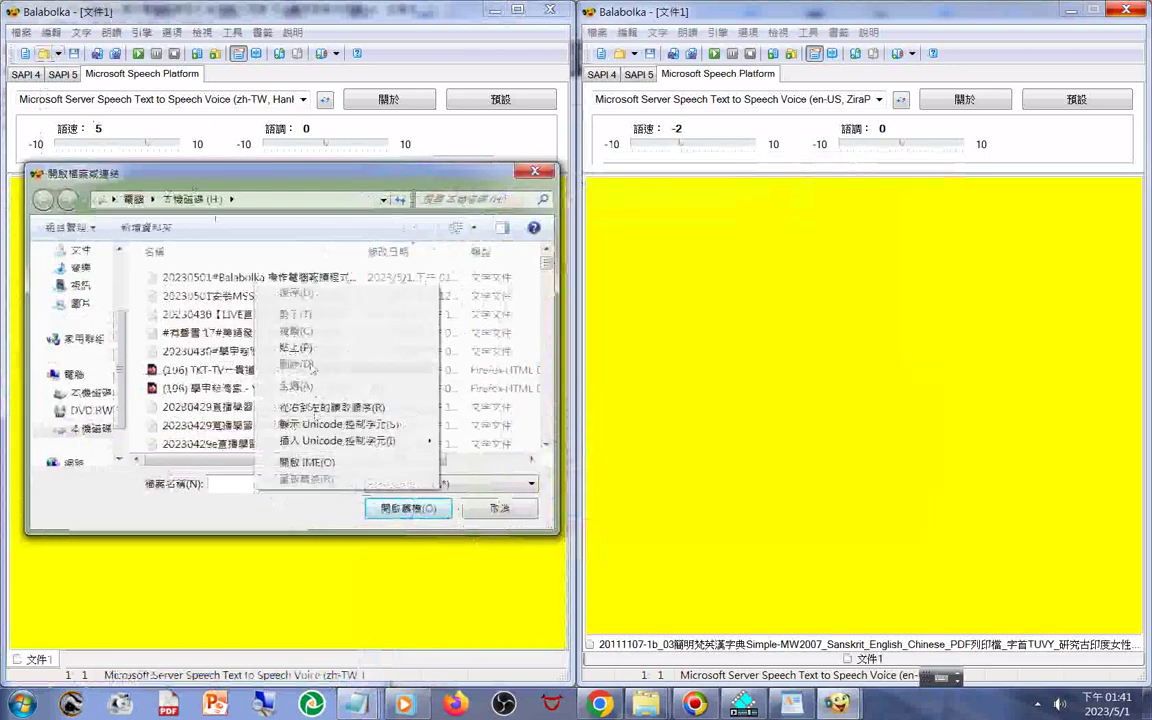
{"action": "left_click", "coordinate": [300, 348]}
{"action": "left_click", "coordinate": [320, 500]}
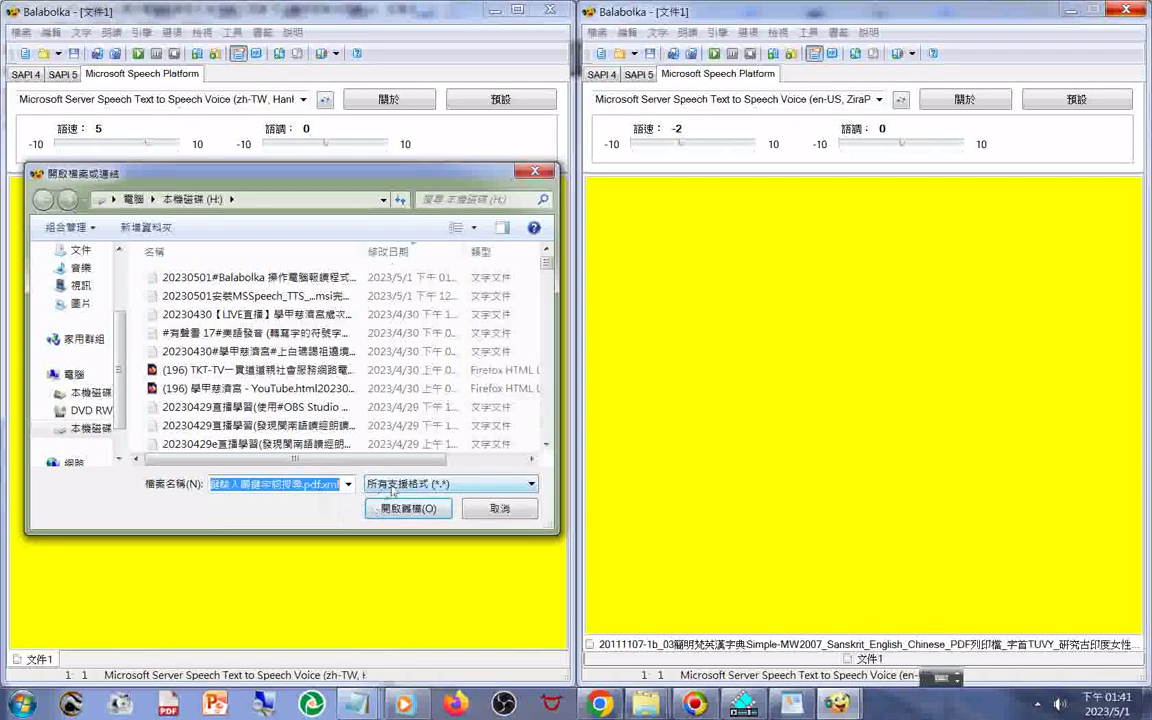
{"action": "left_click", "coordinate": [405, 484]}
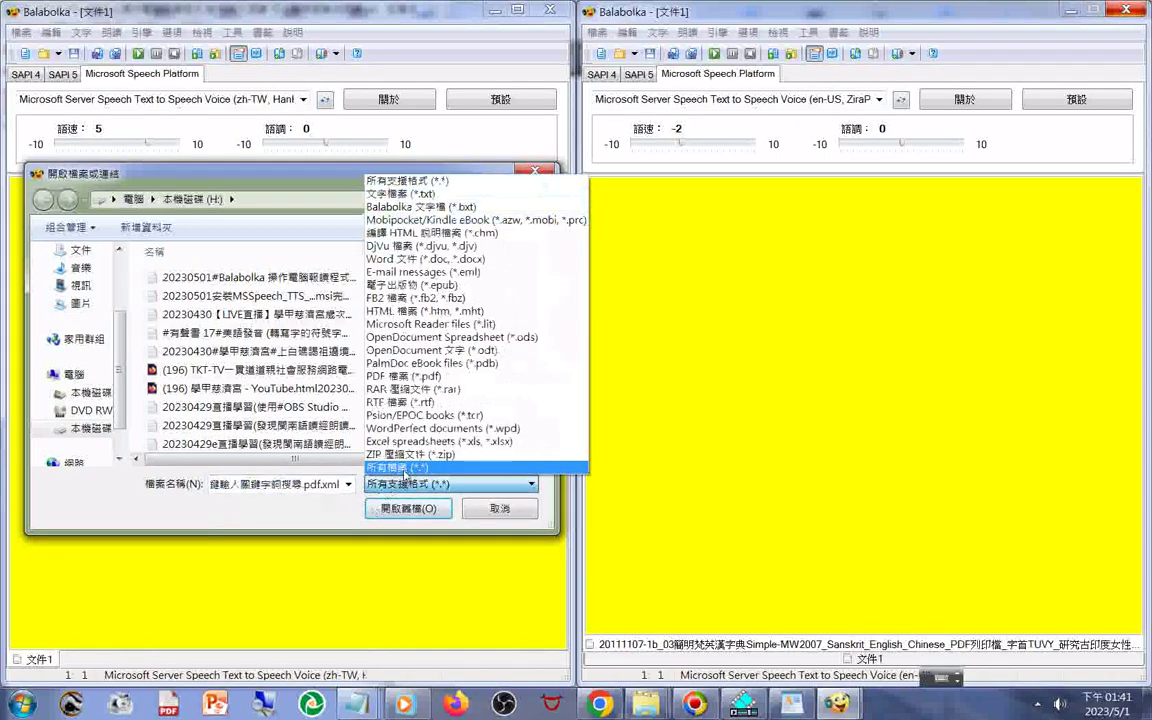
{"action": "left_click", "coordinate": [405, 468]}
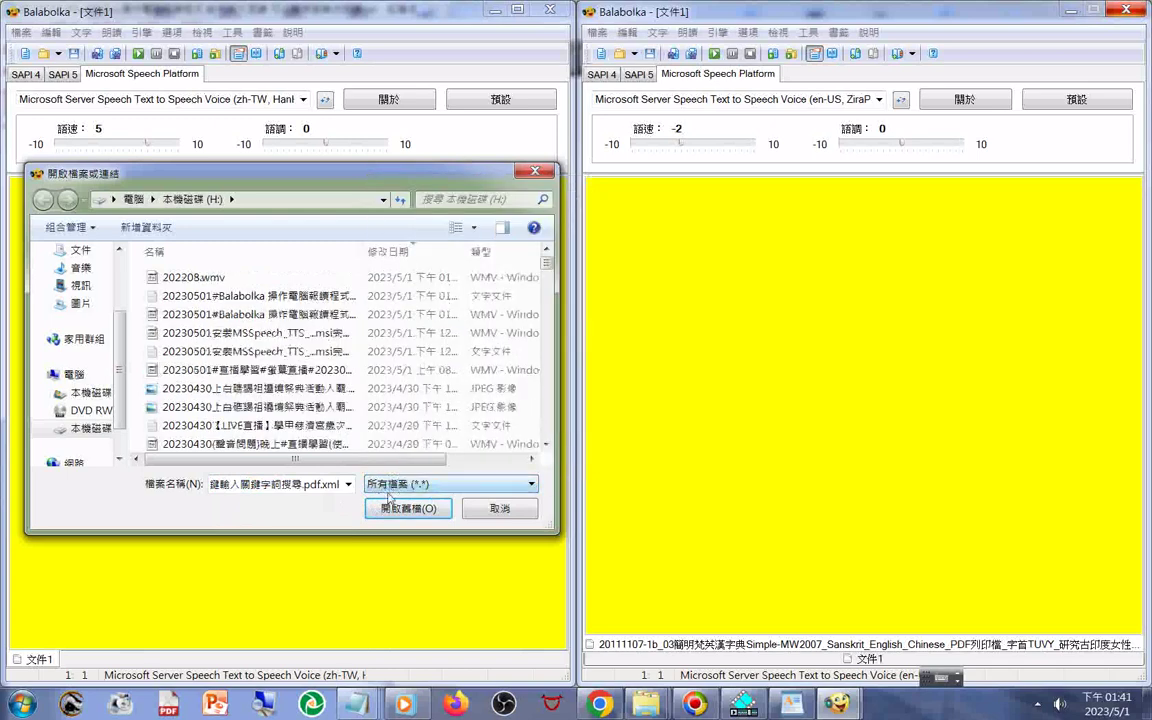
{"action": "left_click", "coordinate": [391, 486]}
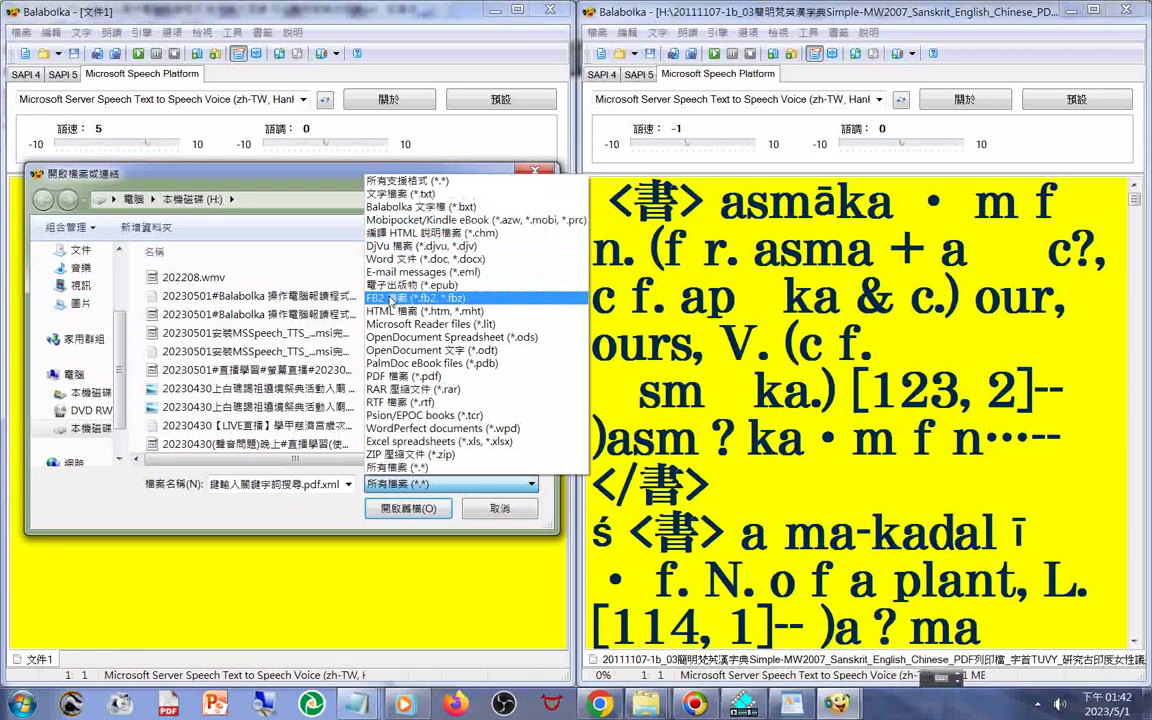
{"action": "left_click", "coordinate": [278, 519]}
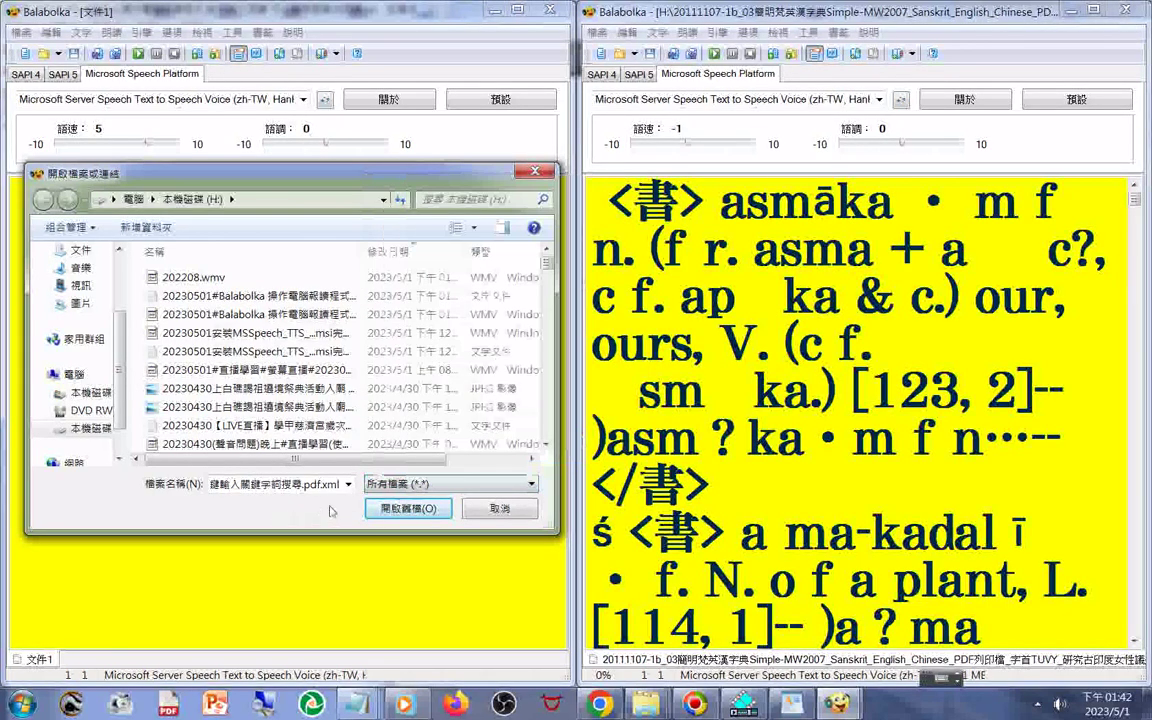
{"action": "left_click", "coordinate": [408, 509]}
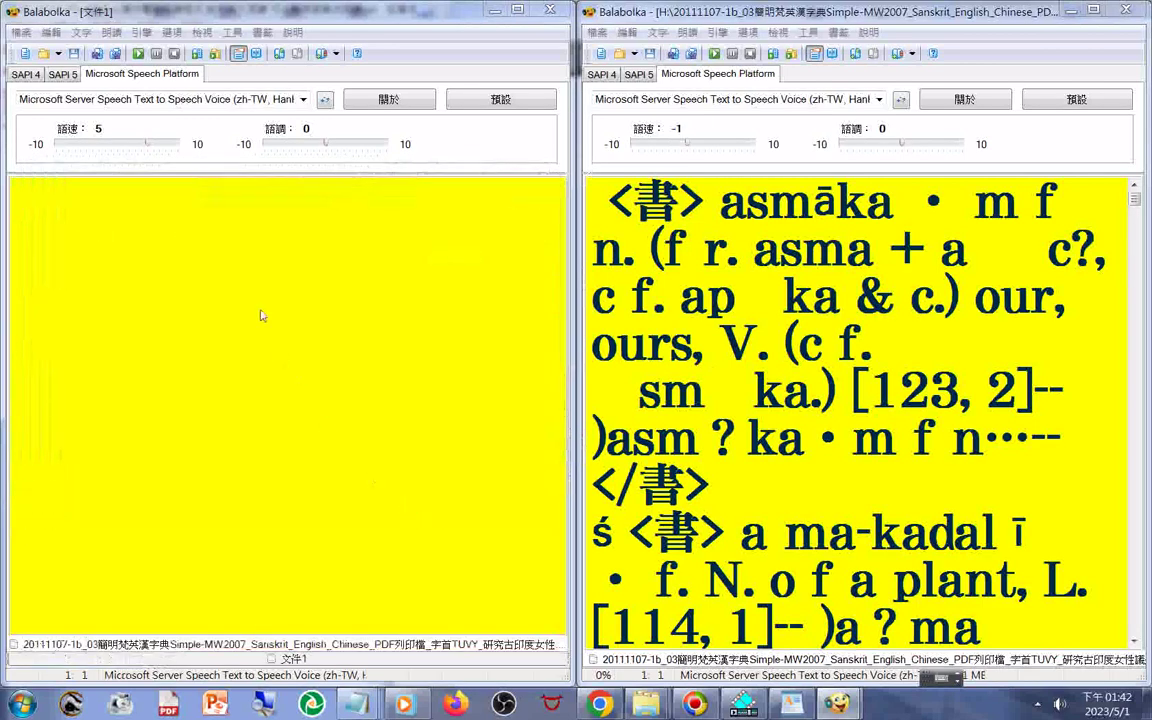
{"action": "left_click", "coordinate": [750, 245]}
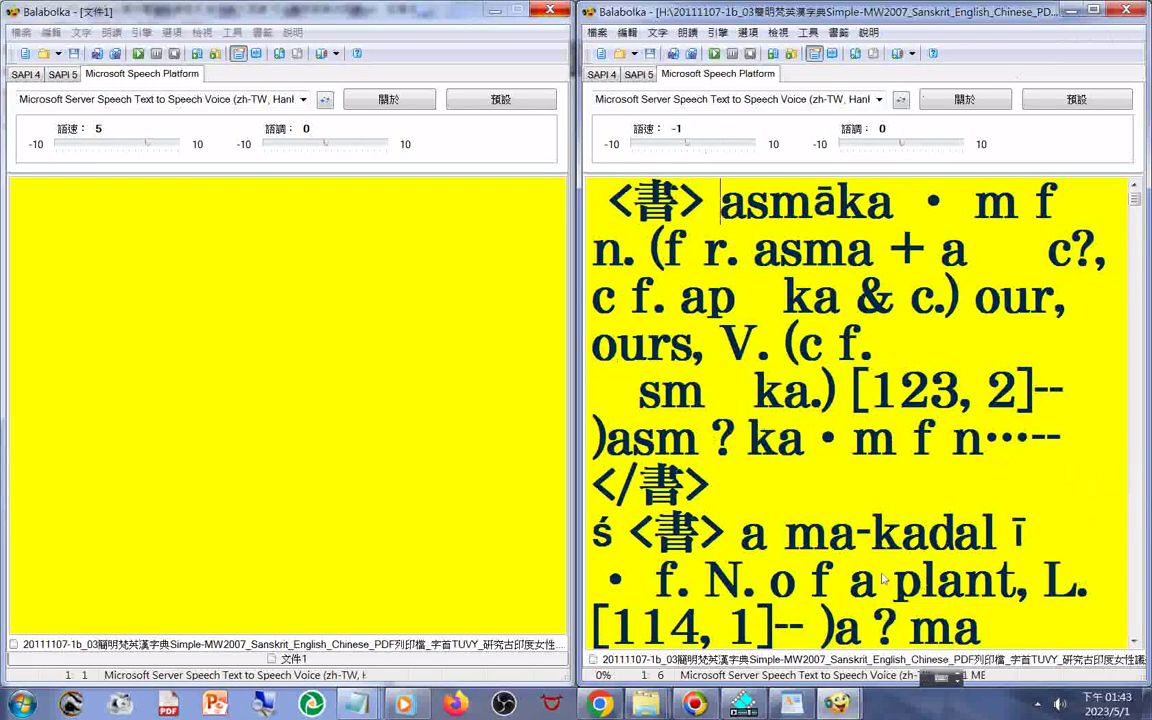
Select the 20230501安裝MSSpeech_TTS text file on drive H: and open a blank Notepad document
{"action": "mouse_move", "coordinate": [646, 705]}
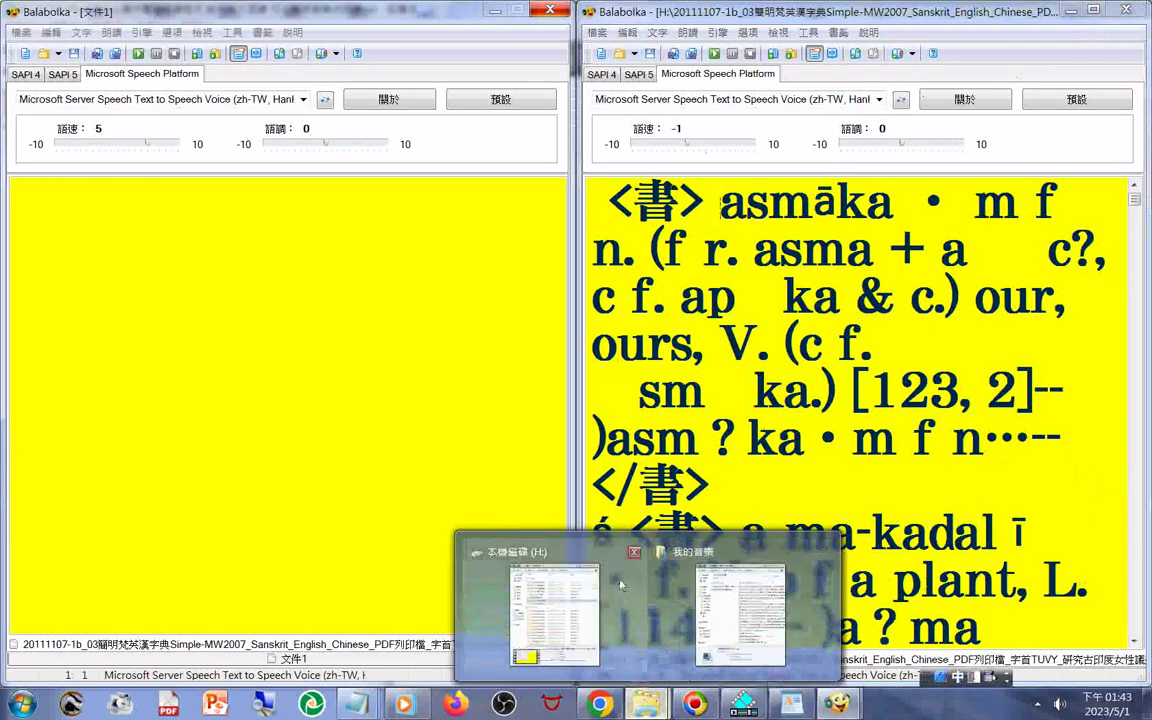
{"action": "left_click", "coordinate": [568, 565]}
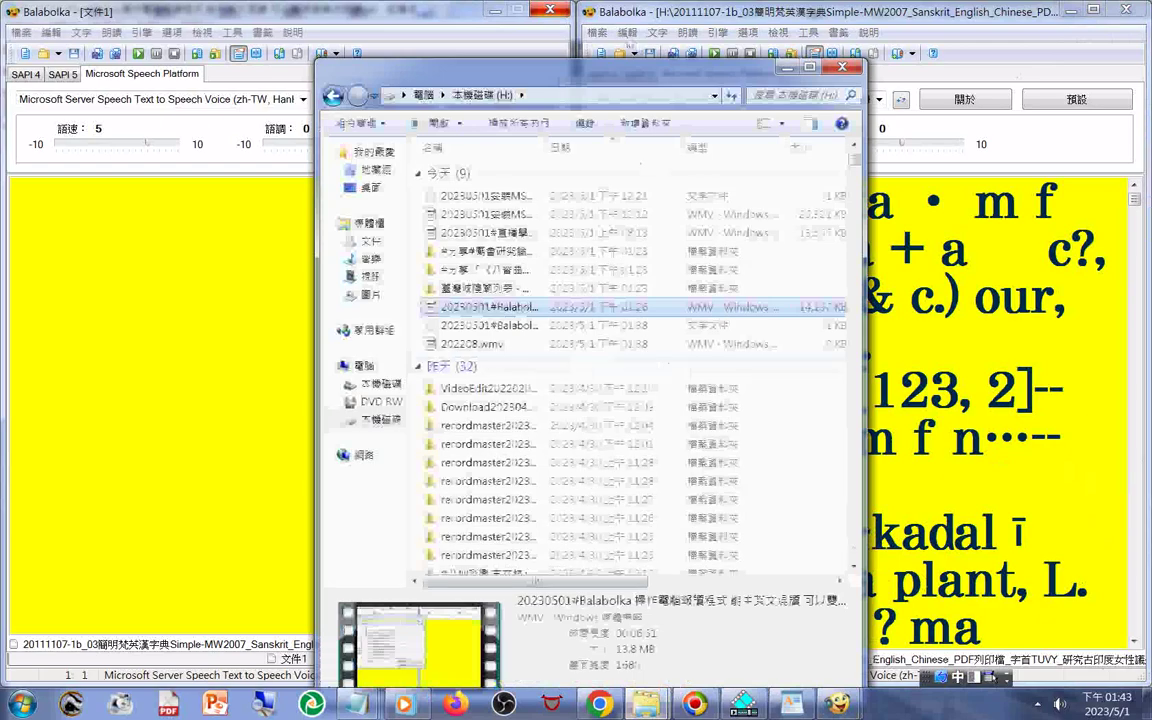
{"action": "left_click", "coordinate": [513, 195]}
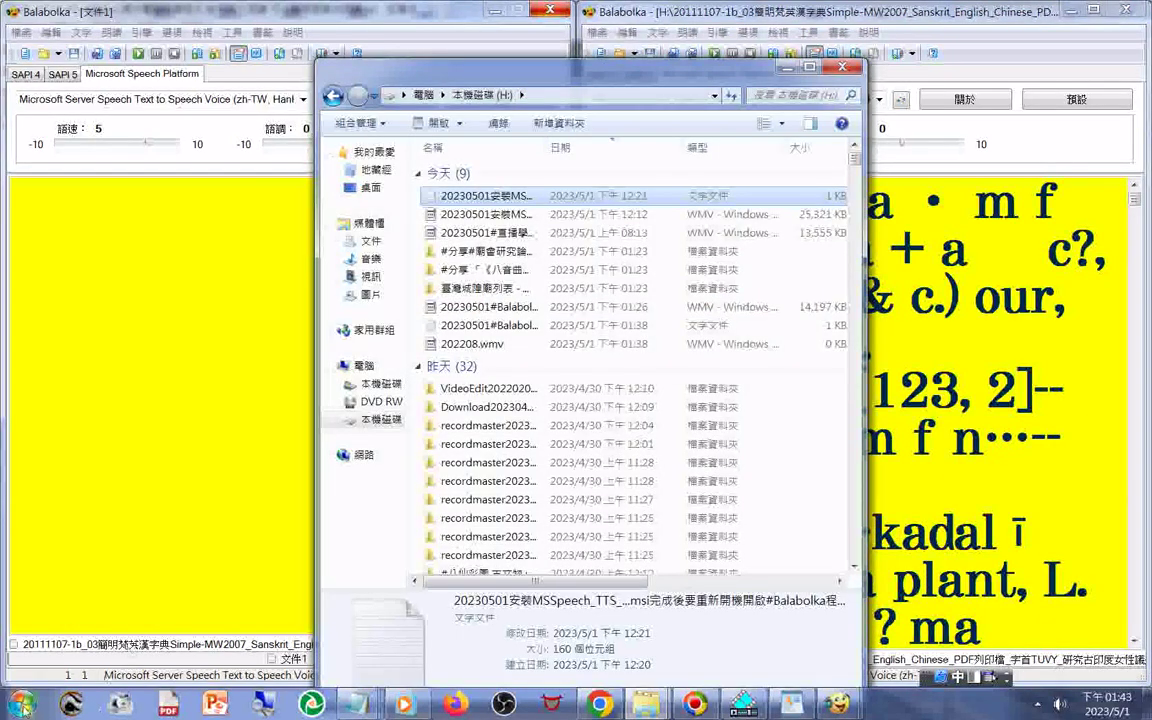
{"action": "key", "text": "super"}
{"action": "left_click", "coordinate": [67, 119]}
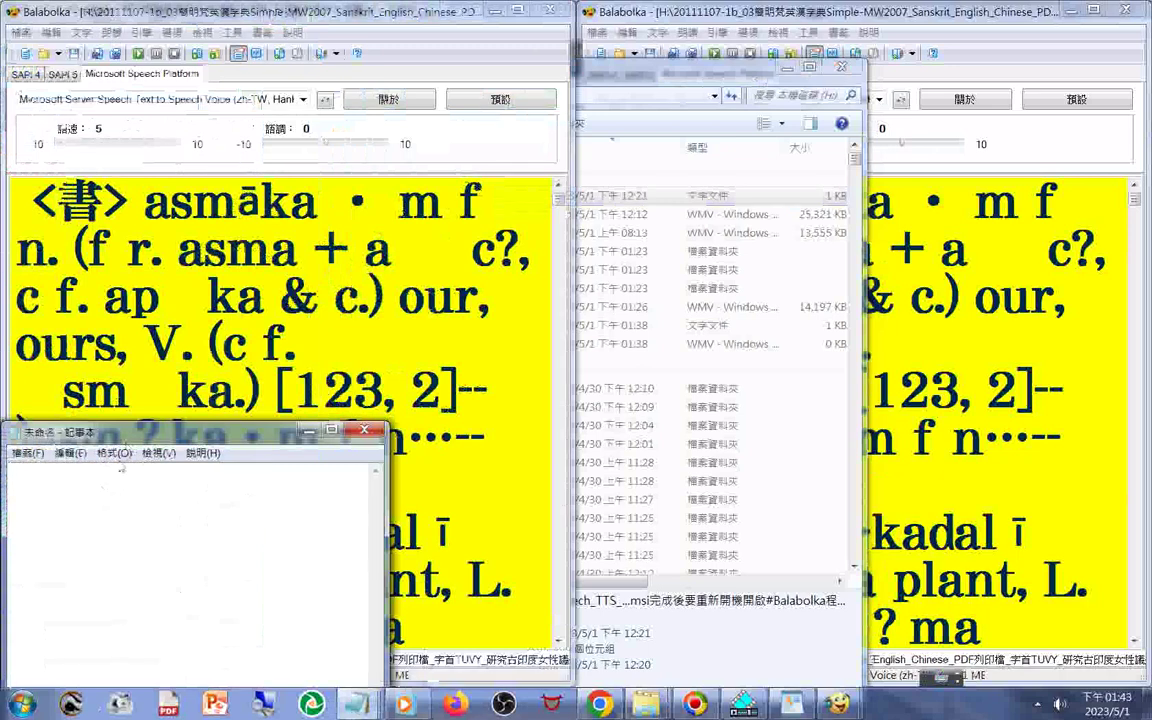
Set the Notepad font size to 36 and display the 20230501安裝MSSpeech_TTS installation note in it
{"action": "left_click", "coordinate": [114, 453]}
{"action": "left_click", "coordinate": [138, 487]}
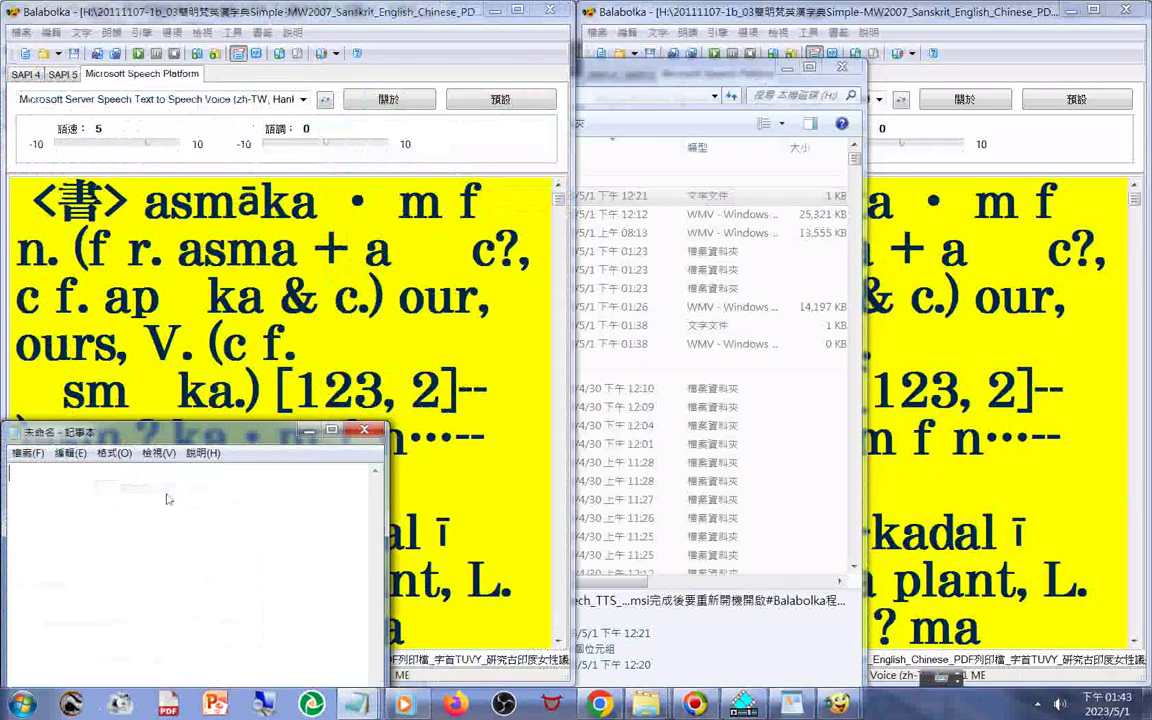
{"action": "type", "text": "36"}
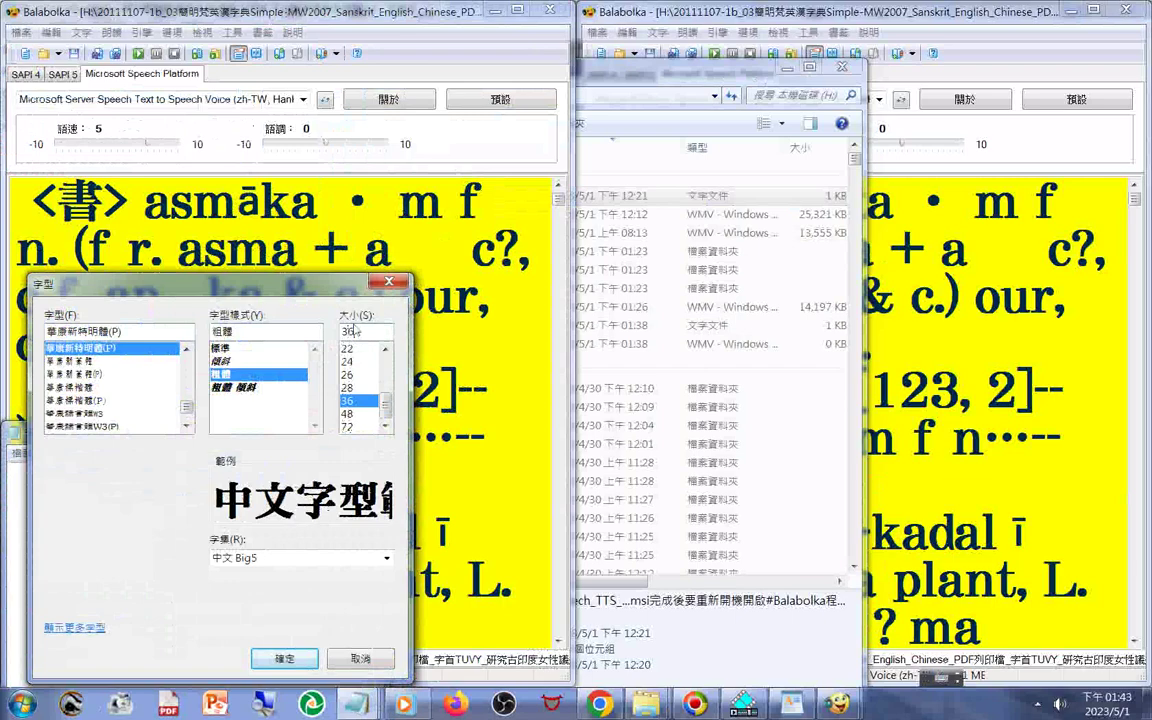
{"action": "key", "text": "Return"}
{"action": "left_click_drag", "start_coordinate": [176, 430], "coordinate": [207, 245]}
{"action": "scroll", "coordinate": [181, 588], "scroll_direction": "down", "scroll_amount": 1}
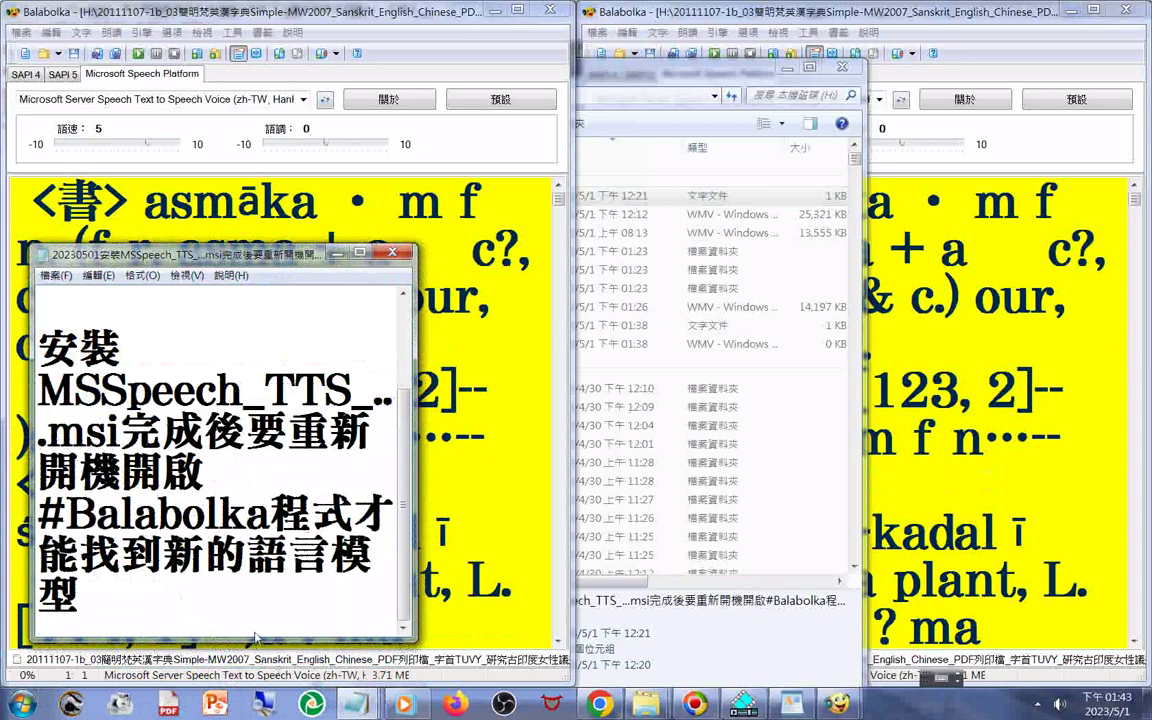
Review the voice list of the HanHan window, and open the MSSpeech_TTS_...msi folder from drive H: in a new window
{"action": "left_click", "coordinate": [302, 99]}
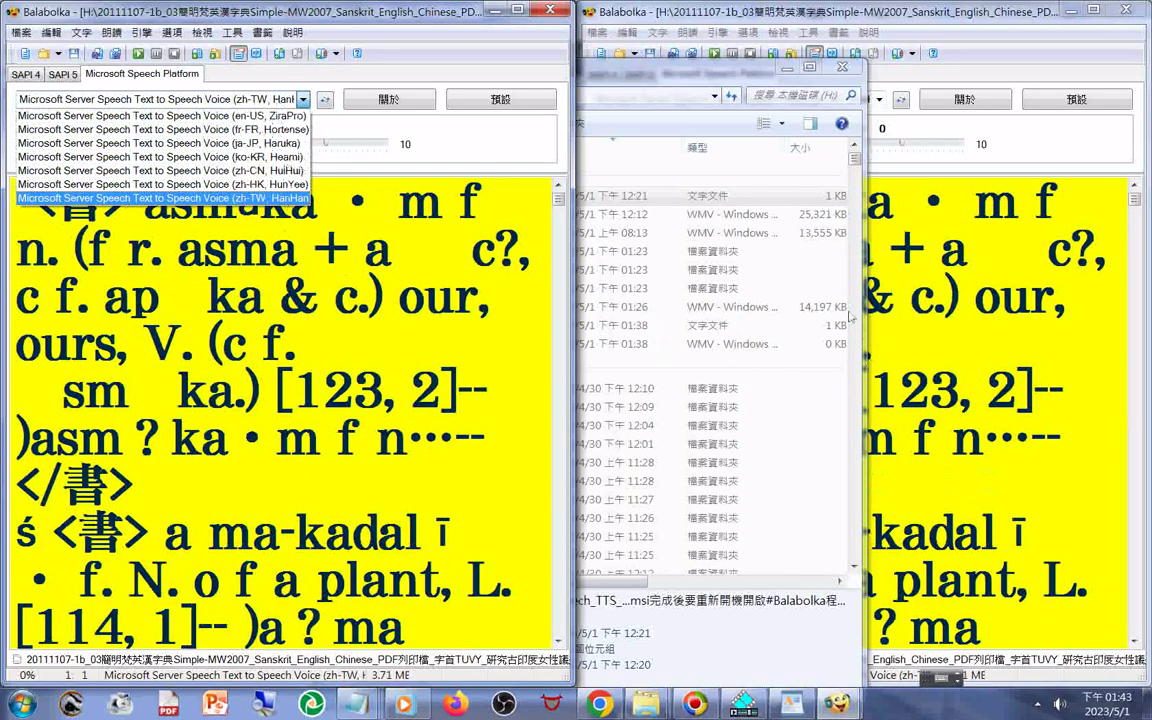
{"action": "left_click", "coordinate": [666, 173]}
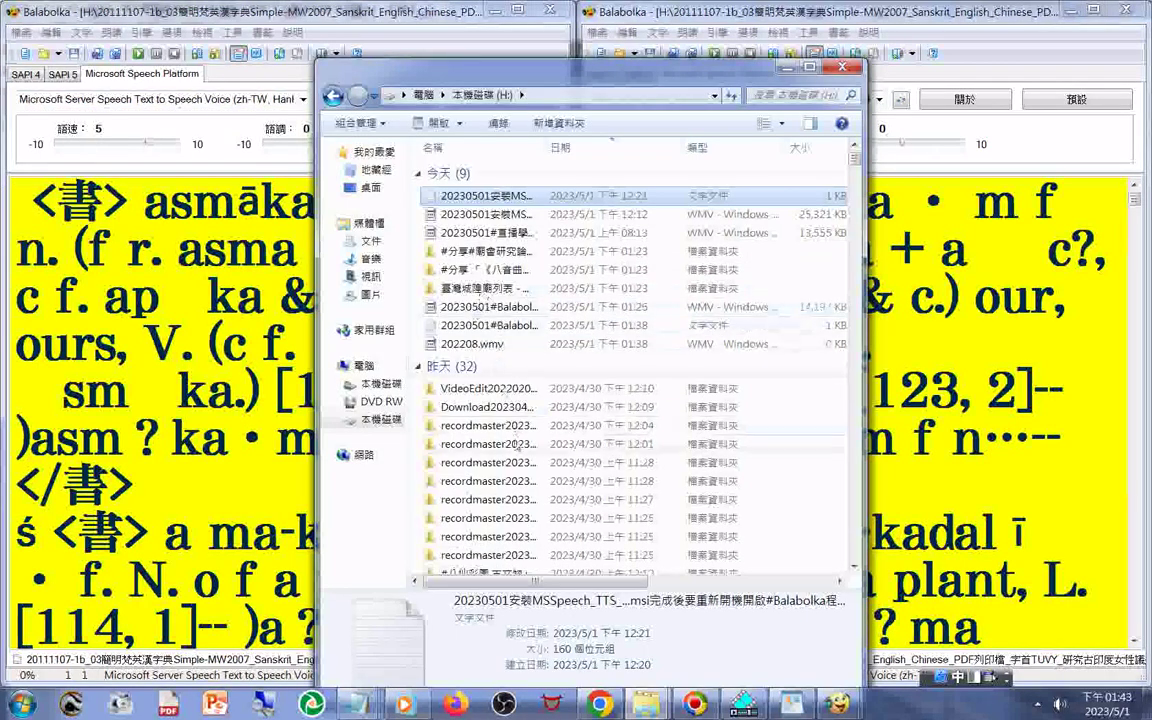
{"action": "scroll", "coordinate": [616, 447], "scroll_direction": "down", "scroll_amount": 10}
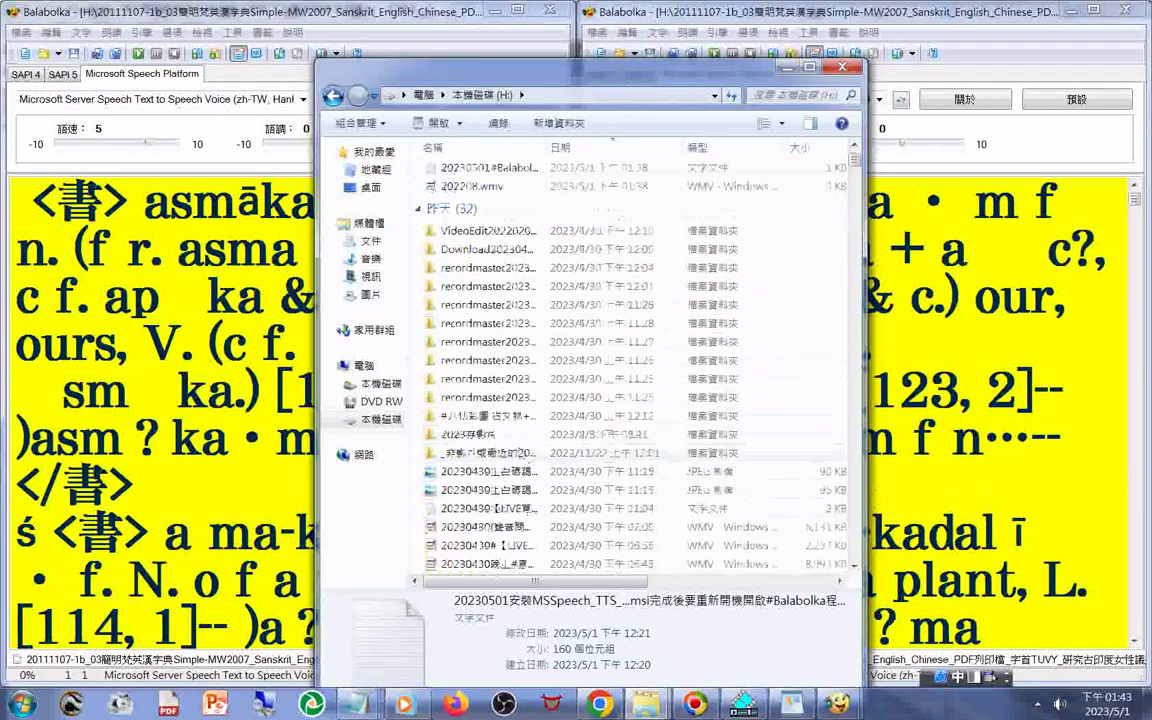
{"action": "scroll", "coordinate": [616, 447], "scroll_direction": "down", "scroll_amount": 10}
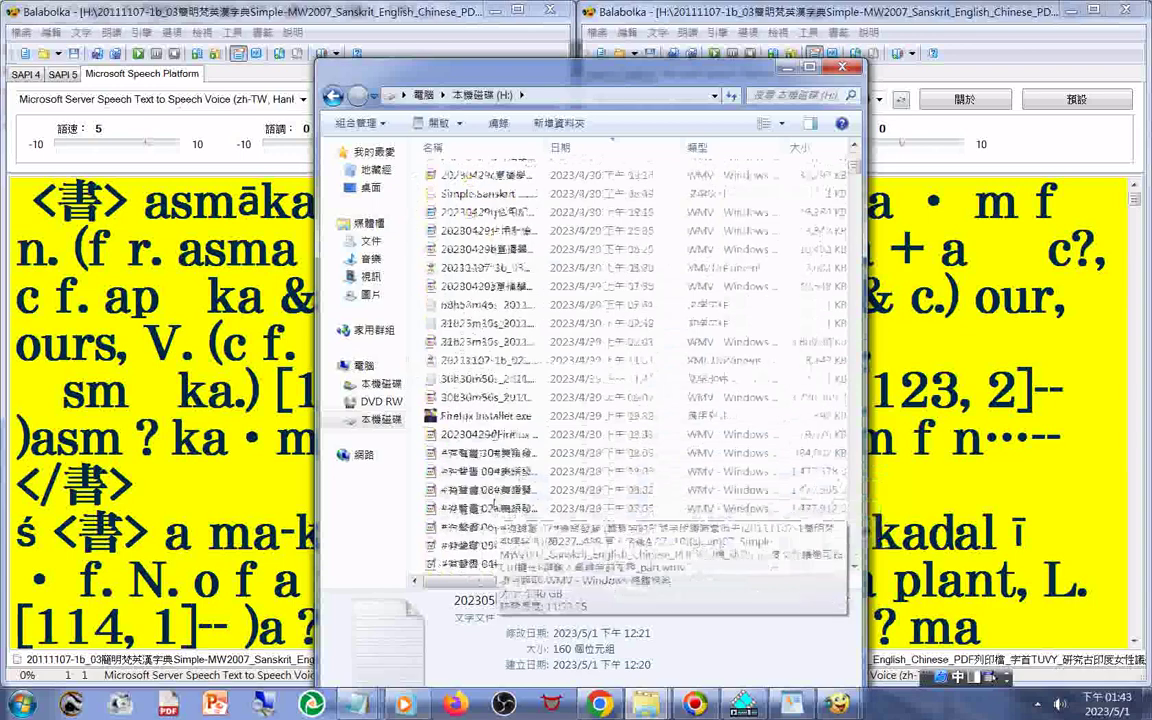
{"action": "left_click", "coordinate": [466, 380]}
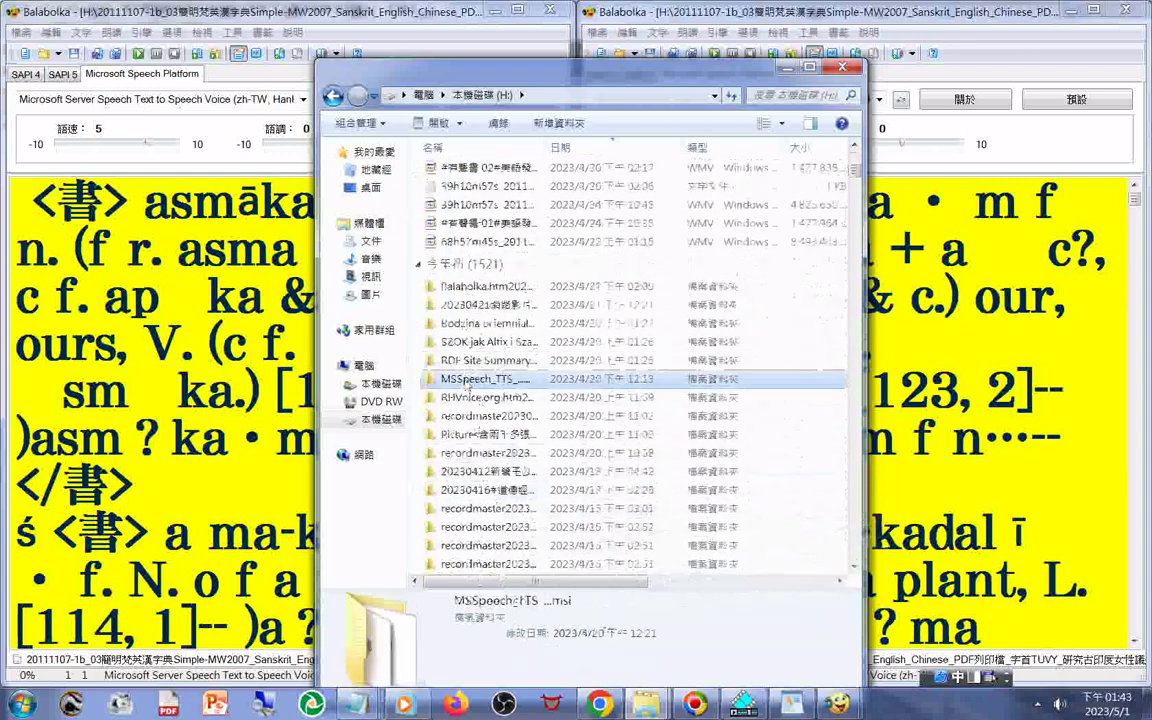
{"action": "right_click", "coordinate": [466, 380]}
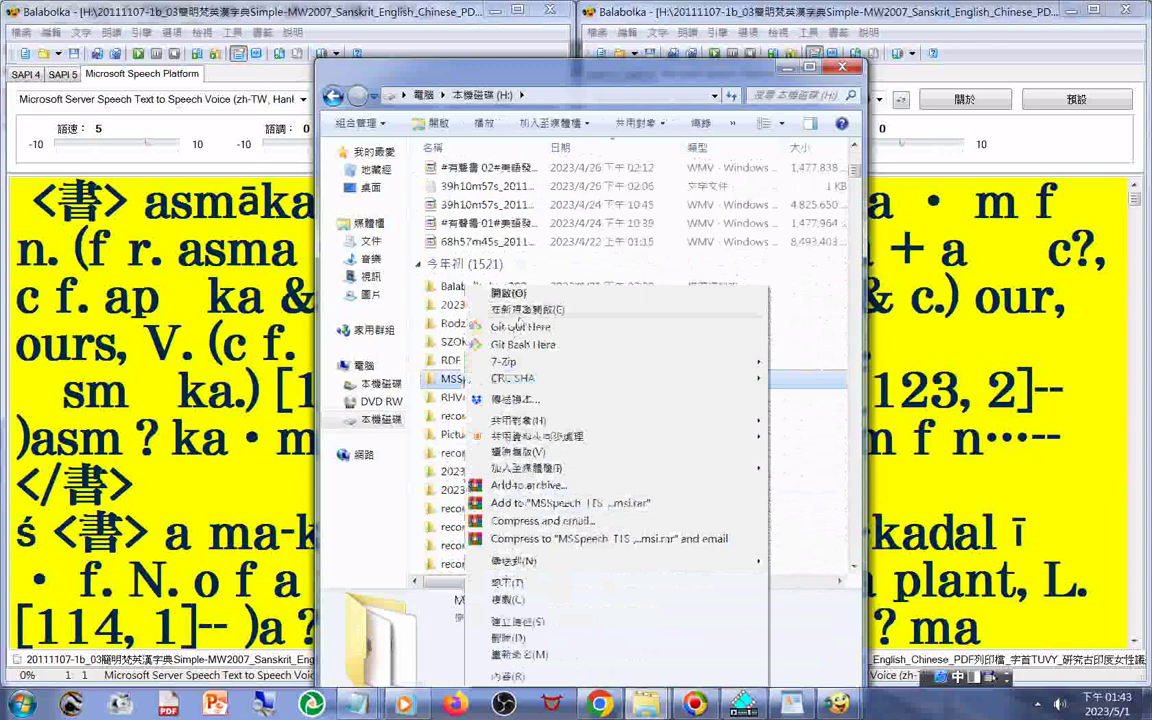
{"action": "left_click", "coordinate": [519, 312]}
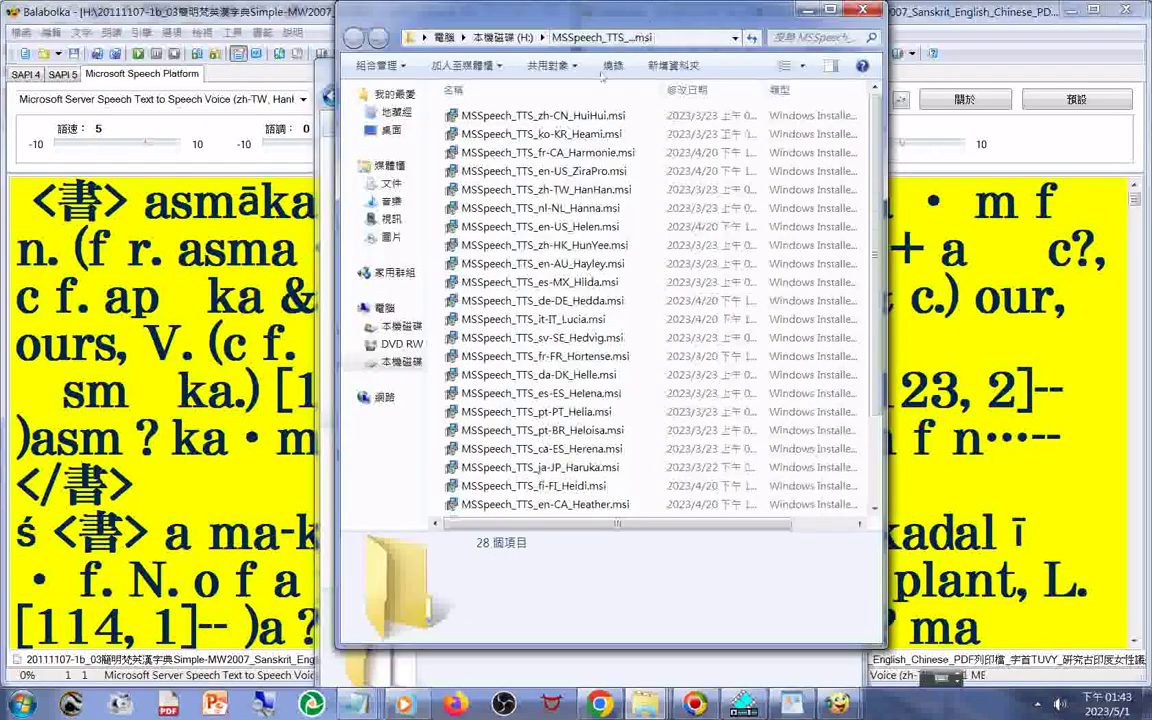
Create a new folder named ok inside the MSSpeech_TTS_...msi folder
{"action": "right_click", "coordinate": [435, 371]}
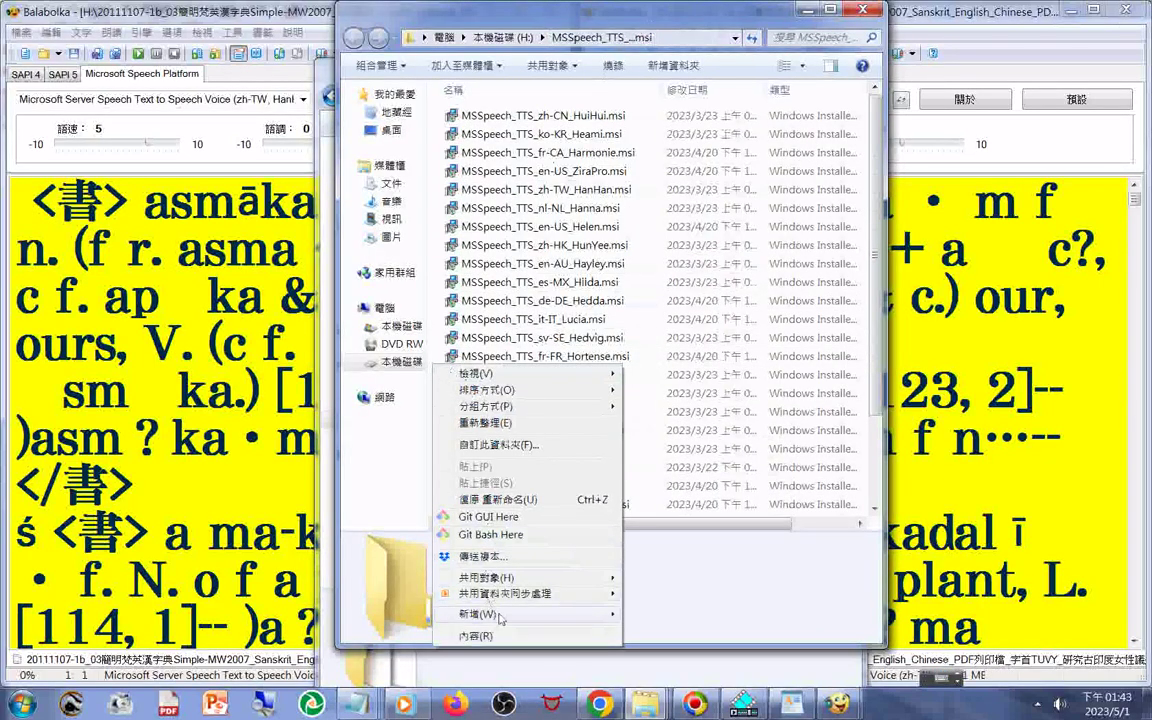
{"action": "mouse_move", "coordinate": [500, 620]}
{"action": "left_click", "coordinate": [615, 267]}
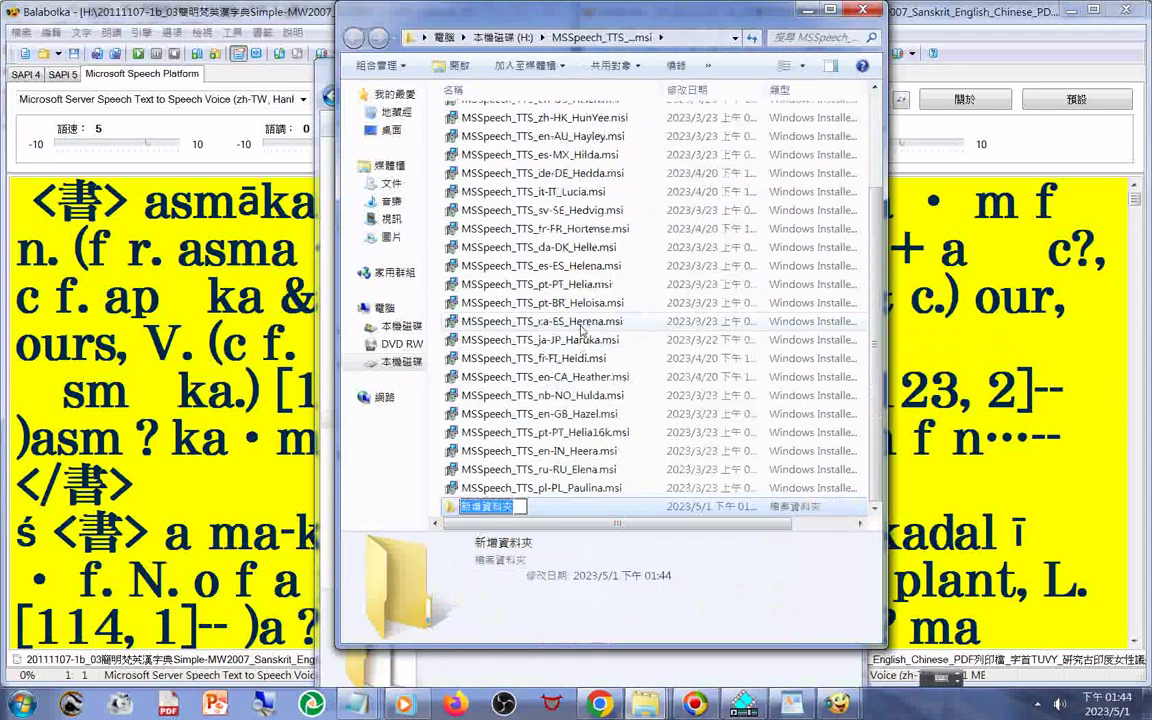
{"action": "type", "text": "ok"}
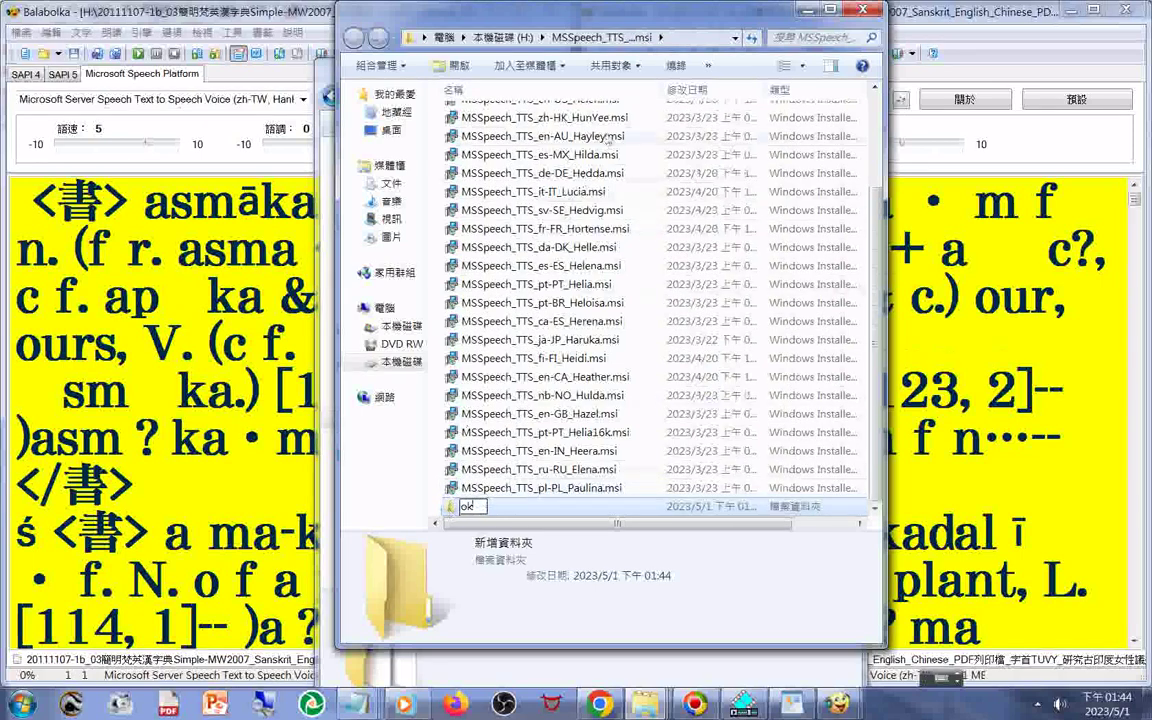
{"action": "left_click", "coordinate": [568, 350]}
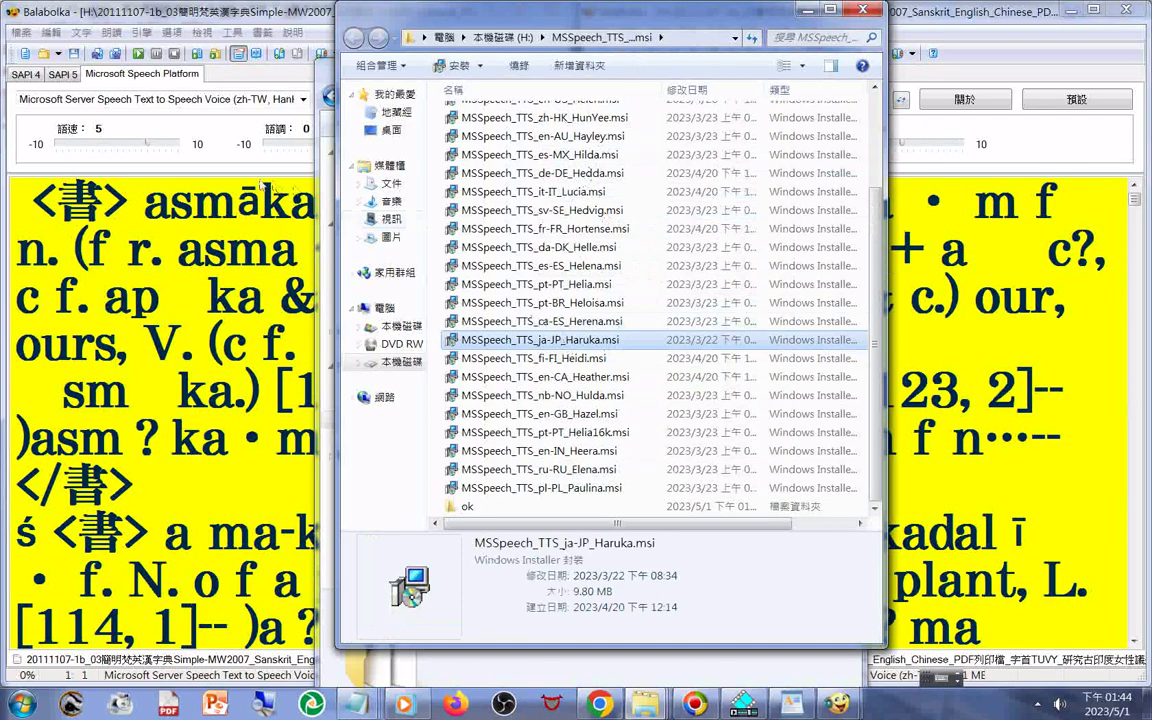
Check Balabolka's voice list and move the ja-JP_Haruka, fr-FR_Hortense and ko-KR_Heami installers into the ok folder
{"action": "left_click", "coordinate": [265, 99]}
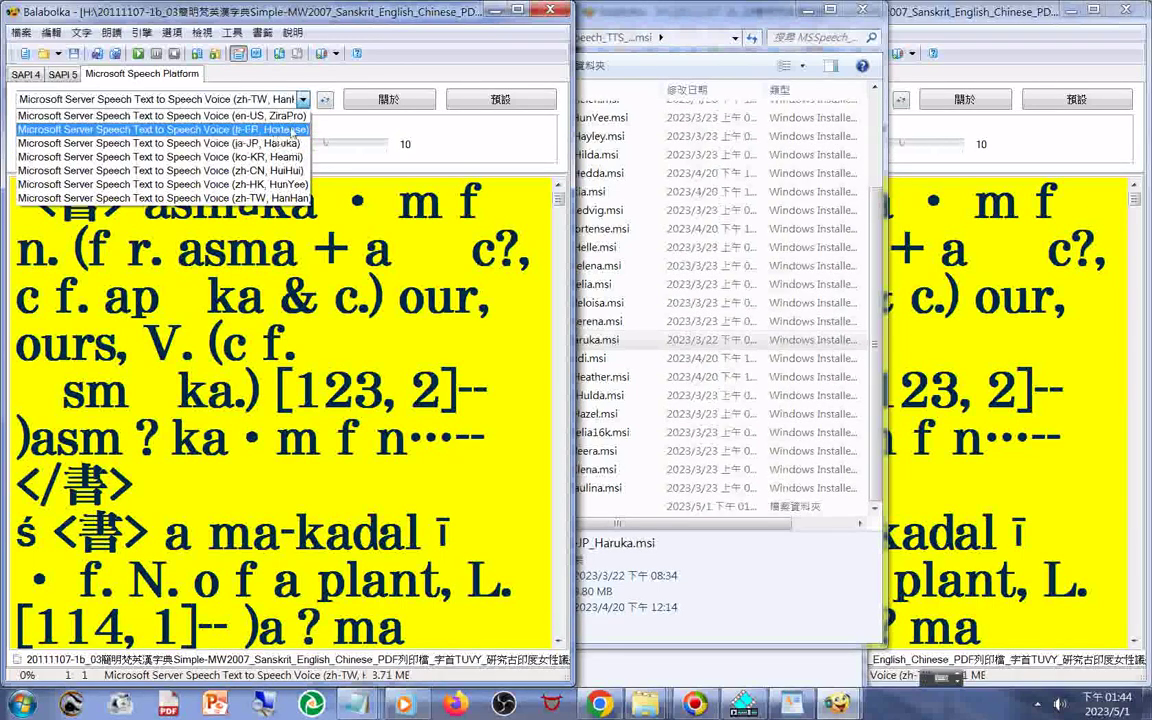
{"action": "left_click", "coordinate": [390, 24]}
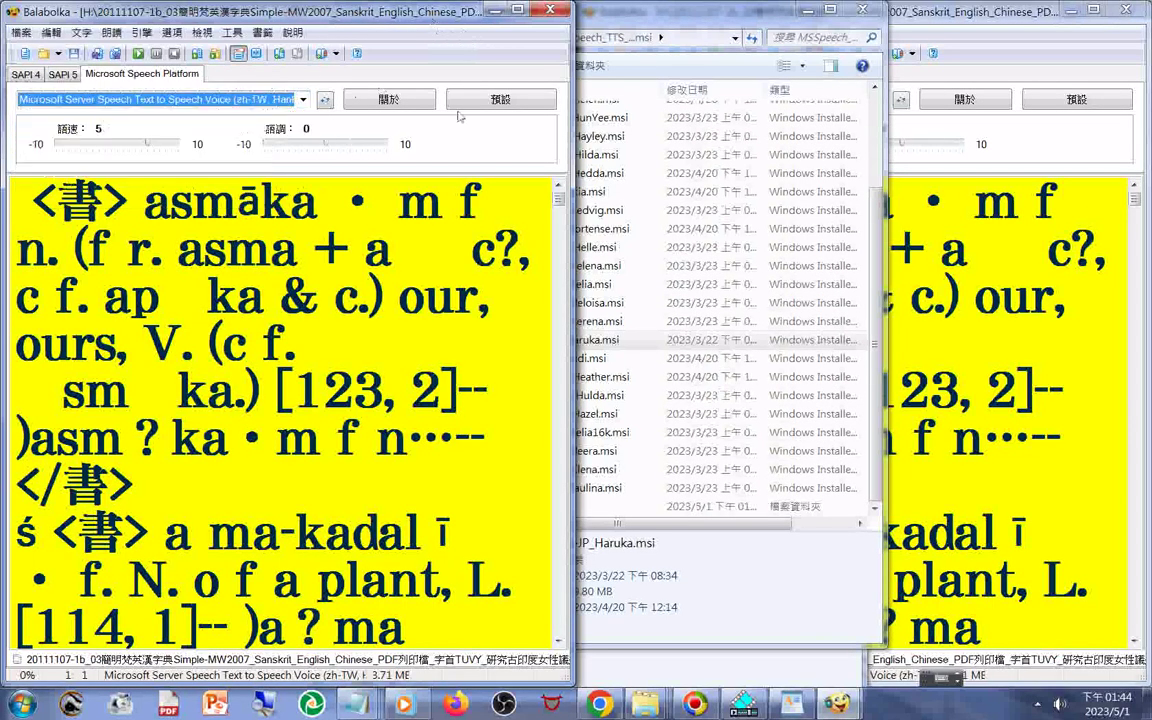
{"action": "left_click", "coordinate": [585, 340]}
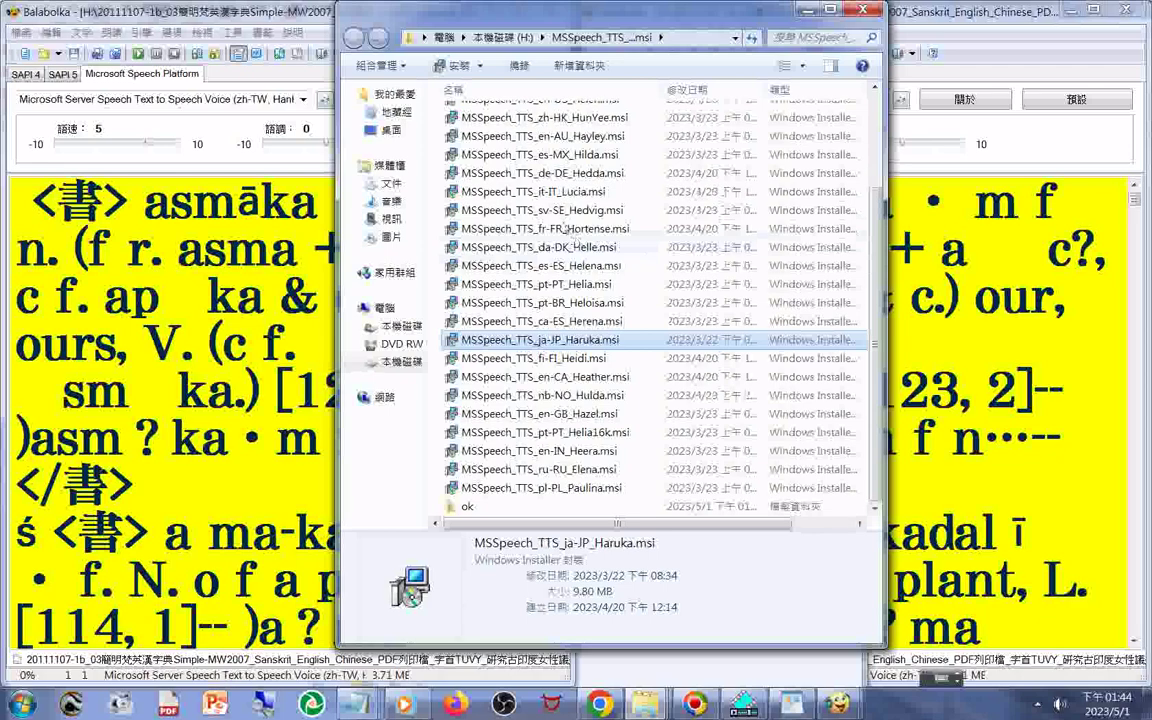
{"action": "left_click", "coordinate": [566, 228], "text": "ctrl"}
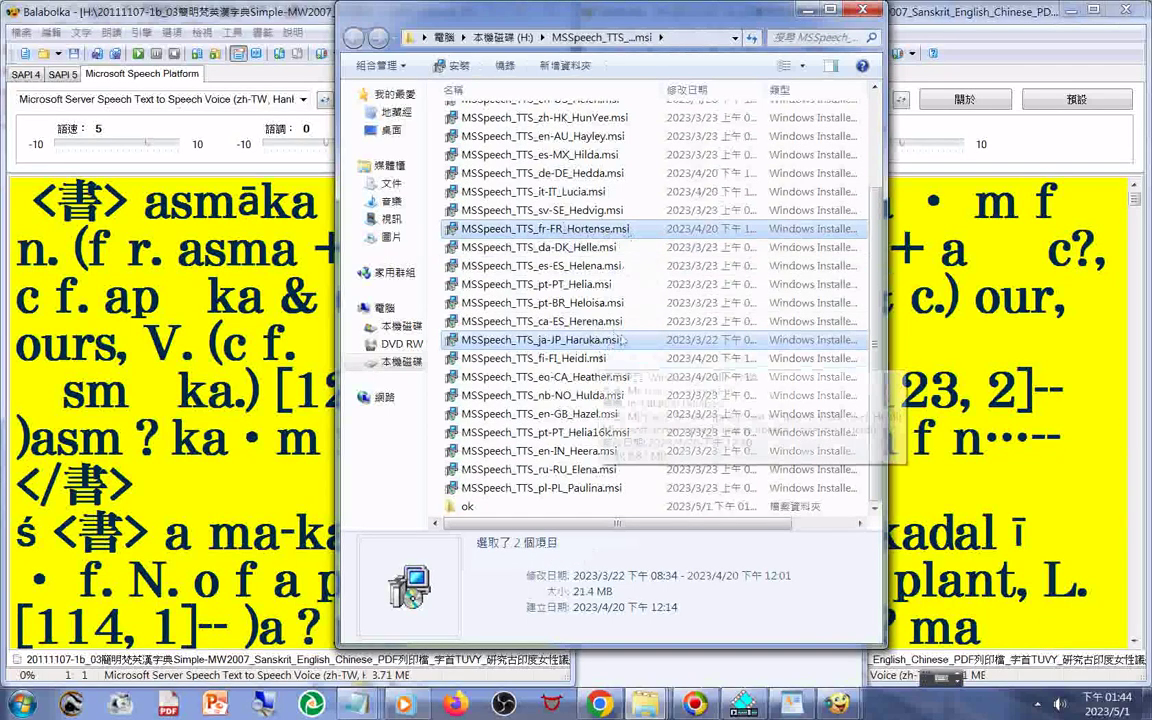
{"action": "scroll", "coordinate": [600, 390], "scroll_direction": "up", "scroll_amount": 2}
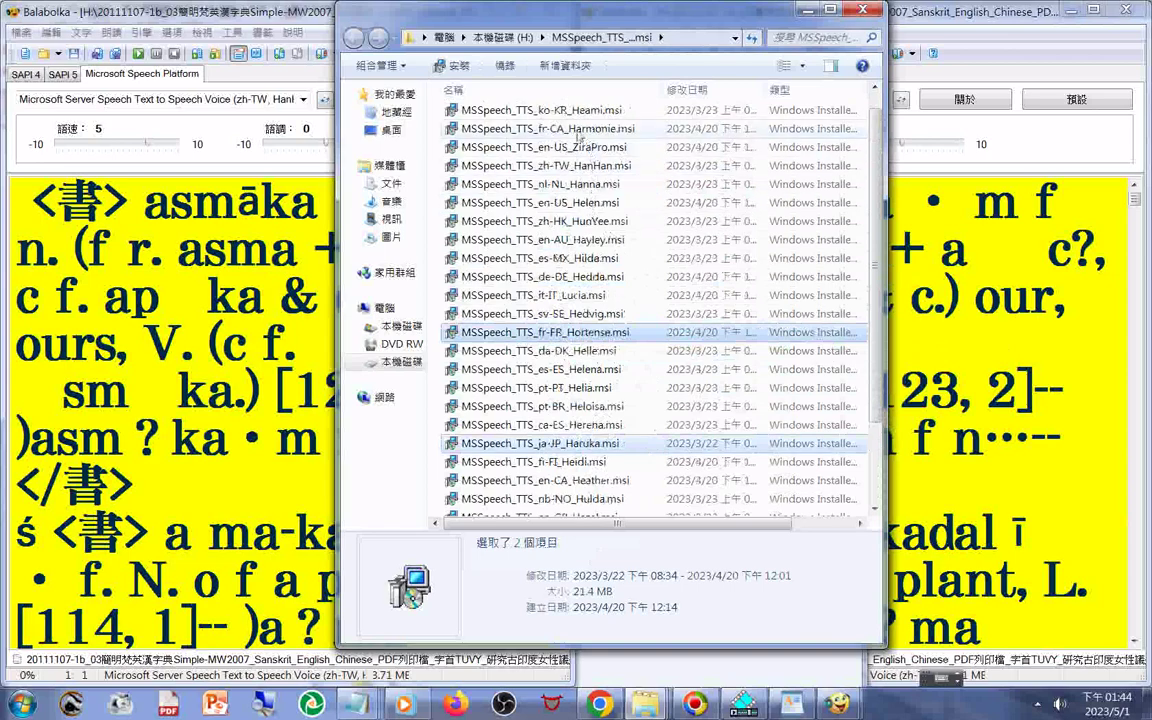
{"action": "left_click", "coordinate": [545, 110], "text": "ctrl"}
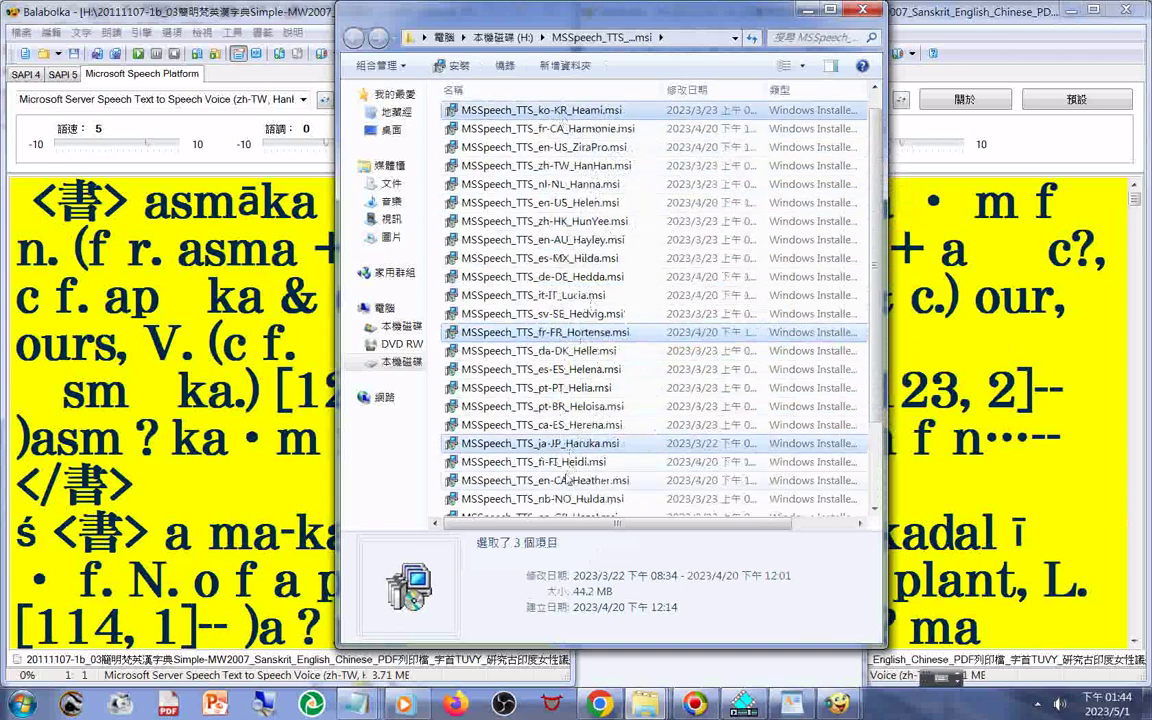
{"action": "scroll", "coordinate": [566, 480], "scroll_direction": "down", "scroll_amount": 2}
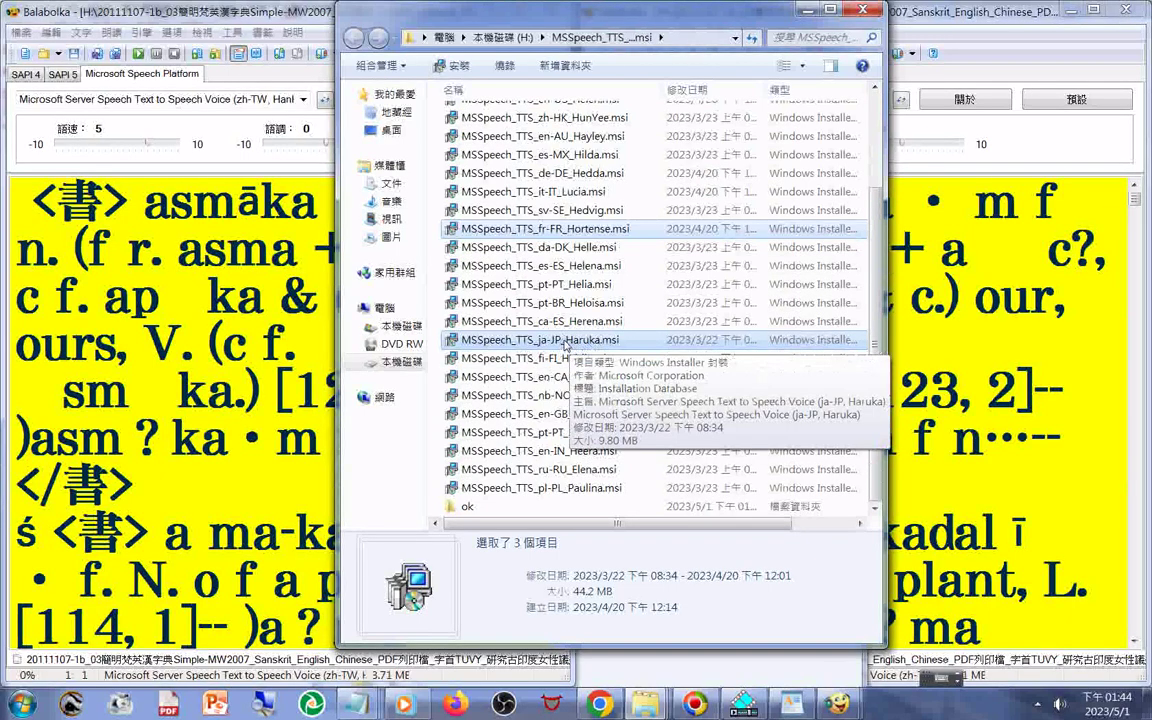
{"action": "left_click_drag", "start_coordinate": [565, 345], "coordinate": [470, 520]}
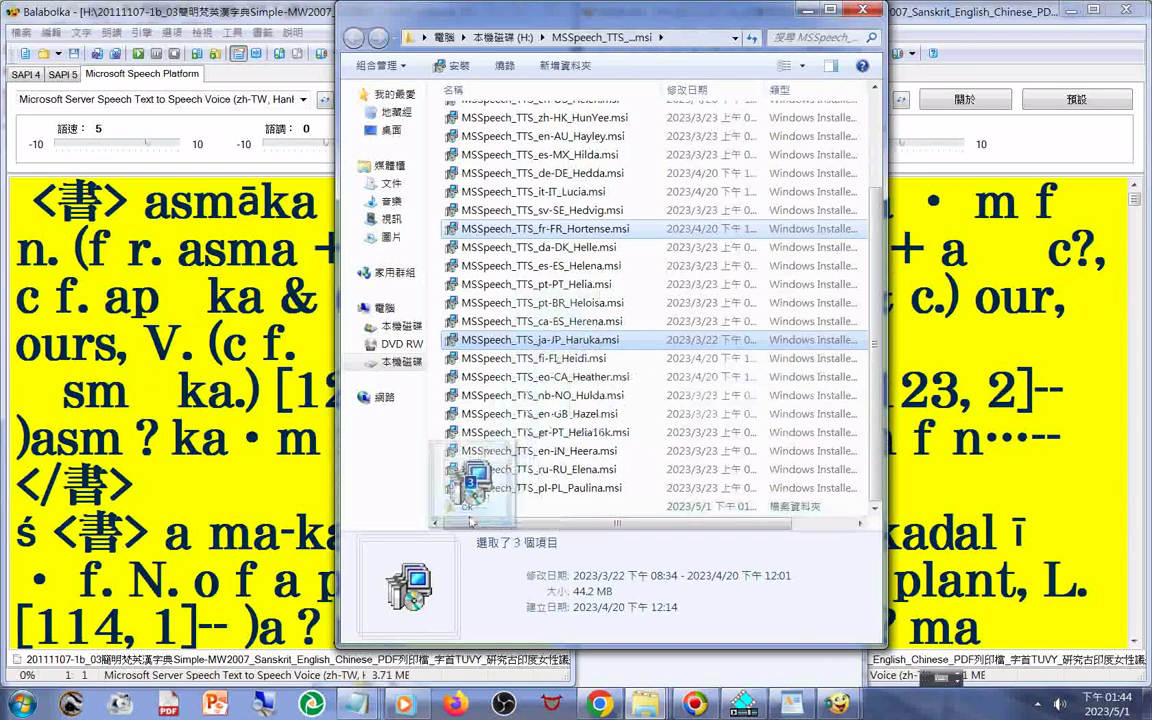
{"action": "left_click_drag", "start_coordinate": [470, 520], "coordinate": [480, 506]}
Check the zh-CN_HuiHui installer against Balabolka's voice list and select MSSpeech_TTS_en-US_ZiraPro.msi
{"action": "left_click", "coordinate": [545, 115]}
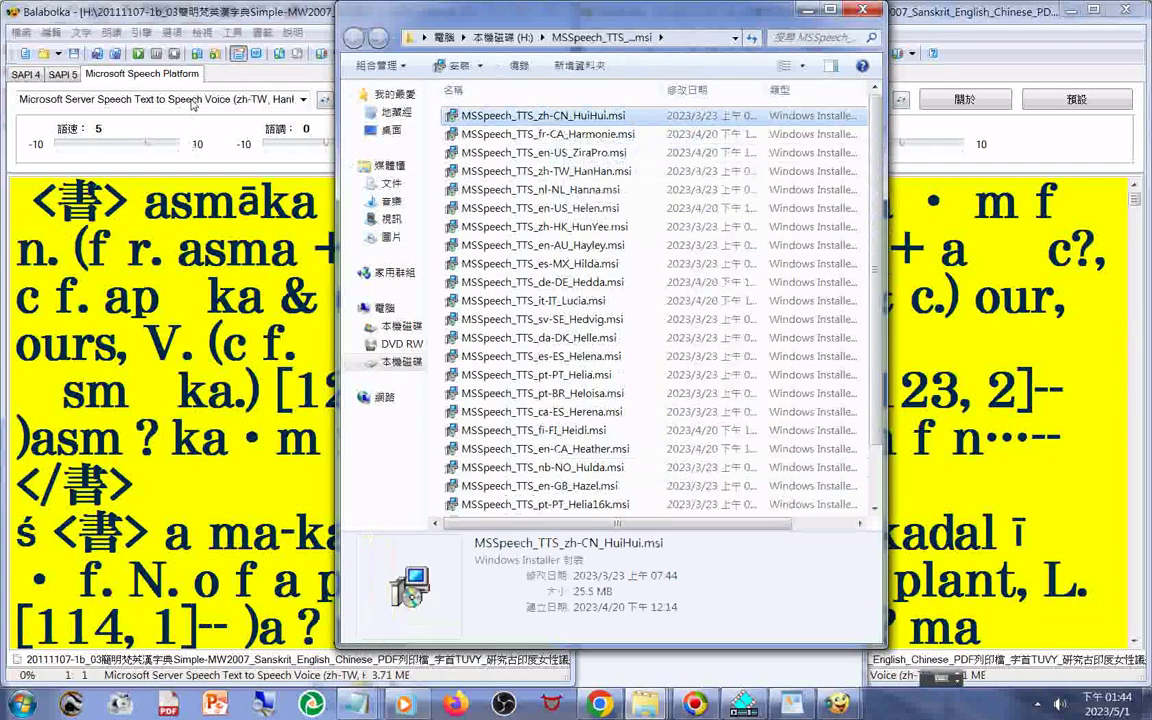
{"action": "left_click", "coordinate": [192, 104]}
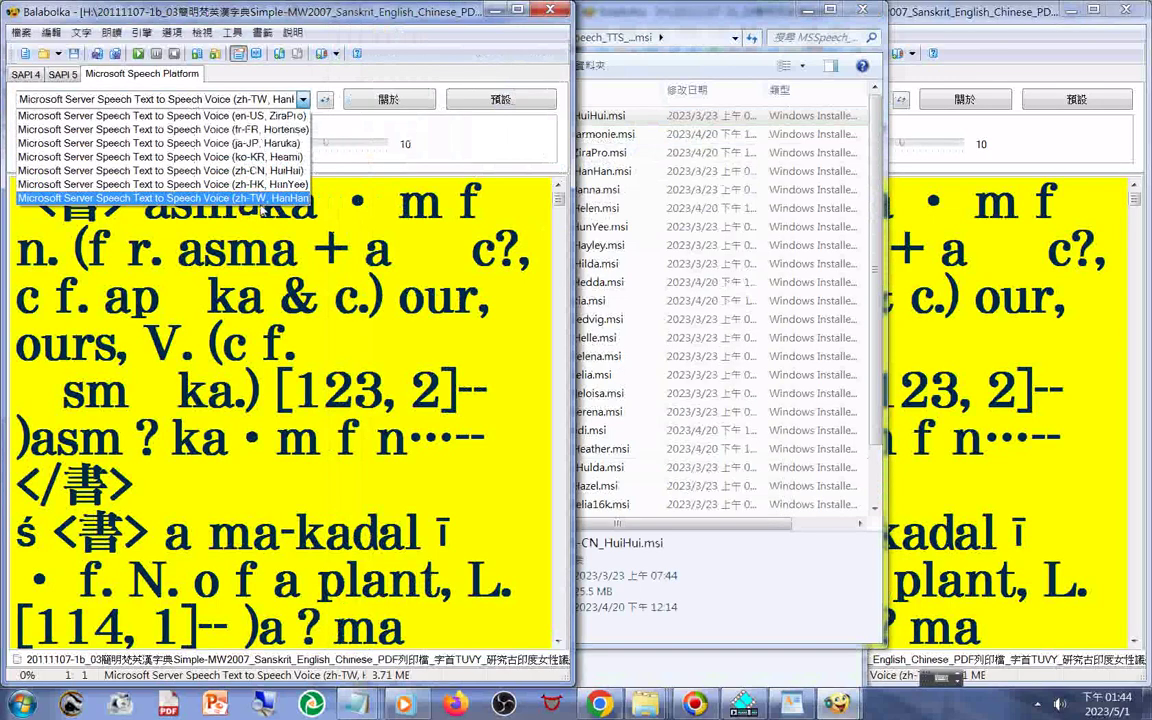
{"action": "left_click", "coordinate": [620, 118]}
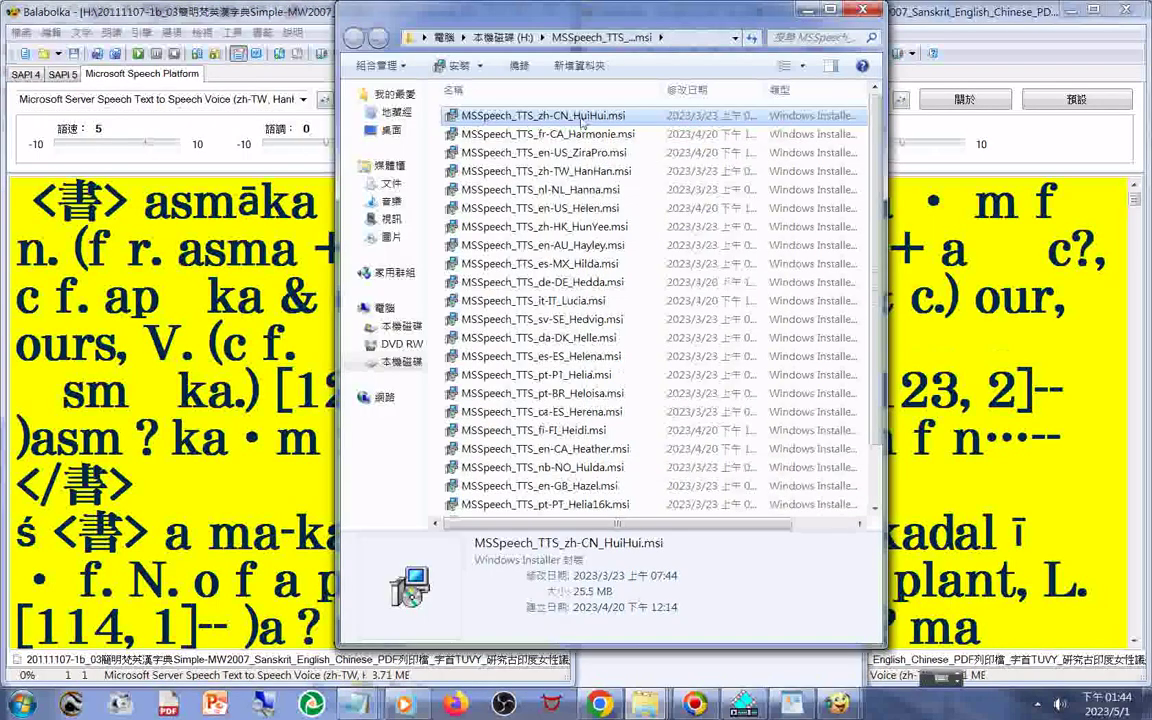
{"action": "left_click", "coordinate": [566, 153]}
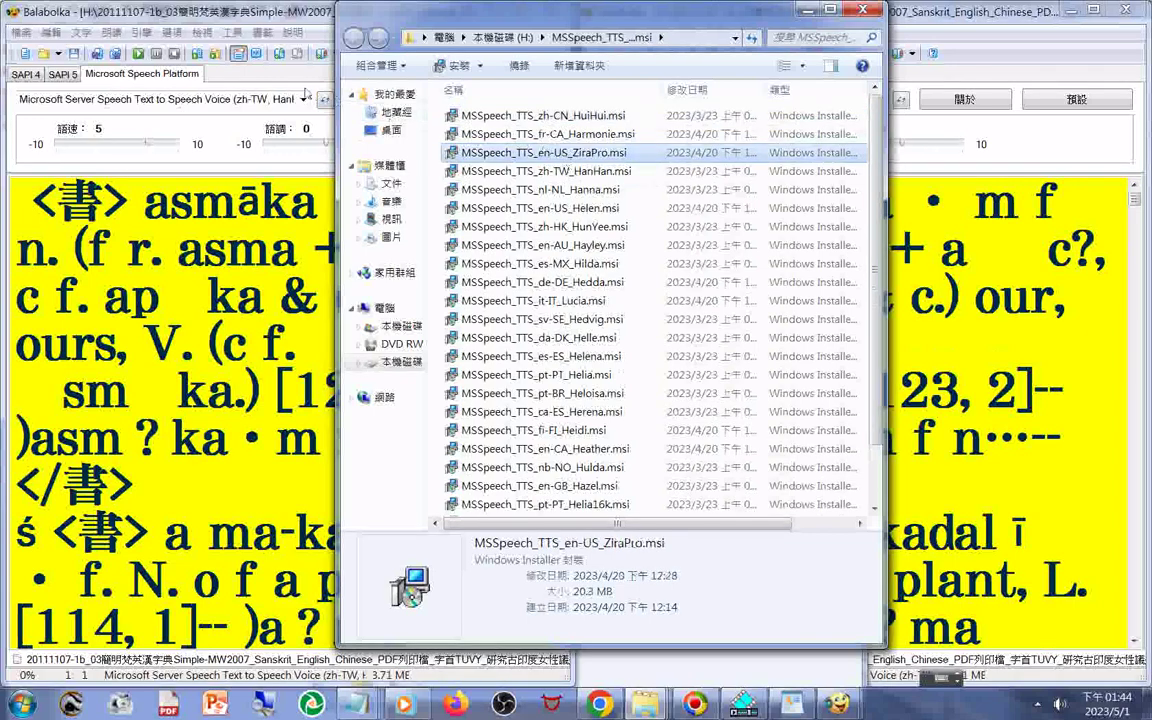
{"action": "left_click", "coordinate": [302, 99]}
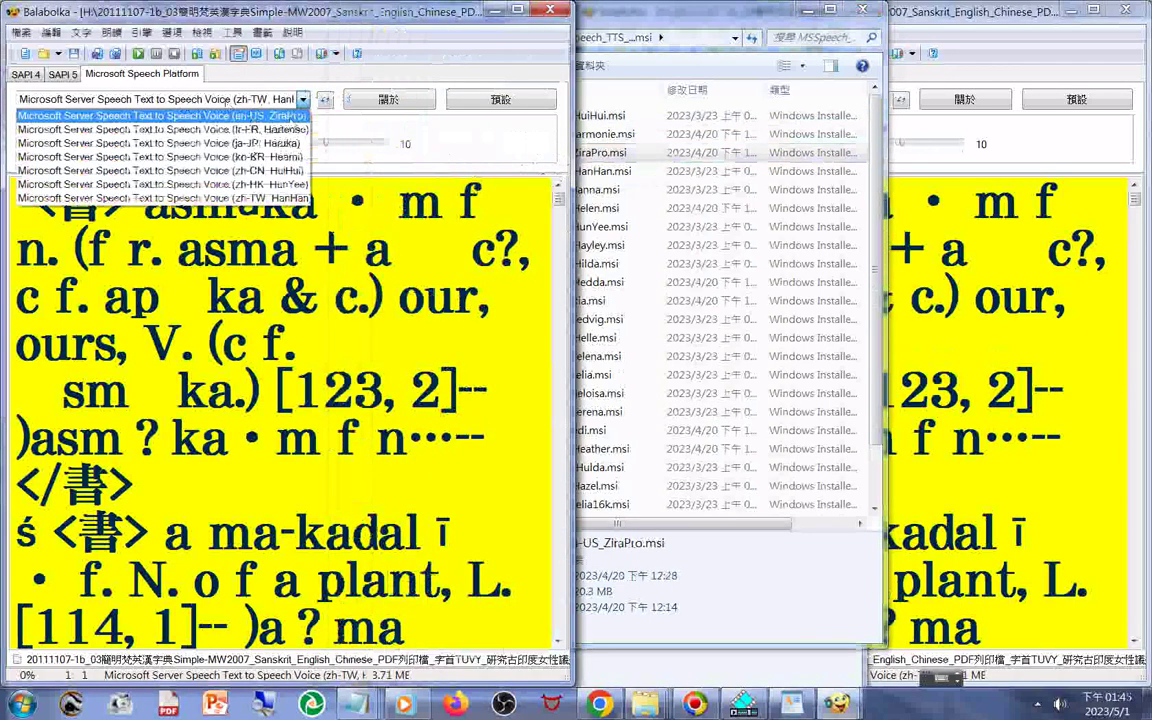
{"action": "left_click", "coordinate": [678, 16]}
Add the zh-CN_HuiHui and zh-TW_HanHan installers to the en-US_ZiraPro selection and move all three into the ok folder
{"action": "left_click", "coordinate": [545, 116], "text": "ctrl"}
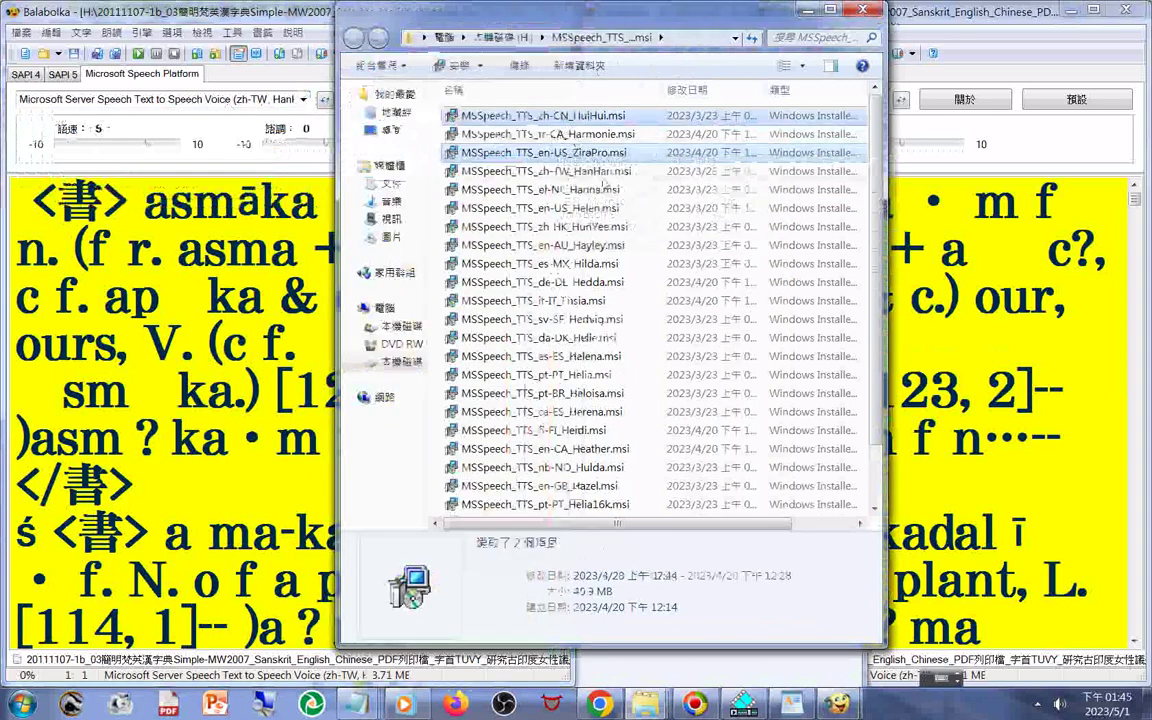
{"action": "left_click", "coordinate": [548, 171], "text": "ctrl"}
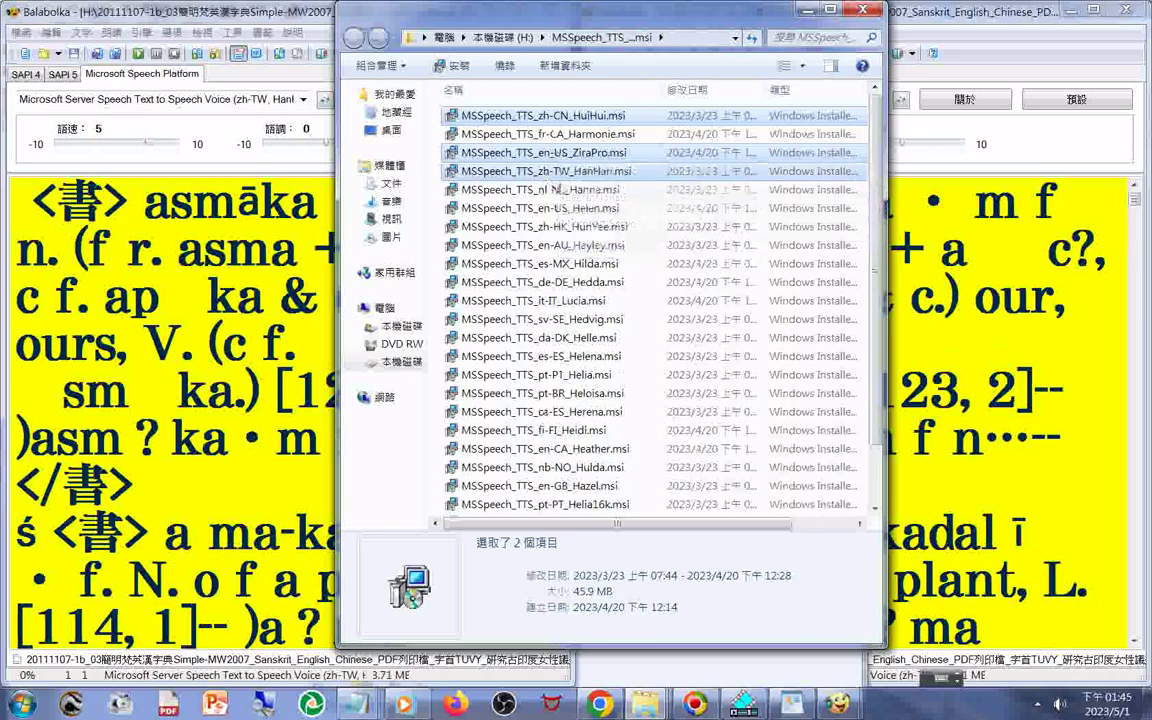
{"action": "left_click_drag", "start_coordinate": [551, 186], "coordinate": [569, 455]}
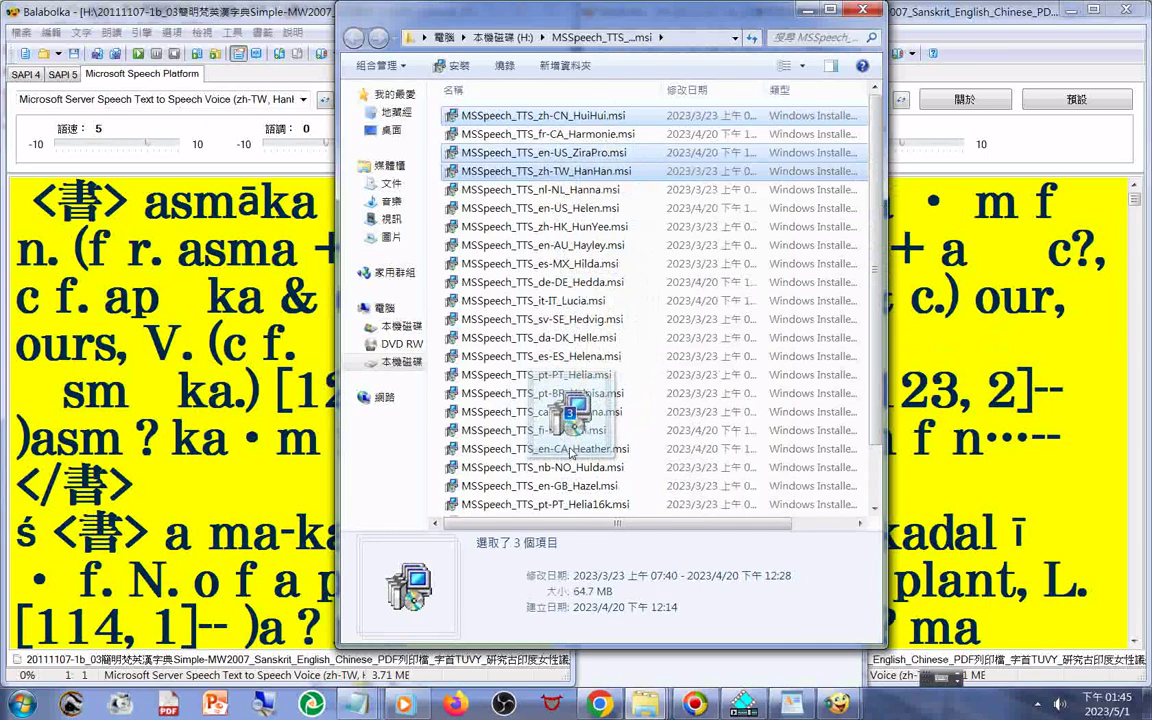
{"action": "left_click_drag", "start_coordinate": [570, 454], "coordinate": [572, 448]}
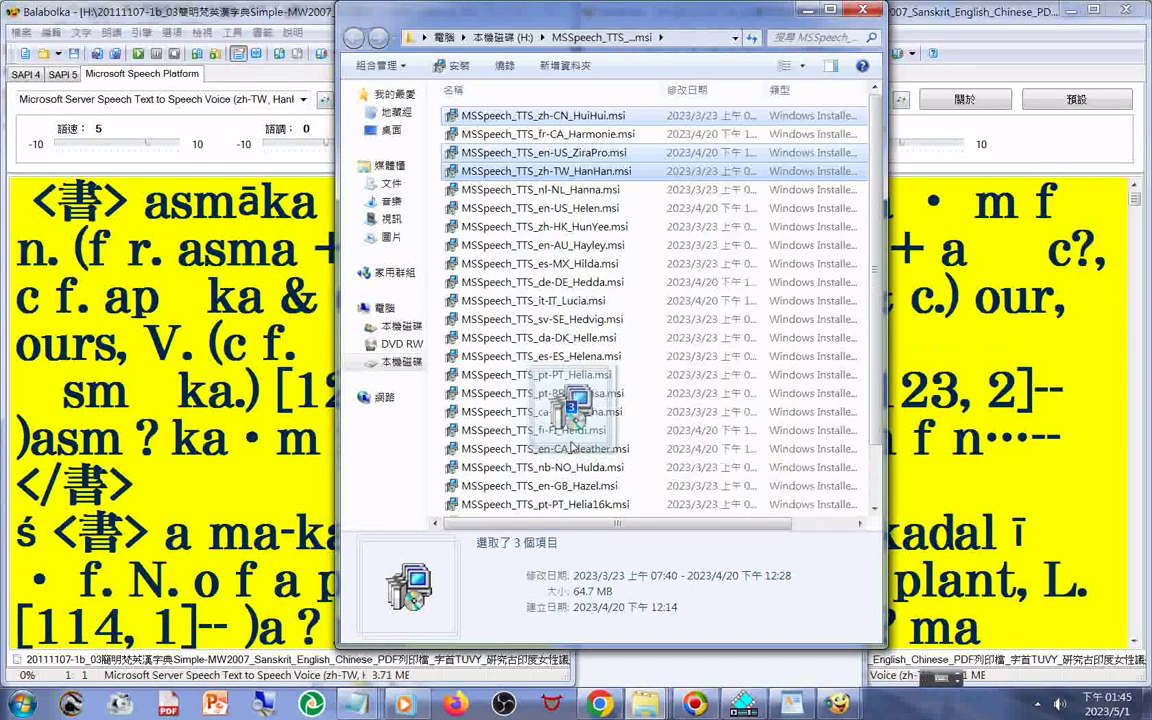
{"action": "left_click_drag", "start_coordinate": [572, 448], "coordinate": [572, 448]}
{"action": "left_click_drag", "start_coordinate": [572, 448], "coordinate": [530, 155]}
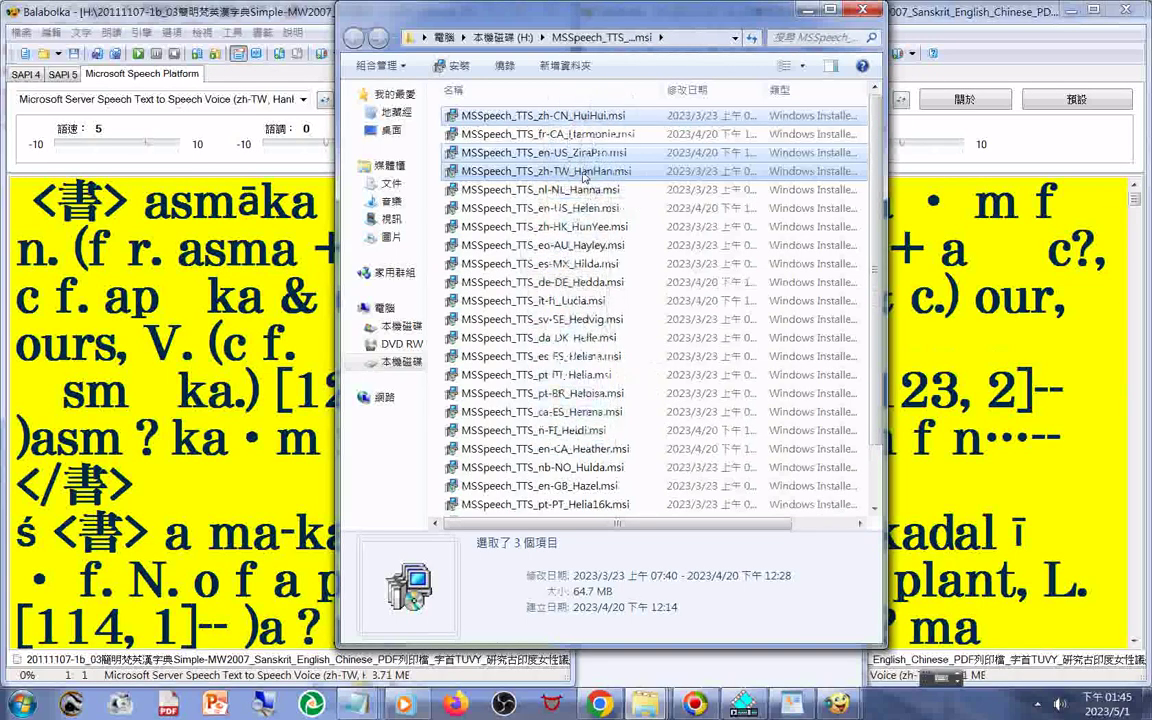
{"action": "left_click", "coordinate": [285, 100]}
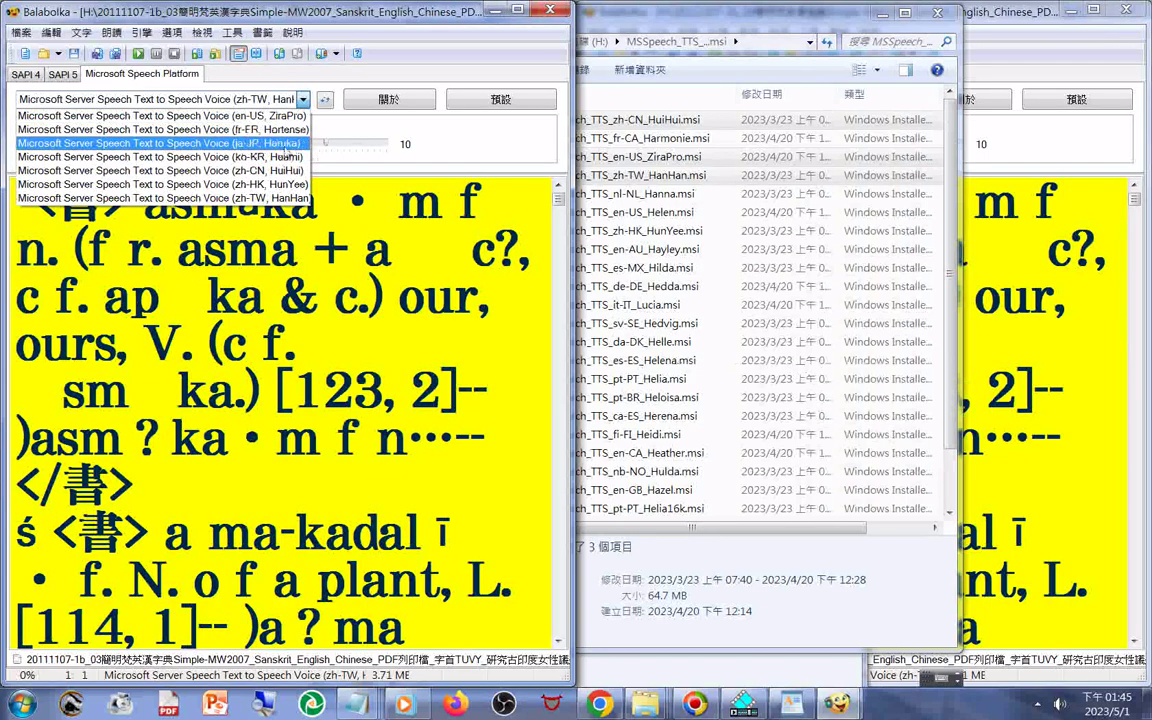
{"action": "key", "text": "End"}
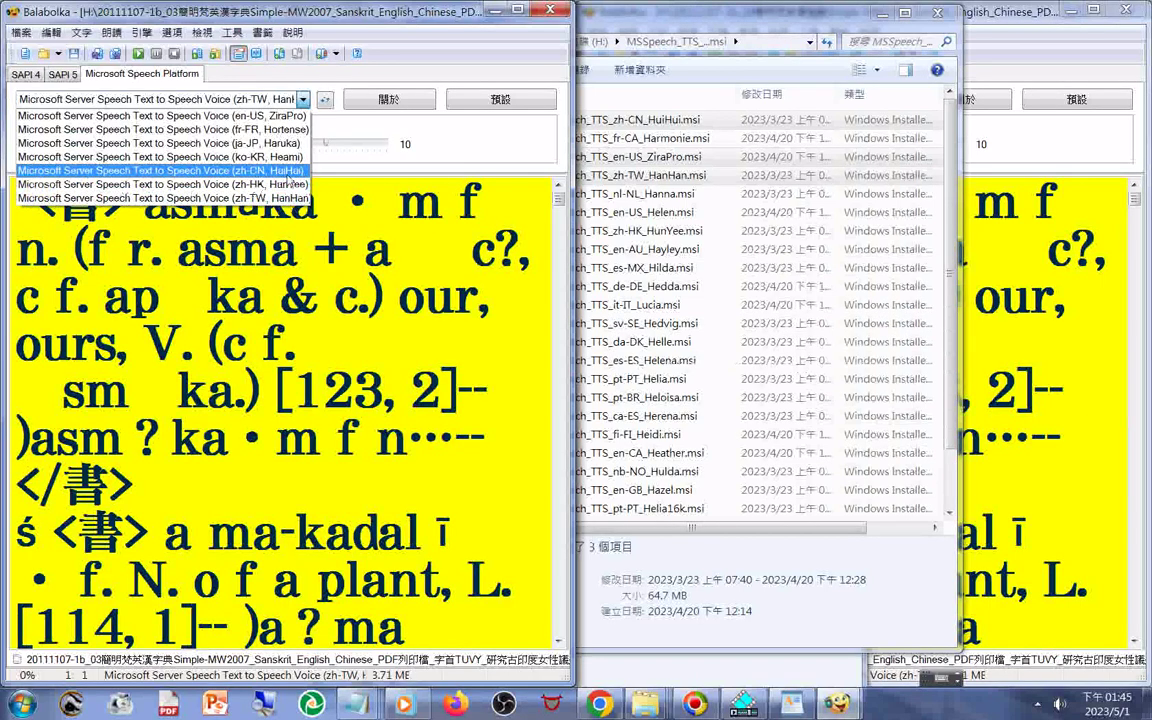
{"action": "left_click", "coordinate": [605, 22]}
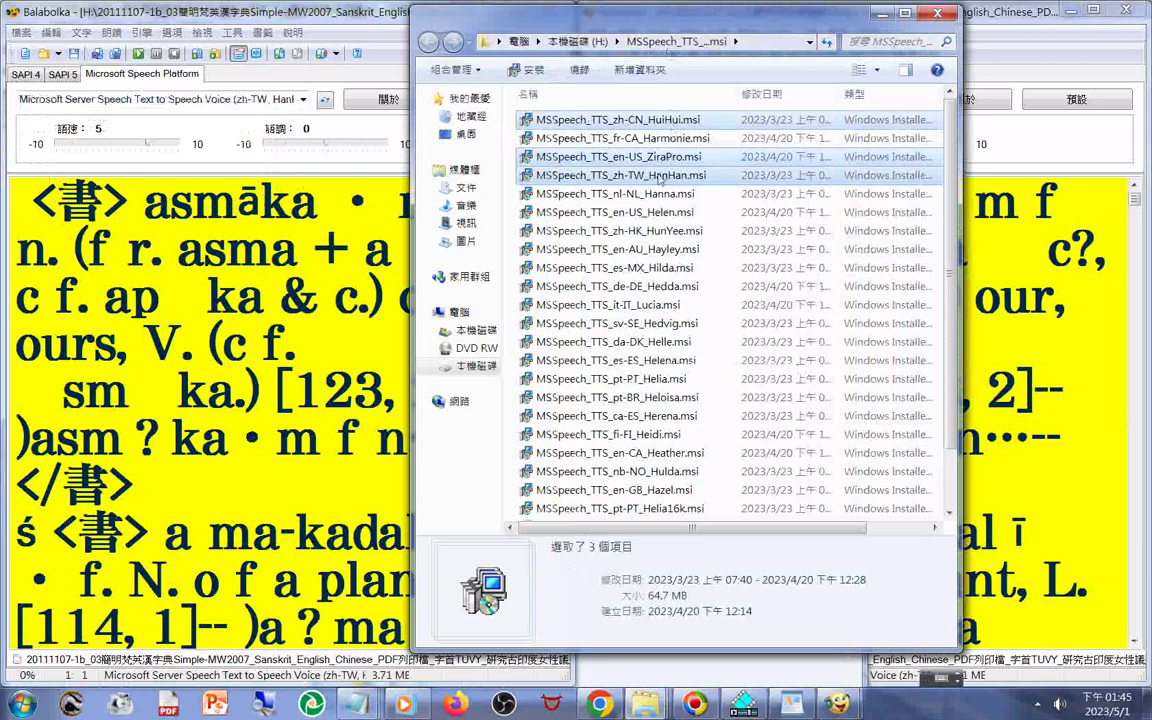
{"action": "left_click_drag", "start_coordinate": [660, 178], "coordinate": [545, 514]}
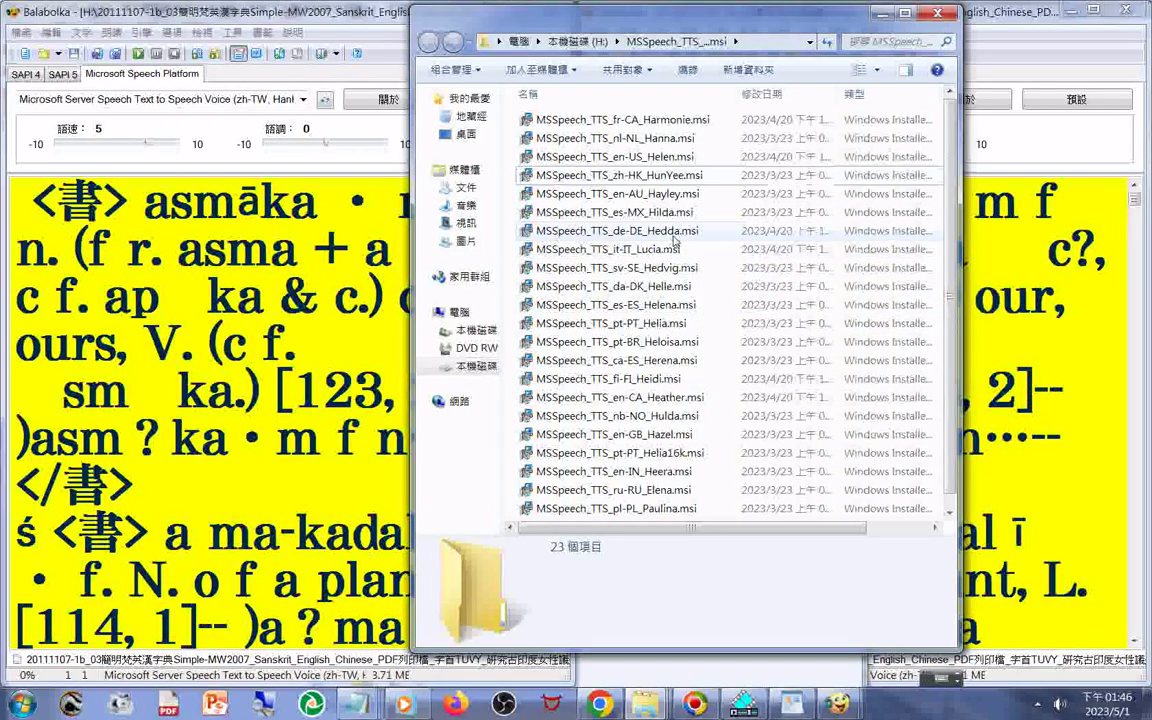
Find the MSSpeech_TTS_zh-HK_HunYee.msi installer, check it against Balabolka's voice list and move it into the ok folder
{"action": "scroll", "coordinate": [690, 222], "scroll_direction": "down", "scroll_amount": 1}
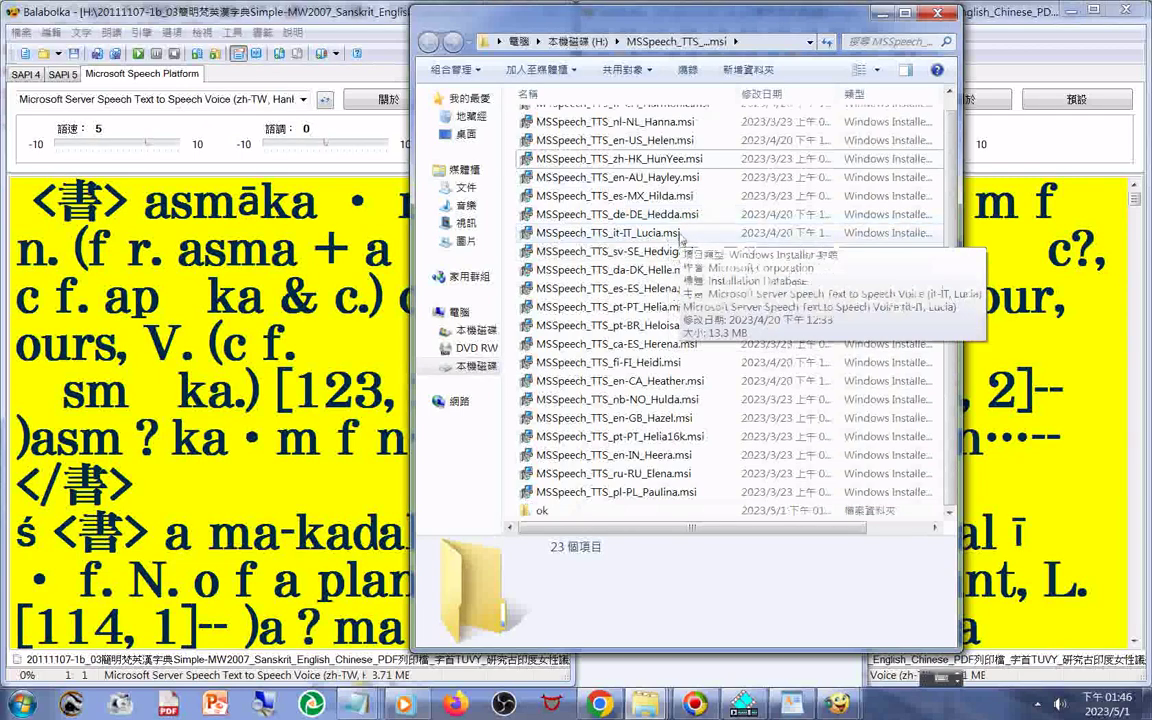
{"action": "scroll", "coordinate": [681, 237], "scroll_direction": "up", "scroll_amount": 1}
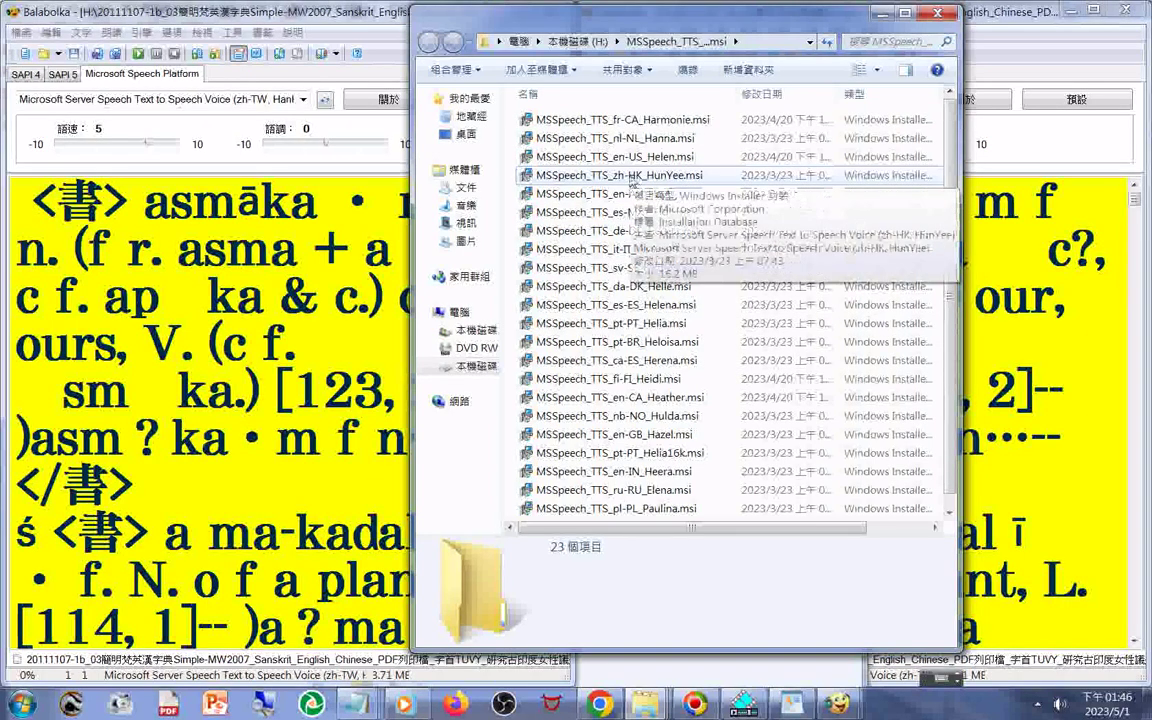
{"action": "left_click", "coordinate": [631, 177]}
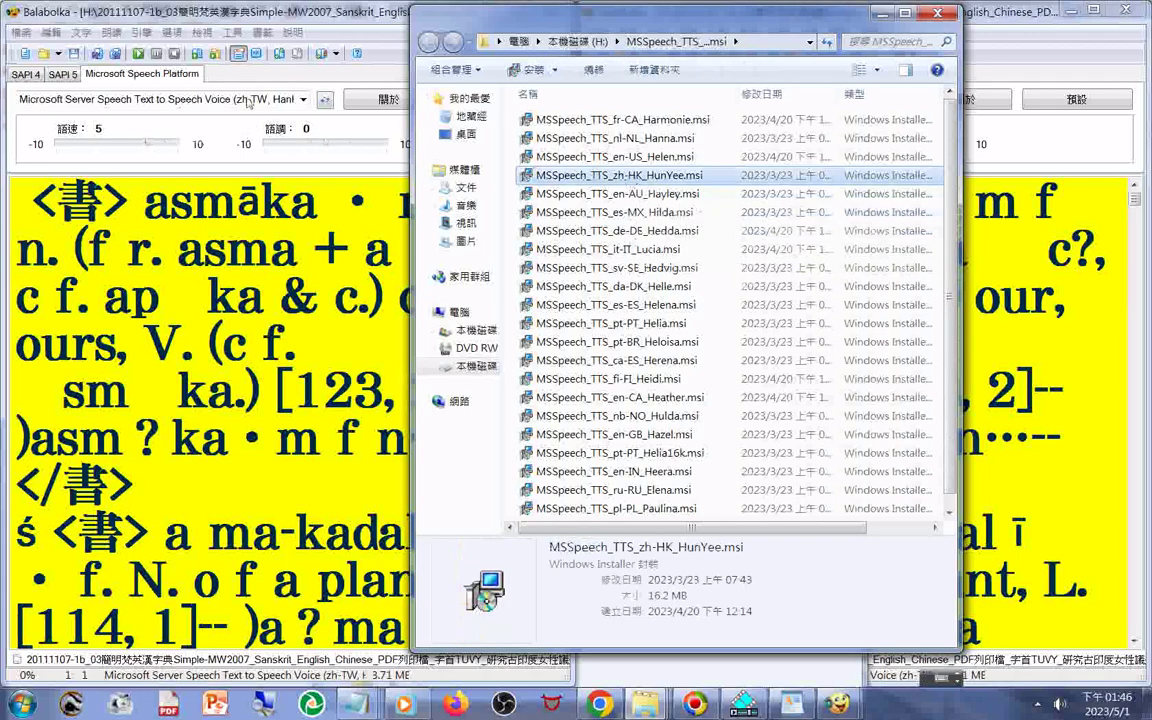
{"action": "left_click", "coordinate": [224, 95]}
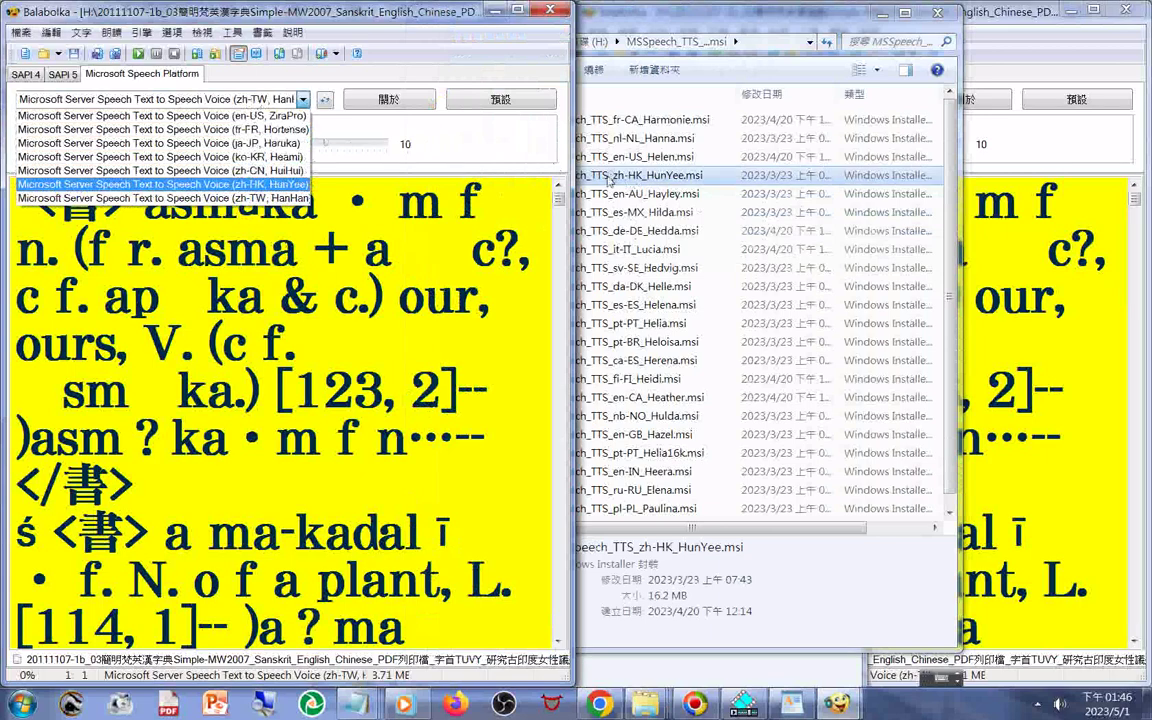
{"action": "left_click_drag", "start_coordinate": [608, 181], "coordinate": [550, 511]}
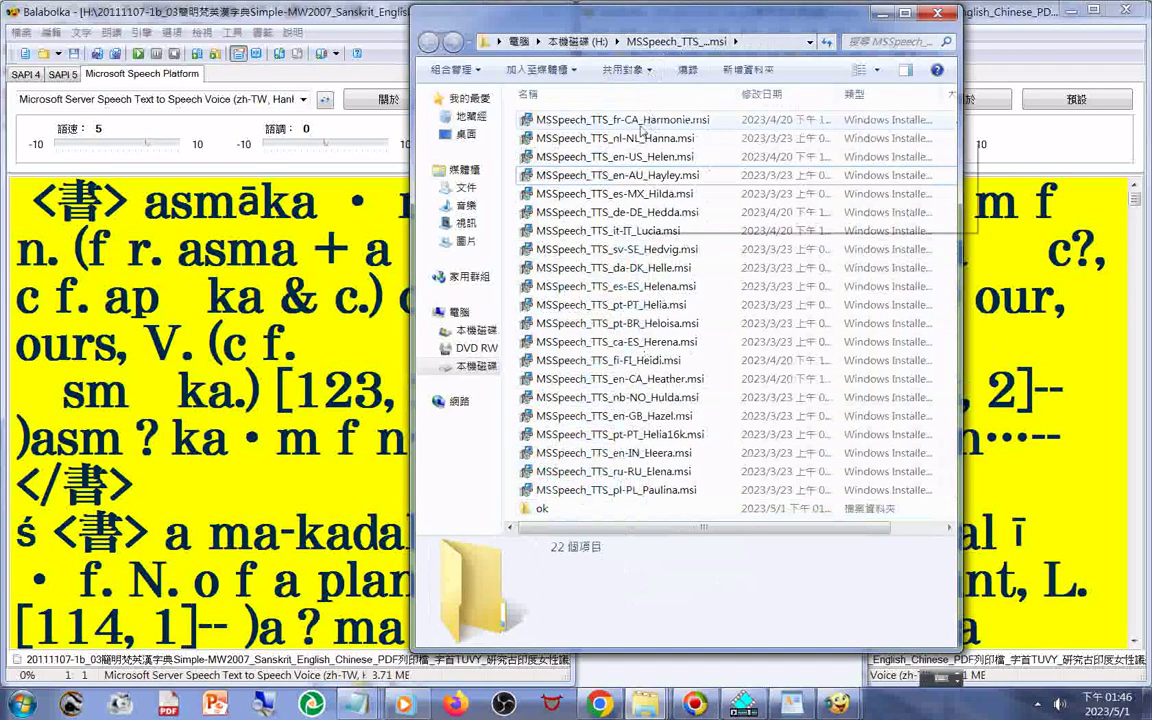
Compare the fr-CA_Harmonie, en-US_Helen and en-AU_Hayley installers with the voices listed in Balabolka
{"action": "left_click", "coordinate": [655, 122]}
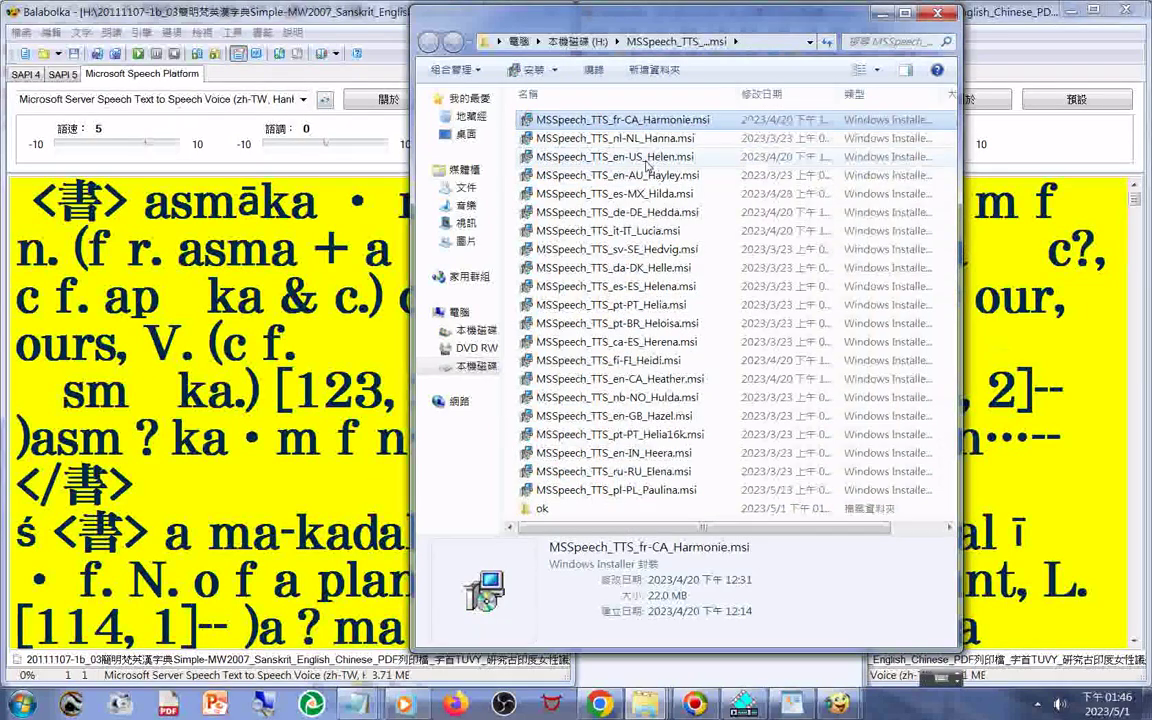
{"action": "left_click", "coordinate": [199, 99]}
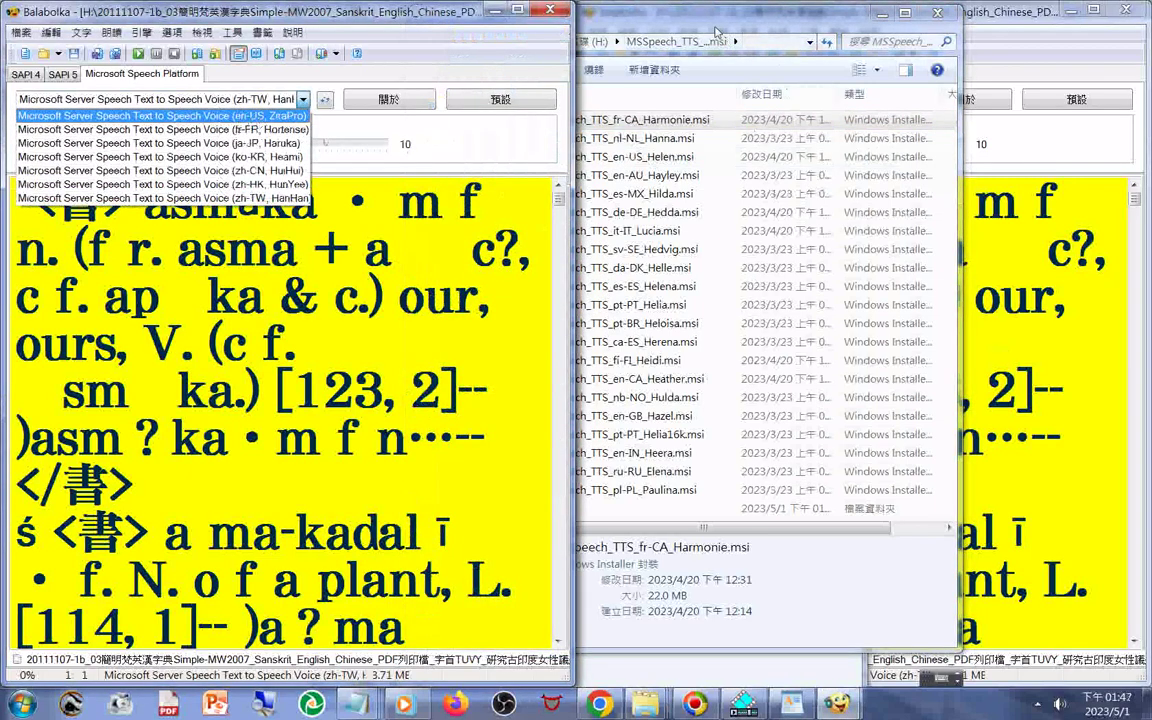
{"action": "left_click", "coordinate": [645, 25]}
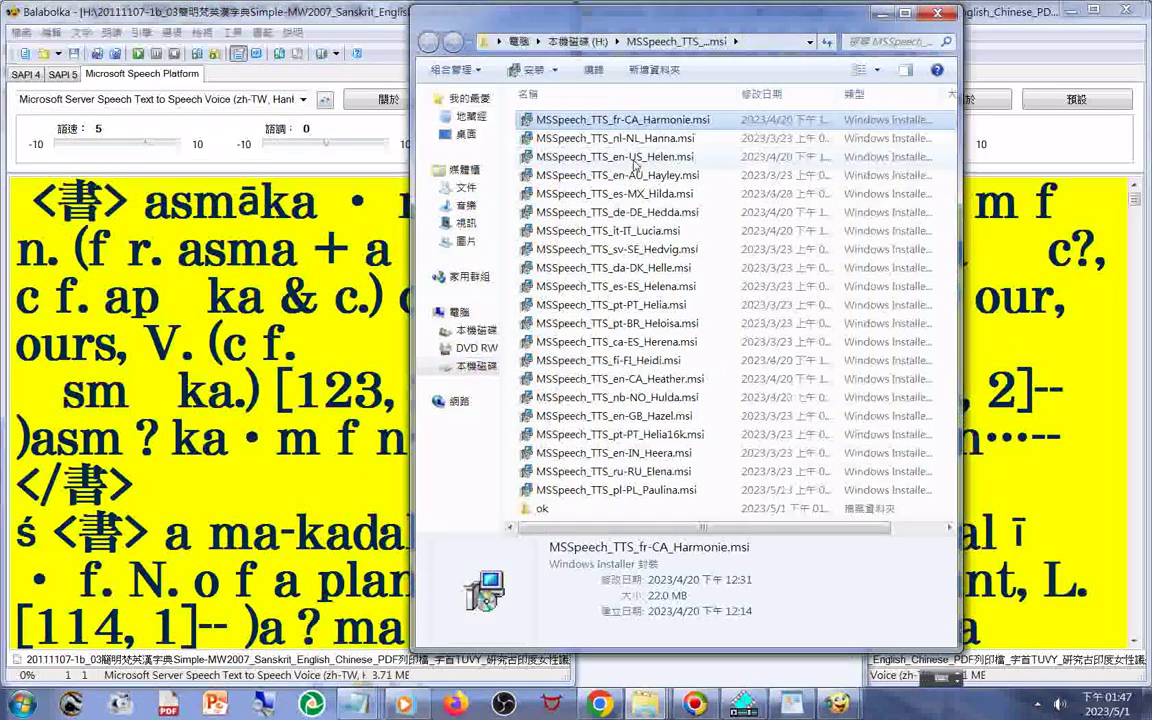
{"action": "left_click", "coordinate": [581, 157]}
{"action": "left_click", "coordinate": [688, 175]}
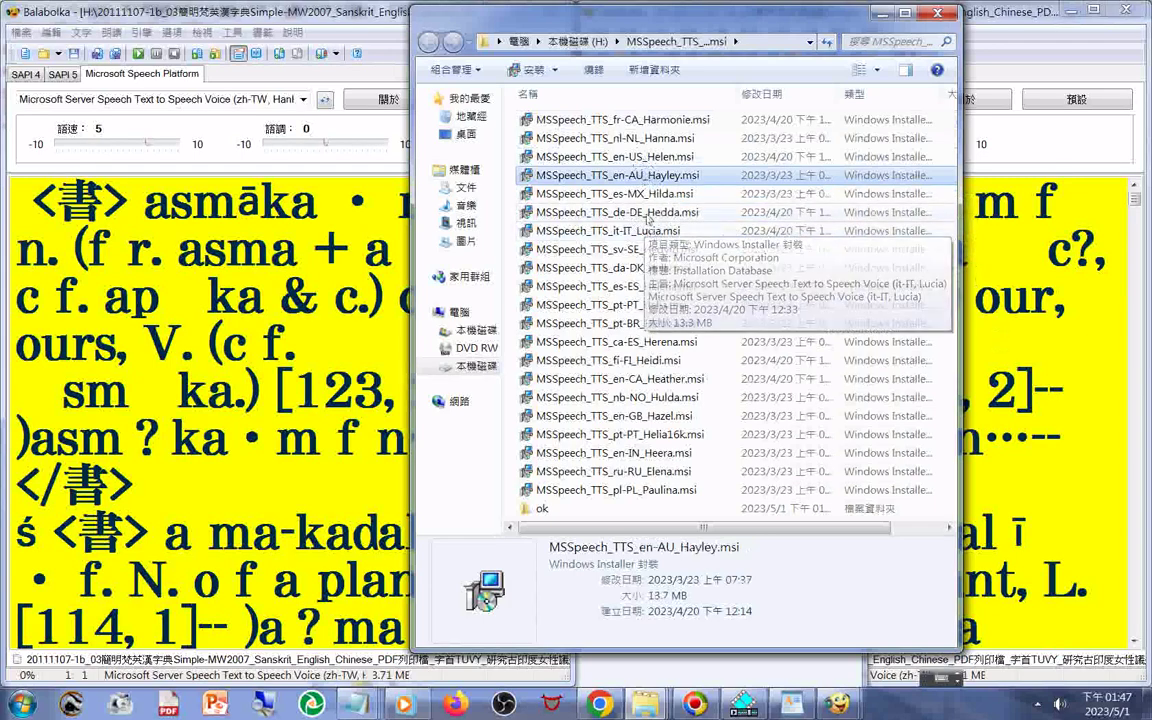
Select the de-DE_Hedda installer, view the remaining installers' file sizes and move the folder window lower on the desktop
{"action": "left_click", "coordinate": [588, 212]}
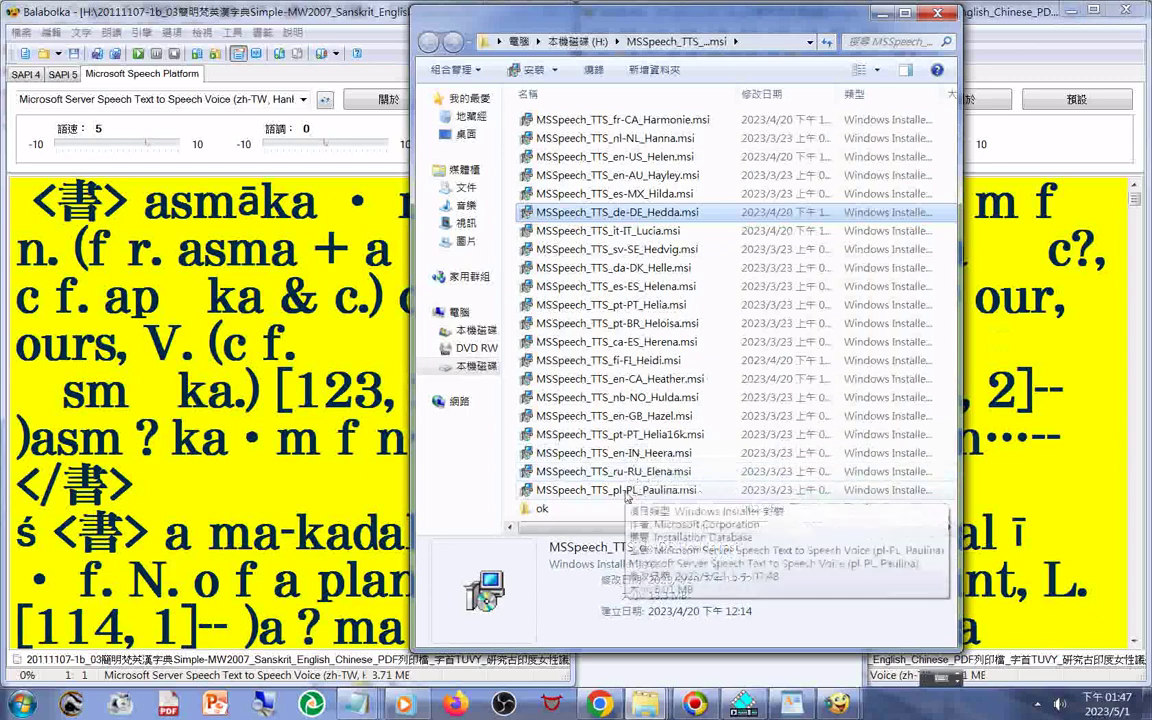
{"action": "scroll", "coordinate": [631, 178], "scroll_direction": "right", "scroll_amount": 2}
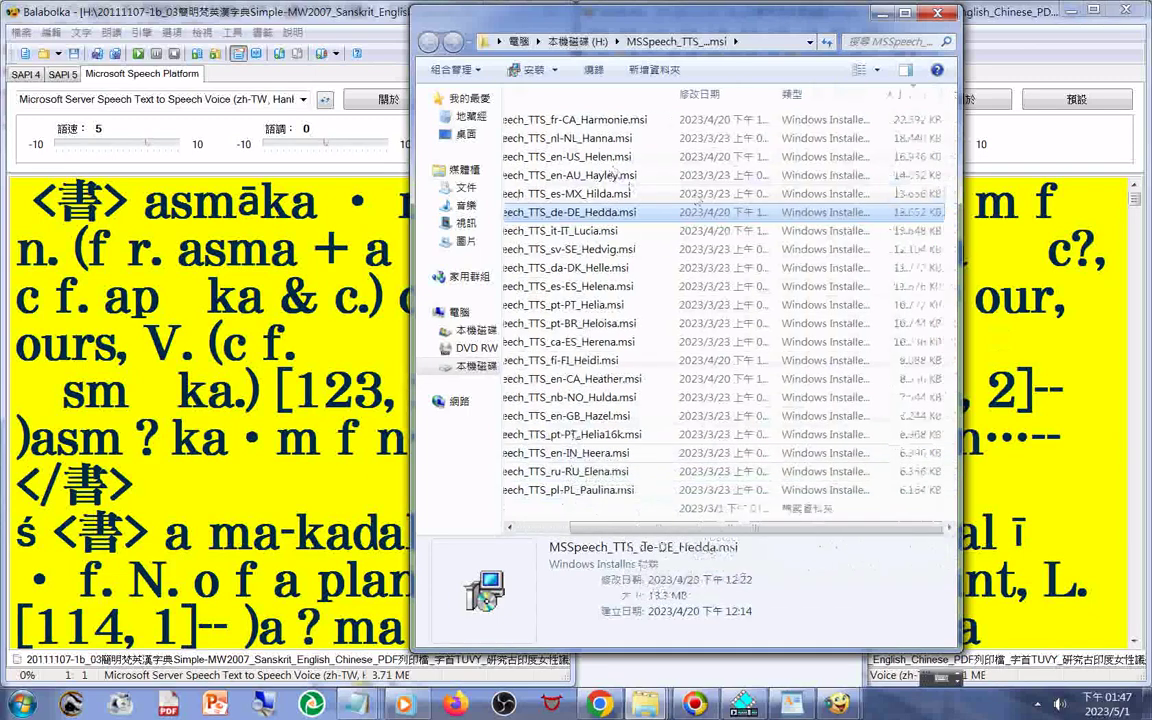
{"action": "scroll", "coordinate": [631, 178], "scroll_direction": "left", "scroll_amount": 2}
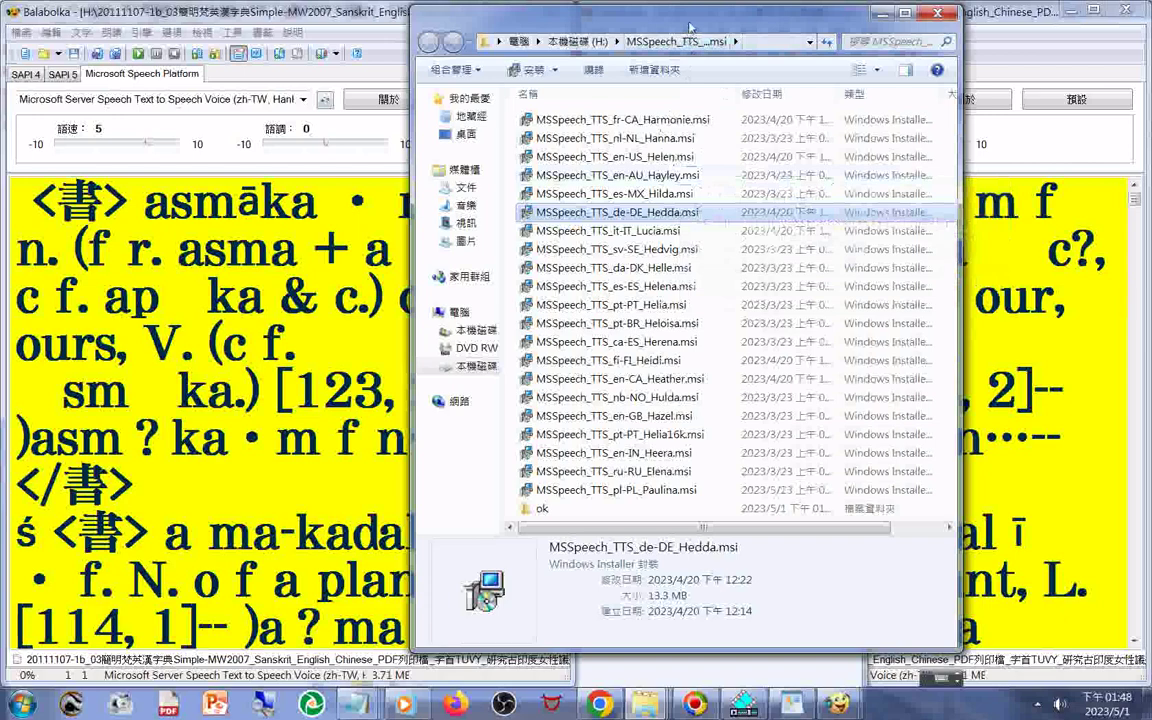
{"action": "left_click_drag", "start_coordinate": [689, 28], "coordinate": [683, 189]}
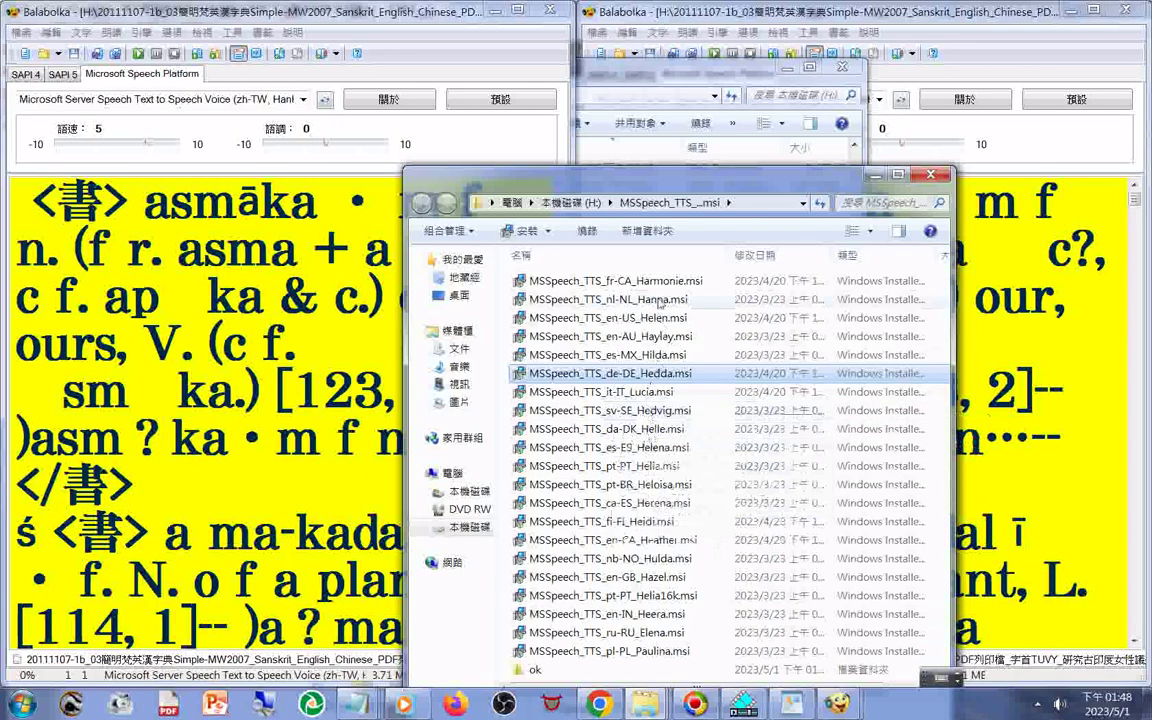
Launch the MSSpeech_TTS_de-DE_Hedda.msi installer and allow it to run
{"action": "scroll", "coordinate": [660, 305], "scroll_direction": "right", "scroll_amount": 1}
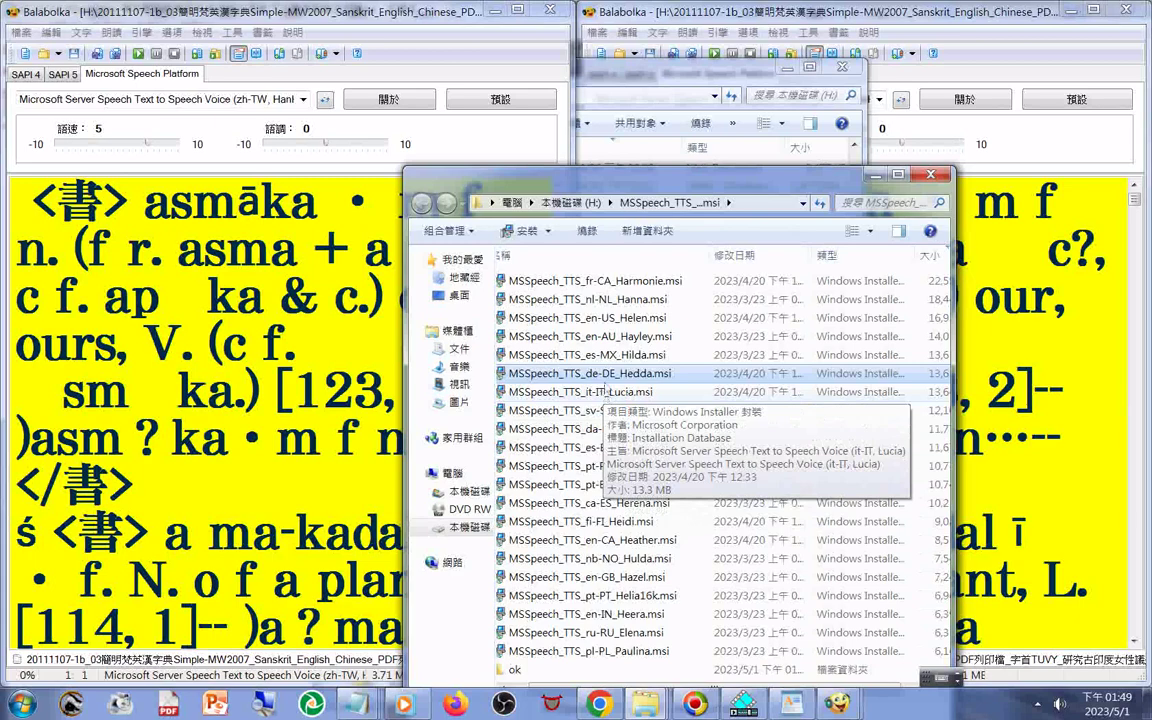
{"action": "double_click", "coordinate": [620, 372]}
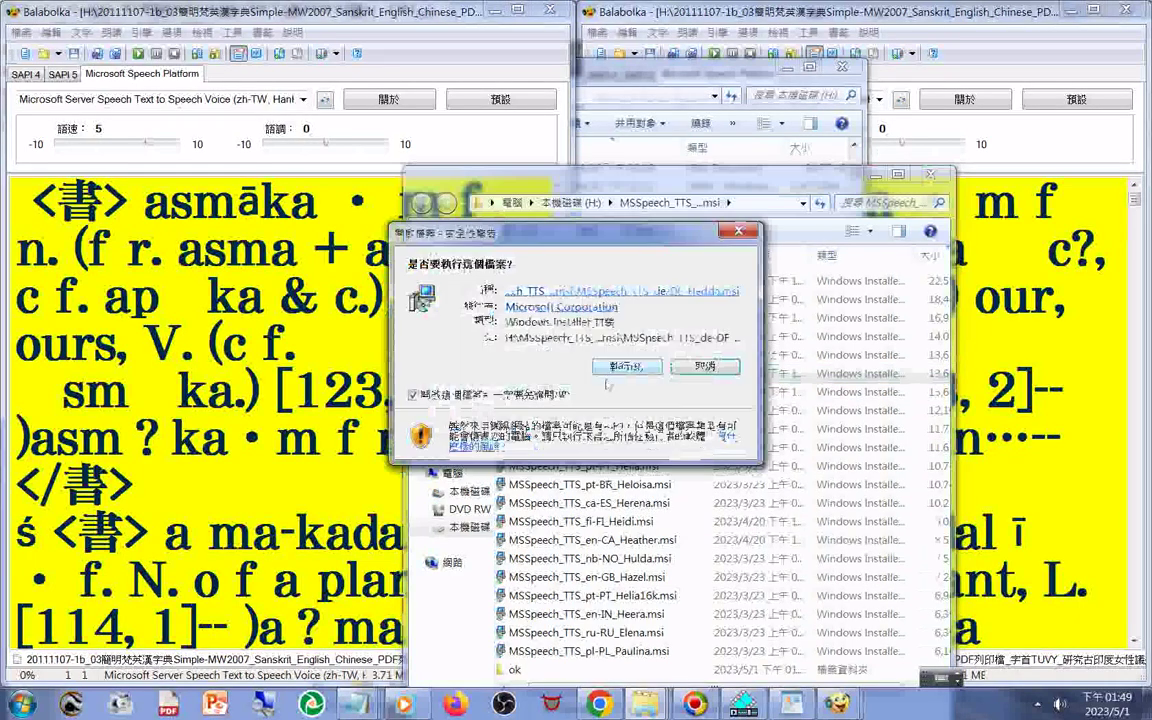
{"action": "left_click", "coordinate": [622, 367]}
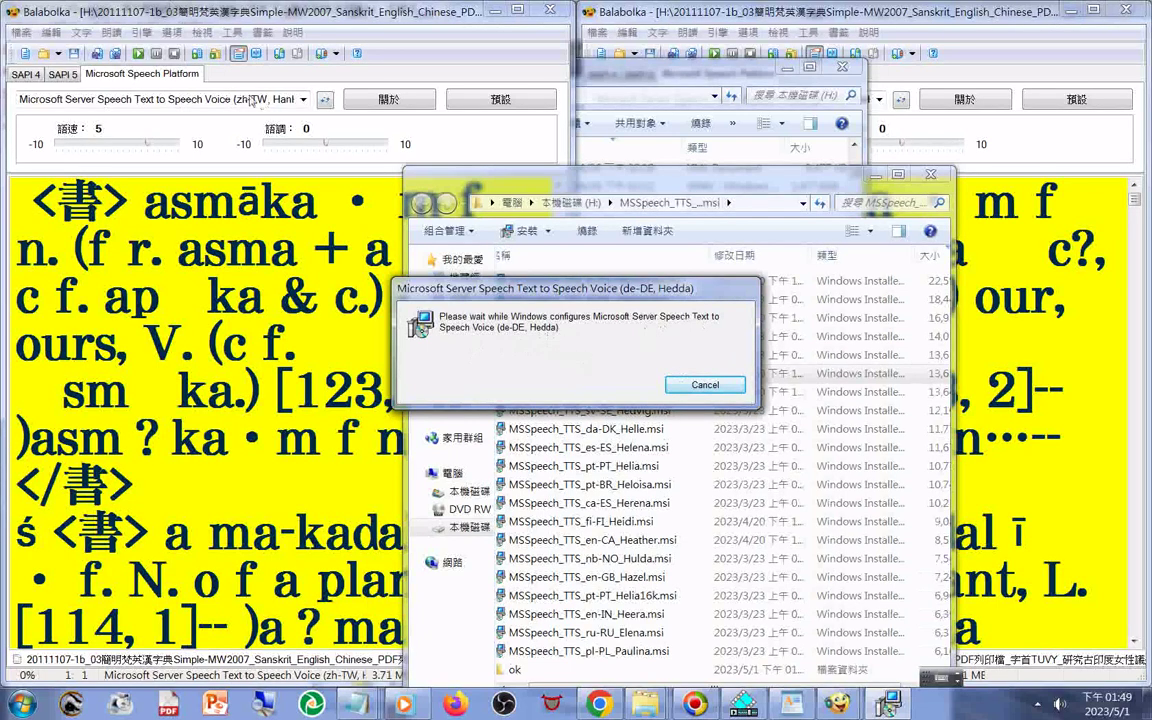
Review Balabolka's Speech Platform voice list and highlight the Notepad note about restarting after installing MSSpeech_TTS packages
{"action": "left_click", "coordinate": [252, 103]}
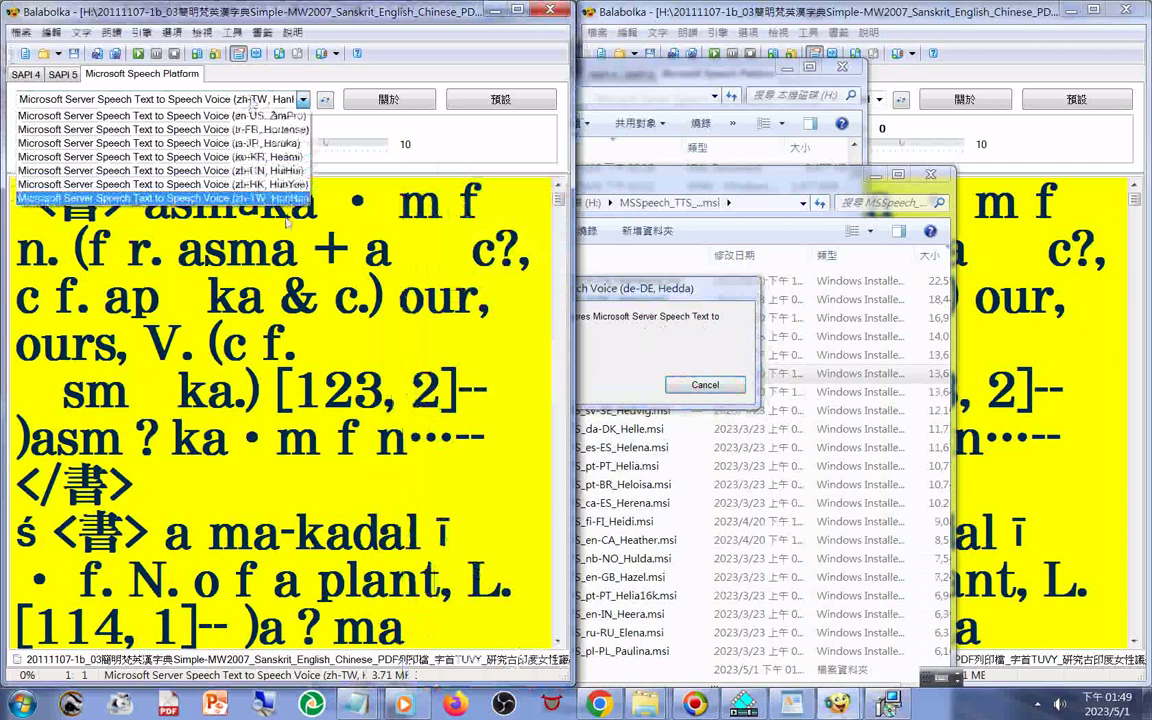
{"action": "left_click", "coordinate": [355, 705]}
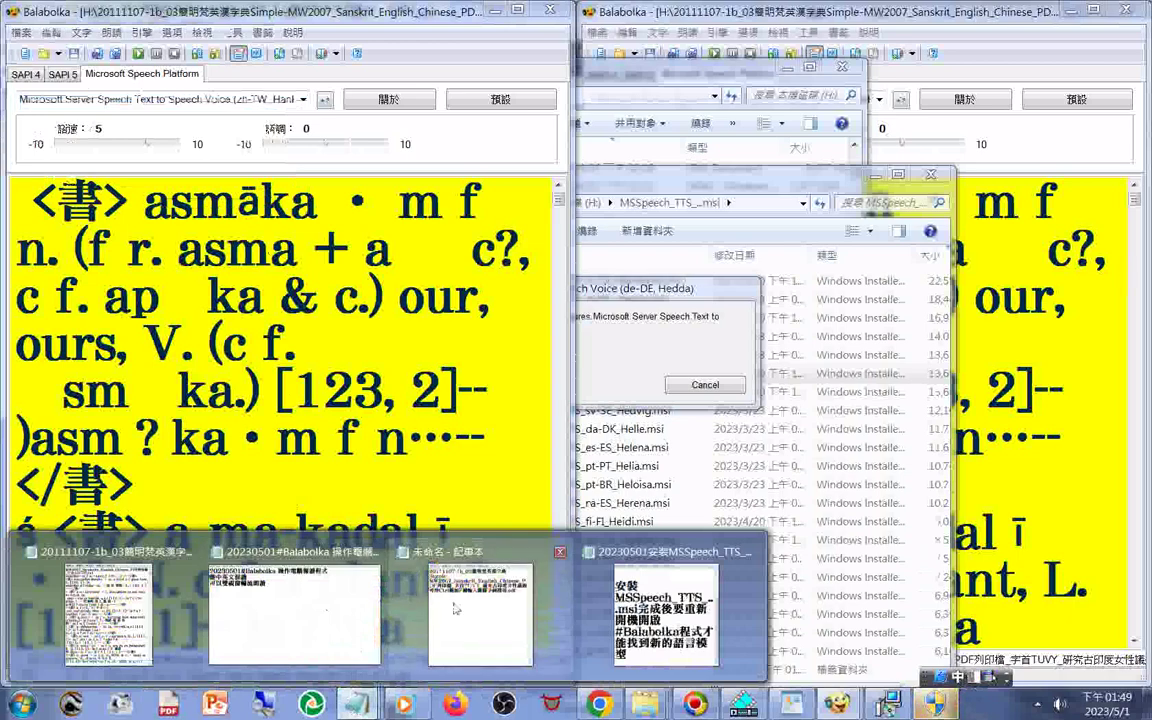
{"action": "left_click", "coordinate": [664, 612]}
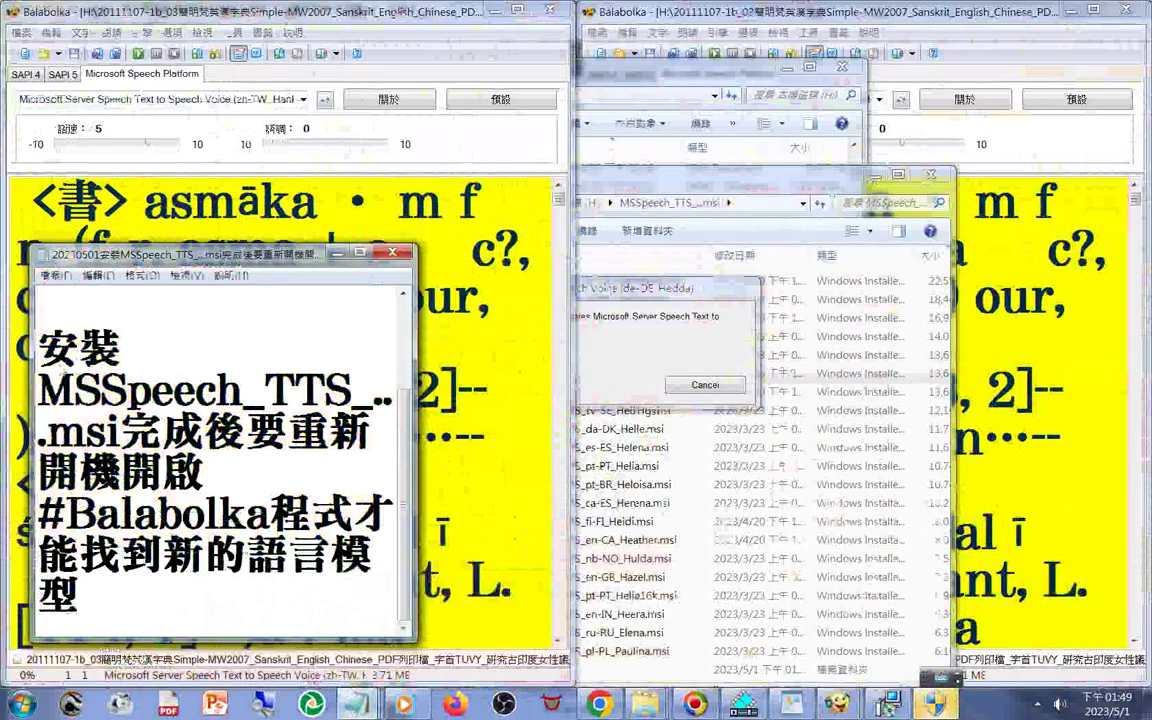
{"action": "left_click_drag", "start_coordinate": [40, 332], "coordinate": [213, 484]}
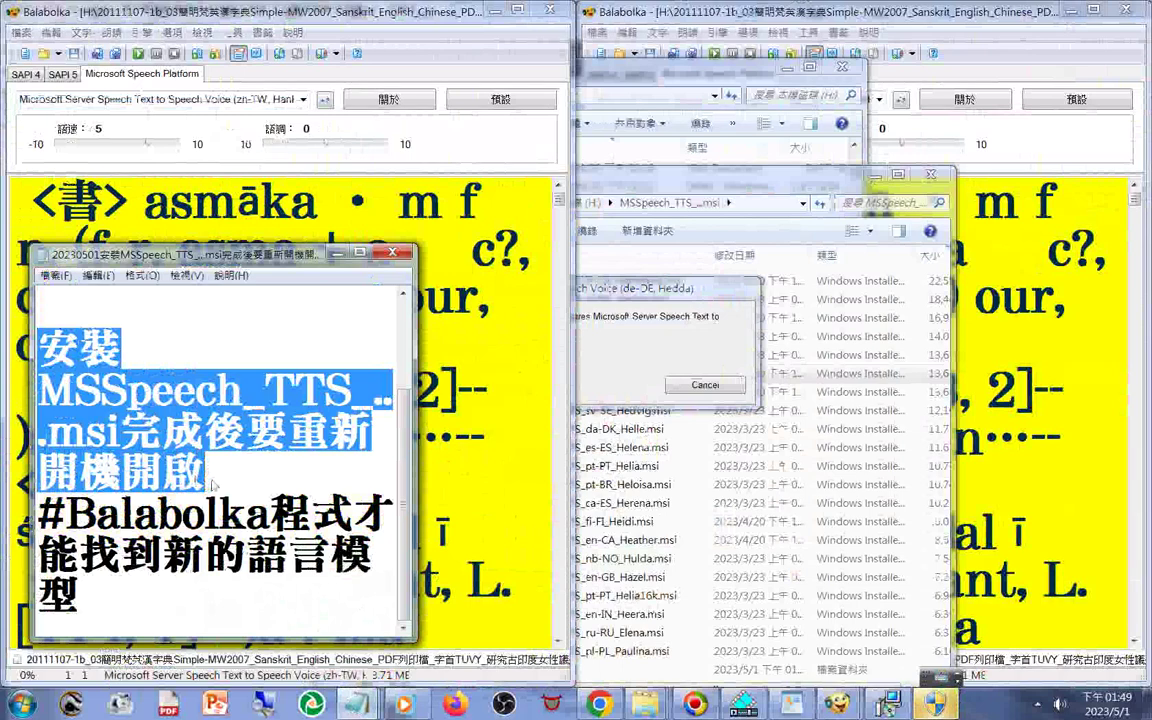
{"action": "left_click_drag", "start_coordinate": [213, 484], "coordinate": [300, 560]}
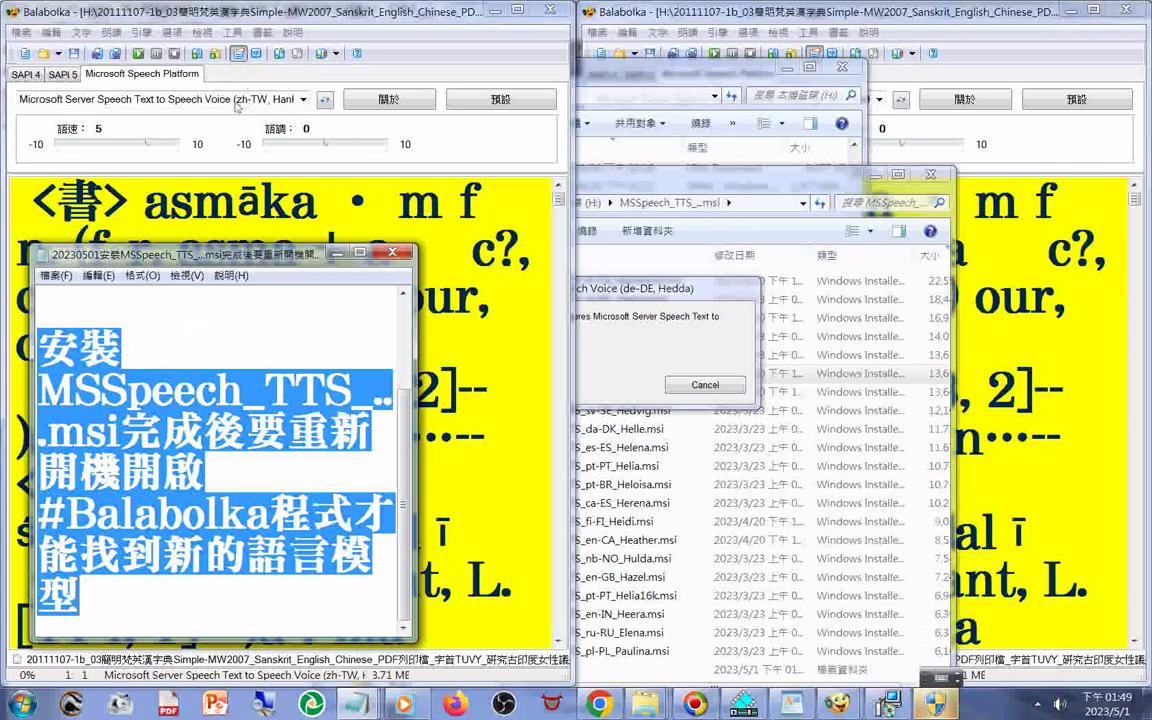
{"action": "left_click", "coordinate": [236, 107]}
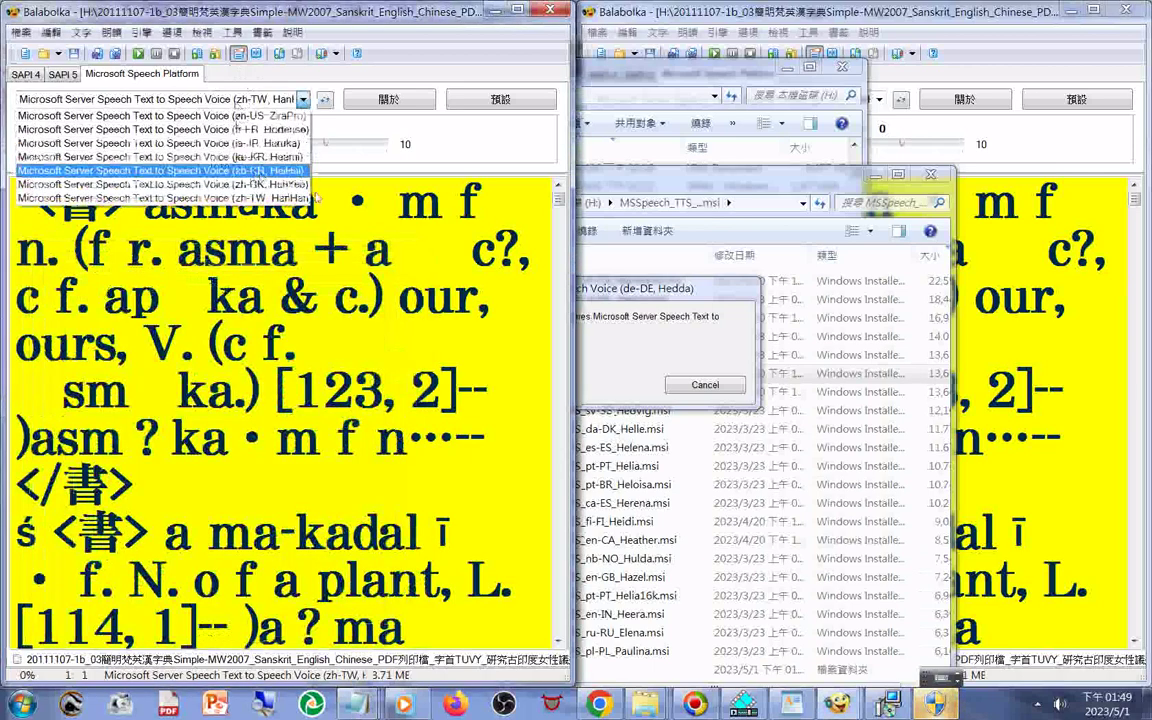
{"action": "key", "text": "Escape"}
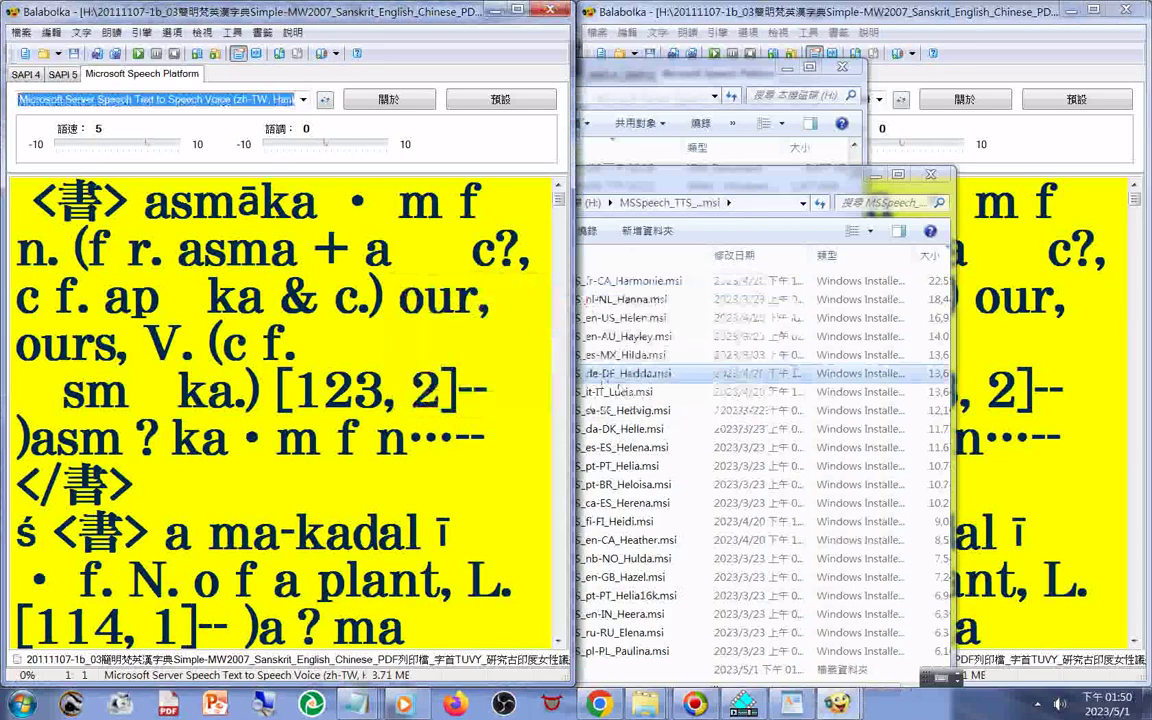
Launch the MSSpeech_TTS_it-IT_Lucia.msi installer from the folder and allow it to run
{"action": "left_click", "coordinate": [600, 174]}
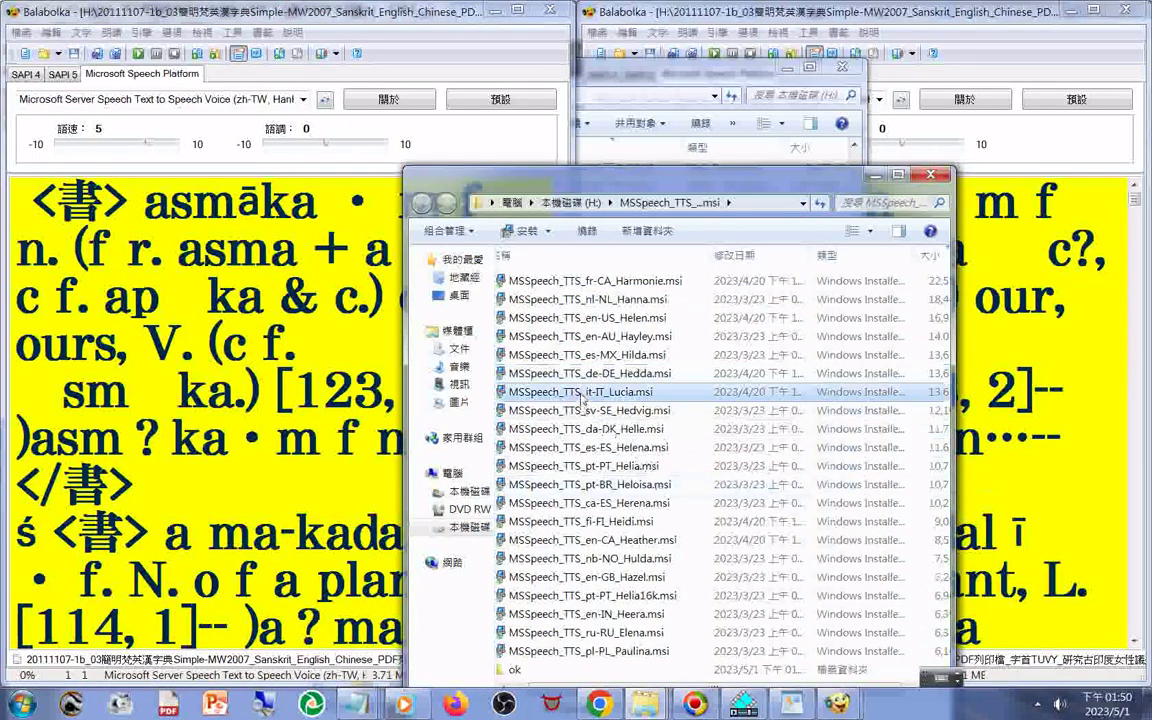
{"action": "double_click", "coordinate": [581, 393]}
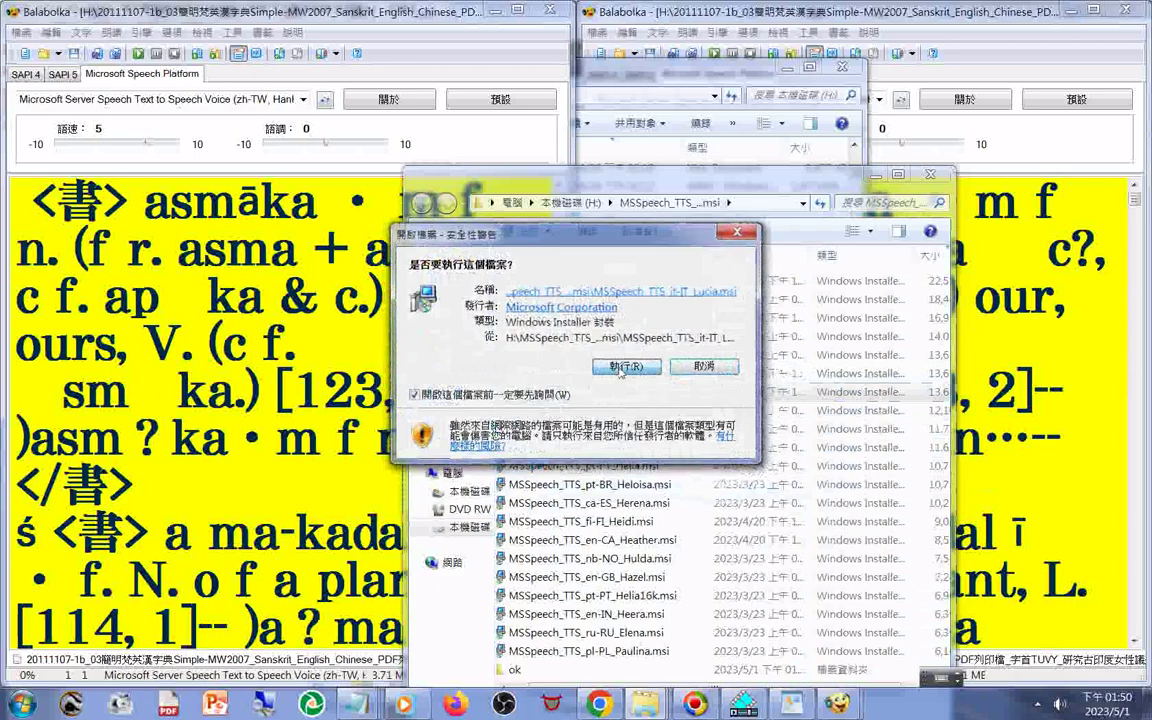
{"action": "left_click", "coordinate": [622, 367]}
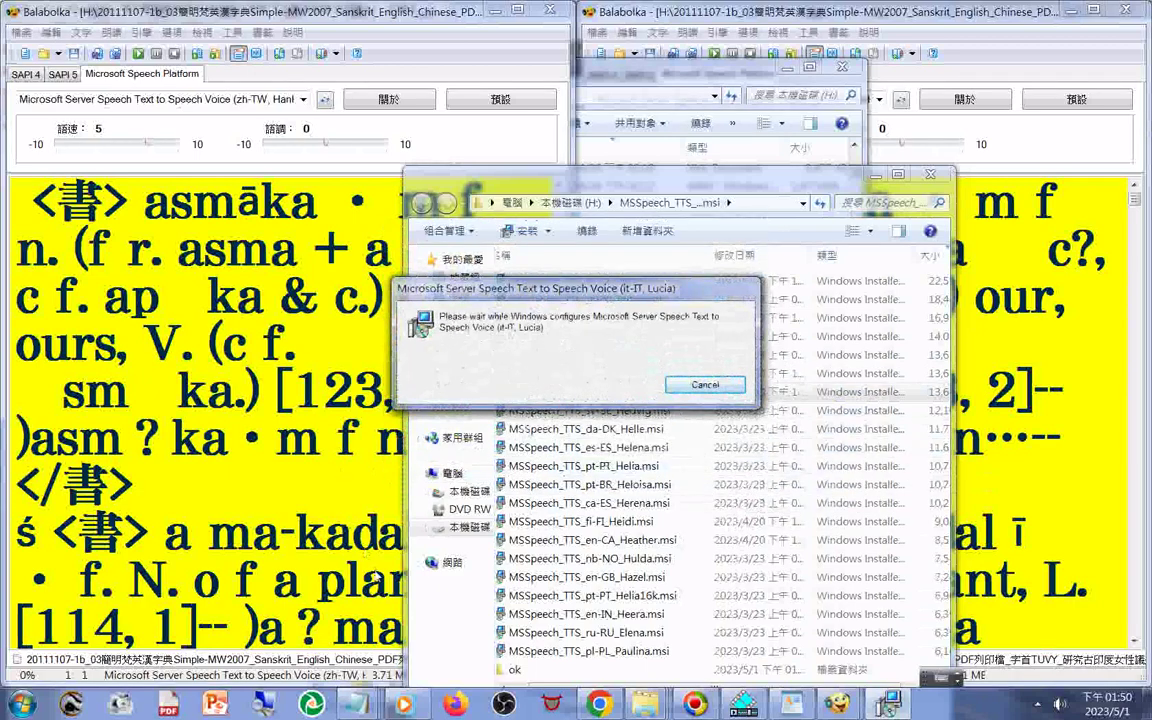
Reopen the 20230501 MSSpeech_TTS installation note in Notepad and highlight its whole reminder text
{"action": "mouse_move", "coordinate": [355, 703]}
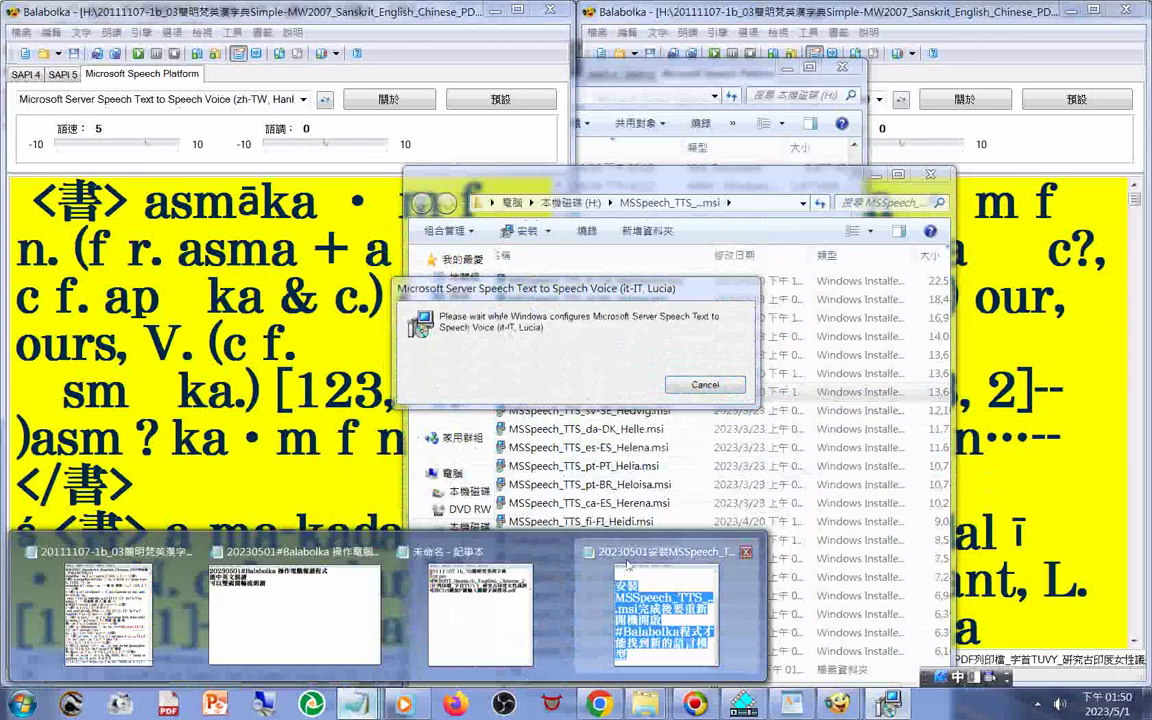
{"action": "left_click", "coordinate": [627, 566]}
{"action": "left_click", "coordinate": [52, 318]}
{"action": "left_click_drag", "start_coordinate": [50, 330], "coordinate": [354, 596]}
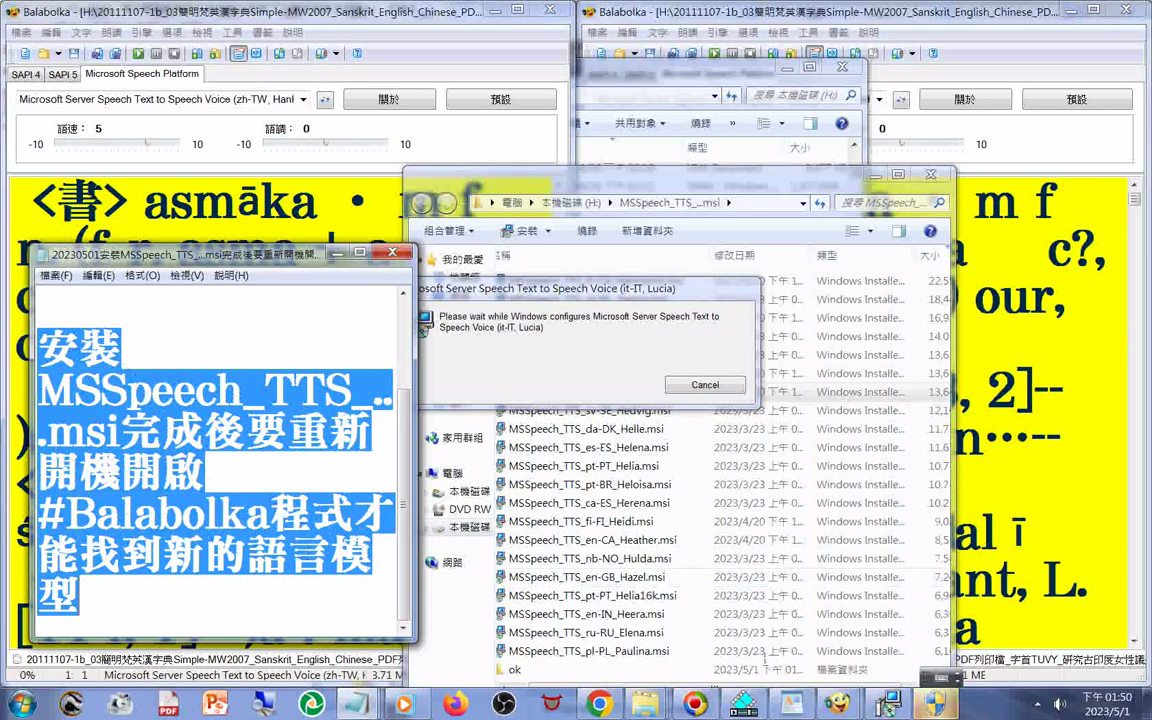
{"action": "left_click", "coordinate": [993, 708]}
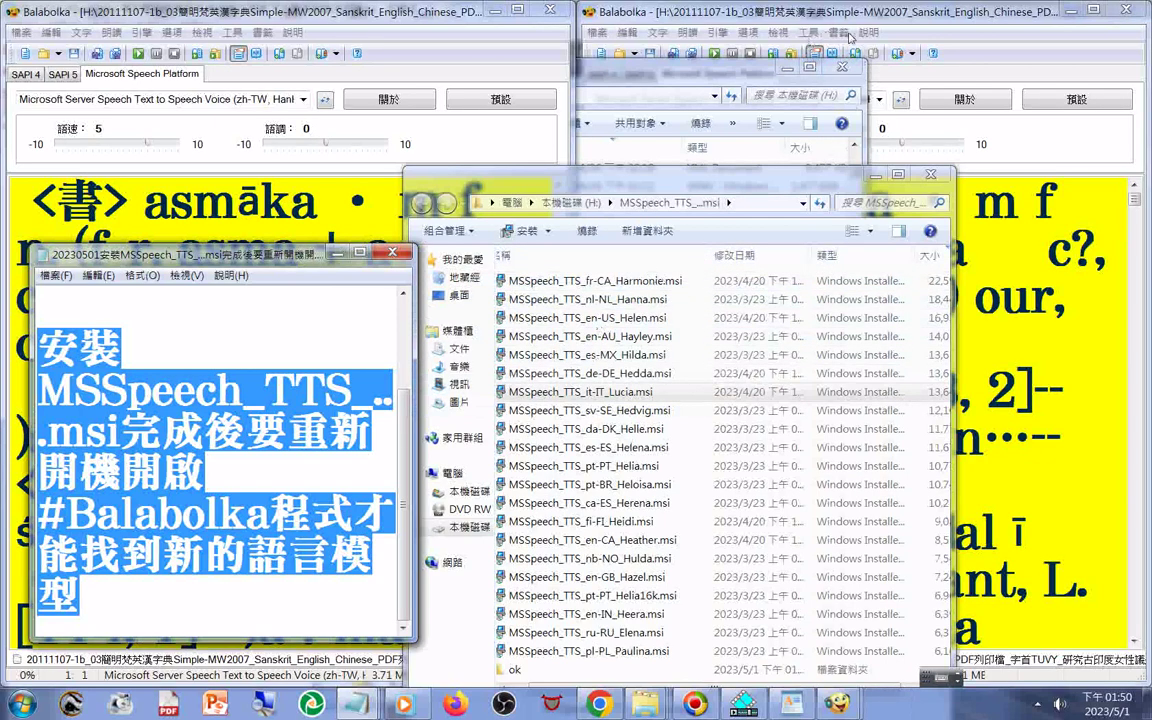
Bring the second Balabolka window forward and open the Balabolka web page in Firefox
{"action": "left_click", "coordinate": [851, 36]}
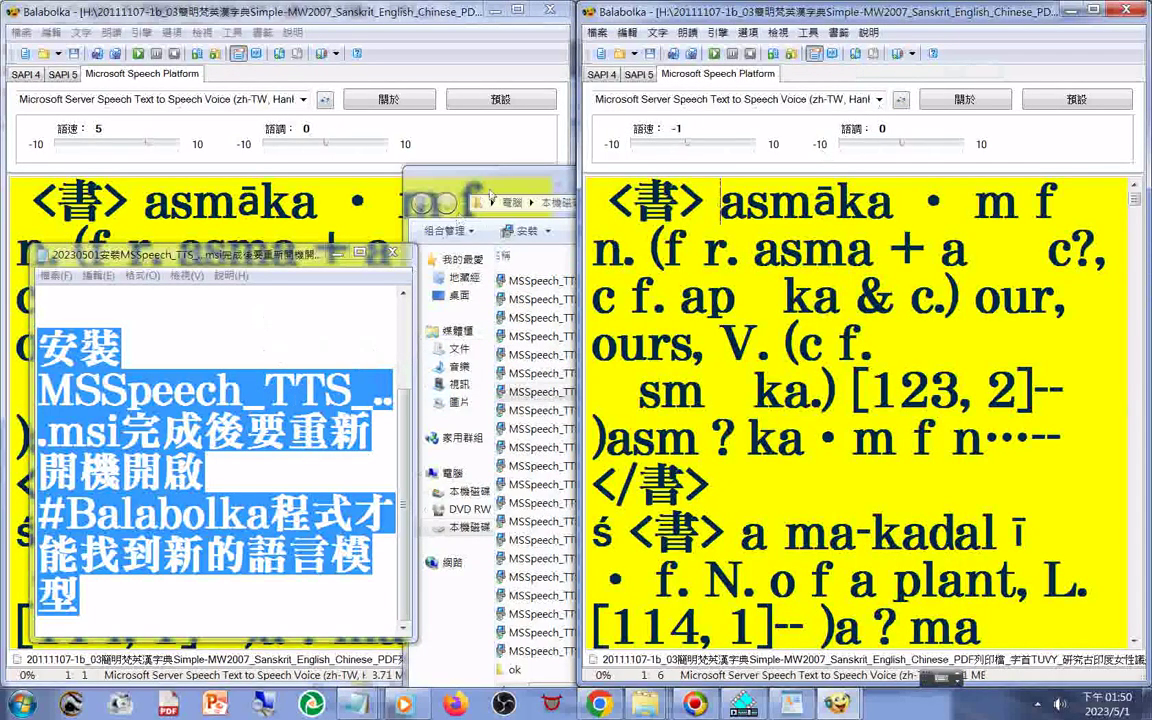
{"action": "double_click", "coordinate": [421, 193]}
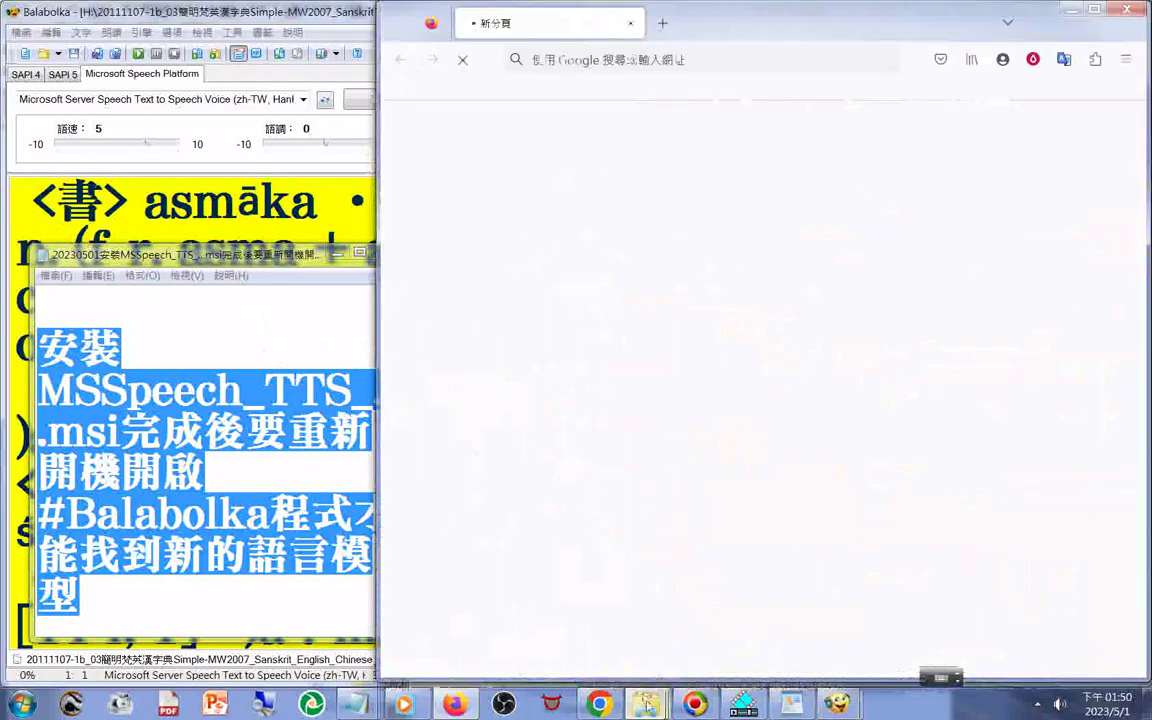
Bring the MSSpeech_TTS installer folder to the front, sort its files by name and move its window off the browser page
{"action": "mouse_move", "coordinate": [646, 704]}
{"action": "left_click", "coordinate": [810, 605]}
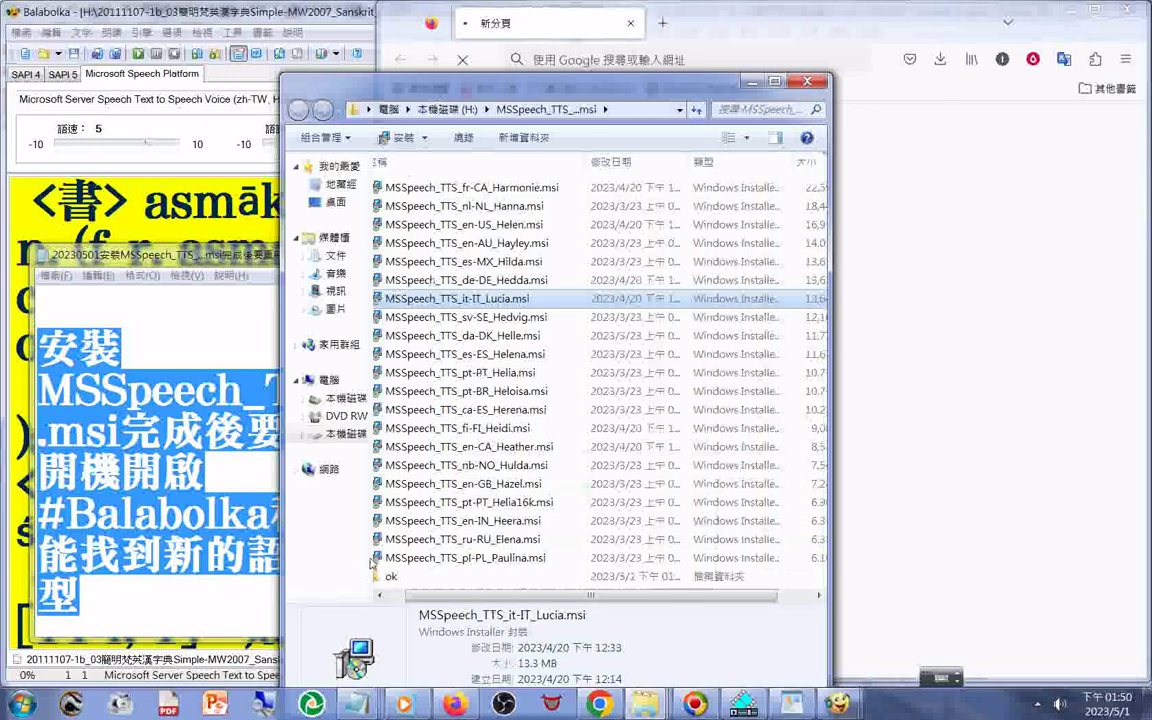
{"action": "left_click", "coordinate": [481, 160]}
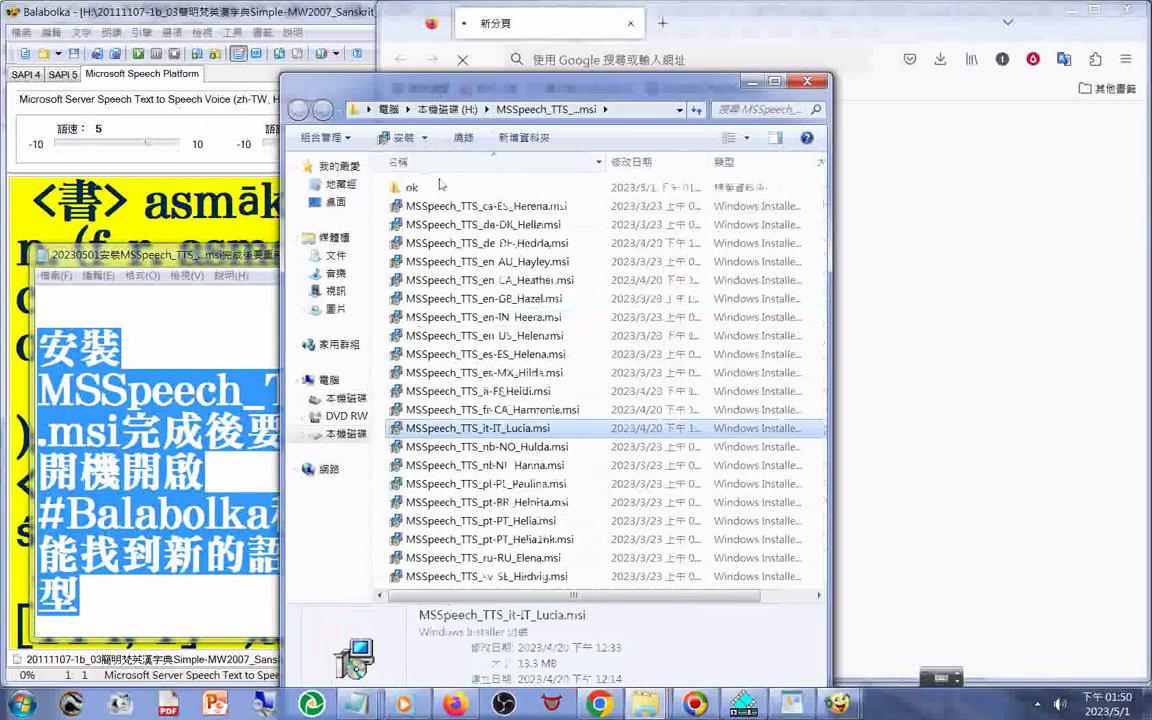
{"action": "left_click", "coordinate": [381, 528]}
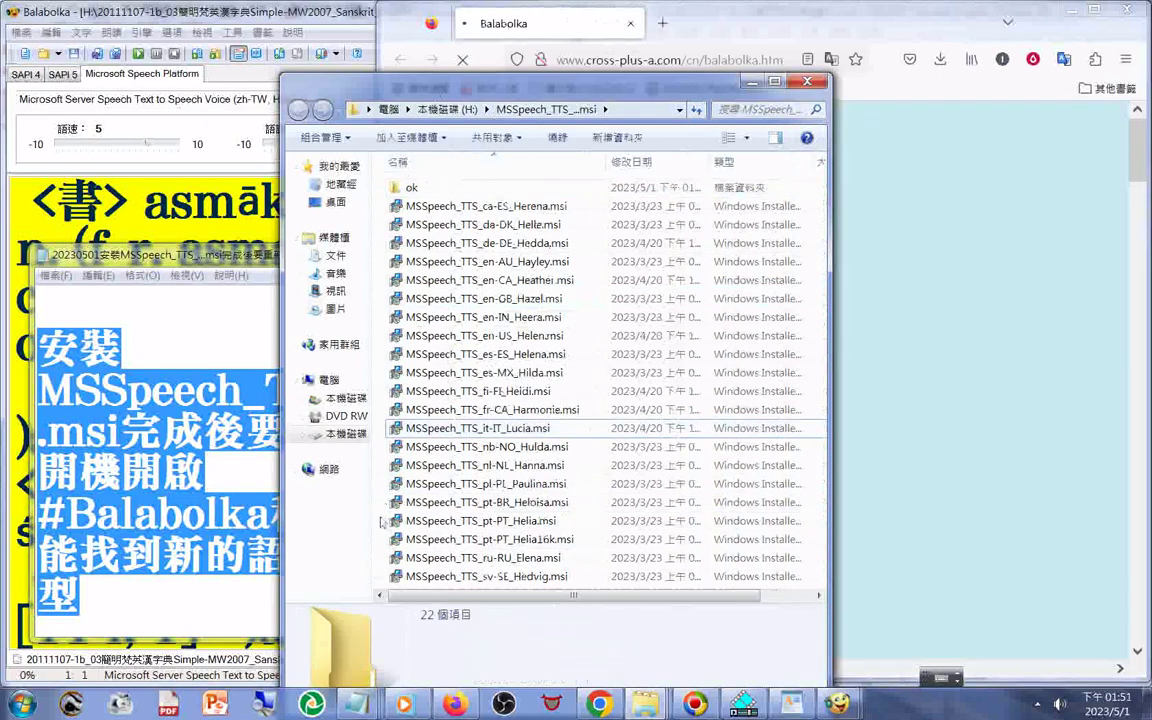
{"action": "left_click_drag", "start_coordinate": [609, 90], "coordinate": [362, 112]}
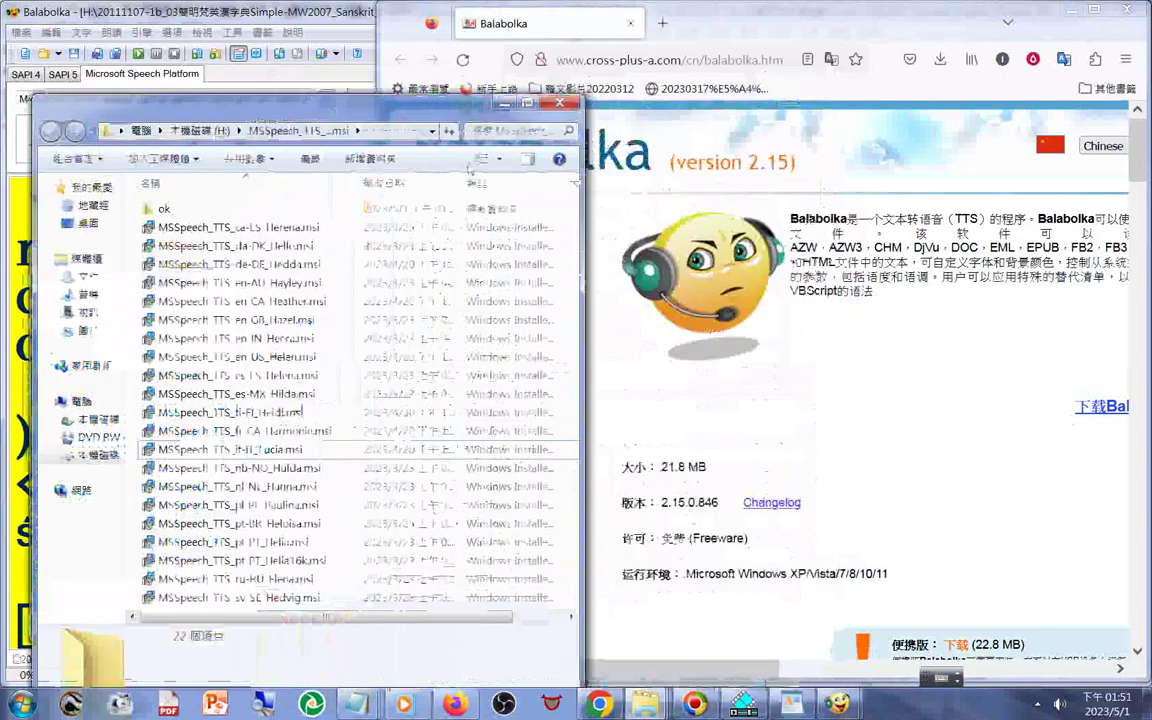
Switch to the Balabolka web page in Firefox and maximize the browser window
{"action": "left_click", "coordinate": [858, 453]}
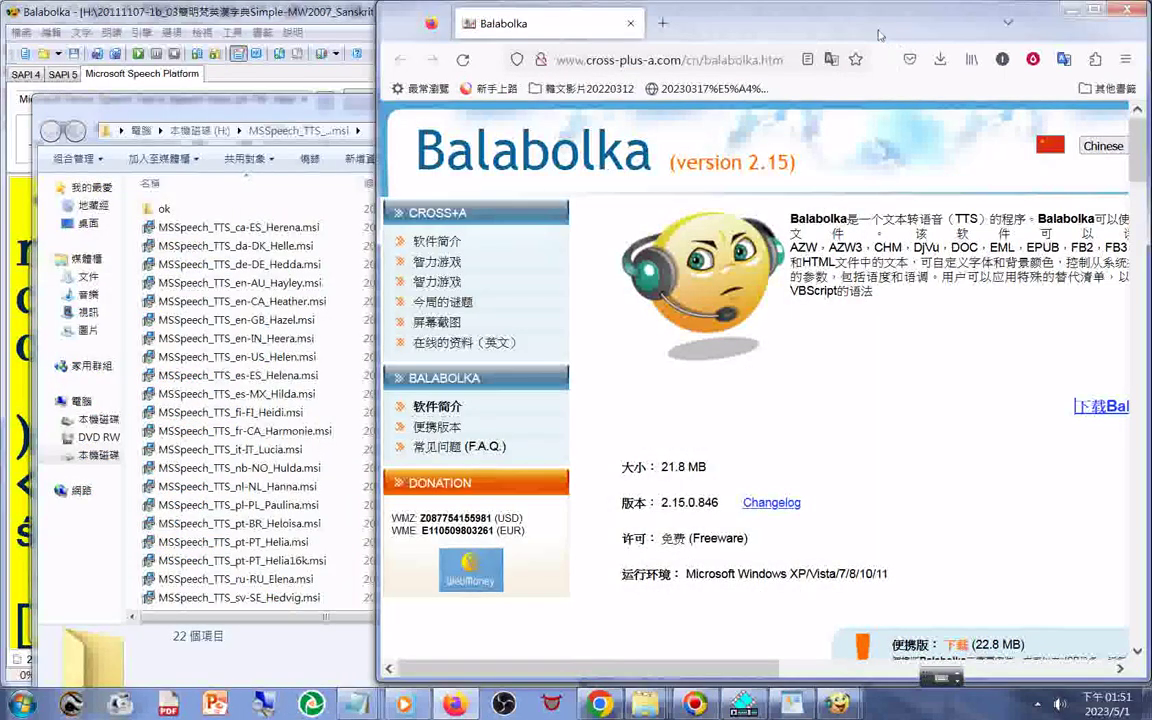
{"action": "left_click_drag", "start_coordinate": [878, 35], "coordinate": [688, 35]}
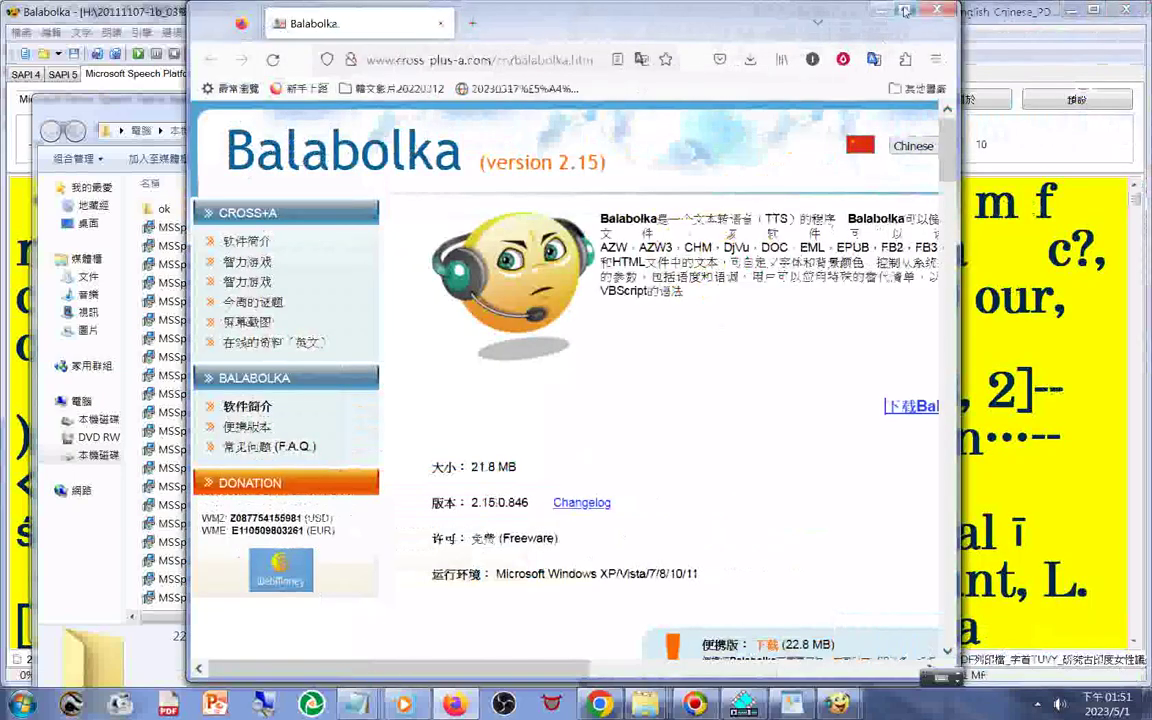
{"action": "left_click", "coordinate": [903, 10]}
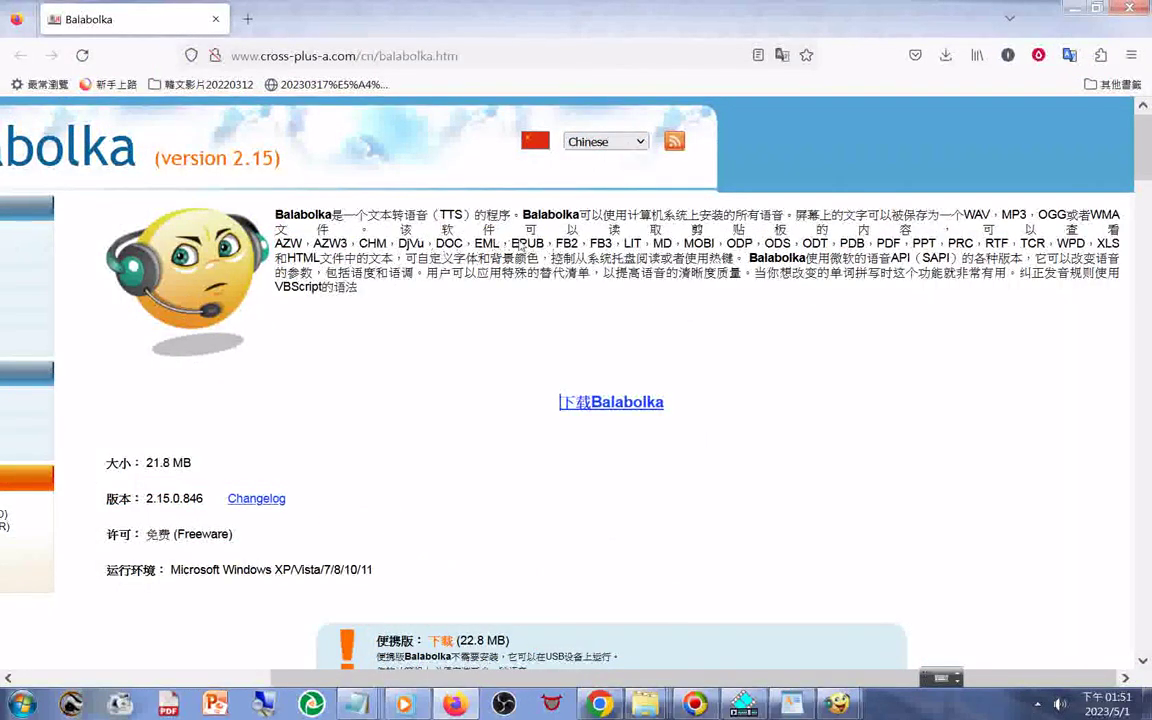
Highlight the EPUB, ODT, PDF, PPT, WPD, XLS, DOC and HTML formats in Balabolka's program description
{"action": "left_click_drag", "start_coordinate": [512, 245], "coordinate": [545, 247]}
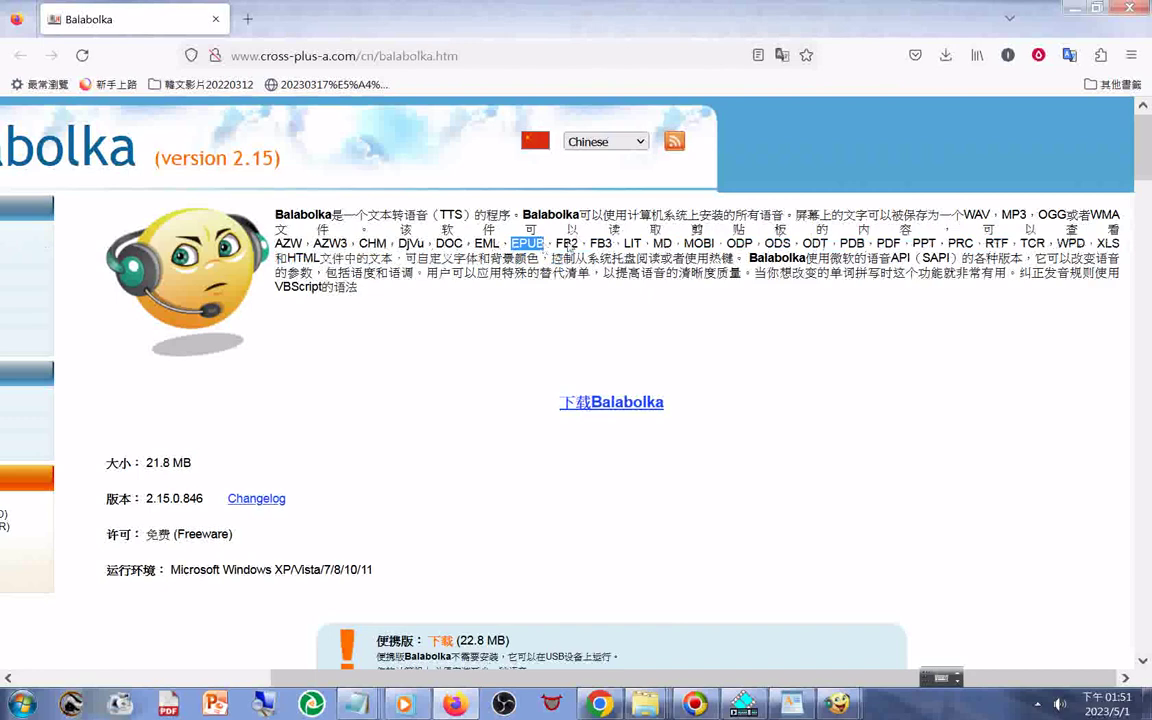
{"action": "left_click_drag", "start_coordinate": [727, 243], "coordinate": [832, 248]}
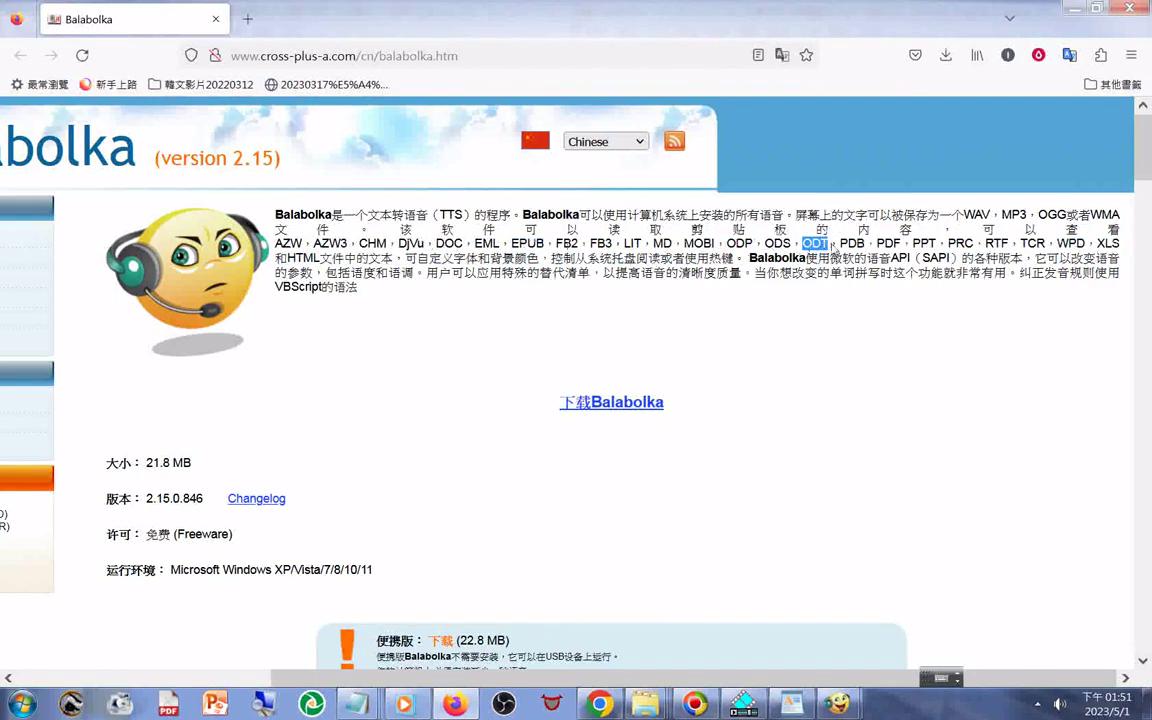
{"action": "left_click_drag", "start_coordinate": [876, 243], "coordinate": [938, 252]}
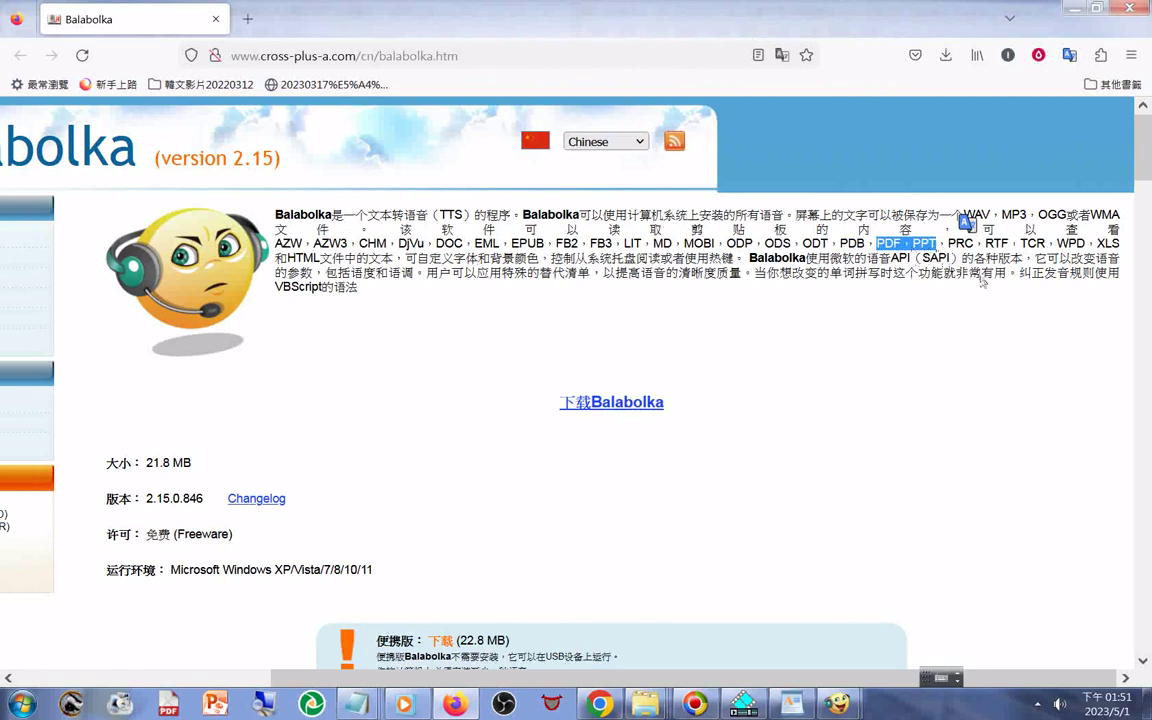
{"action": "left_click_drag", "start_coordinate": [1096, 244], "coordinate": [1123, 249]}
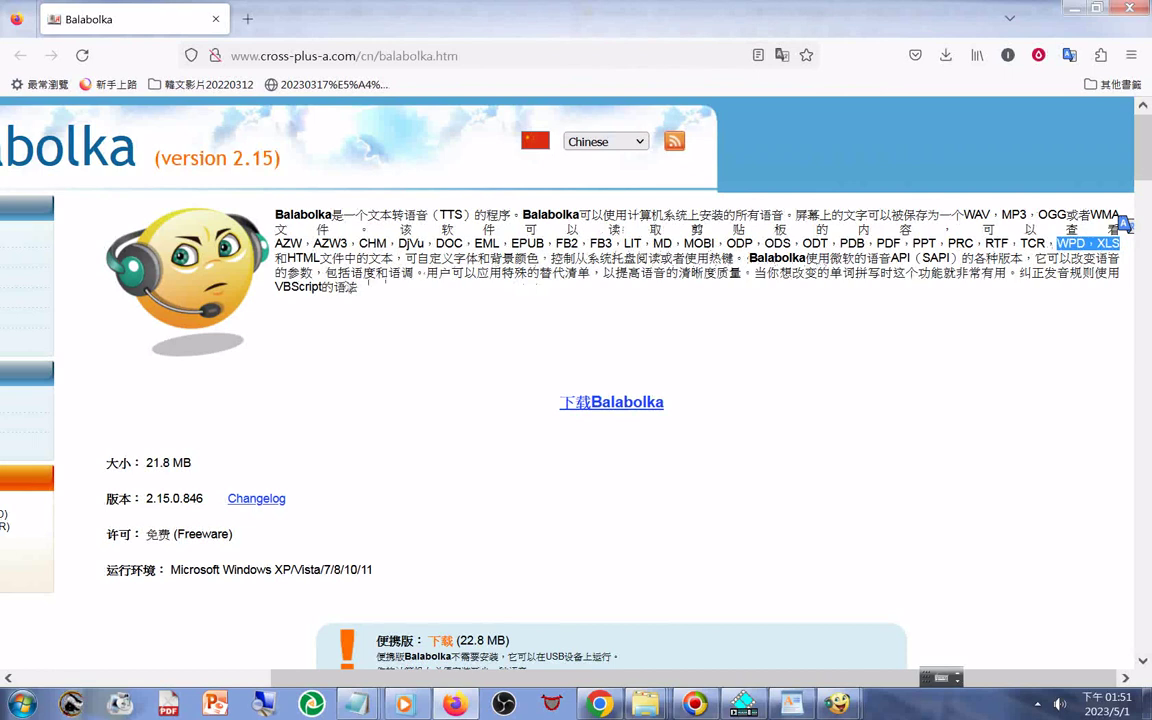
{"action": "double_click", "coordinate": [449, 243]}
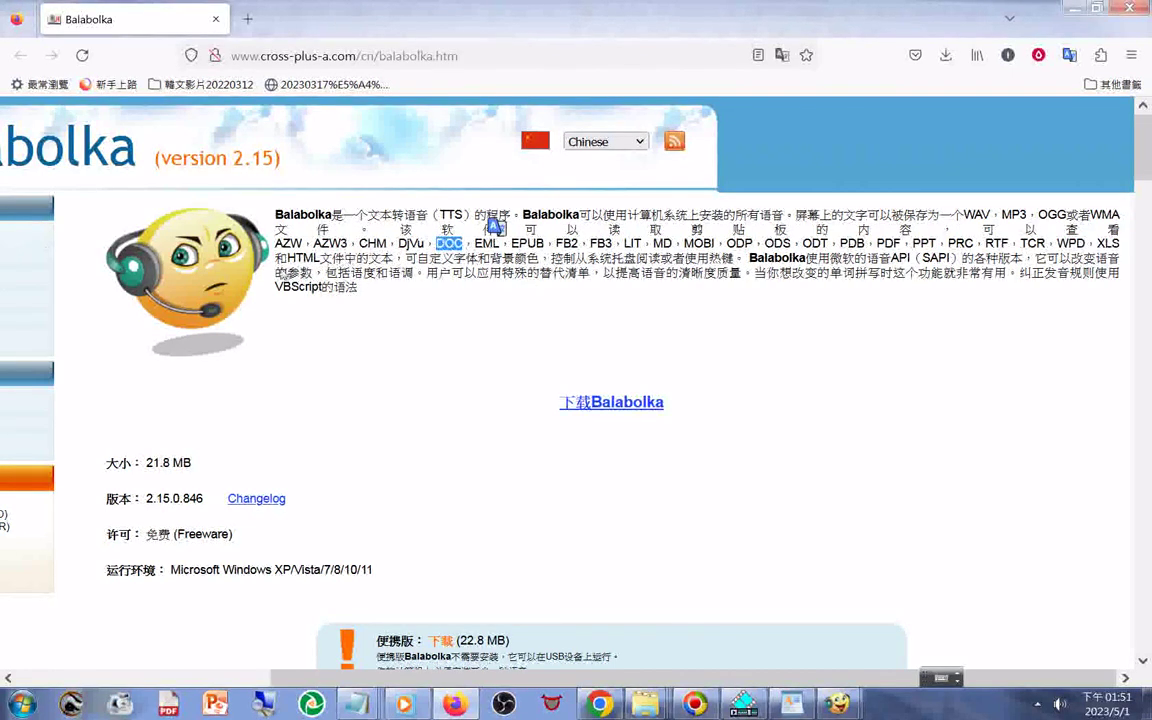
{"action": "double_click", "coordinate": [302, 258]}
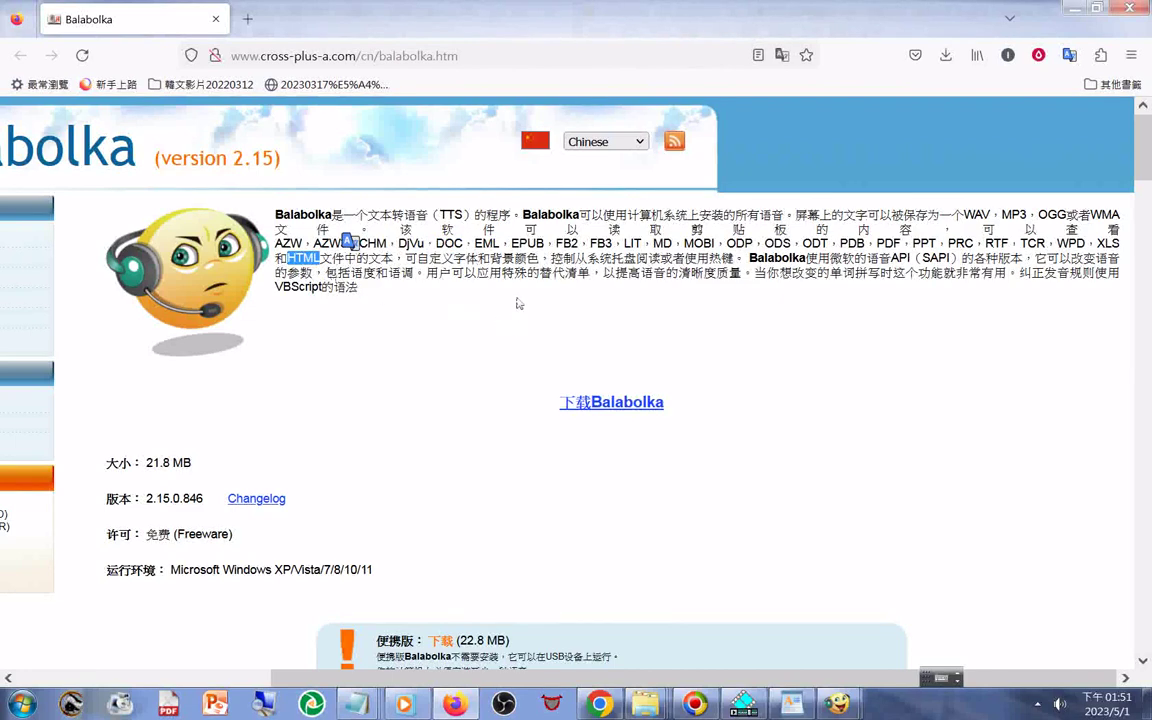
Go over the supported file formats again, highlighting XLS, PPT and PDF individually
{"action": "double_click", "coordinate": [486, 243]}
{"action": "left_click", "coordinate": [884, 324]}
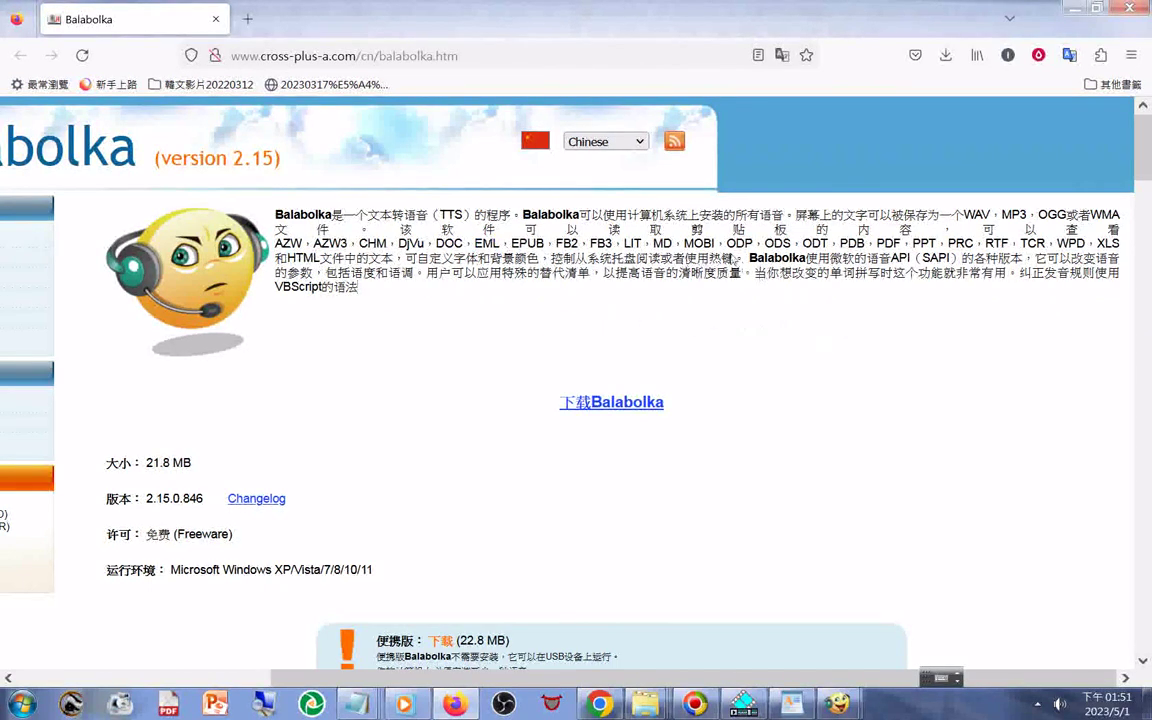
{"action": "left_click_drag", "start_coordinate": [1097, 243], "coordinate": [1131, 247]}
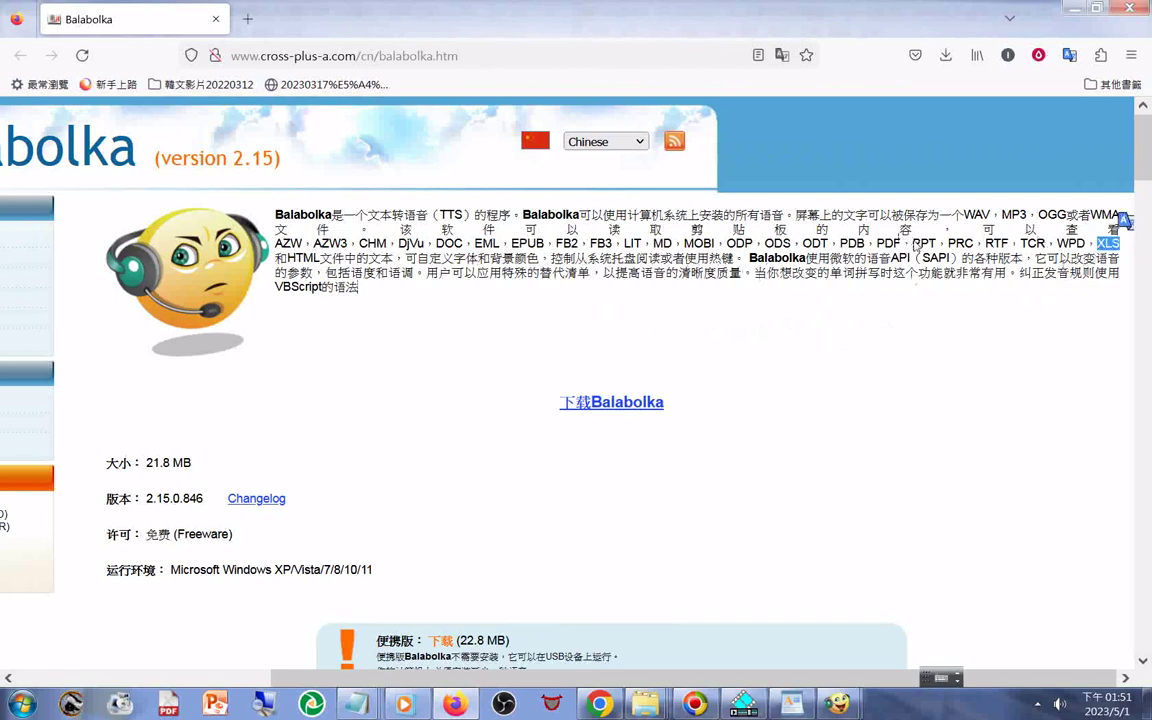
{"action": "left_click_drag", "start_coordinate": [912, 244], "coordinate": [940, 246]}
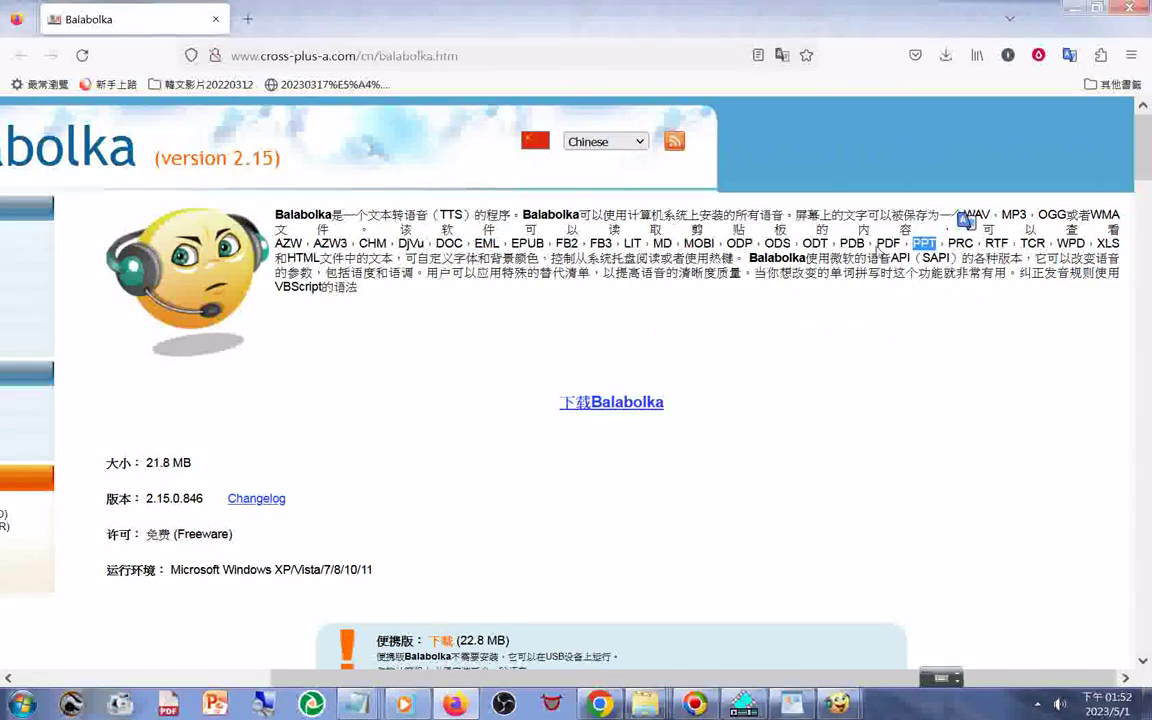
{"action": "left_click_drag", "start_coordinate": [876, 244], "coordinate": [901, 245]}
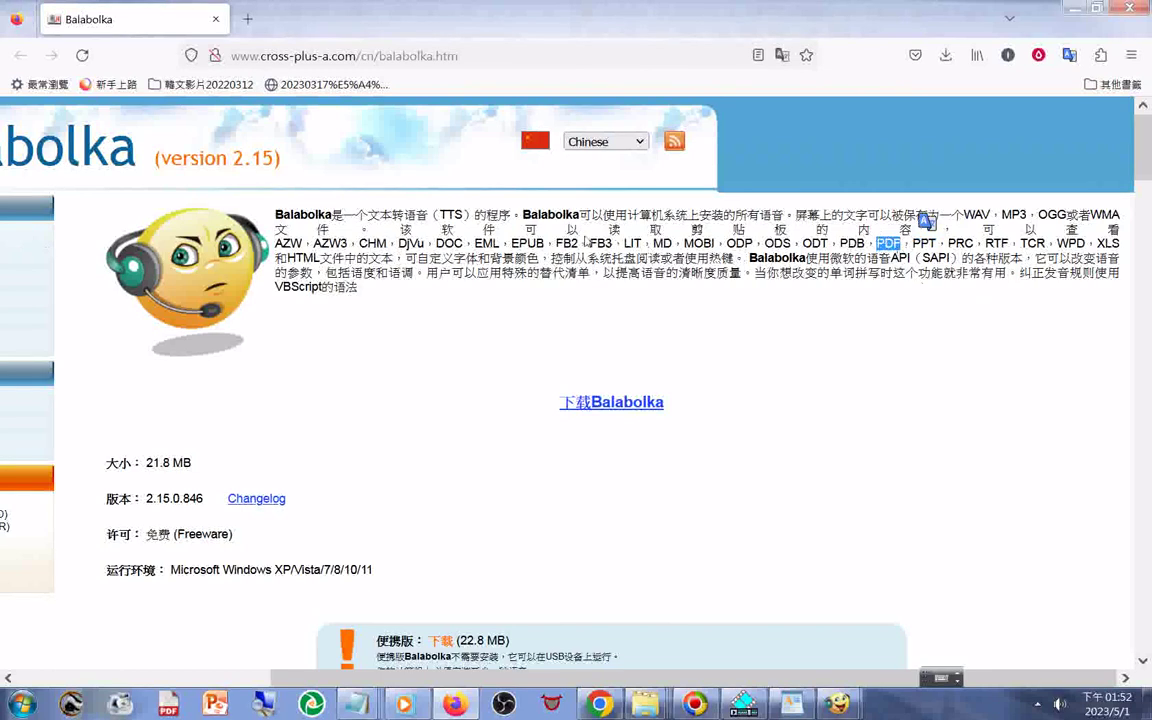
Highlight the EPUB, DOC and HTML format names individually in the program description
{"action": "left_click_drag", "start_coordinate": [511, 244], "coordinate": [544, 245]}
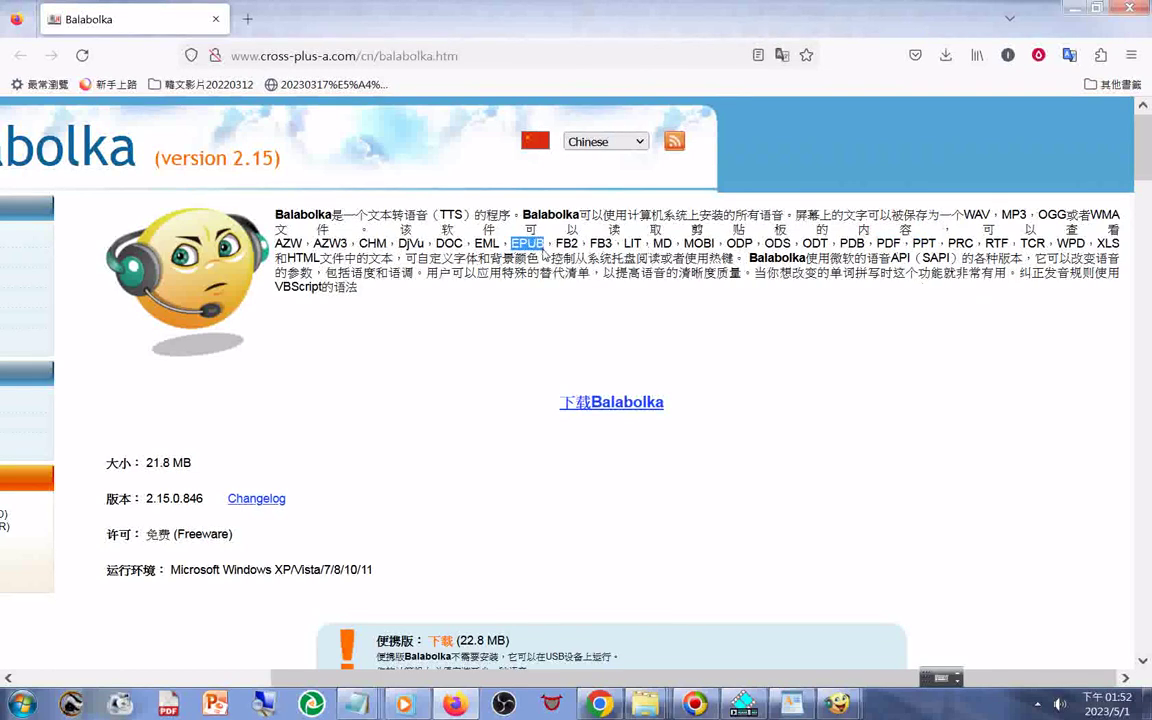
{"action": "left_click_drag", "start_coordinate": [437, 244], "coordinate": [462, 245]}
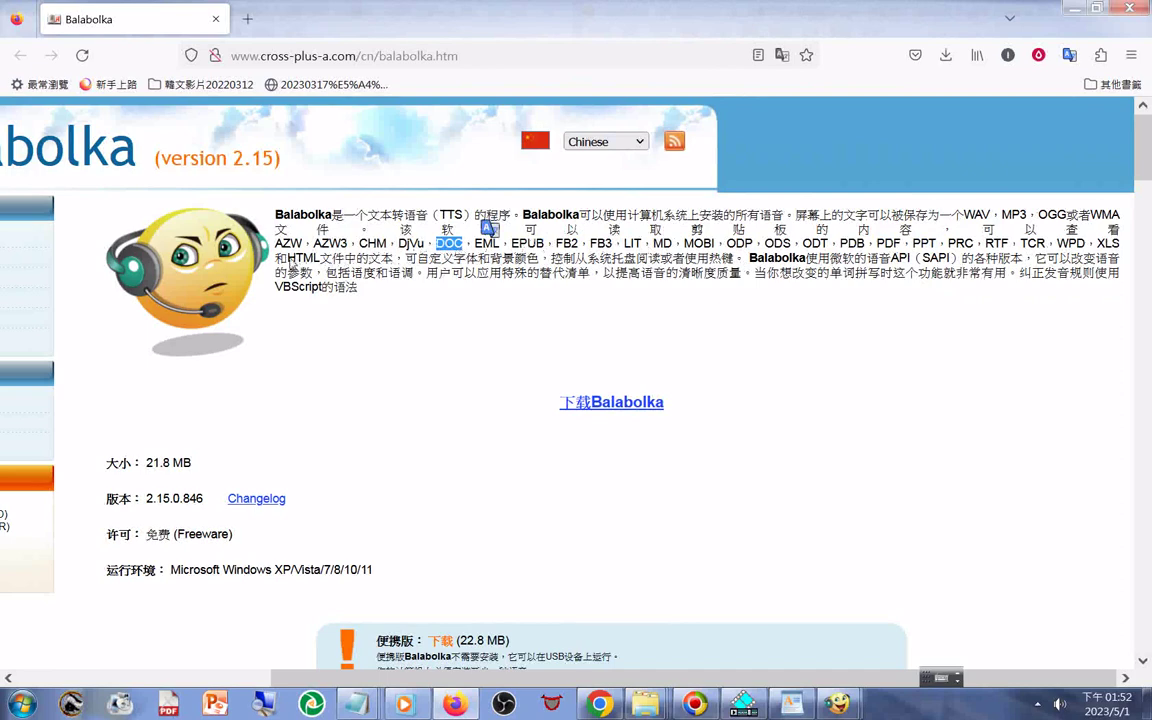
{"action": "left_click_drag", "start_coordinate": [289, 258], "coordinate": [320, 259]}
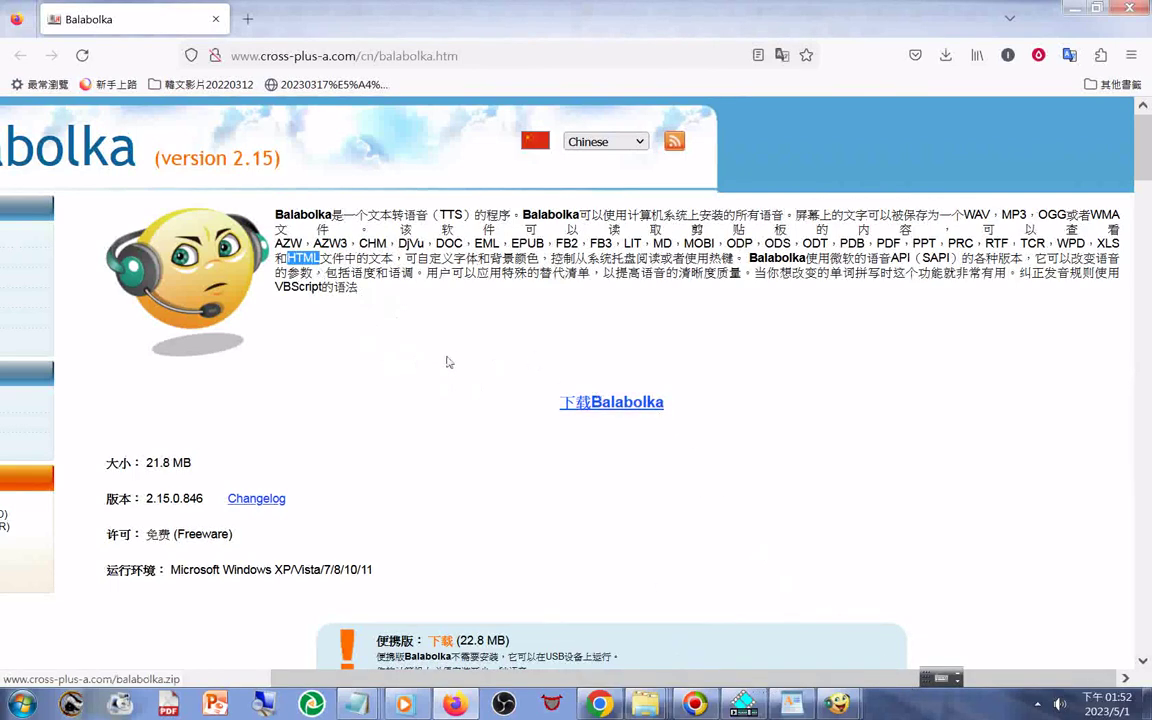
Look through the Balabolka page's downloads, skin screenshots and audio settings, down to the Microsoft speech platform (语音平台) voice list
{"action": "scroll", "coordinate": [740, 380], "scroll_direction": "down", "scroll_amount": 5}
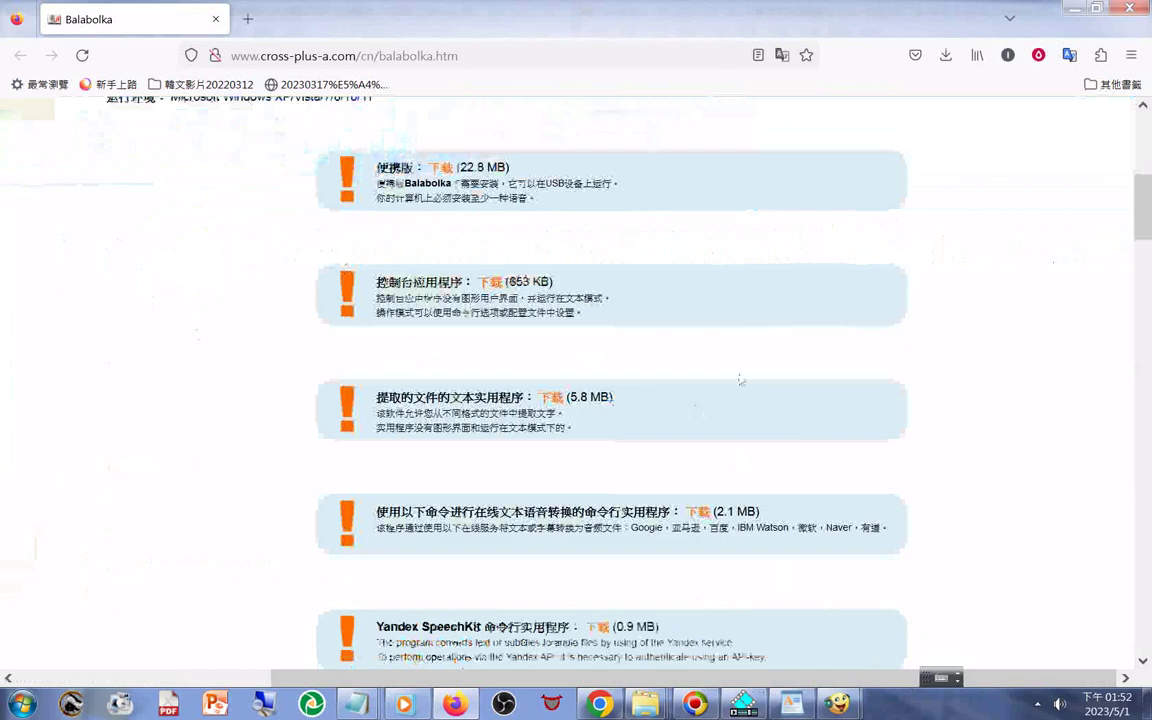
{"action": "scroll", "coordinate": [850, 350], "scroll_direction": "down", "scroll_amount": 5}
{"action": "scroll", "coordinate": [951, 319], "scroll_direction": "down", "scroll_amount": 3}
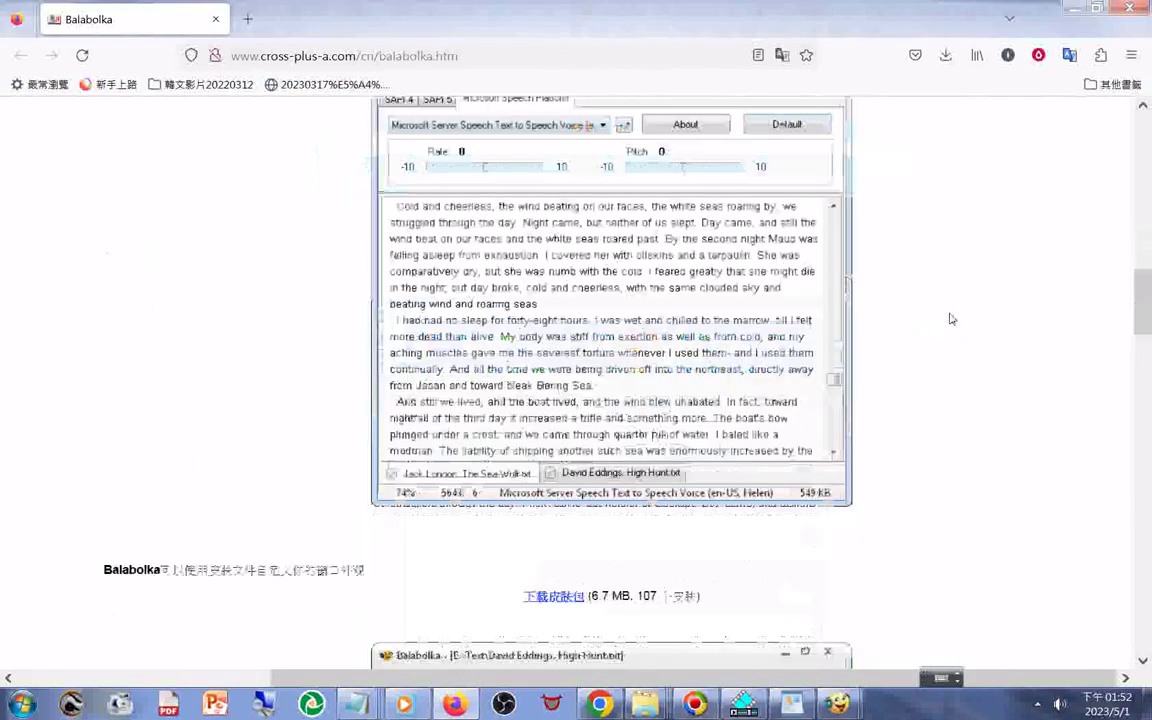
{"action": "scroll", "coordinate": [921, 334], "scroll_direction": "down", "scroll_amount": 5}
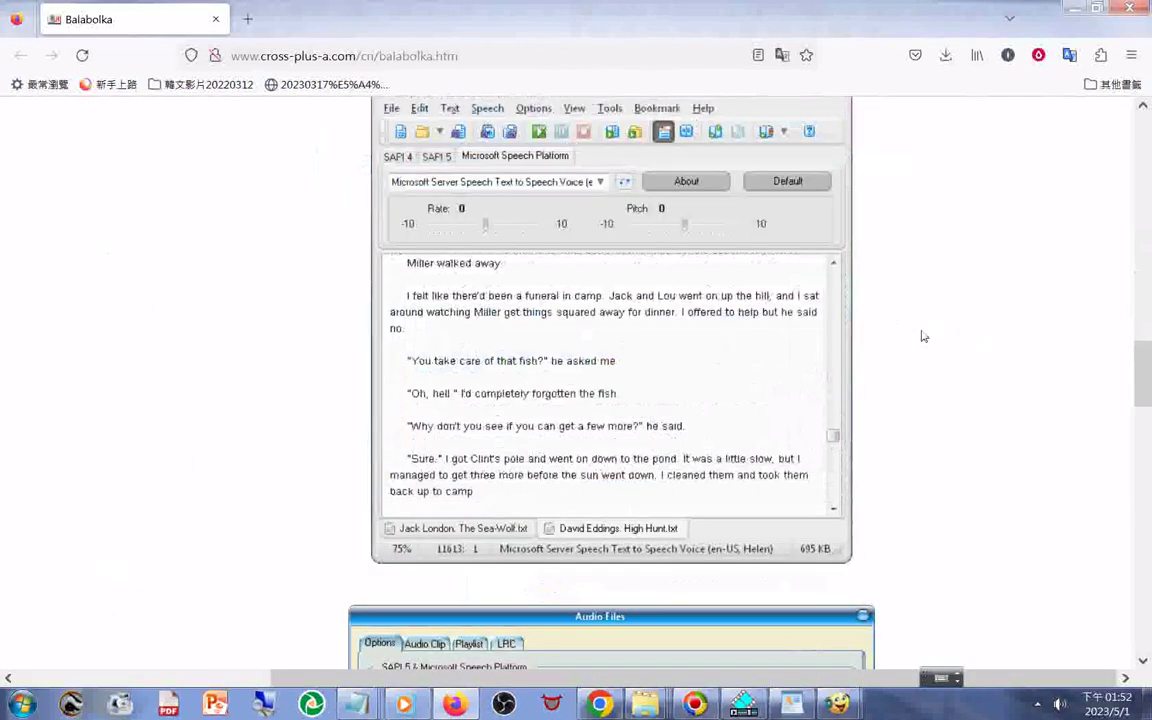
{"action": "scroll", "coordinate": [924, 337], "scroll_direction": "down", "scroll_amount": 5}
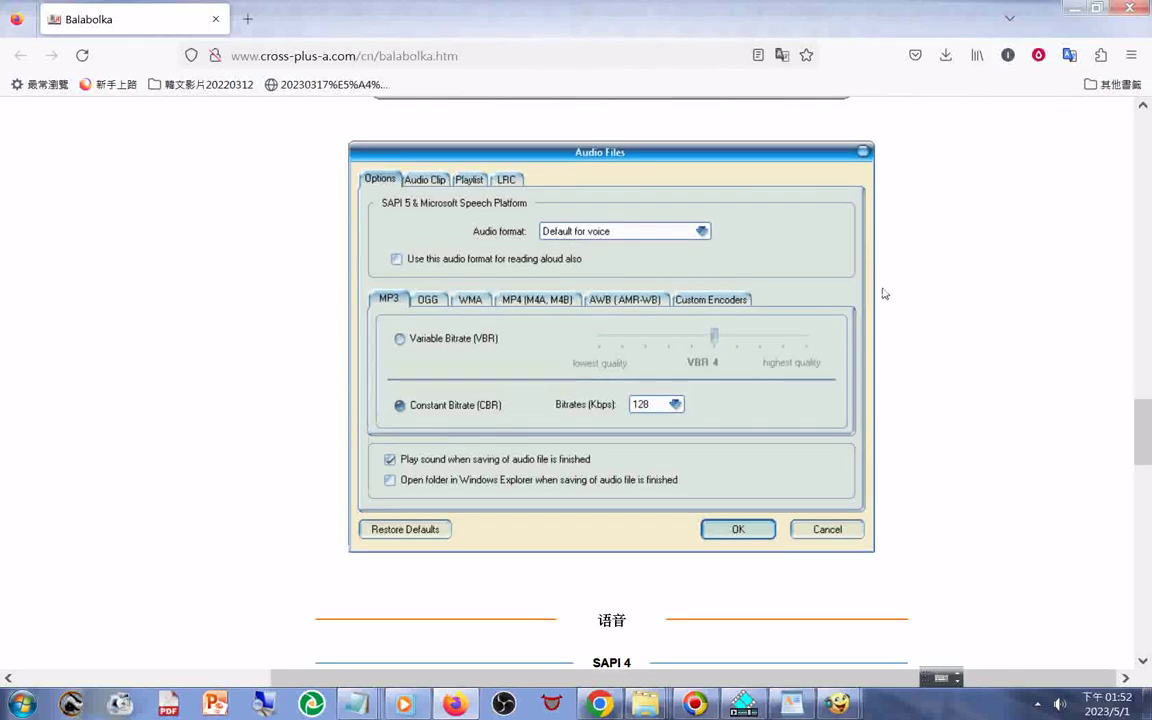
{"action": "scroll", "coordinate": [884, 293], "scroll_direction": "up", "scroll_amount": 3}
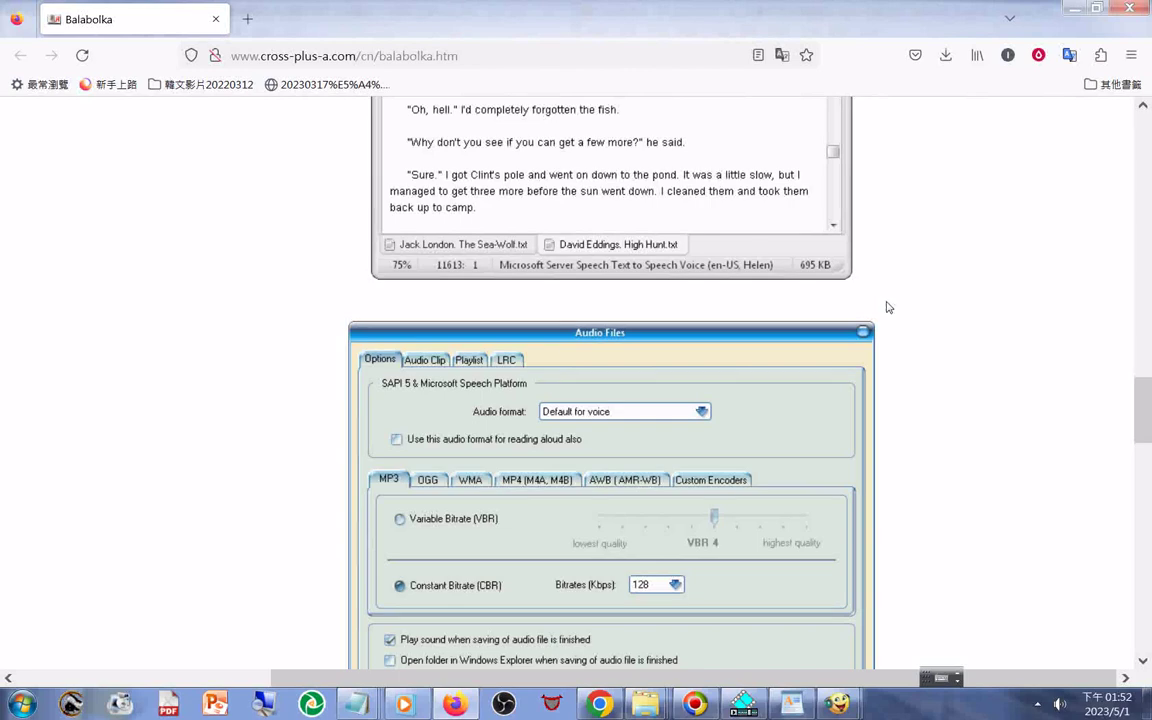
{"action": "scroll", "coordinate": [888, 307], "scroll_direction": "down", "scroll_amount": 4}
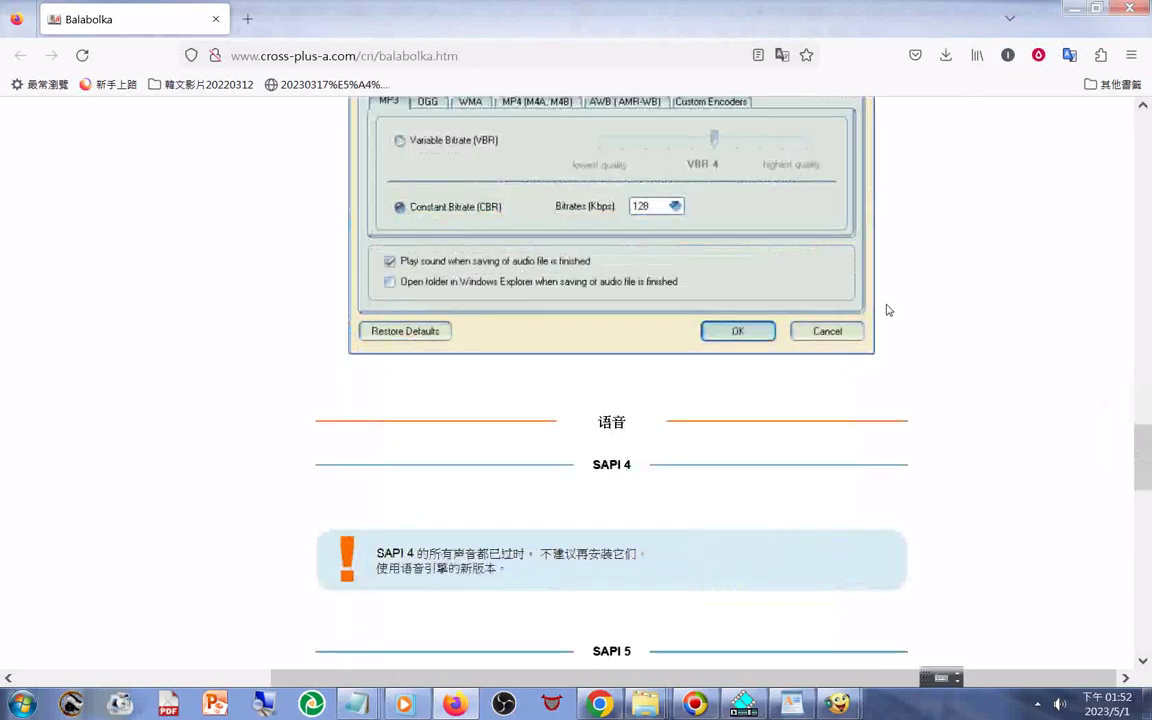
{"action": "scroll", "coordinate": [888, 310], "scroll_direction": "down", "scroll_amount": 3}
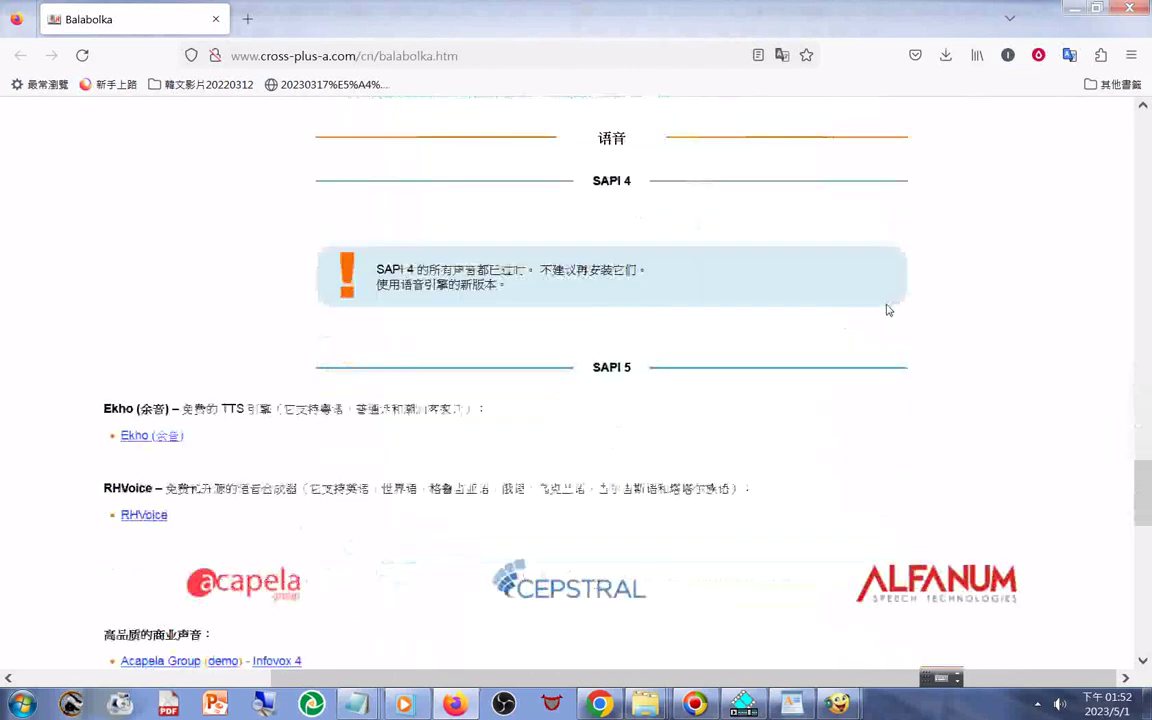
{"action": "scroll", "coordinate": [888, 310], "scroll_direction": "down", "scroll_amount": 1}
{"action": "scroll", "coordinate": [888, 310], "scroll_direction": "down", "scroll_amount": 3}
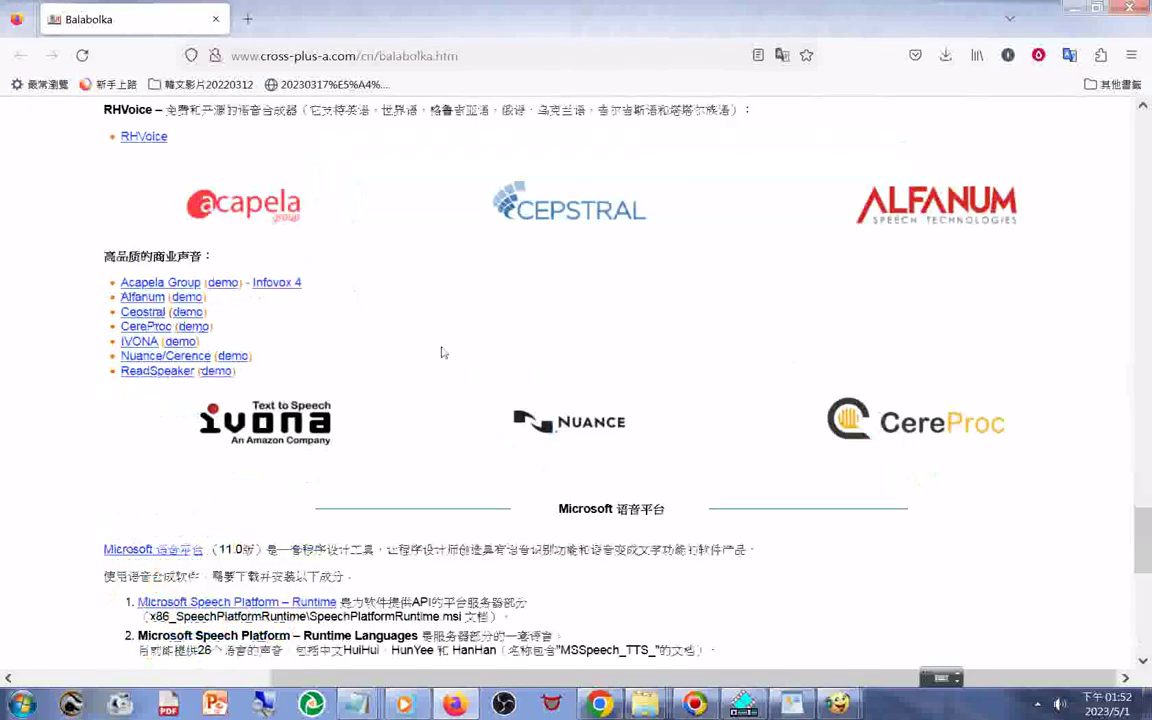
{"action": "scroll", "coordinate": [443, 353], "scroll_direction": "down", "scroll_amount": 1}
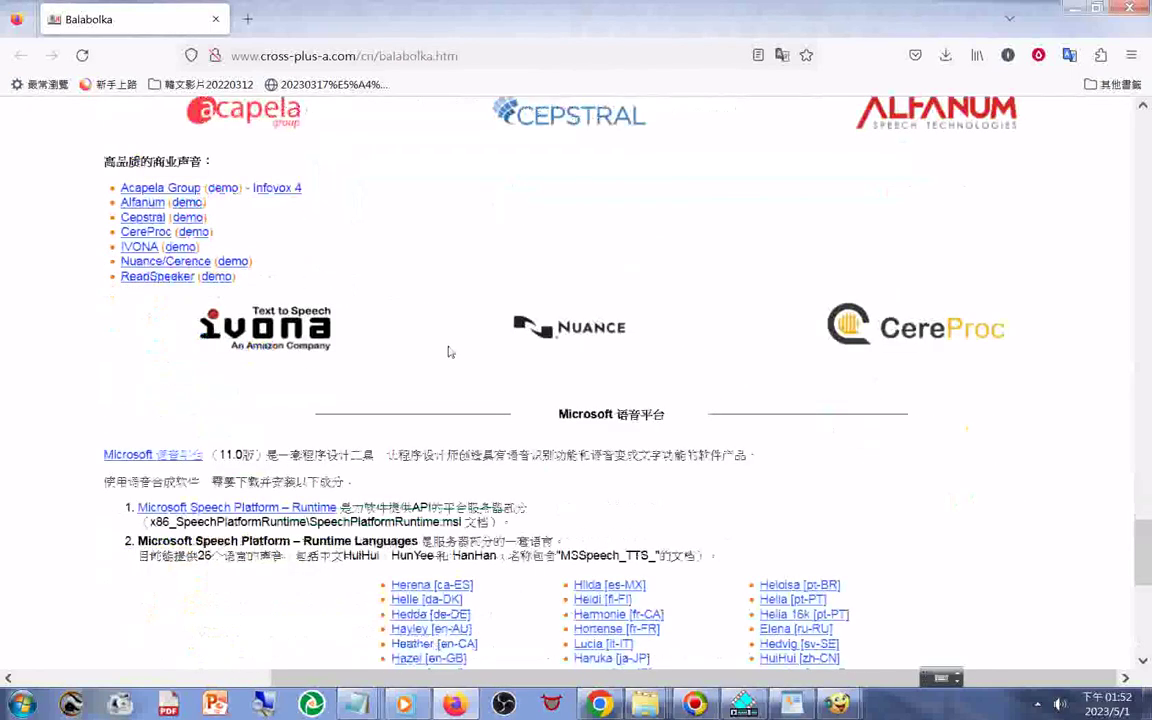
{"action": "scroll", "coordinate": [449, 352], "scroll_direction": "down", "scroll_amount": 2}
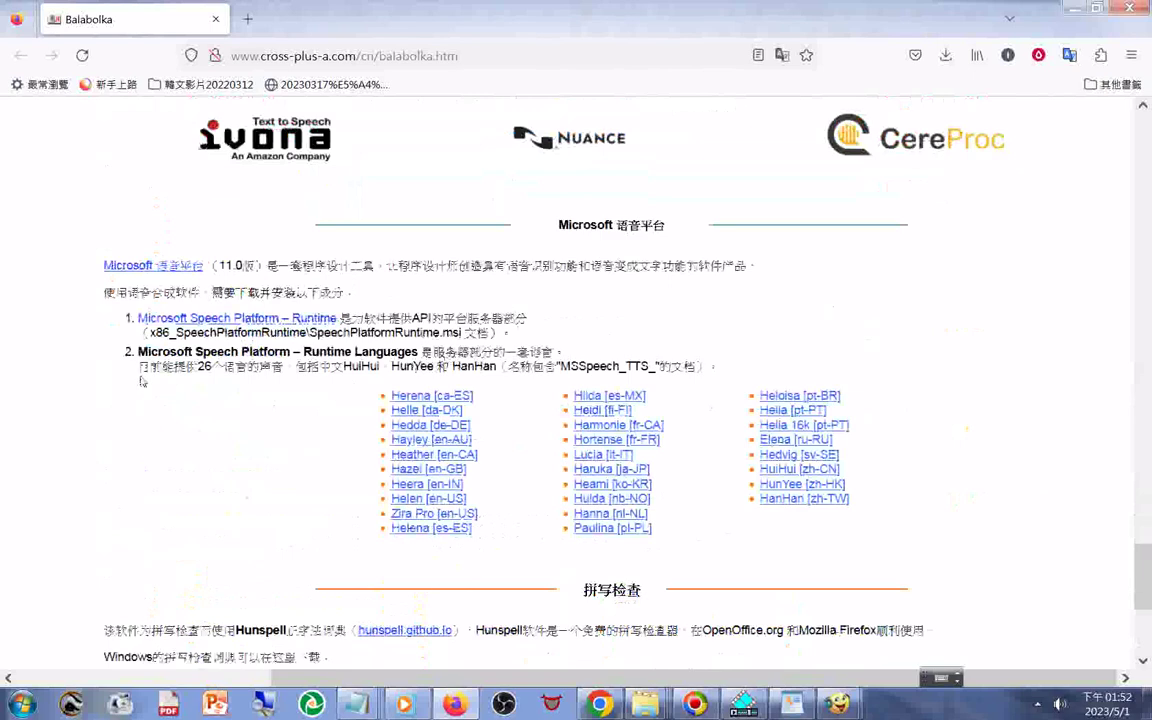
Highlight the sentence about the available language voices and the "MSSpeech_TTS_" files, look over the voice list and clear the highlight
{"action": "left_click_drag", "start_coordinate": [141, 374], "coordinate": [713, 360]}
{"action": "scroll", "coordinate": [713, 360], "scroll_direction": "down", "scroll_amount": 1}
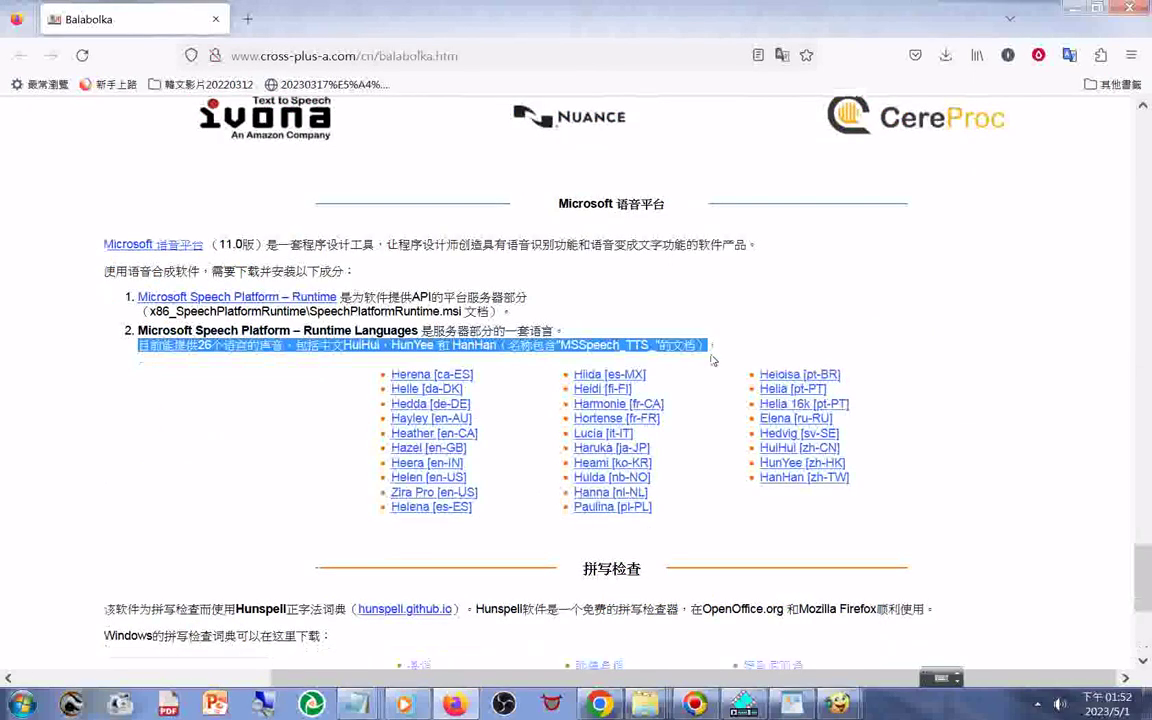
{"action": "scroll", "coordinate": [713, 360], "scroll_direction": "down", "scroll_amount": 1}
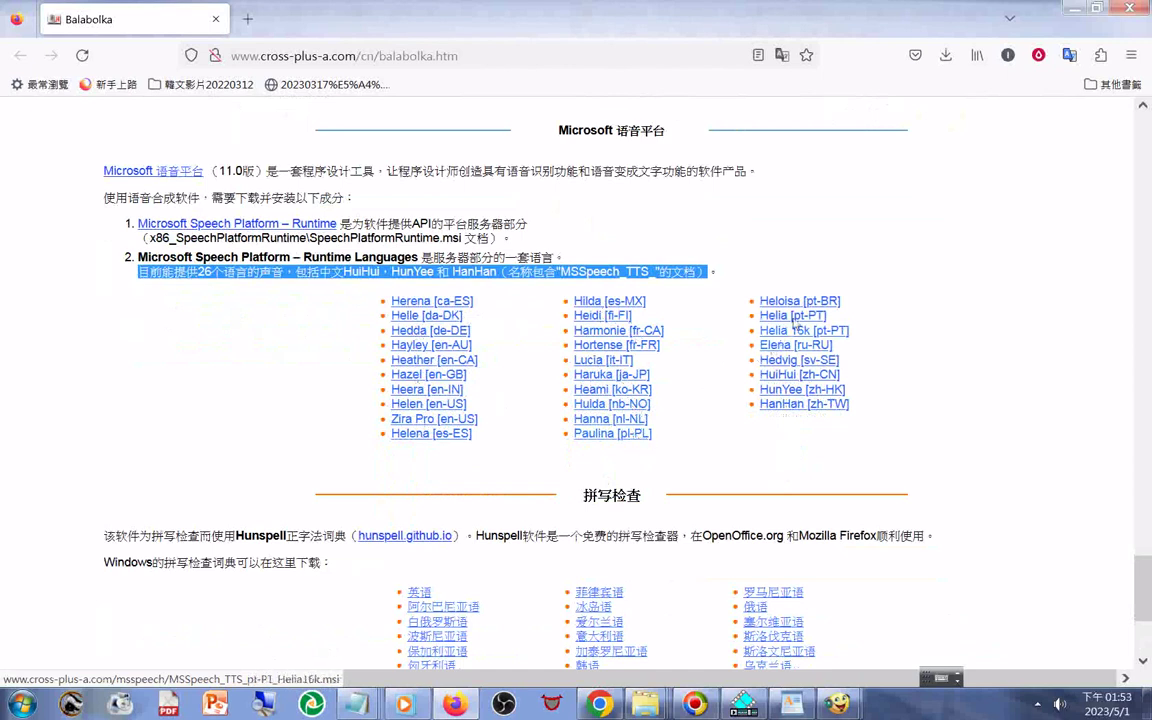
{"action": "left_click", "coordinate": [284, 420]}
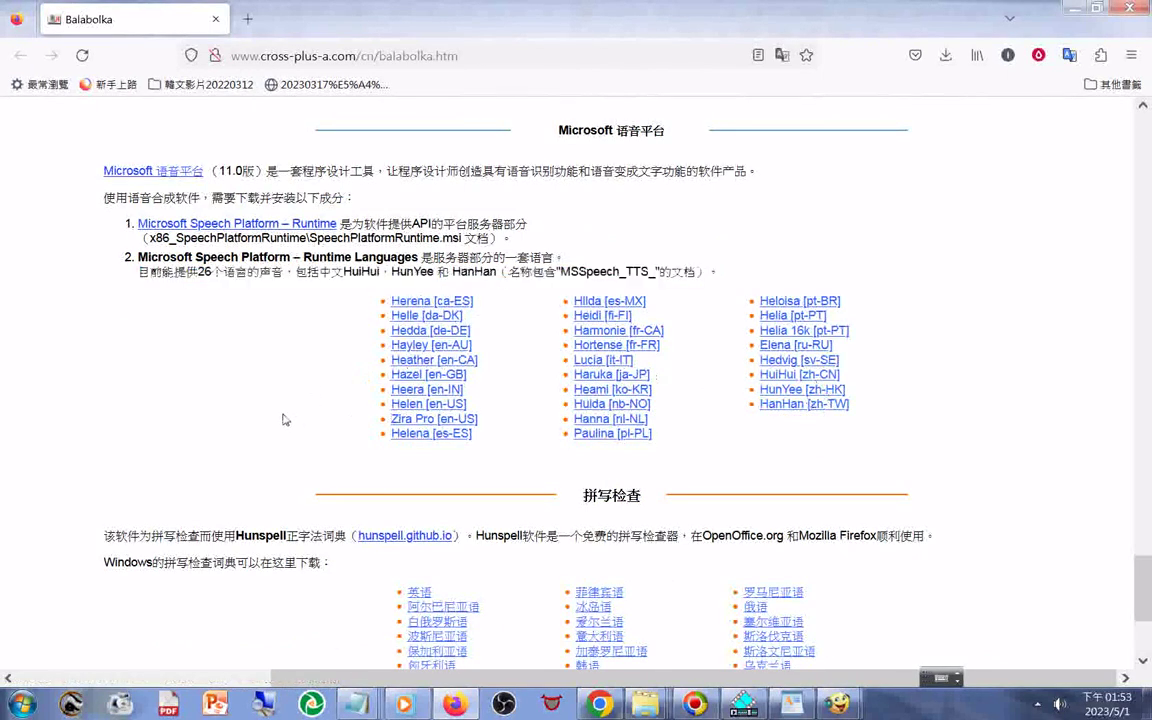
Copy the Microsoft Speech Platform – Runtime Languages description together with the full voice list from Herena [ca-ES] to HanHan [zh-TW]
{"action": "left_click_drag", "start_coordinate": [138, 271], "coordinate": [281, 279]}
{"action": "left_click_drag", "start_coordinate": [190, 262], "coordinate": [306, 246]}
{"action": "left_click_drag", "start_coordinate": [125, 259], "coordinate": [832, 410]}
{"action": "right_click", "coordinate": [559, 305]}
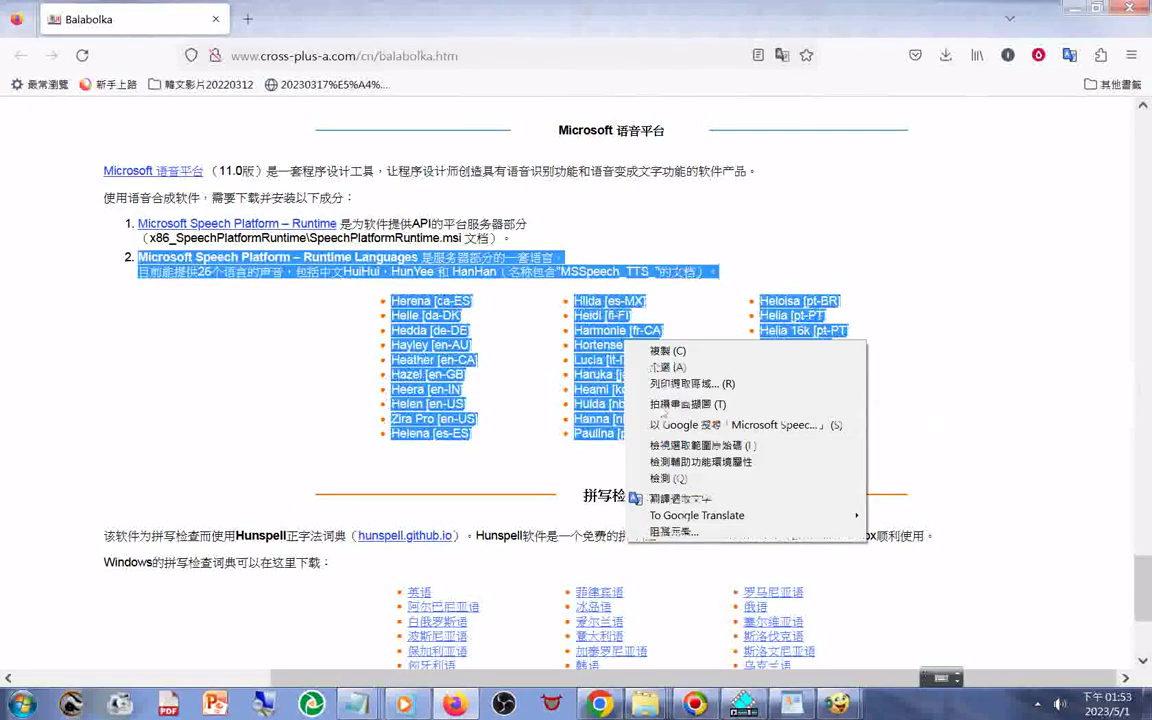
{"action": "left_click", "coordinate": [603, 319]}
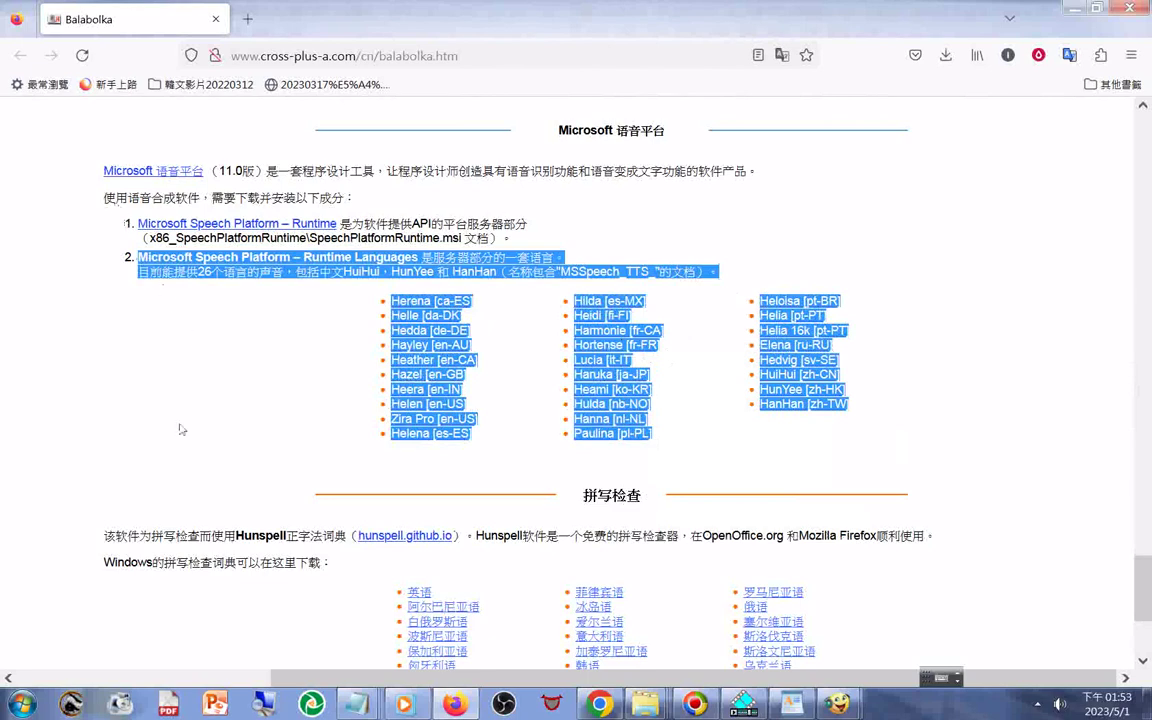
Switch to the MSSpeech_TTS installation note in Notepad and paste the copied voice list at its end, below a dotted separator line
{"action": "left_click", "coordinate": [355, 704]}
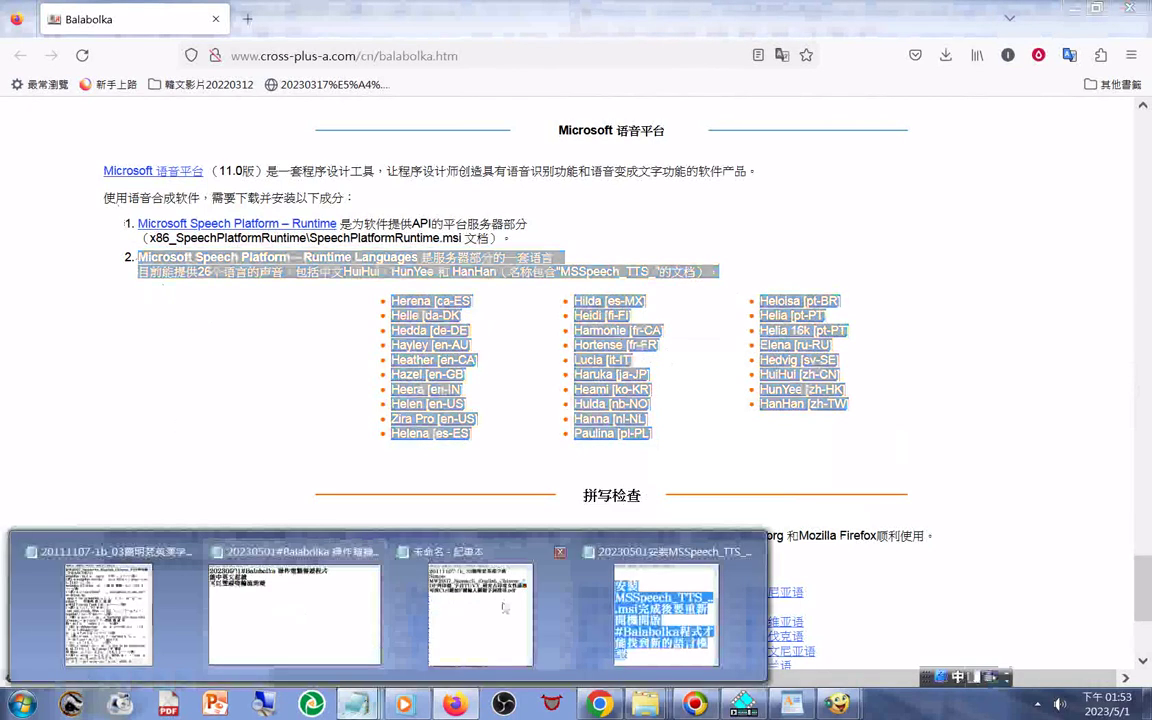
{"action": "left_click", "coordinate": [665, 612]}
{"action": "key", "text": "Right"}
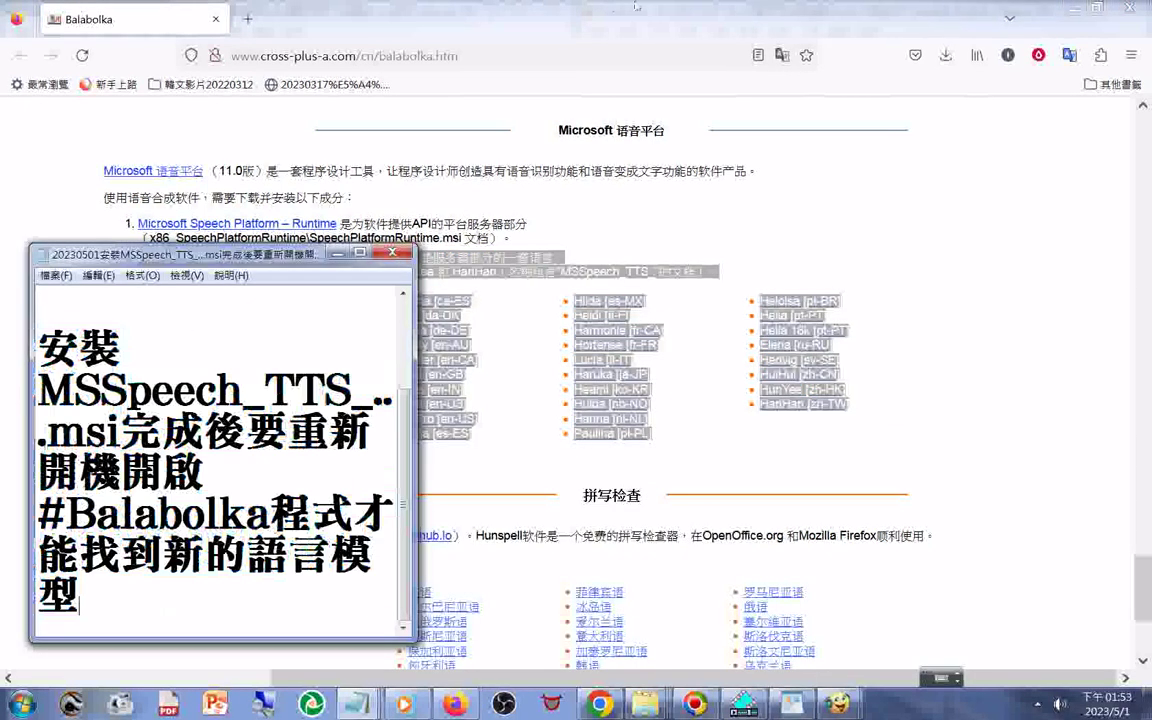
{"action": "key", "text": "ctrl+End"}
{"action": "type", "text": "•••••••••••"}
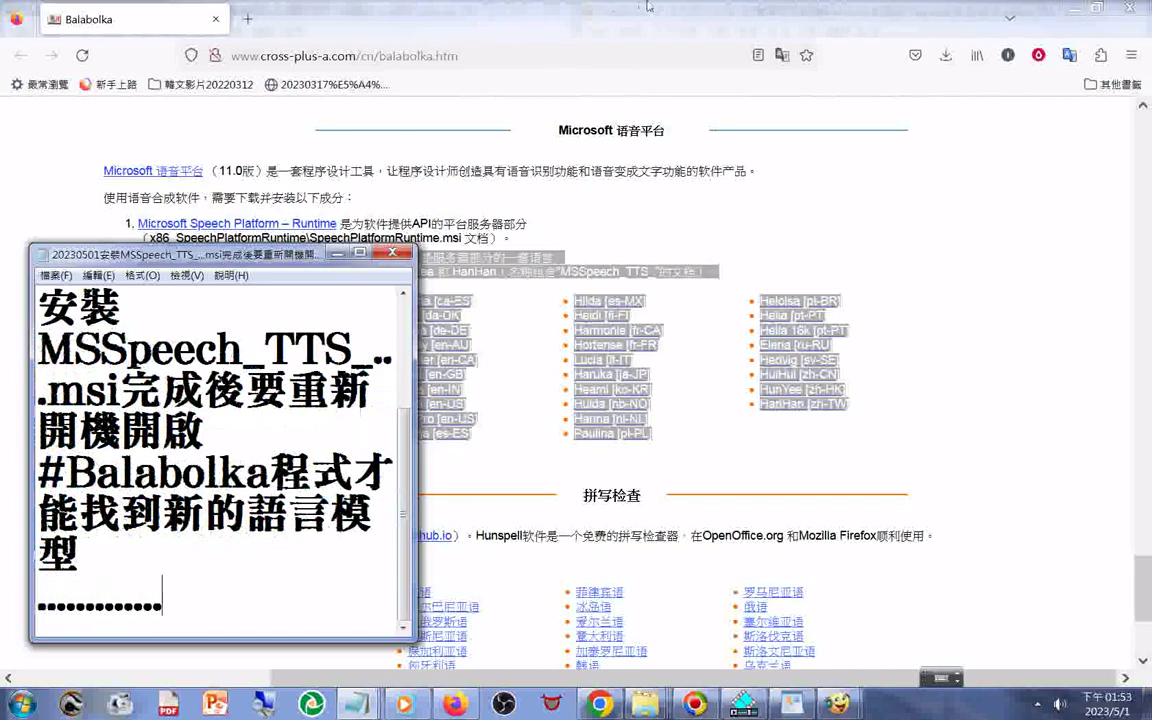
{"action": "key", "text": "Return"}
{"action": "key", "text": "Return"}
{"action": "type", "text": "\\"}
{"action": "key", "text": "ctrl+v"}
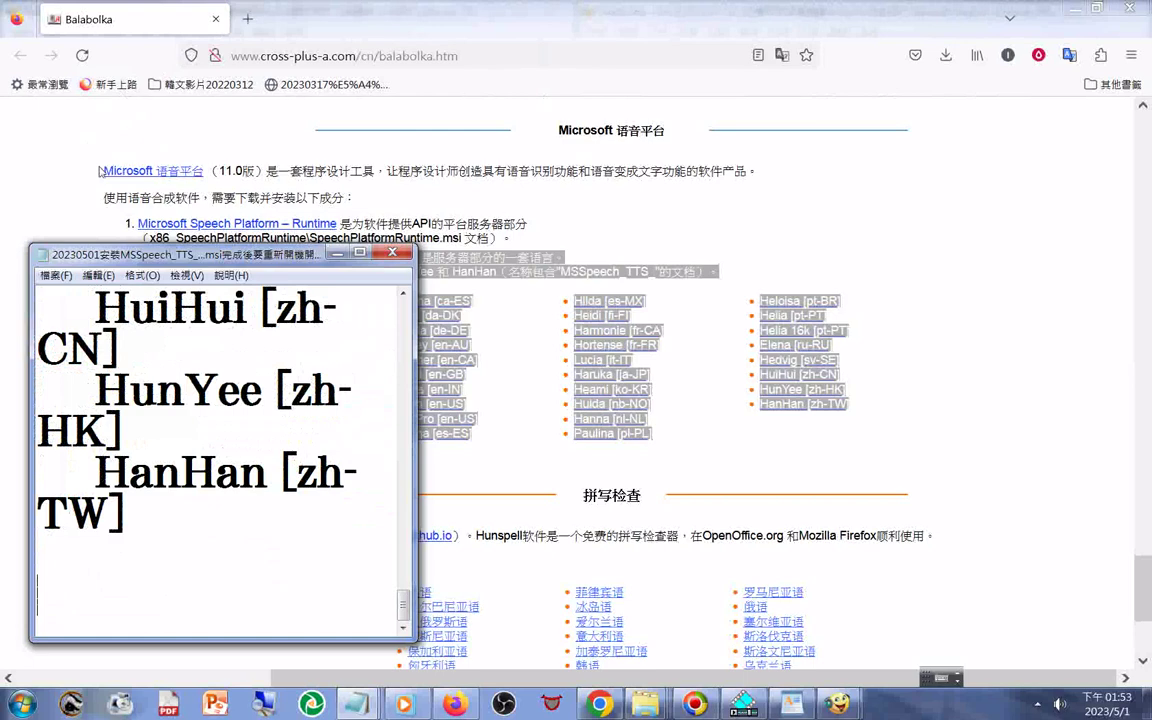
Copy the page's Microsoft speech platform introduction with both component descriptions and append it to the Notepad note after a dotted separator line
{"action": "left_click_drag", "start_coordinate": [100, 171], "coordinate": [655, 268]}
{"action": "right_click", "coordinate": [655, 268]}
{"action": "left_click", "coordinate": [685, 256]}
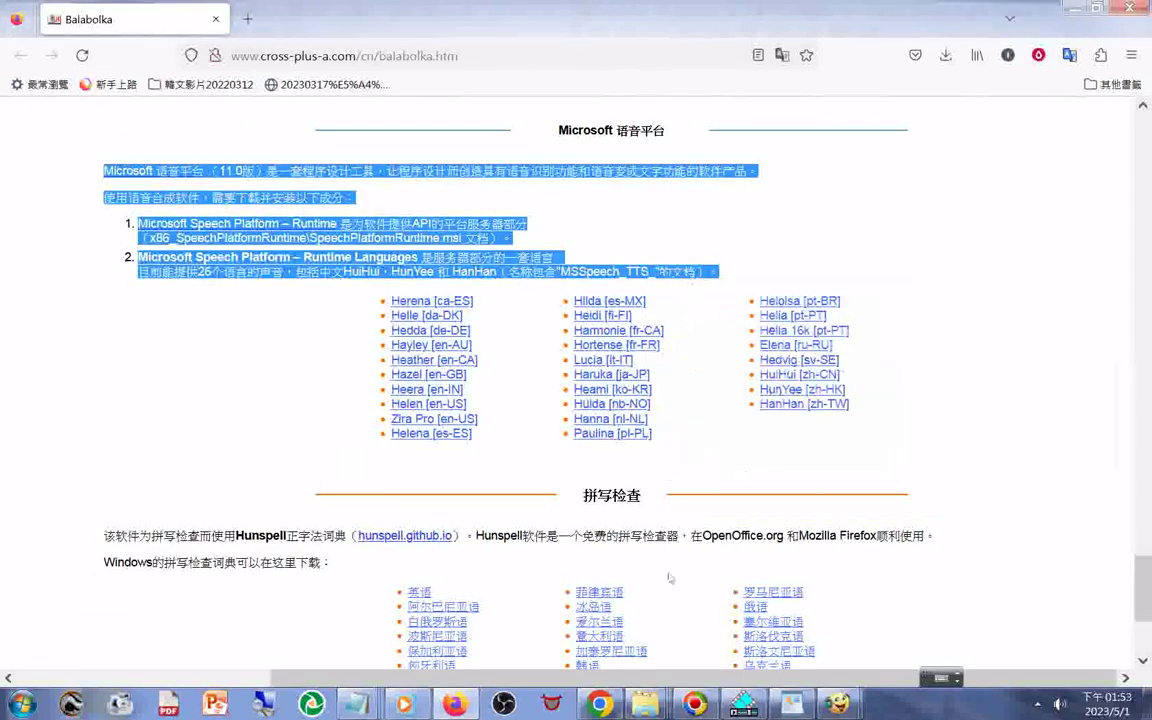
{"action": "left_click", "coordinate": [356, 704]}
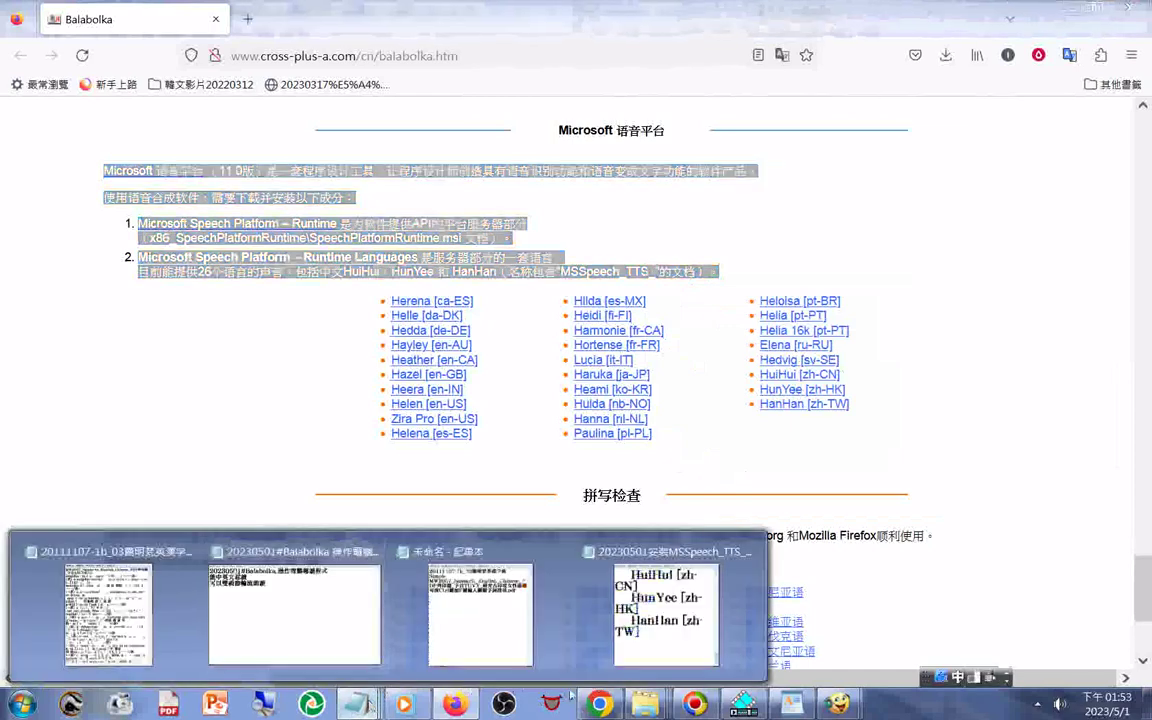
{"action": "left_click", "coordinate": [629, 668]}
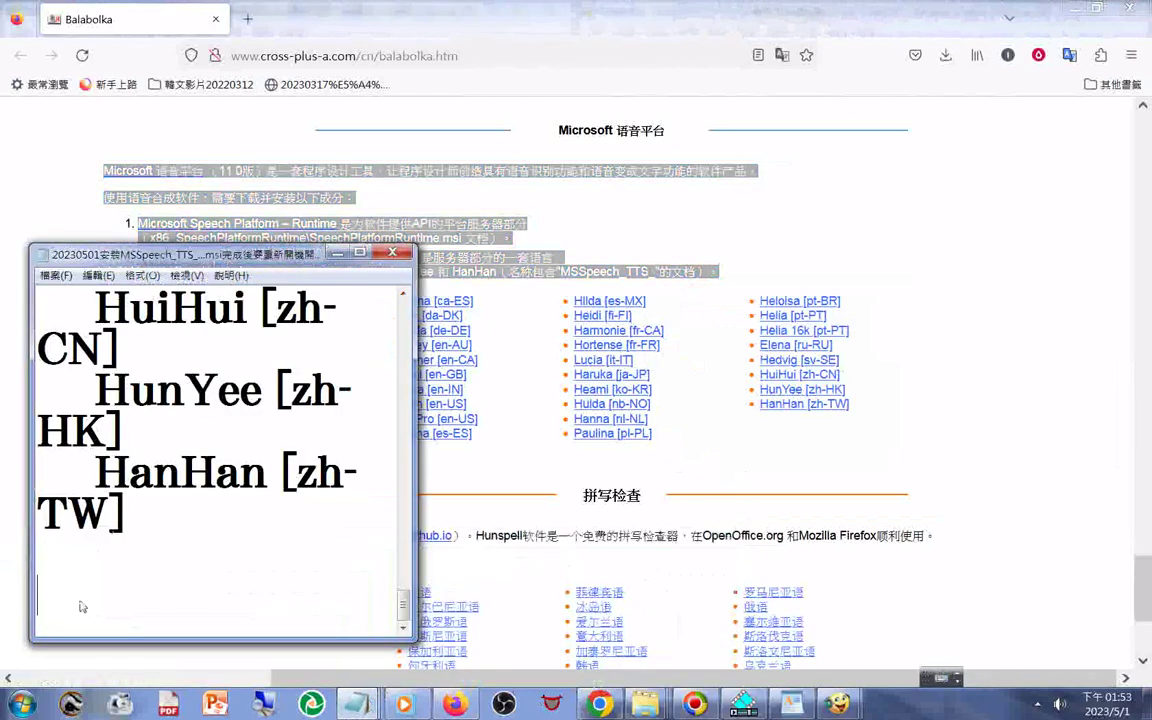
{"action": "type", "text": "........"}
{"action": "key", "text": "Return"}
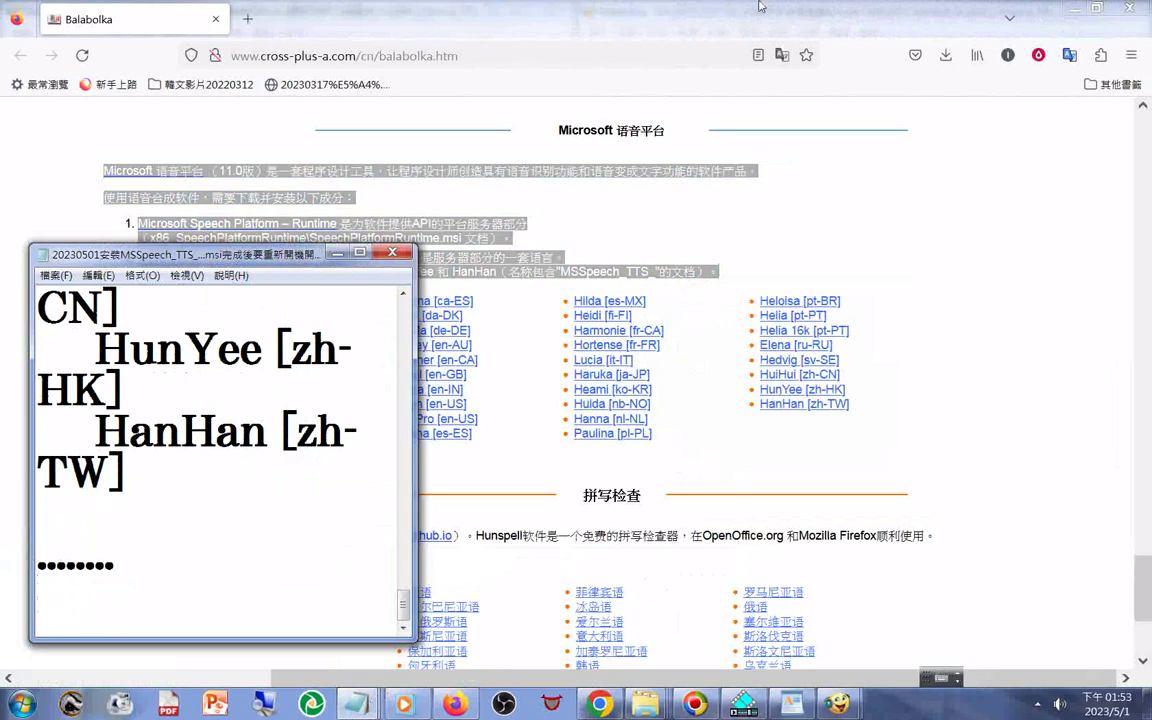
Review the pasted speech platform text in the note, highlighting the backslash before SpeechPlatformRuntime.msi
{"action": "scroll", "coordinate": [161, 368], "scroll_direction": "up", "scroll_amount": 2}
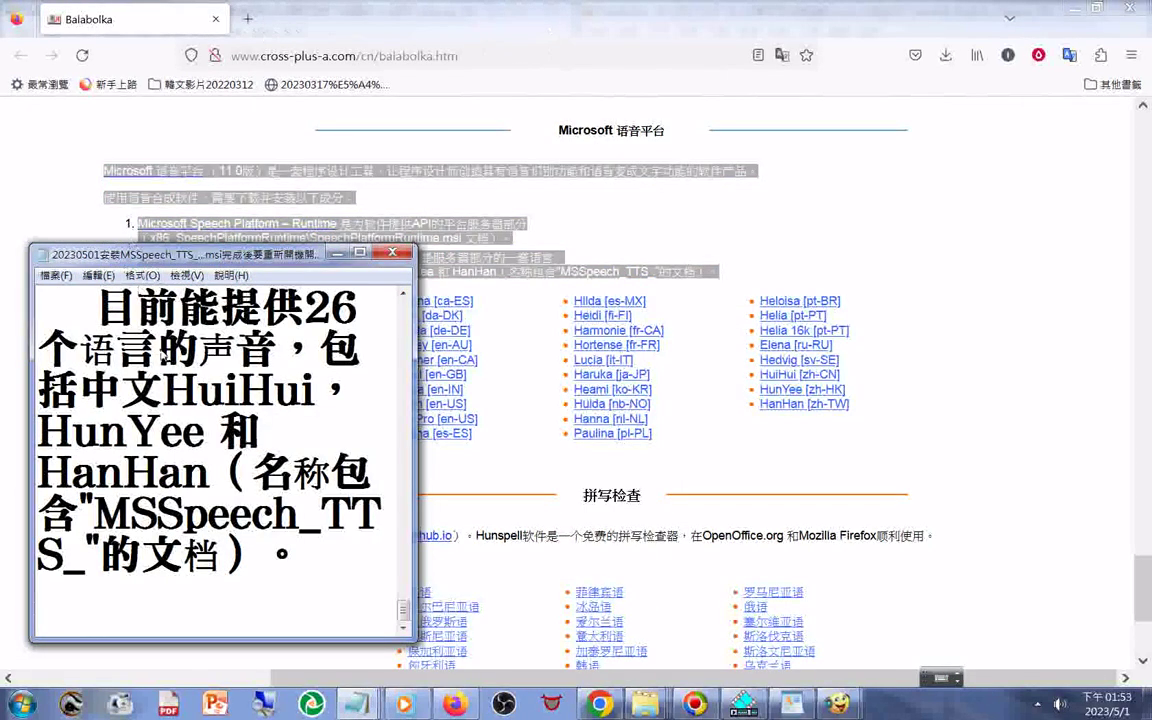
{"action": "scroll", "coordinate": [161, 368], "scroll_direction": "up", "scroll_amount": 2}
{"action": "left_click_drag", "start_coordinate": [57, 300], "coordinate": [41, 302]}
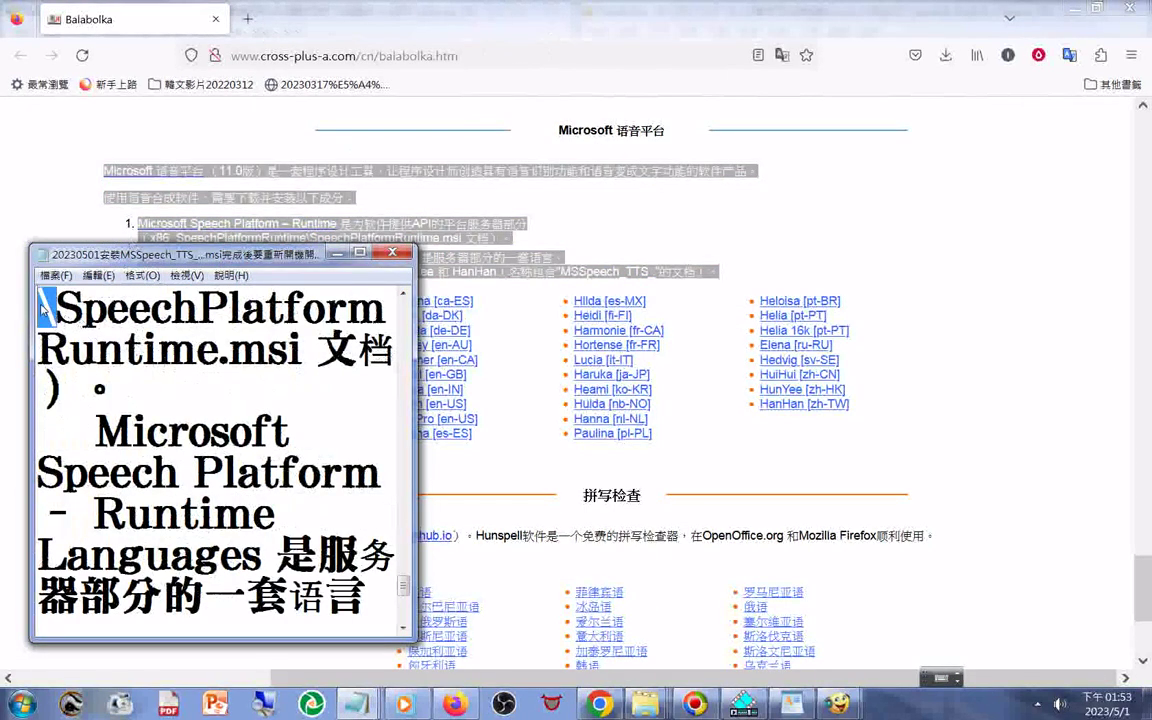
{"action": "scroll", "coordinate": [153, 312], "scroll_direction": "up", "scroll_amount": 1}
{"action": "scroll", "coordinate": [172, 311], "scroll_direction": "up", "scroll_amount": 2}
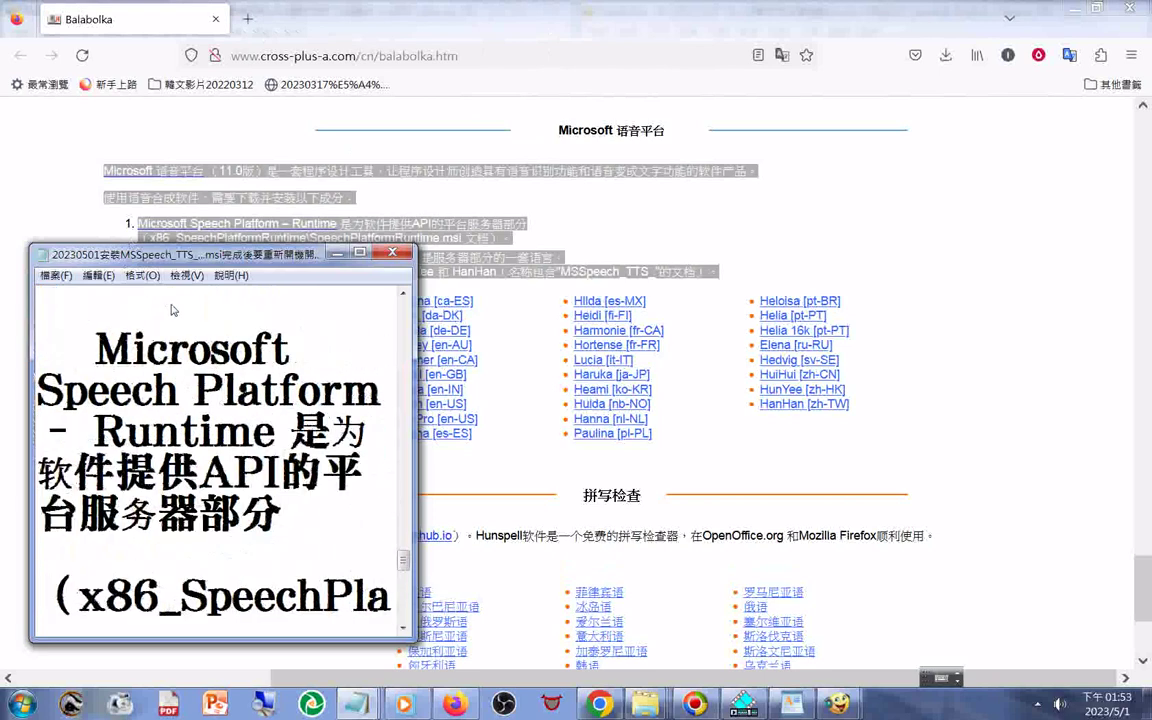
{"action": "scroll", "coordinate": [171, 310], "scroll_direction": "up", "scroll_amount": 1}
{"action": "scroll", "coordinate": [184, 313], "scroll_direction": "up", "scroll_amount": 2}
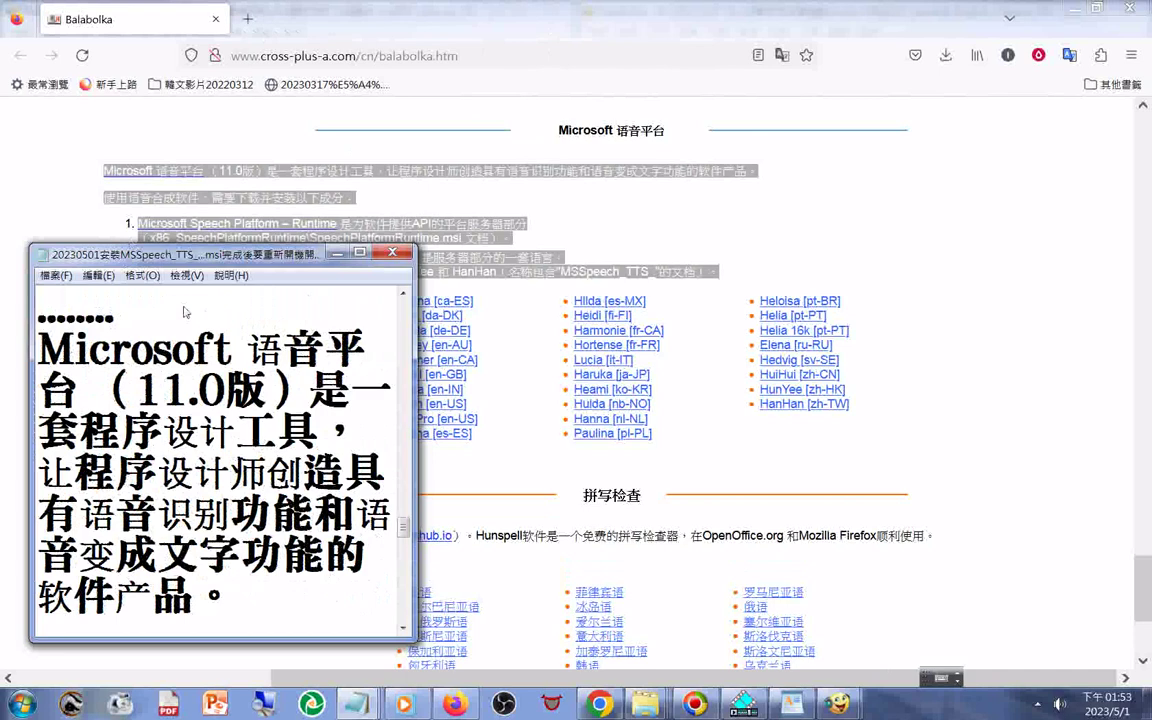
{"action": "scroll", "coordinate": [184, 312], "scroll_direction": "down", "scroll_amount": 2}
{"action": "scroll", "coordinate": [190, 316], "scroll_direction": "down", "scroll_amount": 1}
{"action": "scroll", "coordinate": [190, 335], "scroll_direction": "down", "scroll_amount": 3}
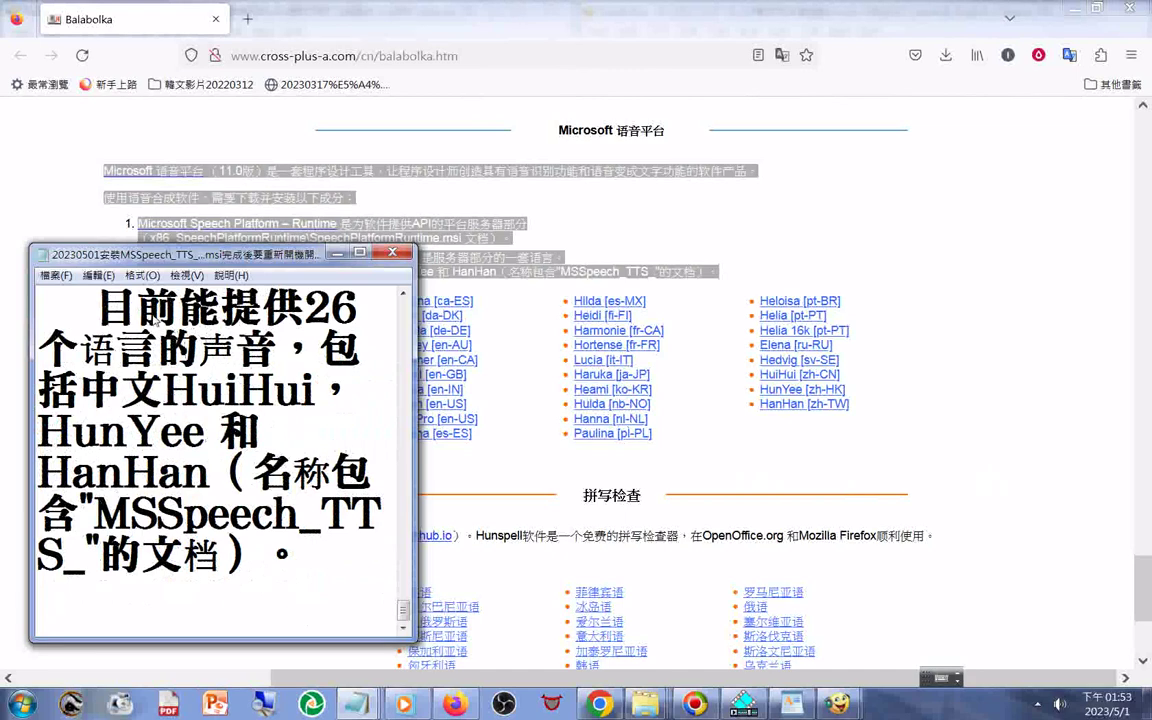
{"action": "scroll", "coordinate": [164, 380], "scroll_direction": "up", "scroll_amount": 3}
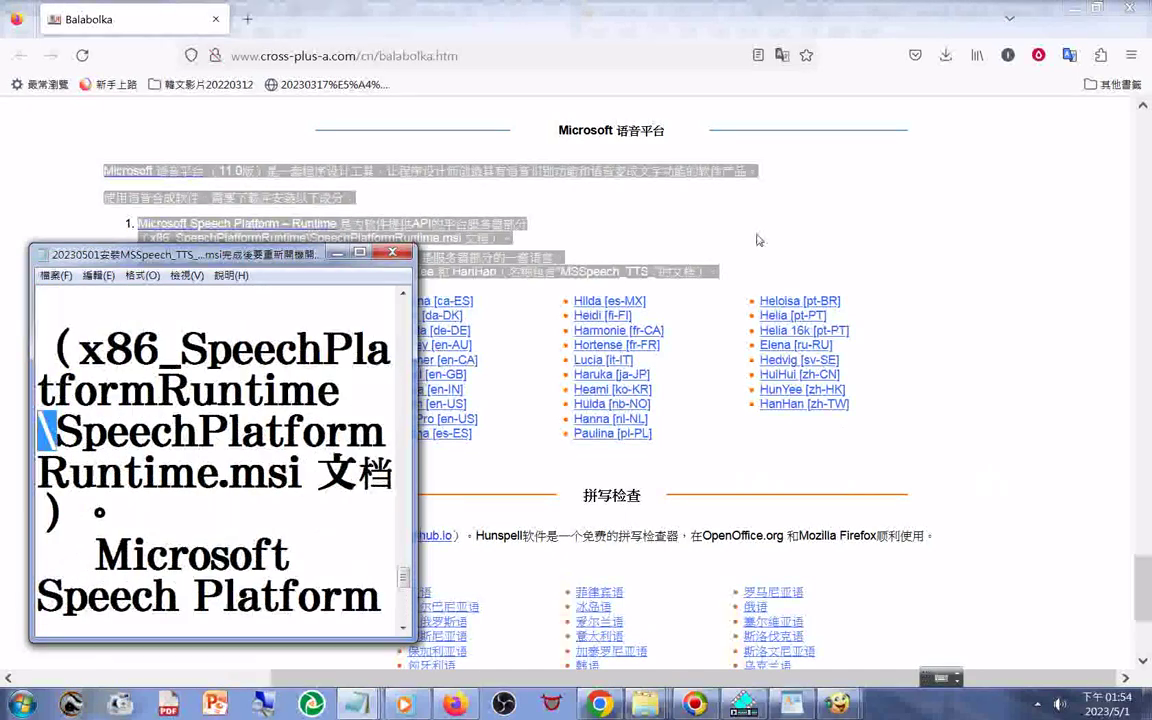
{"action": "left_click", "coordinate": [729, 213]}
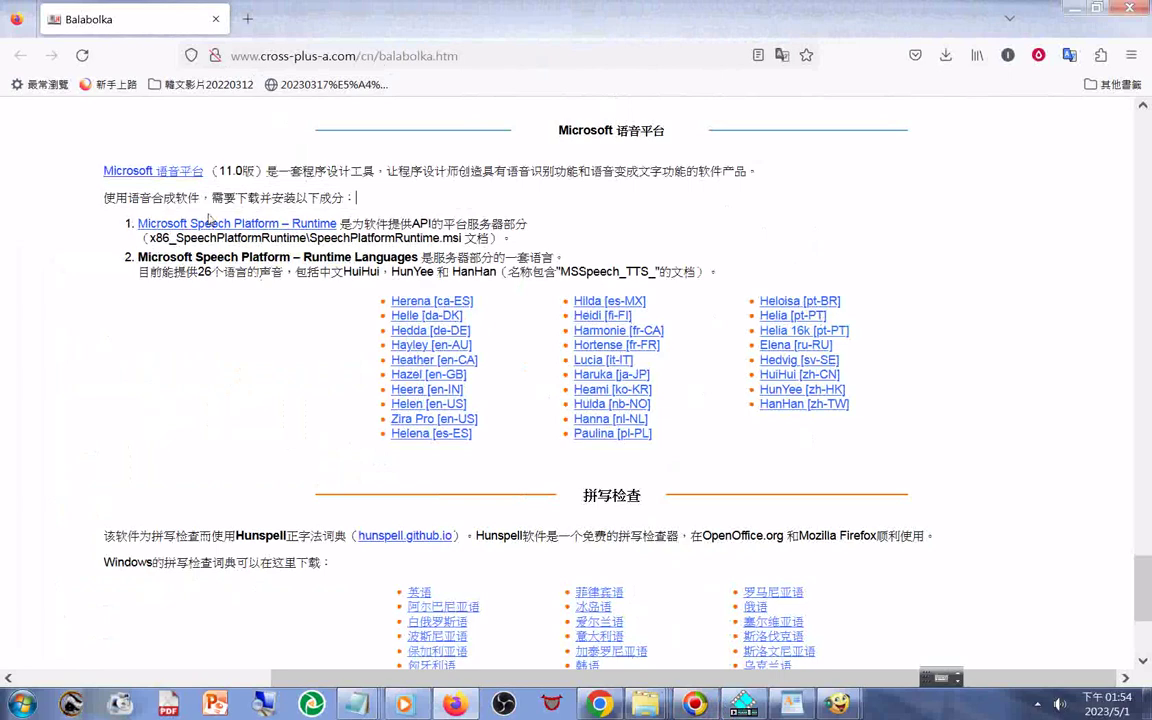
{"action": "left_click", "coordinate": [384, 62]}
{"action": "right_click", "coordinate": [386, 63]}
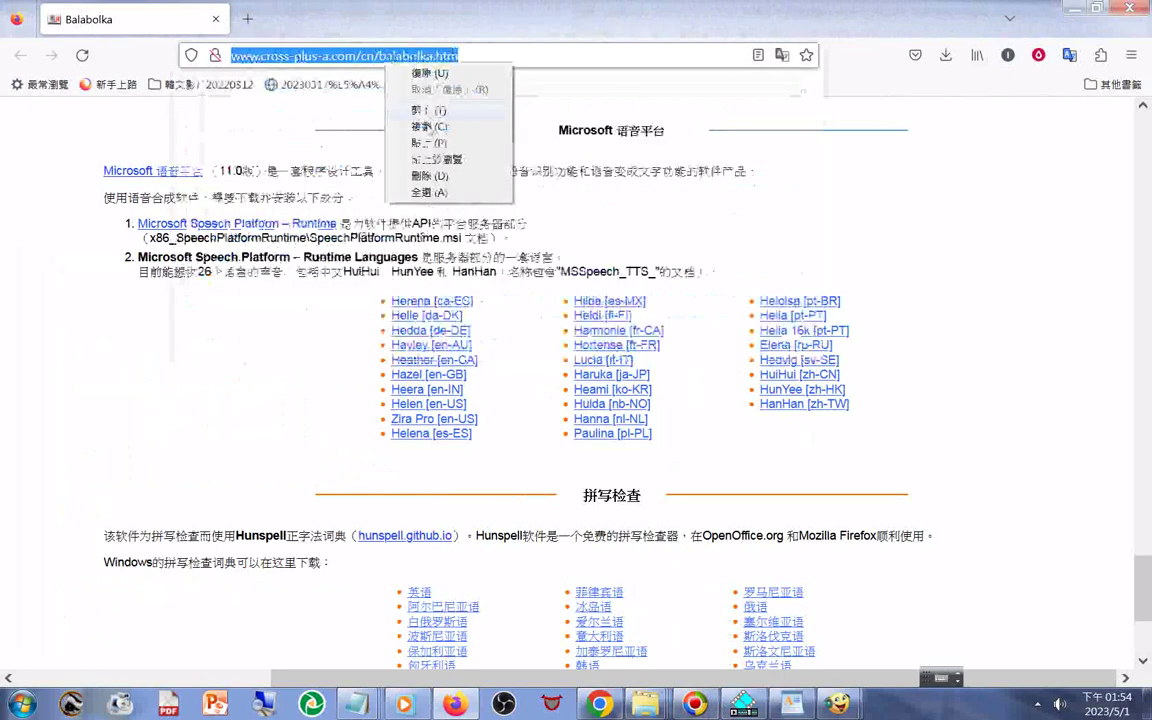
{"action": "left_click", "coordinate": [427, 127]}
{"action": "mouse_move", "coordinate": [355, 704]}
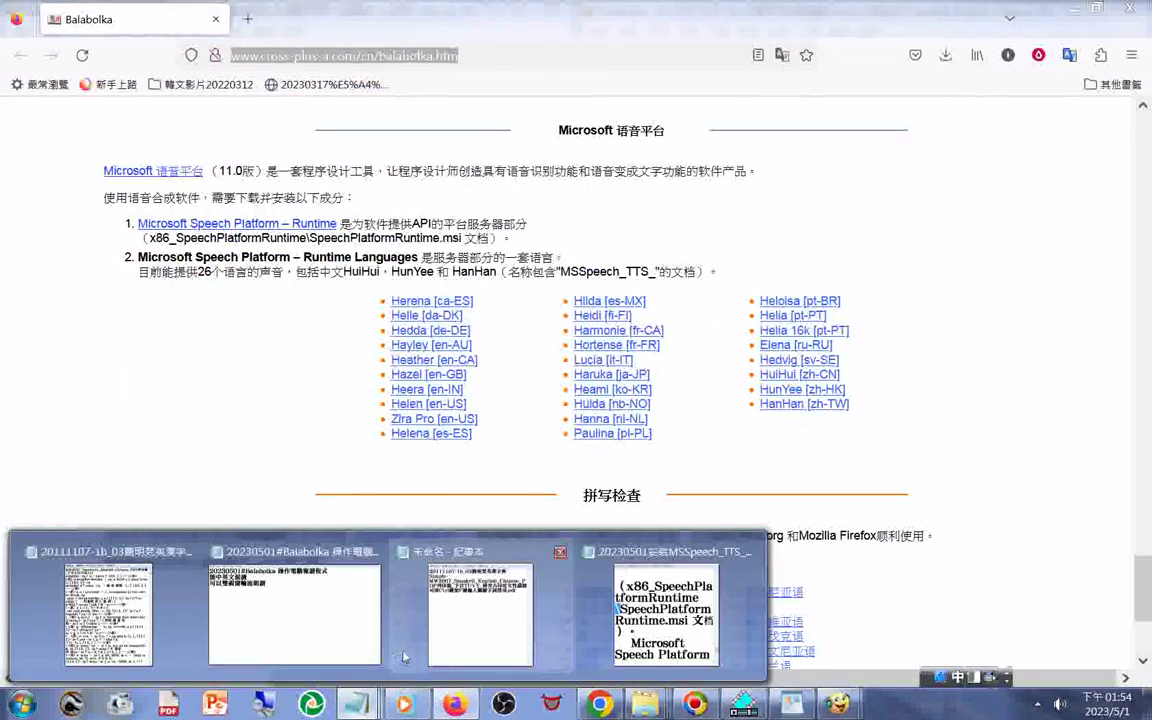
{"action": "left_click", "coordinate": [648, 660]}
{"action": "scroll", "coordinate": [200, 565], "scroll_direction": "down", "scroll_amount": 3}
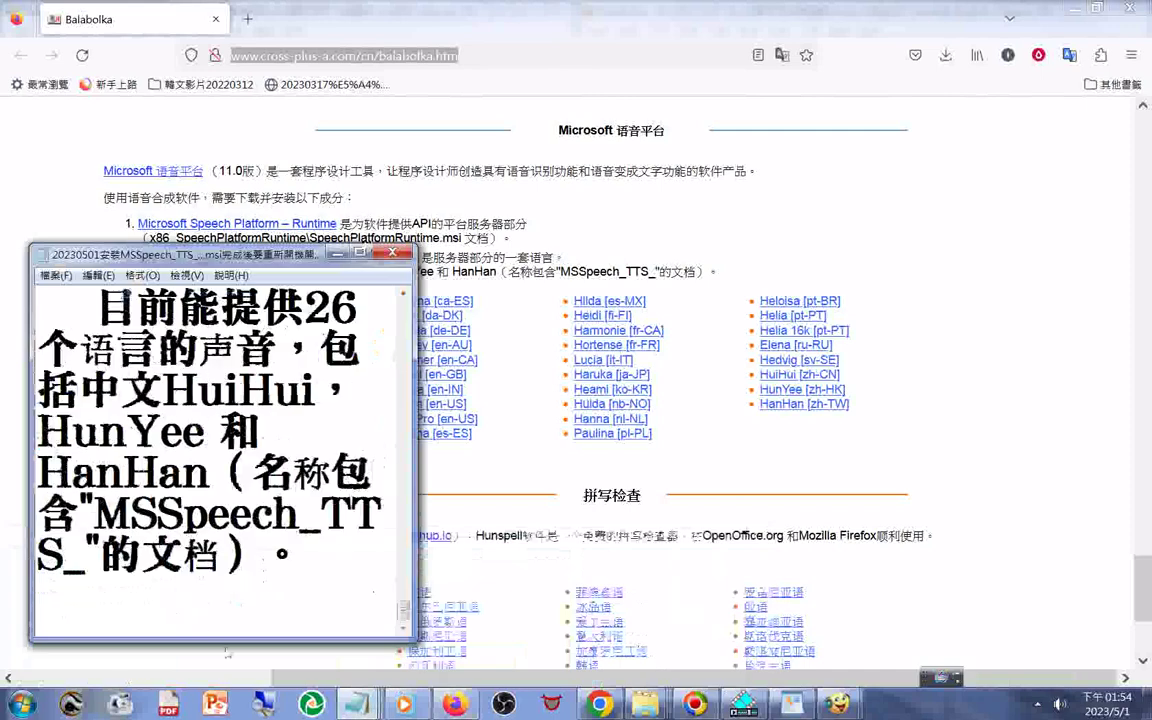
{"action": "right_click", "coordinate": [206, 608]}
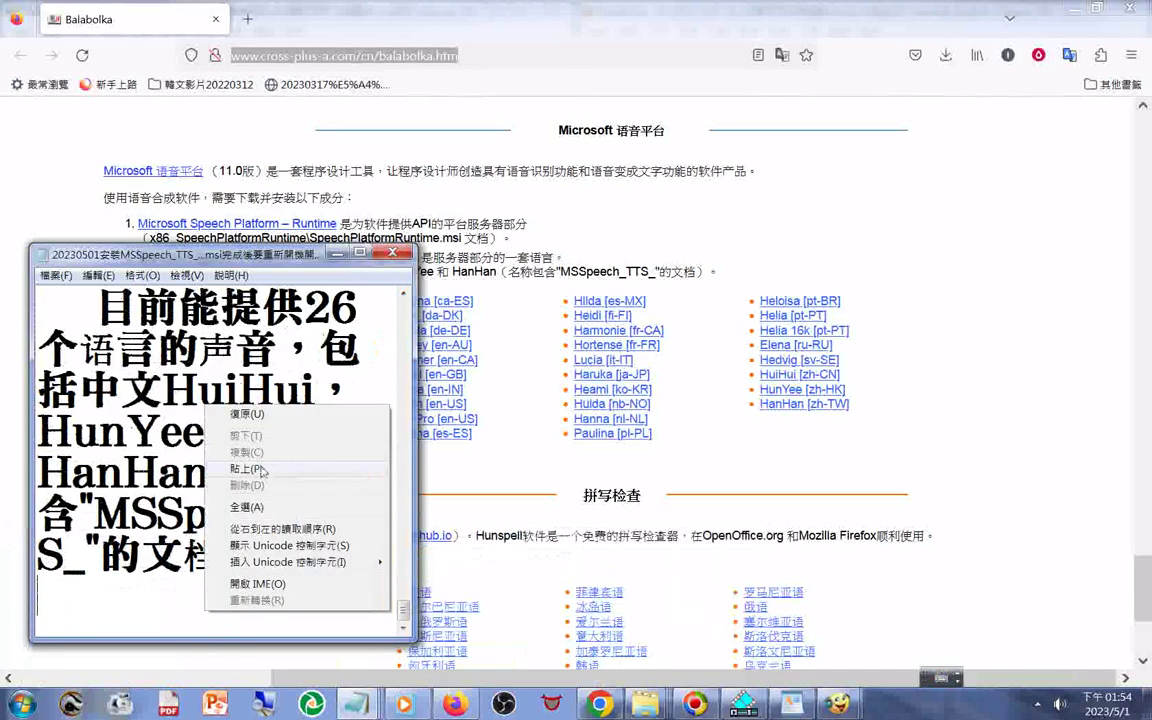
{"action": "left_click", "coordinate": [246, 468]}
Save the MSSpeech_TTS note and minimize it to return to the browser page
{"action": "left_click", "coordinate": [42, 281]}
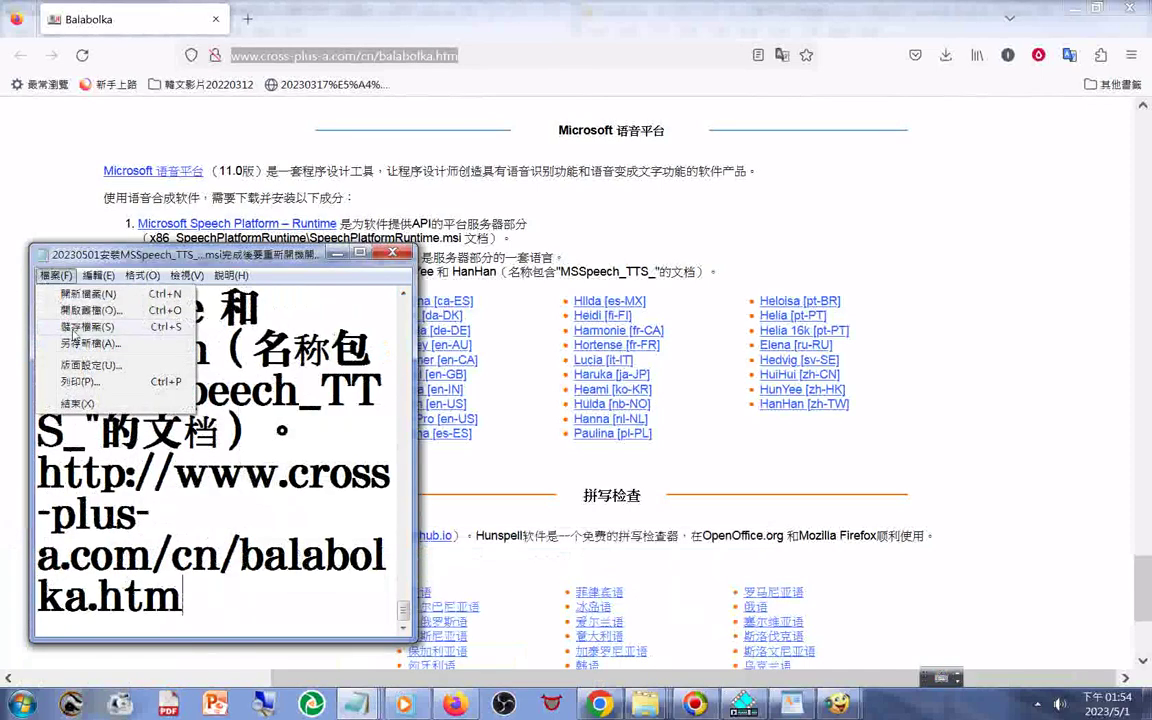
{"action": "left_click", "coordinate": [299, 257]}
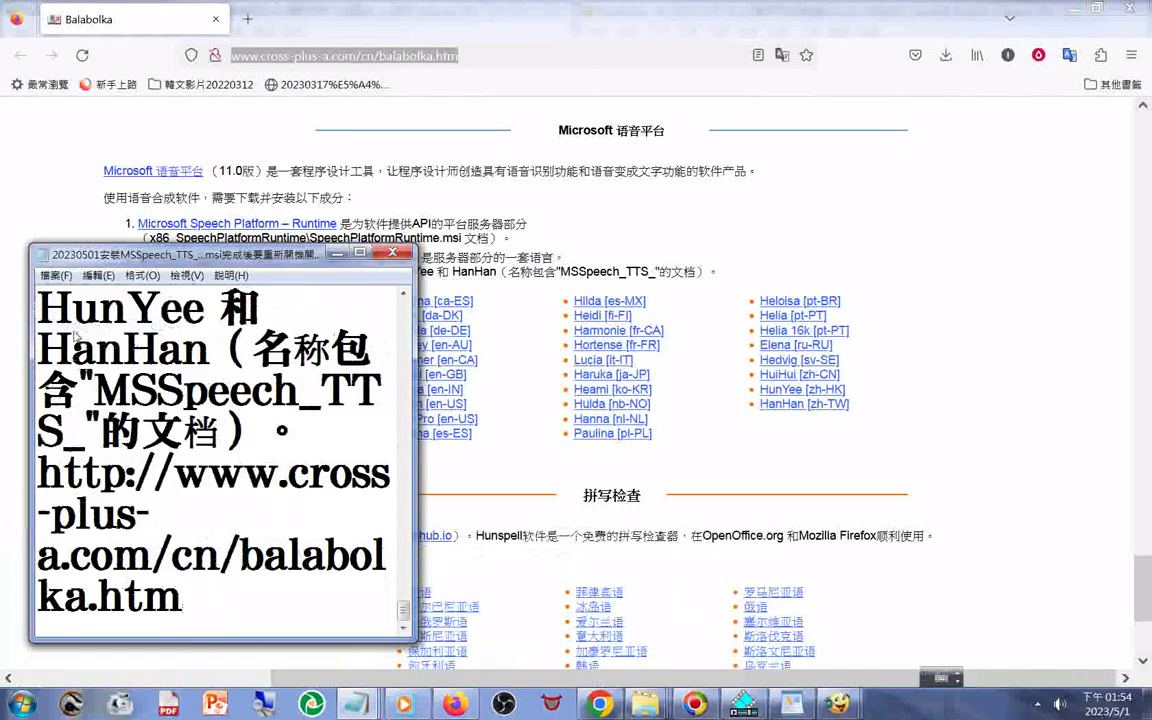
{"action": "left_click", "coordinate": [338, 258]}
Copy the spell-check (拼写检查) section's Hunspell description together with its full dictionary language list through 爱沙尼亚语
{"action": "scroll", "coordinate": [233, 415], "scroll_direction": "down", "scroll_amount": 3}
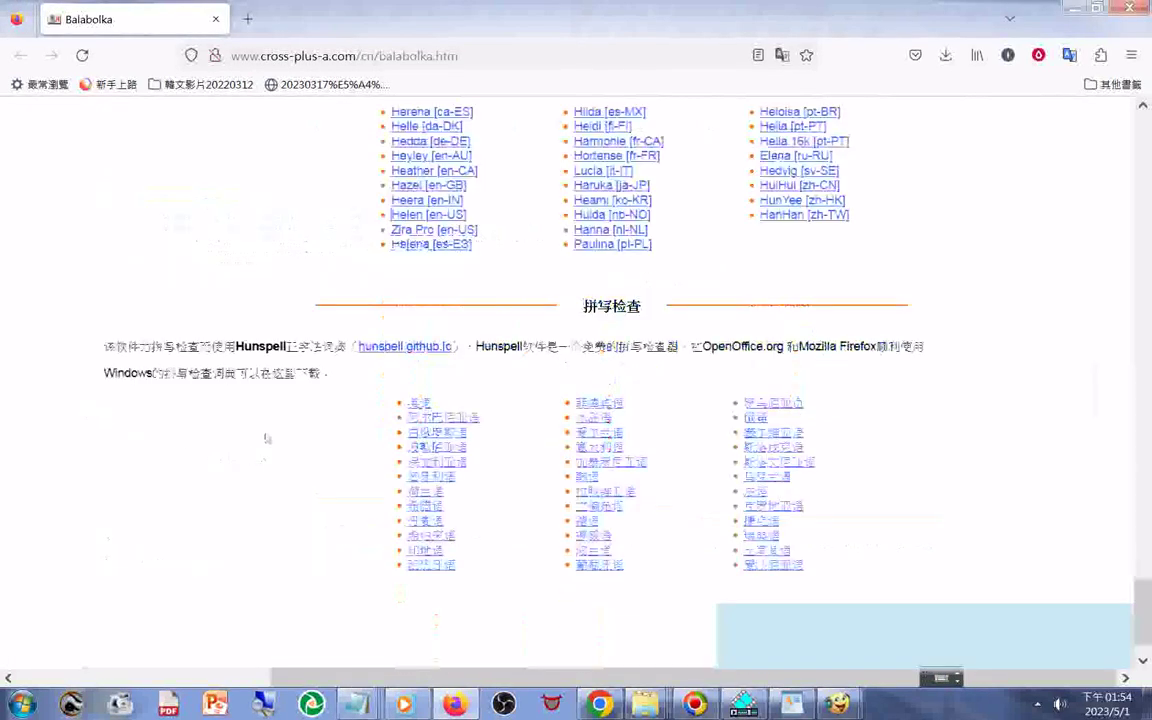
{"action": "scroll", "coordinate": [240, 402], "scroll_direction": "down", "scroll_amount": 1}
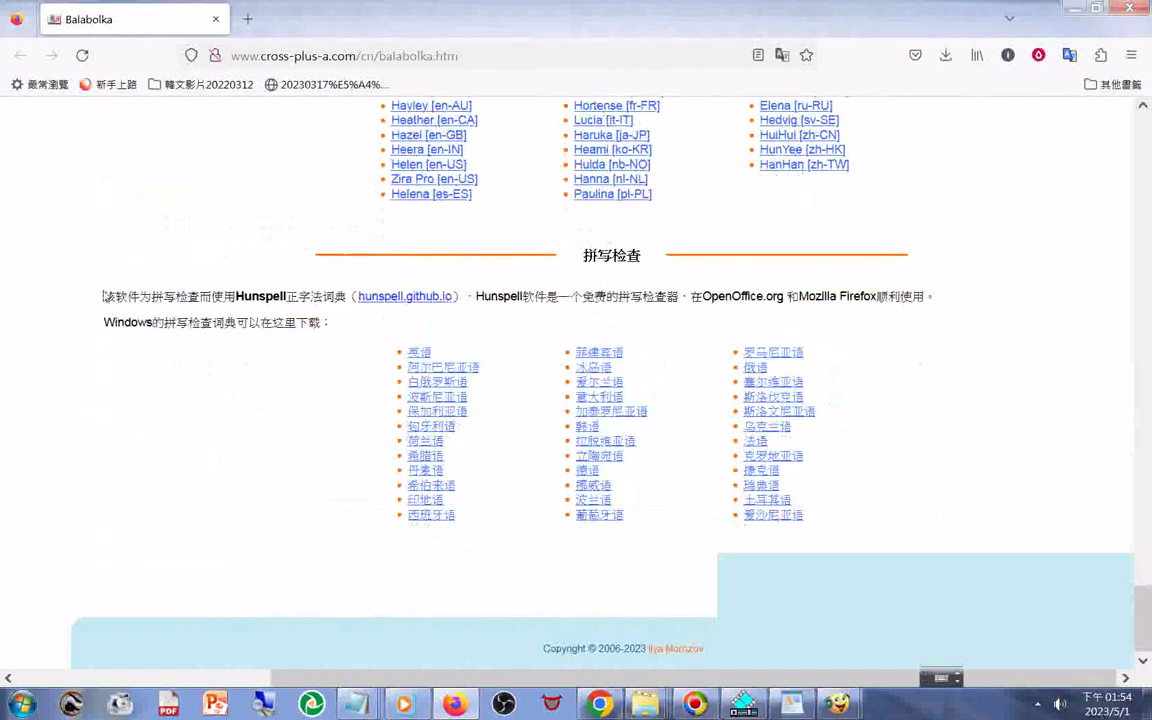
{"action": "left_click_drag", "start_coordinate": [104, 297], "coordinate": [846, 522]}
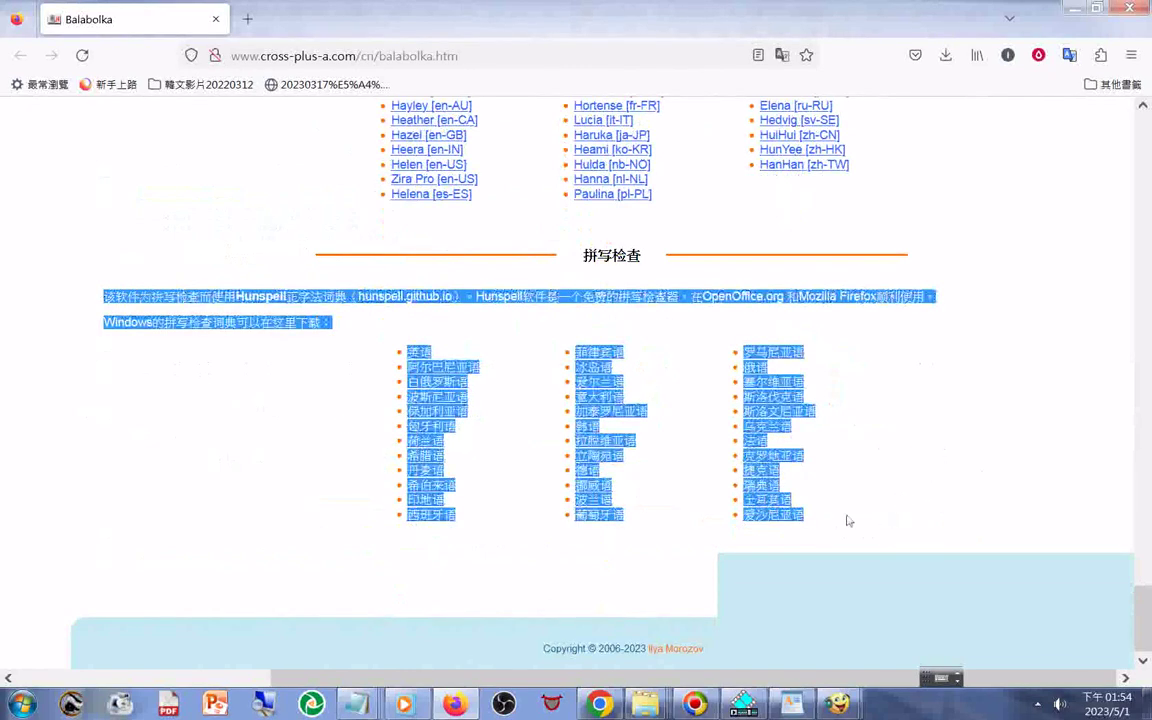
{"action": "right_click", "coordinate": [775, 424]}
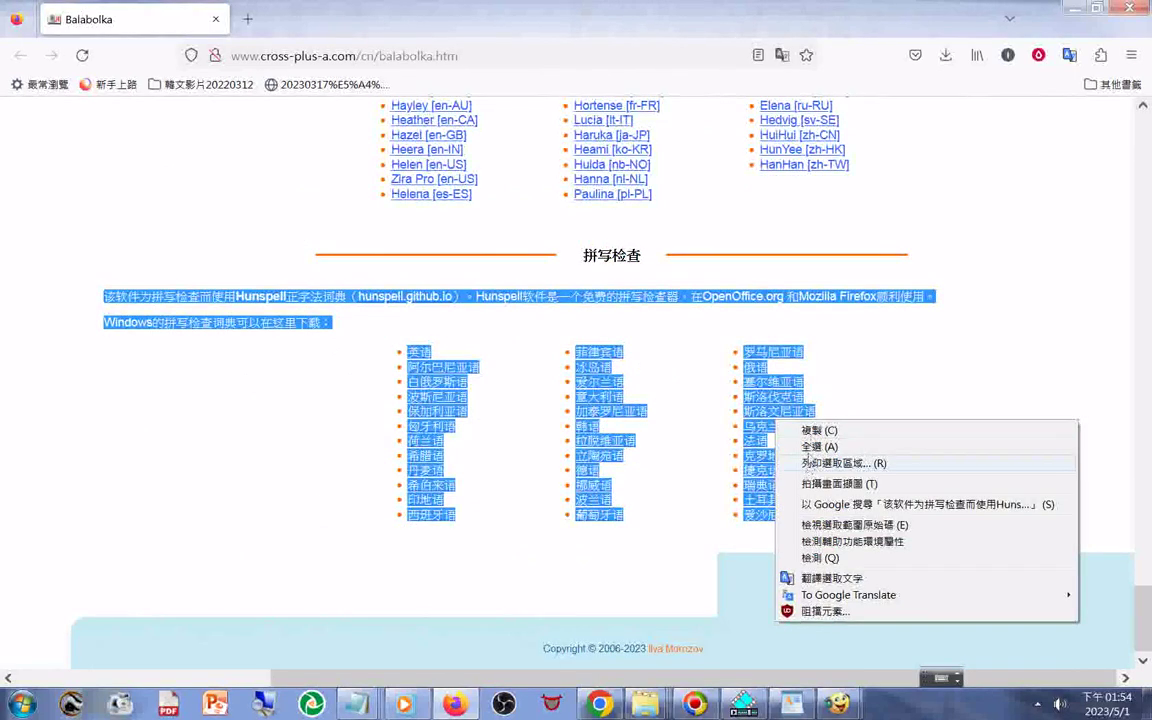
{"action": "left_click", "coordinate": [818, 430]}
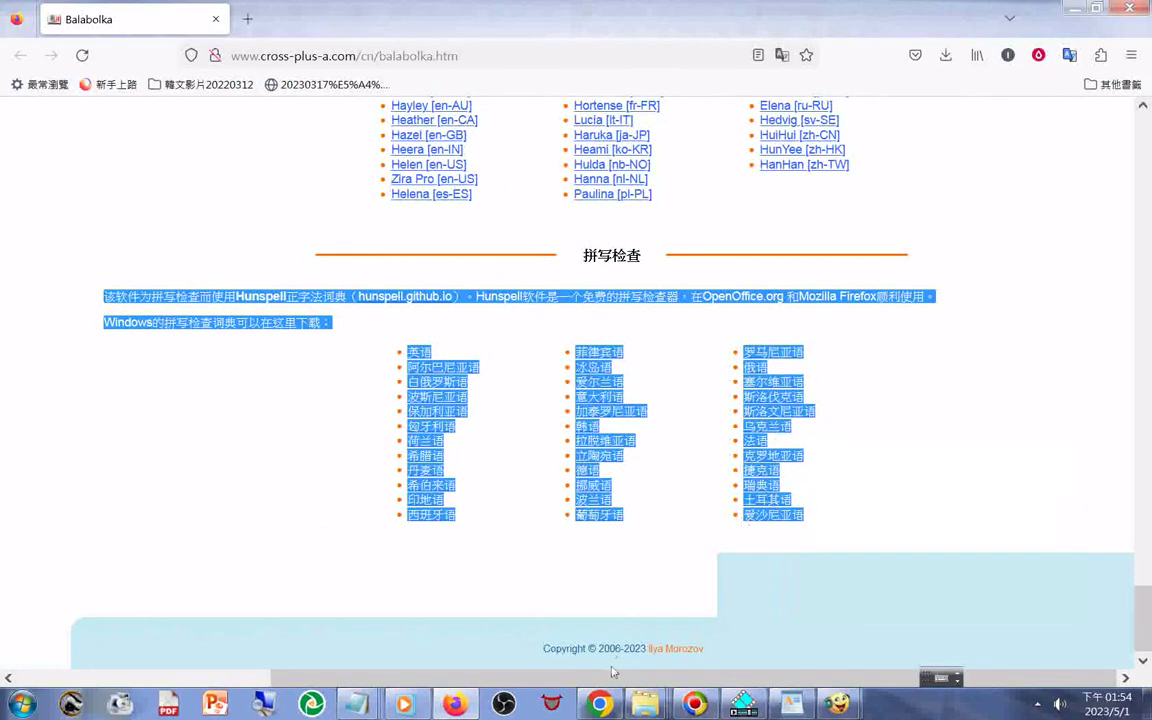
Switch to the MSSpeech_TTS note in Notepad and append the copied spell-check section below a dotted separator line
{"action": "left_click", "coordinate": [355, 704]}
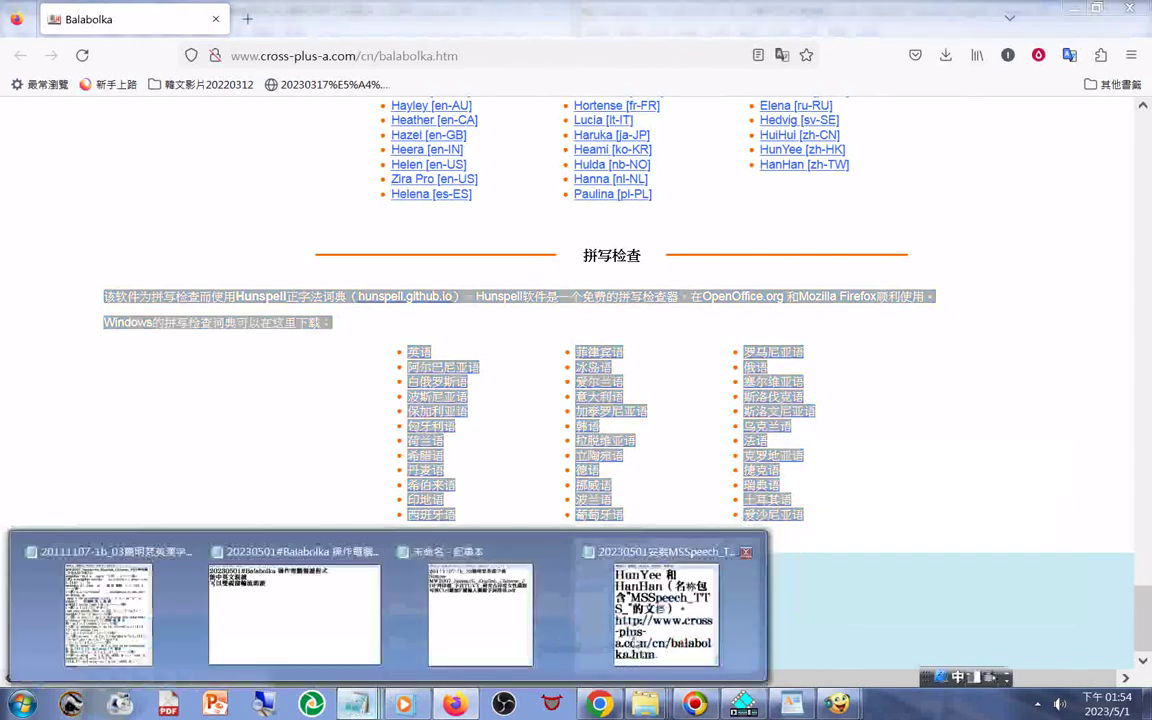
{"action": "left_click", "coordinate": [633, 641]}
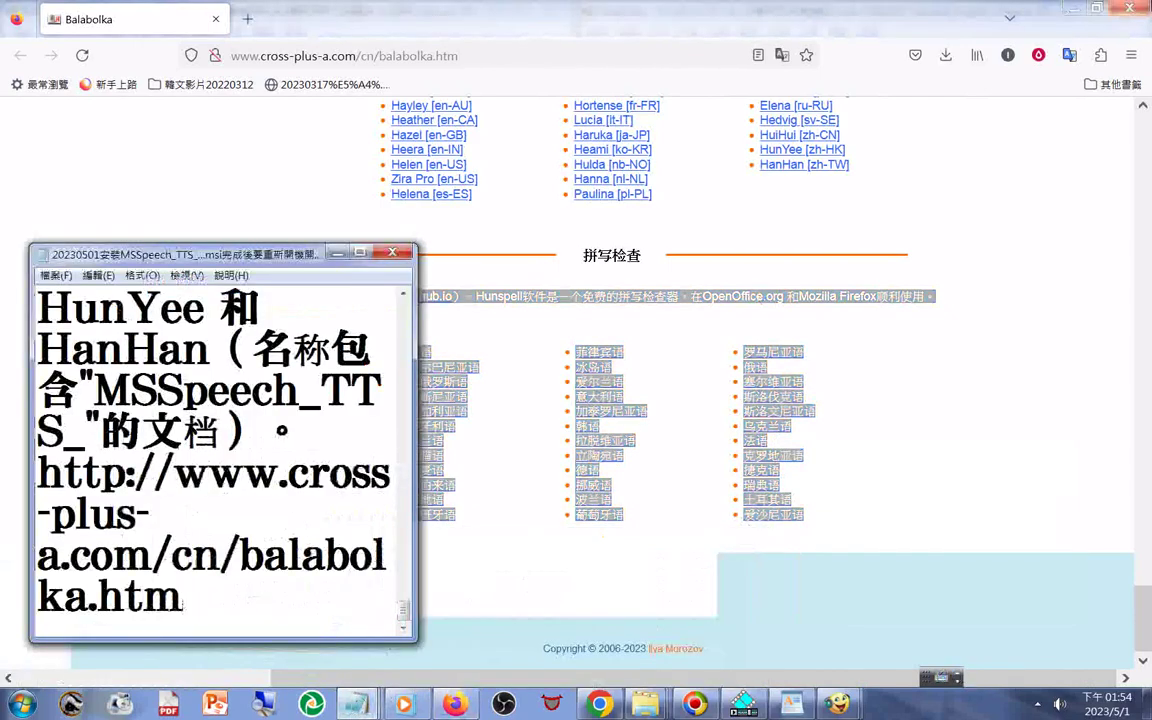
{"action": "key", "text": "Return"}
{"action": "key", "text": "Return"}
{"action": "type", "text": "............"}
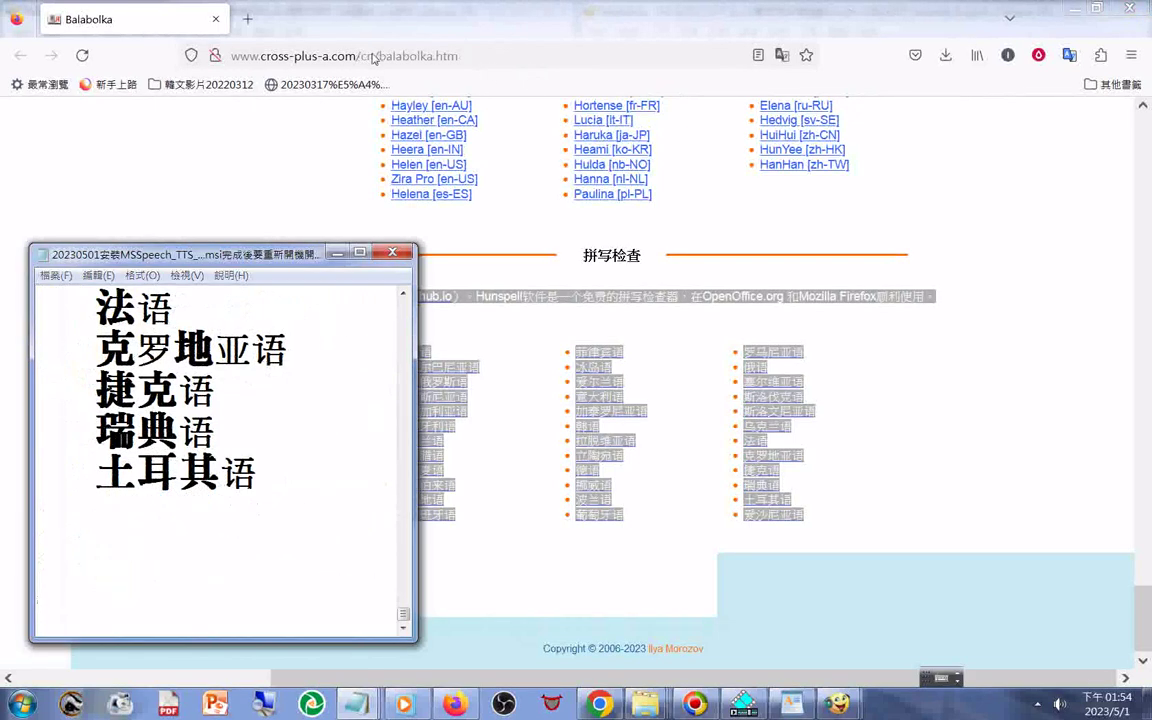
Copy the Balabolka page address from the browser and return to the MSSpeech_TTS note in Notepad
{"action": "left_click", "coordinate": [330, 55]}
{"action": "right_click", "coordinate": [377, 57]}
{"action": "left_click", "coordinate": [429, 120]}
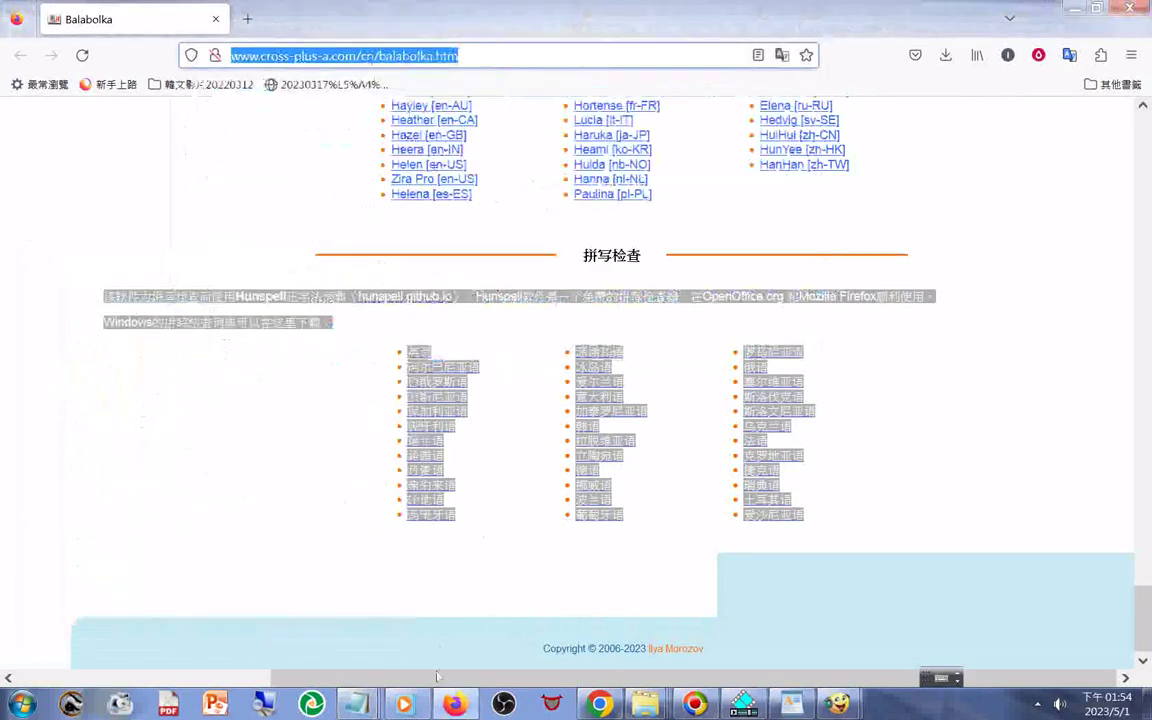
{"action": "left_click", "coordinate": [355, 704]}
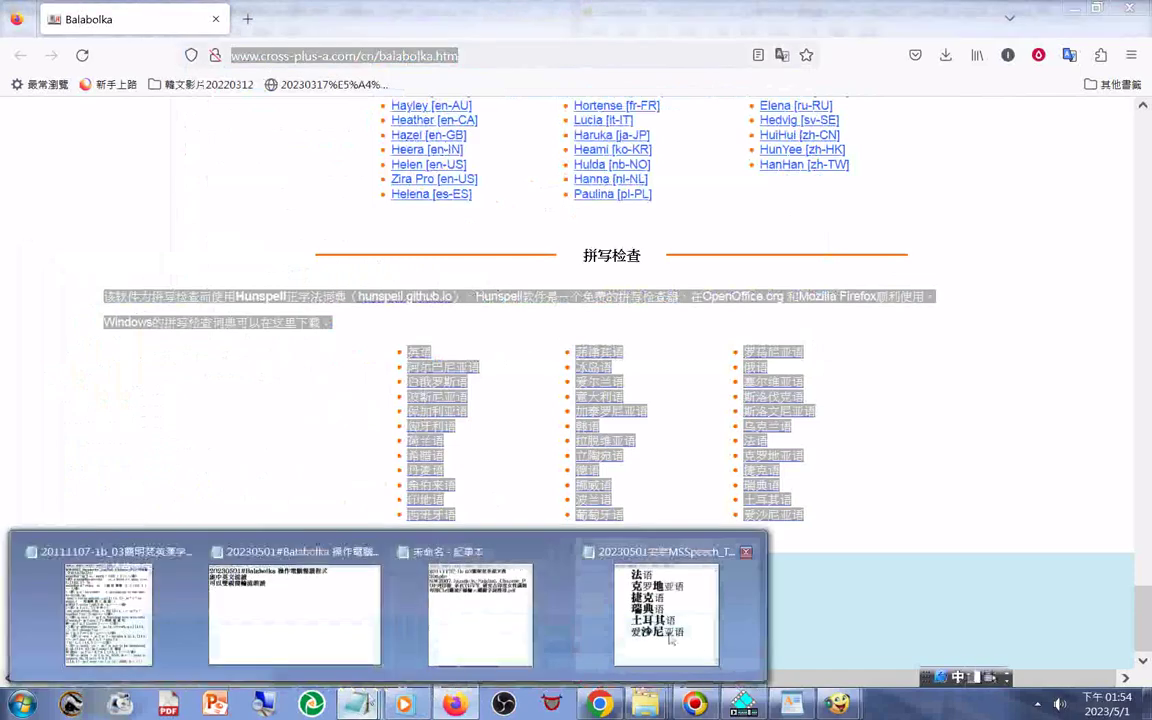
{"action": "left_click", "coordinate": [668, 640]}
Review the pasted dictionary languages from the end of the list upward, highlighting 法语, 乌克兰语 and 韩语
{"action": "scroll", "coordinate": [380, 495], "scroll_direction": "up", "scroll_amount": 1}
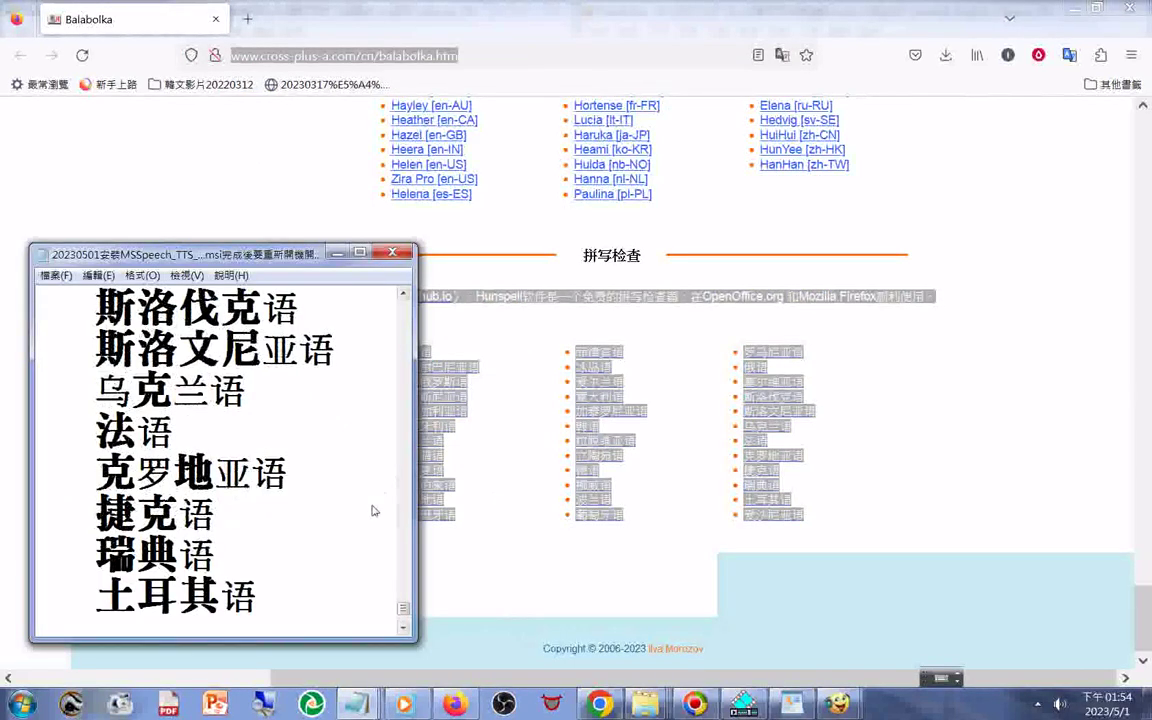
{"action": "left_click_drag", "start_coordinate": [94, 412], "coordinate": [173, 455]}
{"action": "scroll", "coordinate": [284, 466], "scroll_direction": "up", "scroll_amount": 1}
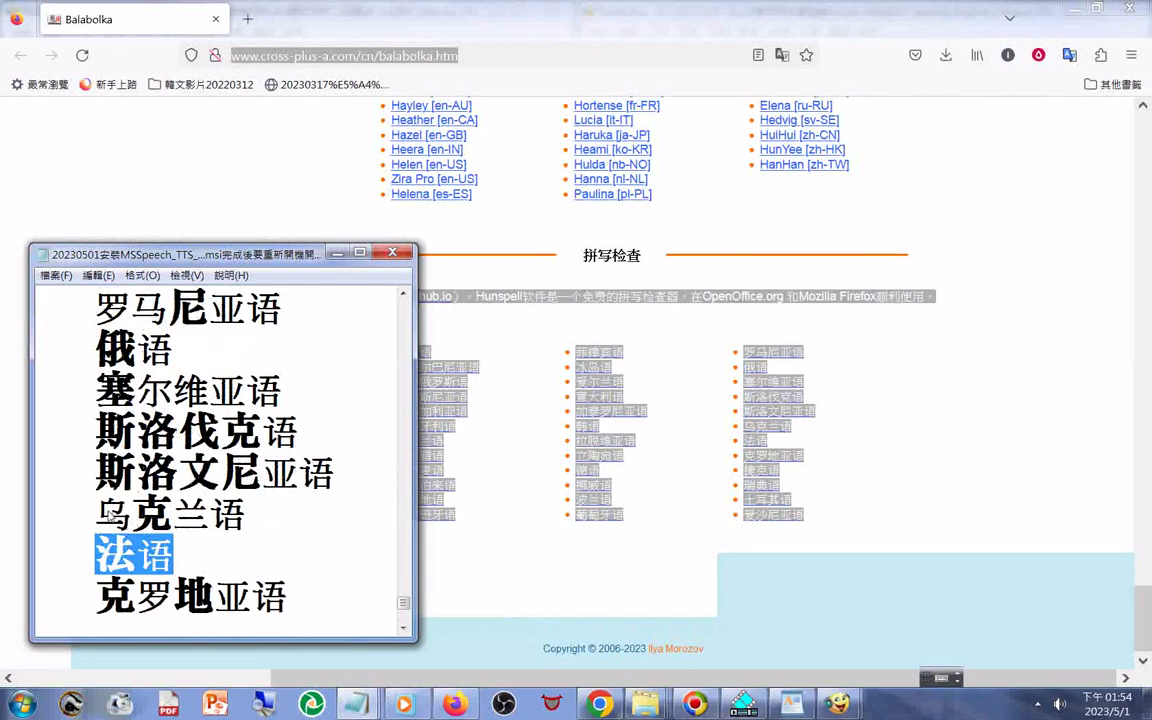
{"action": "left_click_drag", "start_coordinate": [97, 500], "coordinate": [242, 541]}
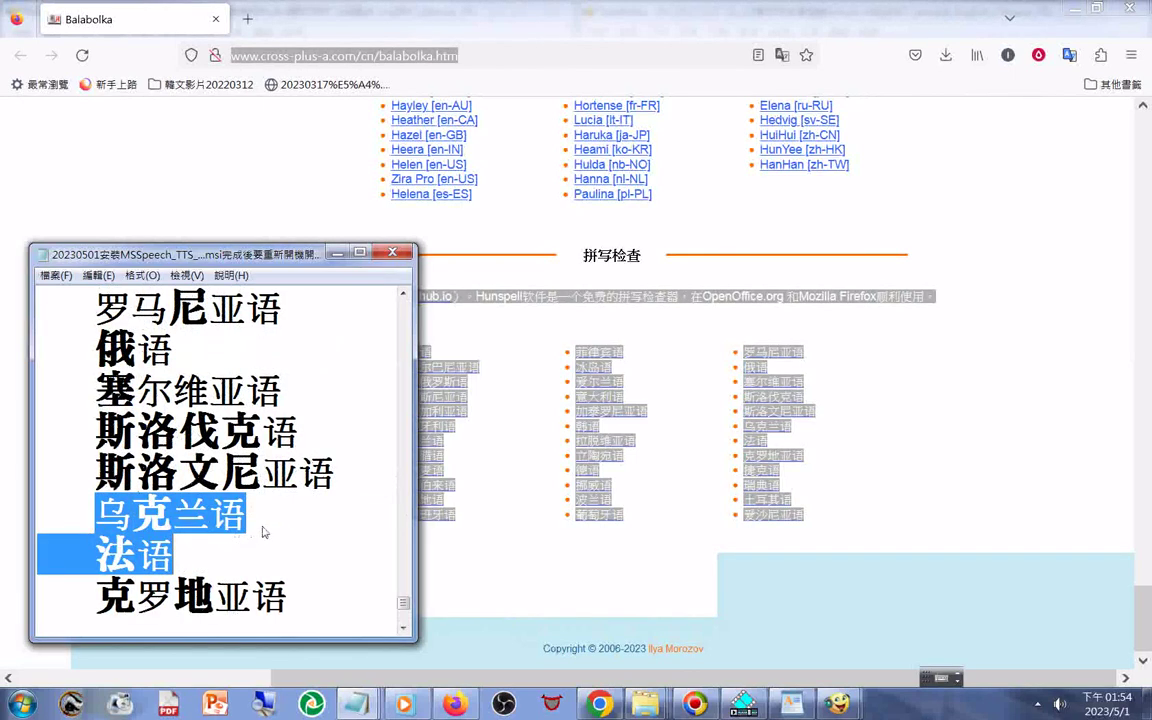
{"action": "scroll", "coordinate": [250, 530], "scroll_direction": "up", "scroll_amount": 2}
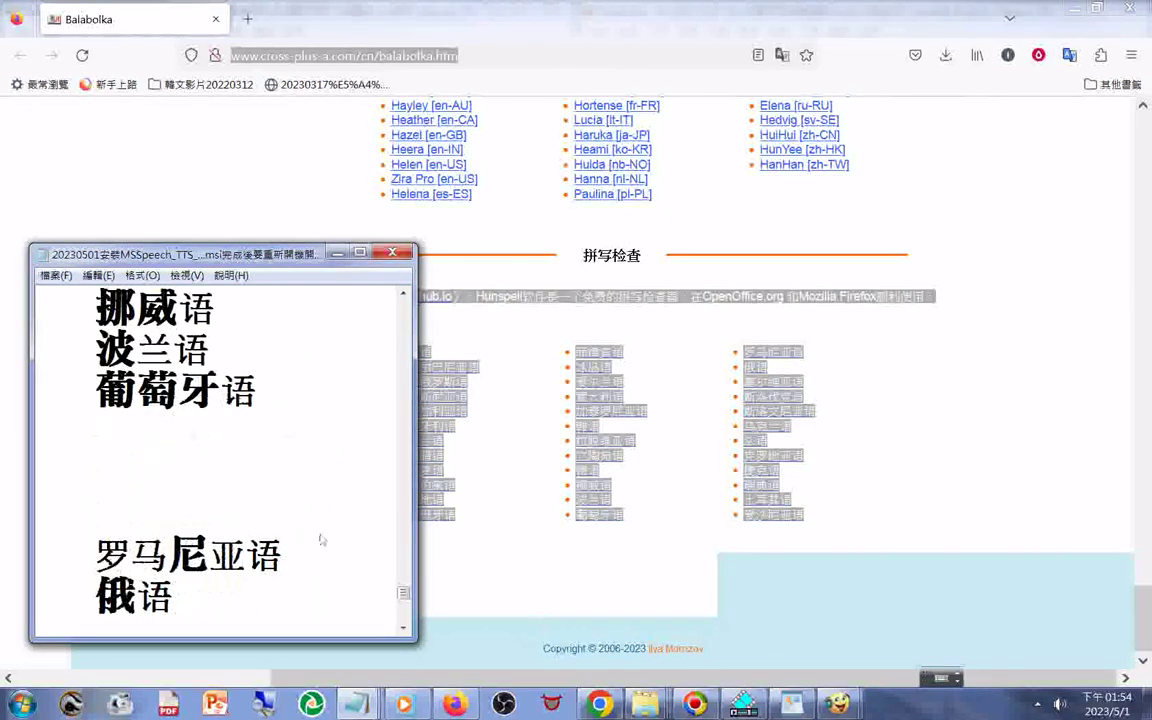
{"action": "scroll", "coordinate": [321, 538], "scroll_direction": "up", "scroll_amount": 1}
{"action": "scroll", "coordinate": [283, 518], "scroll_direction": "up", "scroll_amount": 1}
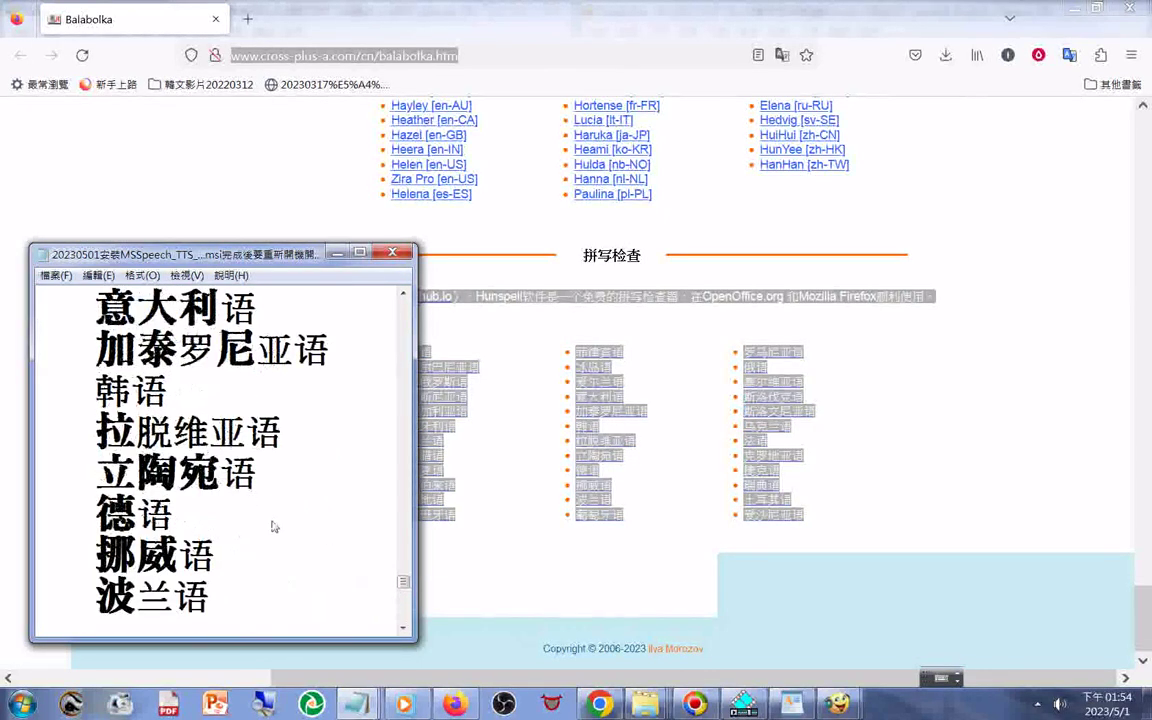
{"action": "left_click_drag", "start_coordinate": [196, 511], "coordinate": [86, 510]}
{"action": "scroll", "coordinate": [252, 507], "scroll_direction": "up", "scroll_amount": 1}
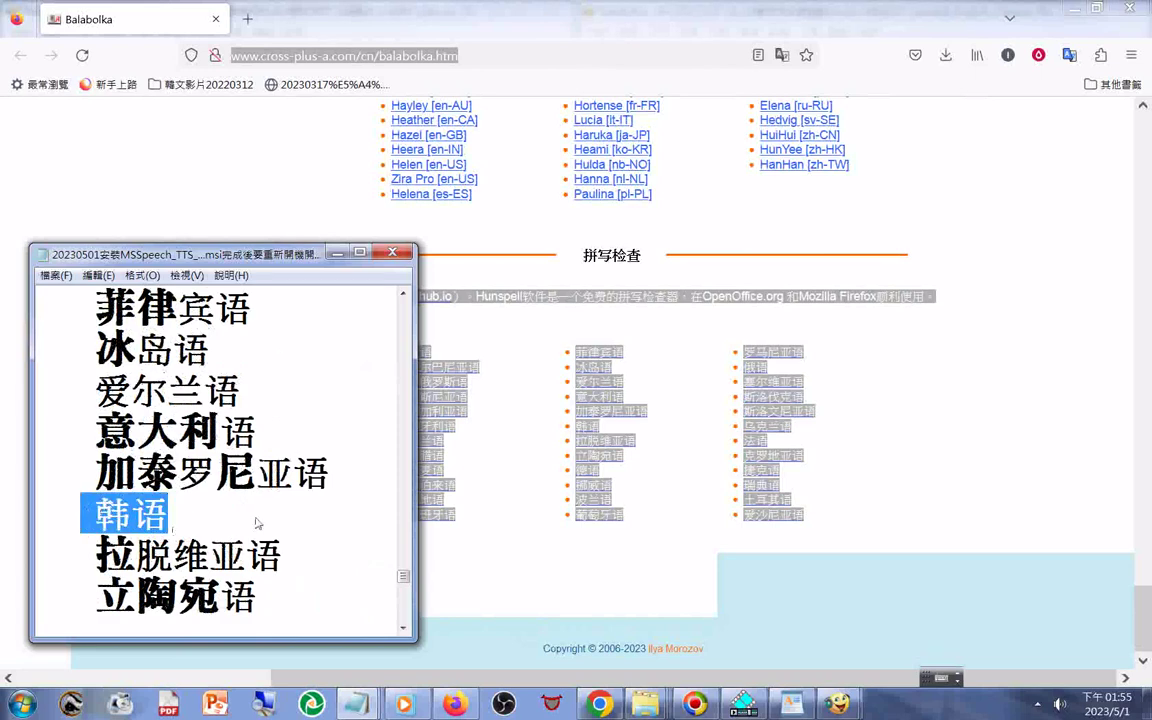
{"action": "scroll", "coordinate": [257, 522], "scroll_direction": "up", "scroll_amount": 1}
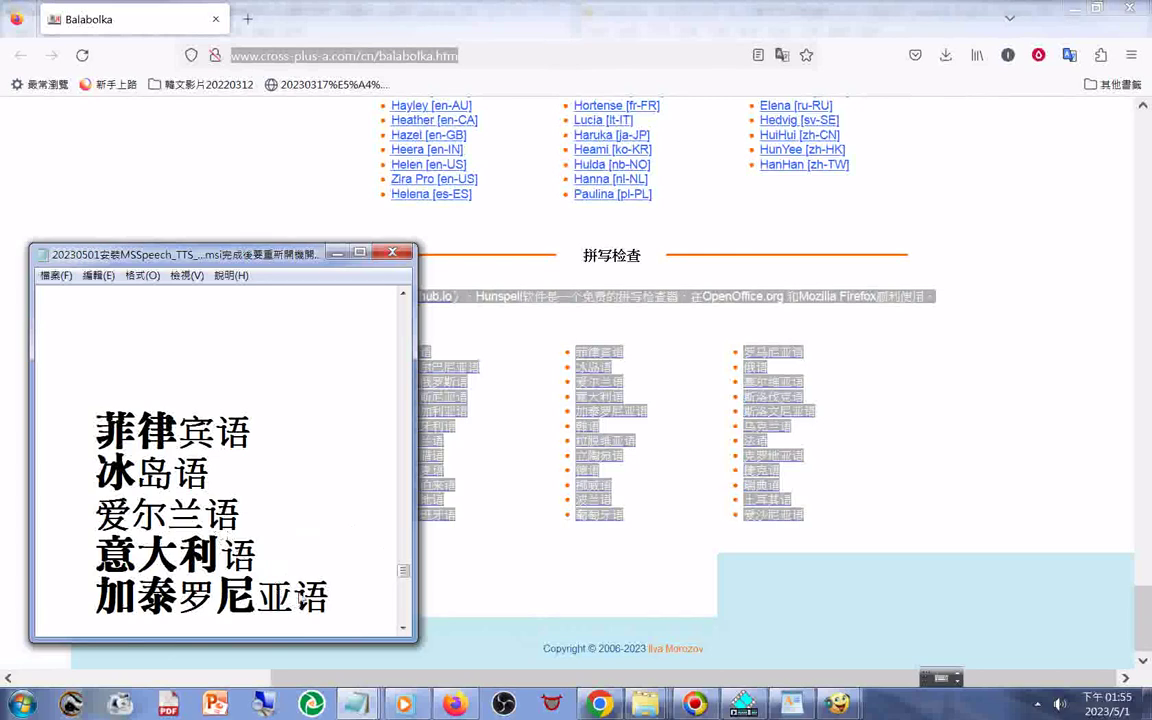
Review the first block of pasted dictionary languages, highlighting 西班牙语, 印地语, 荷兰语 and 英语
{"action": "scroll", "coordinate": [290, 557], "scroll_direction": "up", "scroll_amount": 2}
{"action": "left_click_drag", "start_coordinate": [257, 400], "coordinate": [95, 404]}
{"action": "scroll", "coordinate": [326, 488], "scroll_direction": "up", "scroll_amount": 2}
{"action": "scroll", "coordinate": [300, 495], "scroll_direction": "down", "scroll_amount": 1}
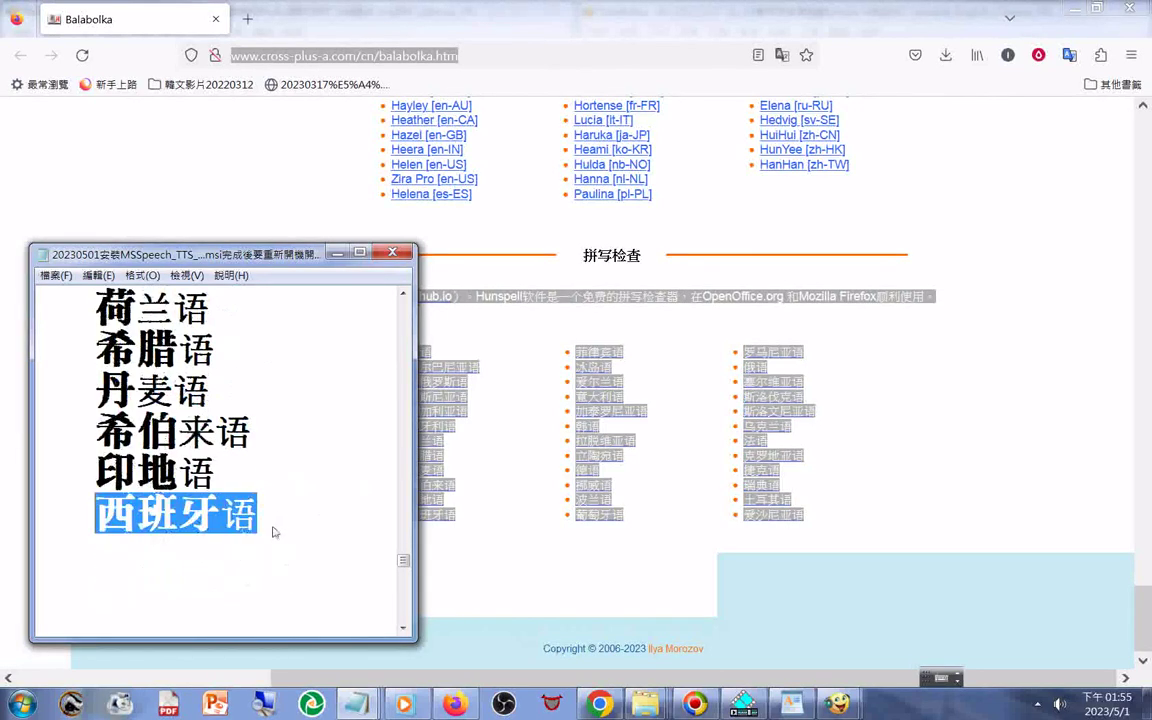
{"action": "left_click_drag", "start_coordinate": [233, 484], "coordinate": [107, 478]}
{"action": "scroll", "coordinate": [349, 462], "scroll_direction": "up", "scroll_amount": 1}
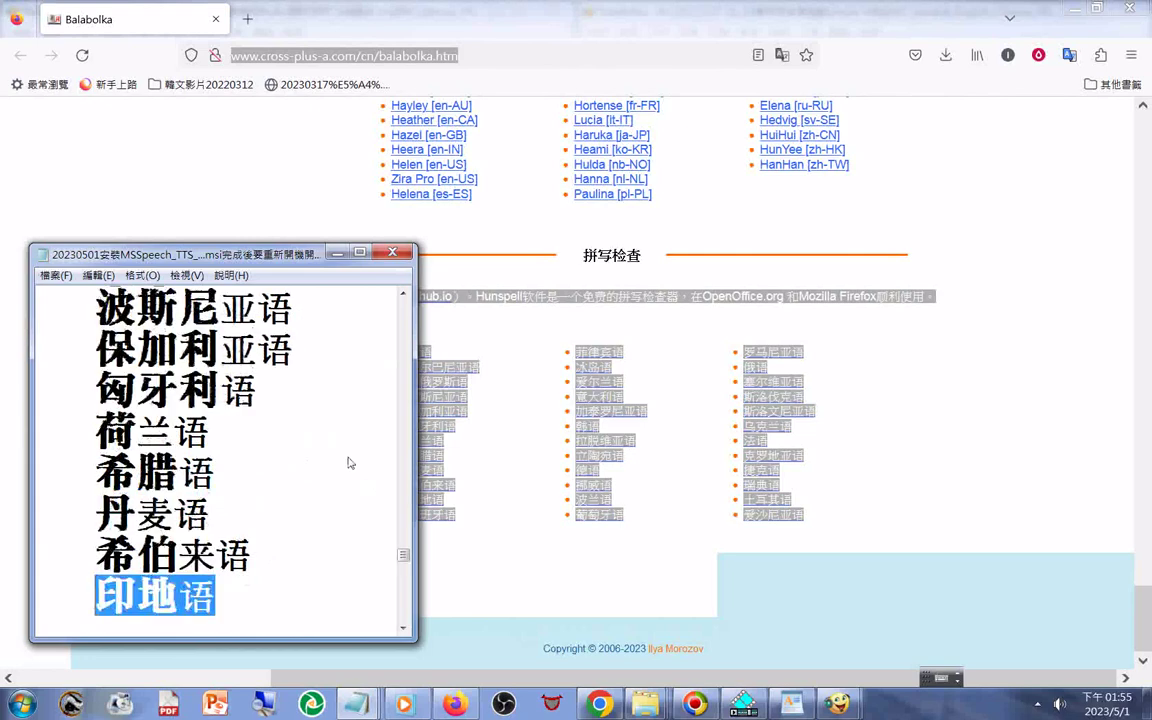
{"action": "left_click_drag", "start_coordinate": [249, 440], "coordinate": [88, 430]}
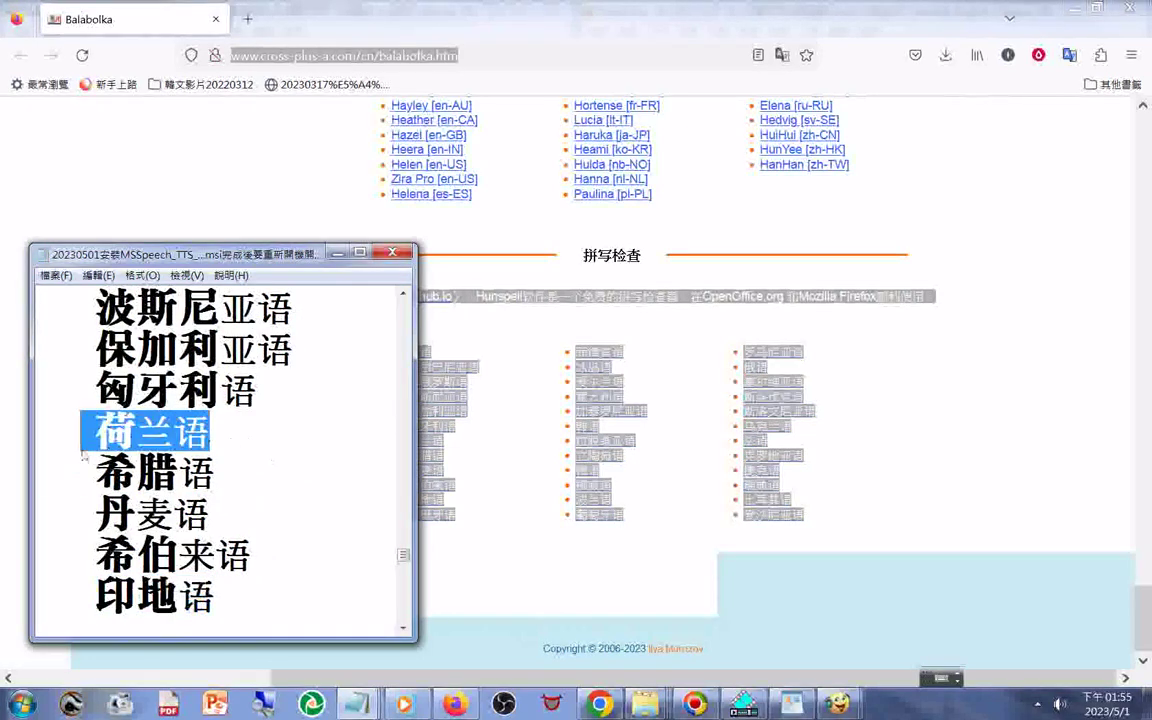
{"action": "scroll", "coordinate": [300, 465], "scroll_direction": "up", "scroll_amount": 1}
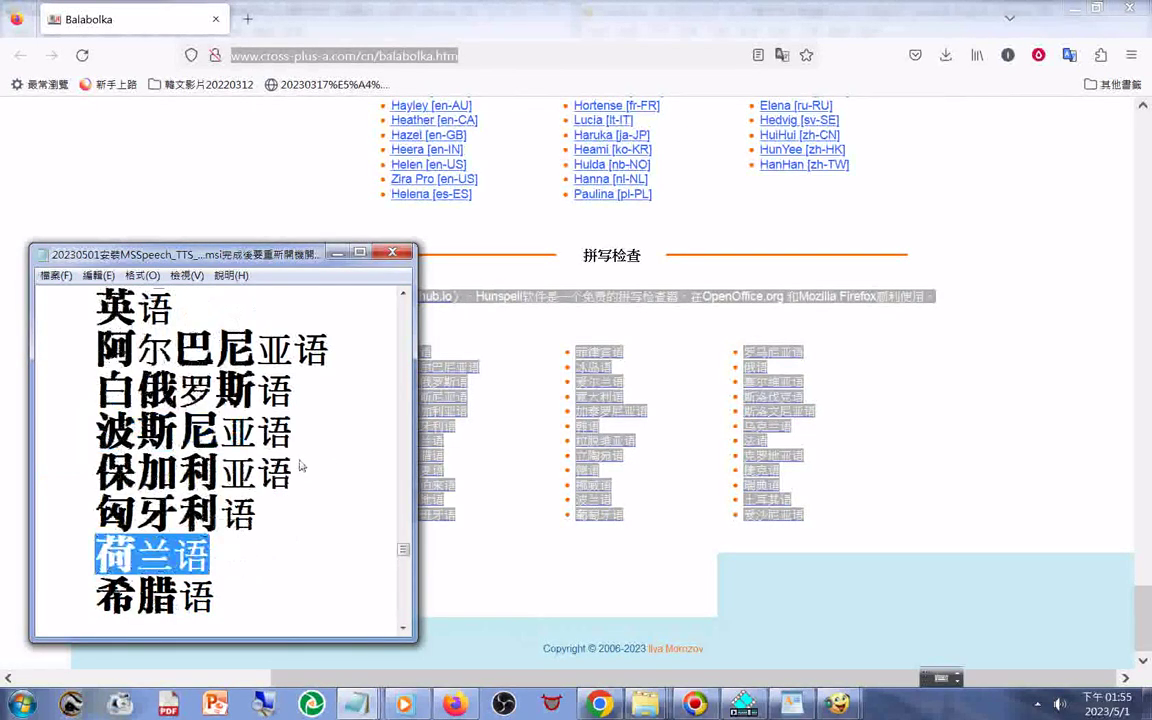
{"action": "scroll", "coordinate": [300, 465], "scroll_direction": "up", "scroll_amount": 1}
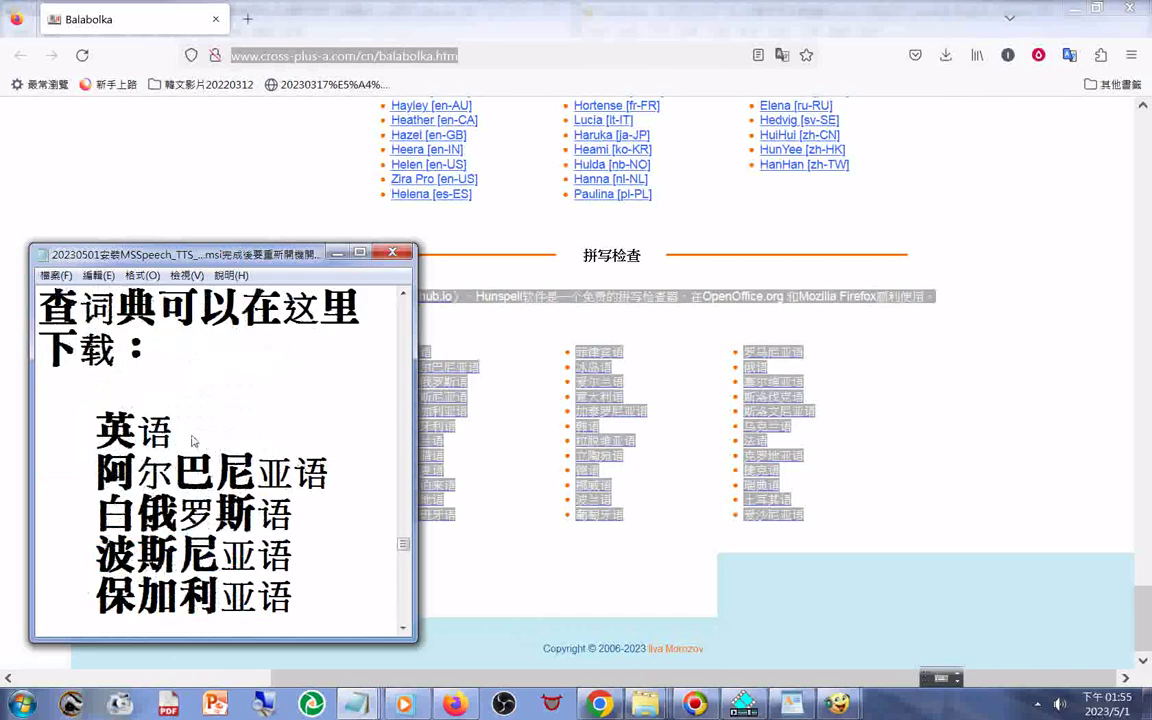
{"action": "left_click_drag", "start_coordinate": [176, 430], "coordinate": [90, 430]}
Paste the copied page address at the end of the note, below 爱沙尼亚语, and save the note
{"action": "scroll", "coordinate": [273, 512], "scroll_direction": "down", "scroll_amount": 12}
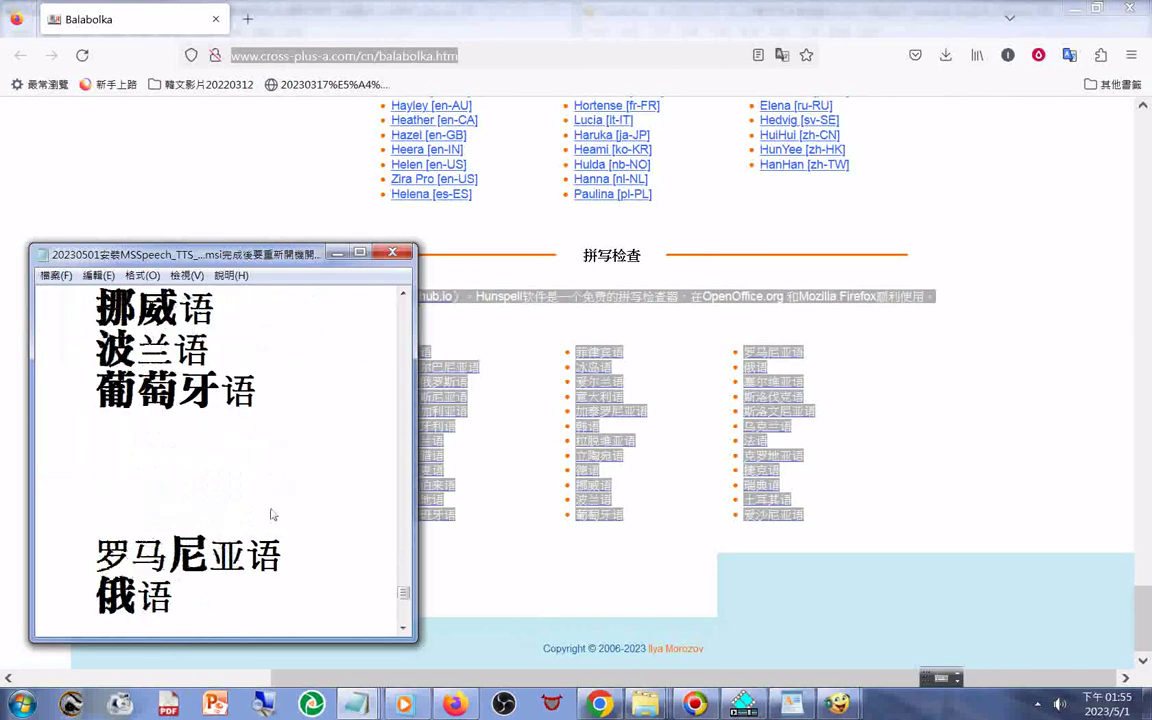
{"action": "left_click", "coordinate": [155, 608]}
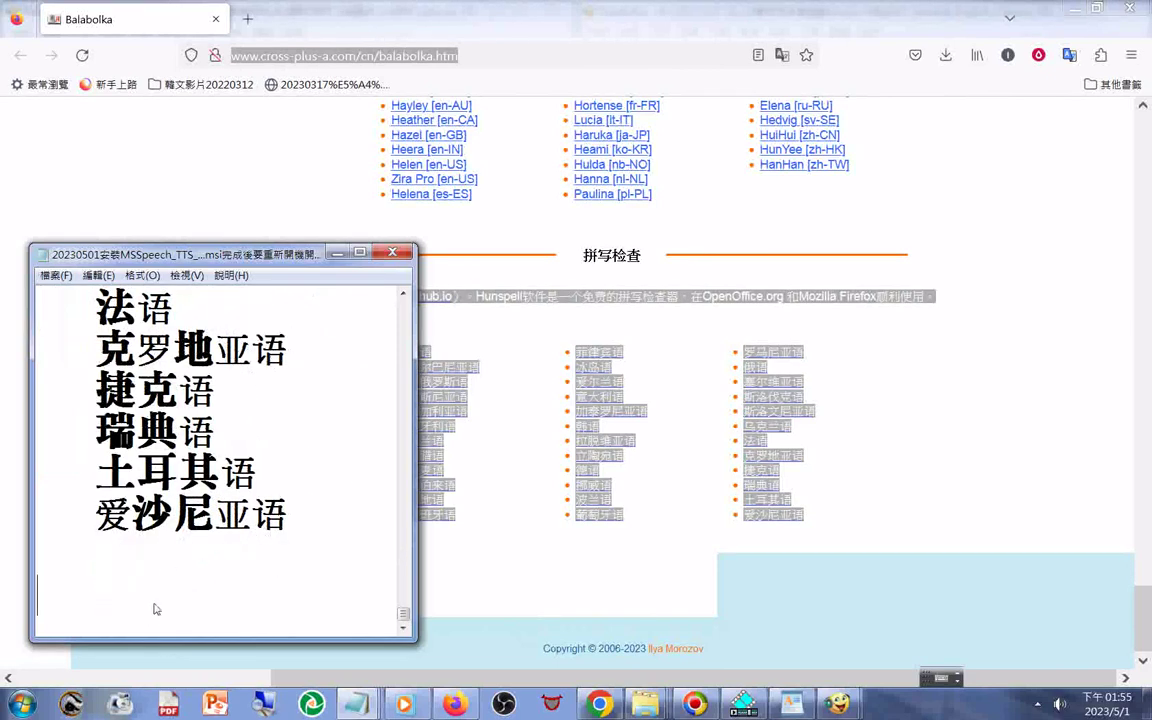
{"action": "right_click", "coordinate": [190, 604]}
{"action": "left_click", "coordinate": [224, 458]}
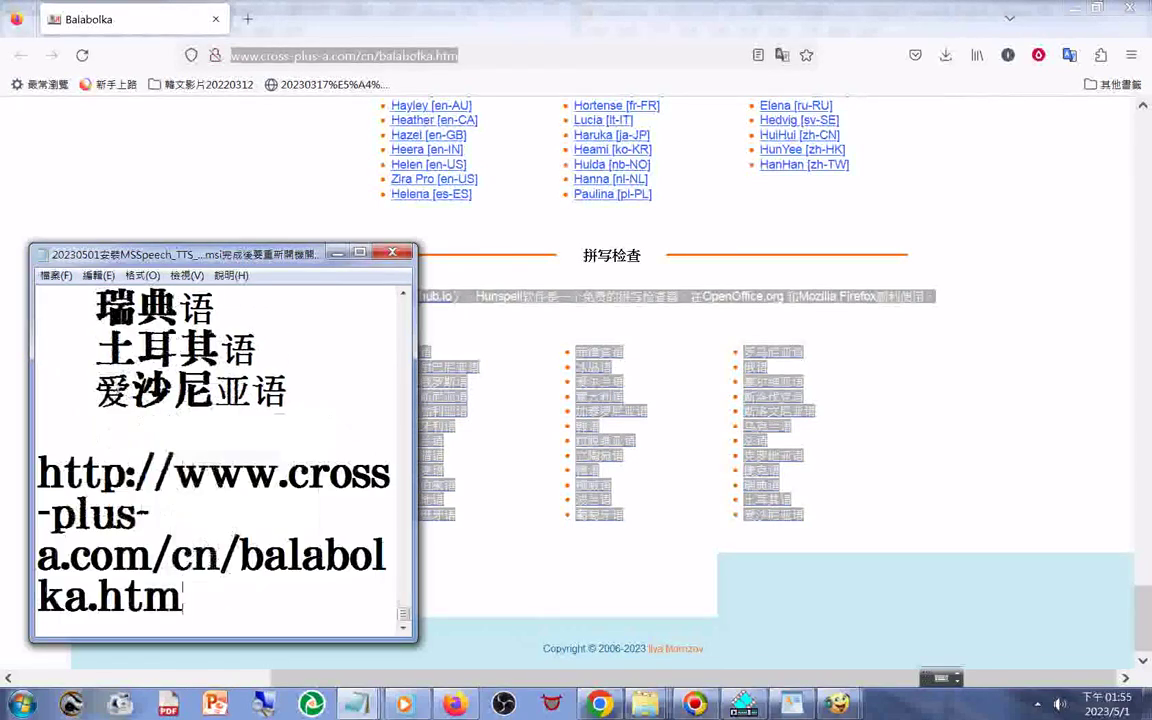
{"action": "left_click", "coordinate": [57, 276]}
Return to the browser page and download the English (英语) Hunspell dictionary, hunspell_English.zip
{"action": "left_click", "coordinate": [572, 338]}
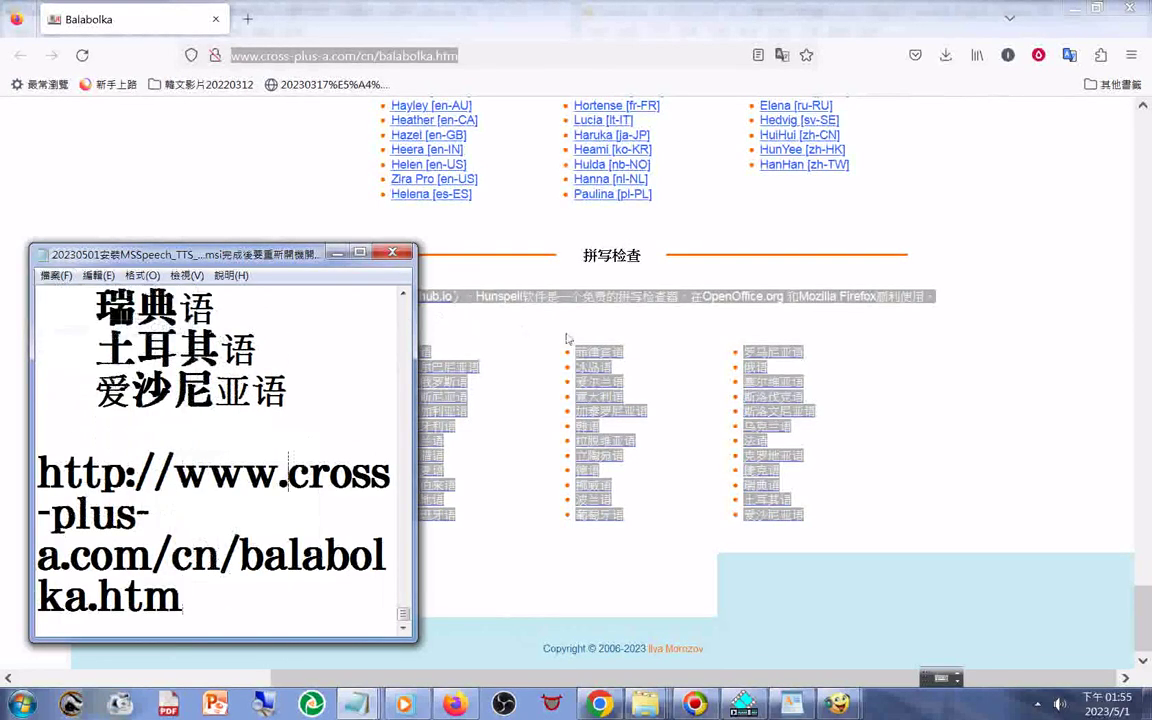
{"action": "left_click", "coordinate": [446, 297]}
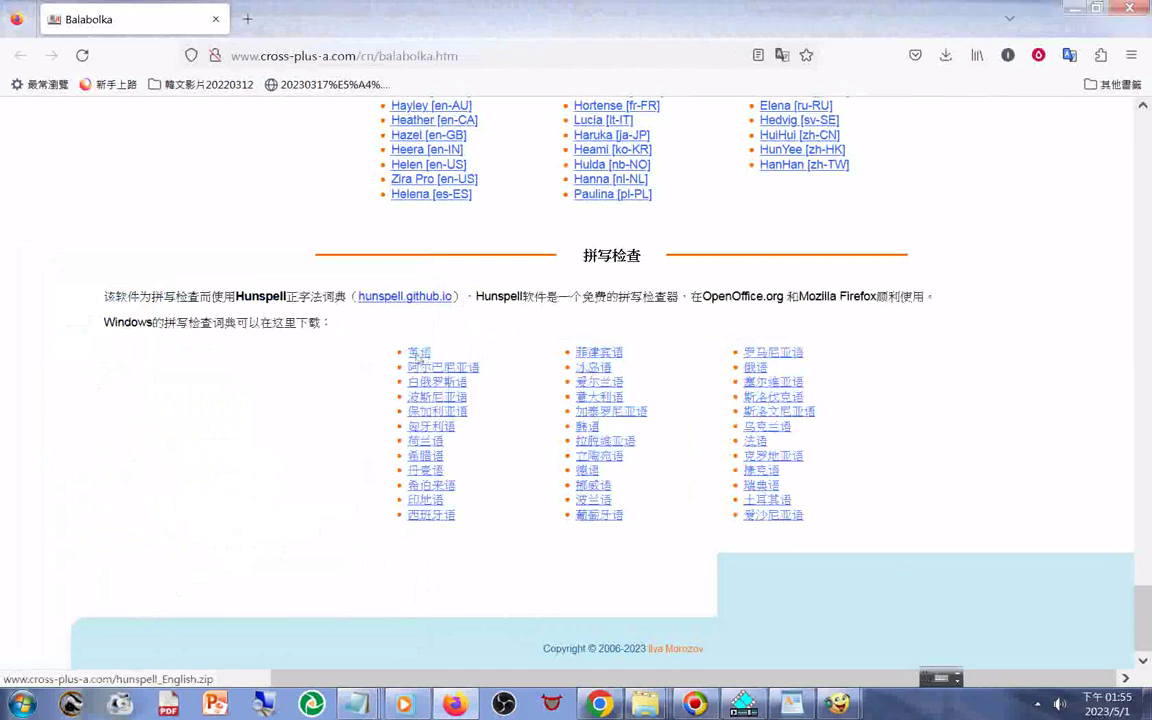
{"action": "left_click", "coordinate": [418, 353]}
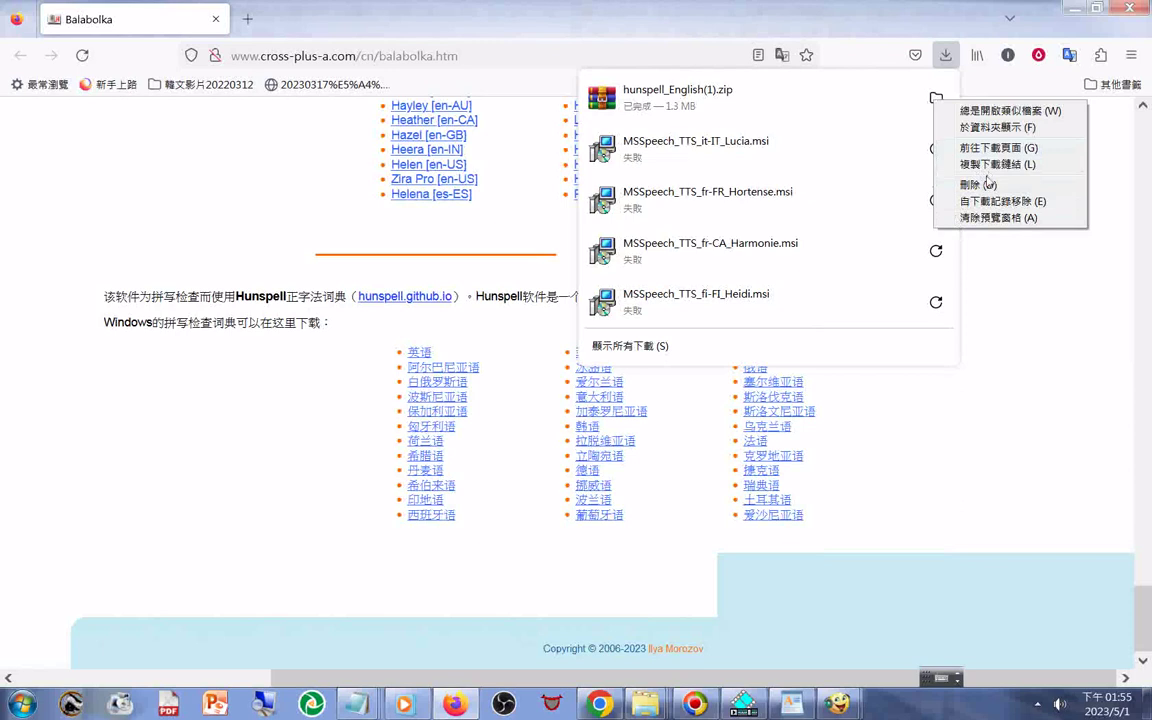
Open the download page of hunspell_English(1).zip and show the downloaded file in its folder
{"action": "left_click", "coordinate": [998, 148]}
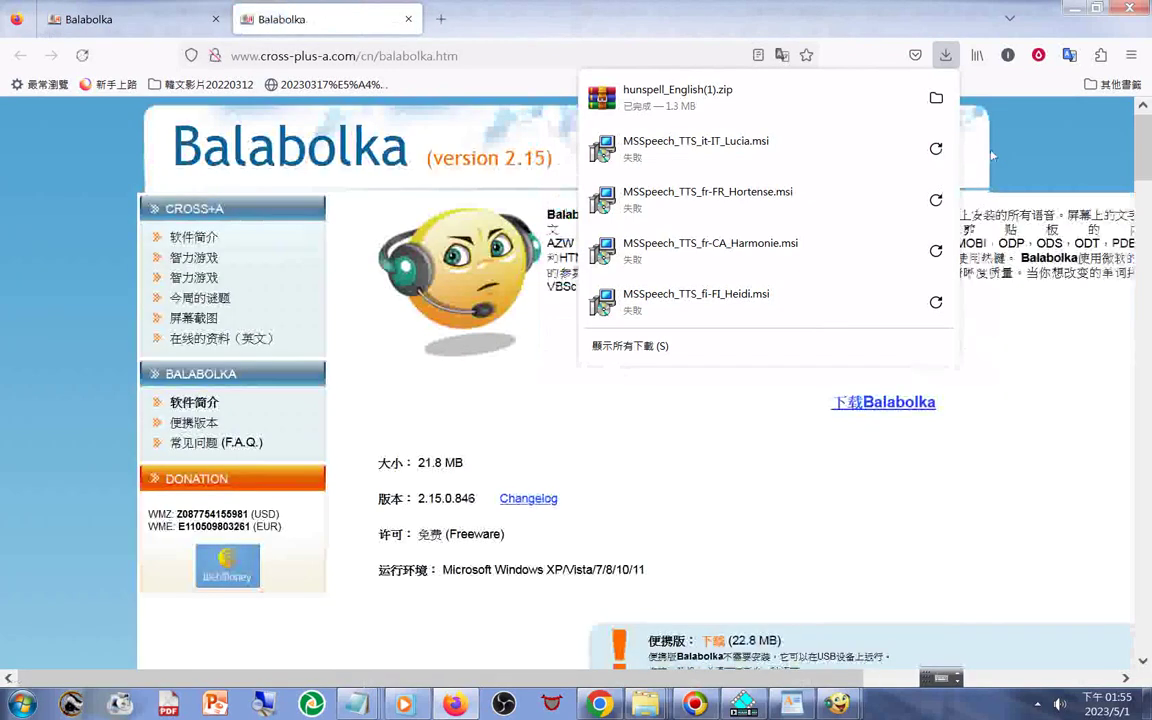
{"action": "left_click", "coordinate": [942, 108]}
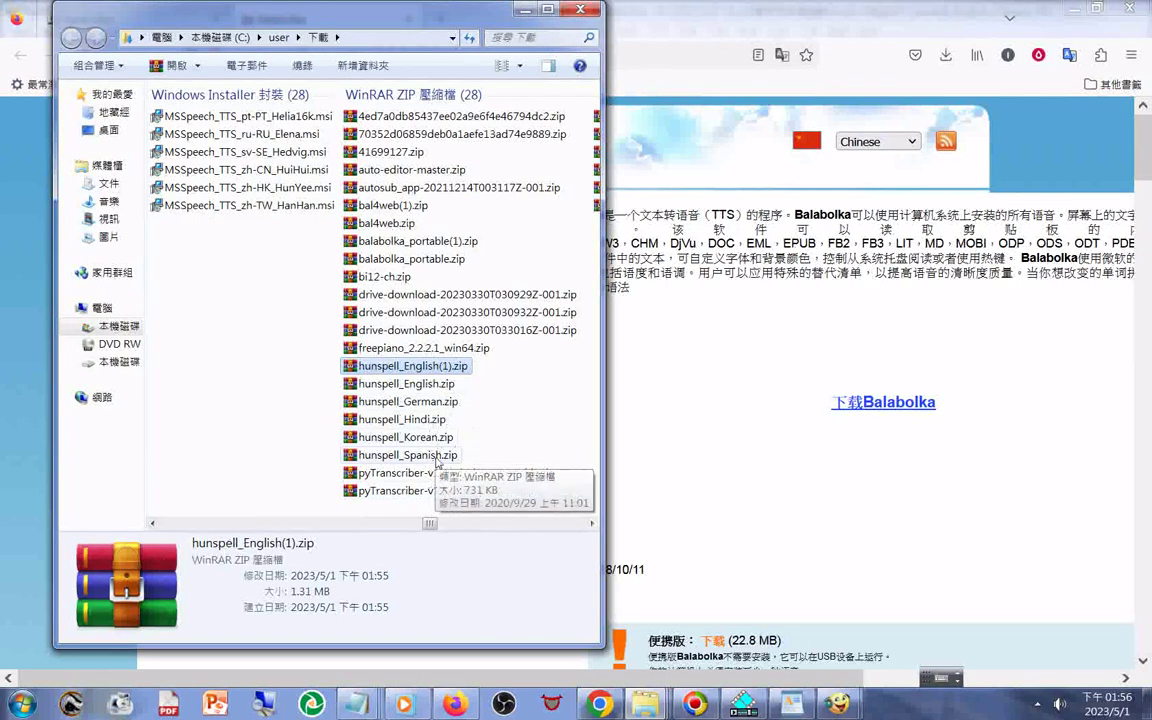
Copy all the hunspell archives from hunspell_English(1).zip through hunspell_Spanish.zip in the downloads folder
{"action": "left_click", "coordinate": [437, 457], "text": "shift"}
{"action": "right_click", "coordinate": [437, 460]}
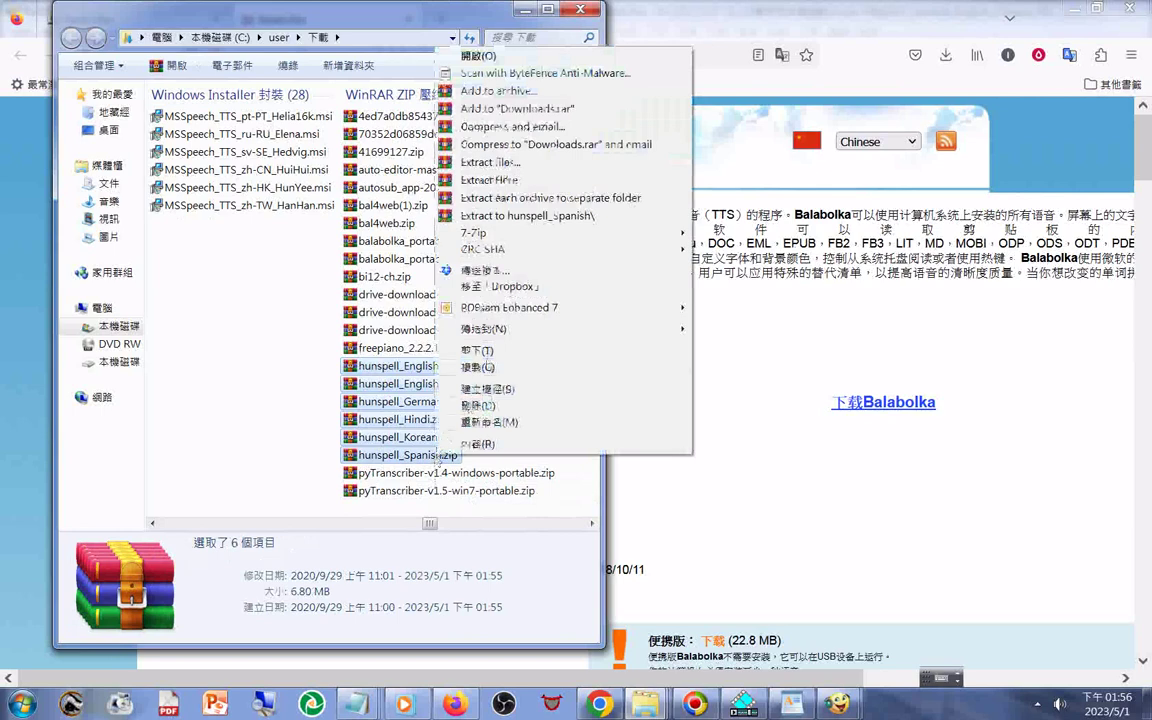
{"action": "left_click", "coordinate": [474, 366]}
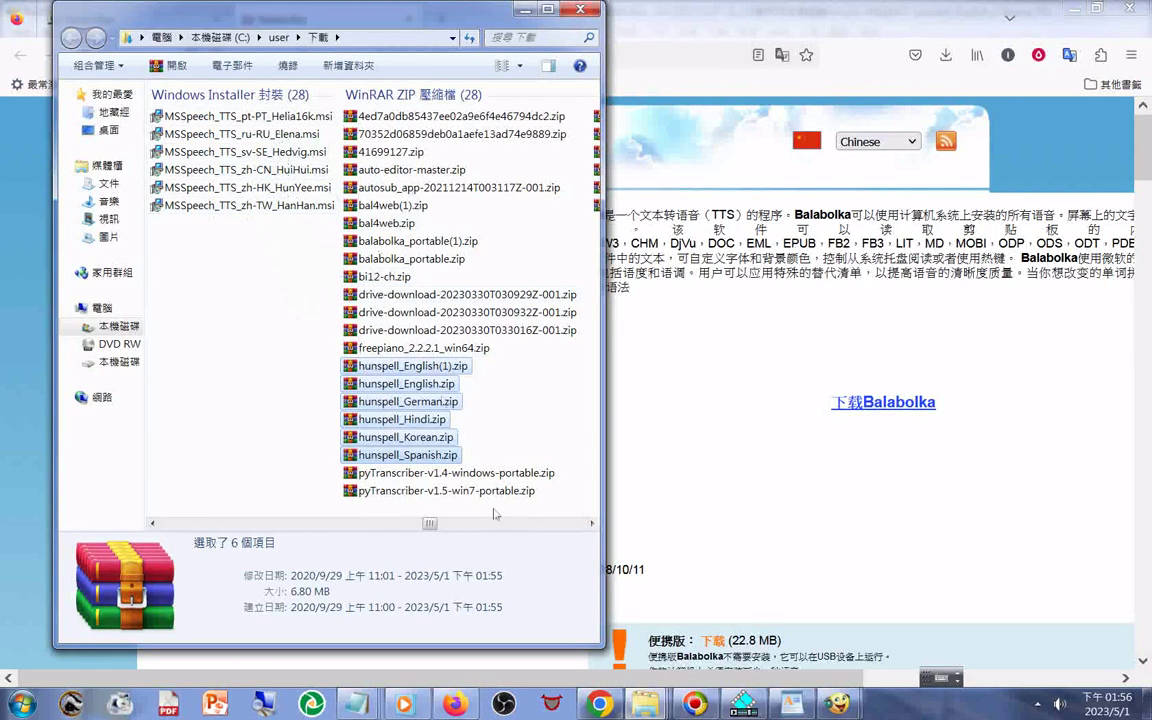
Paste the copied hunspell archives into the MSSpeech_TTS voice installer folder on drive H
{"action": "mouse_move", "coordinate": [646, 704]}
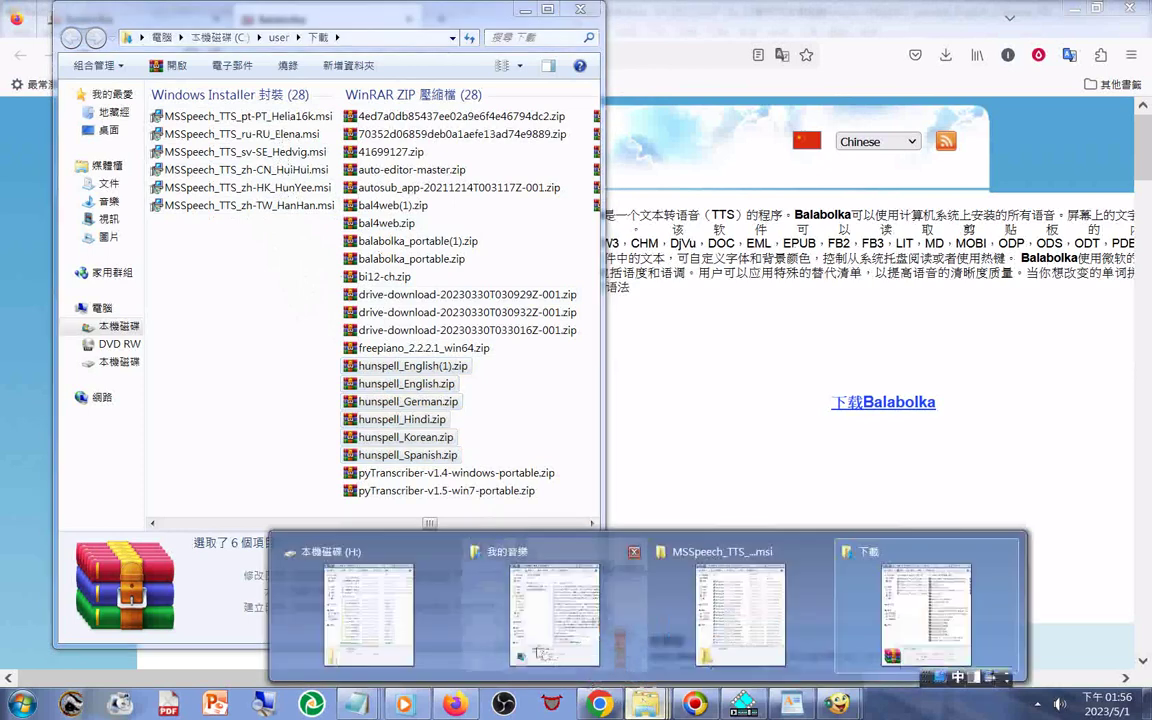
{"action": "left_click", "coordinate": [740, 612]}
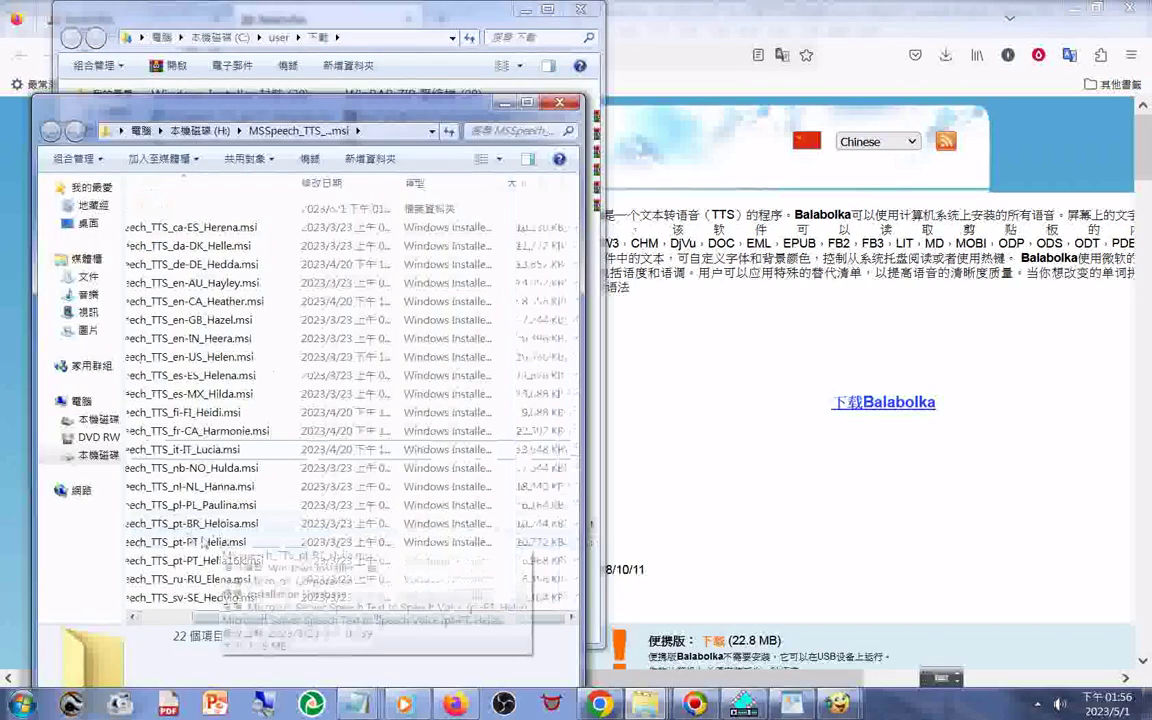
{"action": "scroll", "coordinate": [225, 590], "scroll_direction": "left", "scroll_amount": 2}
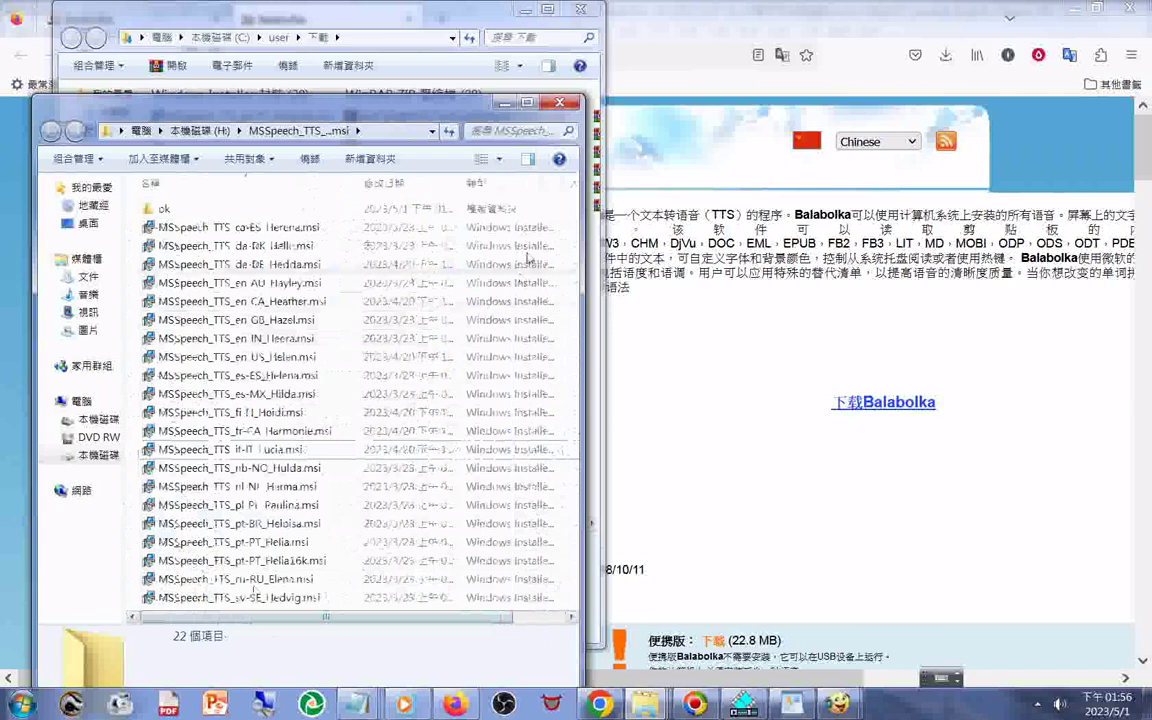
{"action": "right_click", "coordinate": [128, 588]}
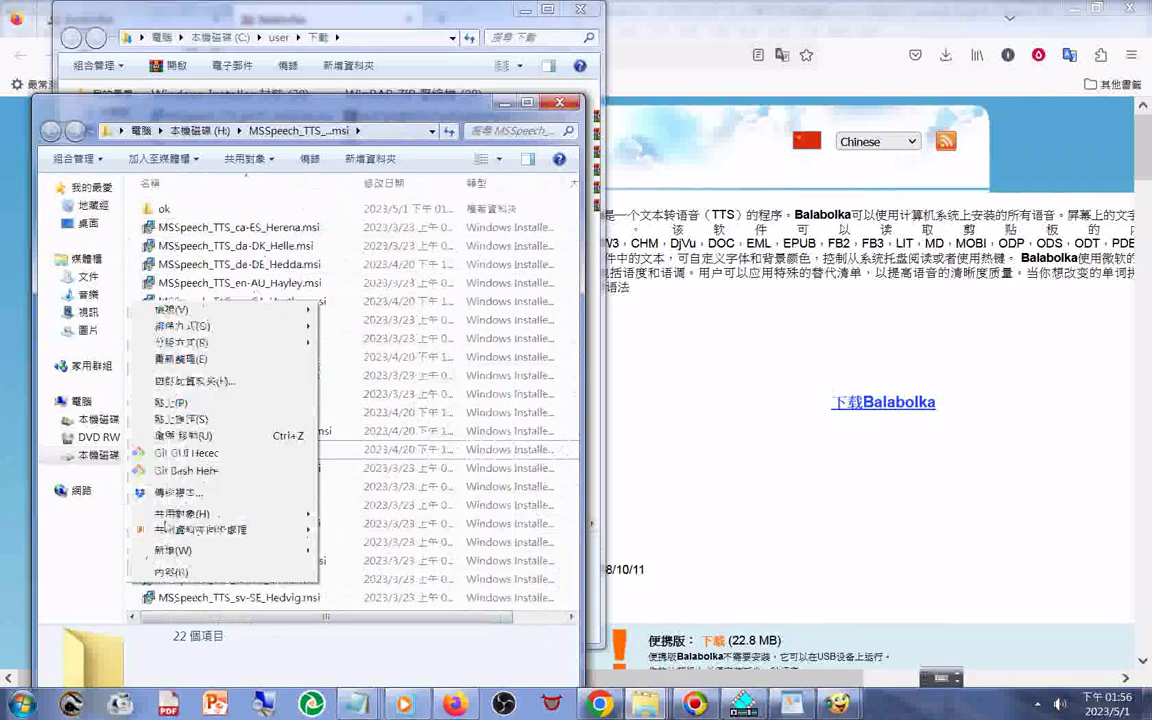
{"action": "left_click", "coordinate": [171, 403]}
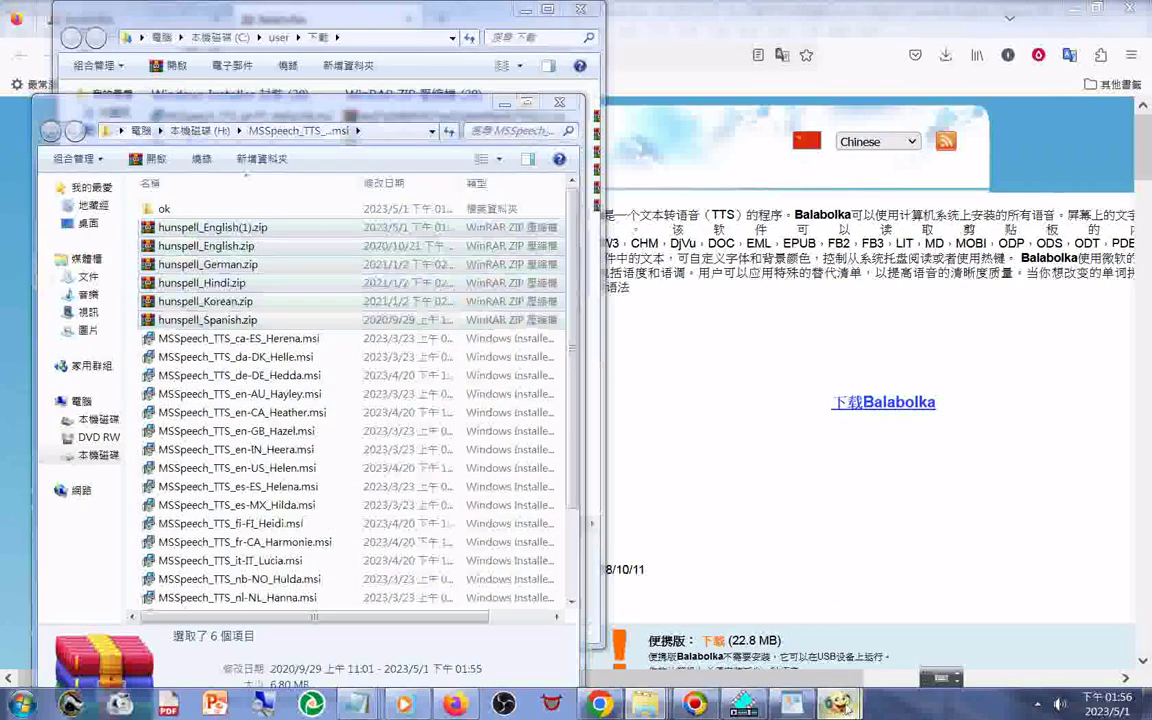
Return to the browser page and copy the 拼写检查 description from "Hunspell正字法词典" through "Mozilla Firefox顺利使用"
{"action": "left_click", "coordinate": [837, 704]}
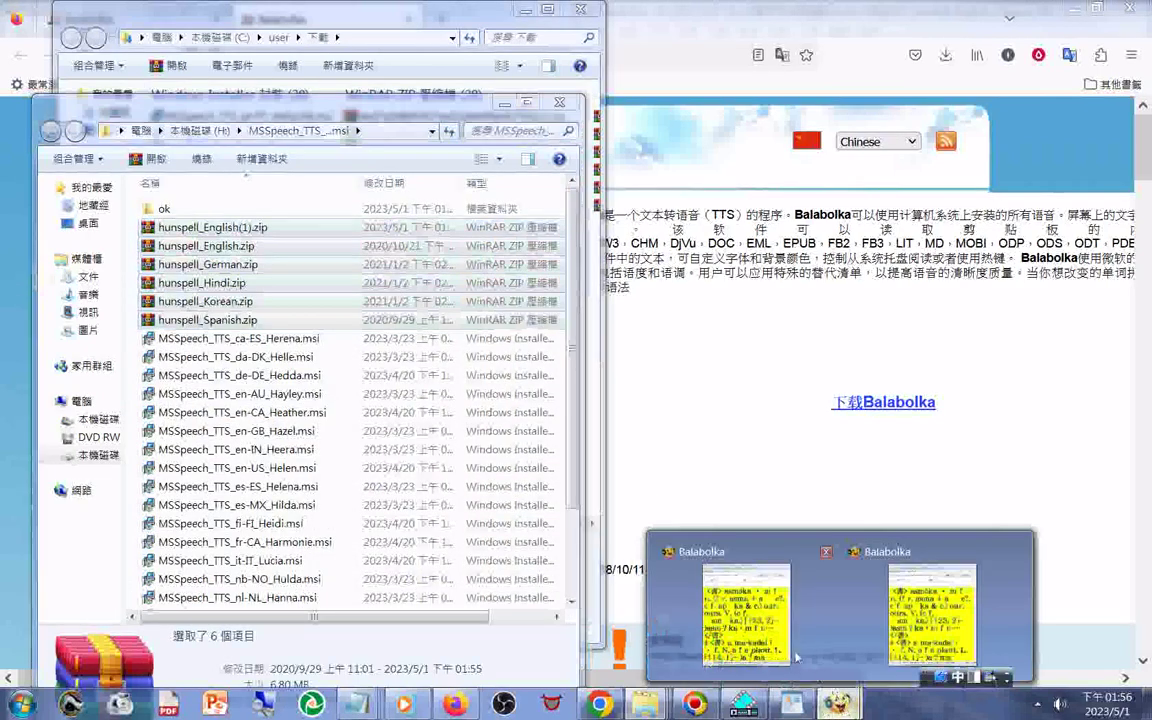
{"action": "left_click", "coordinate": [772, 390]}
{"action": "scroll", "coordinate": [873, 438], "scroll_direction": "down", "scroll_amount": 3}
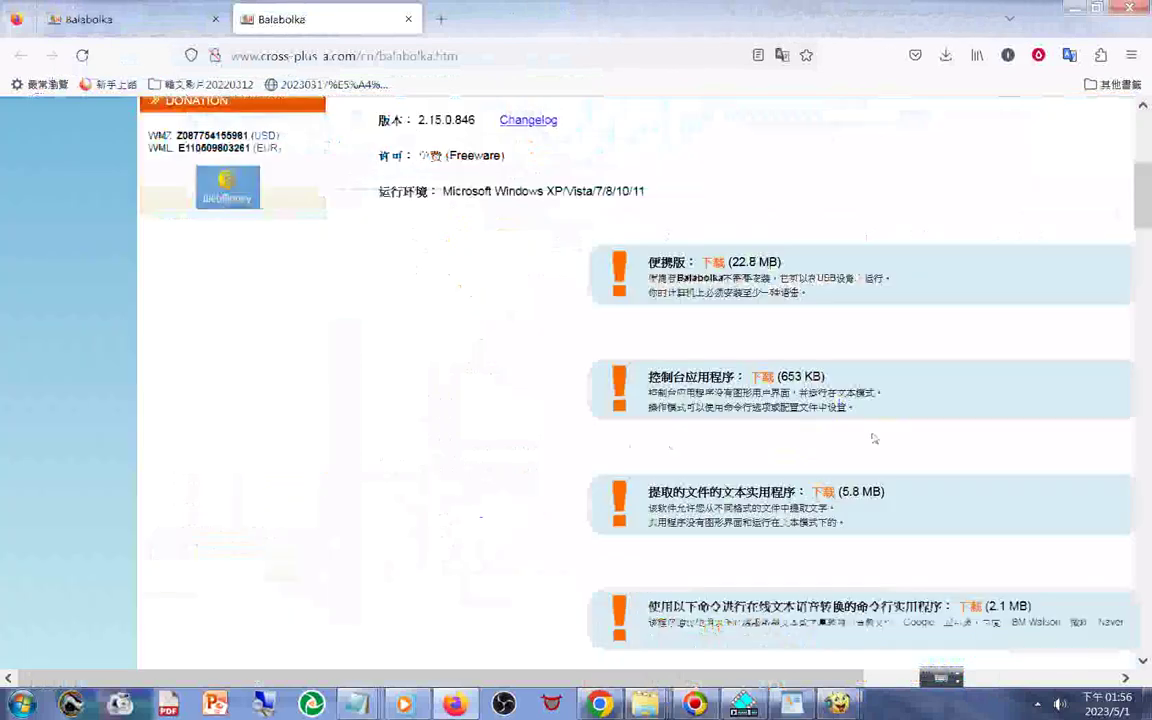
{"action": "scroll", "coordinate": [873, 438], "scroll_direction": "down", "scroll_amount": 10}
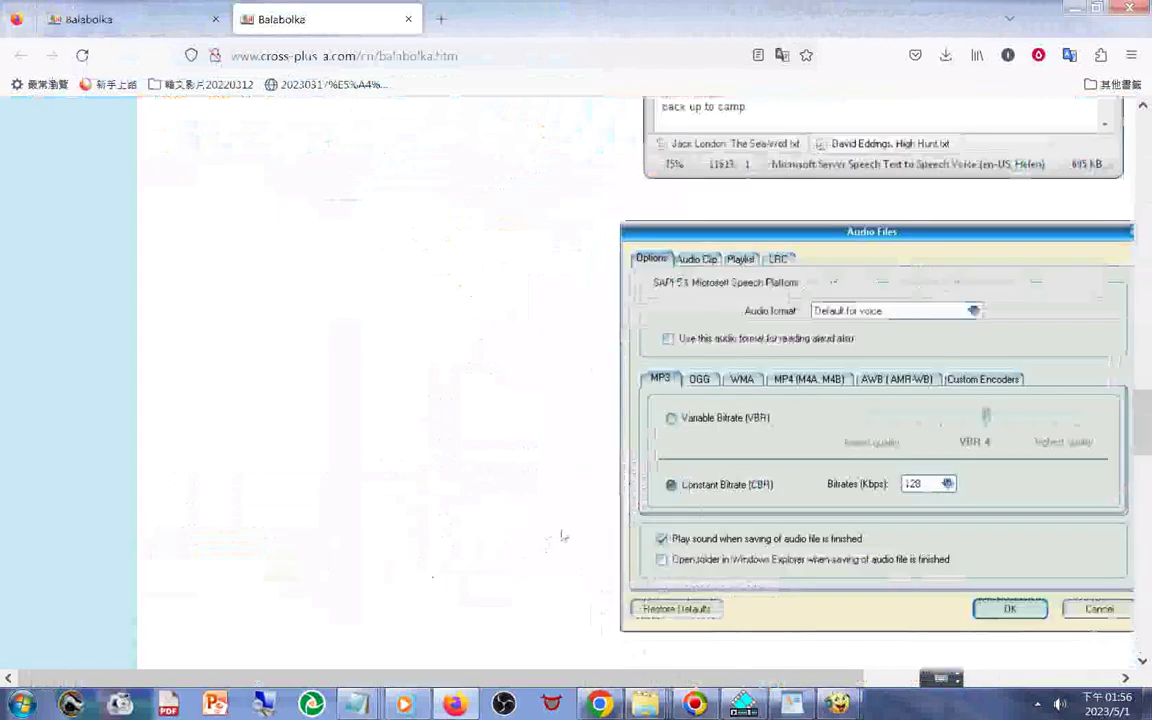
{"action": "scroll", "coordinate": [655, 466], "scroll_direction": "down", "scroll_amount": 5}
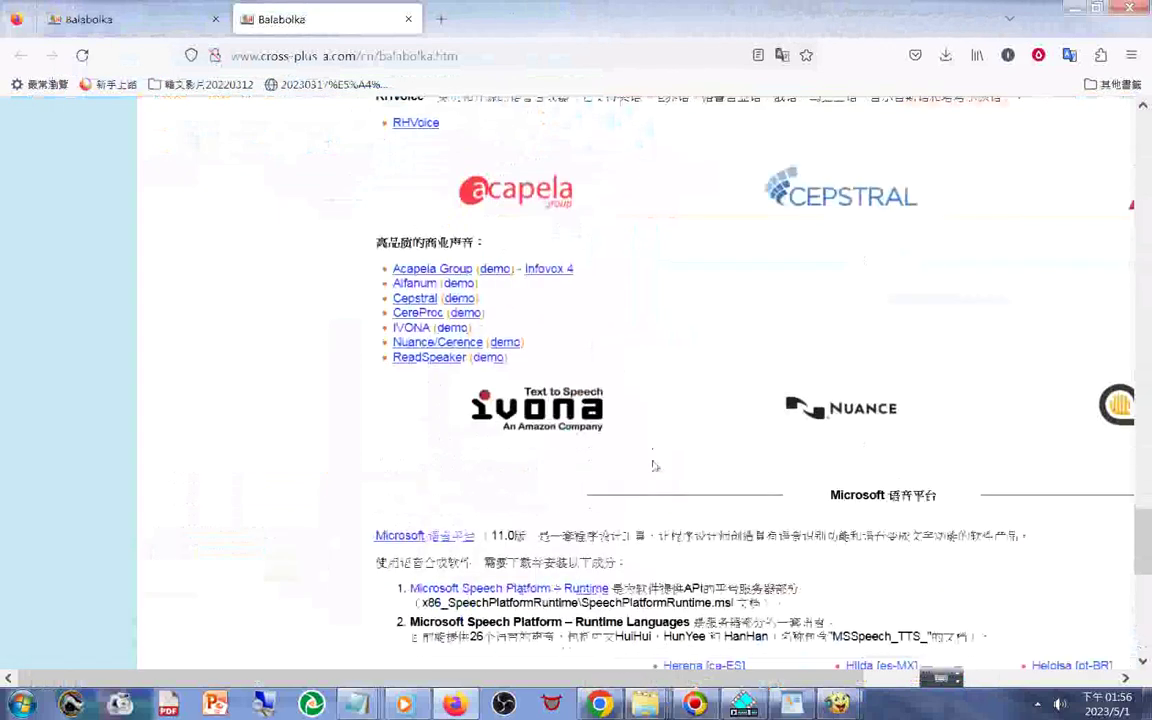
{"action": "scroll", "coordinate": [655, 466], "scroll_direction": "down", "scroll_amount": 10}
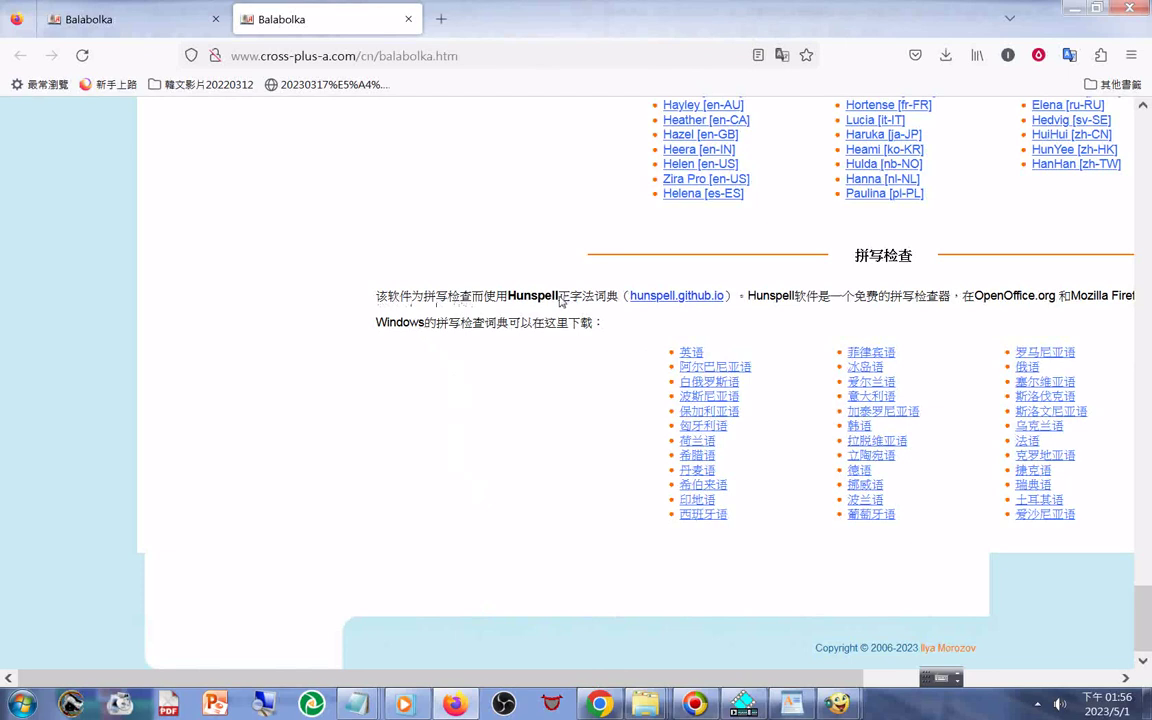
{"action": "left_click_drag", "start_coordinate": [508, 297], "coordinate": [619, 304]}
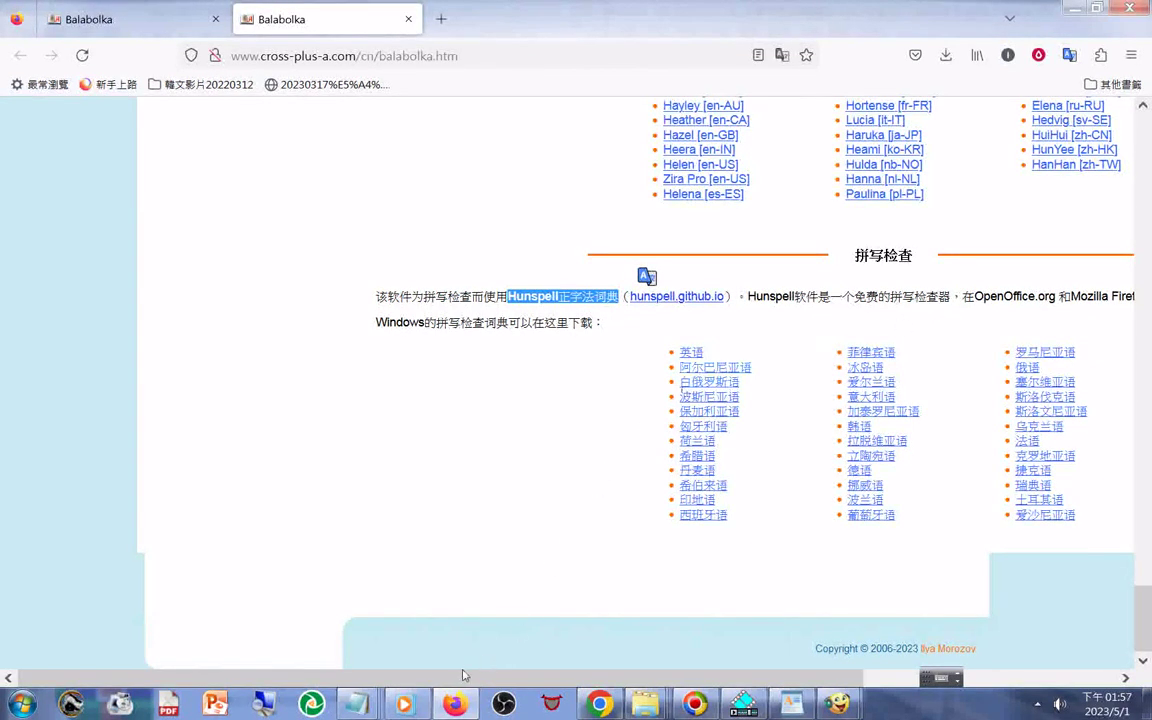
{"action": "scroll", "coordinate": [463, 676], "scroll_direction": "left", "scroll_amount": 3}
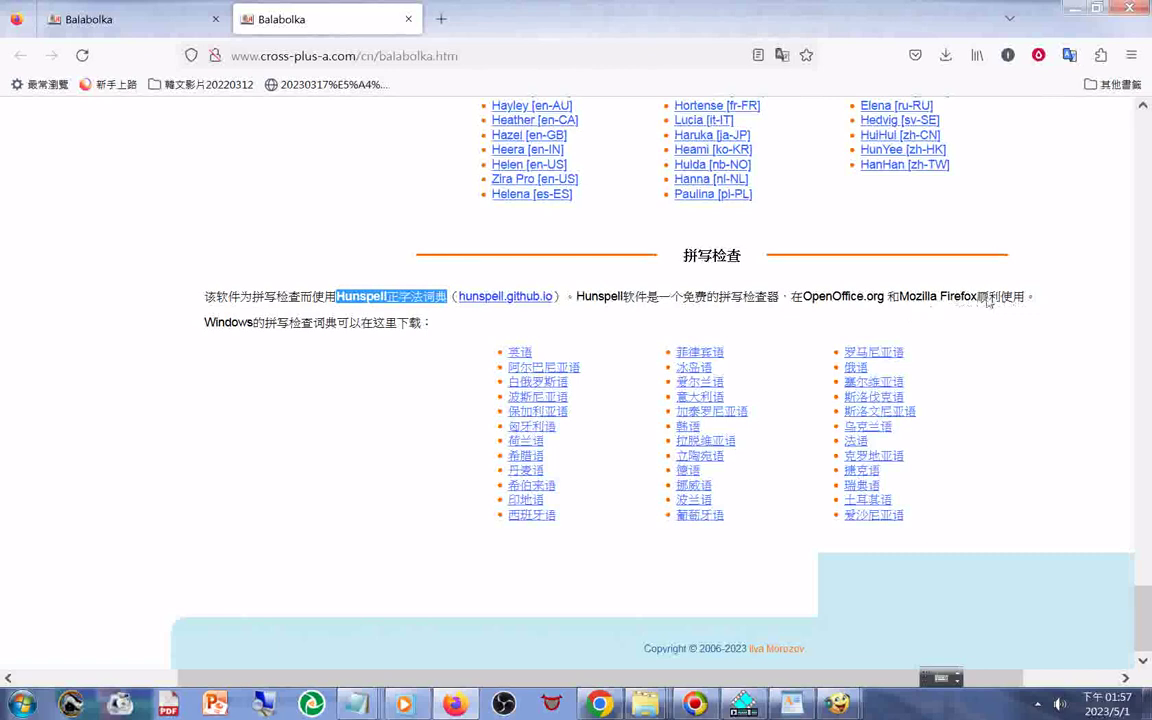
{"action": "left_click", "coordinate": [1026, 300], "text": "shift"}
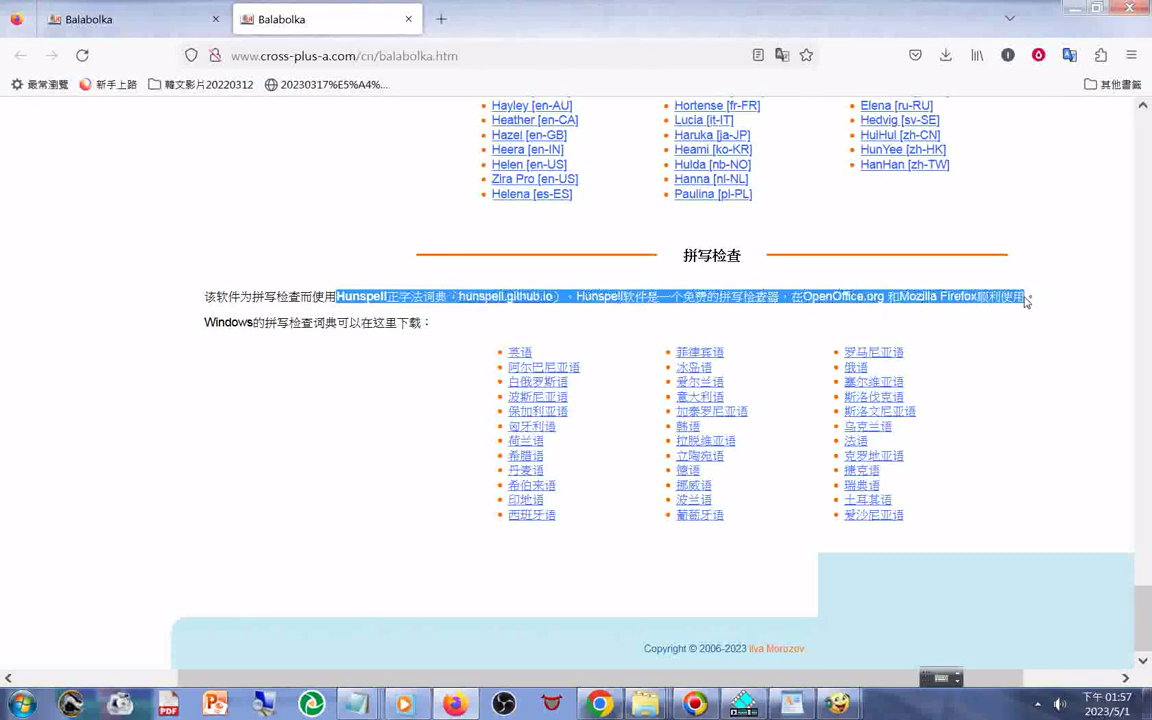
{"action": "right_click", "coordinate": [975, 302]}
{"action": "left_click", "coordinate": [960, 310]}
Rename hunspell_English(1).zip in the MSSpeech_TTS folder, replacing the 1 in parentheses with the copied Hunspell description
{"action": "mouse_move", "coordinate": [641, 711]}
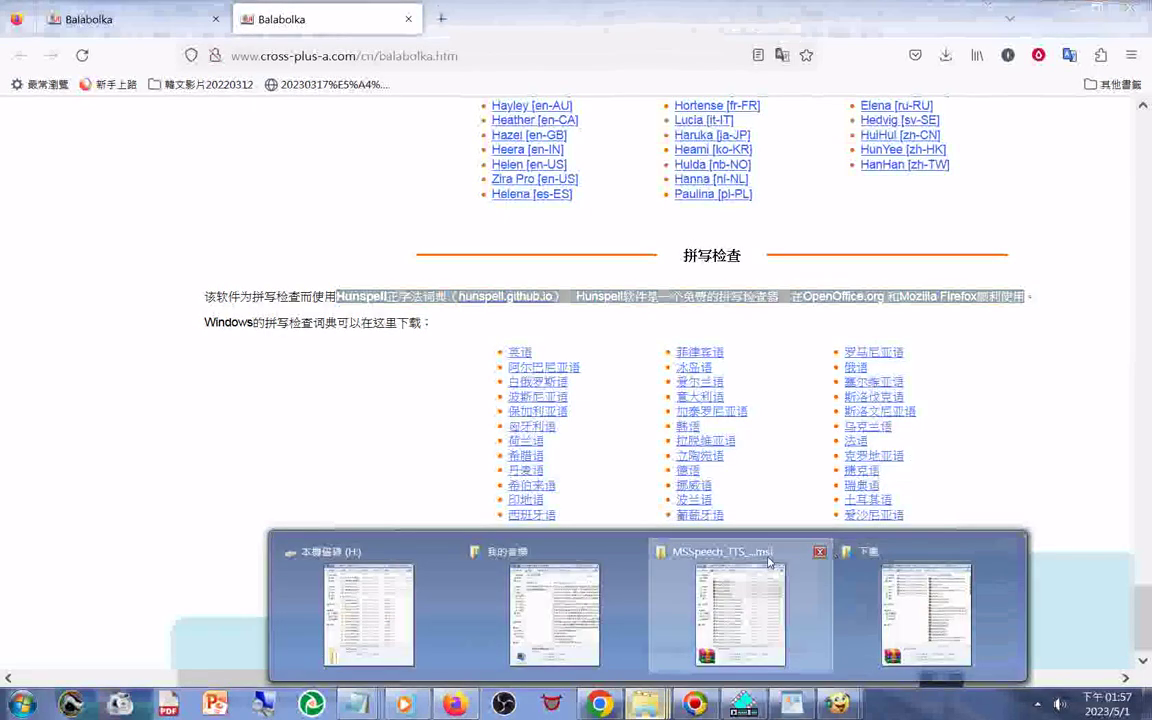
{"action": "left_click", "coordinate": [740, 605]}
{"action": "left_click", "coordinate": [240, 228]}
{"action": "left_click", "coordinate": [242, 228]}
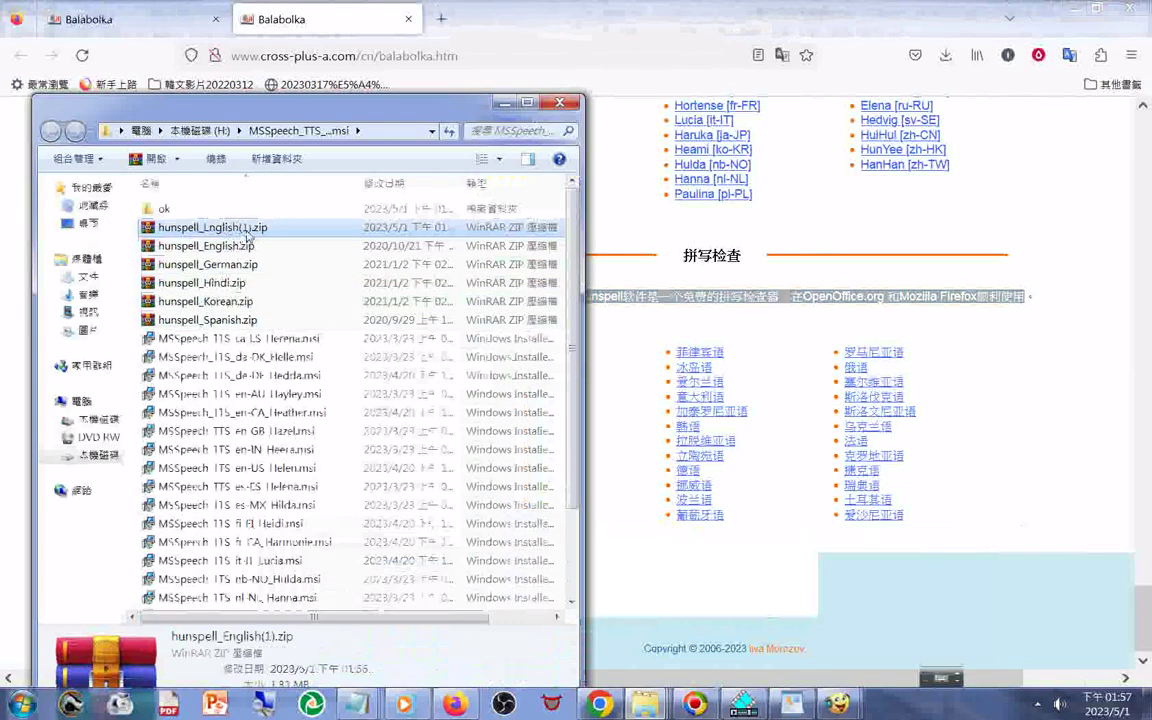
{"action": "left_click", "coordinate": [244, 228]}
{"action": "right_click", "coordinate": [242, 228]}
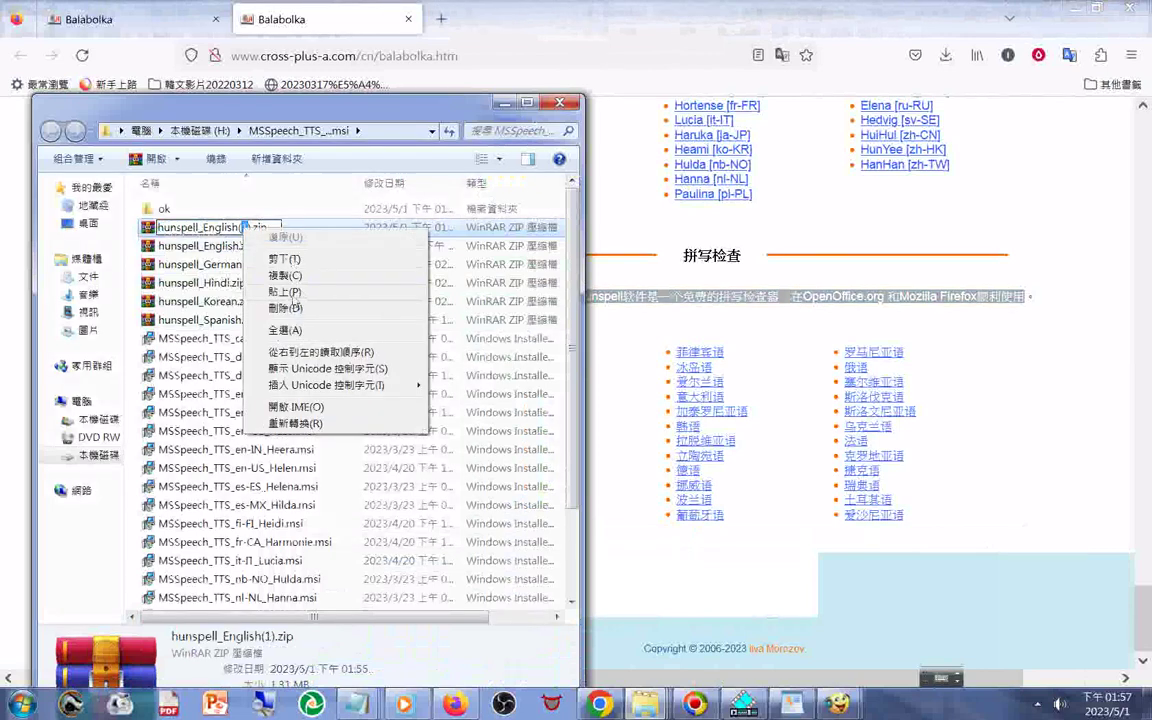
{"action": "left_click", "coordinate": [266, 297]}
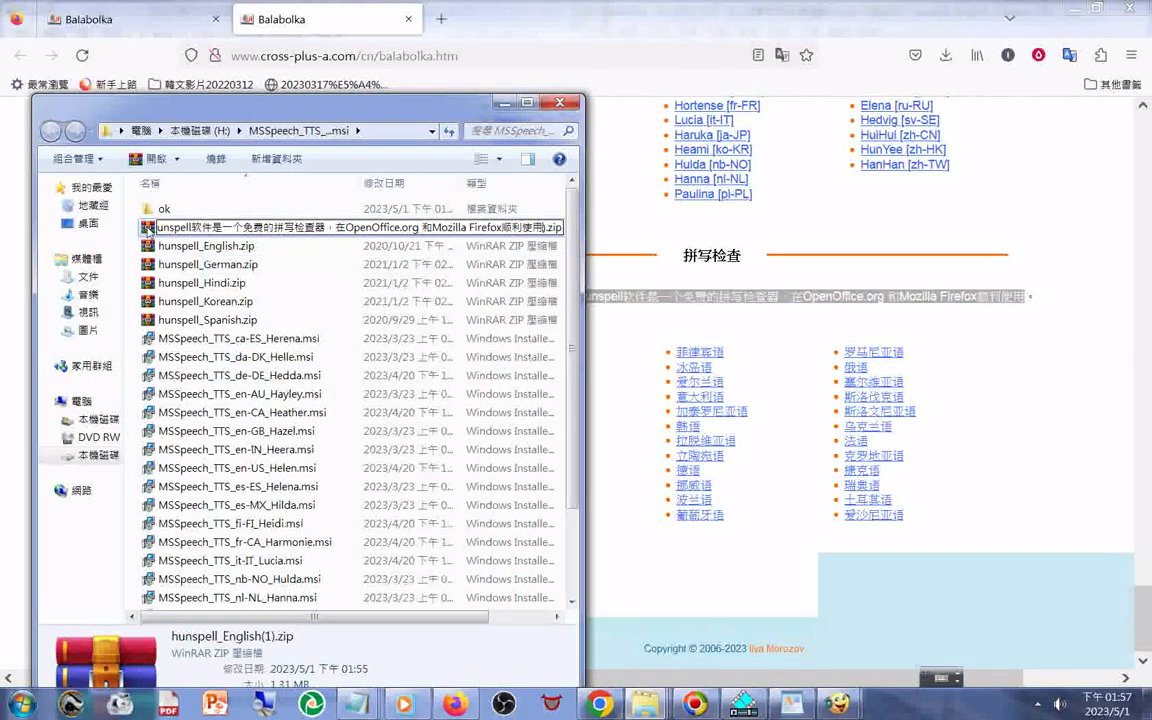
{"action": "left_click", "coordinate": [147, 228]}
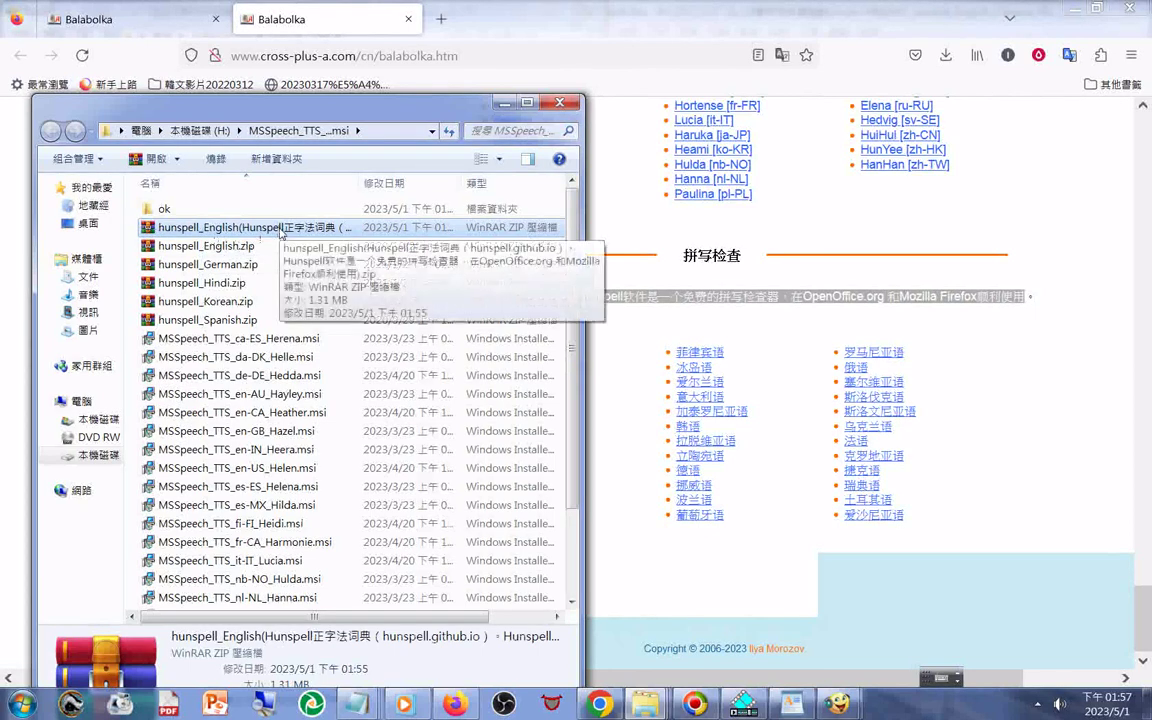
Save the complete Balabolka web page to drive H as Balabolka.htm20230501_ followed by the copied Hunspell description
{"action": "left_click", "coordinate": [506, 104]}
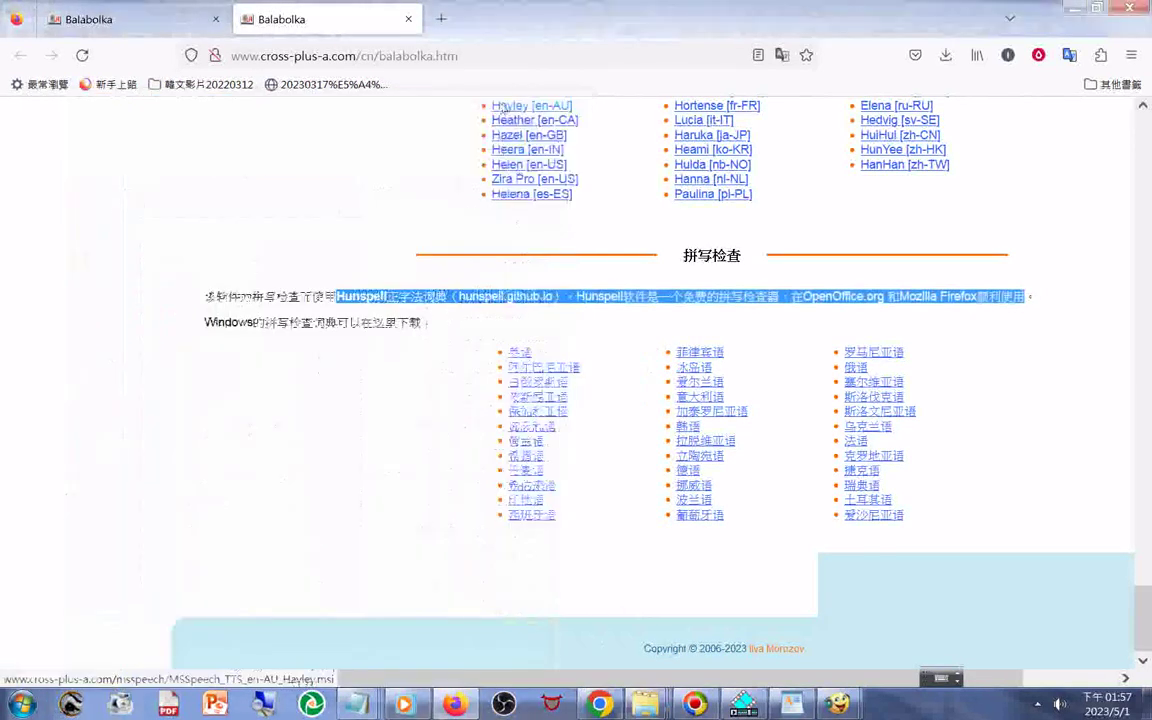
{"action": "scroll", "coordinate": [506, 100], "scroll_direction": "up", "scroll_amount": 10}
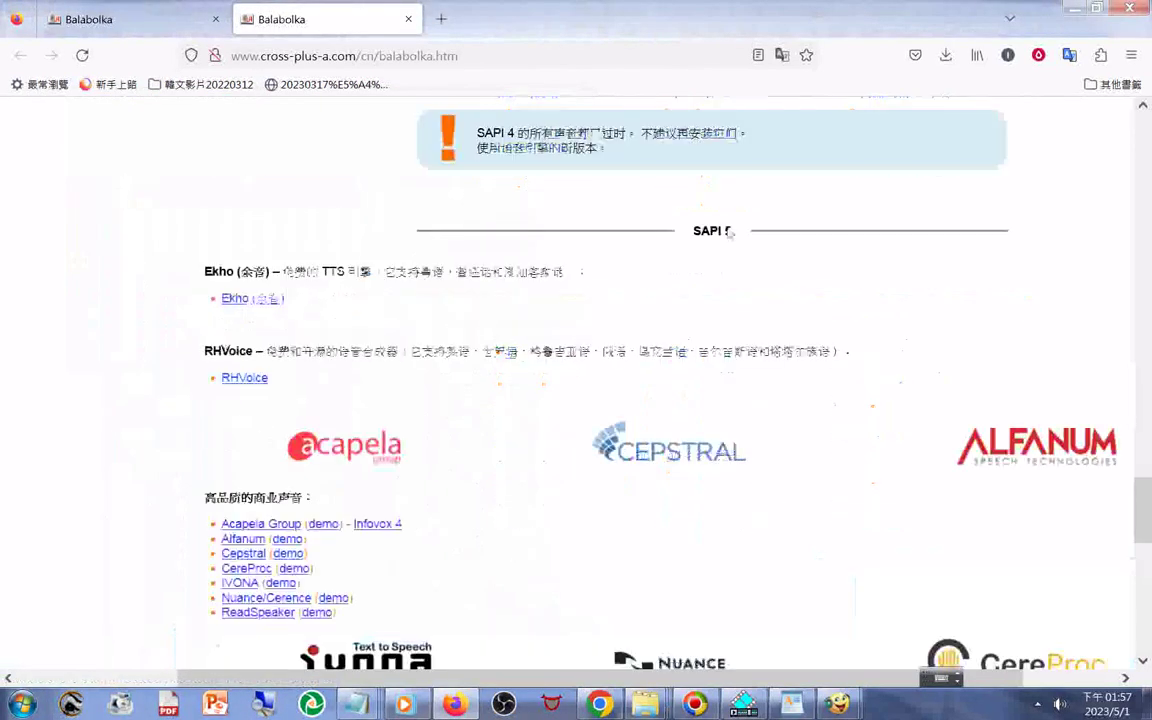
{"action": "scroll", "coordinate": [380, 334], "scroll_direction": "up", "scroll_amount": 6}
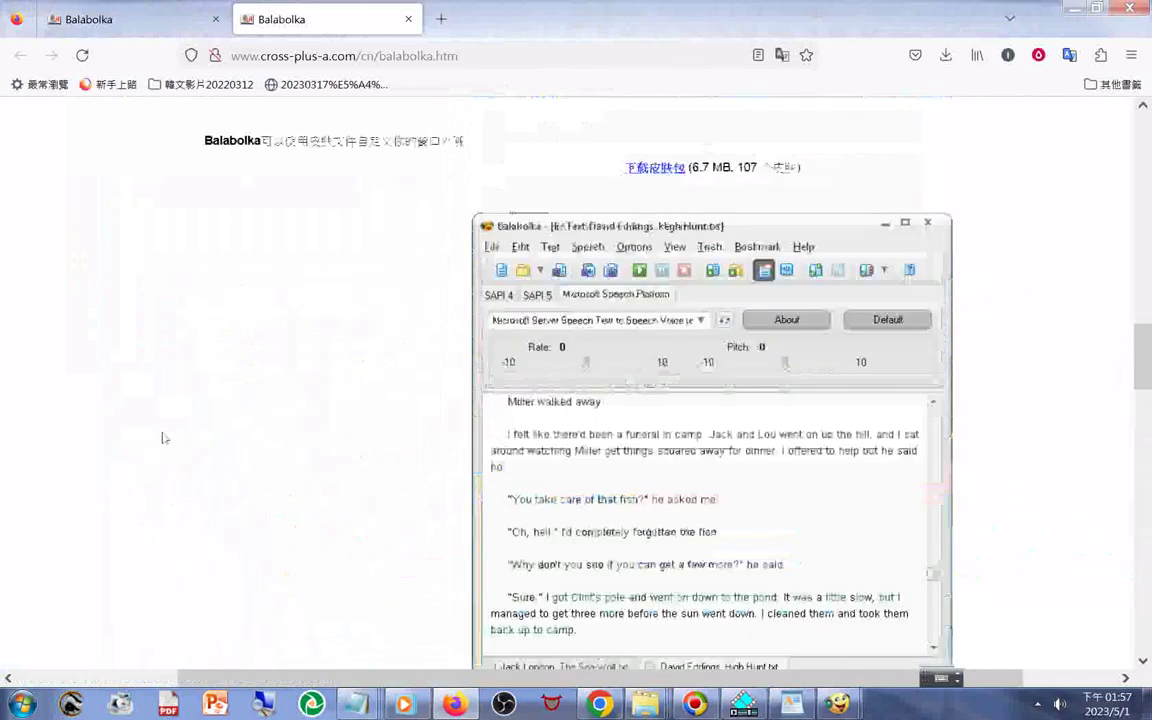
{"action": "right_click", "coordinate": [266, 266]}
{"action": "left_click", "coordinate": [237, 323]}
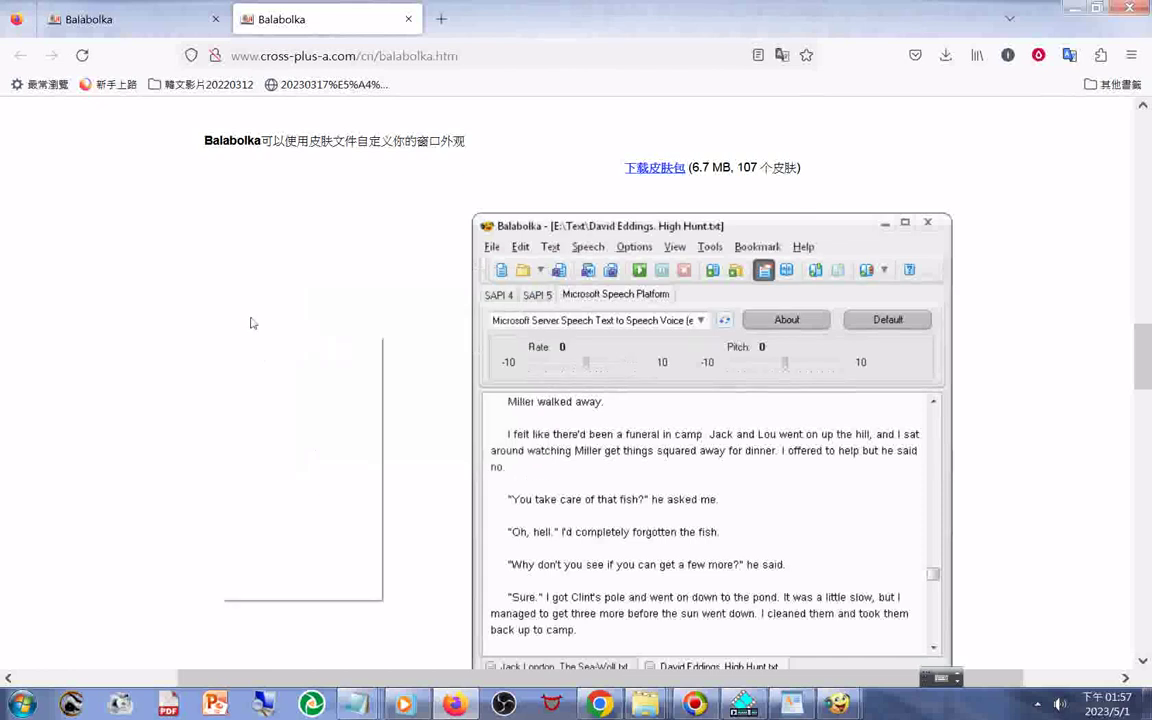
{"action": "right_click", "coordinate": [236, 324]}
{"action": "left_click", "coordinate": [260, 396]}
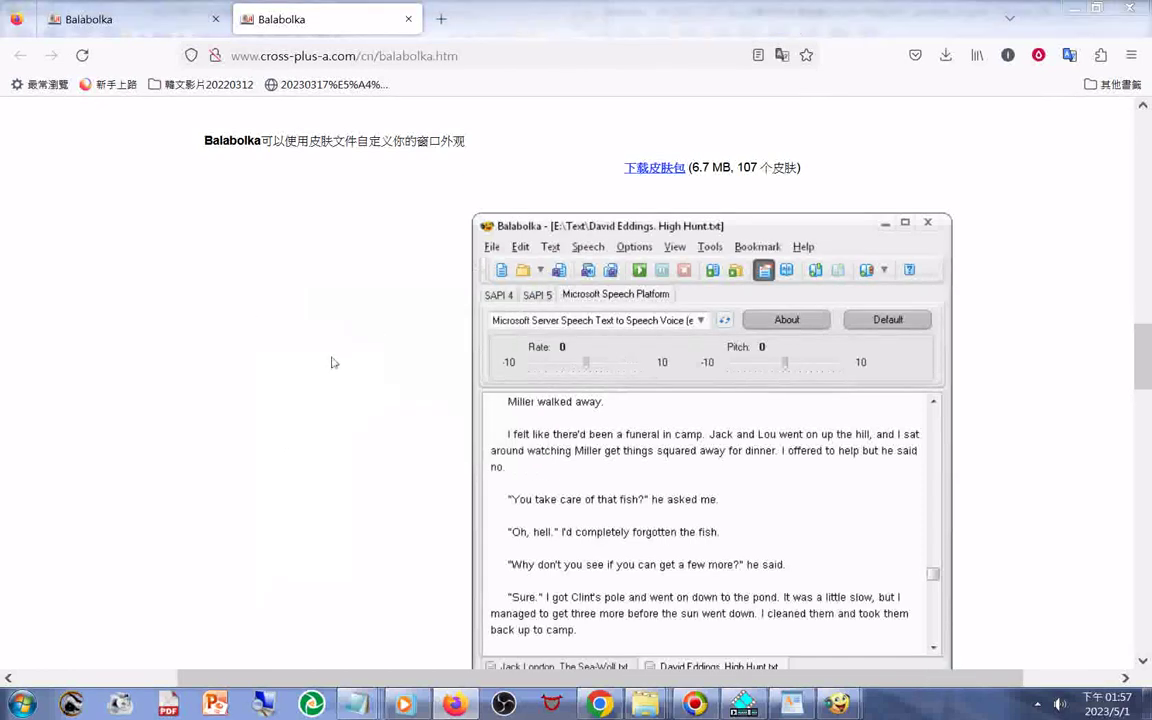
{"action": "left_click", "coordinate": [270, 356]}
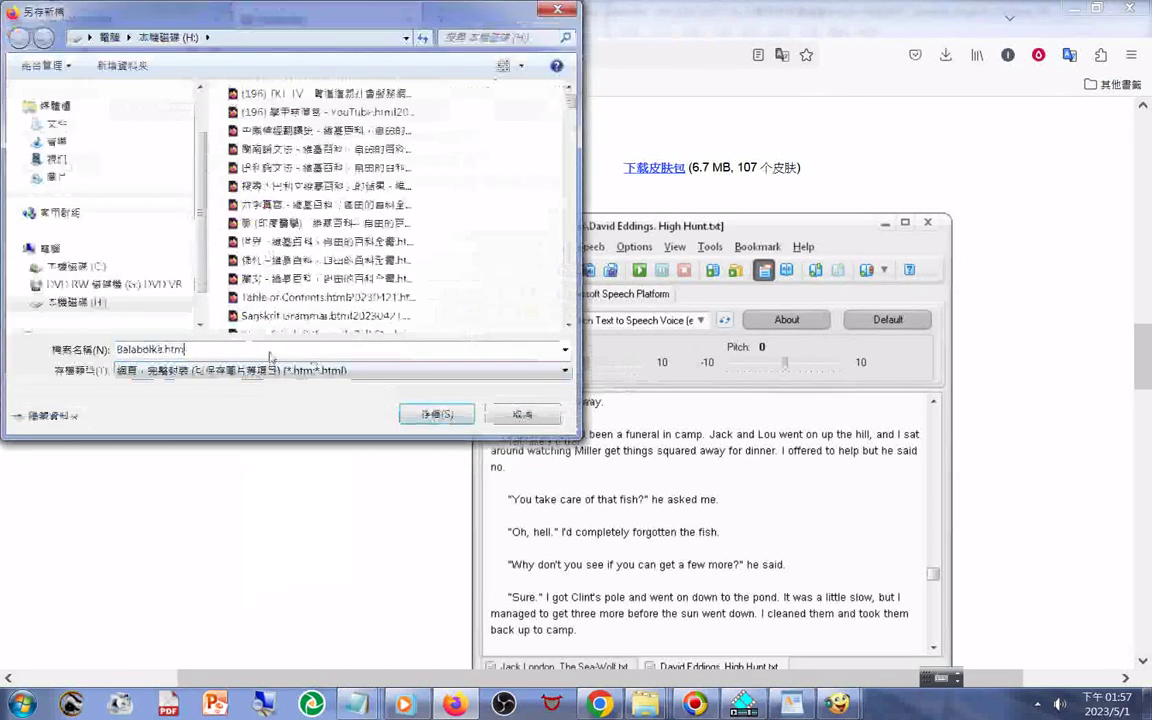
{"action": "type", "text": "2023"}
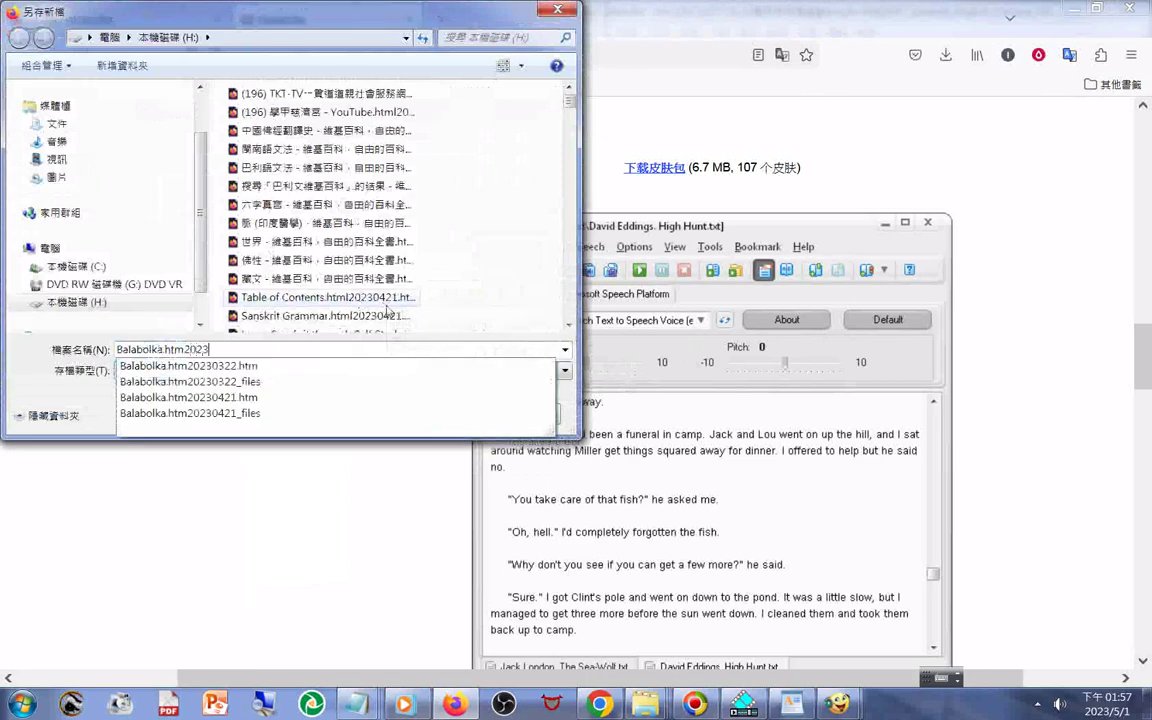
{"action": "type", "text": "0501_"}
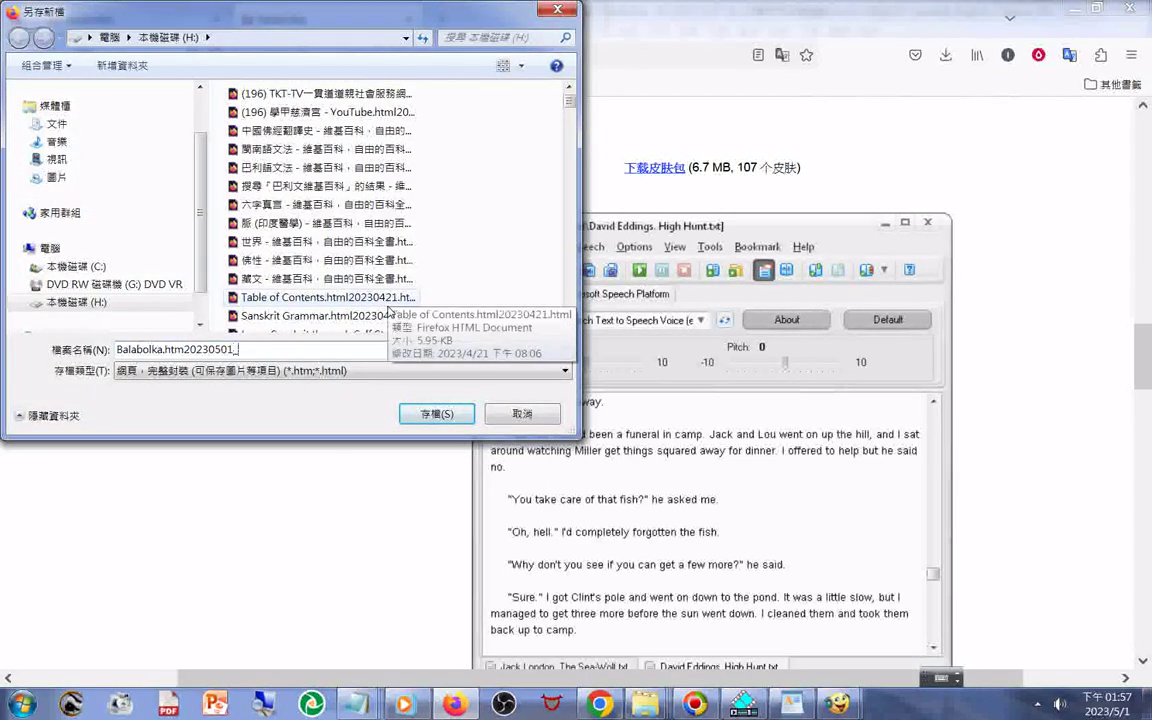
{"action": "key", "text": "ctrl+v"}
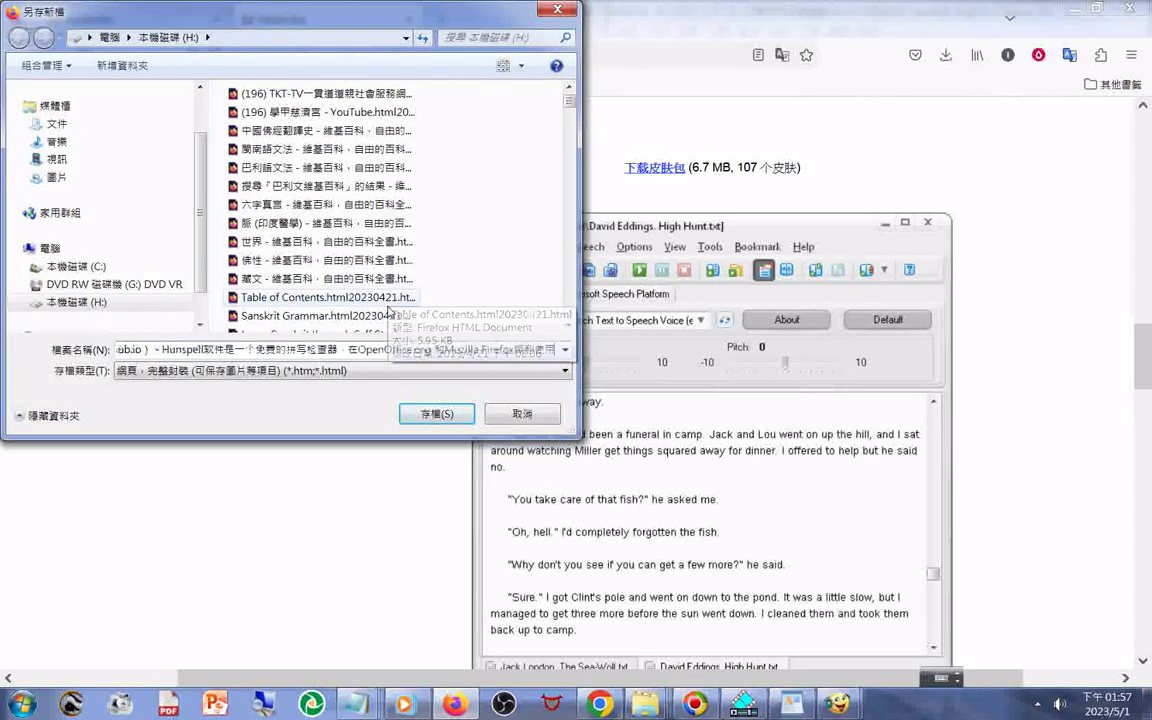
{"action": "key", "text": "Return"}
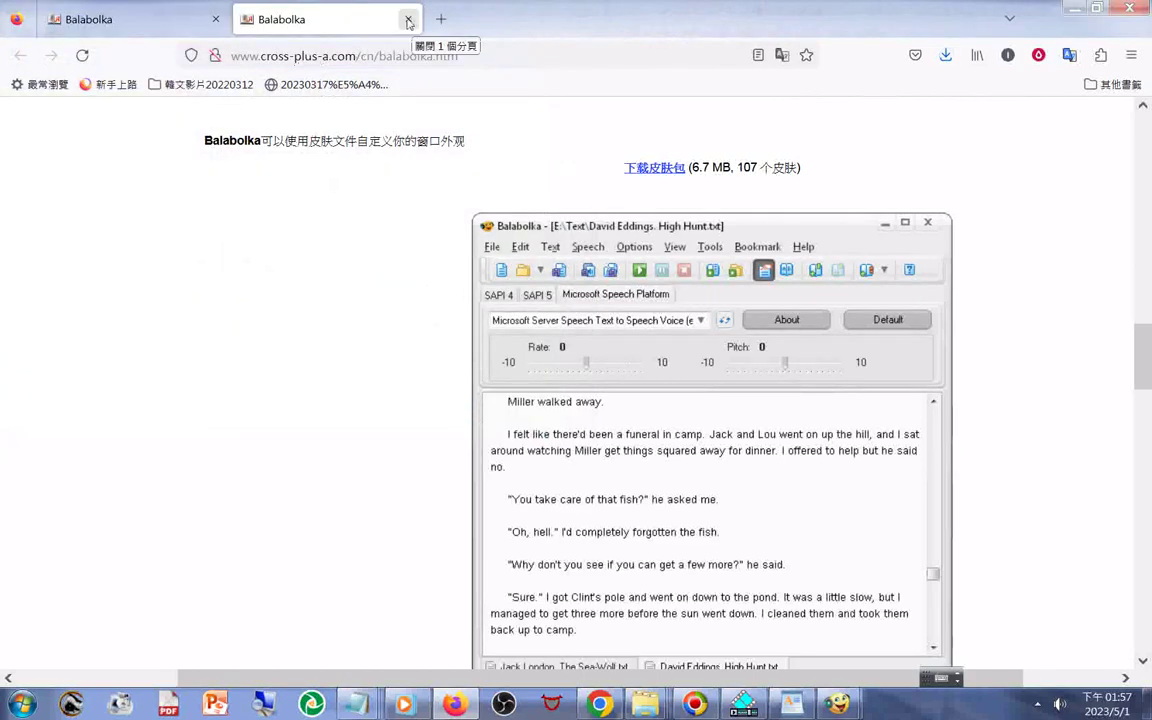
Close both Balabolka pages in the browser
{"action": "left_click", "coordinate": [177, 19]}
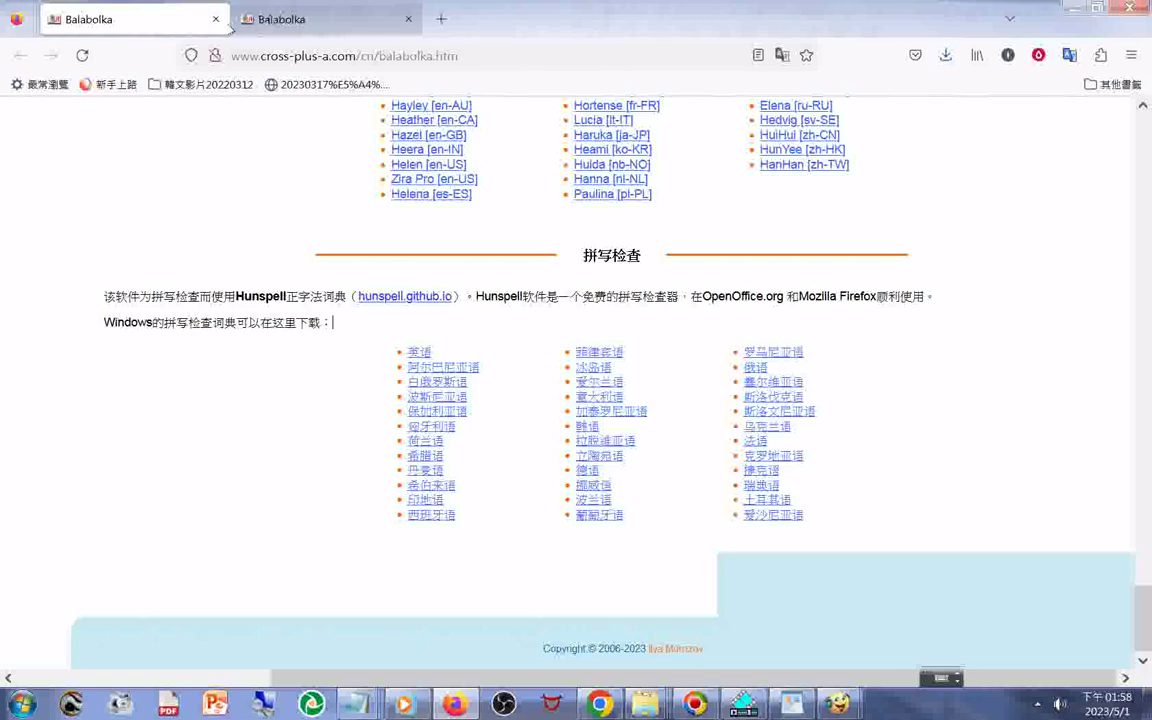
{"action": "left_click", "coordinate": [216, 20]}
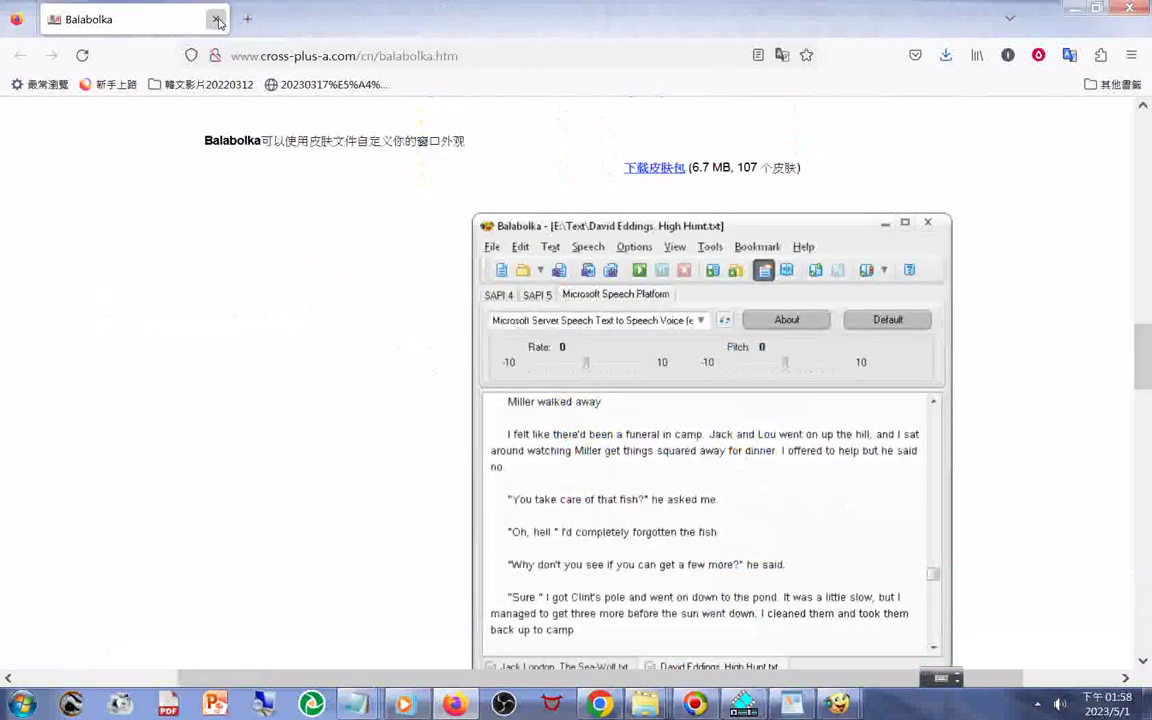
{"action": "left_click", "coordinate": [216, 20]}
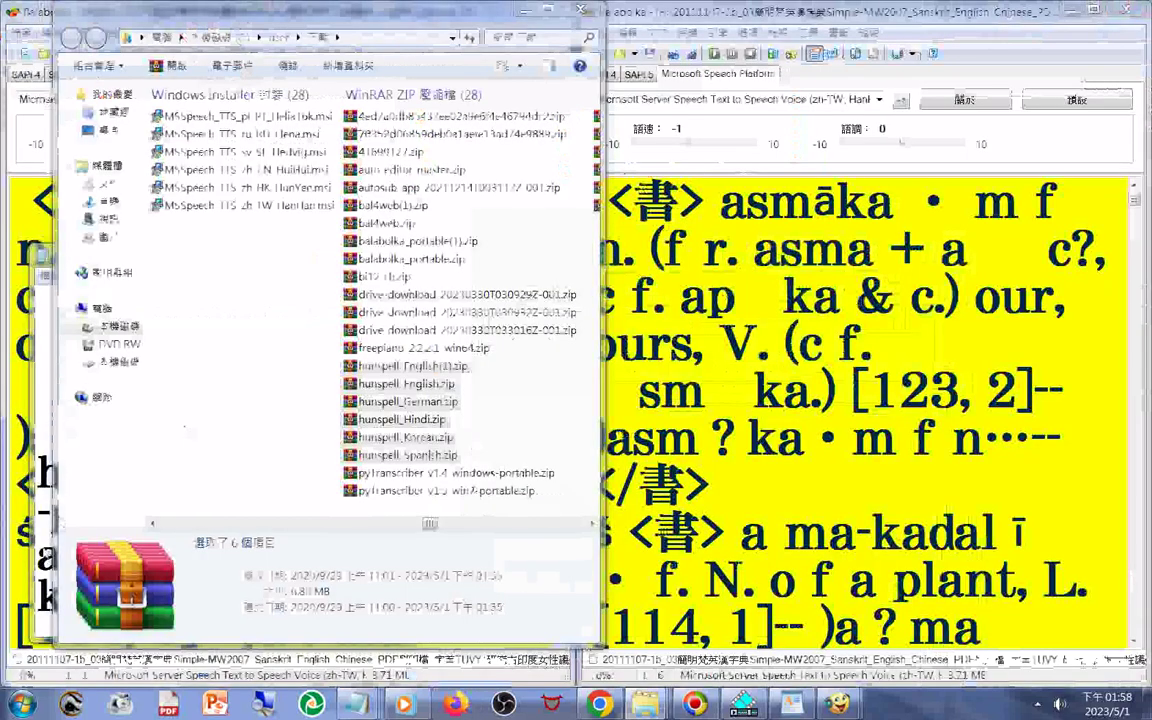
Start another Balabolka instance with an empty document and bring its window to the front
{"action": "key", "text": "super"}
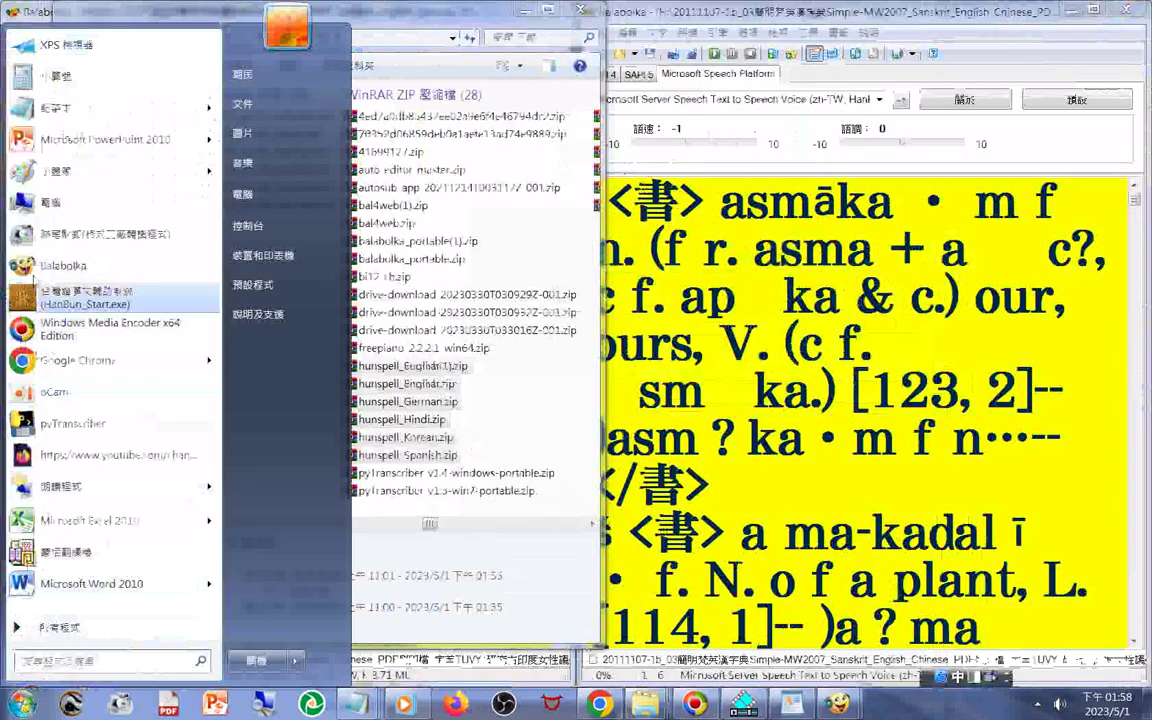
{"action": "left_click", "coordinate": [372, 15]}
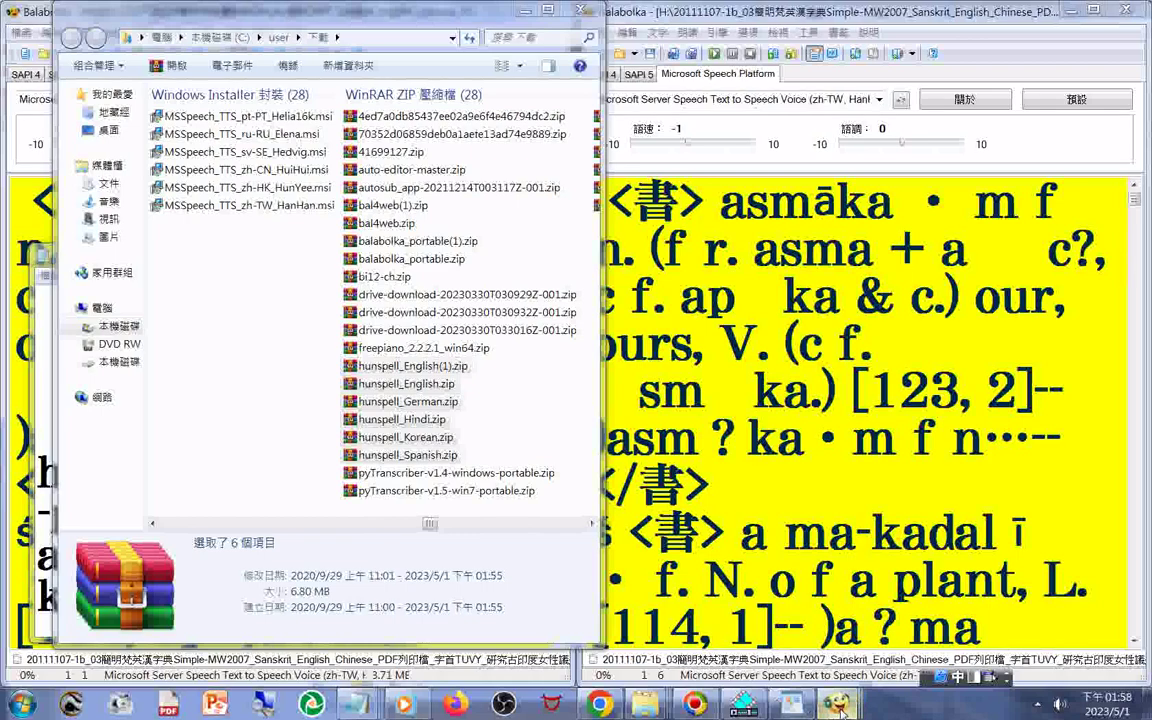
{"action": "mouse_move", "coordinate": [836, 703]}
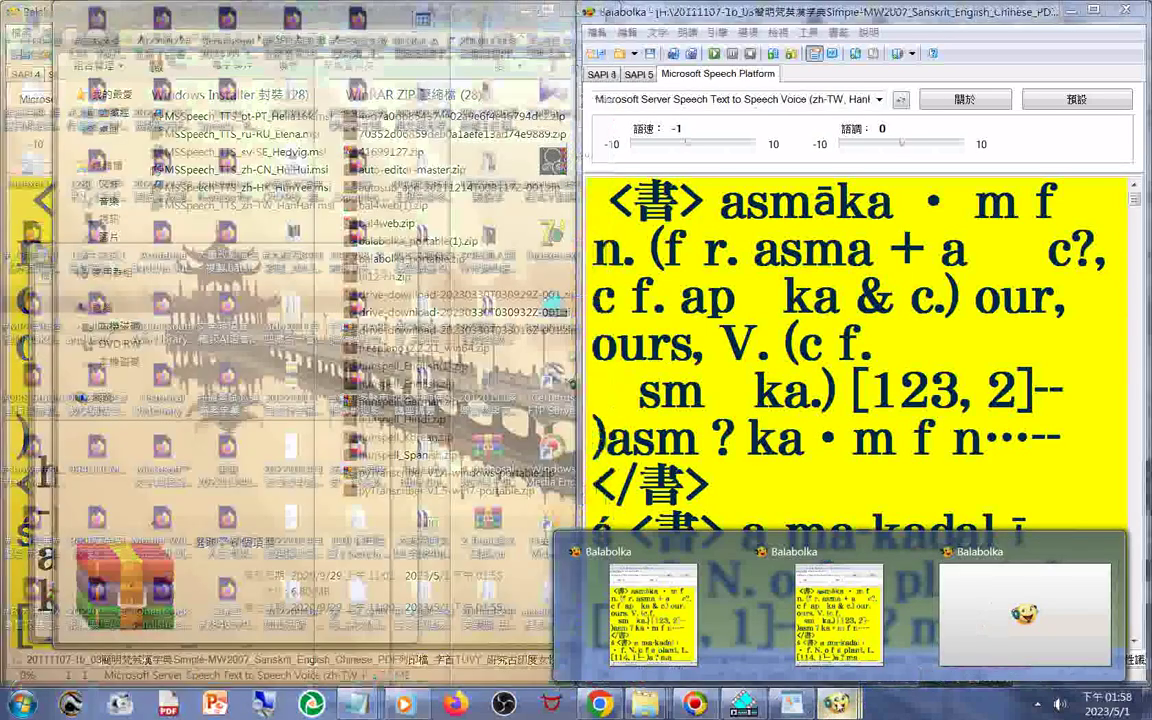
{"action": "left_click", "coordinate": [1025, 612]}
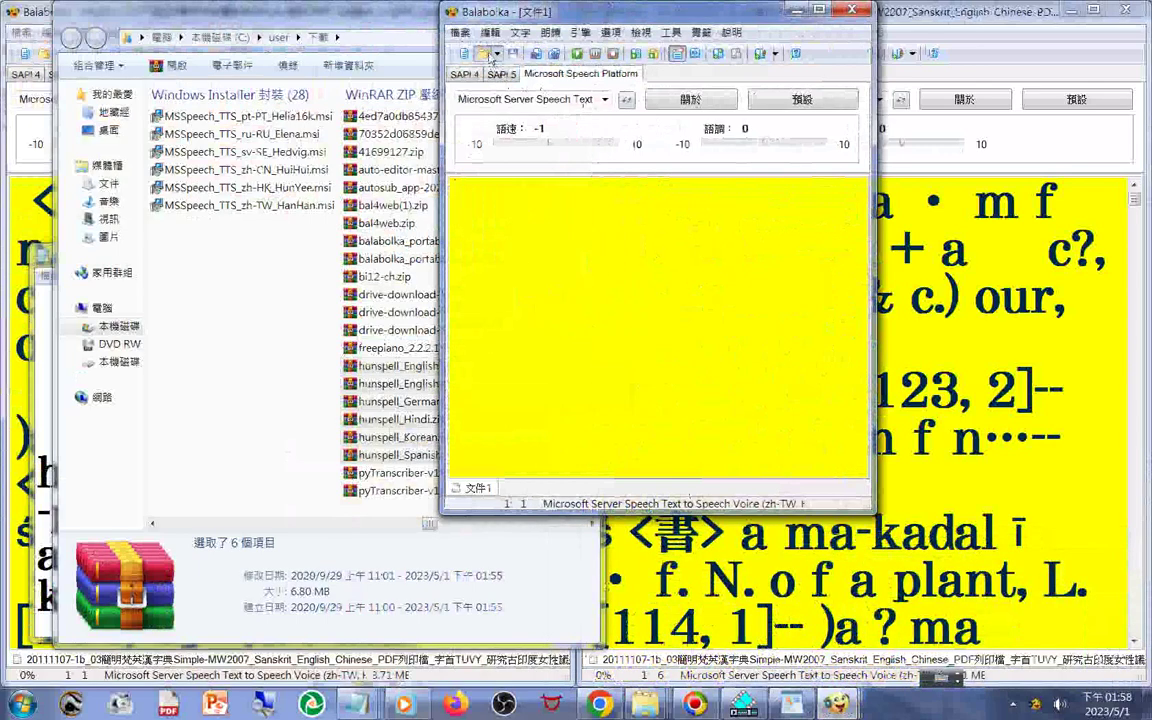
Copy hunspell_English.zip from the 下載 folder into drive H within Balabolka's file-opening dialog, replacing the existing file
{"action": "left_click", "coordinate": [488, 56]}
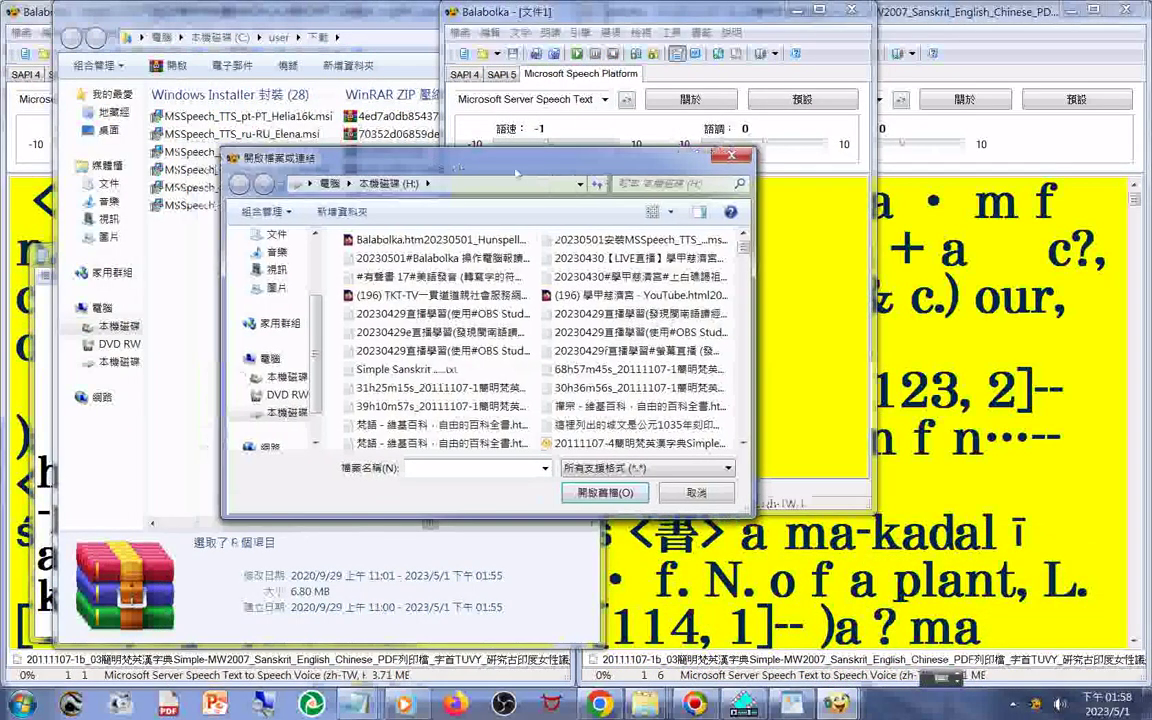
{"action": "left_click_drag", "start_coordinate": [516, 174], "coordinate": [754, 153]}
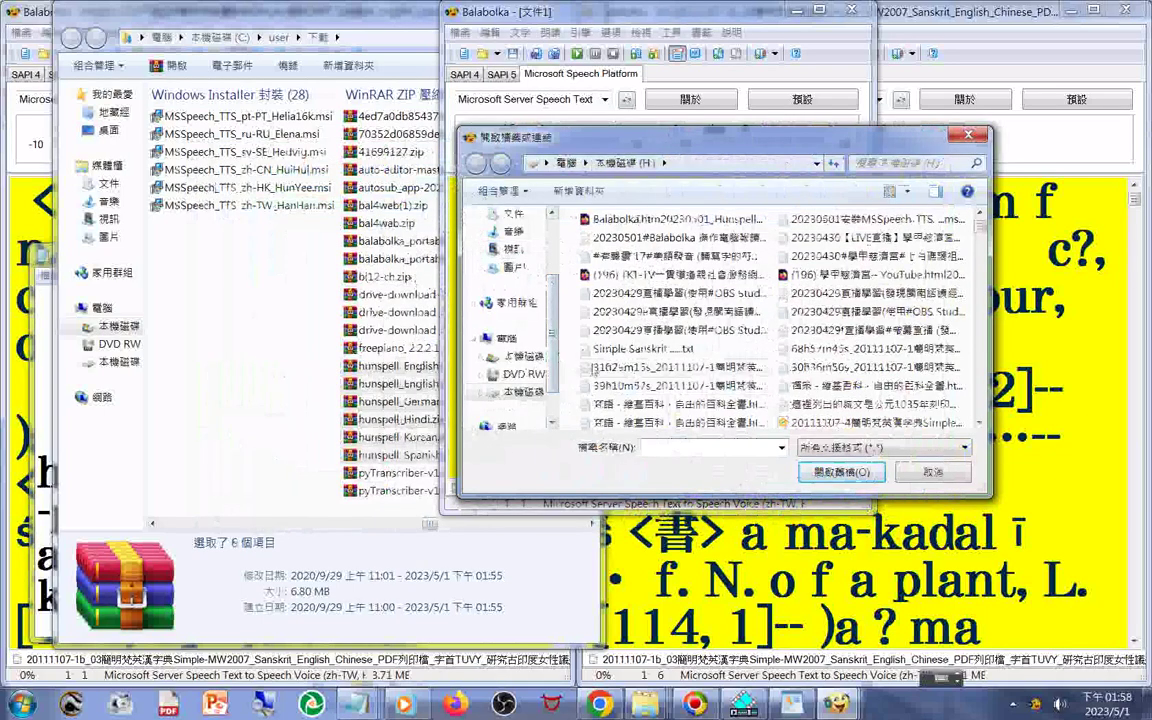
{"action": "left_click", "coordinate": [982, 357]}
{"action": "left_click", "coordinate": [982, 357]}
{"action": "left_click", "coordinate": [982, 357]}
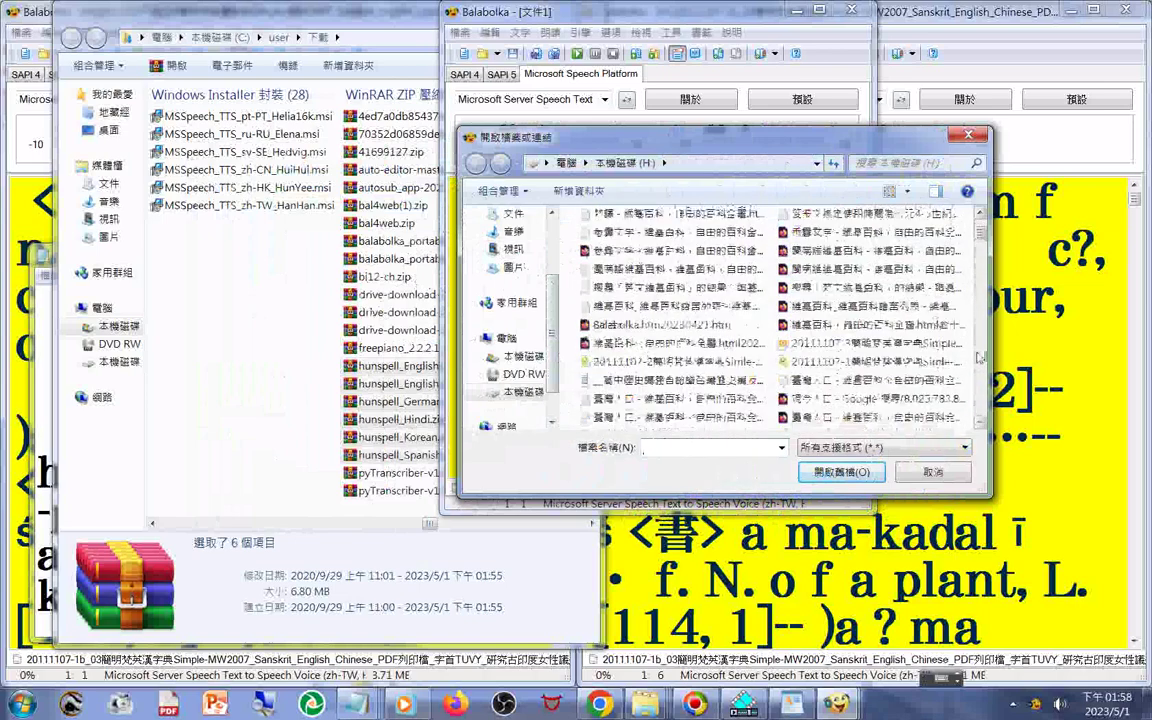
{"action": "left_click", "coordinate": [400, 383]}
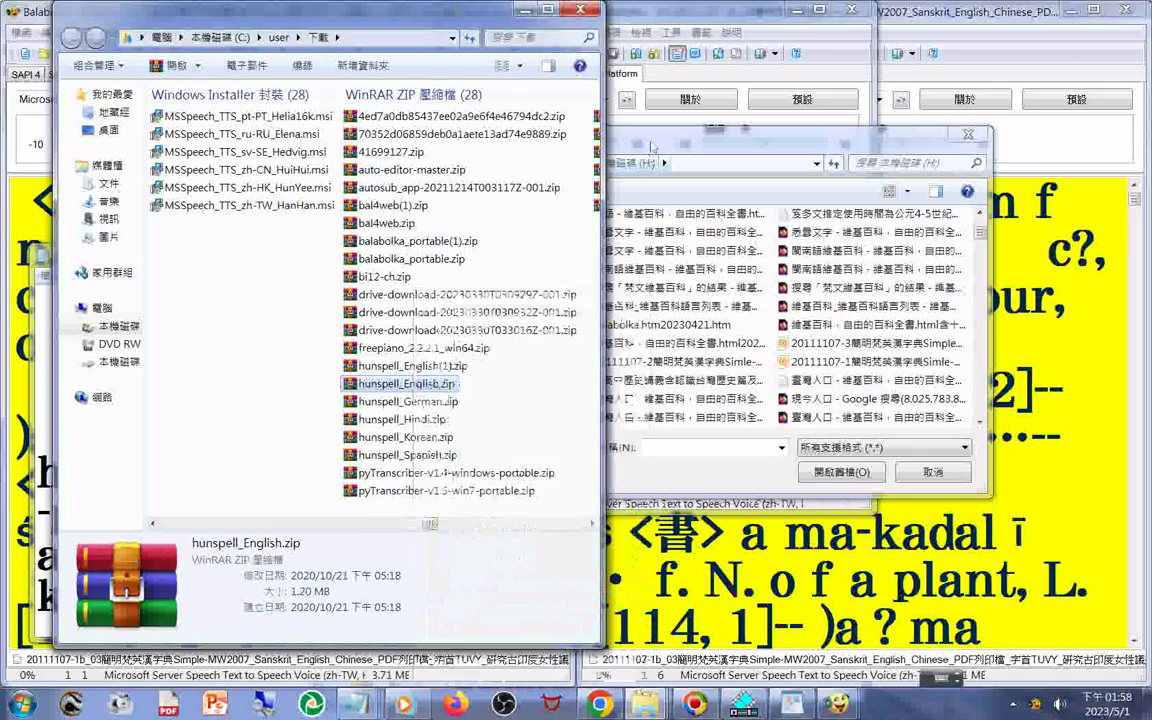
{"action": "left_click_drag", "start_coordinate": [588, 134], "coordinate": [636, 131]}
{"action": "right_click", "coordinate": [558, 252]}
{"action": "left_click", "coordinate": [603, 346]}
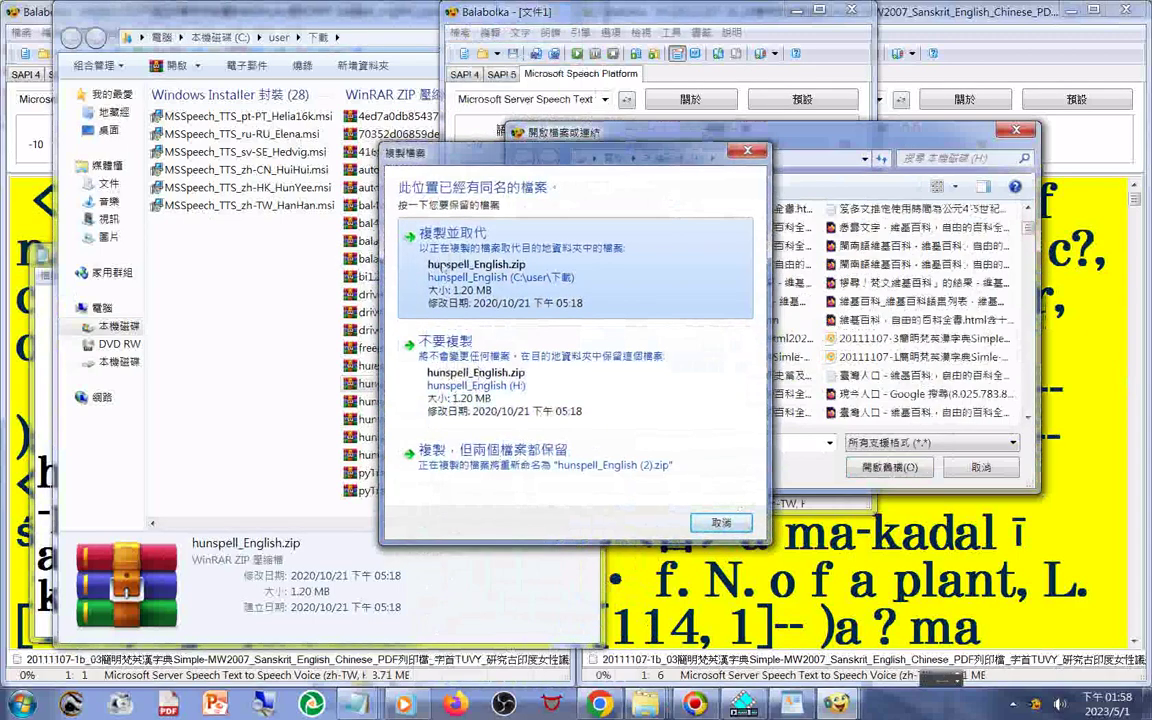
{"action": "left_click", "coordinate": [443, 268]}
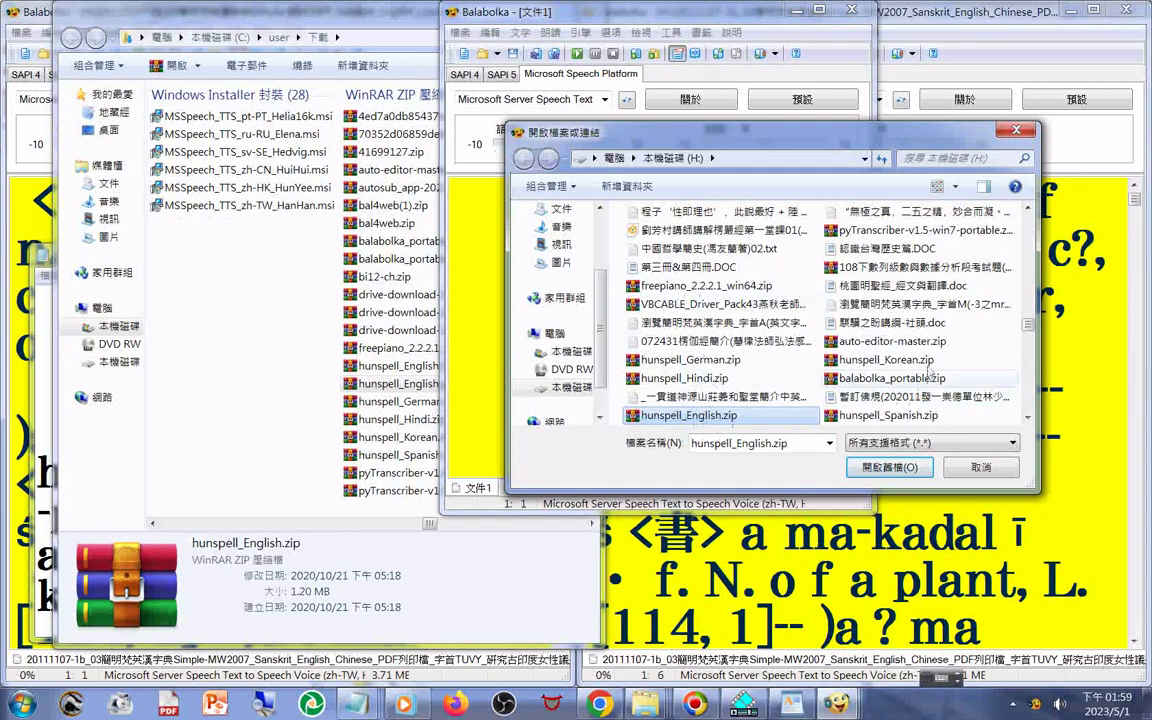
Set the file type to 所有檔案 (*.*) and open hunspell_English.zip from drive H in Balabolka
{"action": "scroll", "coordinate": [930, 375], "scroll_direction": "down", "scroll_amount": 1}
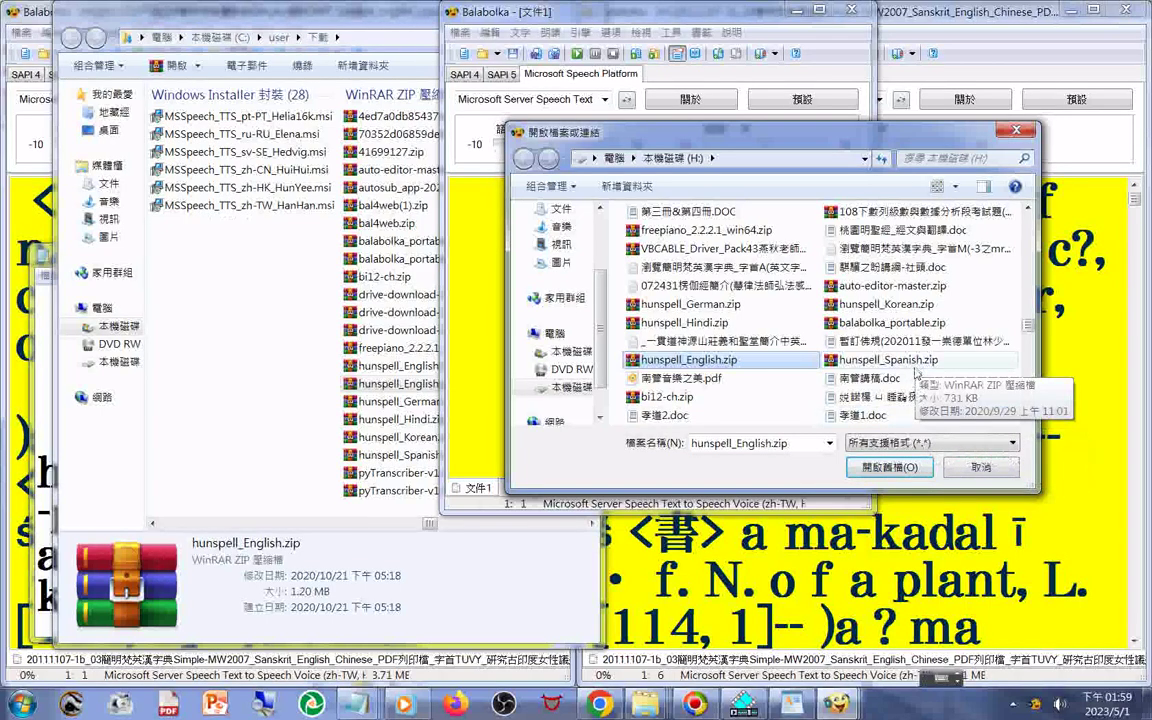
{"action": "left_click_drag", "start_coordinate": [700, 138], "coordinate": [689, 121]}
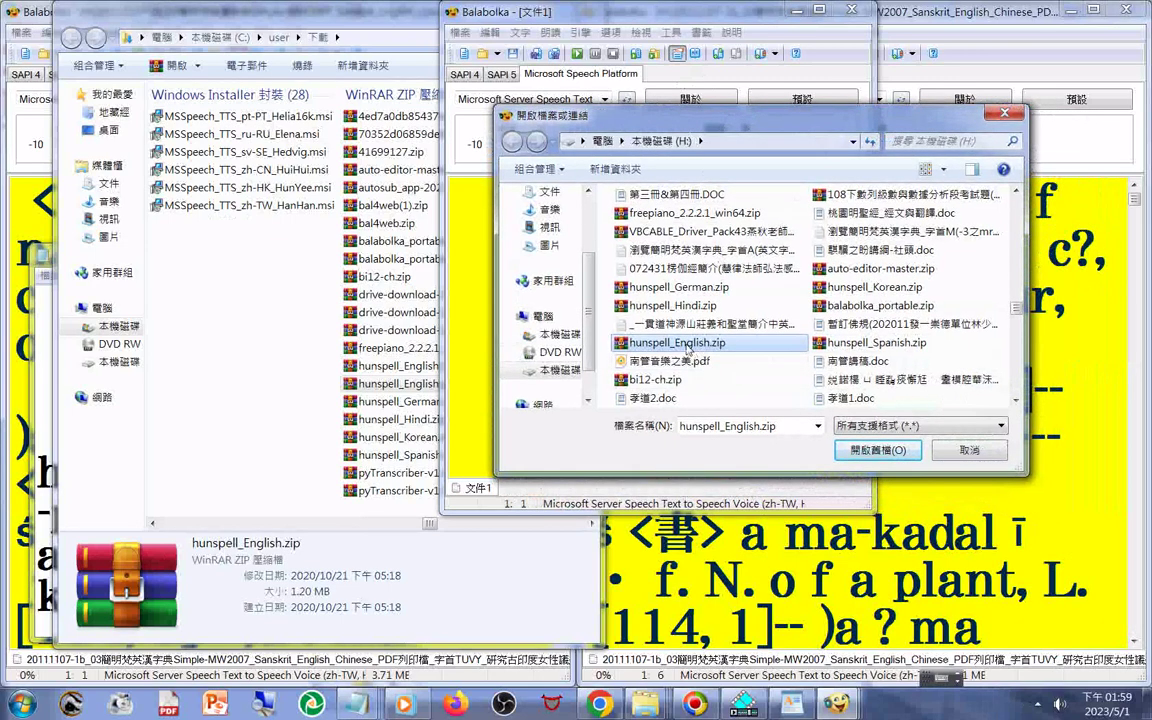
{"action": "left_click", "coordinate": [858, 424]}
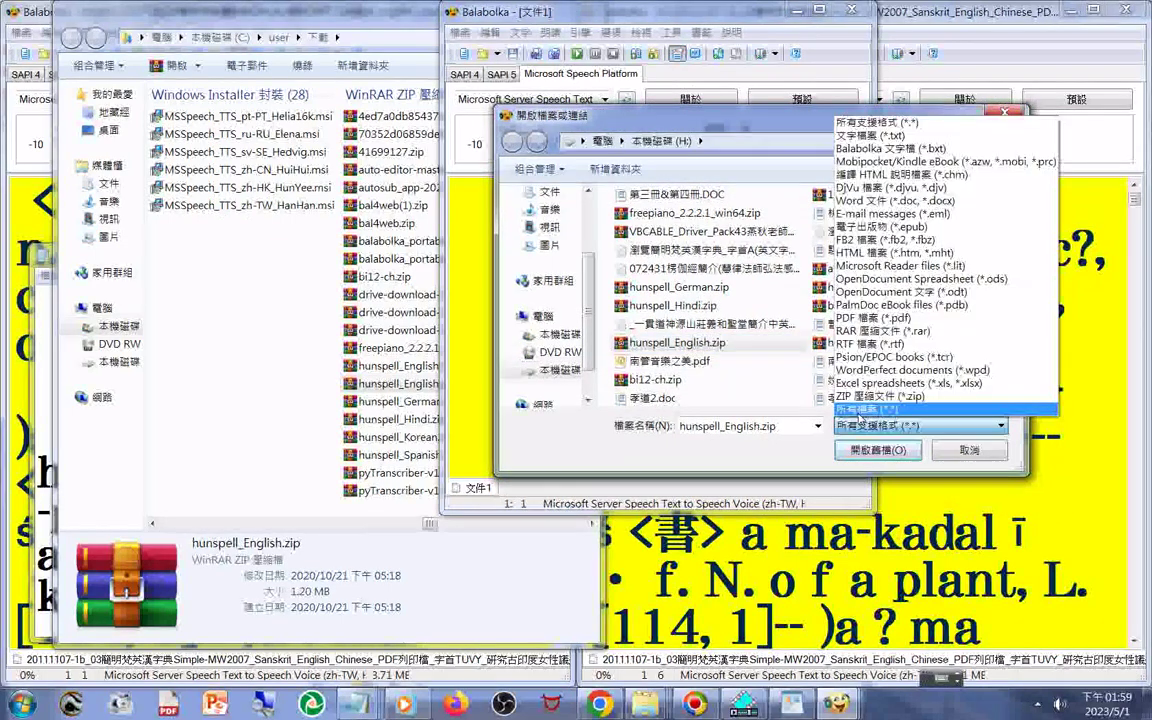
{"action": "left_click", "coordinate": [858, 410]}
{"action": "left_click", "coordinate": [860, 425]}
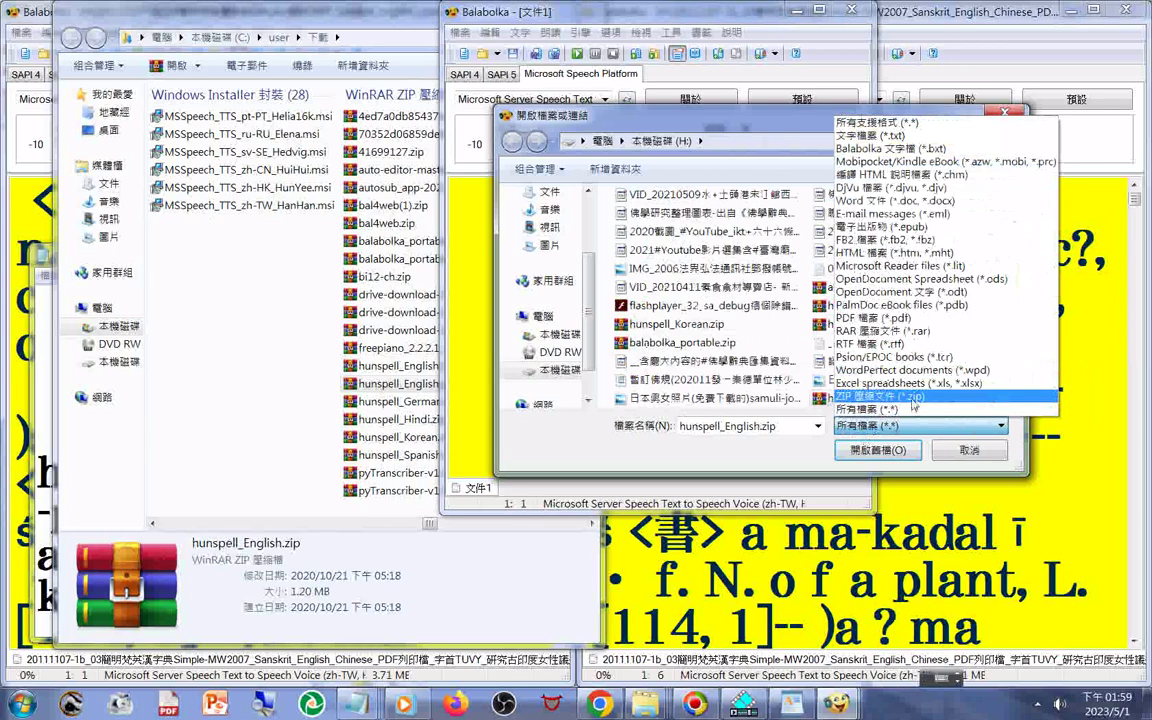
{"action": "left_click", "coordinate": [608, 402]}
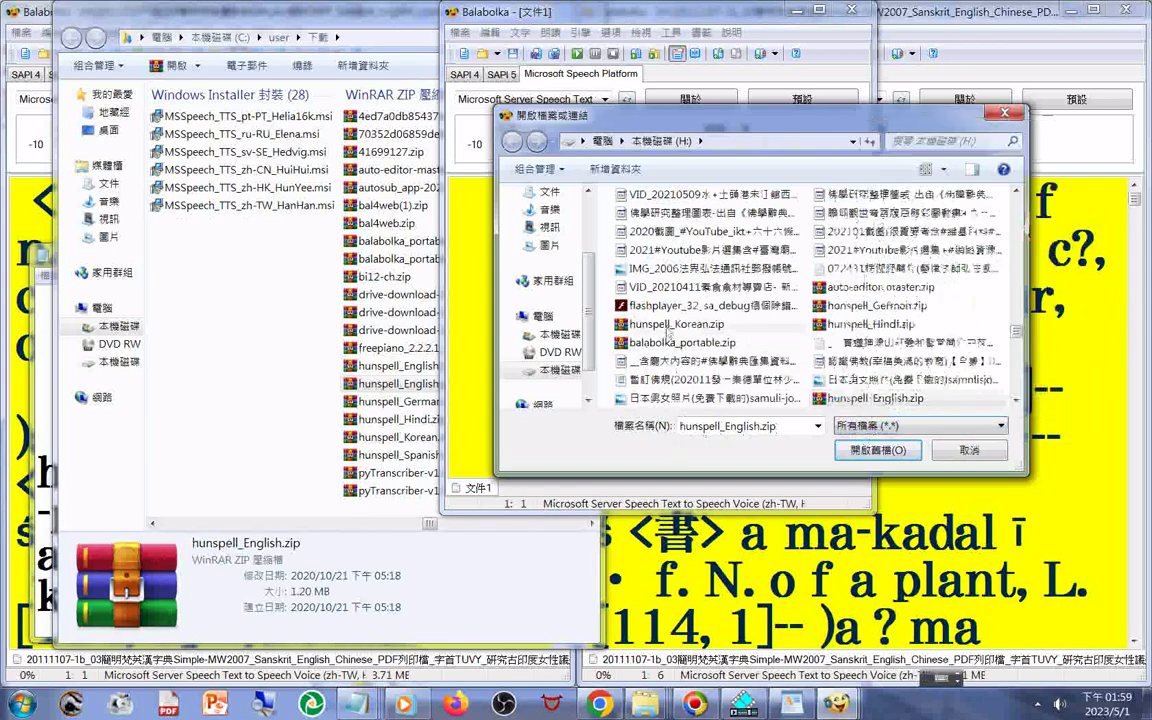
{"action": "left_click", "coordinate": [868, 452]}
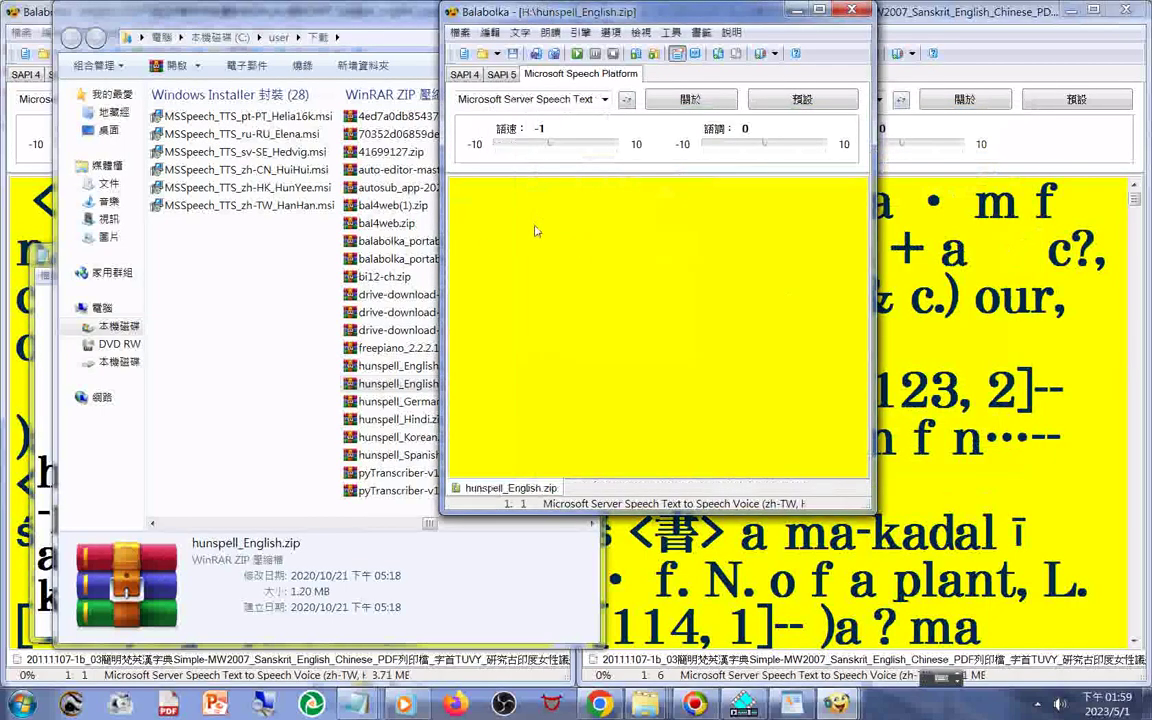
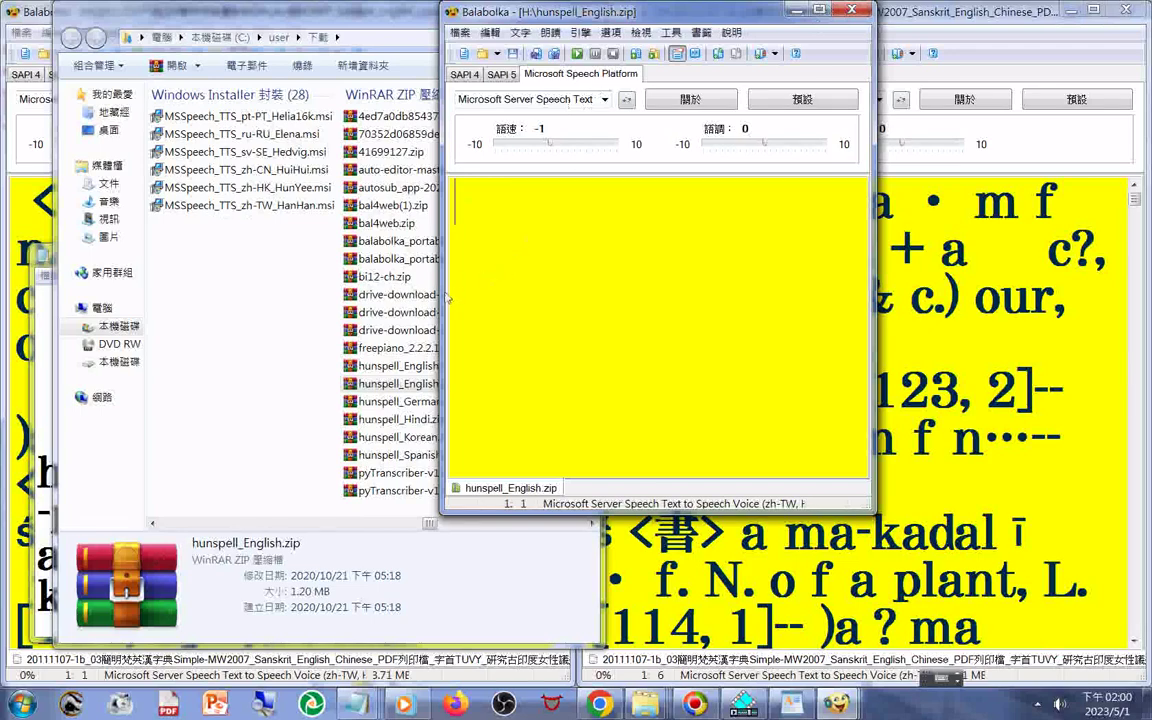
Widen the Balabolka window and review the list of available Microsoft Speech Platform voices
{"action": "left_click_drag", "start_coordinate": [442, 268], "coordinate": [146, 420]}
{"action": "left_click", "coordinate": [430, 99]}
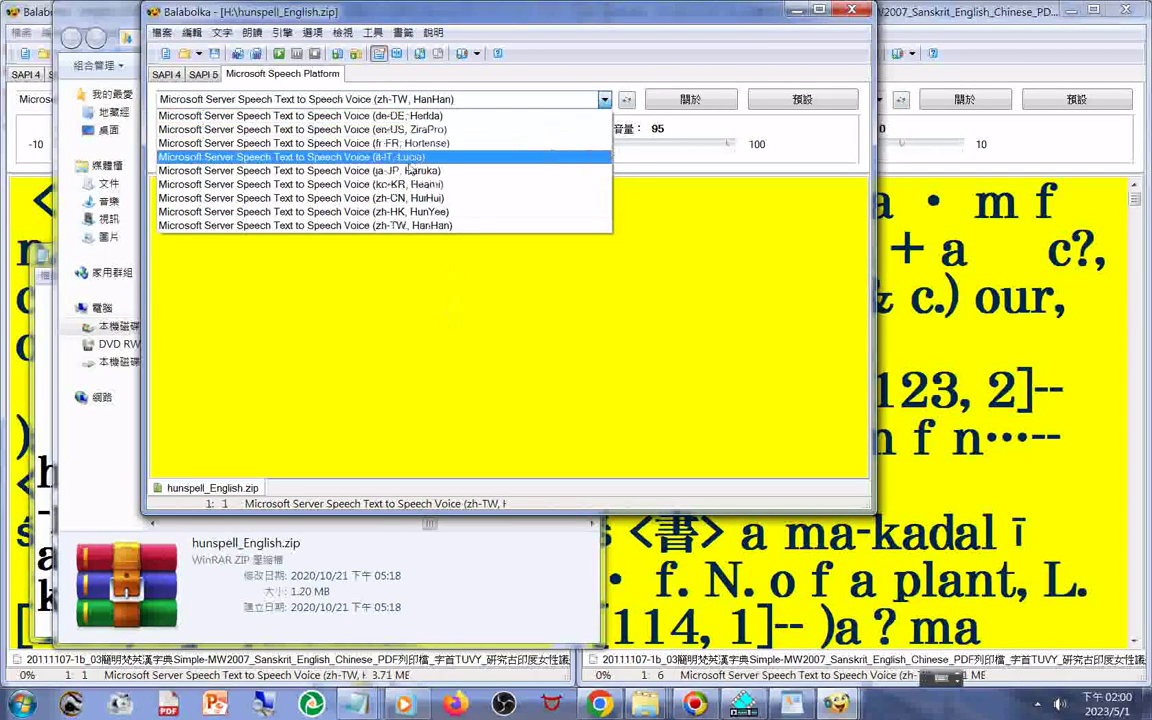
{"action": "left_click", "coordinate": [570, 284]}
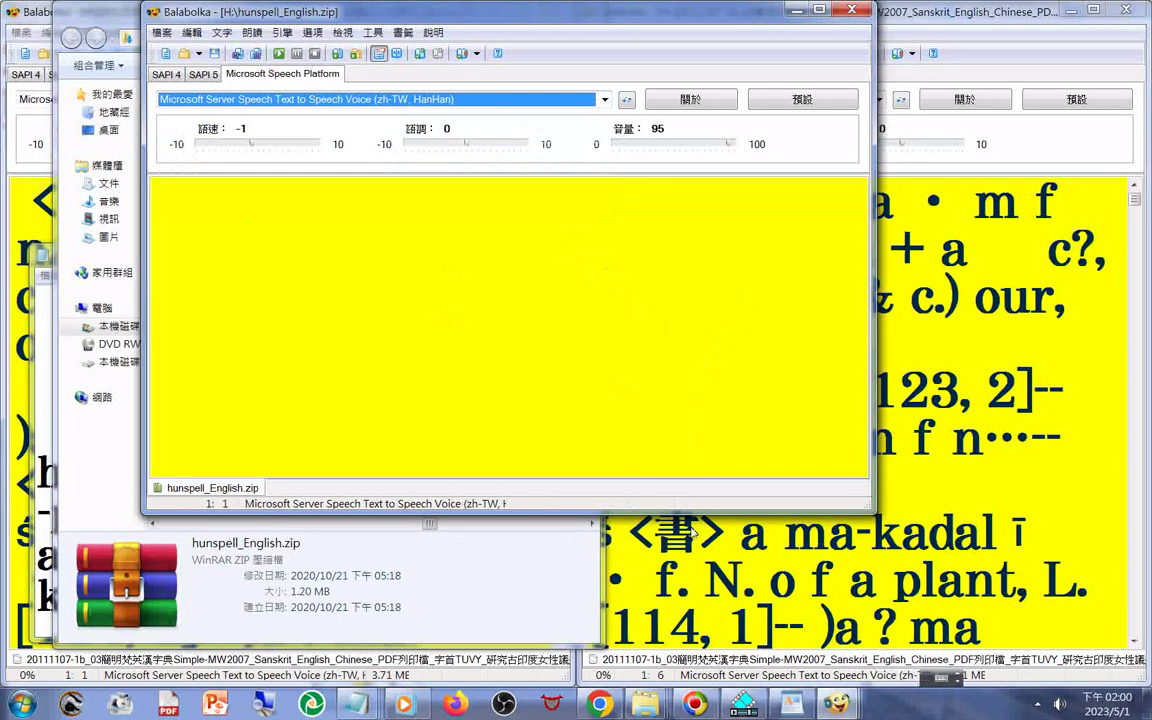
Move MSSpeech_TTS_de-DE_Hedda.msi and MSSpeech_TTS_it-IT_Lucia.msi into the ok subfolder of the MSSpeech_TTS folder on drive H
{"action": "mouse_move", "coordinate": [640, 706]}
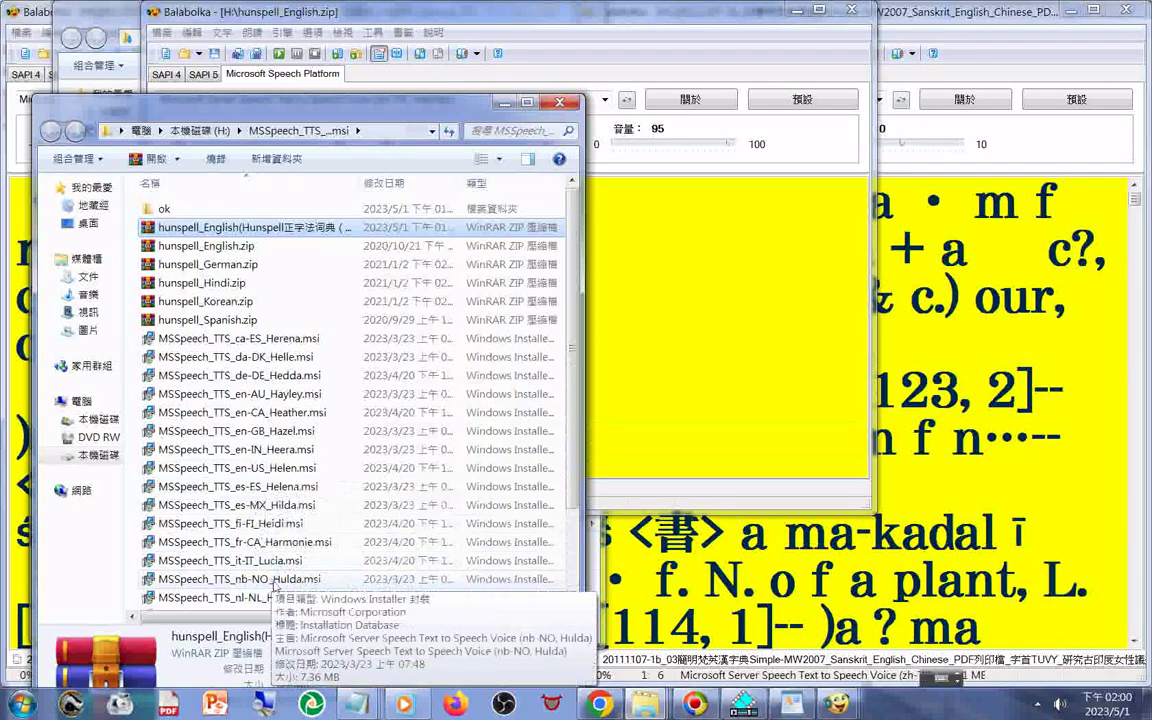
{"action": "left_click_drag", "start_coordinate": [571, 488], "coordinate": [570, 515]}
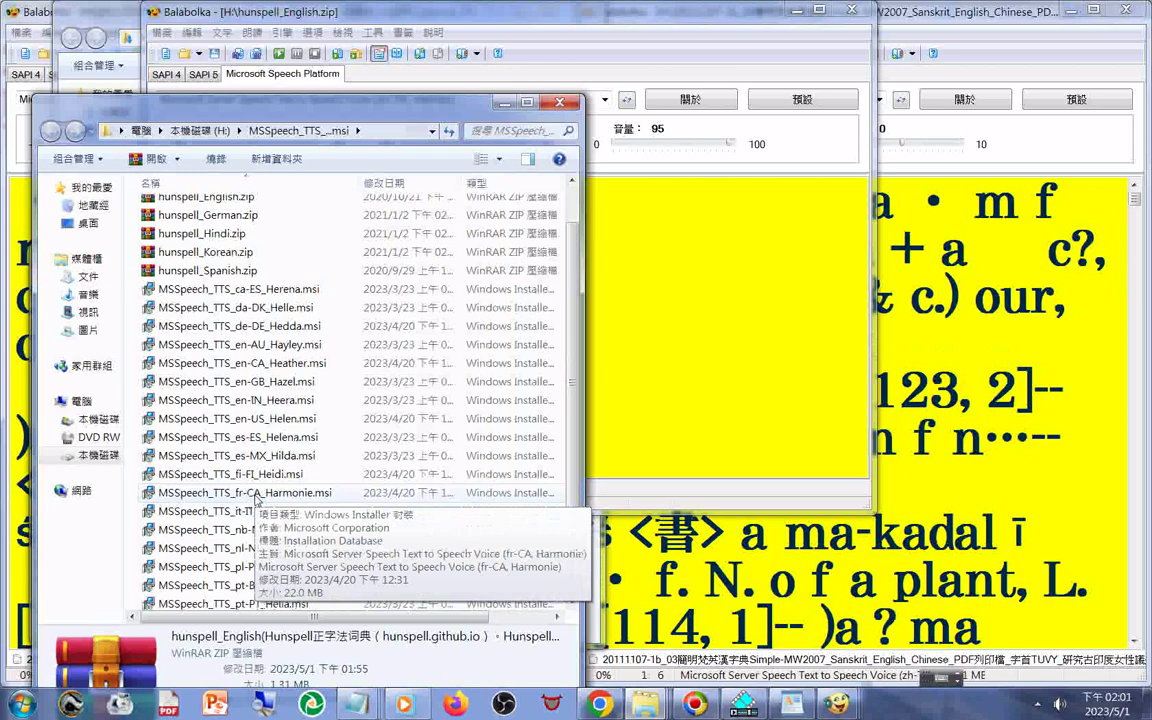
{"action": "left_click", "coordinate": [255, 500]}
{"action": "scroll", "coordinate": [255, 500], "scroll_direction": "down", "scroll_amount": 1}
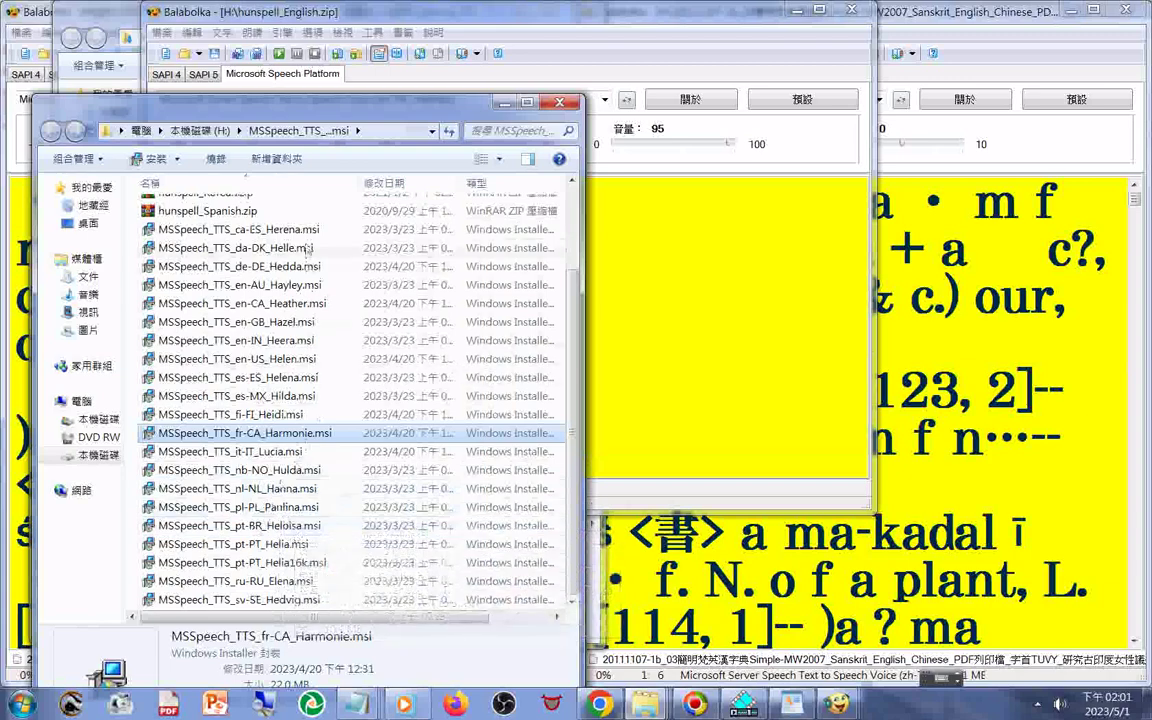
{"action": "left_click_drag", "start_coordinate": [285, 112], "coordinate": [270, 67]}
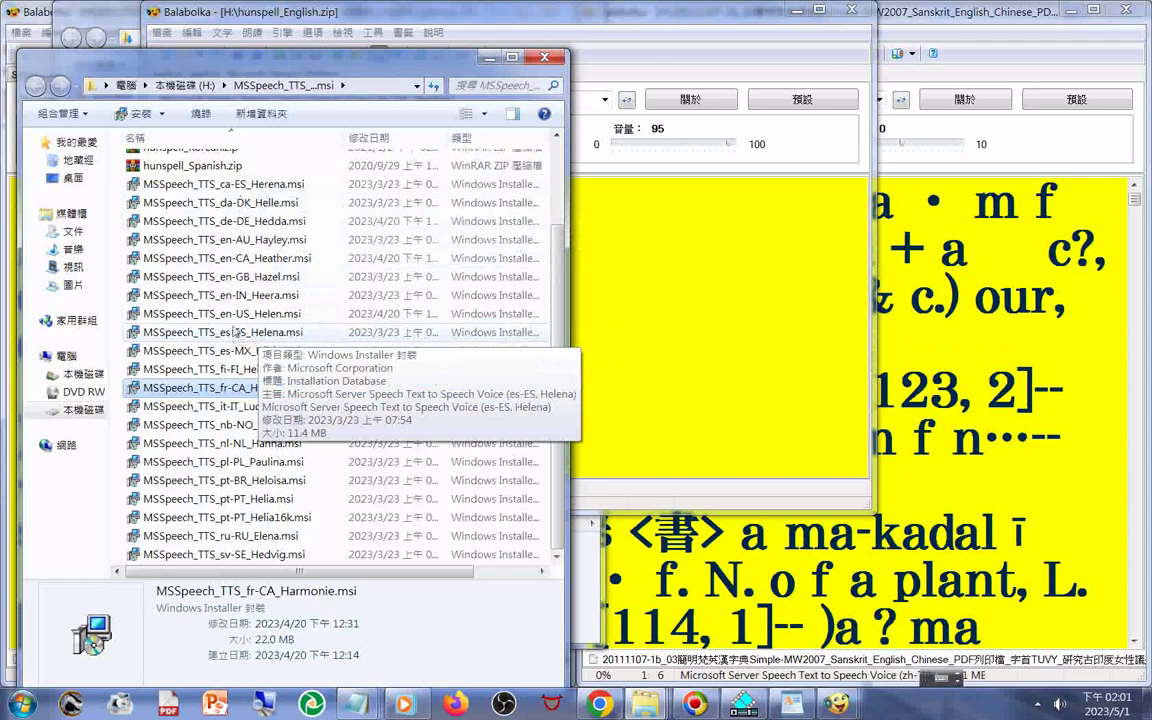
{"action": "left_click", "coordinate": [240, 224]}
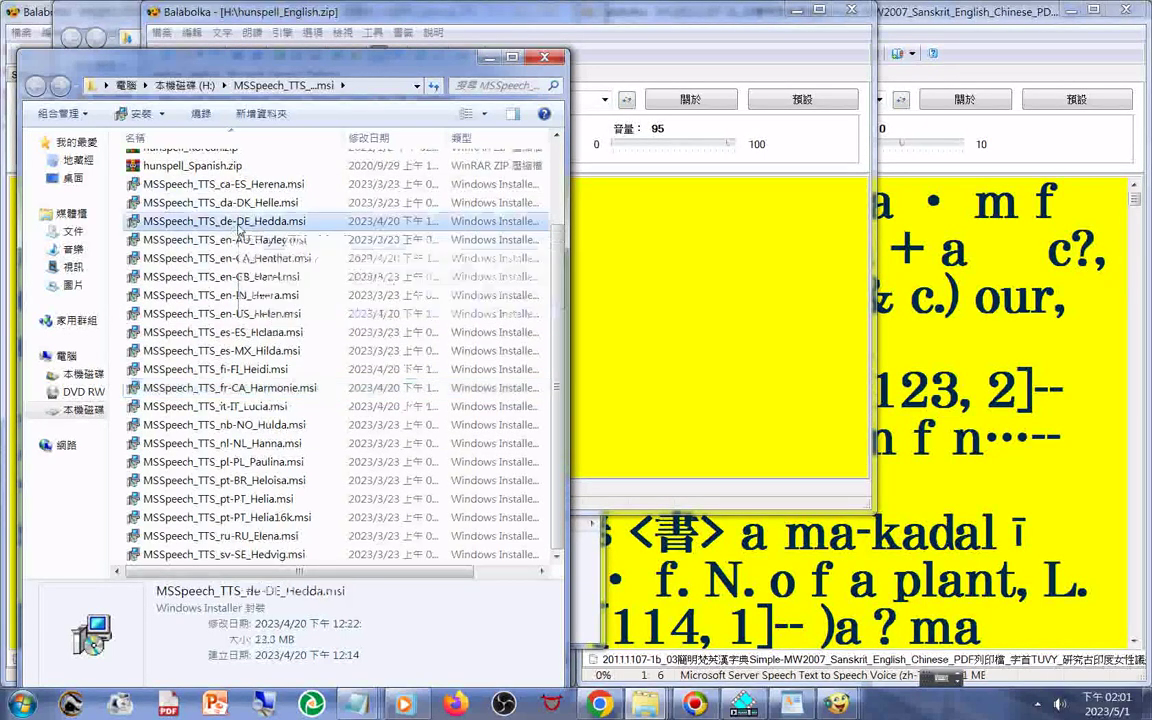
{"action": "left_click", "coordinate": [258, 407], "text": "ctrl"}
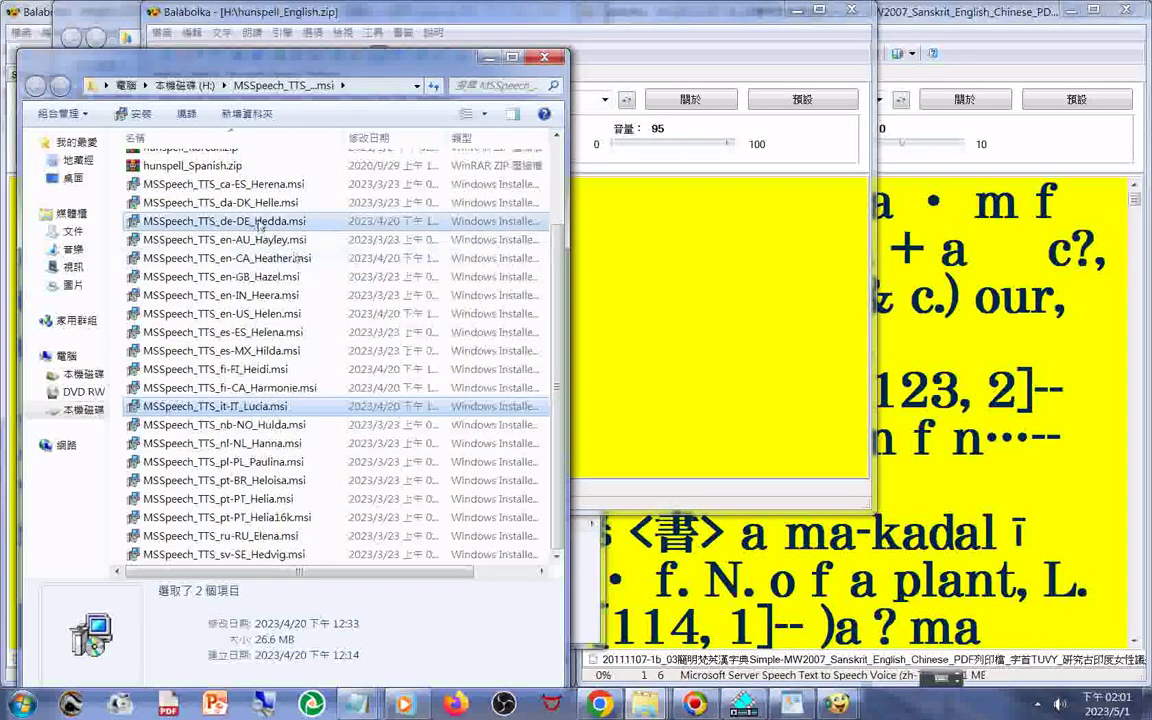
{"action": "left_click_drag", "start_coordinate": [214, 86], "coordinate": [136, 161]}
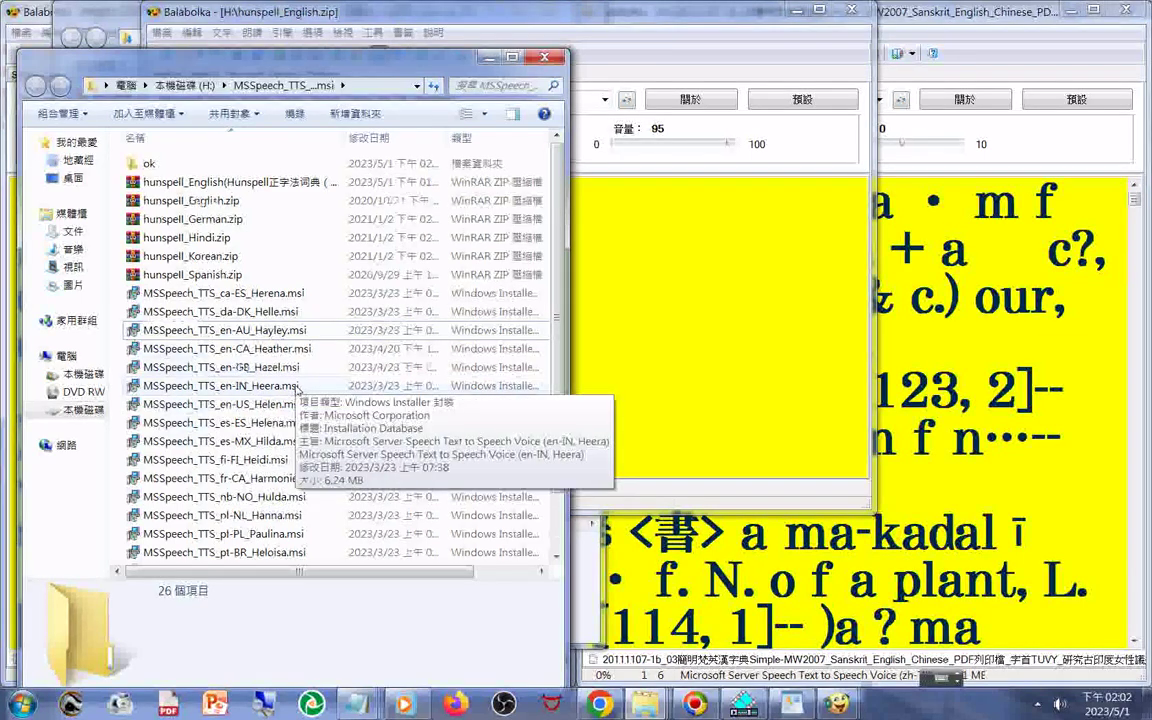
Launch the MSSpeech_TTS_fr-CA_Harmonie.msi voice installer from the MSSpeech_TTS folder
{"action": "scroll", "coordinate": [297, 387], "scroll_direction": "down", "scroll_amount": 1}
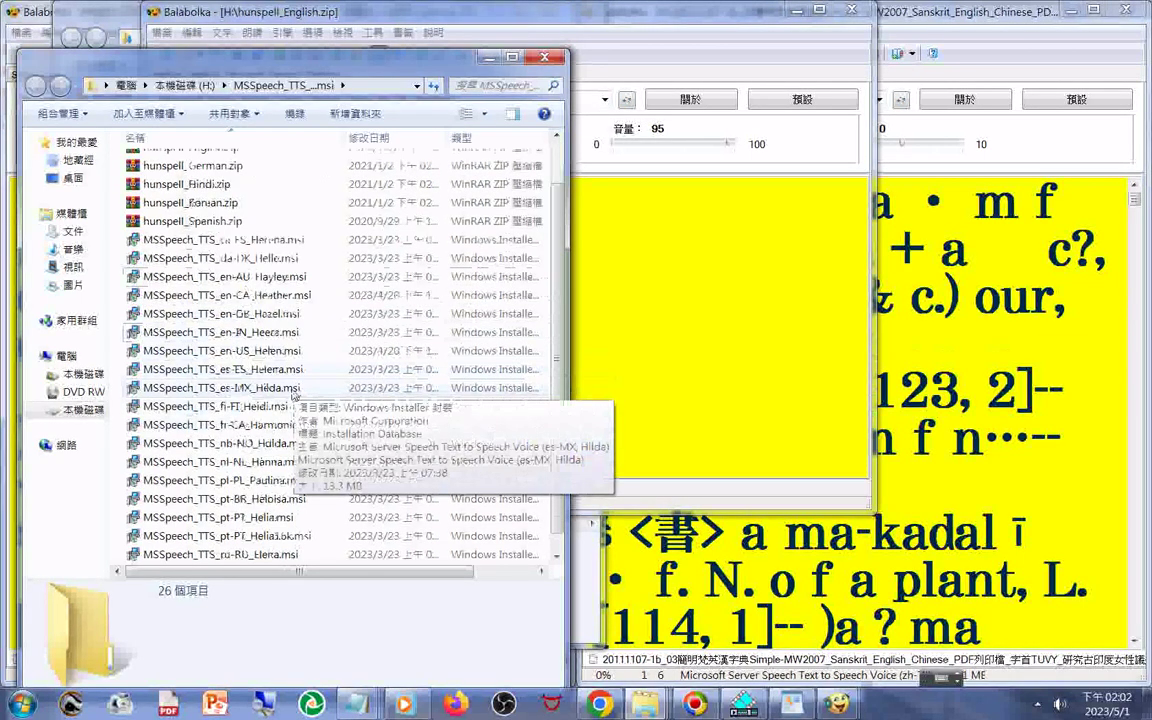
{"action": "scroll", "coordinate": [295, 395], "scroll_direction": "down", "scroll_amount": 1}
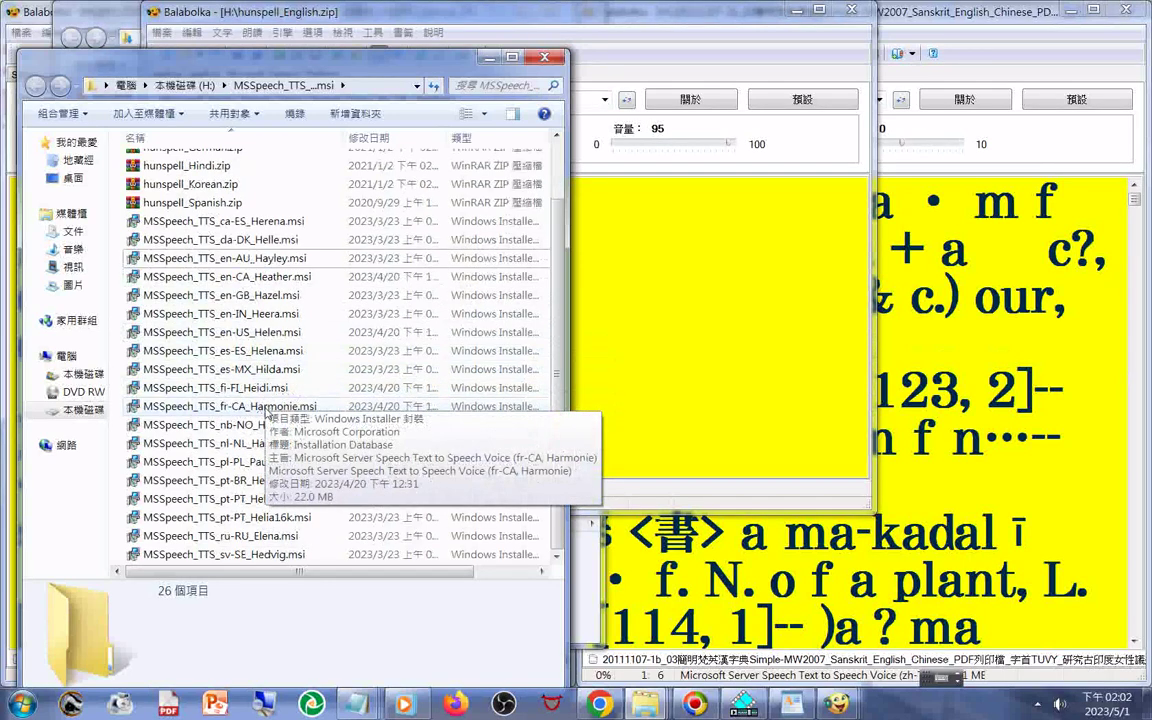
{"action": "left_click", "coordinate": [265, 408]}
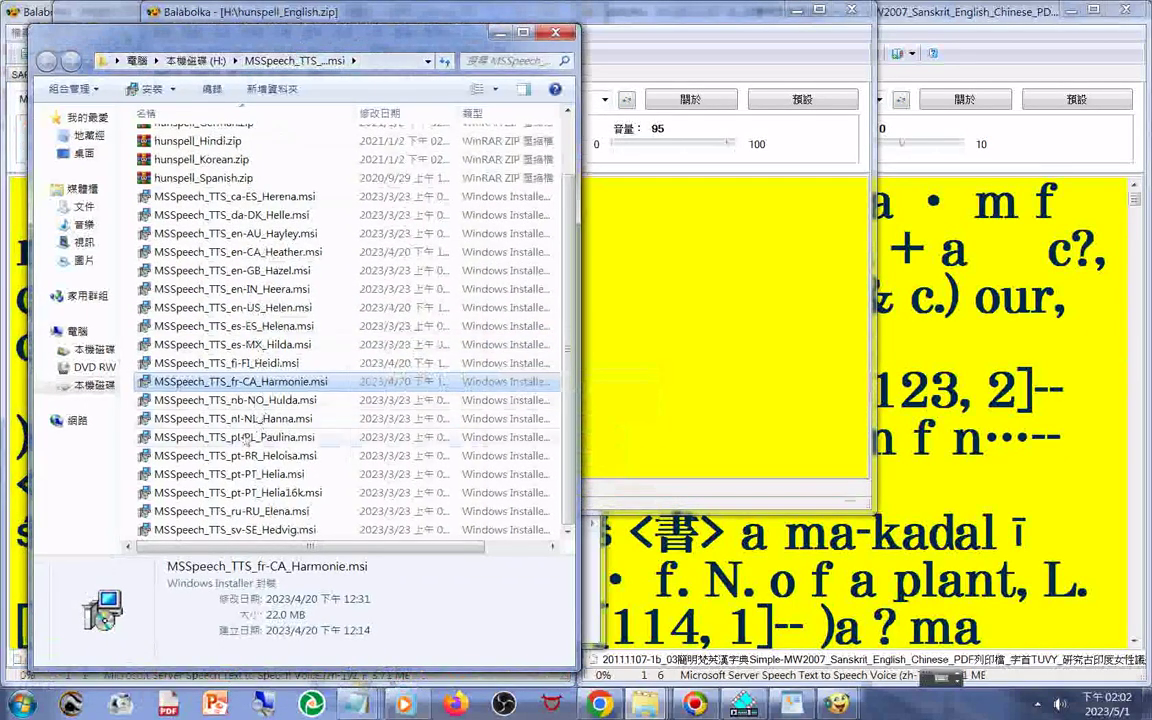
{"action": "double_click", "coordinate": [276, 387]}
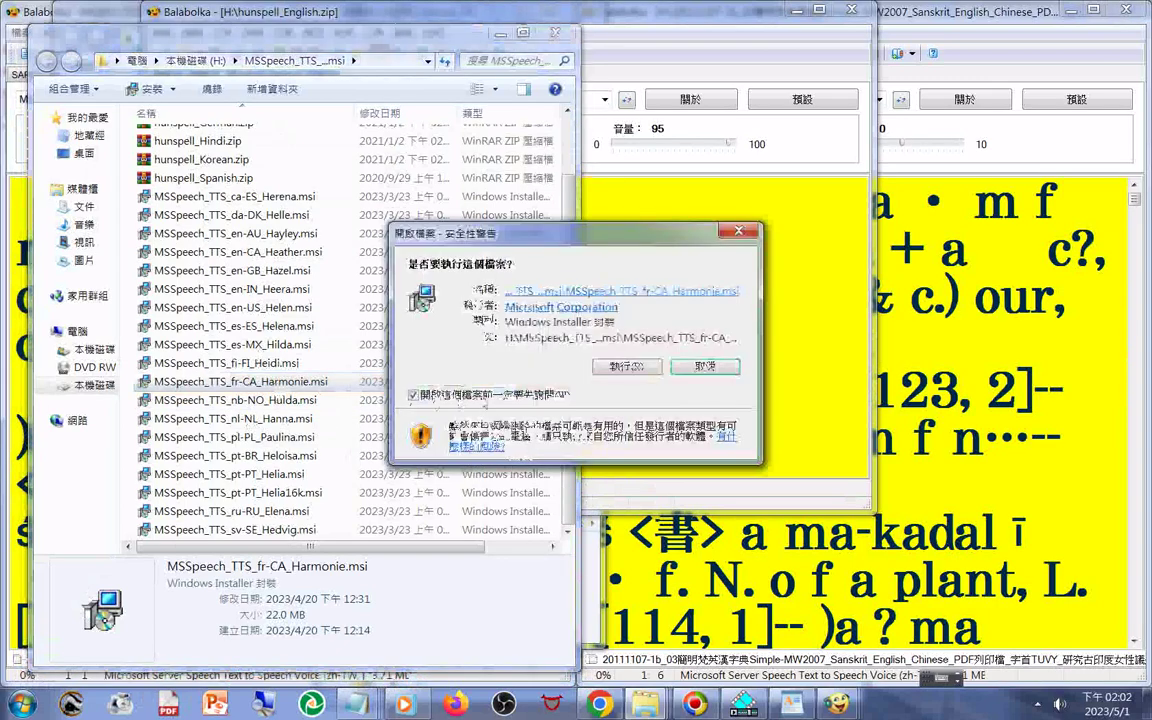
Run the MSSpeech_TTS_fr-CA_Harmonie.msi installer
{"action": "left_click", "coordinate": [618, 366]}
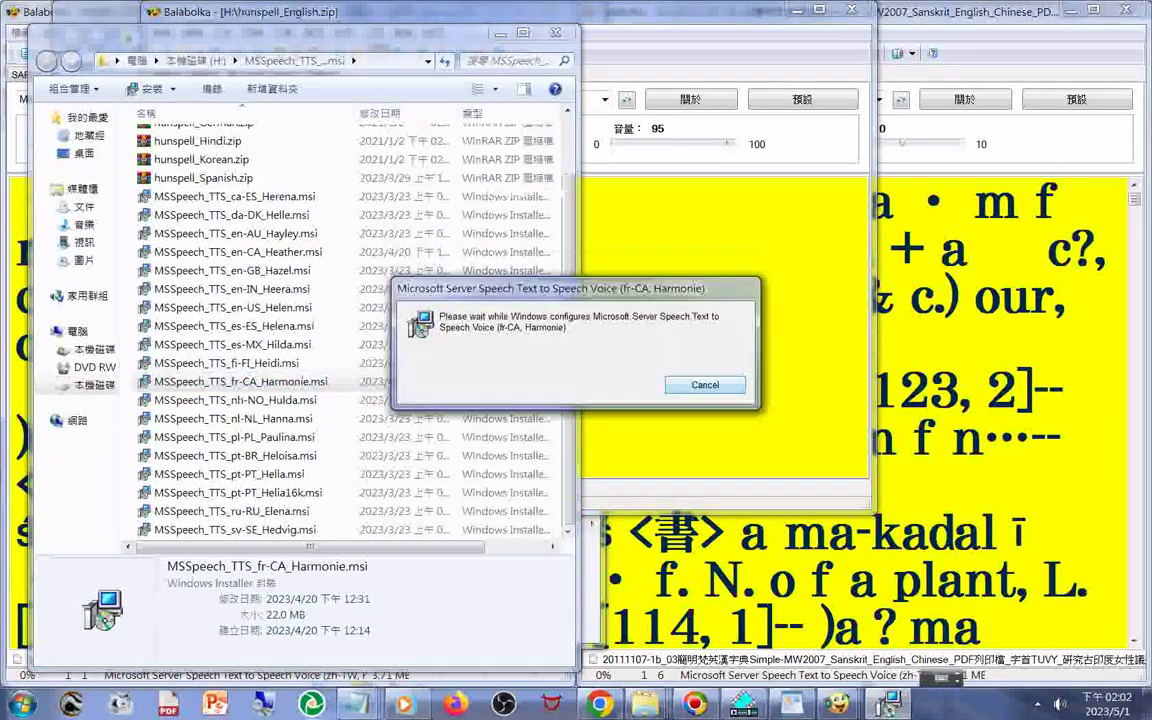
Open the 20230501 installation note in Notepad and highlight its sentence about restarting after installing the MSSpeech_TTS .msi files
{"action": "mouse_move", "coordinate": [355, 703]}
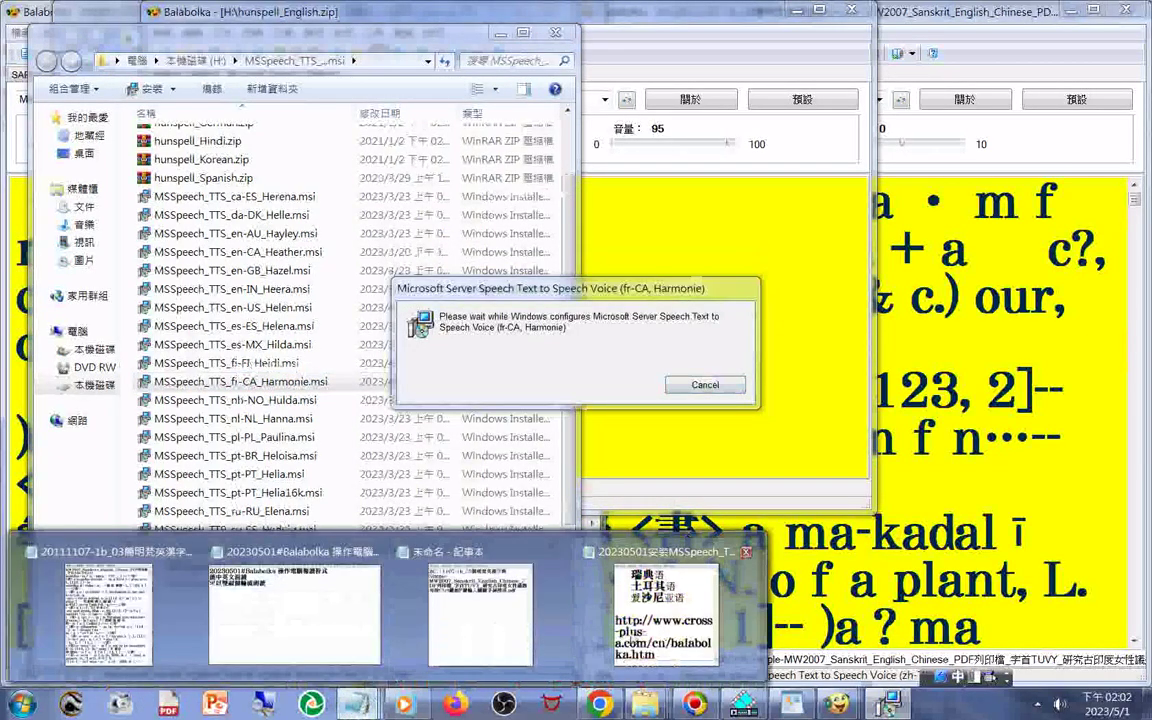
{"action": "left_click", "coordinate": [665, 605]}
{"action": "scroll", "coordinate": [403, 430], "scroll_direction": "down", "scroll_amount": 5}
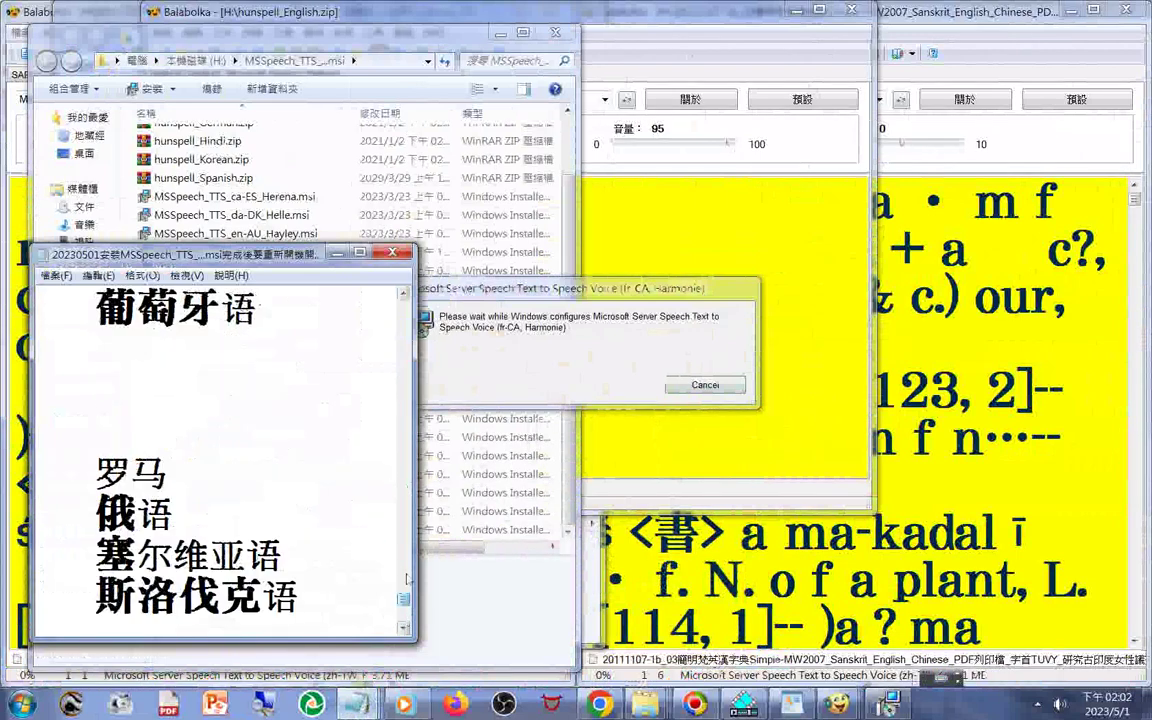
{"action": "left_click_drag", "start_coordinate": [403, 430], "coordinate": [404, 330]}
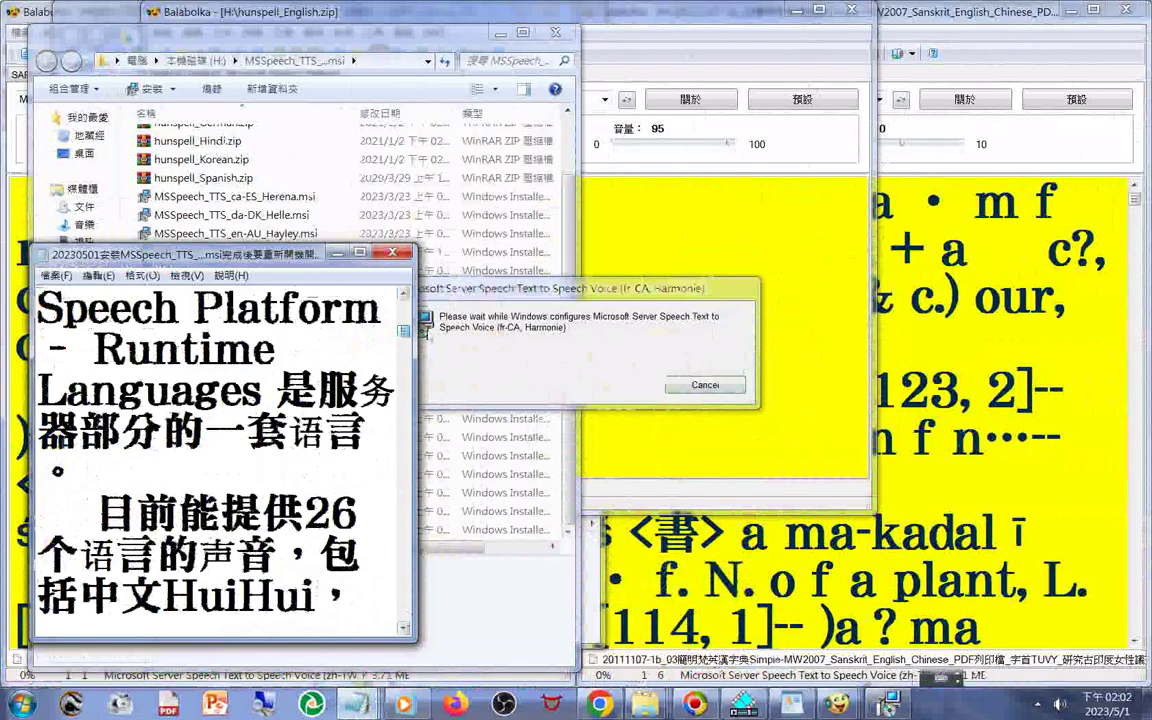
{"action": "left_click_drag", "start_coordinate": [404, 330], "coordinate": [404, 305]}
{"action": "left_click_drag", "start_coordinate": [38, 420], "coordinate": [295, 558]}
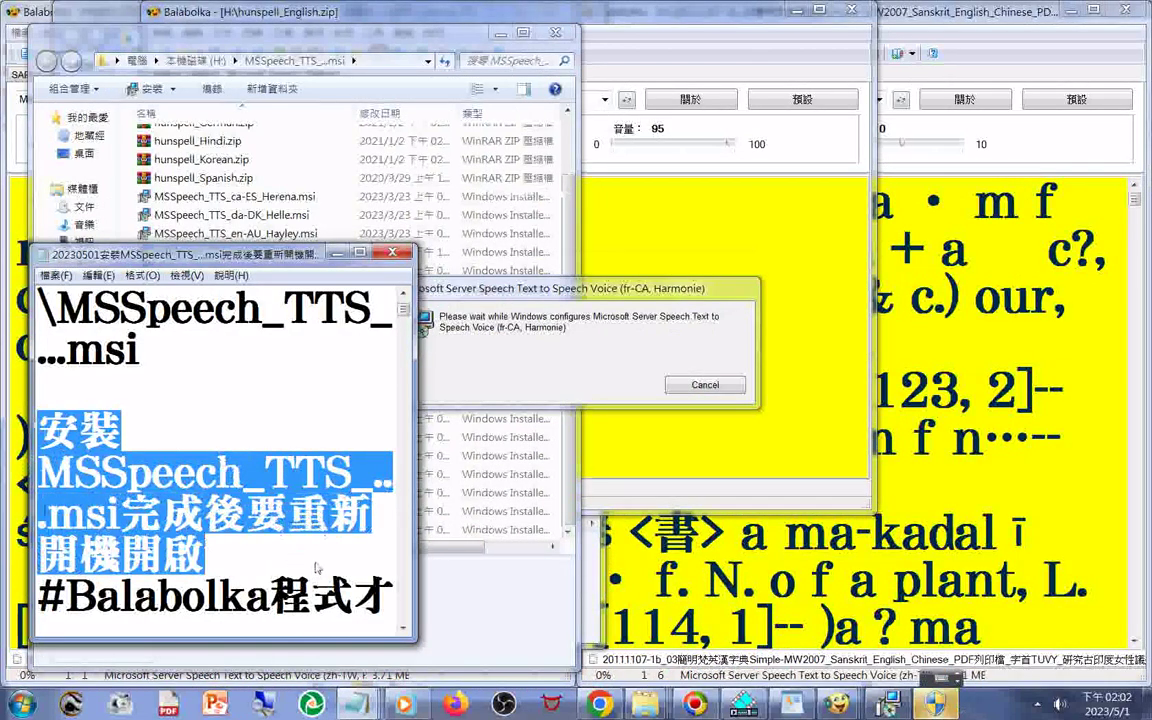
{"action": "scroll", "coordinate": [290, 550], "scroll_direction": "down", "scroll_amount": 1}
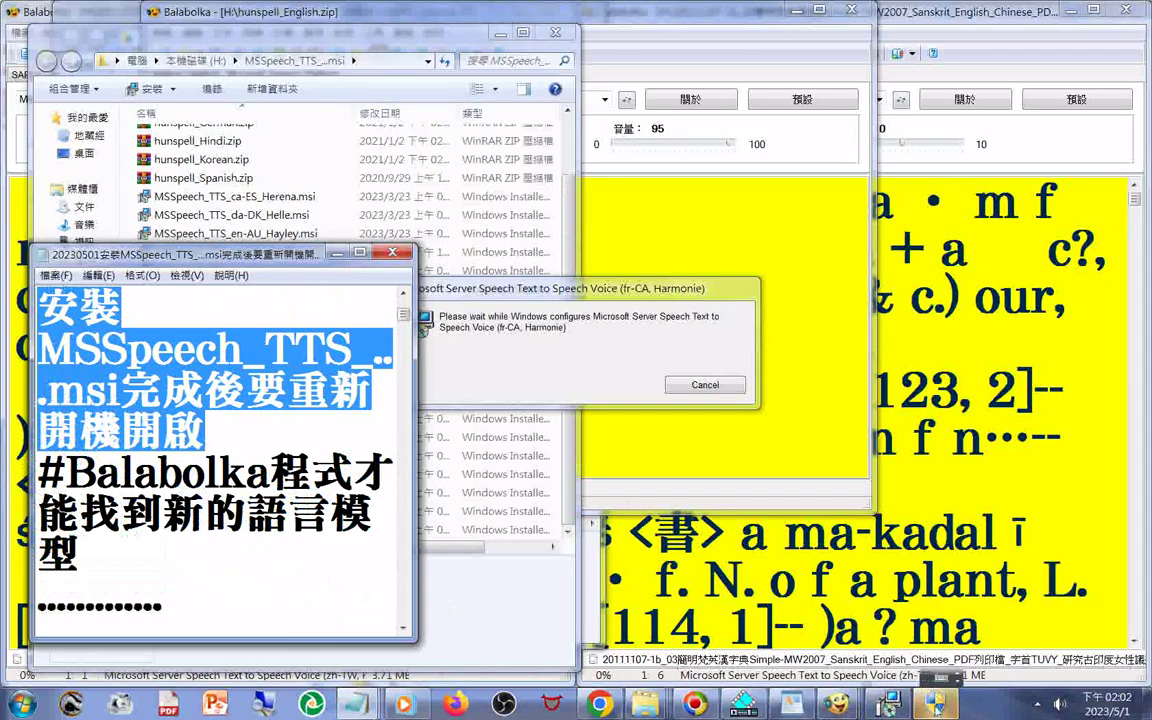
{"action": "left_click", "coordinate": [425, 330]}
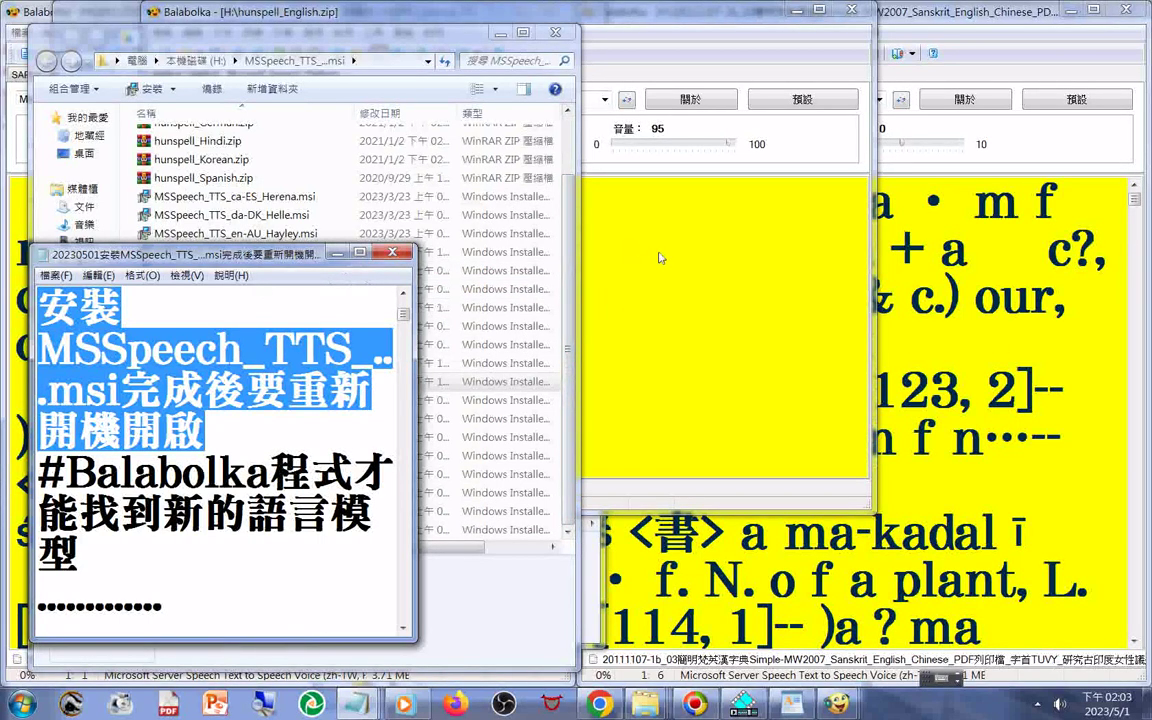
Return to the hunspell_English.zip Balabolka window and check its Microsoft Speech Platform voice list for fr-CA Harmonie
{"action": "key", "text": "alt+Tab"}
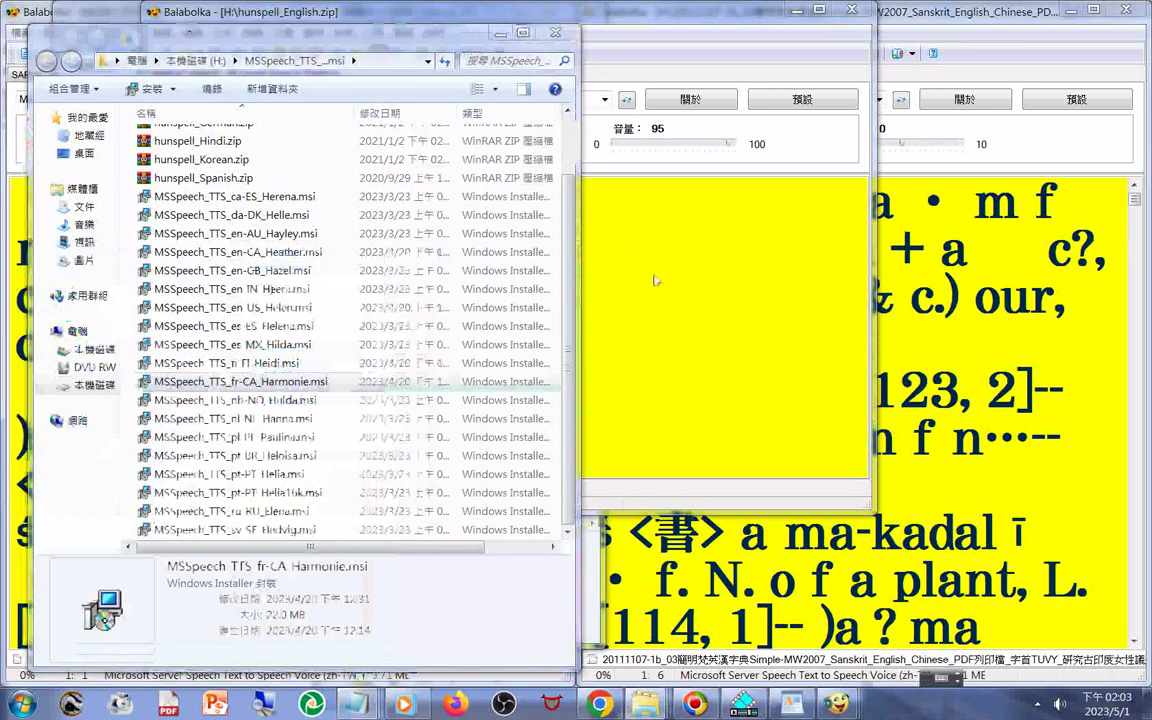
{"action": "left_click", "coordinate": [605, 99]}
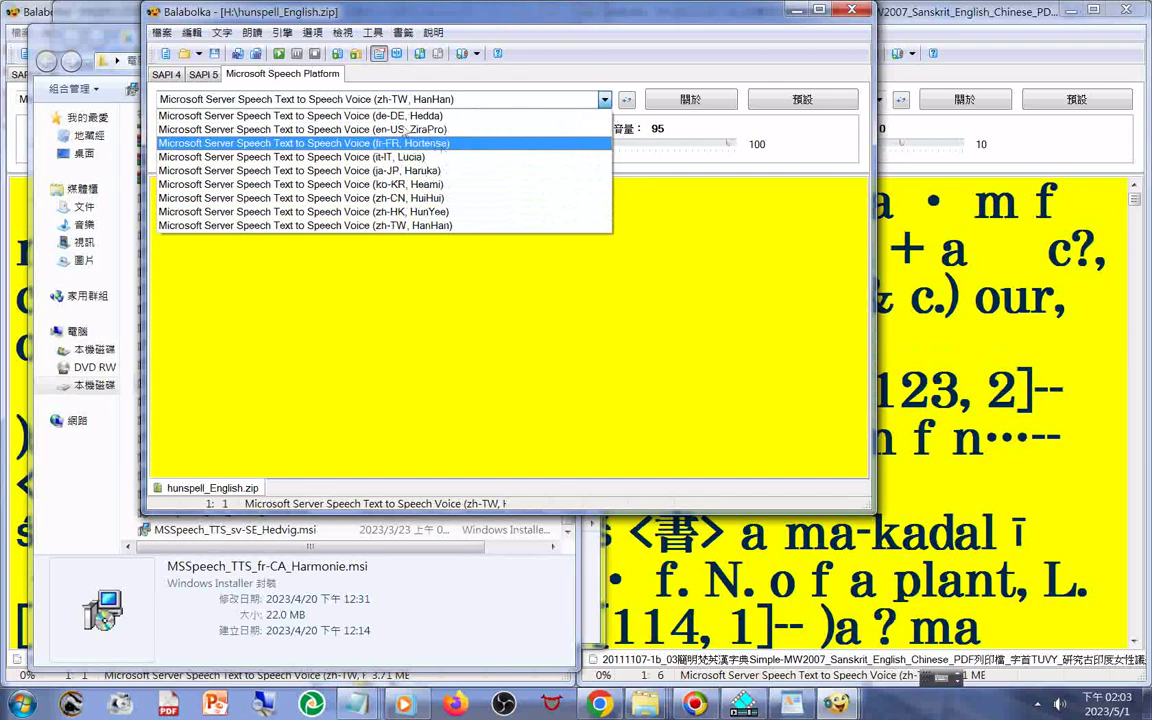
{"action": "left_click", "coordinate": [533, 33]}
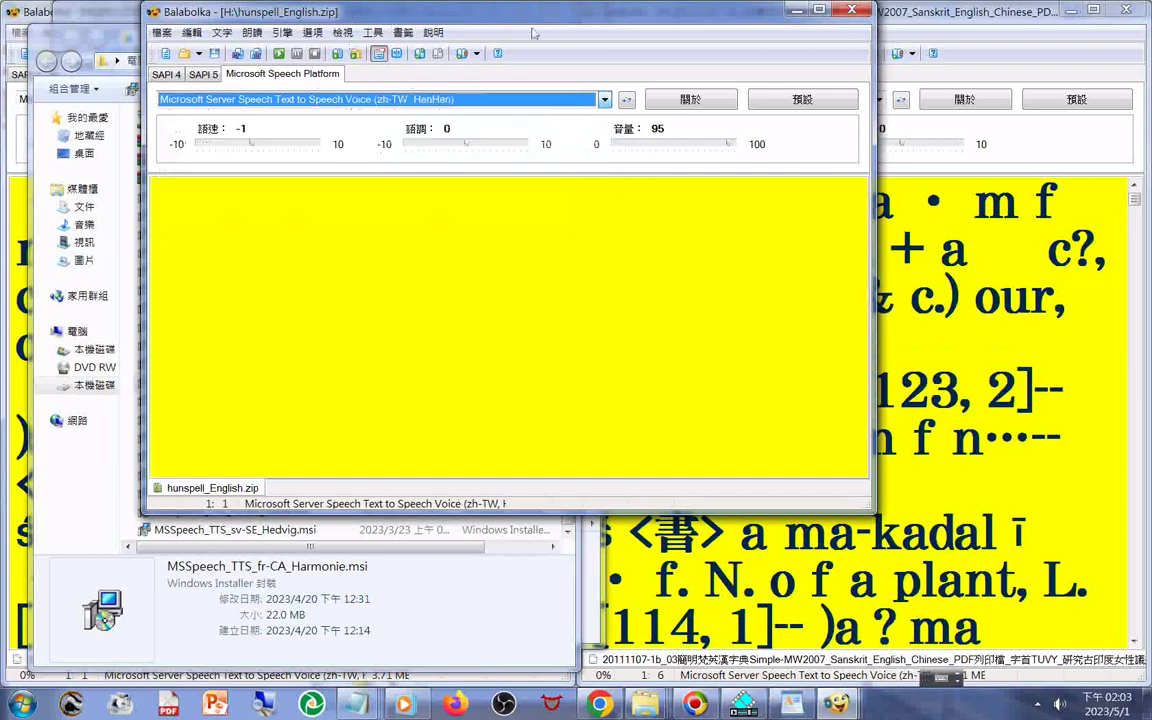
{"action": "left_click_drag", "start_coordinate": [533, 12], "coordinate": [816, 35]}
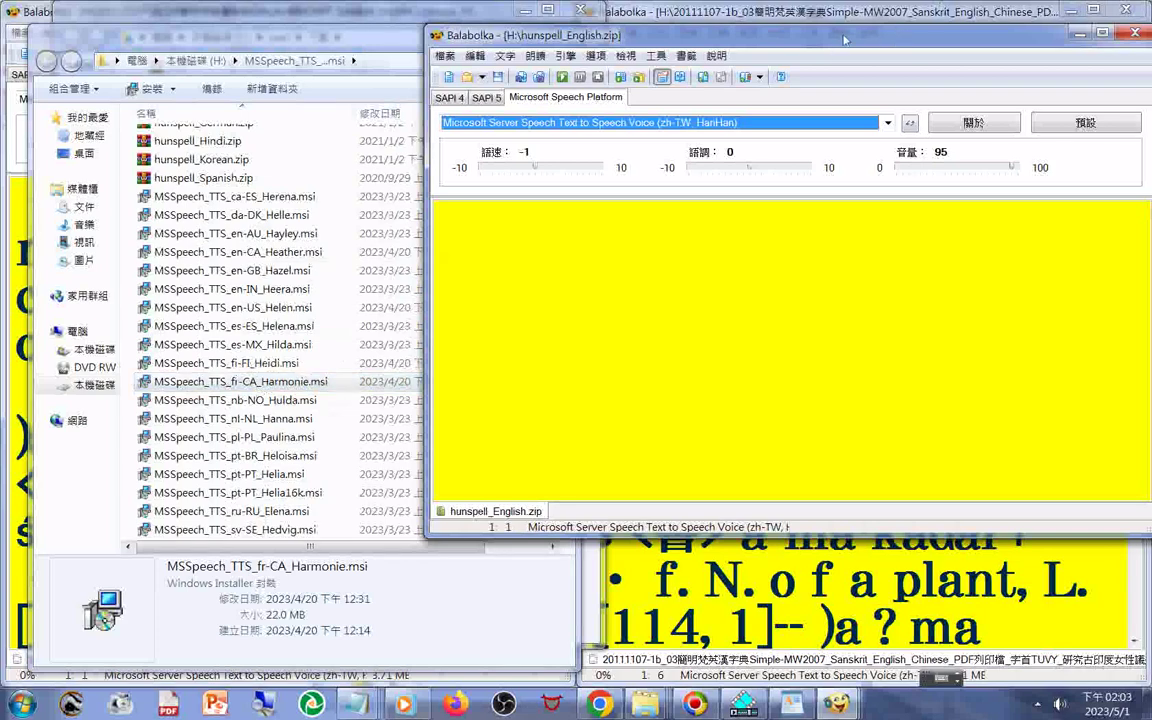
{"action": "scroll", "coordinate": [631, 316], "scroll_direction": "up", "scroll_amount": 5}
{"action": "scroll", "coordinate": [631, 316], "scroll_direction": "up", "scroll_amount": 2}
{"action": "left_click_drag", "start_coordinate": [658, 45], "coordinate": [404, 57]}
{"action": "scroll", "coordinate": [256, 537], "scroll_direction": "down", "scroll_amount": 3}
{"action": "scroll", "coordinate": [256, 533], "scroll_direction": "down", "scroll_amount": 1}
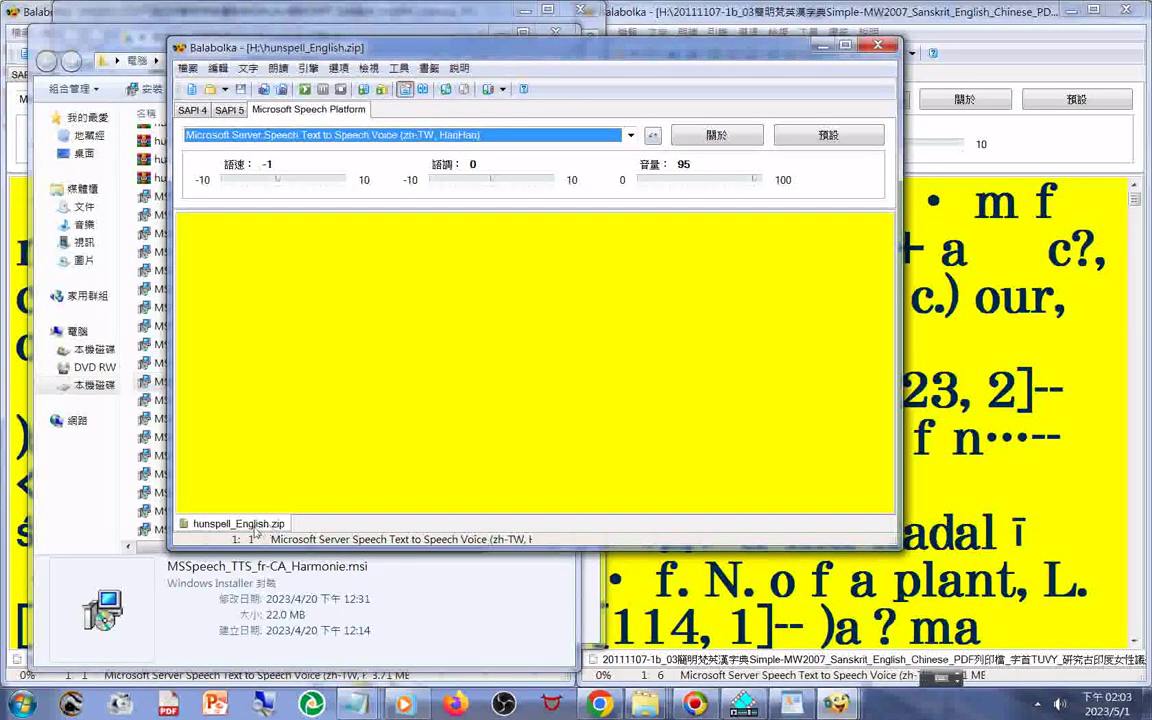
{"action": "scroll", "coordinate": [447, 288], "scroll_direction": "up", "scroll_amount": 3}
{"action": "left_click", "coordinate": [392, 287]}
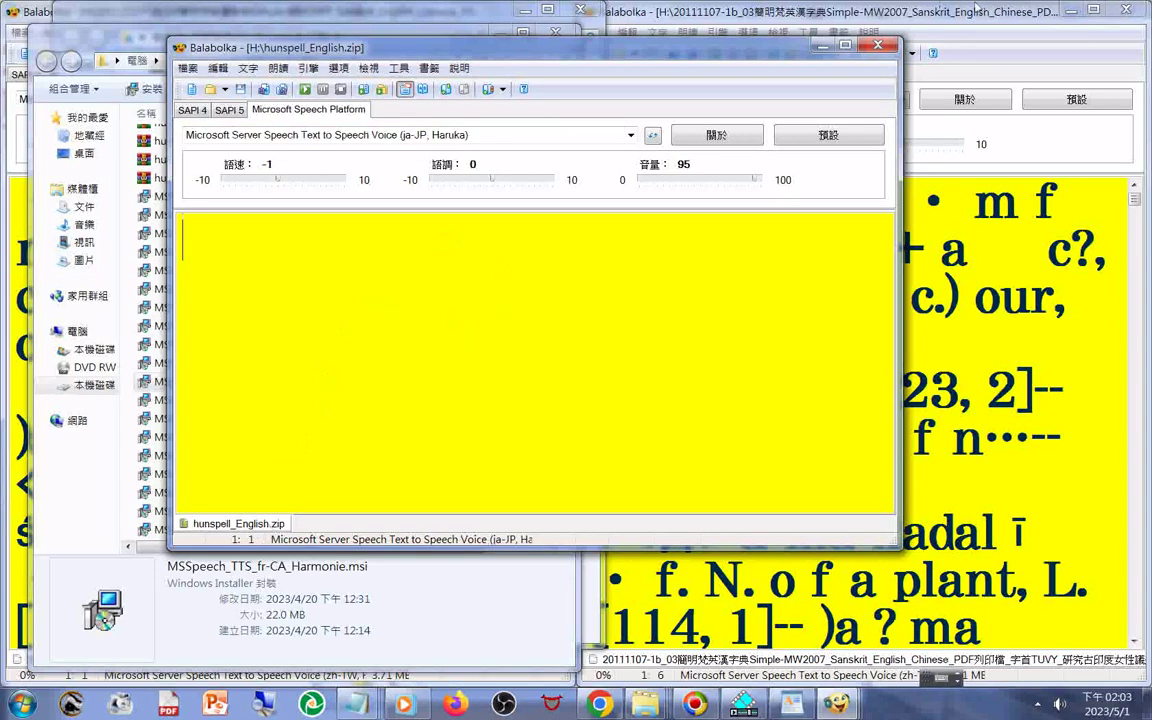
Close the hunspell_English.zip Balabolka window and start Balabolka again with a blank document
{"action": "left_click", "coordinate": [877, 47]}
{"action": "key", "text": "super"}
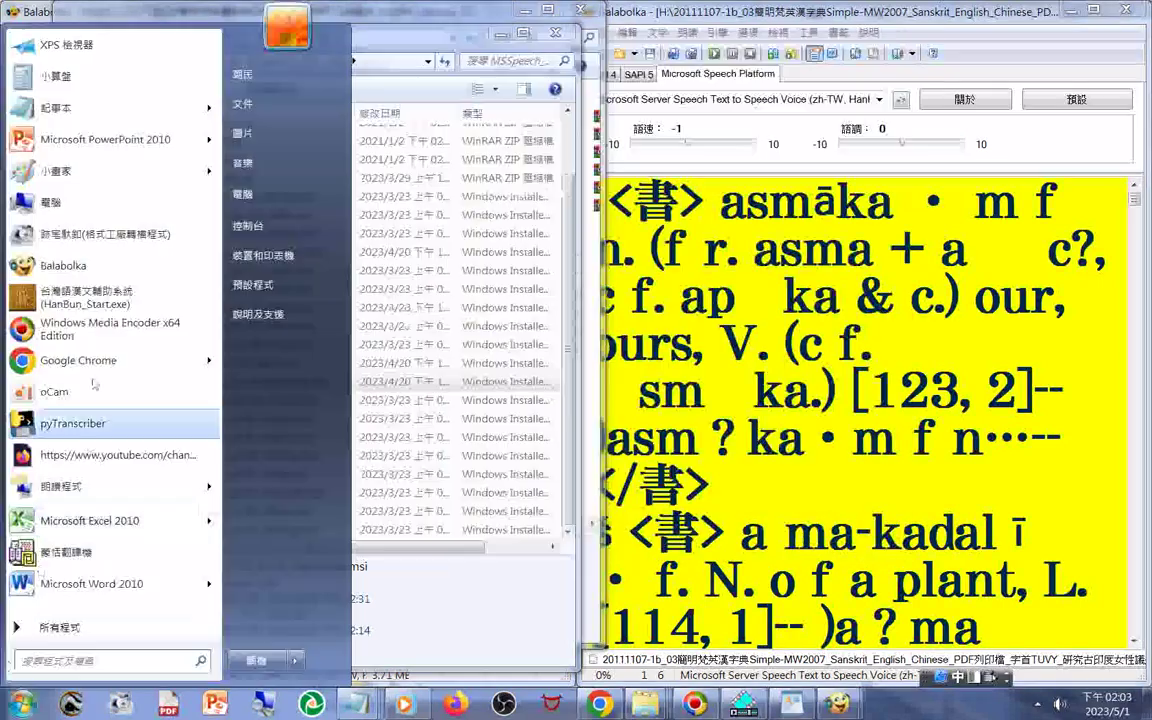
{"action": "key", "text": "Escape"}
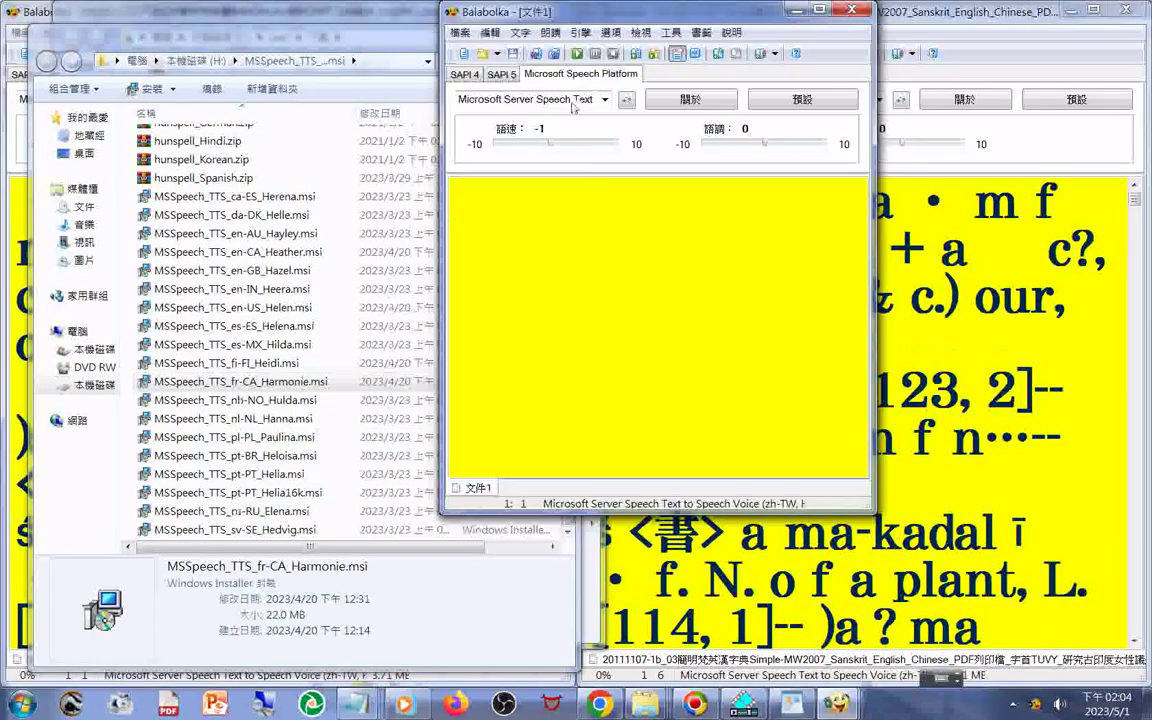
Widen the new Balabolka window and examine its Microsoft Speech Platform voice list for the fr-CA Harmonie voice
{"action": "left_click", "coordinate": [518, 99]}
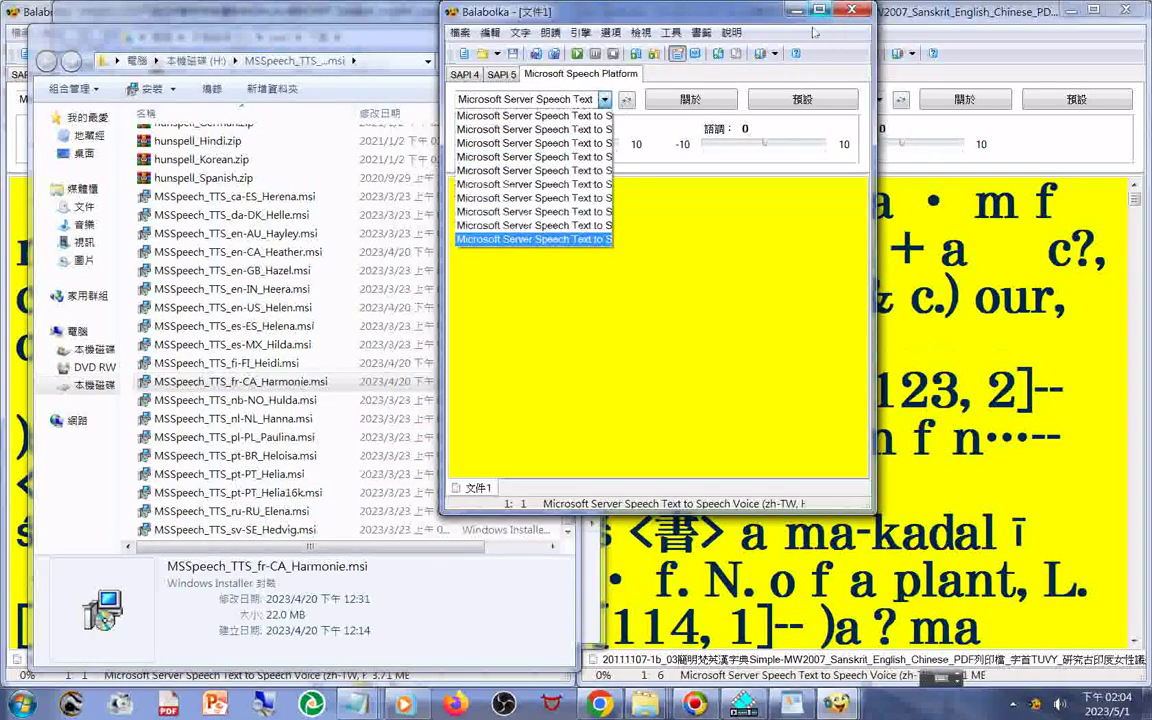
{"action": "left_click", "coordinate": [880, 304]}
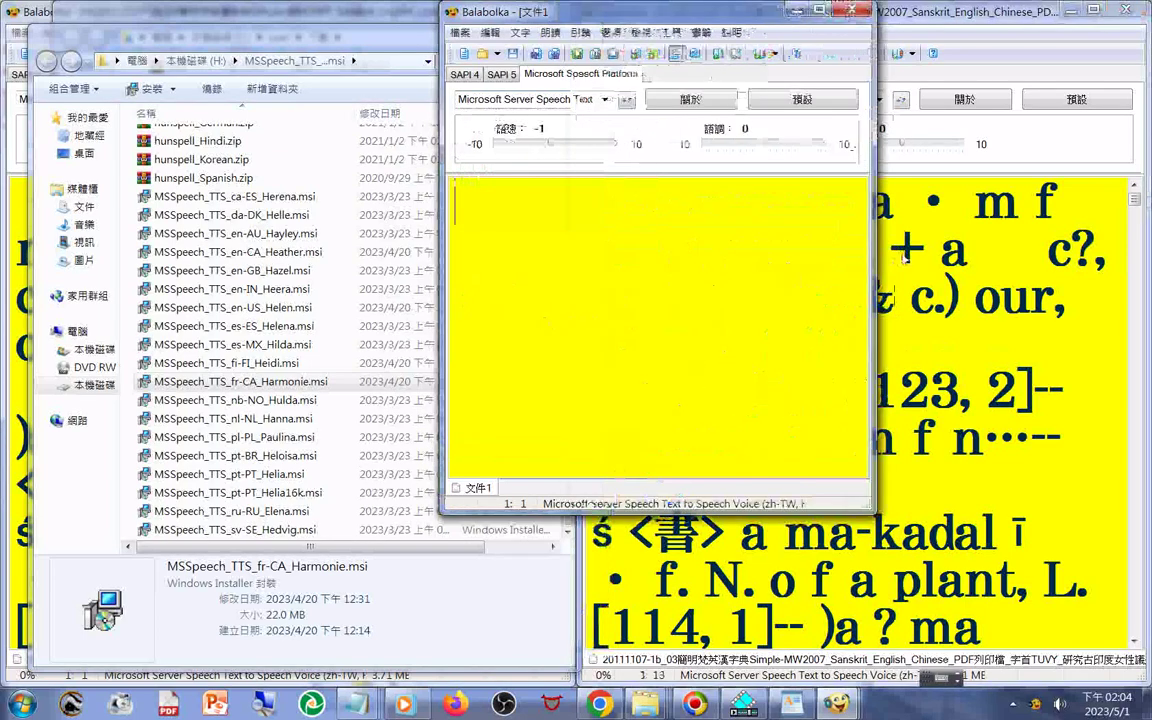
{"action": "left_click", "coordinate": [877, 99]}
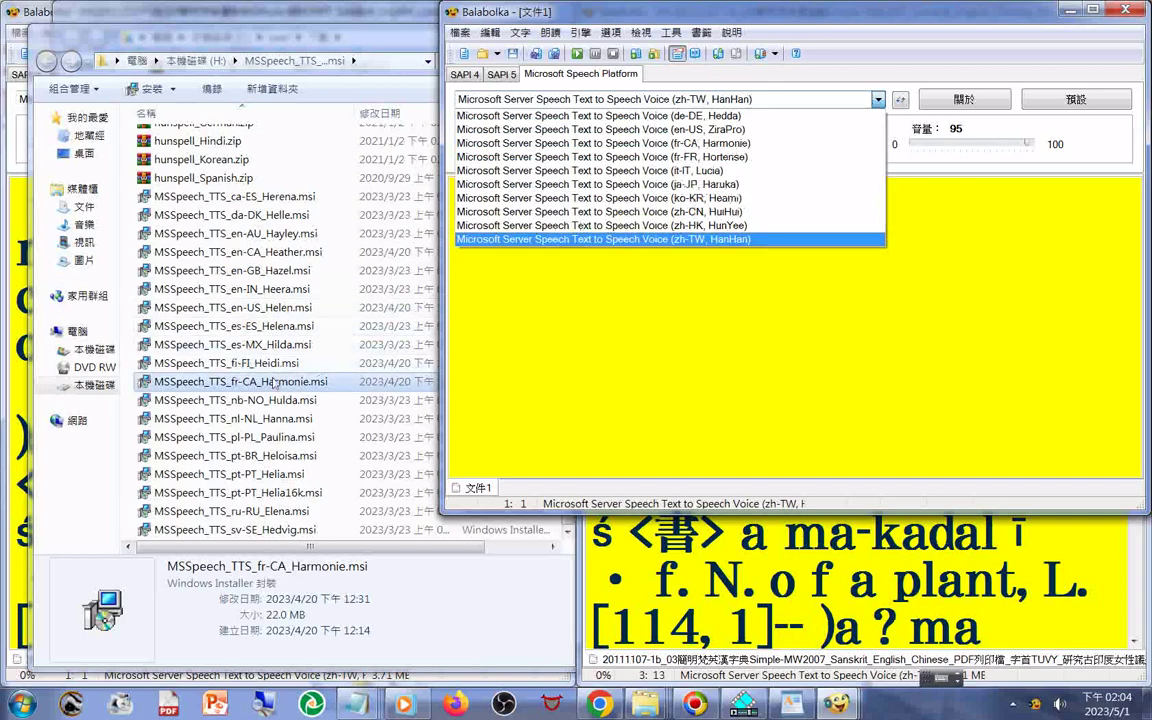
Move MSSpeech_TTS_fr-CA_Harmonie.msi into the ok folder and close the blank Balabolka window
{"action": "left_click_drag", "start_coordinate": [272, 383], "coordinate": [166, 142]}
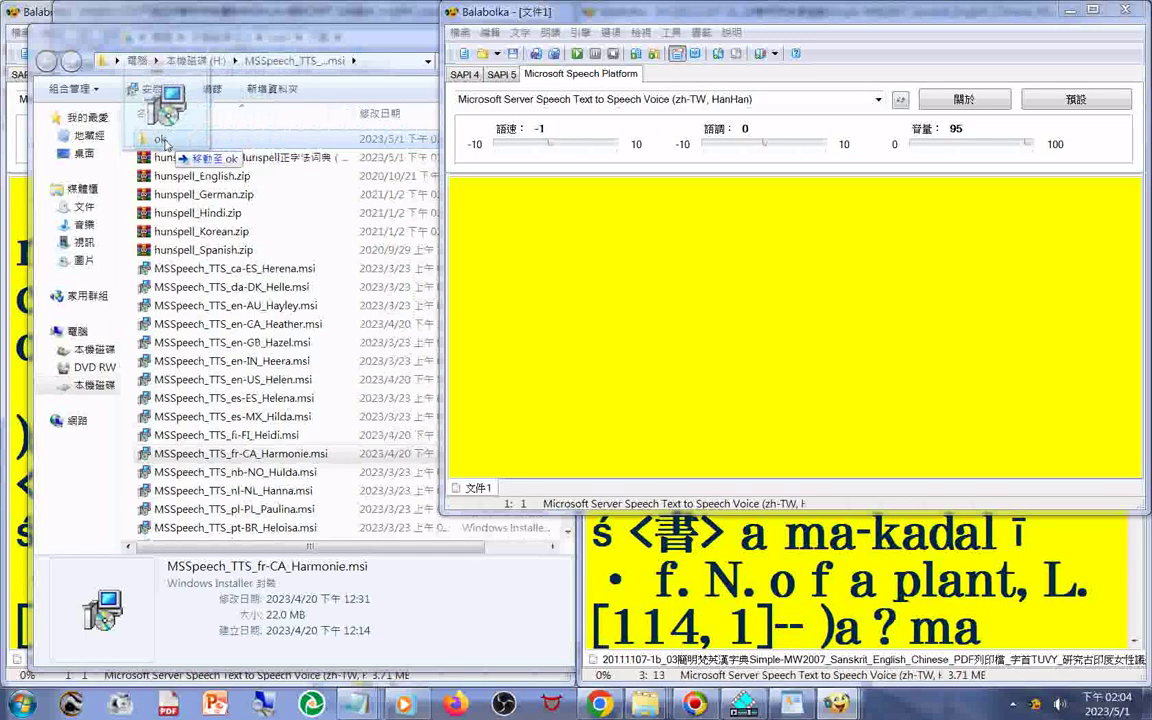
{"action": "left_click", "coordinate": [765, 289]}
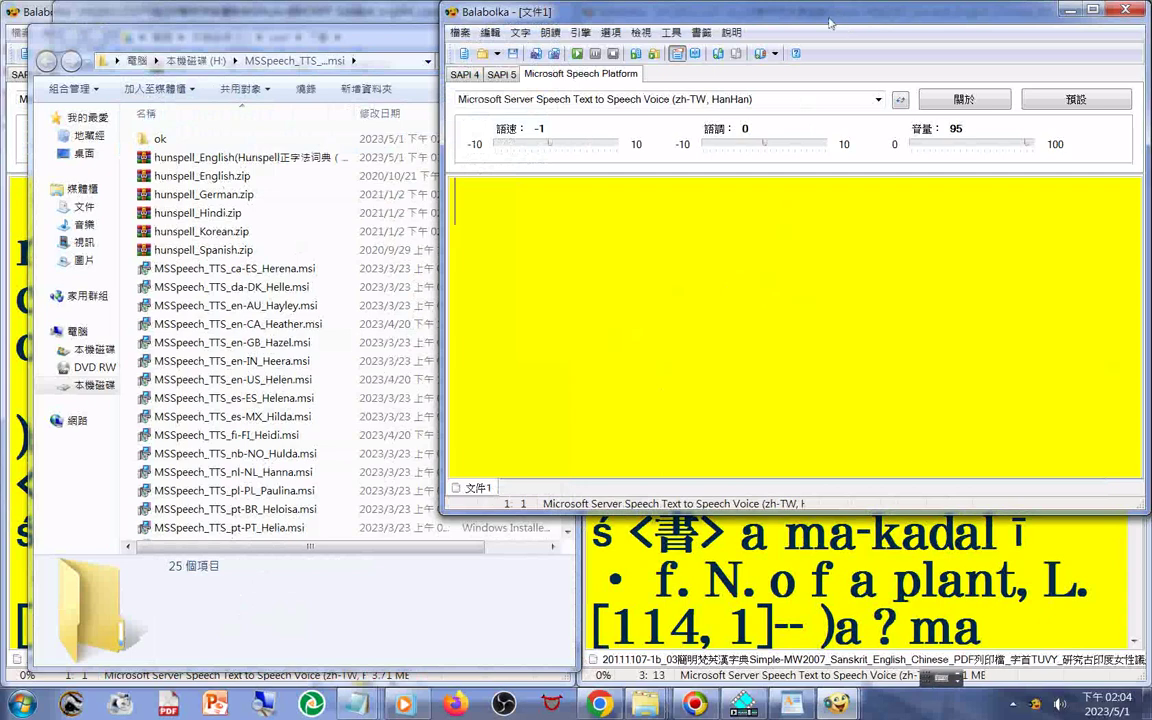
{"action": "left_click_drag", "start_coordinate": [829, 22], "coordinate": [524, 159]}
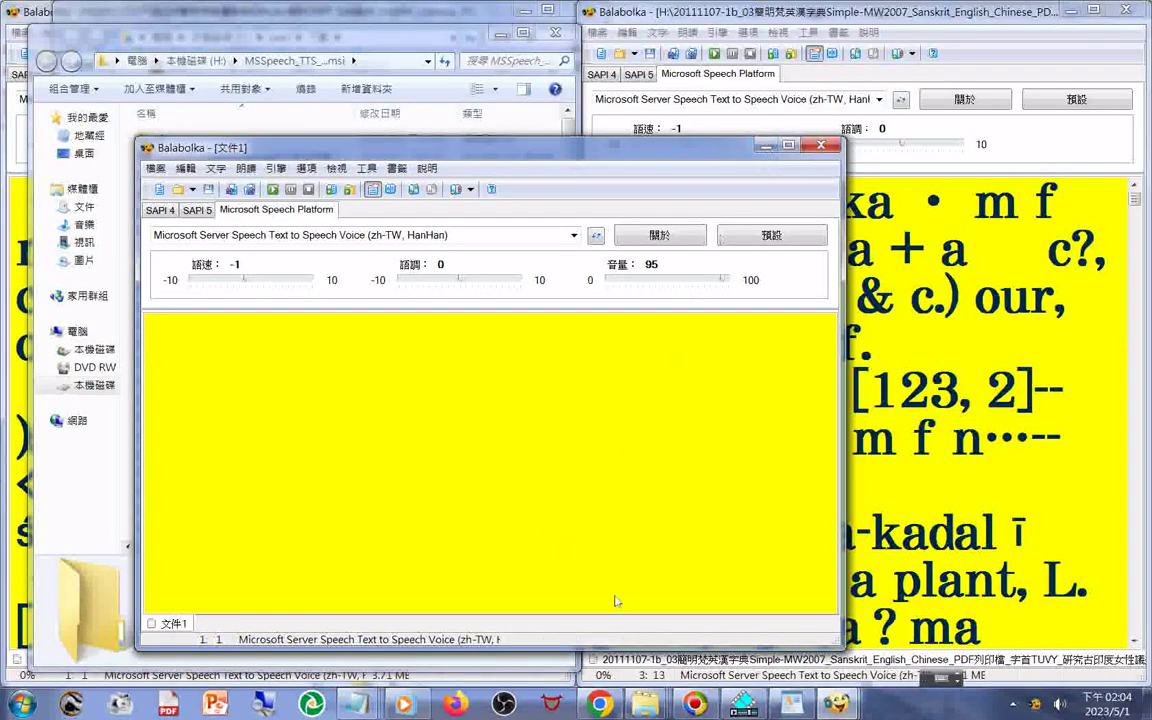
{"action": "mouse_move", "coordinate": [401, 157]}
{"action": "left_mouse_down"}
{"action": "mouse_move", "coordinate": [644, 309]}
{"action": "mouse_move", "coordinate": [410, 157]}
{"action": "left_mouse_up"}
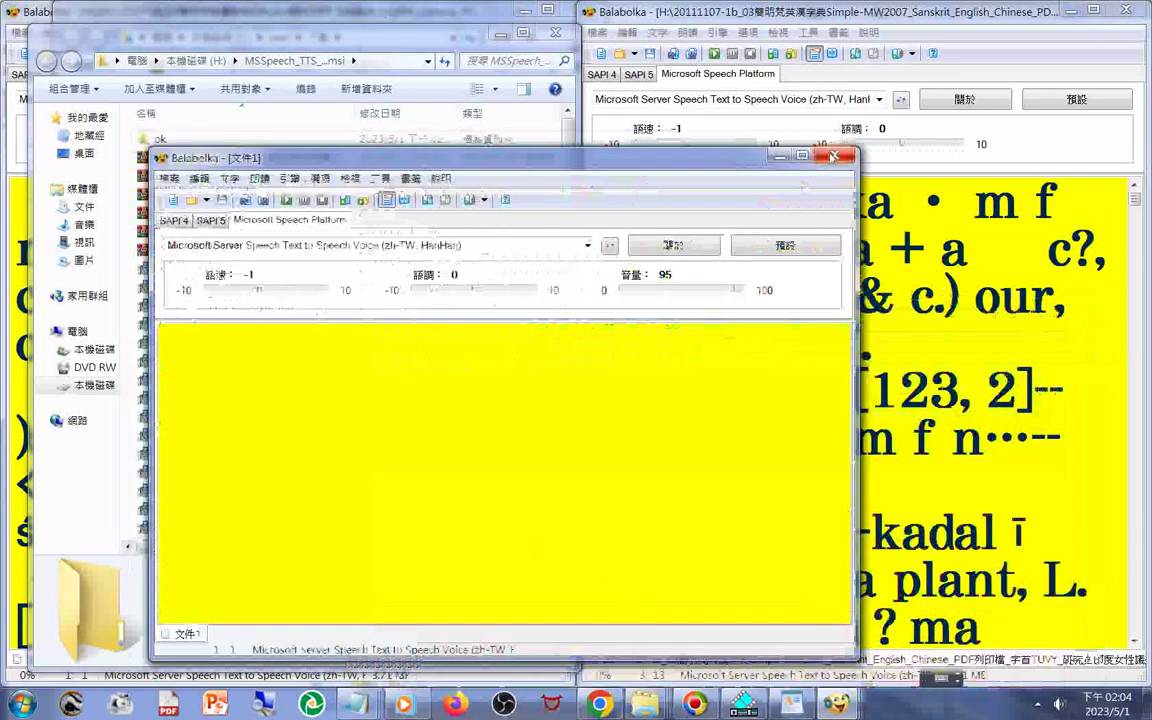
{"action": "left_click", "coordinate": [835, 156]}
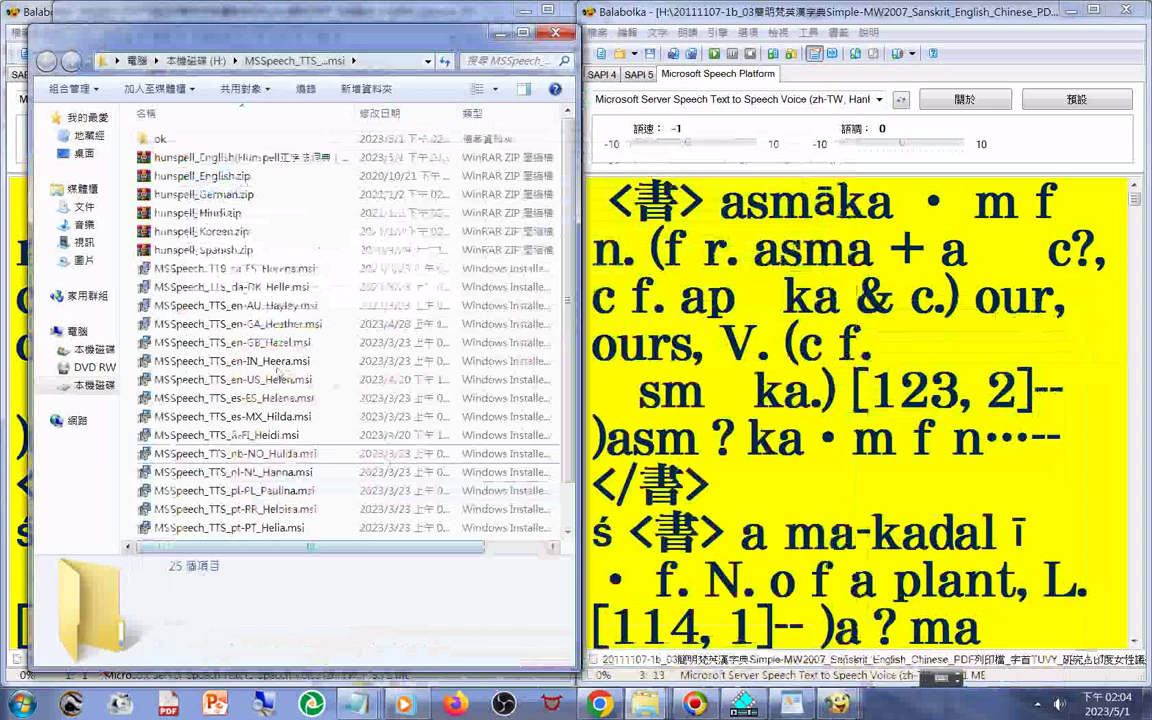
Copy the name of the MSSpeech_TTS_ca-ES_Herena.msi file without its extension, leaving the file name as it is
{"action": "right_click", "coordinate": [223, 268]}
{"action": "left_click", "coordinate": [352, 414]}
{"action": "key", "text": "super+c"}
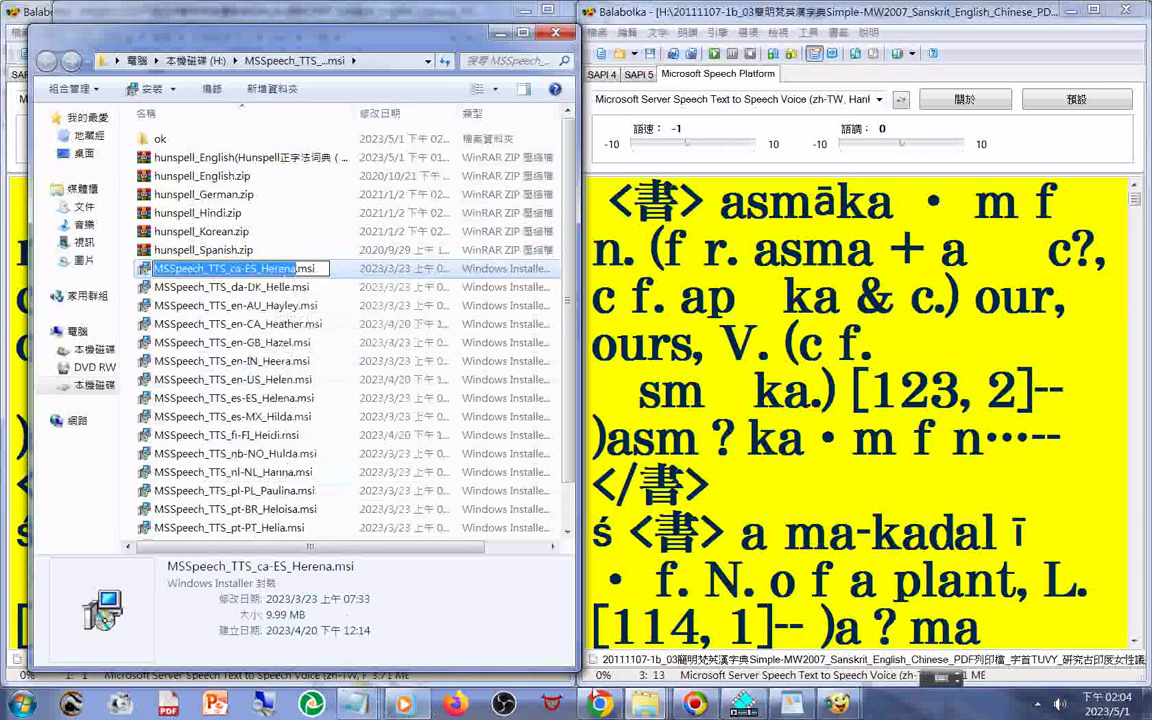
Switch to Chrome, search Google for MSSpeech_TTS_ca-ES_Herena and open Microsoft's Speech Platform - Runtime Languages (Version 11) page
{"action": "left_click", "coordinate": [598, 704]}
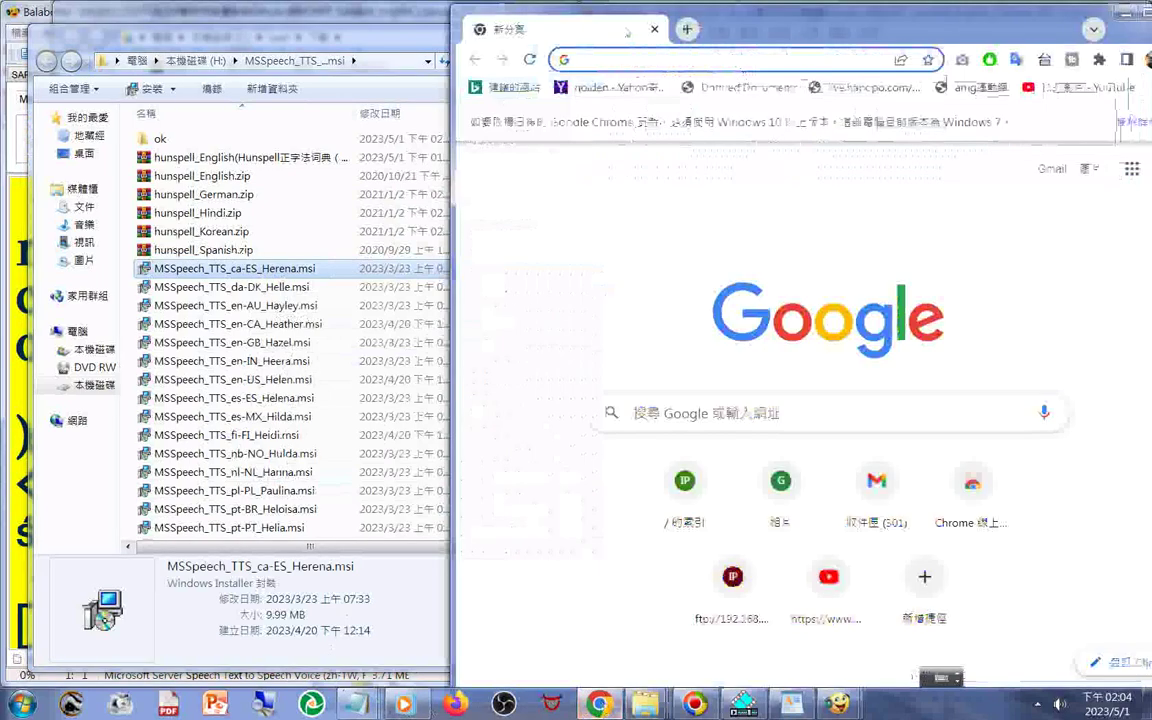
{"action": "right_click", "coordinate": [622, 63]}
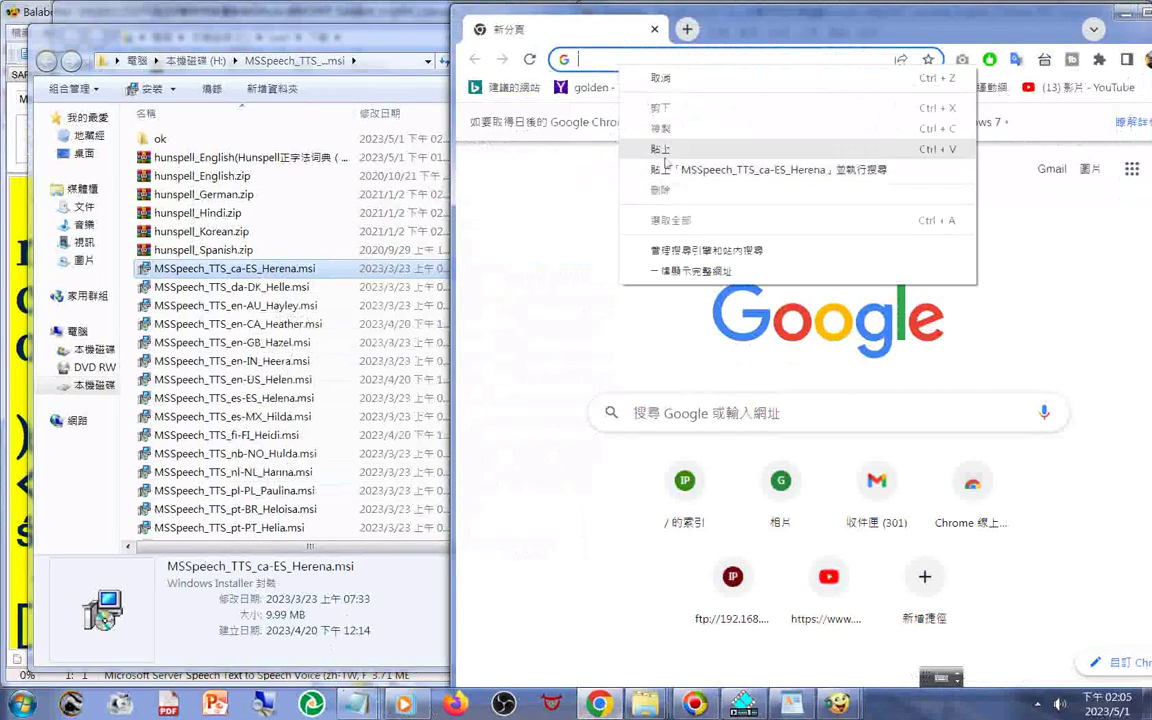
{"action": "left_click", "coordinate": [664, 150]}
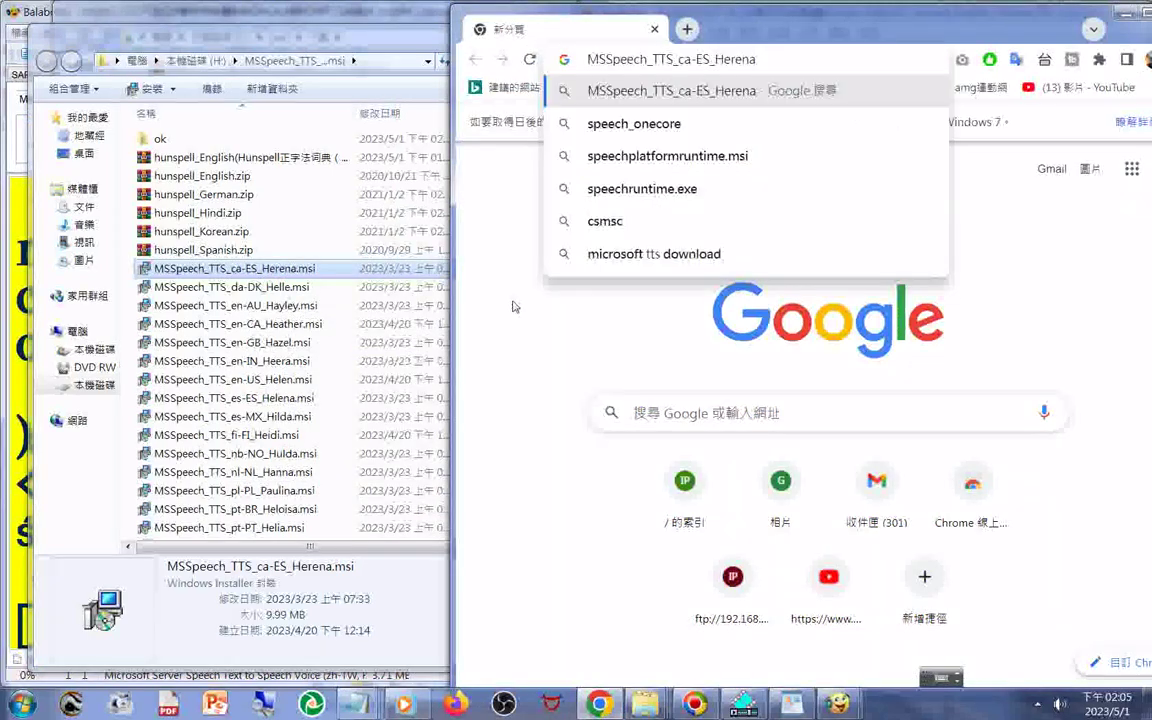
{"action": "key", "text": "Return"}
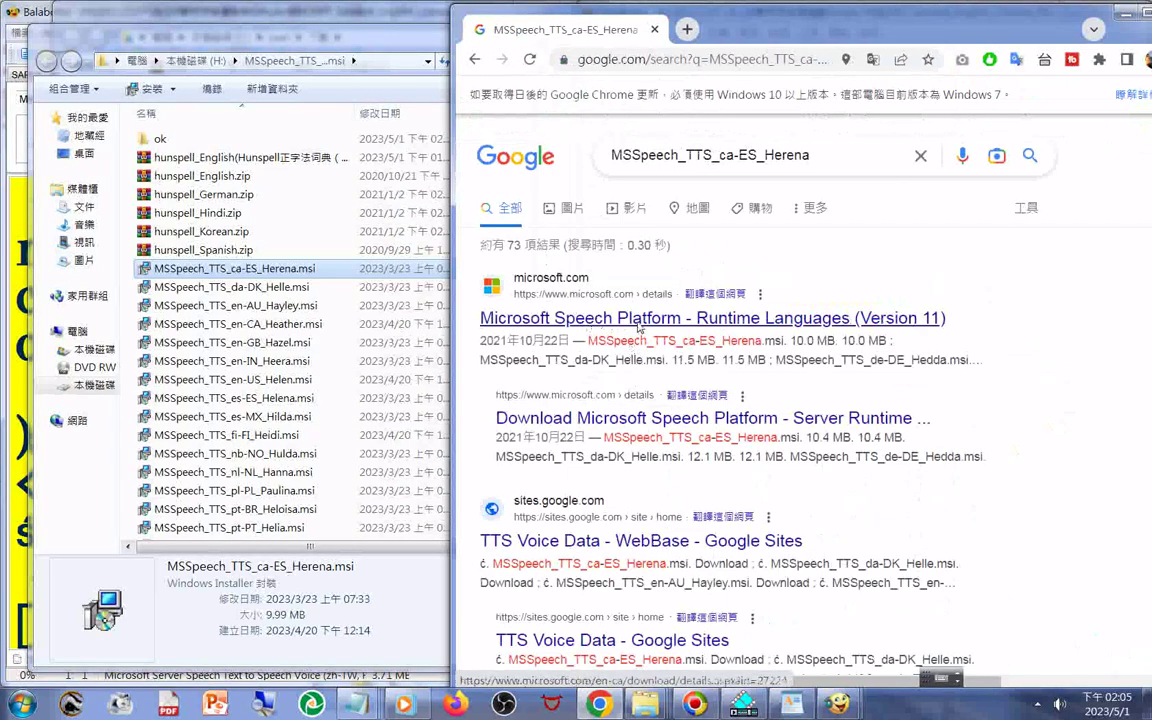
{"action": "left_click", "coordinate": [638, 326]}
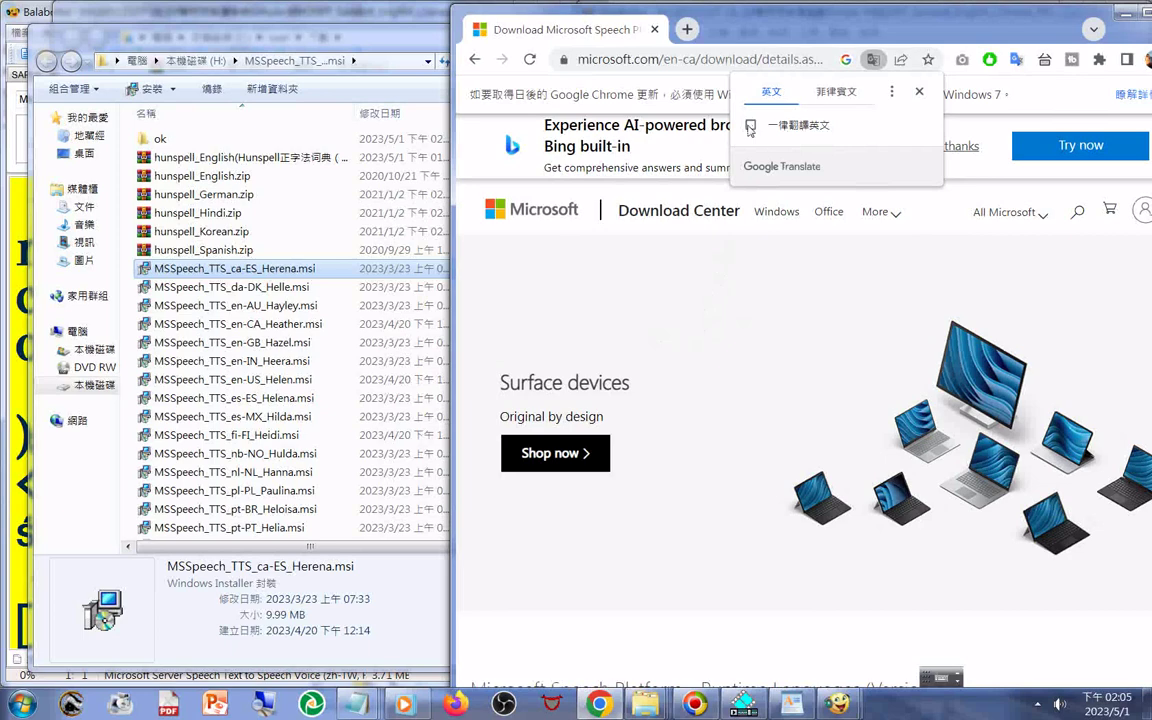
Translate the Microsoft download page into Traditional Chinese instead of Filipino
{"action": "left_click", "coordinate": [891, 93]}
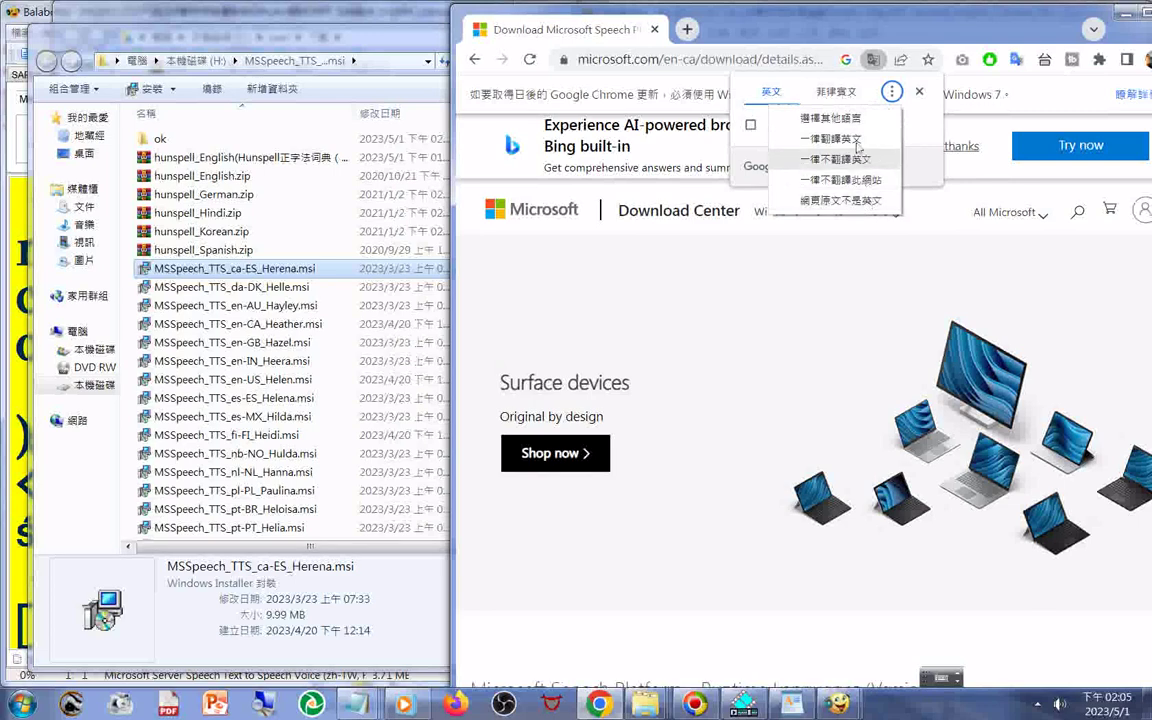
{"action": "left_click", "coordinate": [855, 120]}
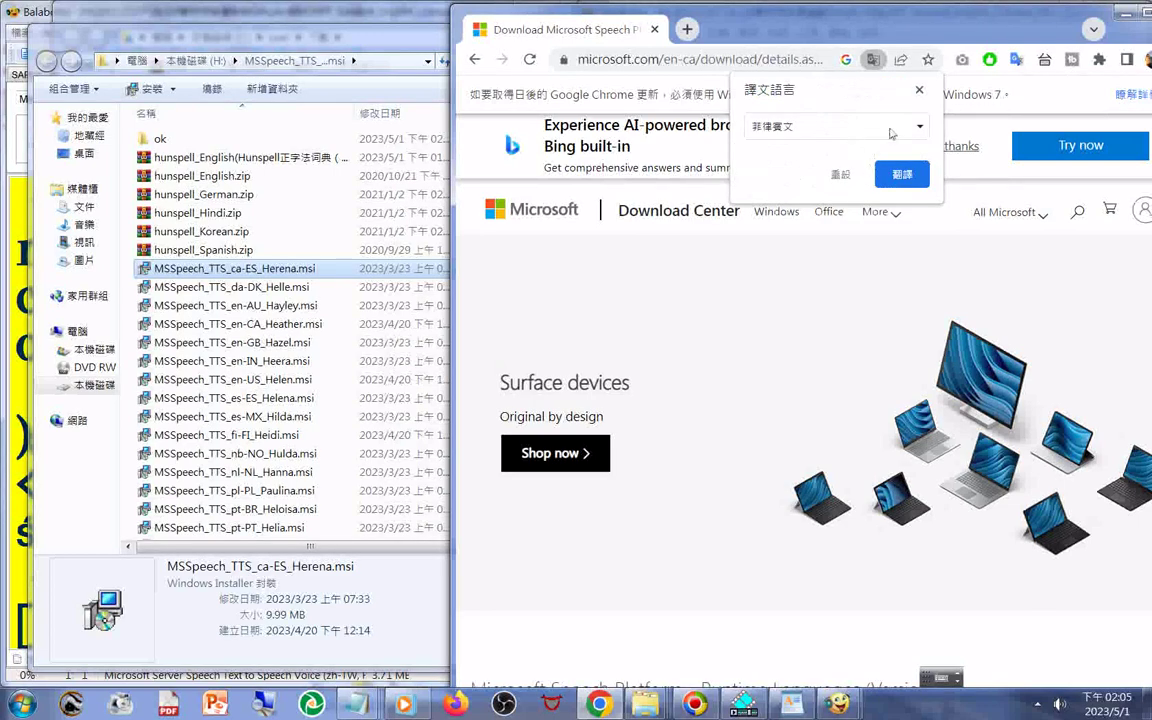
{"action": "left_click", "coordinate": [920, 127]}
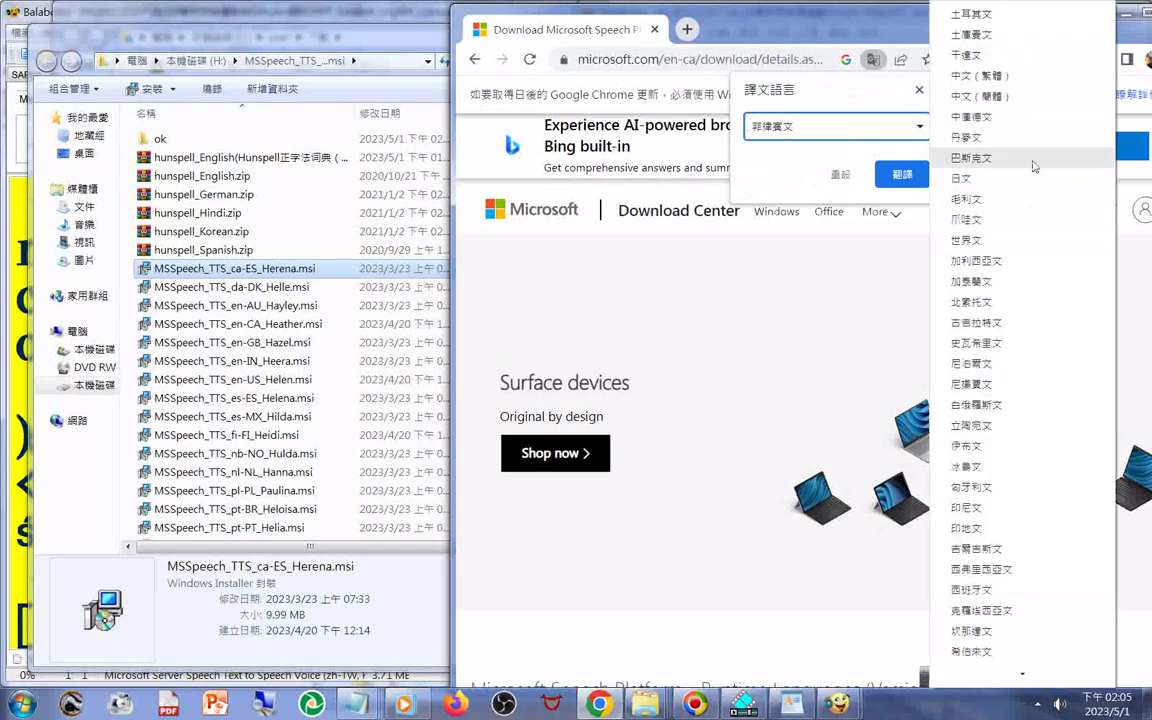
{"action": "left_click", "coordinate": [1001, 78]}
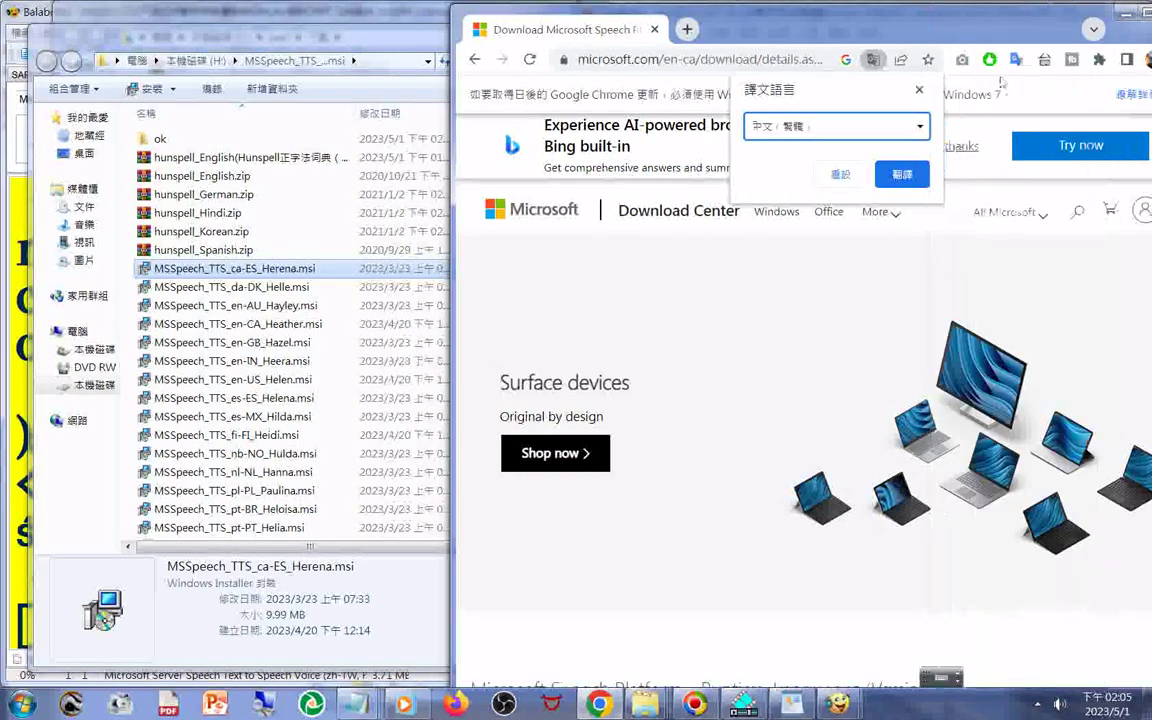
{"action": "left_click", "coordinate": [902, 176]}
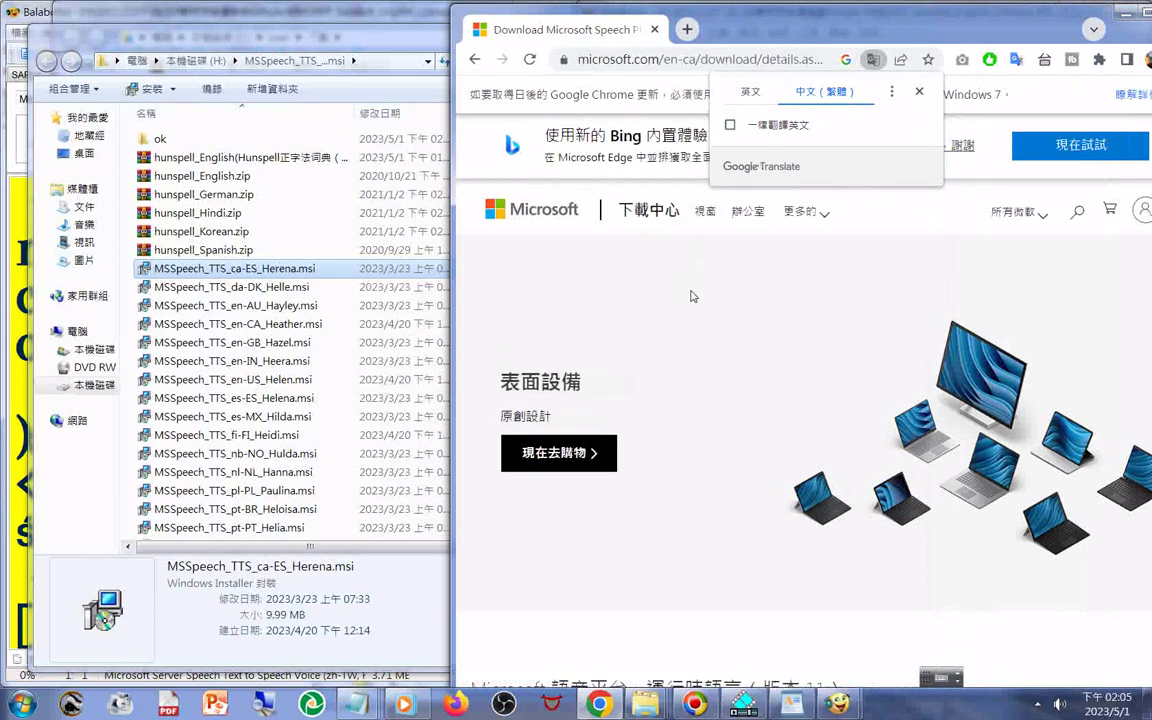
{"action": "scroll", "coordinate": [692, 300], "scroll_direction": "down", "scroll_amount": 5}
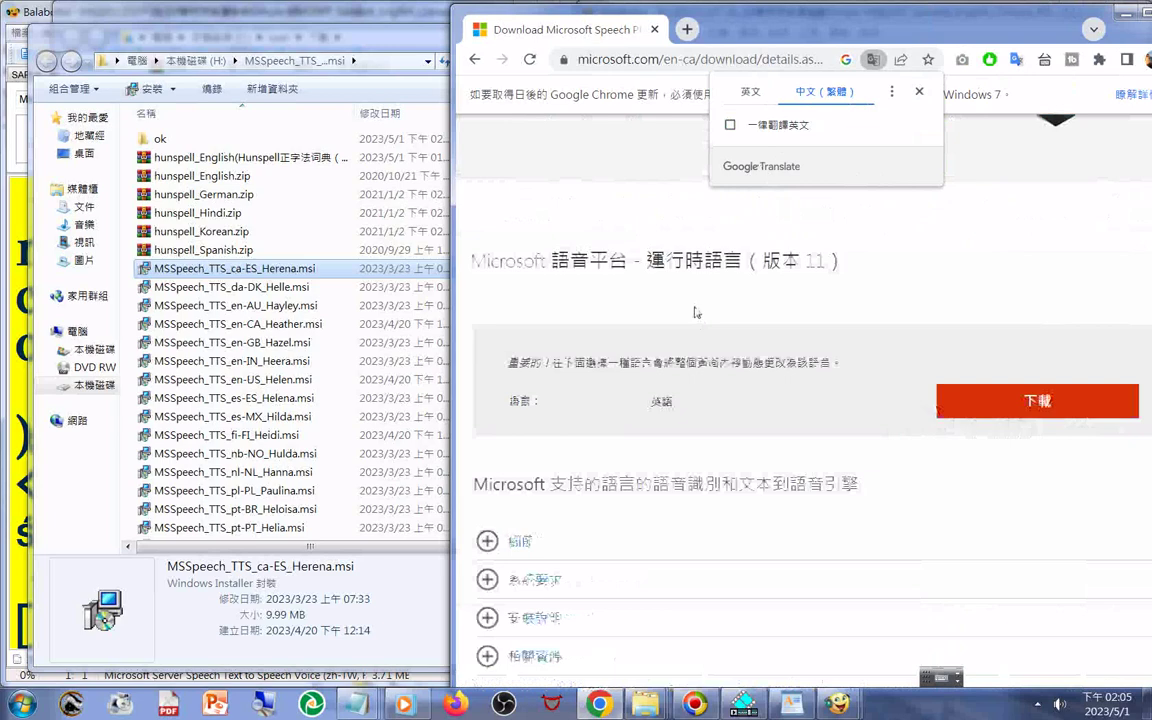
Look through the translated Speech Platform download page down to its footer and return to the Bing banner at the start
{"action": "scroll", "coordinate": [697, 313], "scroll_direction": "down", "scroll_amount": 10}
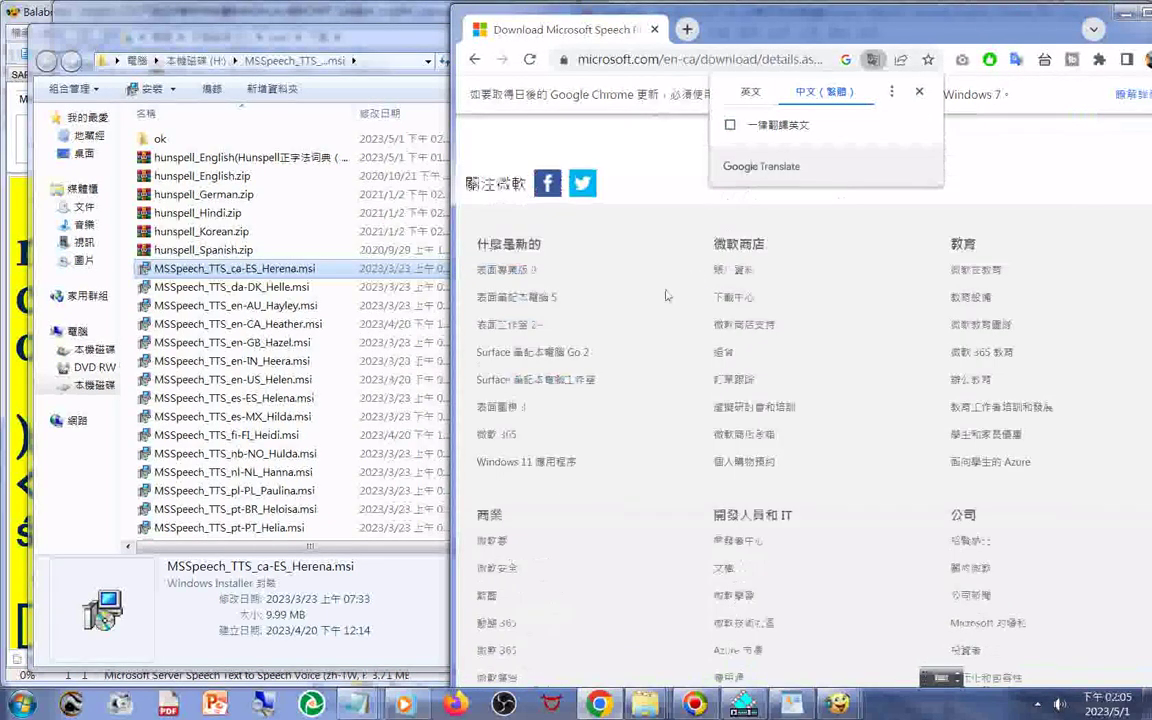
{"action": "scroll", "coordinate": [667, 296], "scroll_direction": "down", "scroll_amount": 2}
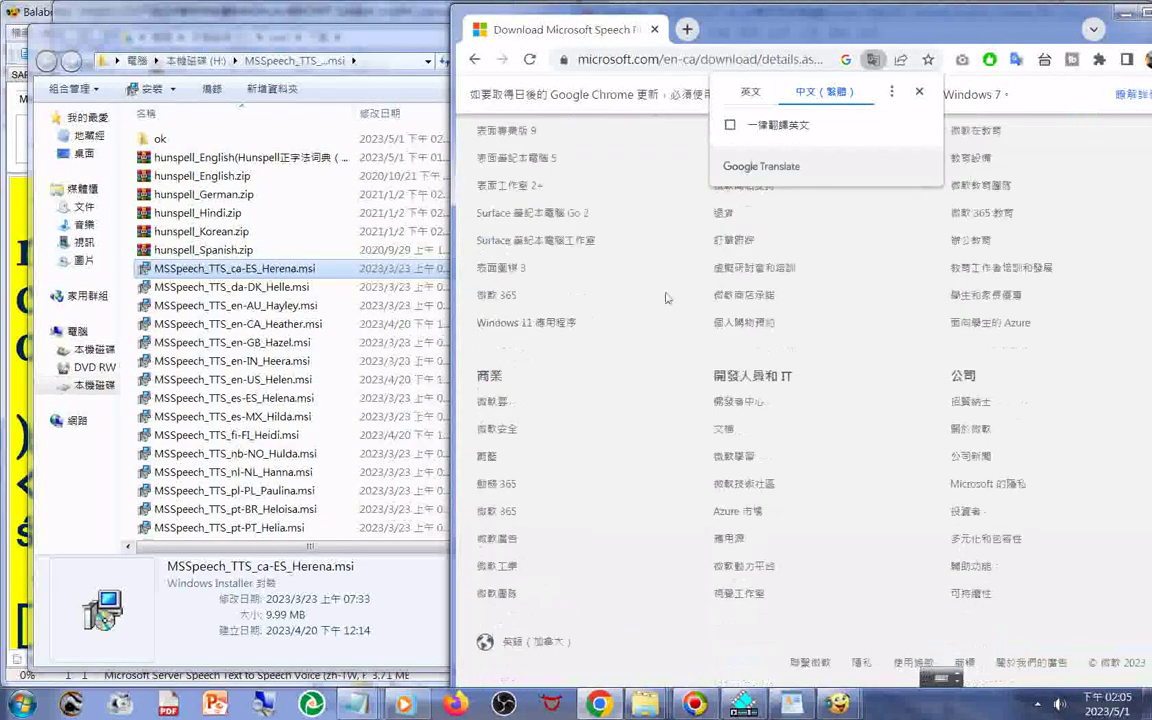
{"action": "scroll", "coordinate": [667, 297], "scroll_direction": "up", "scroll_amount": 5}
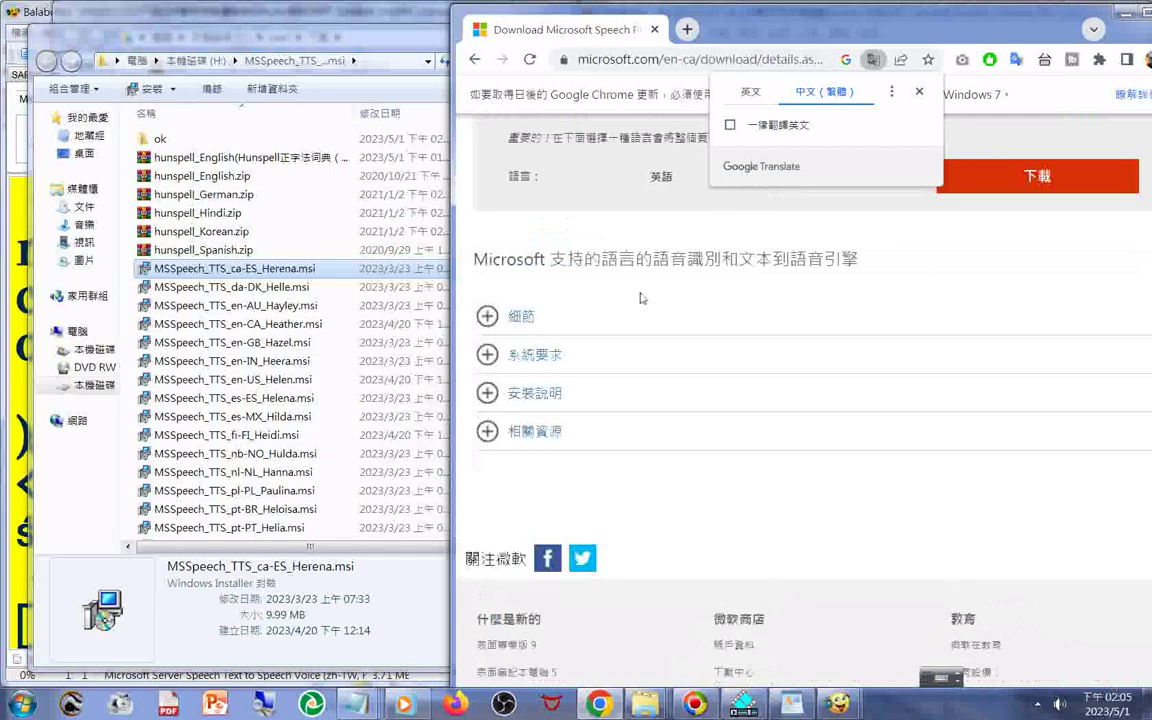
{"action": "scroll", "coordinate": [641, 298], "scroll_direction": "up", "scroll_amount": 3}
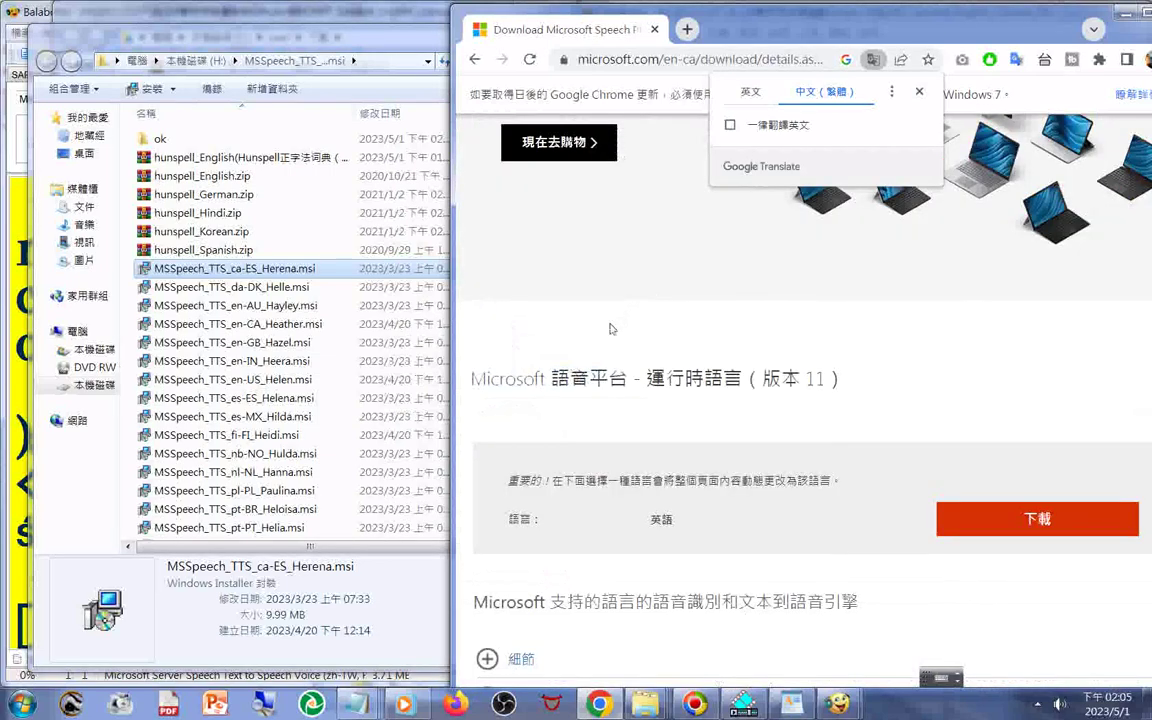
{"action": "scroll", "coordinate": [610, 330], "scroll_direction": "up", "scroll_amount": 1}
{"action": "scroll", "coordinate": [610, 340], "scroll_direction": "up", "scroll_amount": 1}
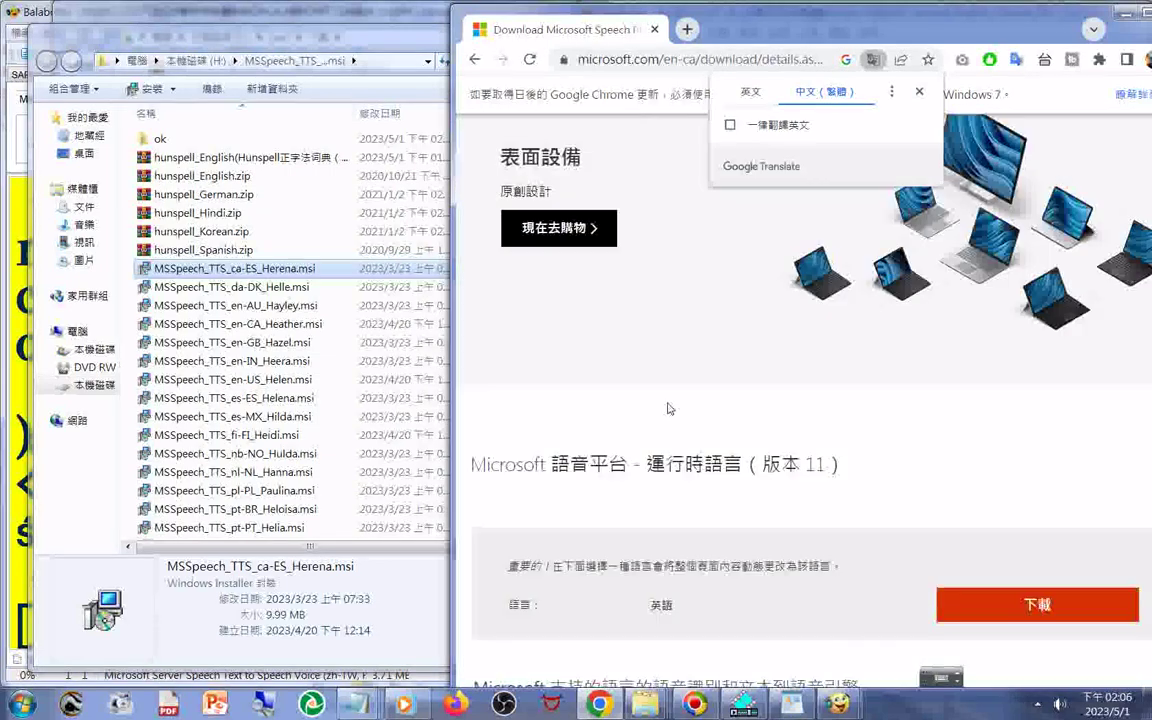
{"action": "scroll", "coordinate": [652, 415], "scroll_direction": "up", "scroll_amount": 3}
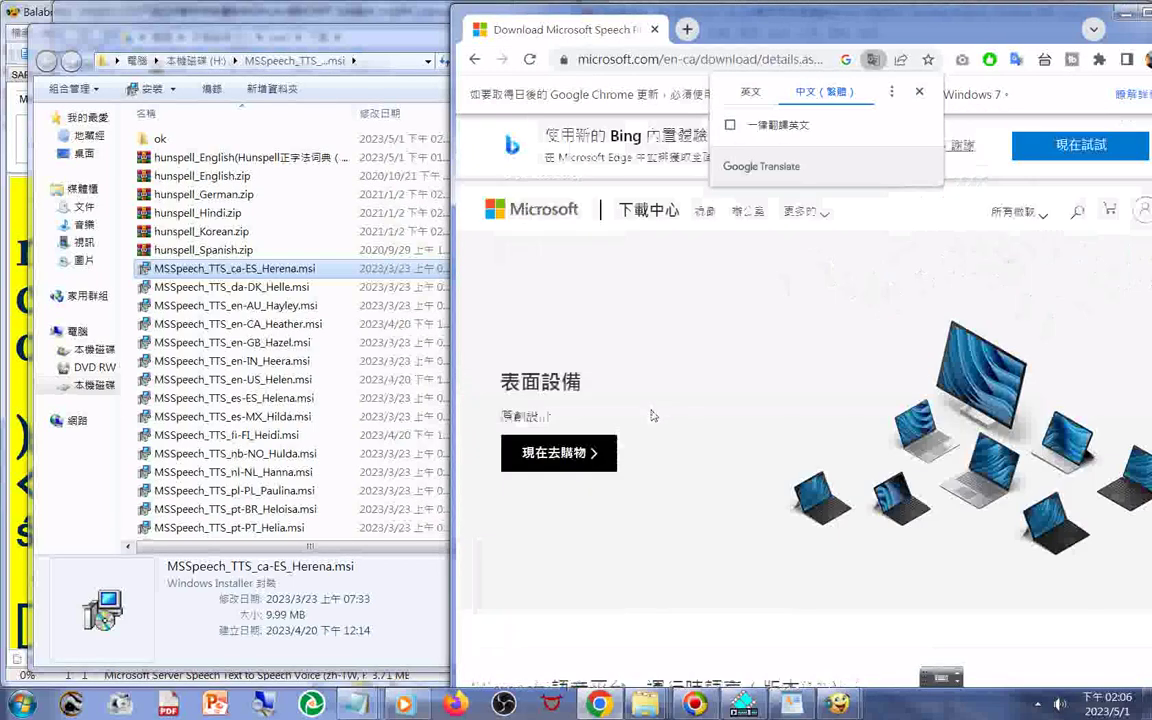
Start saving the download page to drive H: as HTML only, appending 20230501 to the suggested file name
{"action": "right_click", "coordinate": [678, 307]}
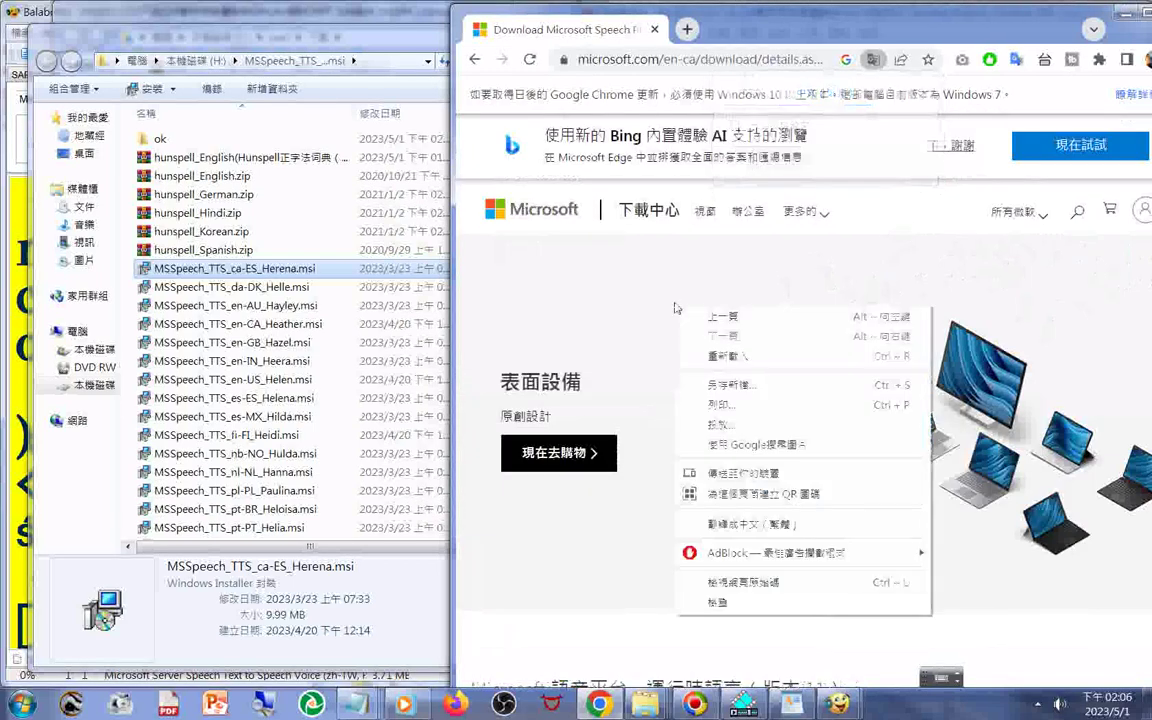
{"action": "left_click", "coordinate": [731, 386]}
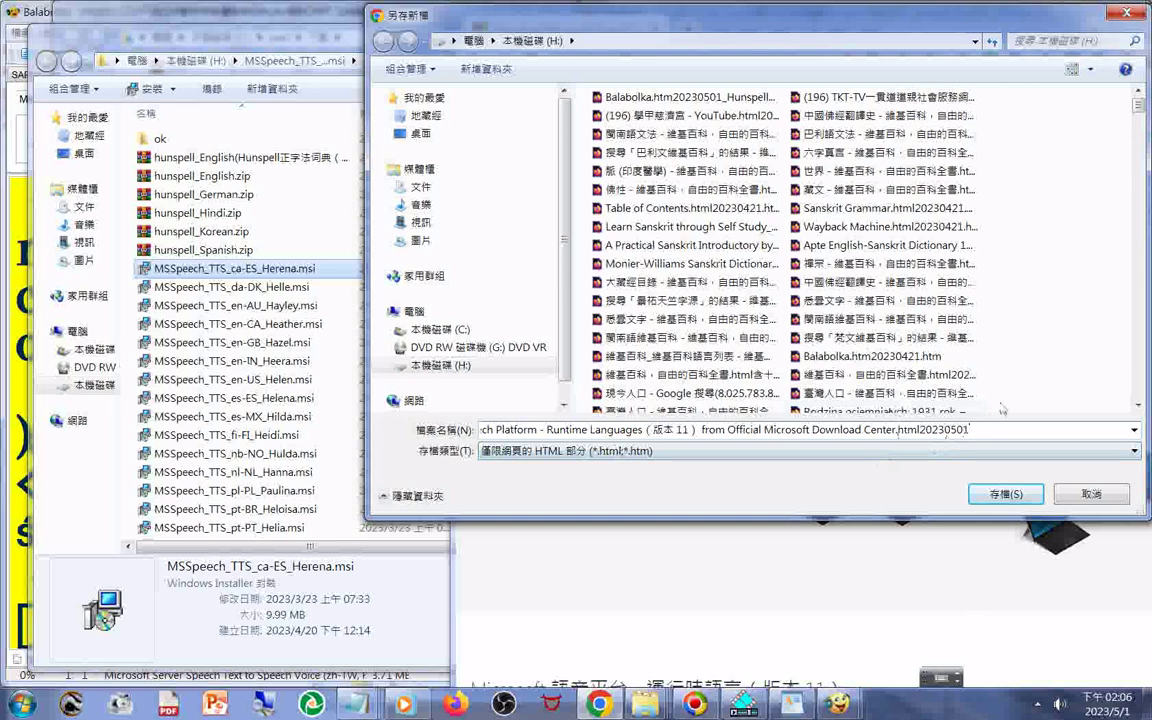
{"action": "type", "text": "Ai"}
{"action": "left_click_drag", "start_coordinate": [844, 20], "coordinate": [580, 25]}
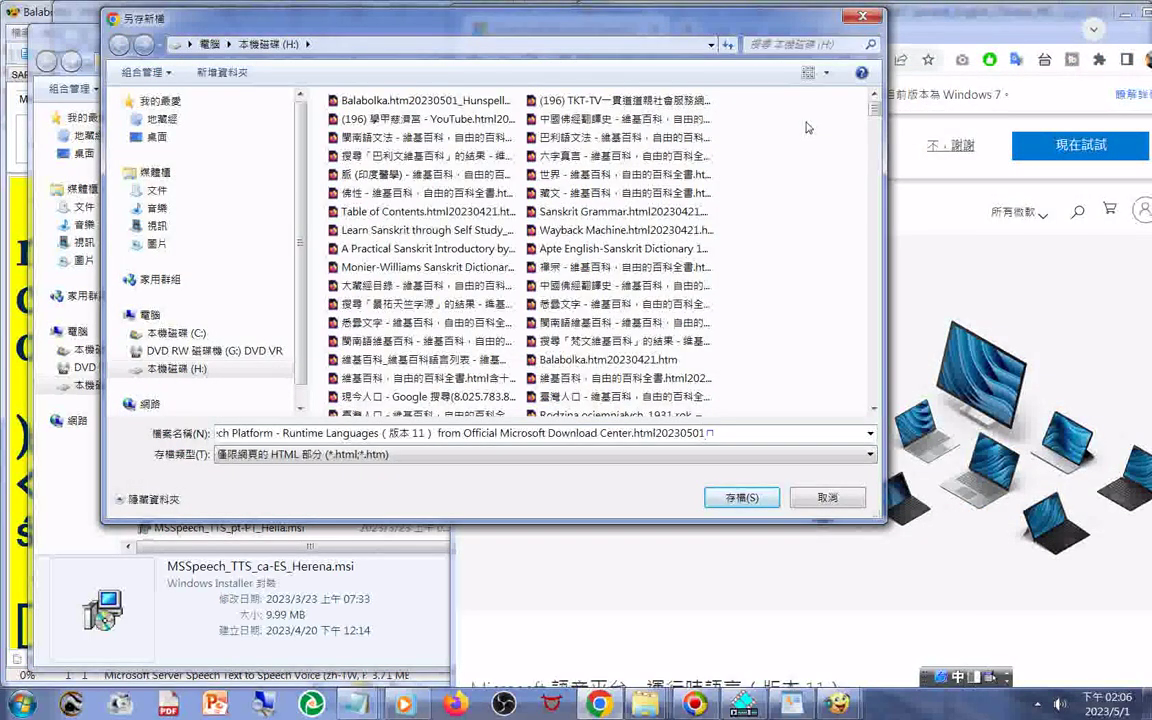
Append 內置AI after 20230501 in the file name
{"action": "type", "text": "AI"}
{"action": "key", "text": "BackSpace"}
{"action": "key", "text": "BackSpace"}
{"action": "type", "text": "ㄇㄟ"}
{"action": "key", "text": "shift"}
{"action": "key", "text": "shift"}
{"action": "key", "text": "BackSpace"}
{"action": "key", "text": "BackSpace"}
{"action": "type", "text": "ㄇㄟˇㄓˇ"}
{"action": "key", "text": "ctrl+z"}
{"action": "key", "text": "BackSpace"}
{"action": "key", "text": "BackSpace"}
{"action": "type", "text": "ㄋㄟˋㄓˋ"}
{"action": "key", "text": "Down"}
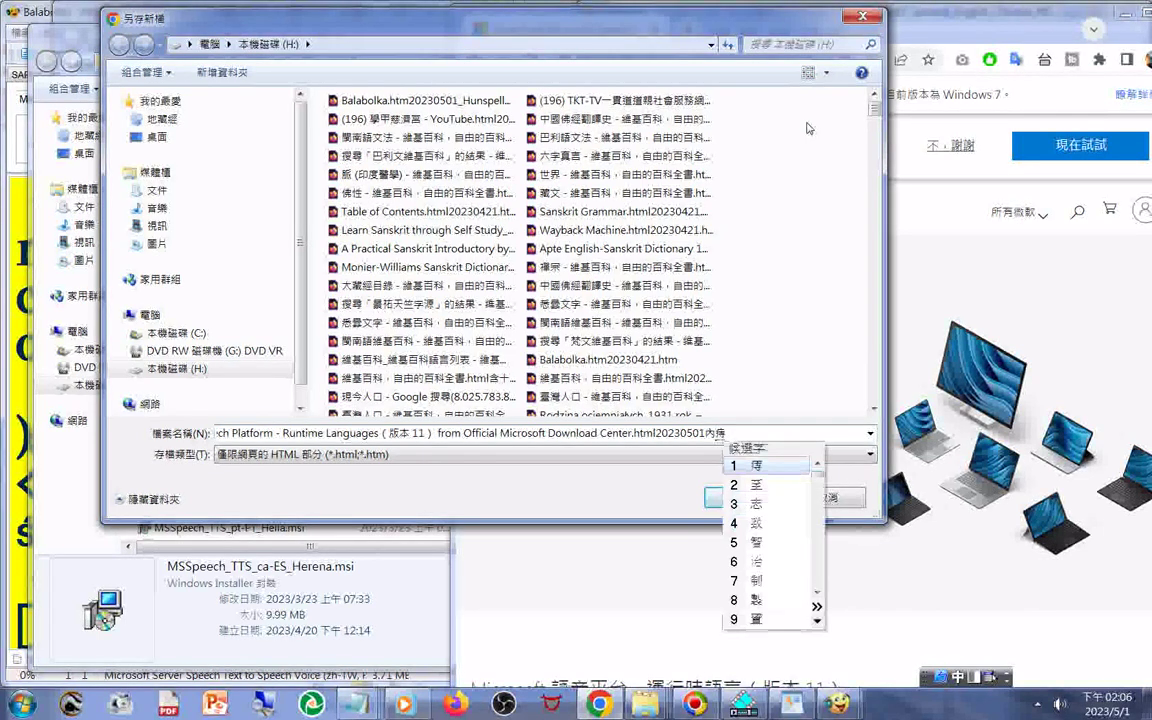
{"action": "type", "text": "9AI"}
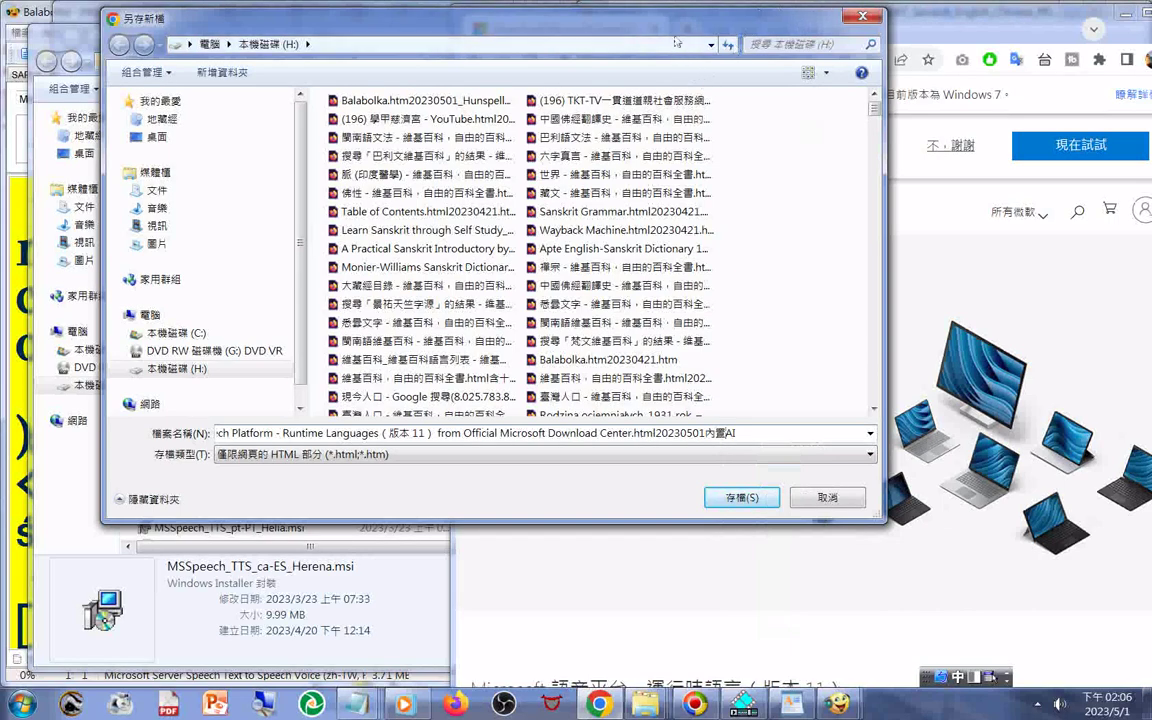
Move the save dialog clear of the Bing banner and extend the file name's ending to 建議使用內置AI支持的瀏覽
{"action": "left_click_drag", "start_coordinate": [660, 33], "coordinate": [347, 169]}
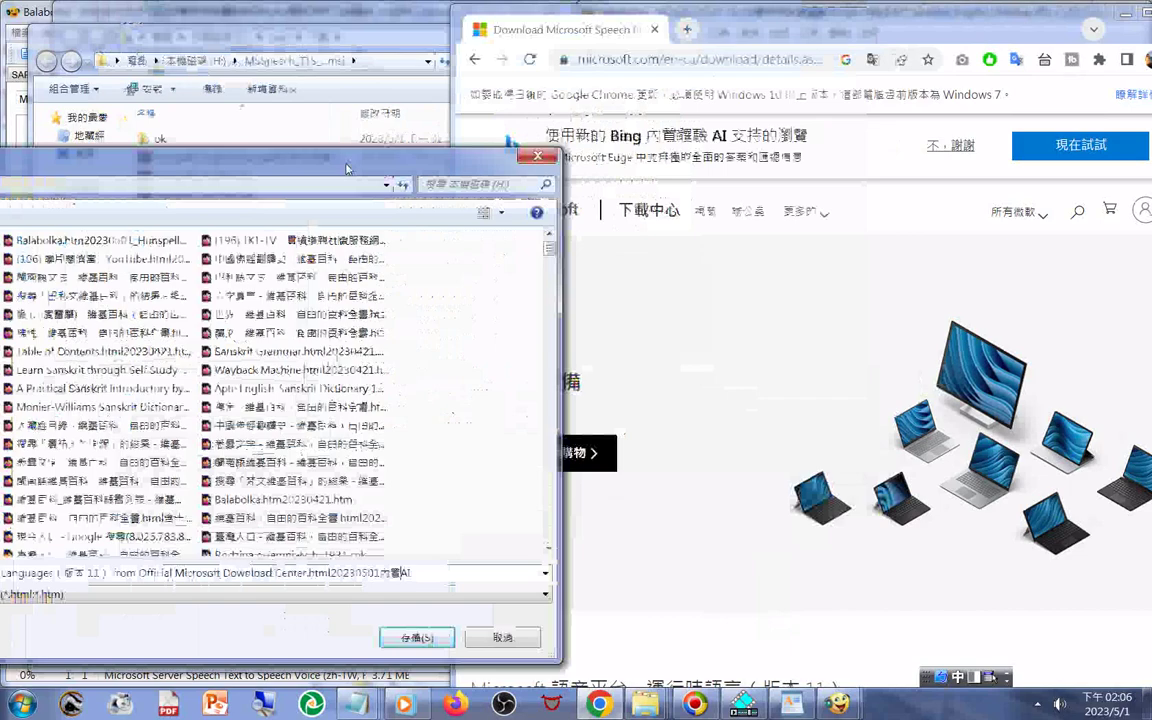
{"action": "left_click_drag", "start_coordinate": [347, 169], "coordinate": [361, 191]}
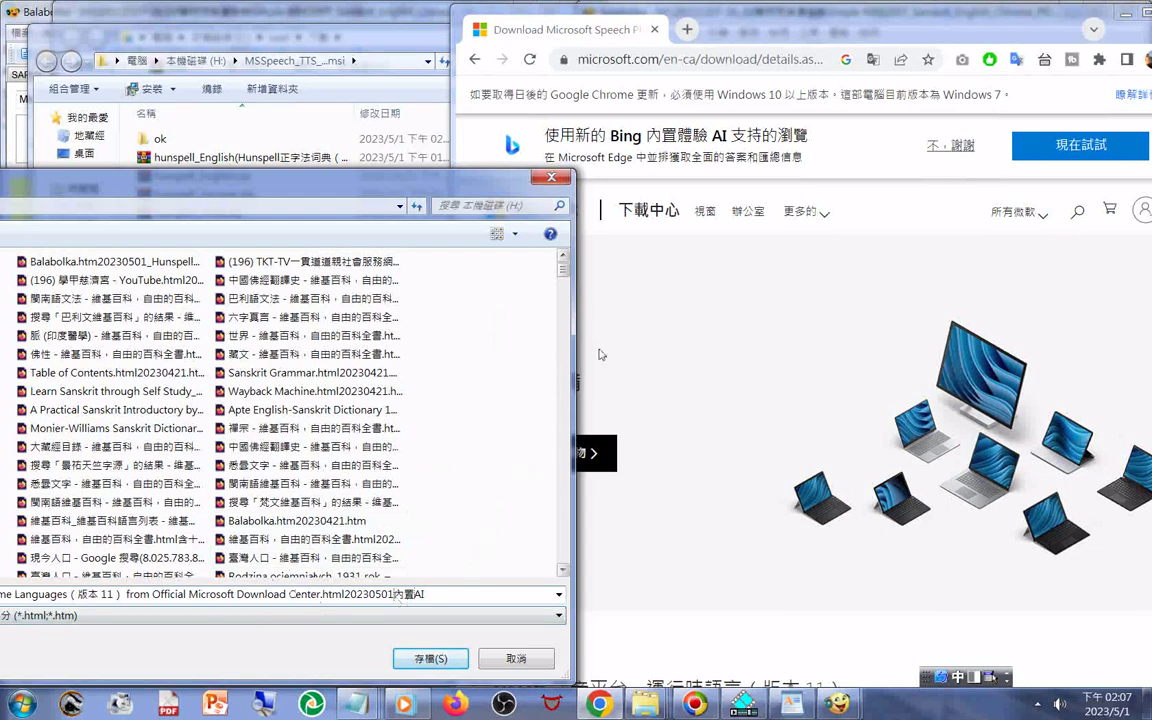
{"action": "key", "text": "BackSpace"}
{"action": "type", "text": "建"}
{"action": "type", "text": "議內"}
{"action": "type", "text": "史ㄩ"}
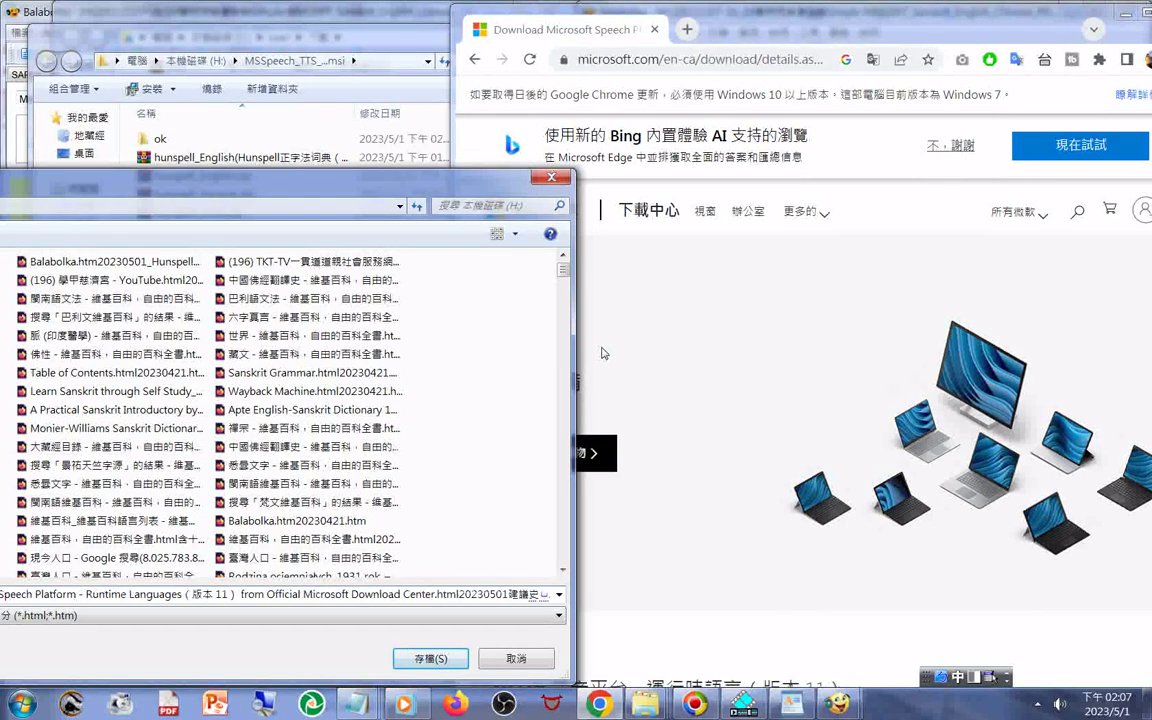
{"action": "type", "text": "使用內置AI"}
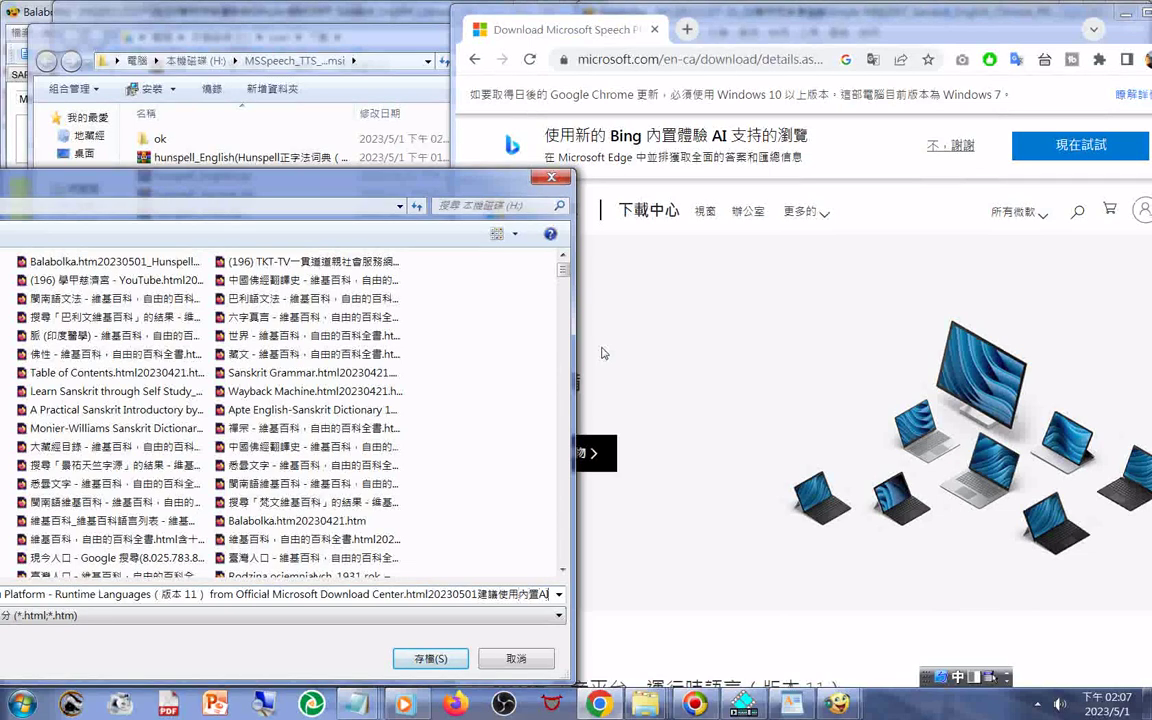
{"action": "type", "text": "支持"}
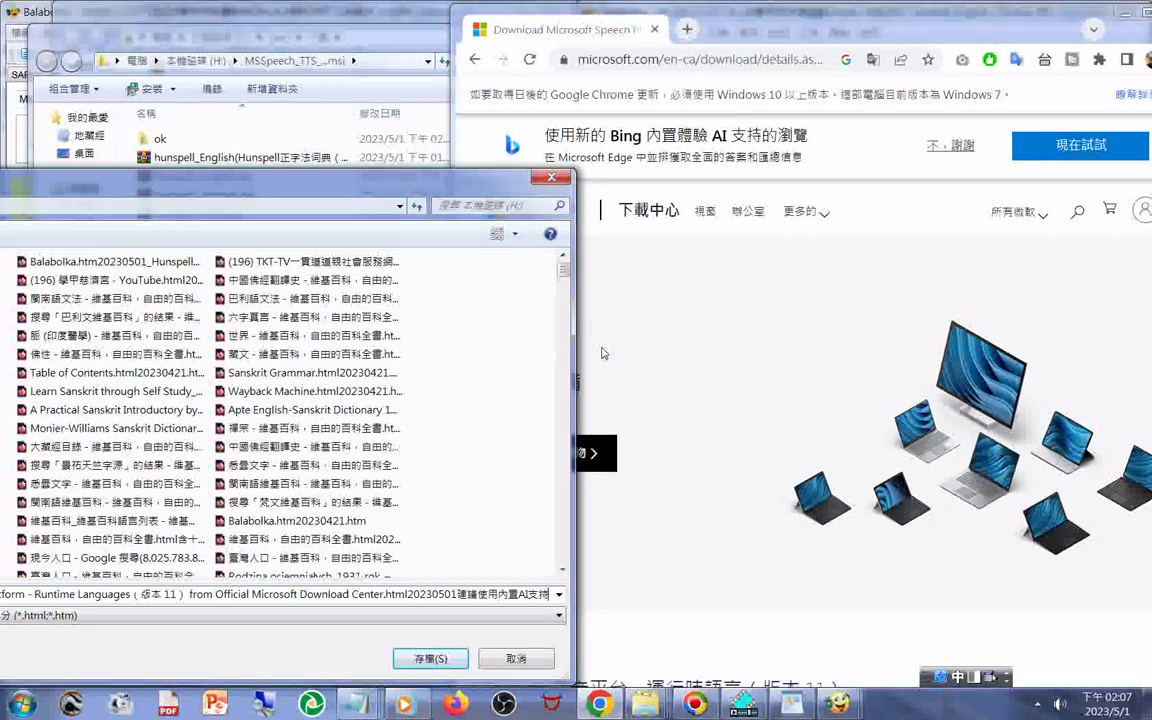
{"action": "type", "text": "的"}
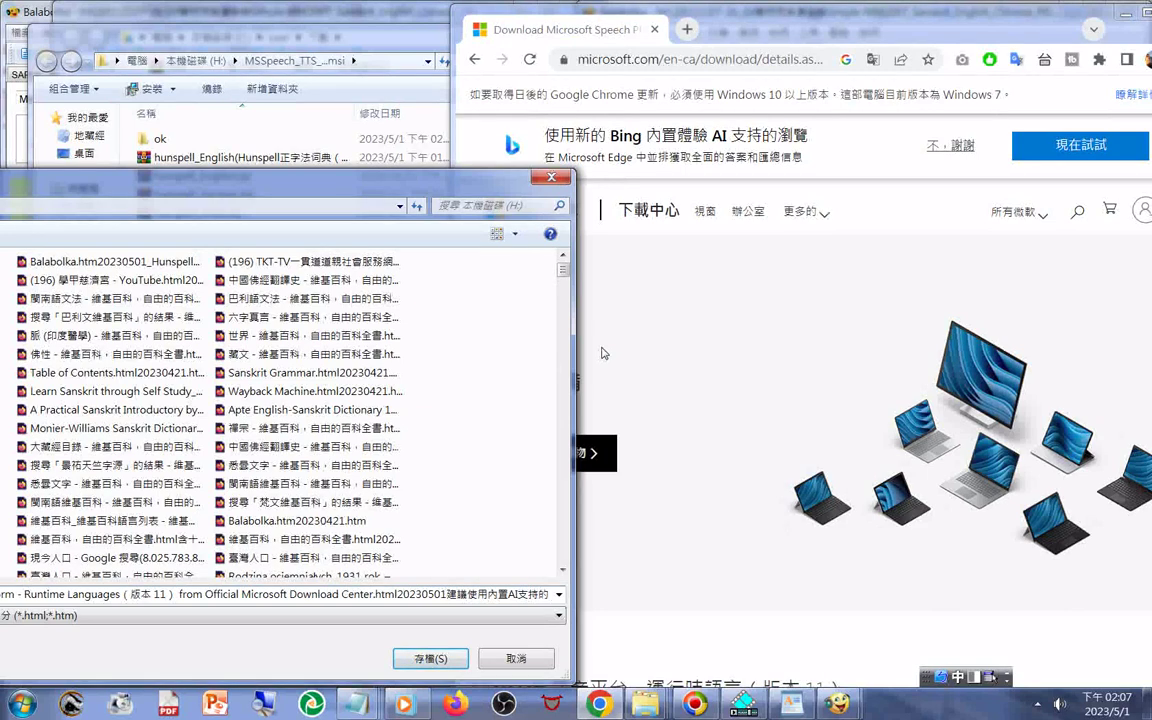
{"action": "type", "text": "瀏覽"}
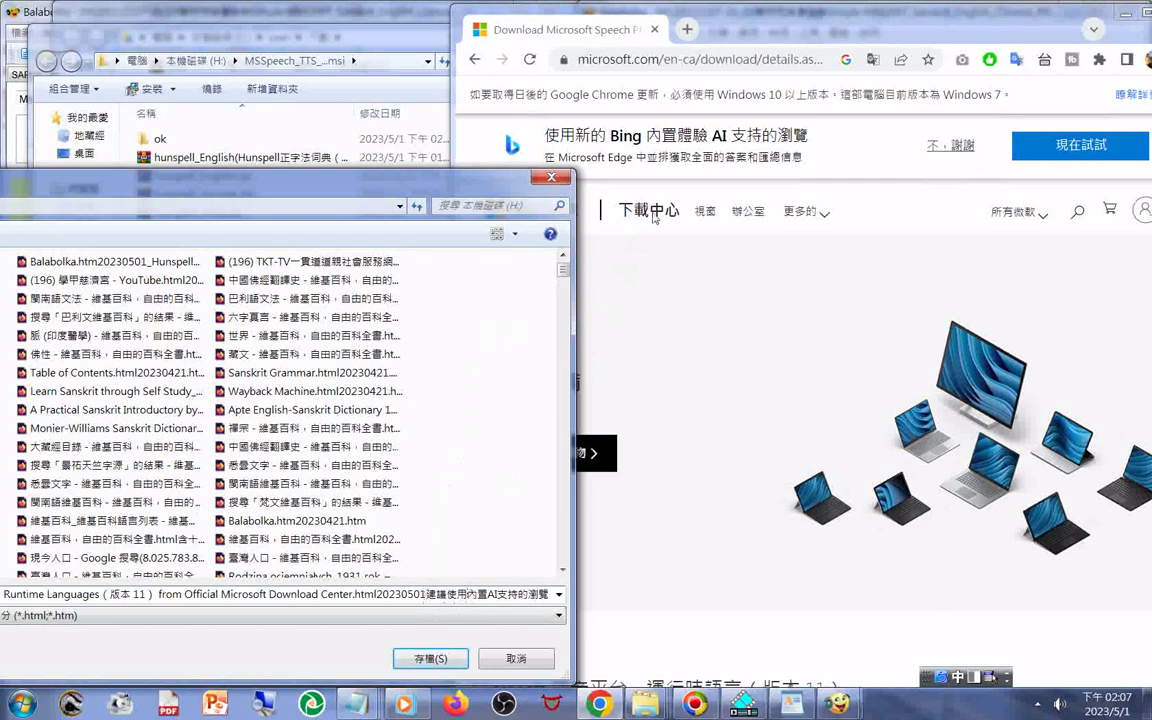
Insert 新的Bing and 體驗 into the file name so it ends in 建議使用新的Bing內置體驗 AI支持的瀏覽
{"action": "key", "text": "BackSpace"}
{"action": "key", "text": "BackSpace"}
{"action": "type", "text": "ㄒ一"}
{"action": "type", "text": "新的內置"}
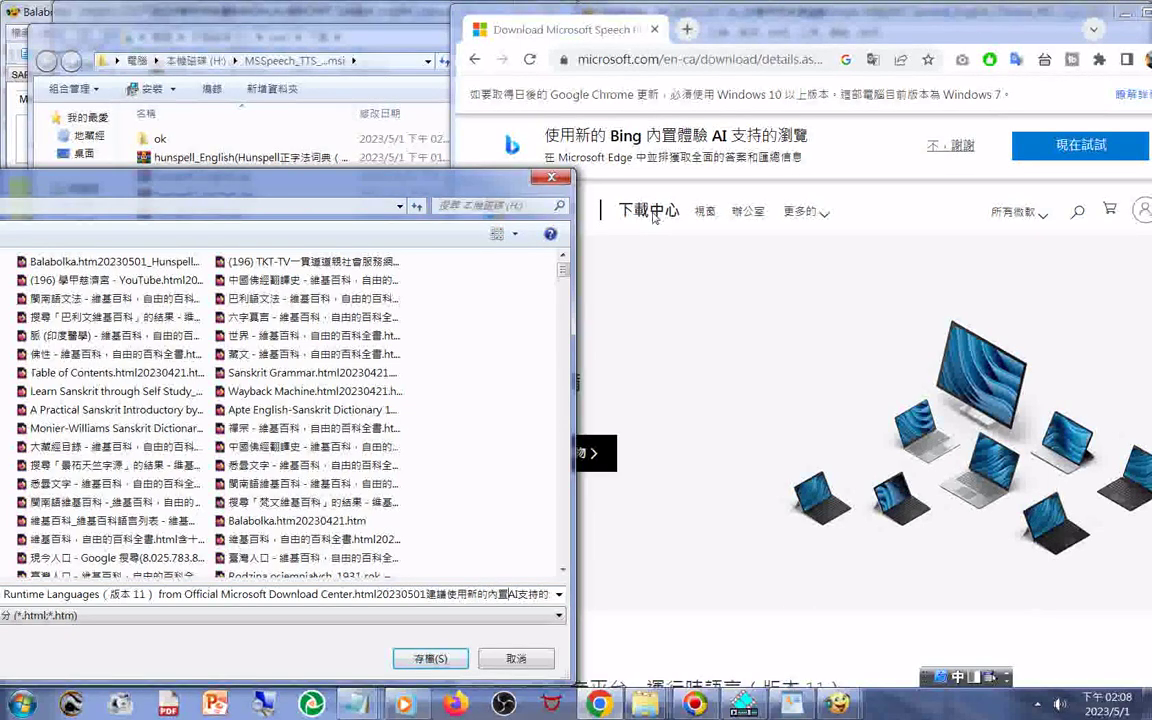
{"action": "type", "text": "體一"}
{"action": "type", "text": "驗"}
{"action": "type", "text": "B"}
{"action": "type", "text": "ing"}
{"action": "key", "text": "Right"}
{"action": "key", "text": "Right"}
{"action": "key", "text": "Right"}
{"action": "key", "text": "Right"}
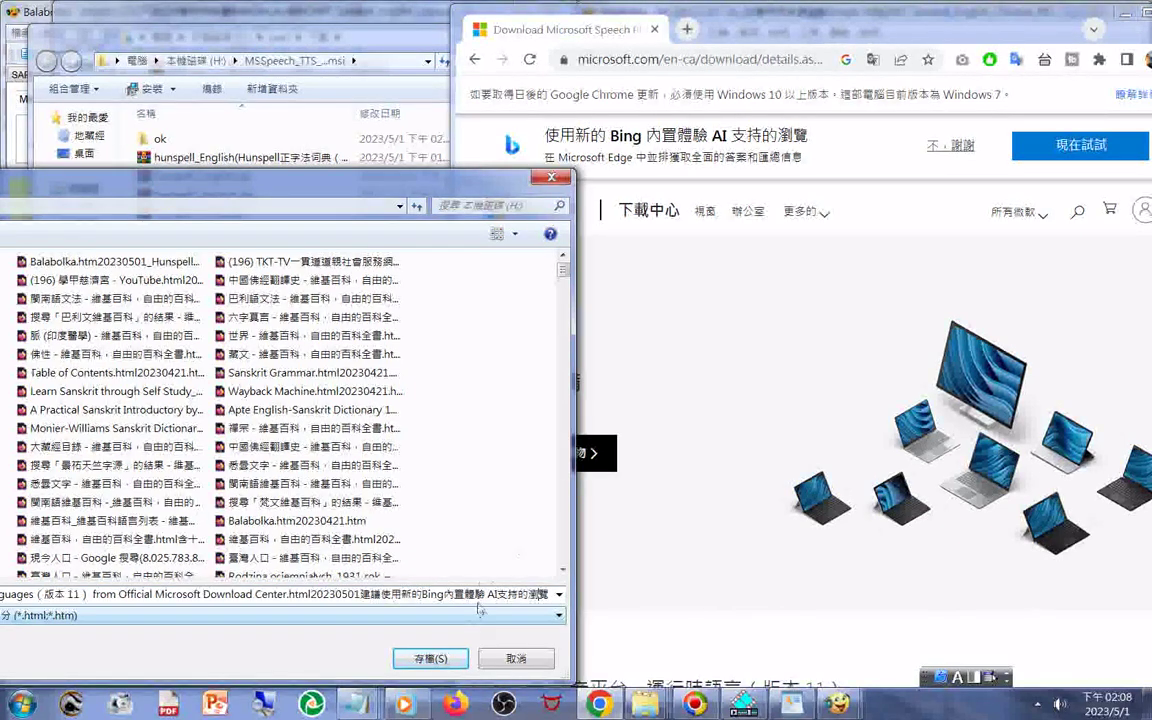
Copy the complete file name and save the page
{"action": "right_click", "coordinate": [465, 600]}
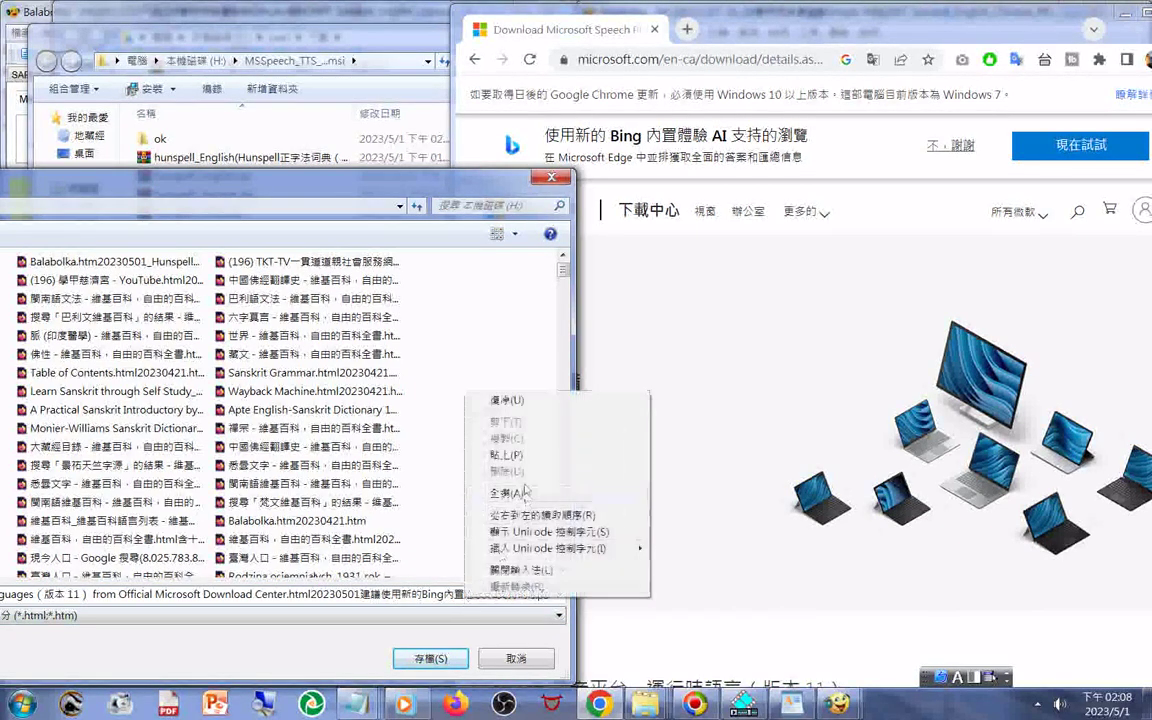
{"action": "left_click", "coordinate": [478, 452]}
{"action": "right_click", "coordinate": [460, 594]}
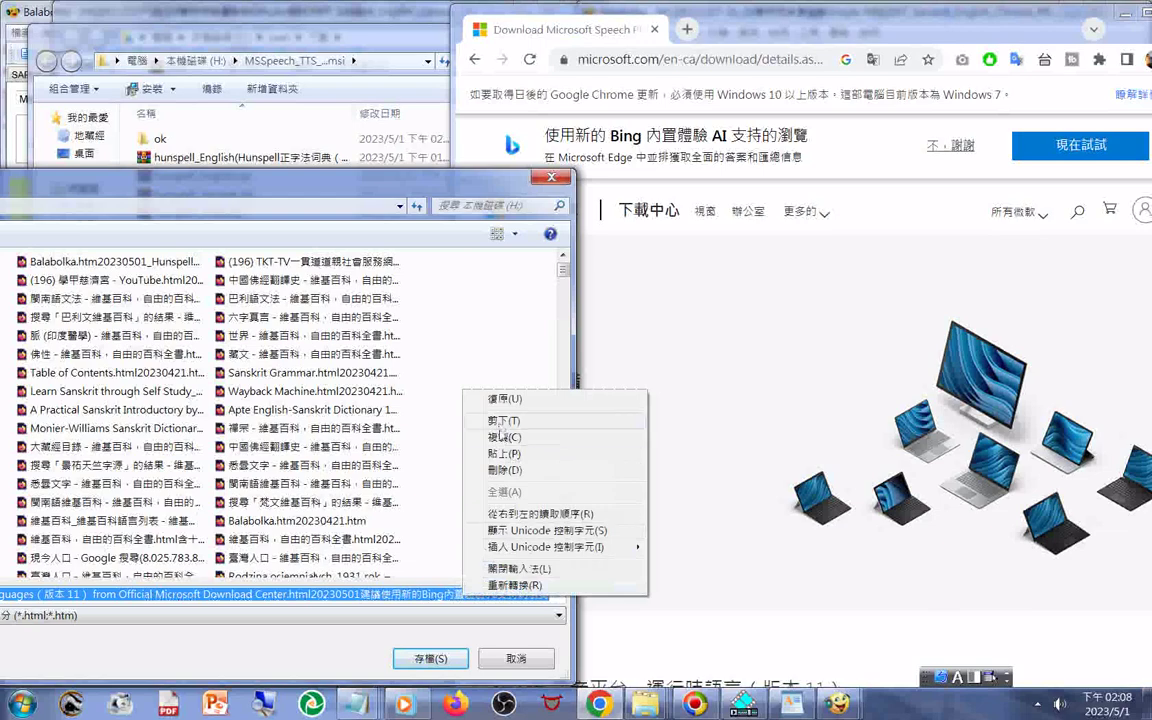
{"action": "left_click", "coordinate": [452, 396]}
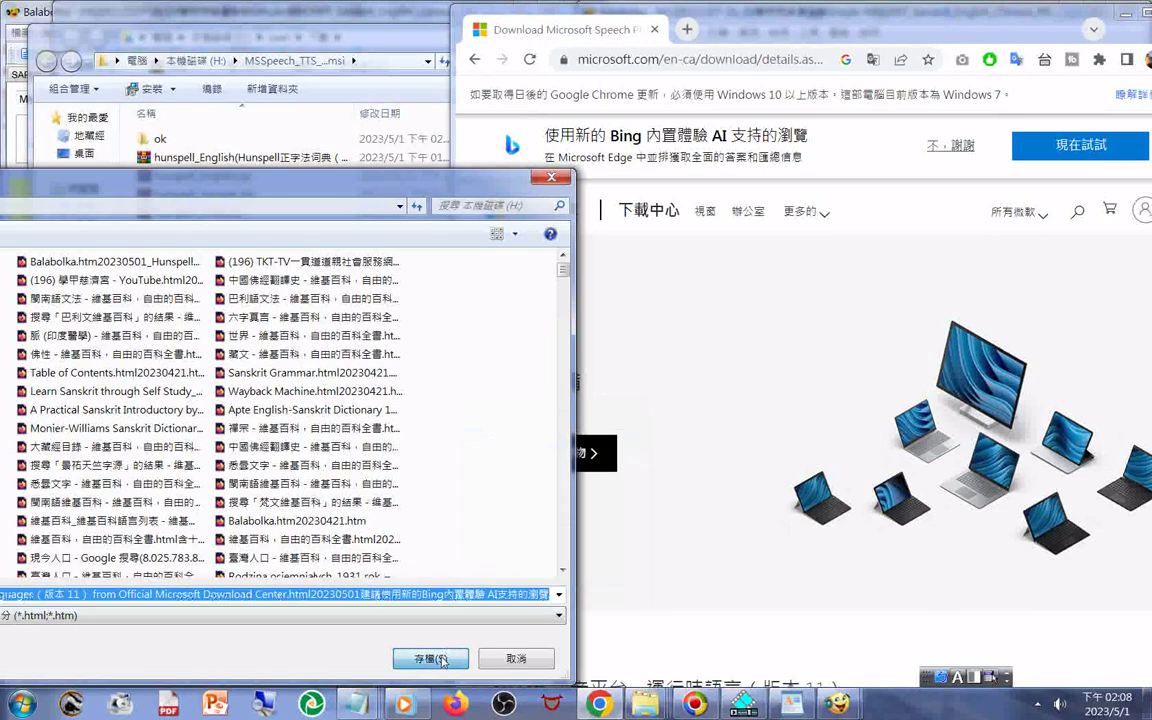
{"action": "left_click", "coordinate": [430, 658]}
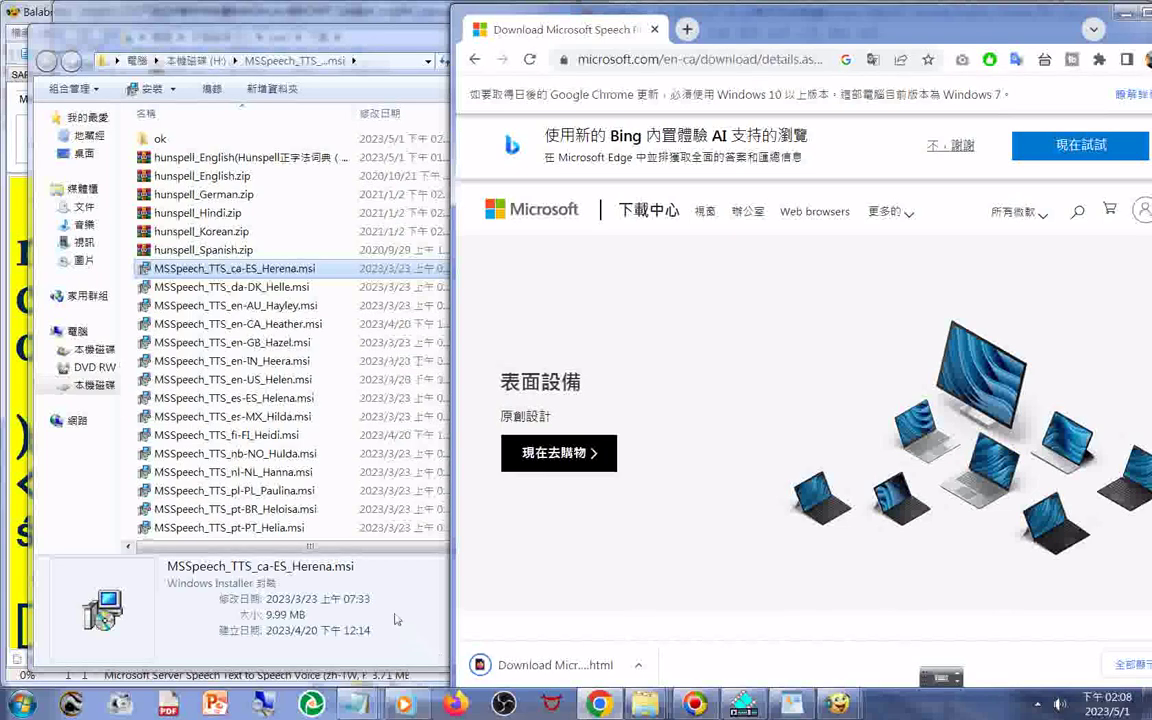
Switch to the Notepad note about installing MSSpeech_TTS and add a dotted line and the copied file name at its end
{"action": "left_click", "coordinate": [20, 704]}
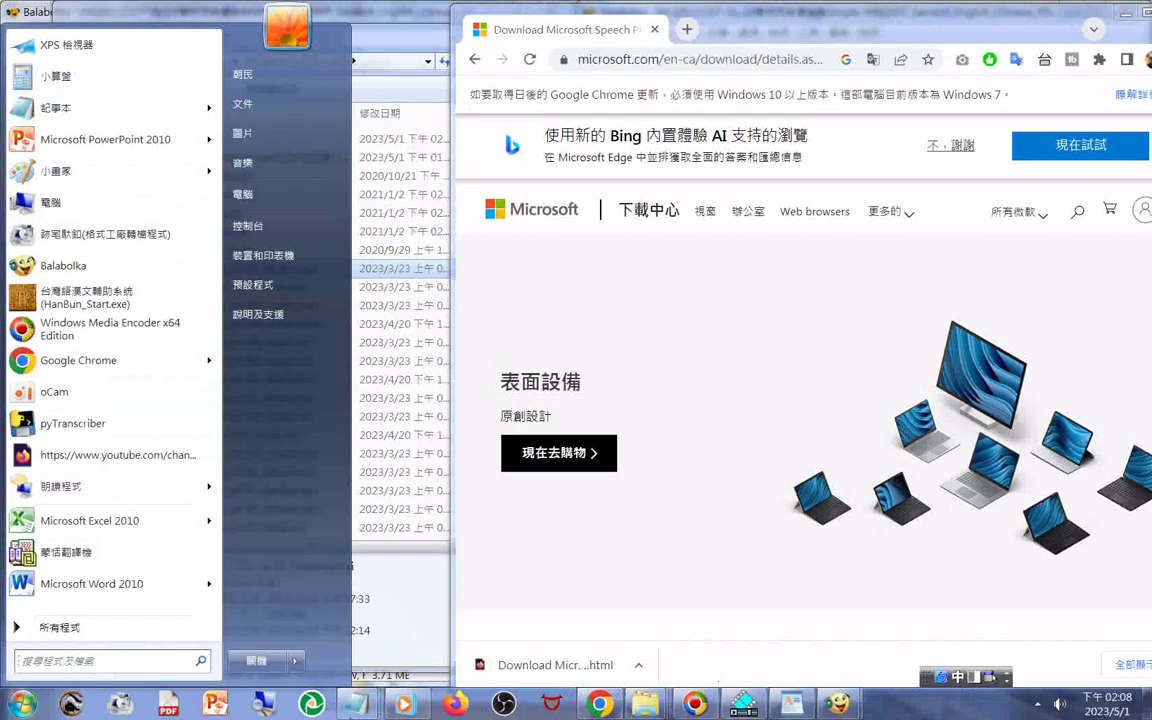
{"action": "left_click", "coordinate": [350, 706]}
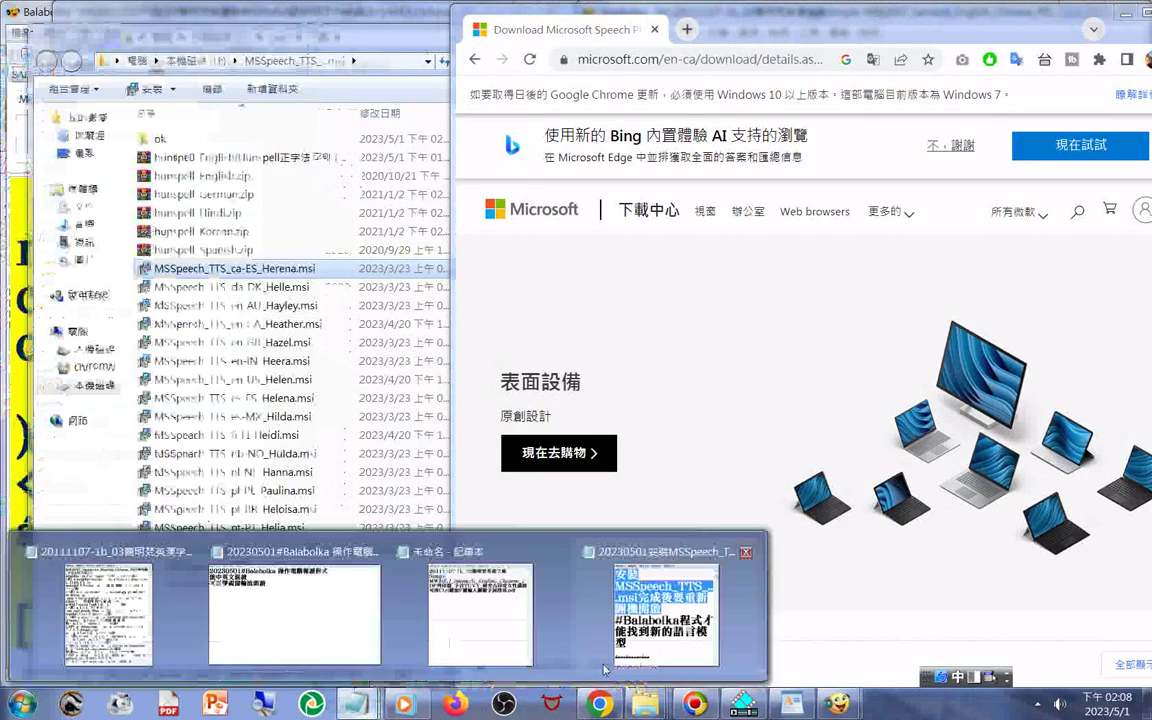
{"action": "scroll", "coordinate": [407, 421], "scroll_direction": "down", "scroll_amount": 10}
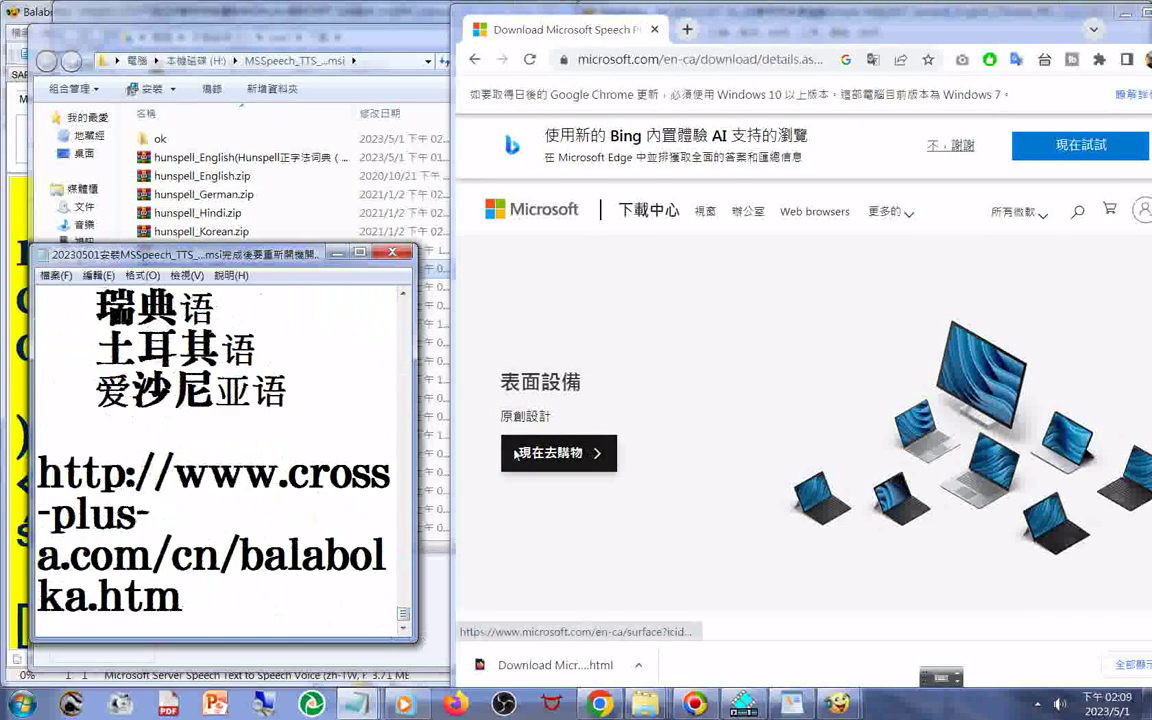
{"action": "key", "text": "Return"}
{"action": "type", "text": ".................."}
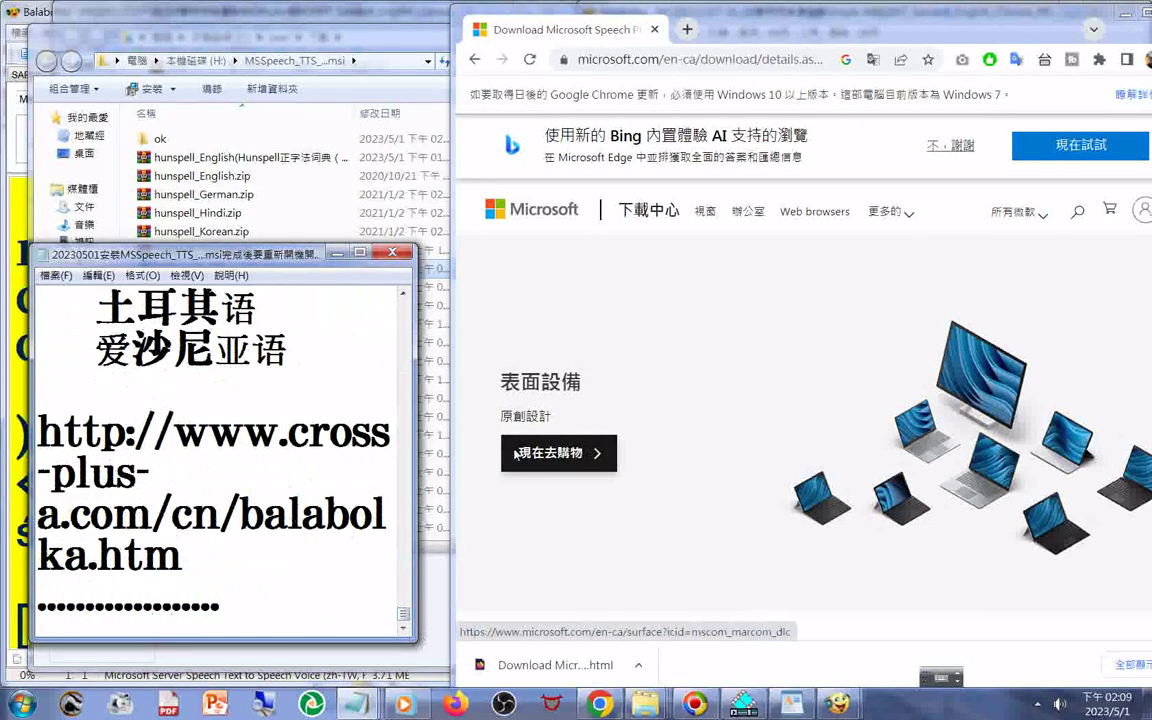
{"action": "key", "text": "Return"}
{"action": "key", "text": "ctrl+v"}
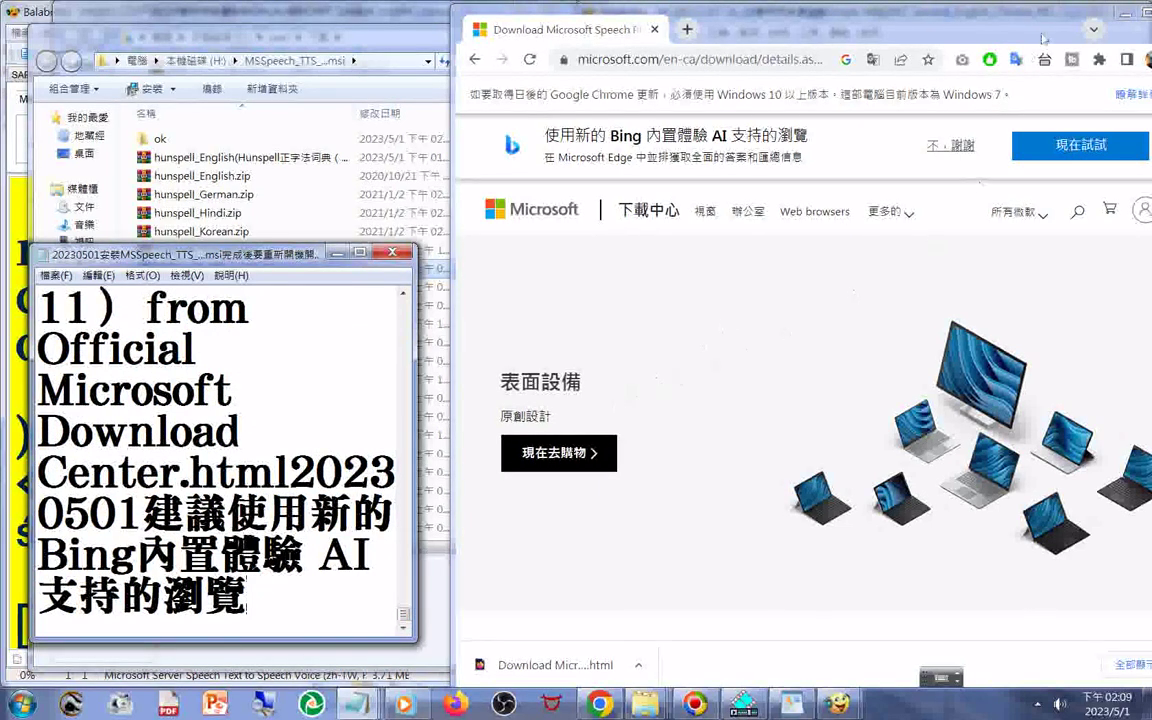
{"action": "key", "text": "Return"}
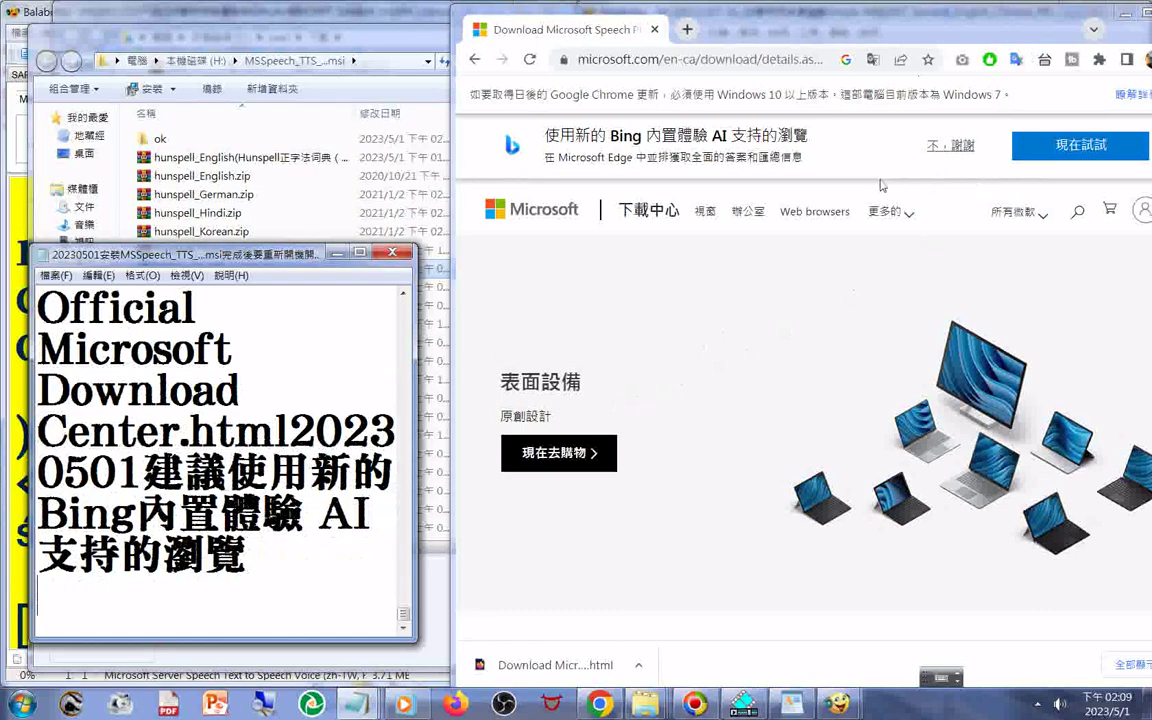
Copy the download page's web address from Chrome and paste it into the note below the page title
{"action": "left_click", "coordinate": [642, 64]}
{"action": "right_click", "coordinate": [705, 66]}
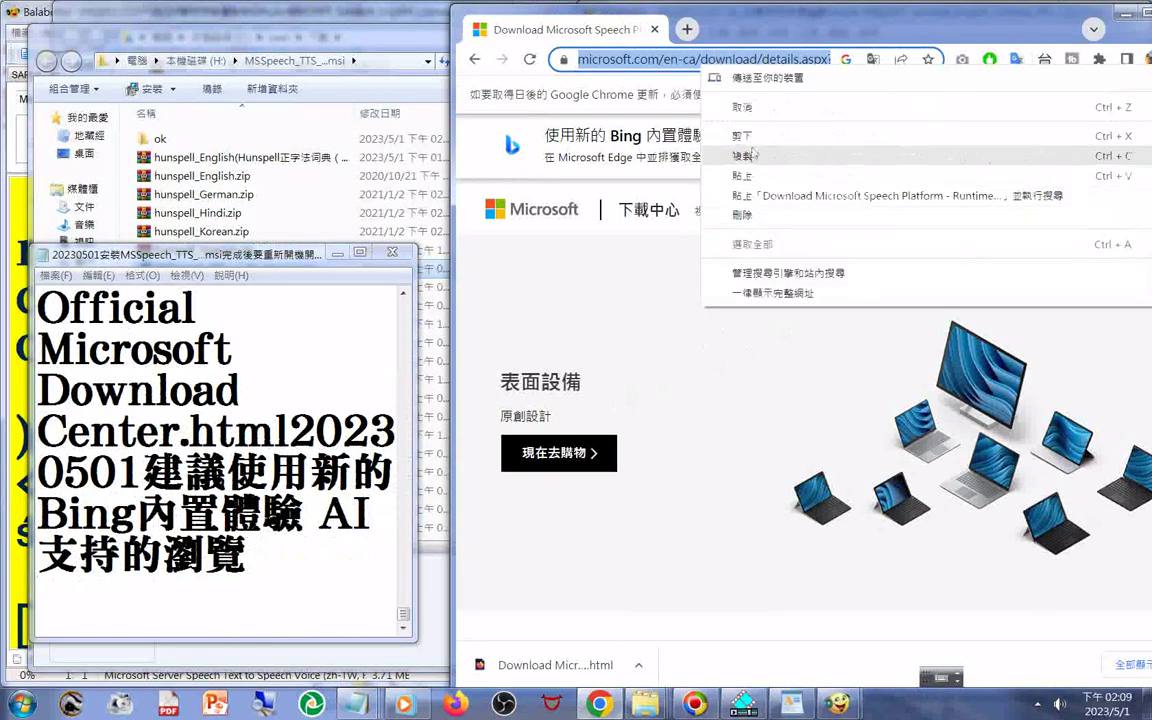
{"action": "left_click", "coordinate": [745, 157]}
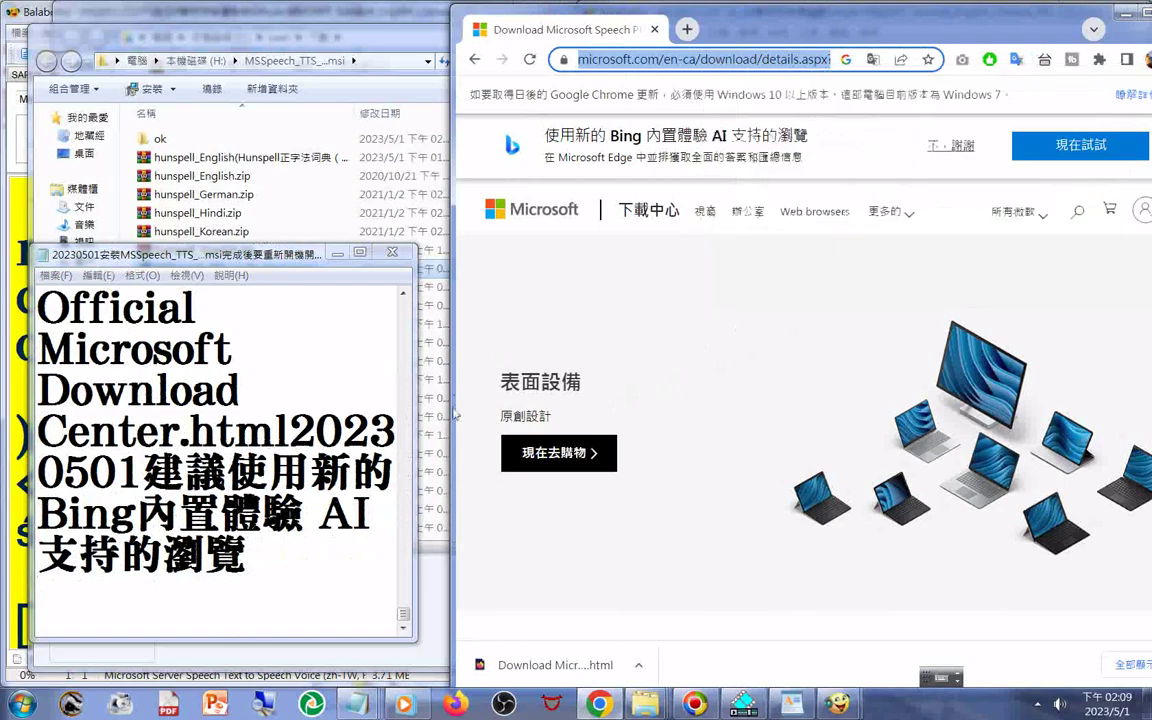
{"action": "right_click", "coordinate": [305, 375]}
{"action": "left_click", "coordinate": [322, 444]}
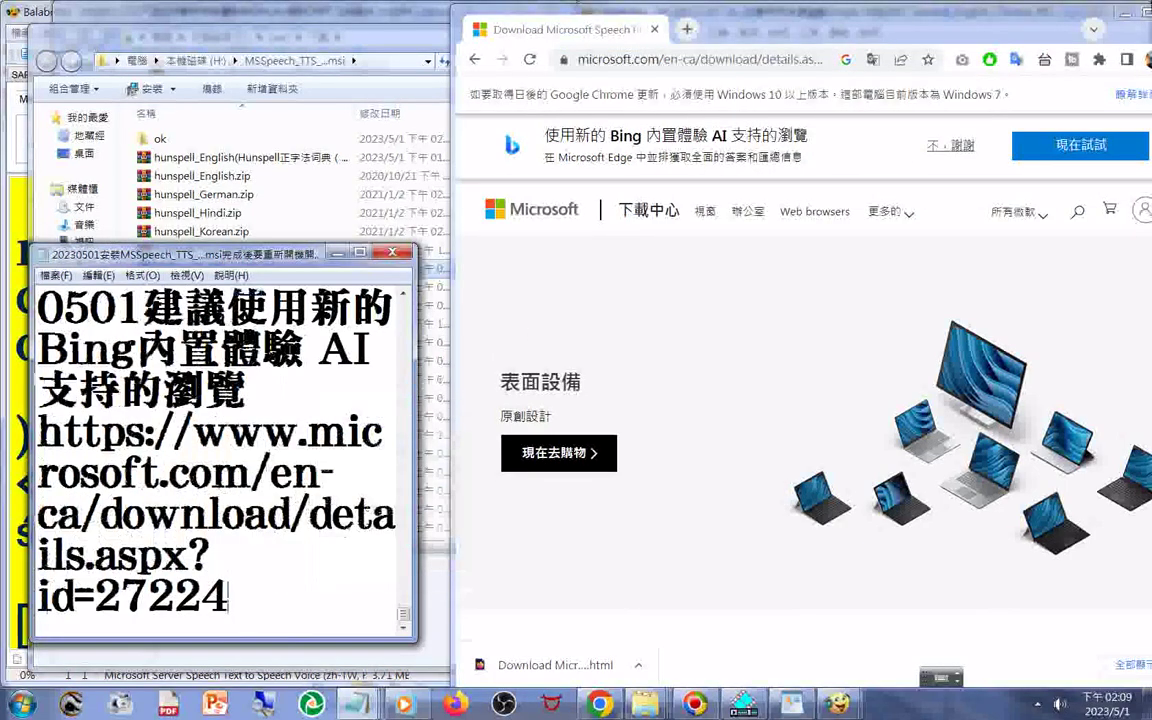
{"action": "key", "text": "Return"}
Reload the Microsoft download page in Chrome
{"action": "right_click", "coordinate": [632, 367]}
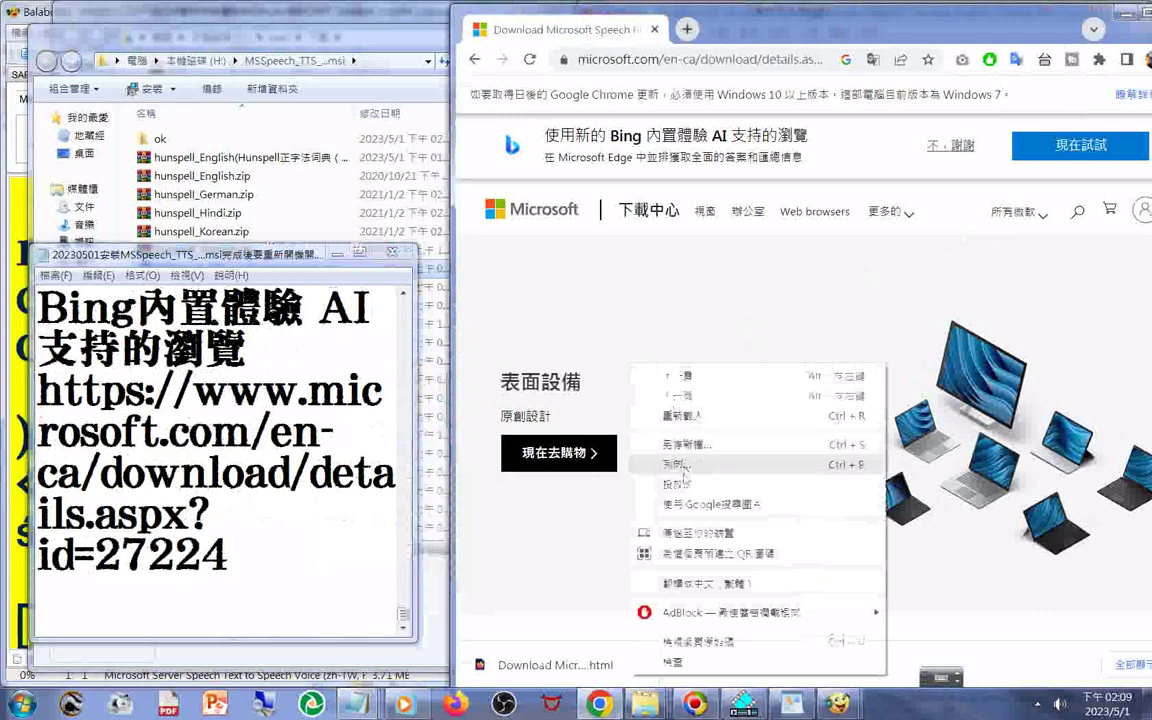
{"action": "left_click", "coordinate": [683, 415]}
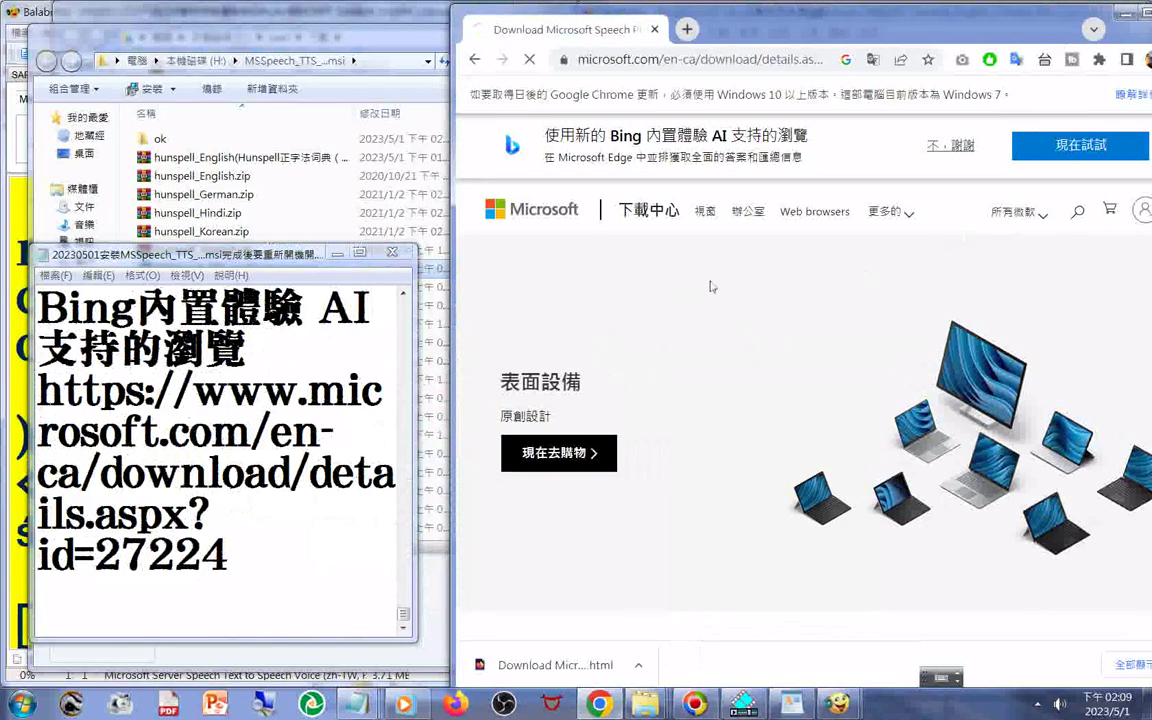
Open the Microsoft Surface computers page from the download page's Surface banner and reposition the browser window so it is fully visible
{"action": "key", "text": "ctrl+a"}
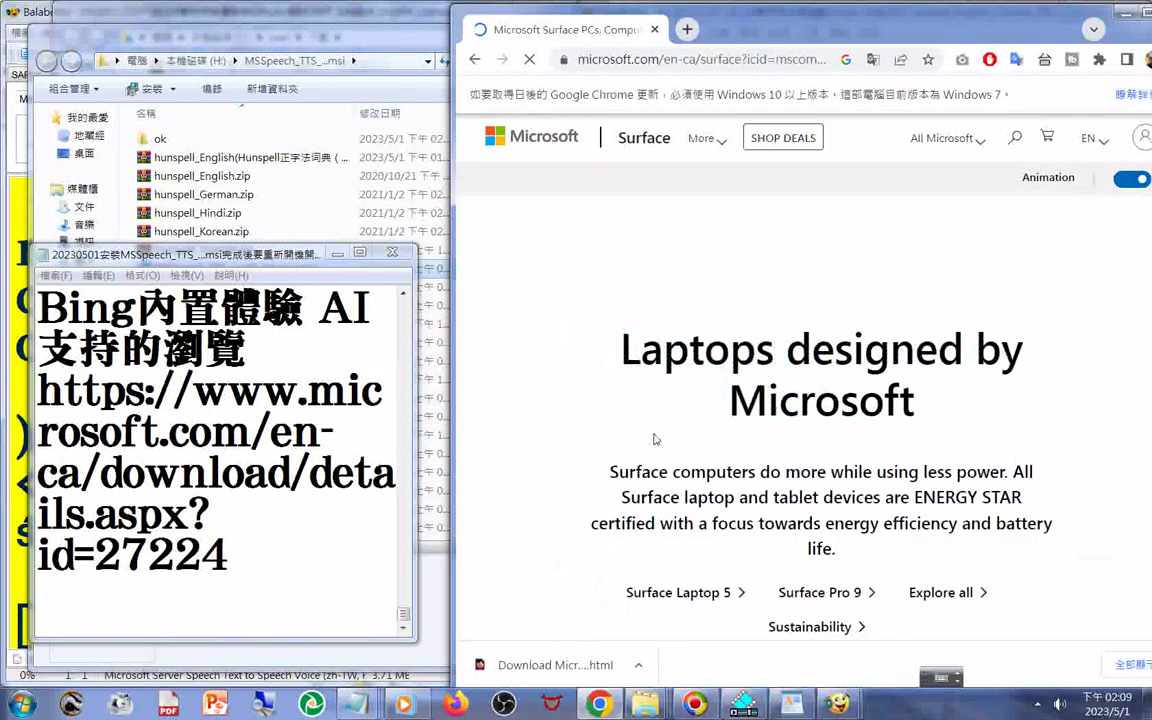
{"action": "scroll", "coordinate": [778, 395], "scroll_direction": "down", "scroll_amount": 2}
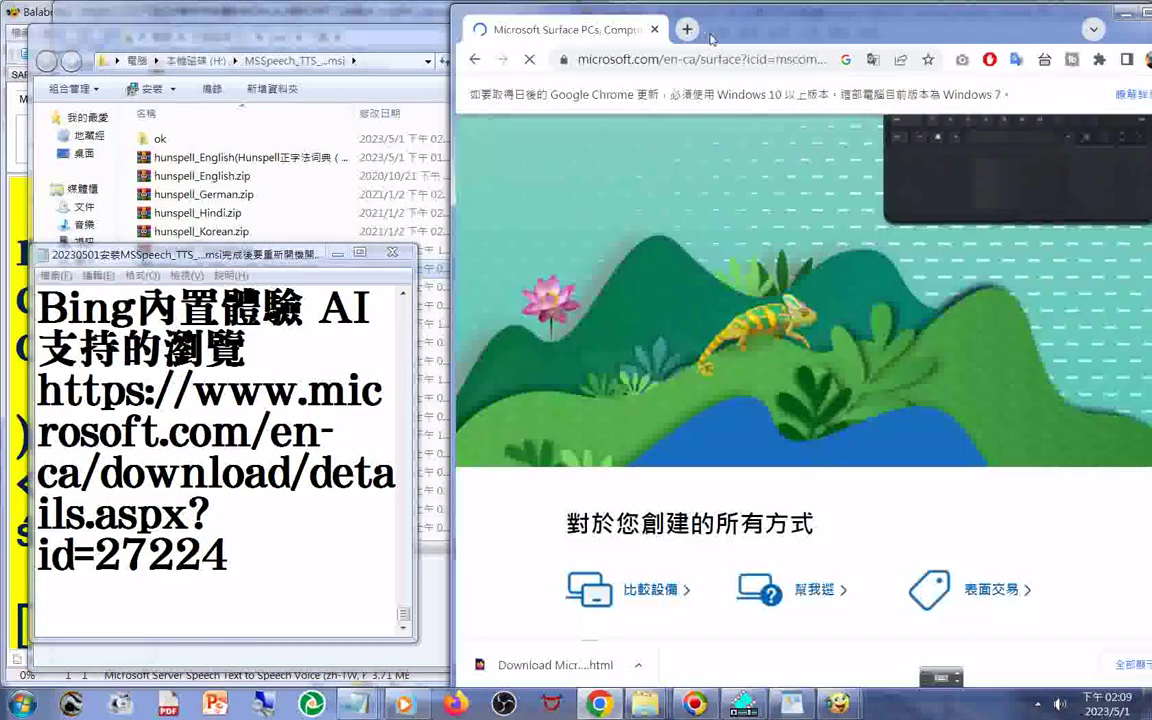
{"action": "left_click_drag", "start_coordinate": [800, 15], "coordinate": [680, 11]}
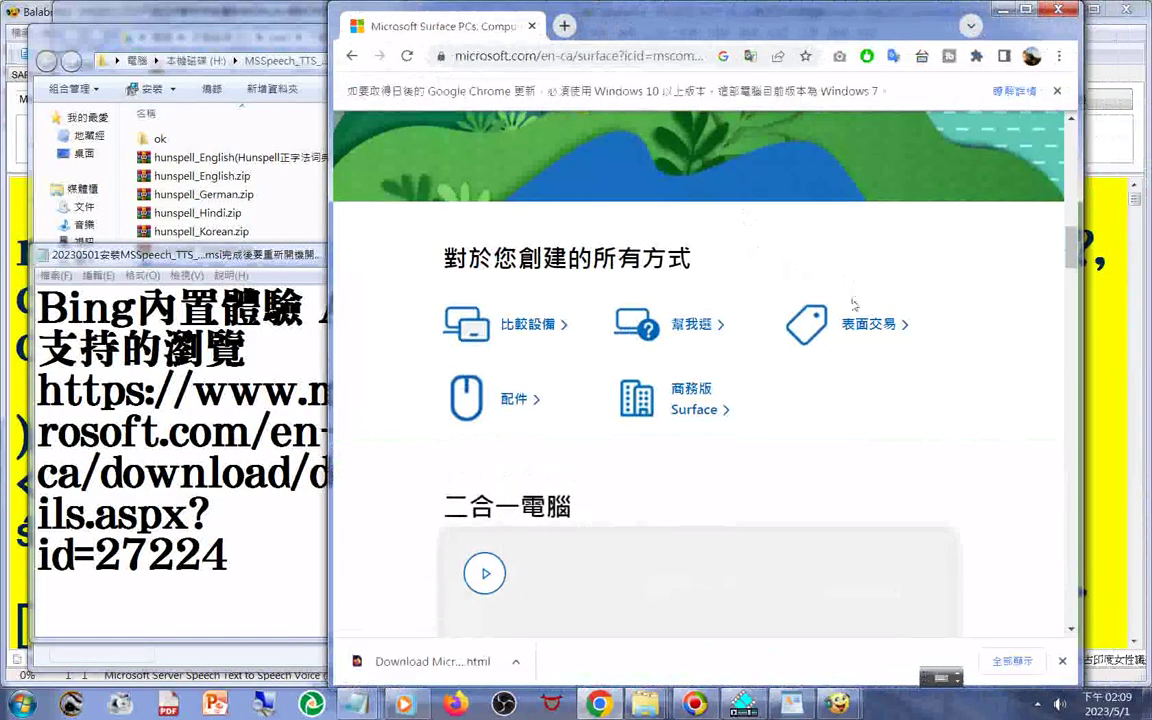
Look through the Surface page's 2-in-1, laptop, all-in-one and dual-screen products, its offers and the footer links
{"action": "scroll", "coordinate": [853, 303], "scroll_direction": "down", "scroll_amount": 1}
{"action": "scroll", "coordinate": [893, 328], "scroll_direction": "down", "scroll_amount": 1}
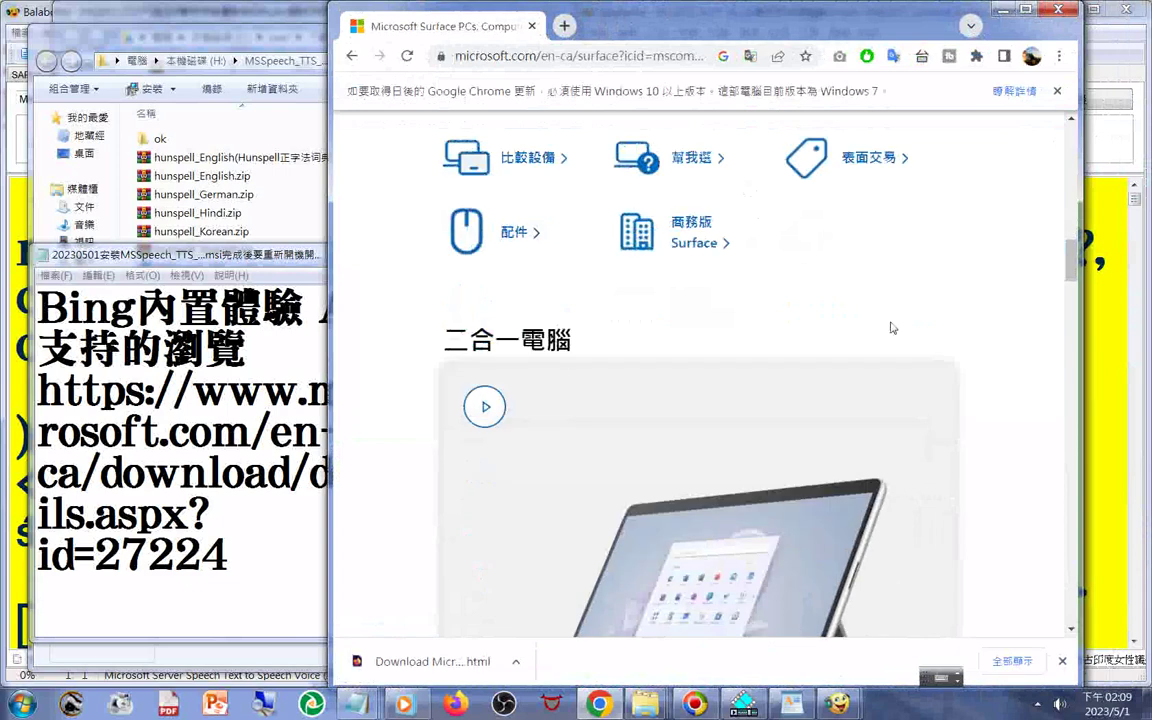
{"action": "scroll", "coordinate": [893, 328], "scroll_direction": "down", "scroll_amount": 2}
{"action": "scroll", "coordinate": [878, 330], "scroll_direction": "down", "scroll_amount": 2}
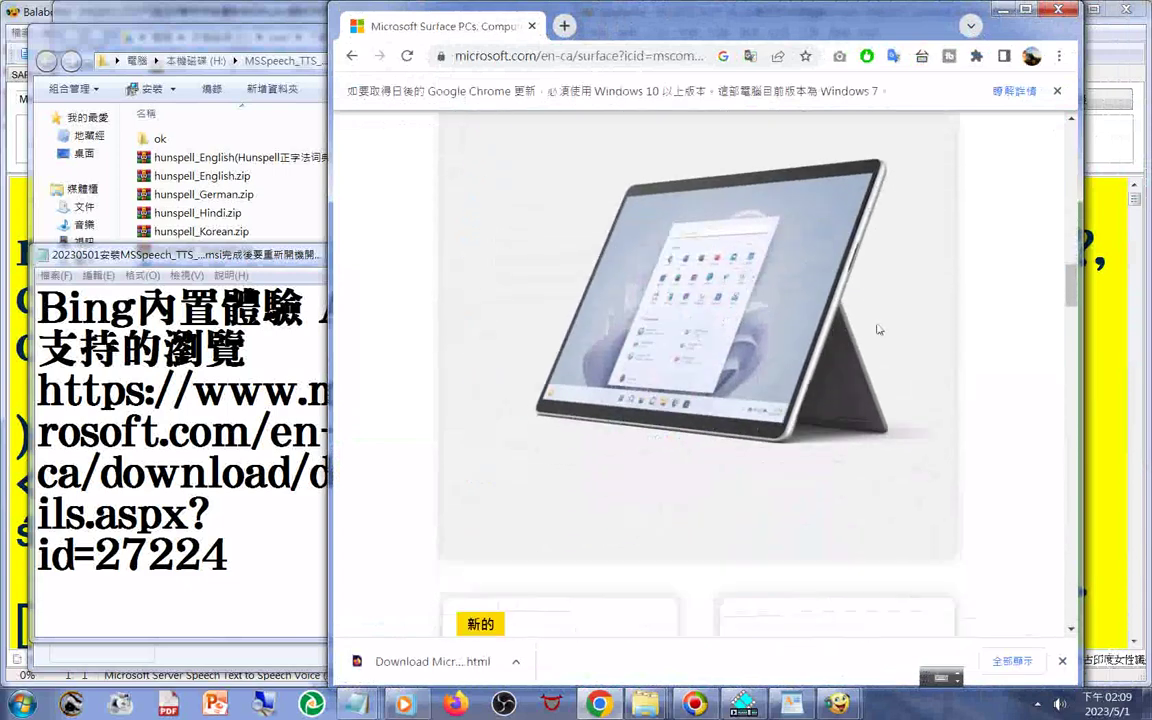
{"action": "scroll", "coordinate": [878, 330], "scroll_direction": "down", "scroll_amount": 1}
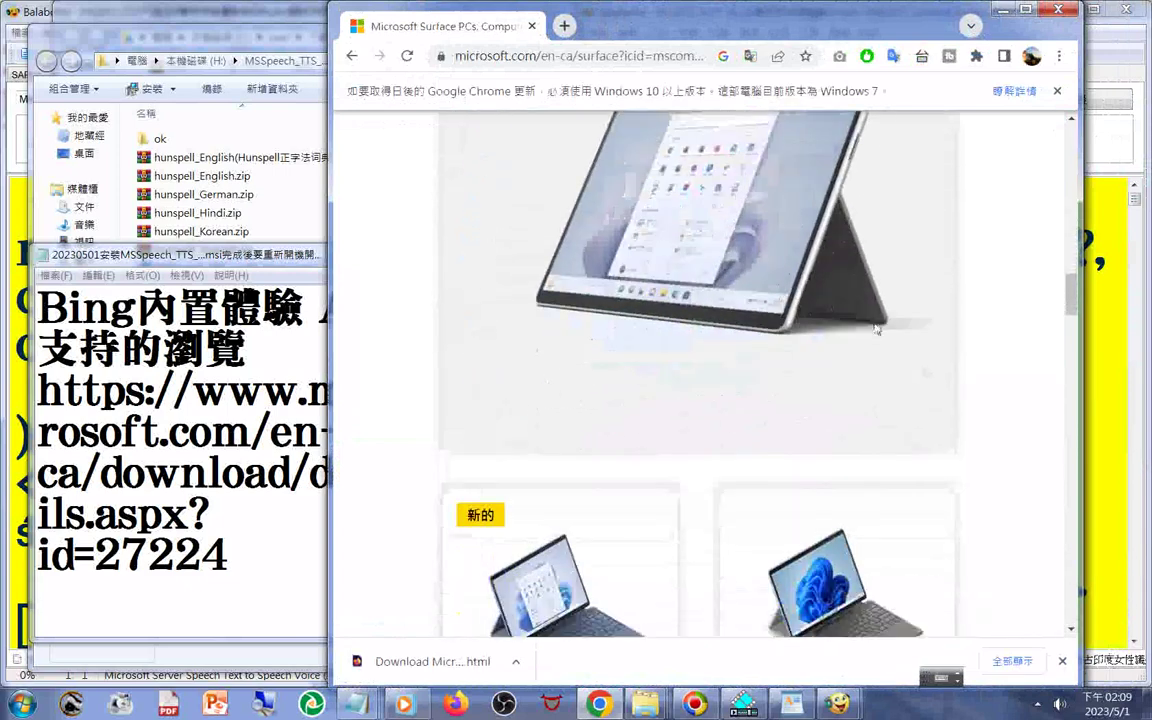
{"action": "scroll", "coordinate": [876, 328], "scroll_direction": "down", "scroll_amount": 3}
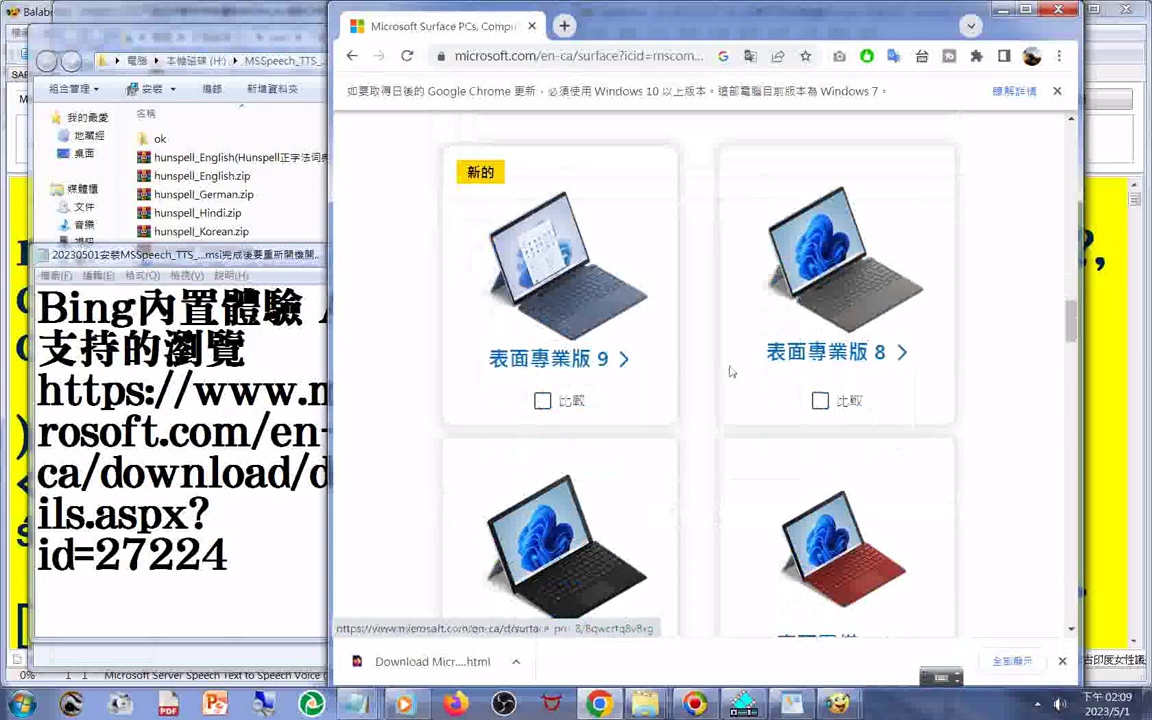
{"action": "scroll", "coordinate": [768, 388], "scroll_direction": "down", "scroll_amount": 1}
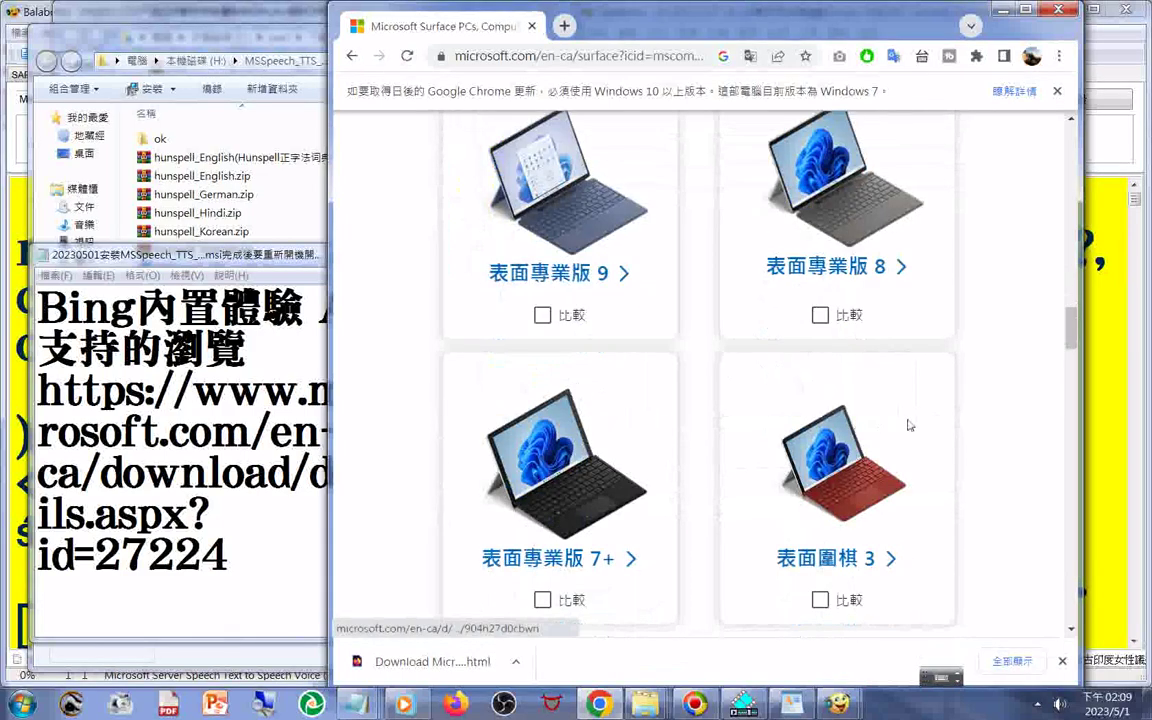
{"action": "scroll", "coordinate": [908, 425], "scroll_direction": "down", "scroll_amount": 1}
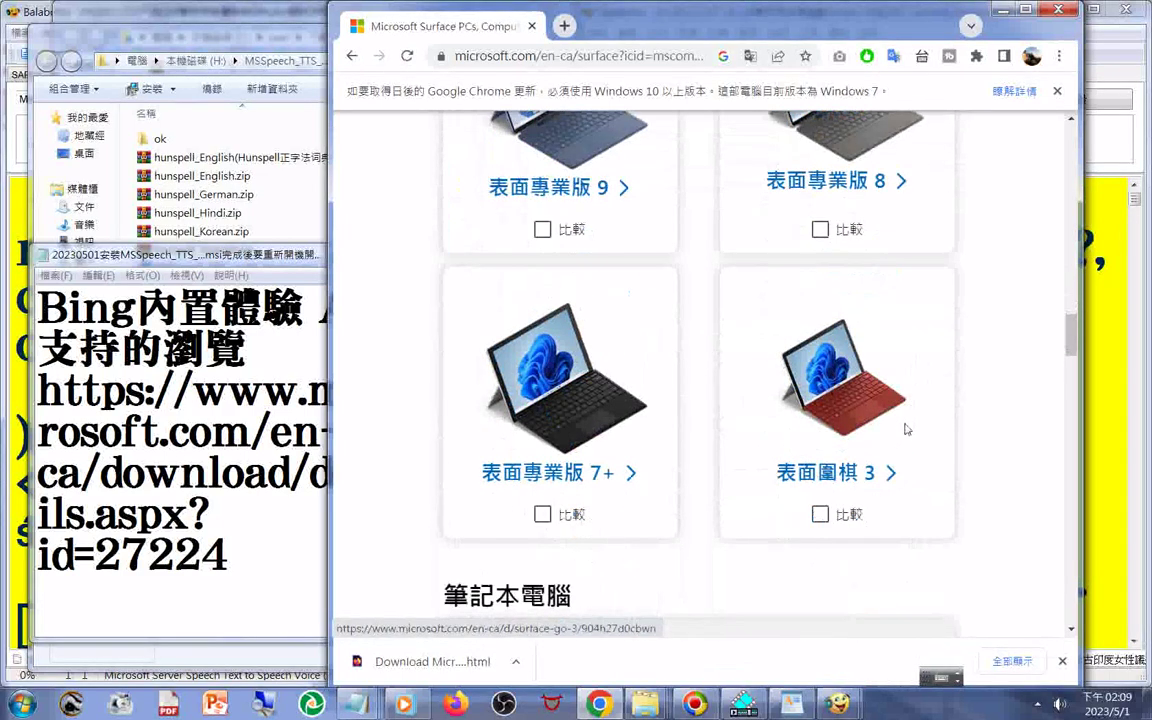
{"action": "scroll", "coordinate": [906, 428], "scroll_direction": "down", "scroll_amount": 1}
{"action": "scroll", "coordinate": [906, 430], "scroll_direction": "down", "scroll_amount": 1}
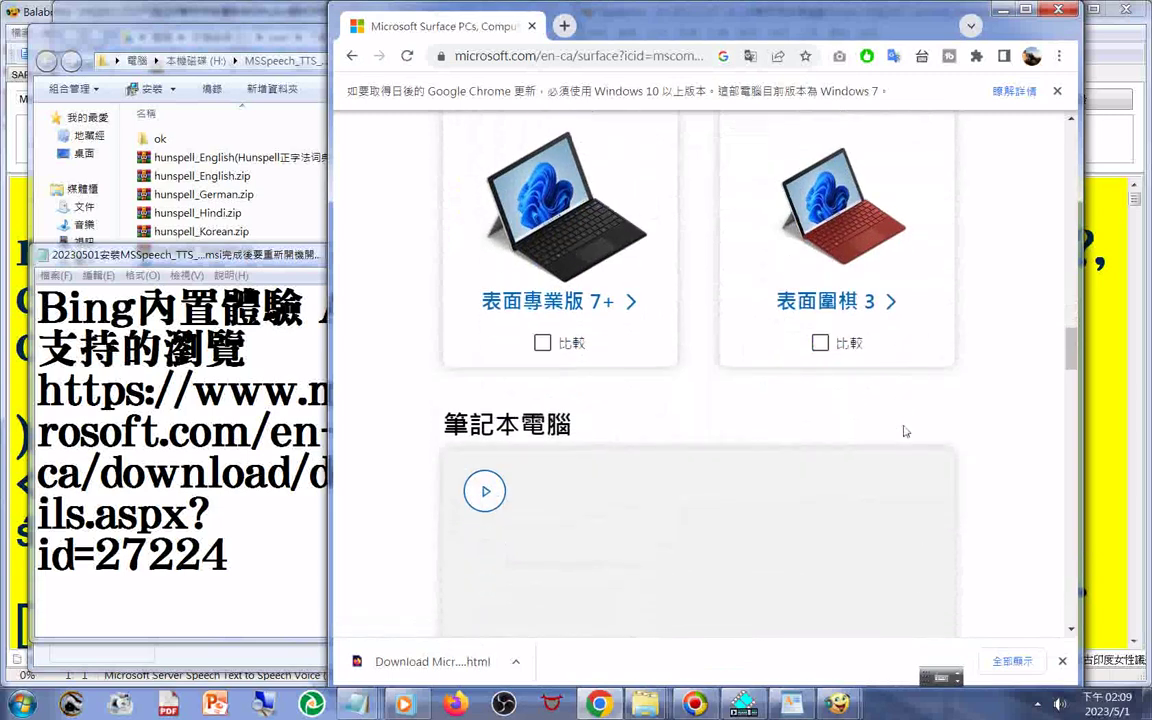
{"action": "scroll", "coordinate": [906, 431], "scroll_direction": "down", "scroll_amount": 3}
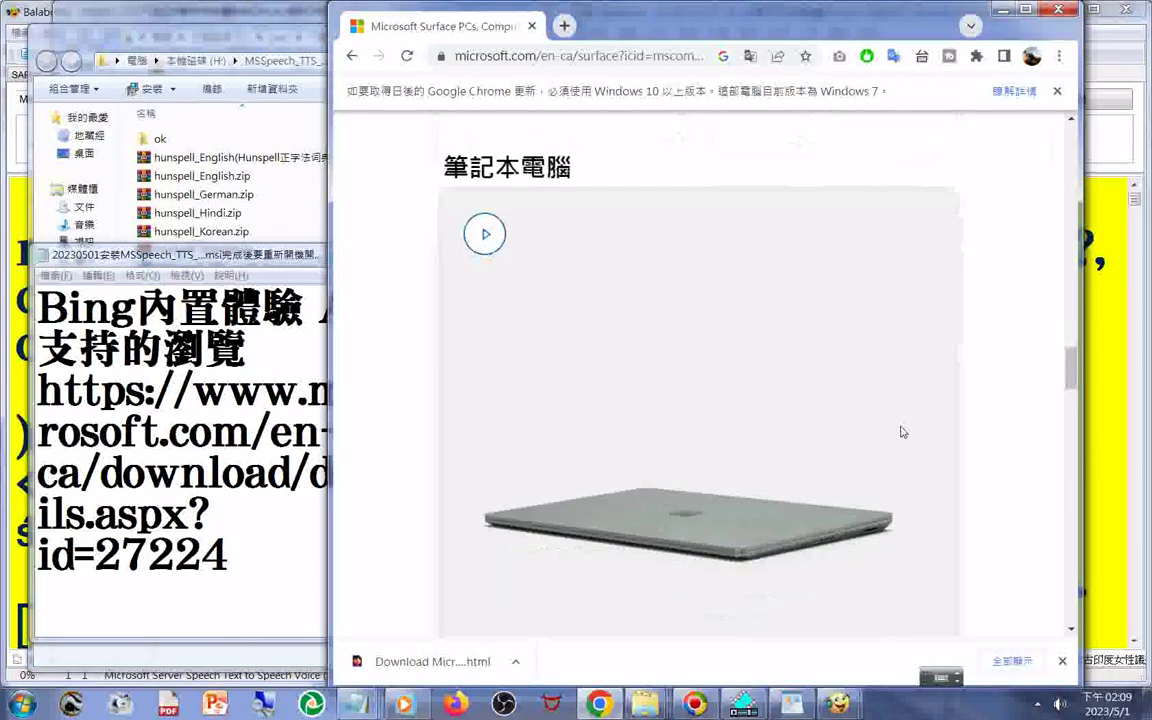
{"action": "scroll", "coordinate": [903, 432], "scroll_direction": "down", "scroll_amount": 2}
{"action": "scroll", "coordinate": [900, 431], "scroll_direction": "down", "scroll_amount": 1}
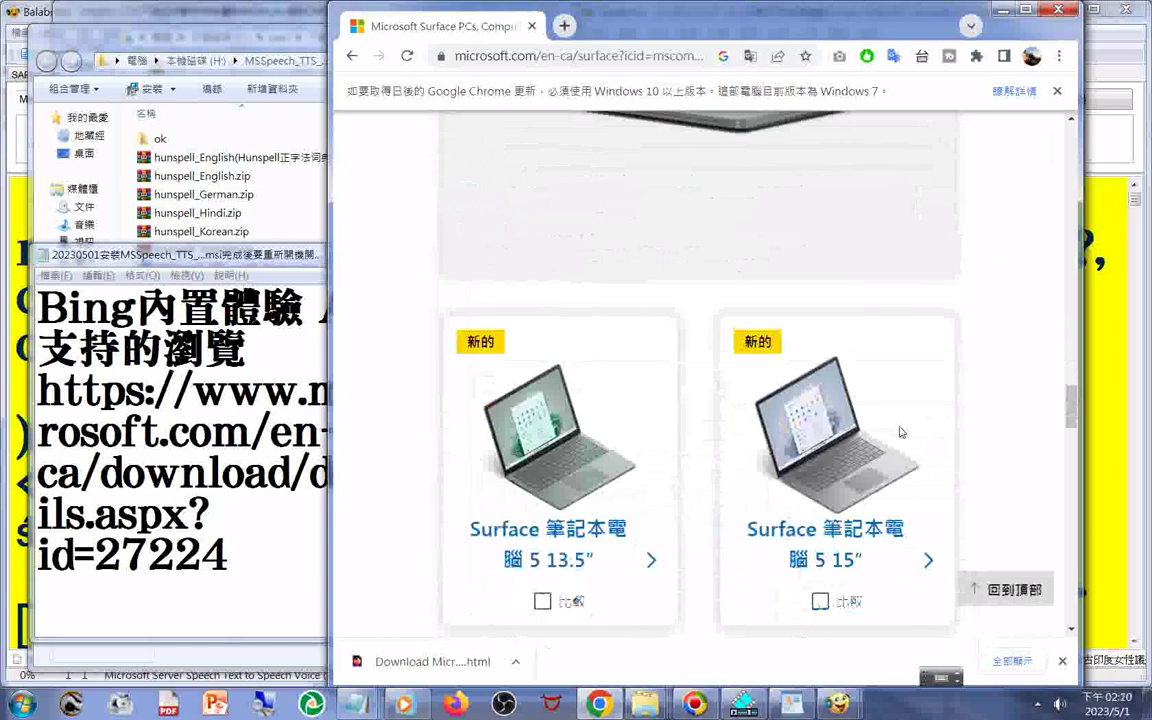
{"action": "scroll", "coordinate": [902, 431], "scroll_direction": "down", "scroll_amount": 1}
{"action": "scroll", "coordinate": [901, 431], "scroll_direction": "down", "scroll_amount": 1}
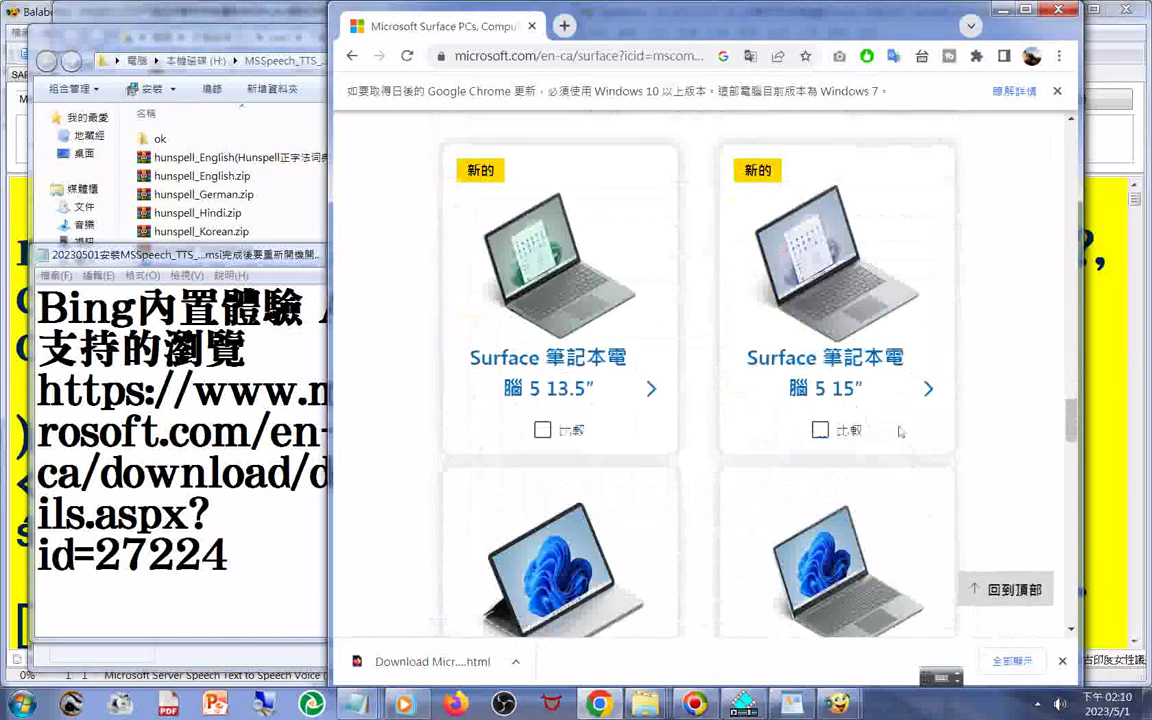
{"action": "scroll", "coordinate": [901, 431], "scroll_direction": "down", "scroll_amount": 2}
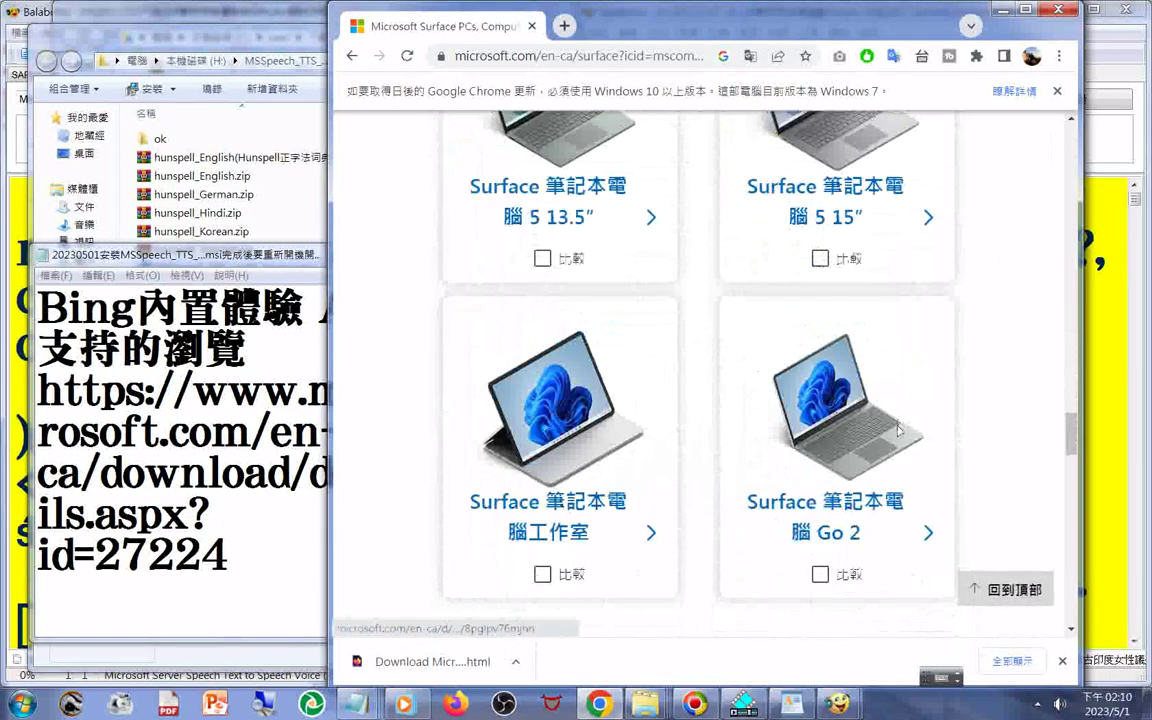
{"action": "scroll", "coordinate": [898, 430], "scroll_direction": "down", "scroll_amount": 1}
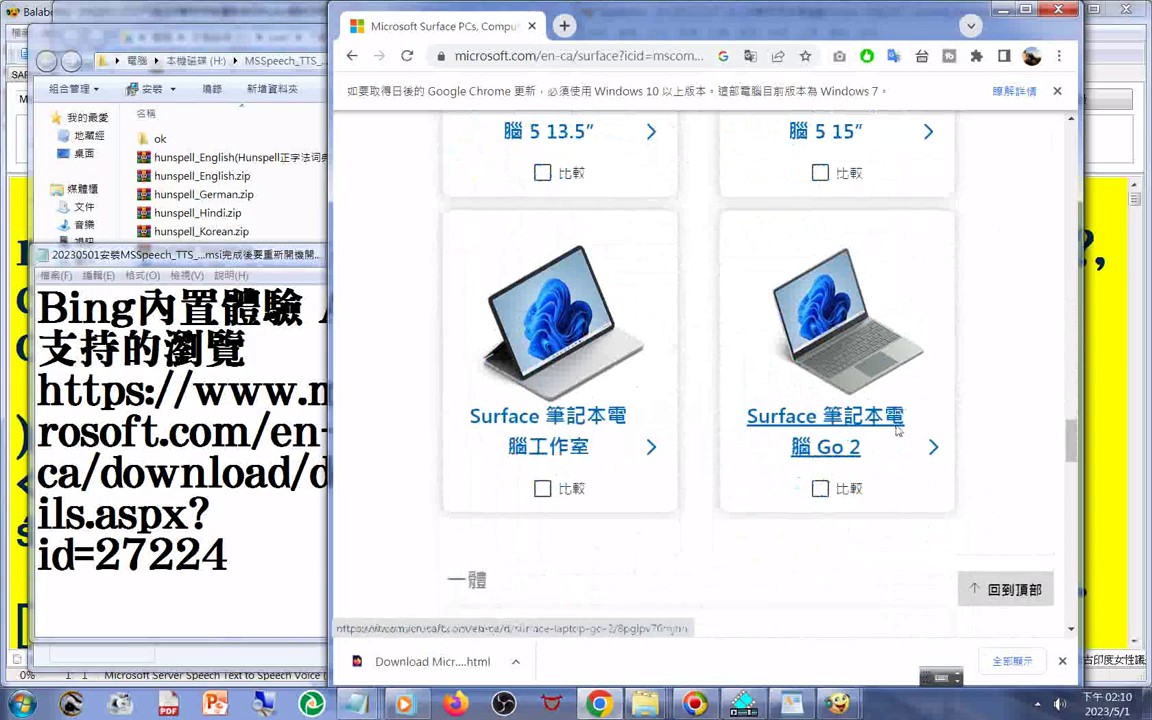
{"action": "scroll", "coordinate": [897, 430], "scroll_direction": "down", "scroll_amount": 1}
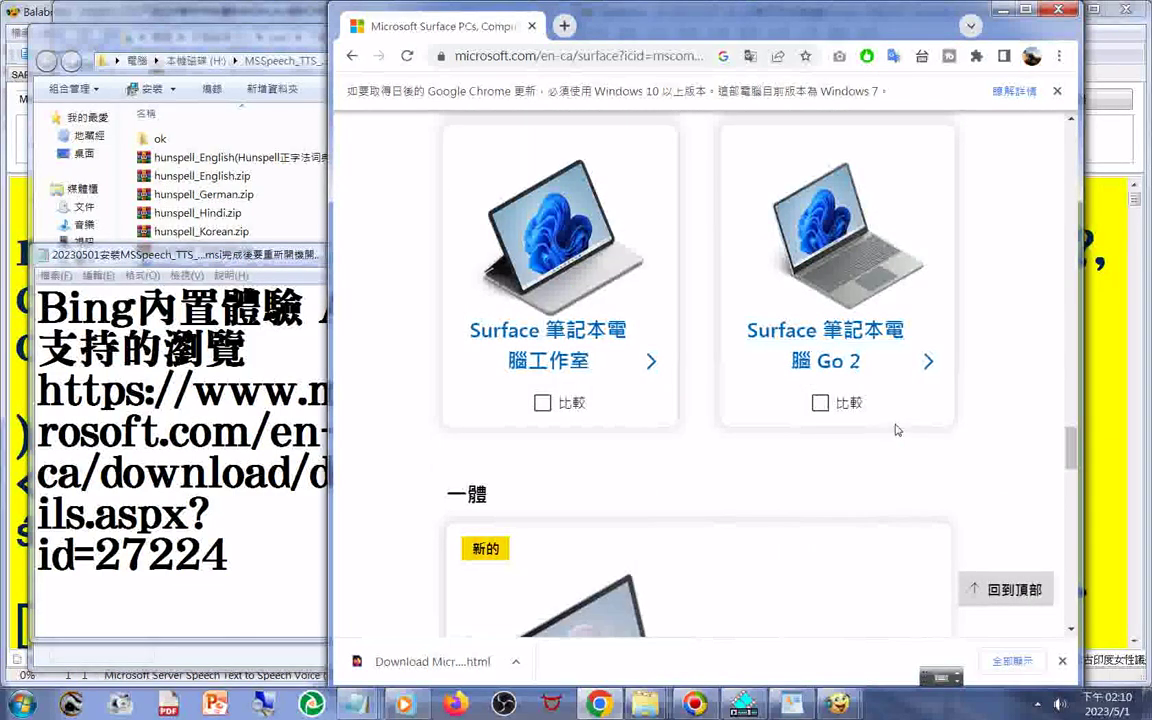
{"action": "scroll", "coordinate": [897, 430], "scroll_direction": "down", "scroll_amount": 1}
{"action": "scroll", "coordinate": [897, 430], "scroll_direction": "down", "scroll_amount": 1}
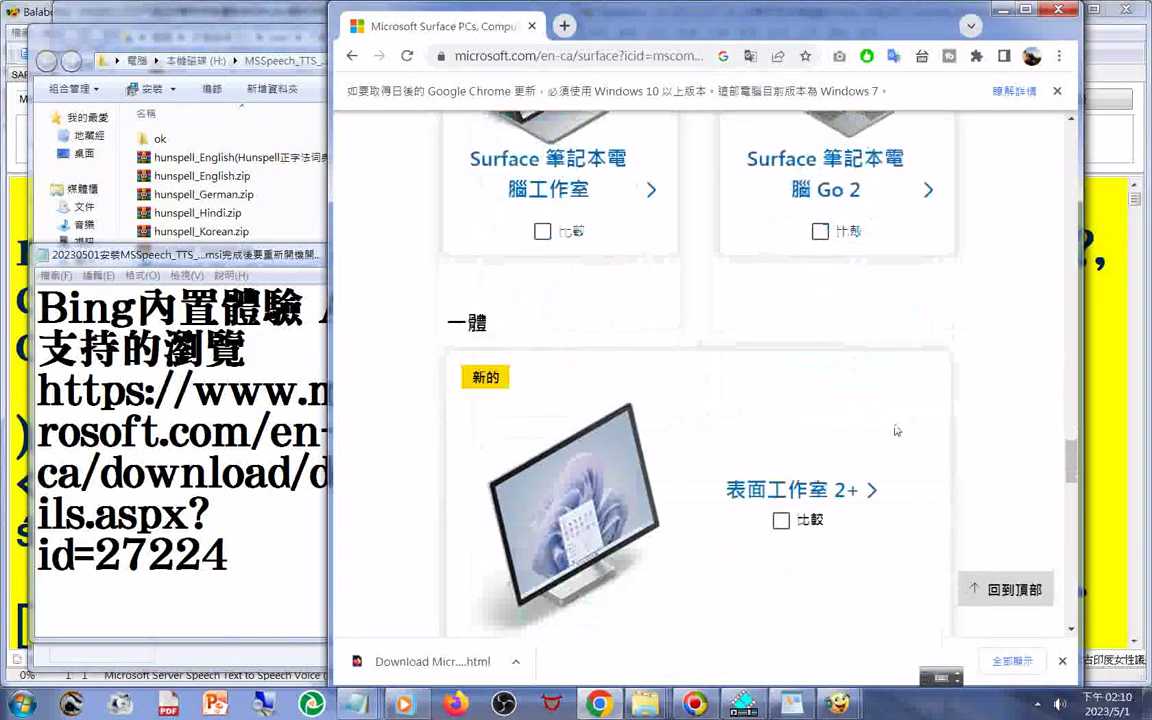
{"action": "scroll", "coordinate": [897, 430], "scroll_direction": "down", "scroll_amount": 1}
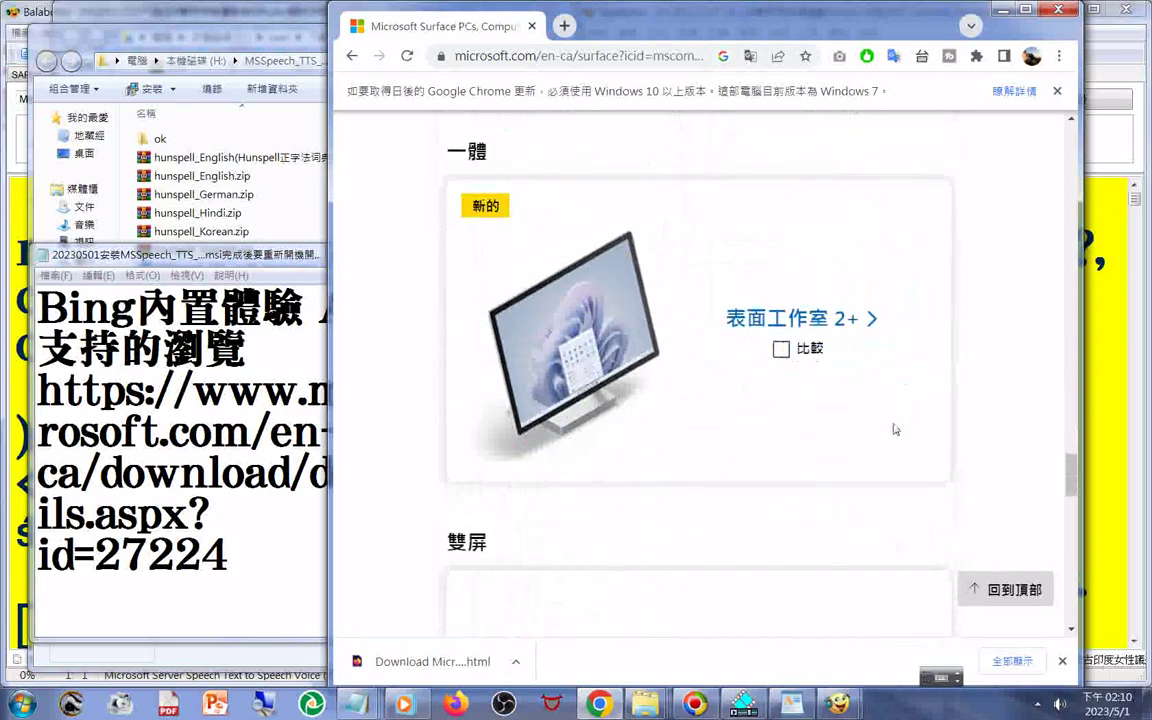
{"action": "scroll", "coordinate": [896, 429], "scroll_direction": "down", "scroll_amount": 2}
{"action": "scroll", "coordinate": [894, 429], "scroll_direction": "down", "scroll_amount": 3}
{"action": "scroll", "coordinate": [894, 429], "scroll_direction": "down", "scroll_amount": 1}
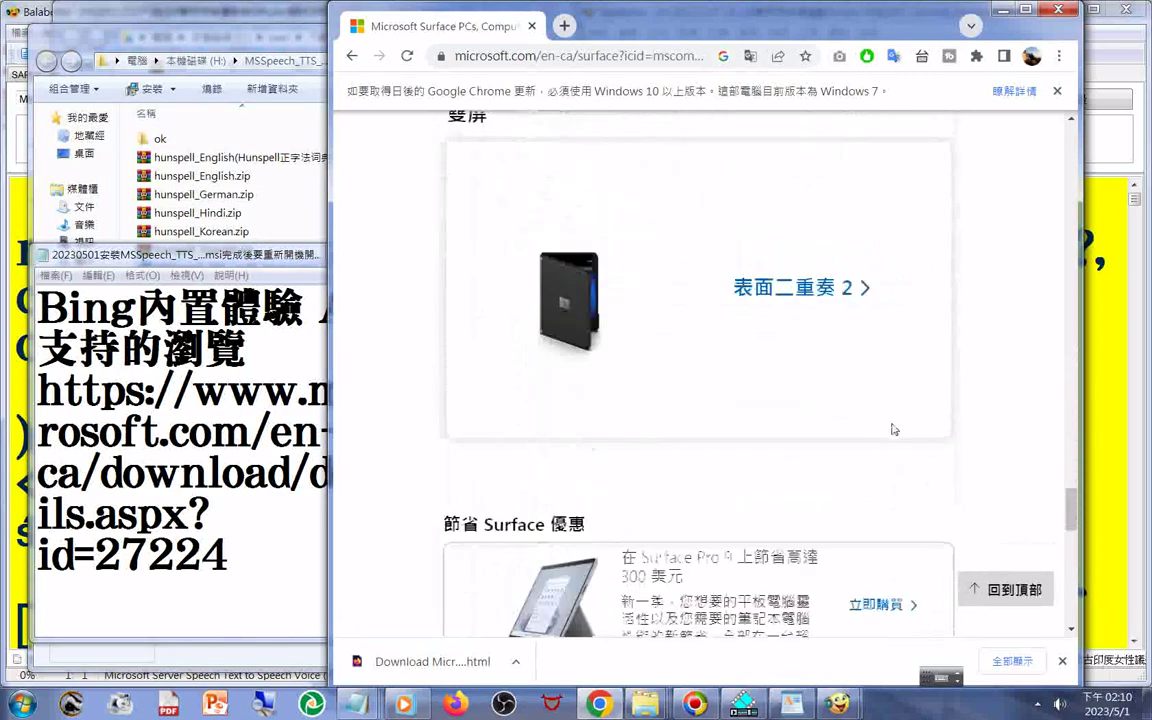
{"action": "scroll", "coordinate": [894, 429], "scroll_direction": "down", "scroll_amount": 4}
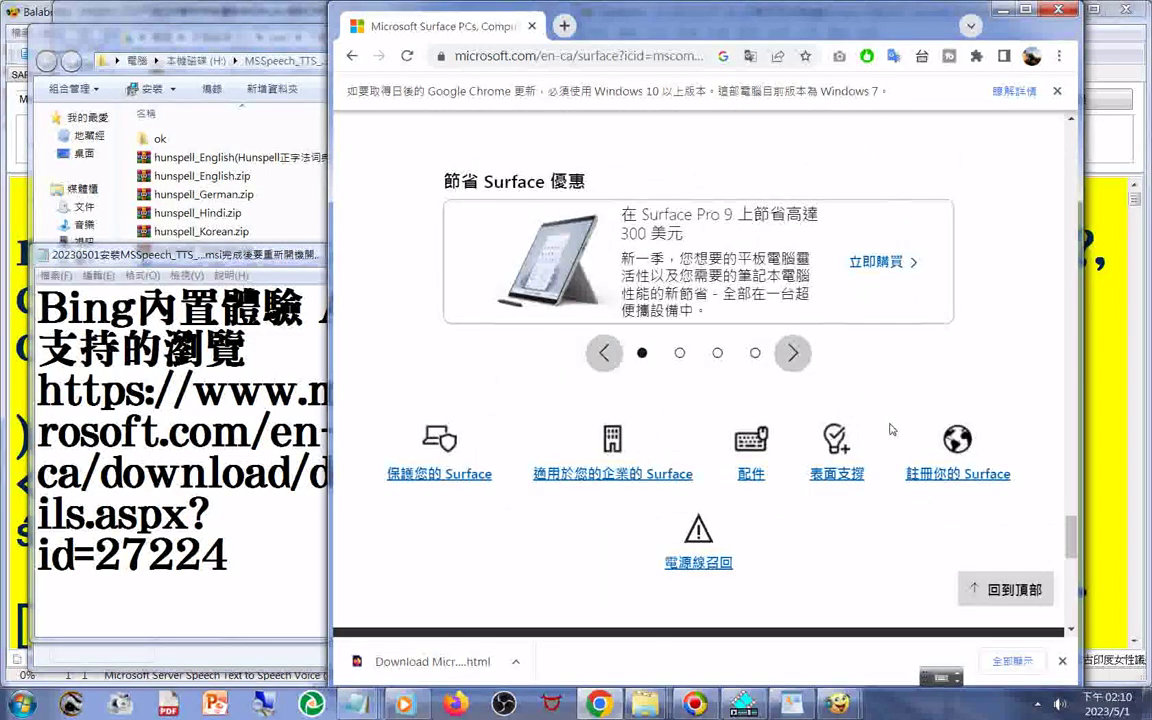
{"action": "scroll", "coordinate": [891, 429], "scroll_direction": "down", "scroll_amount": 1}
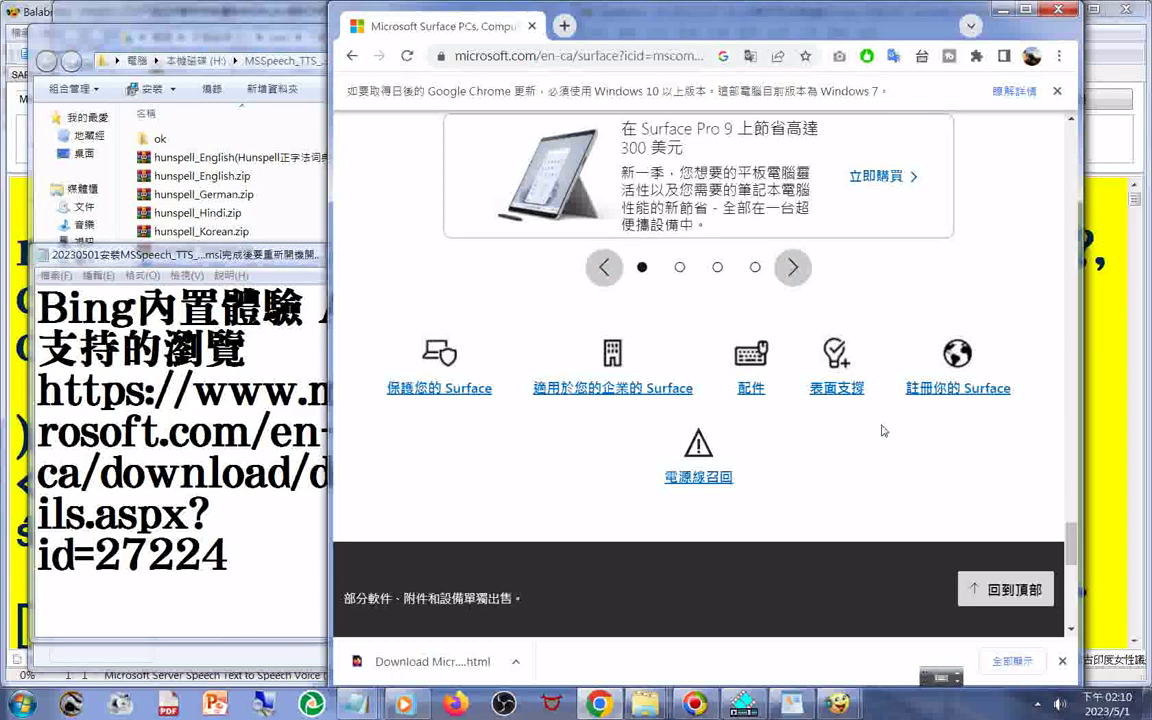
{"action": "scroll", "coordinate": [882, 430], "scroll_direction": "up", "scroll_amount": 1}
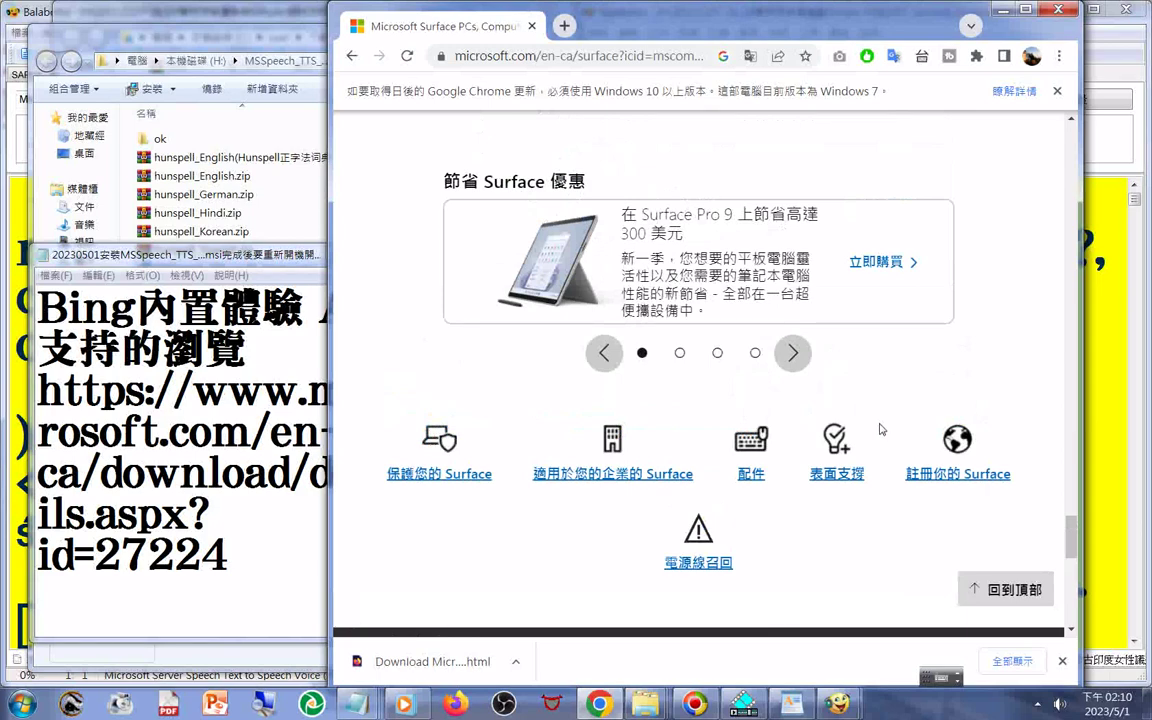
{"action": "scroll", "coordinate": [880, 430], "scroll_direction": "down", "scroll_amount": 5}
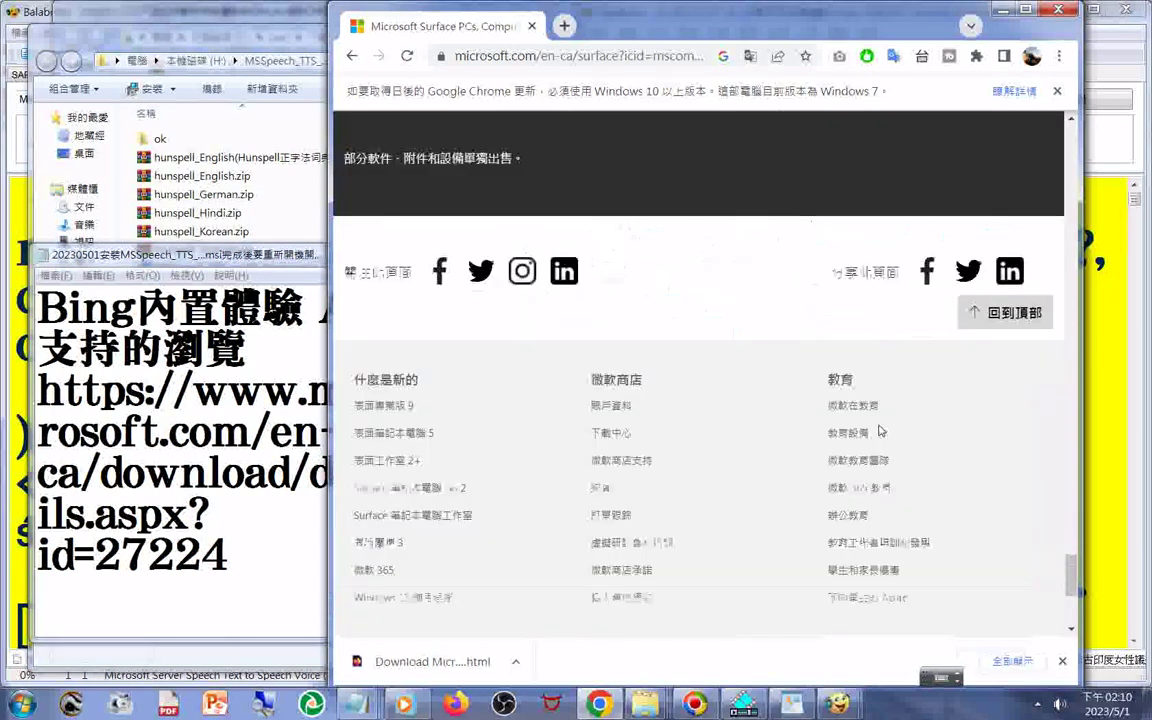
{"action": "scroll", "coordinate": [880, 430], "scroll_direction": "down", "scroll_amount": 4}
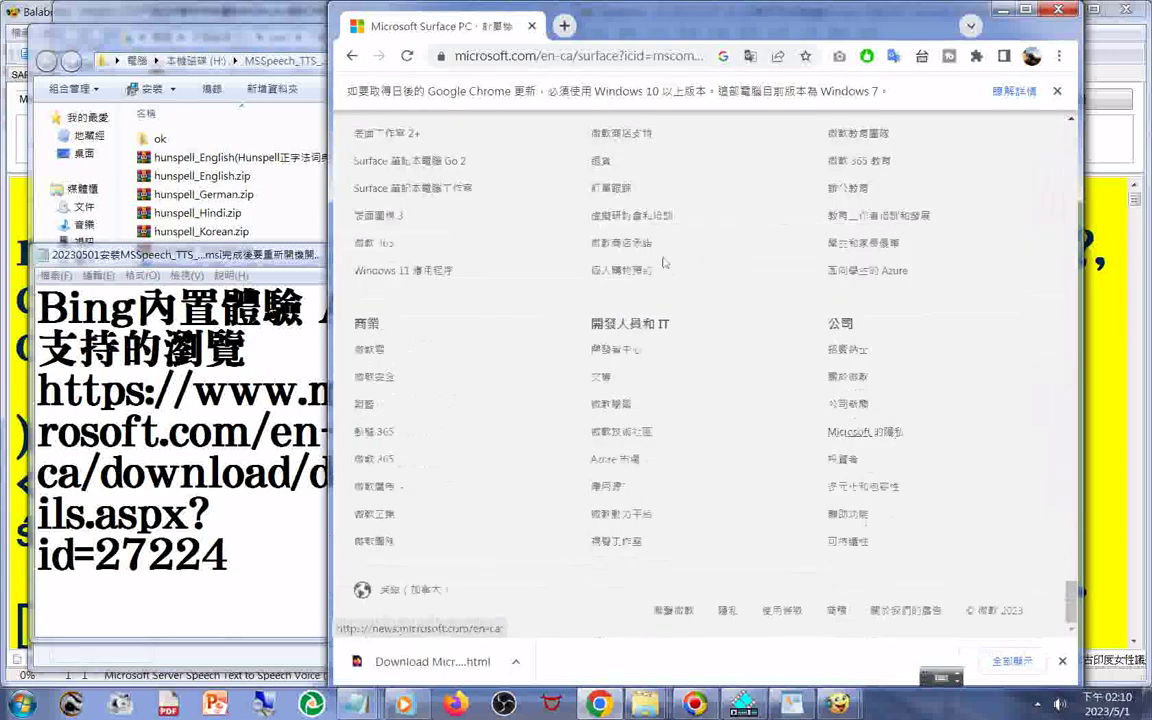
Save the Surface page as an HTML file on drive H: with 20230501 appended to the file name, and copy the complete name
{"action": "right_click", "coordinate": [666, 198]}
{"action": "key", "text": "Escape"}
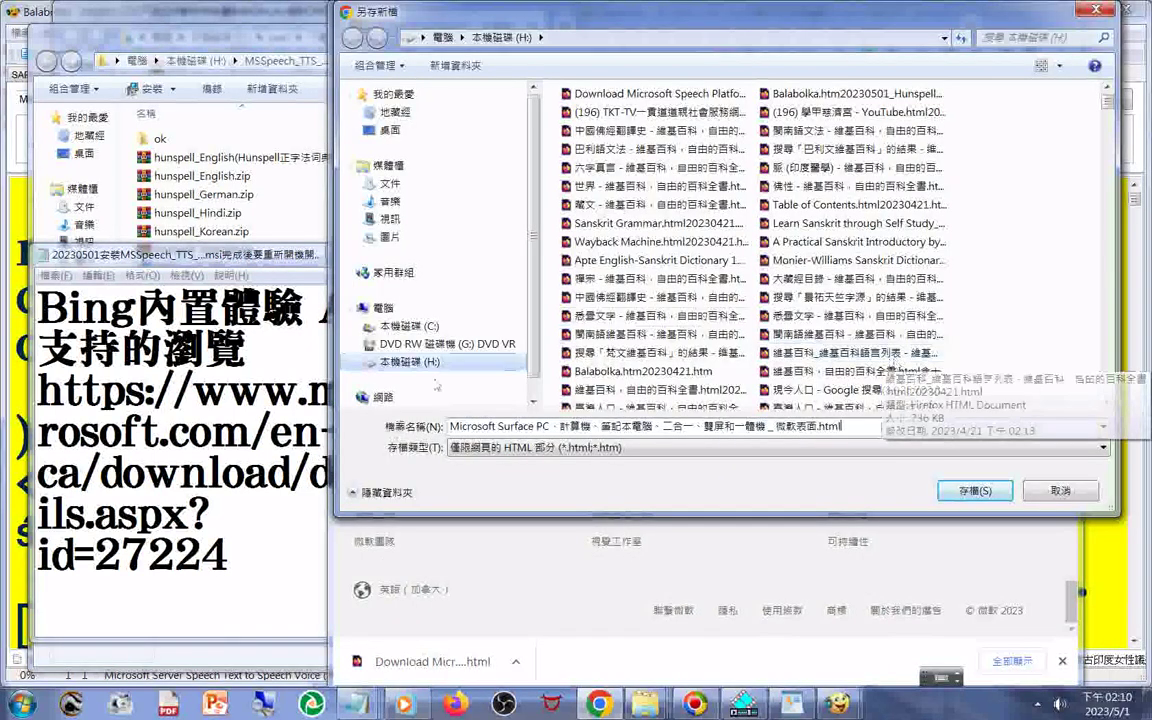
{"action": "key", "text": "Tab"}
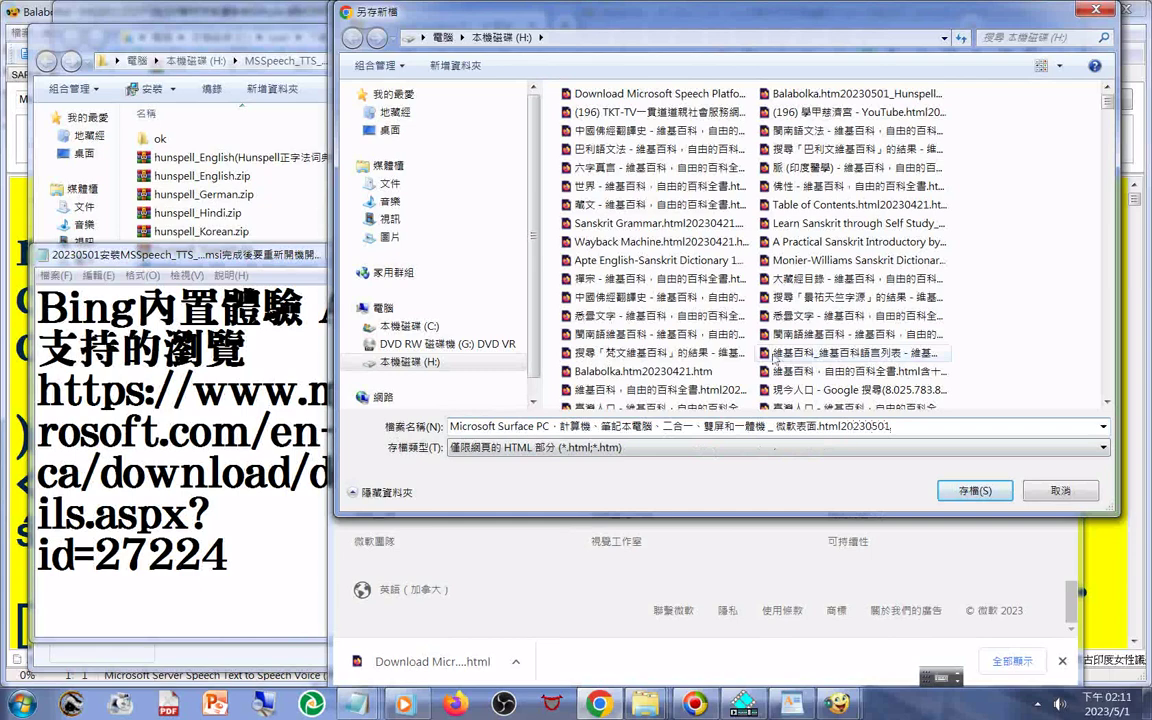
{"action": "right_click", "coordinate": [514, 430]}
{"action": "left_click", "coordinate": [540, 530]}
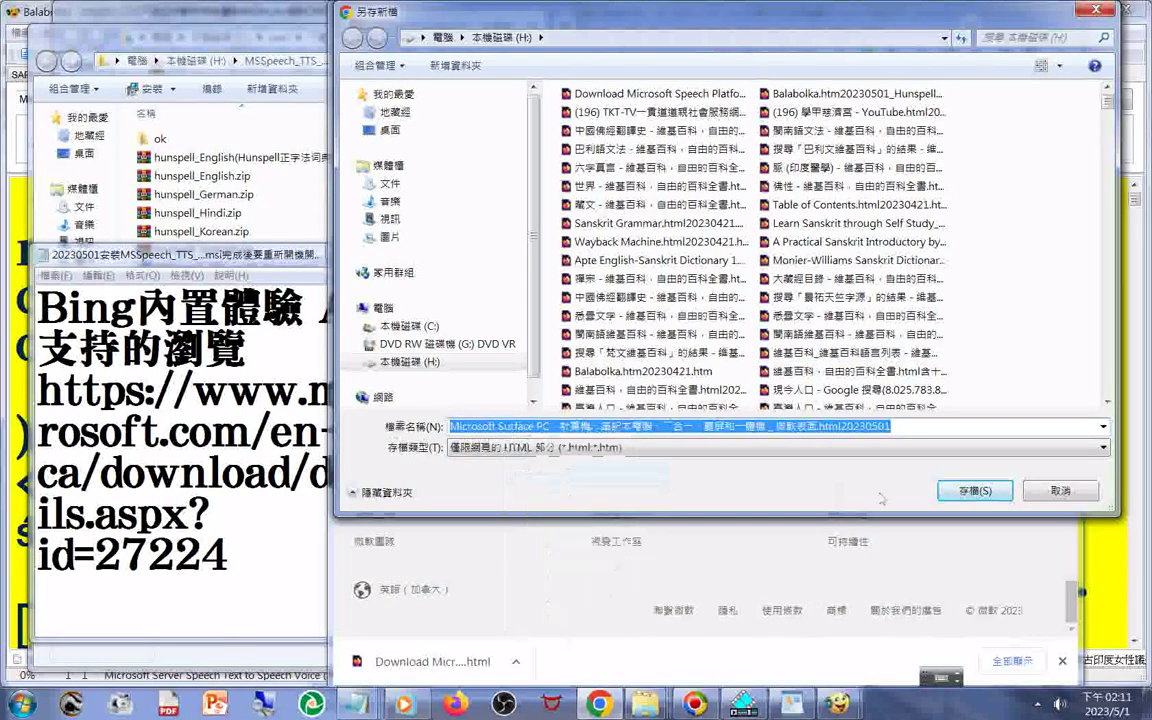
{"action": "left_click", "coordinate": [972, 490]}
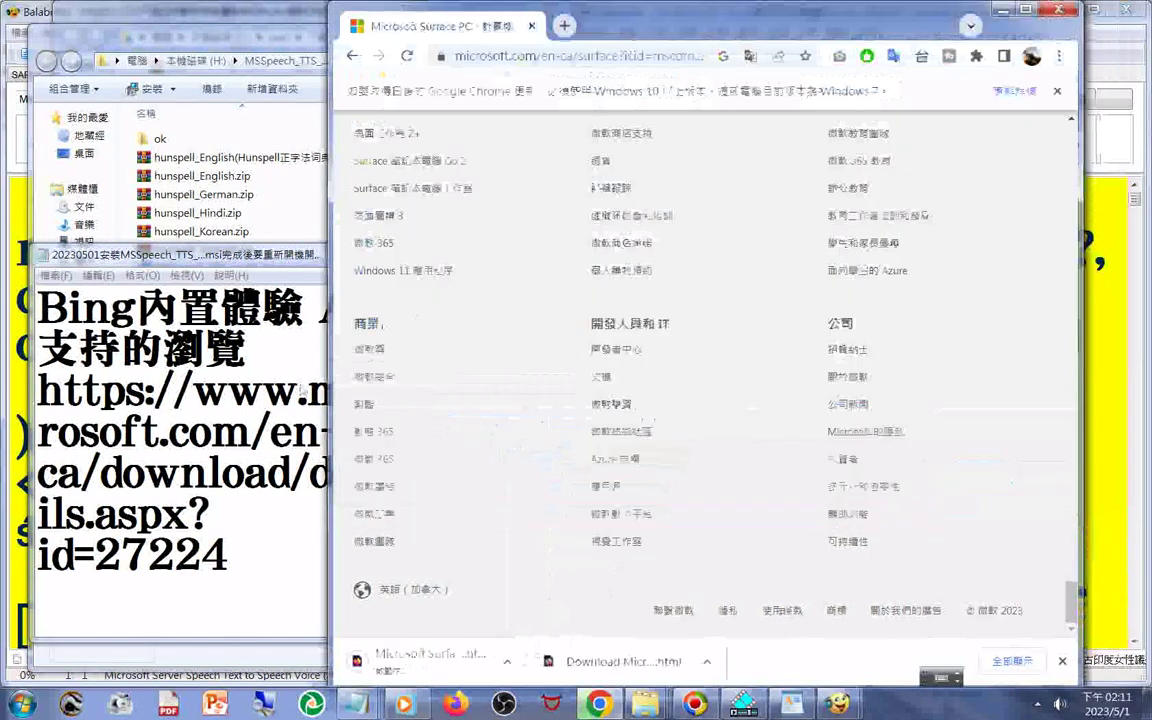
Add a dotted line at the end of the Notepad note and paste the copied Surface page file name below it
{"action": "left_click", "coordinate": [237, 605]}
{"action": "type", "text": "……"}
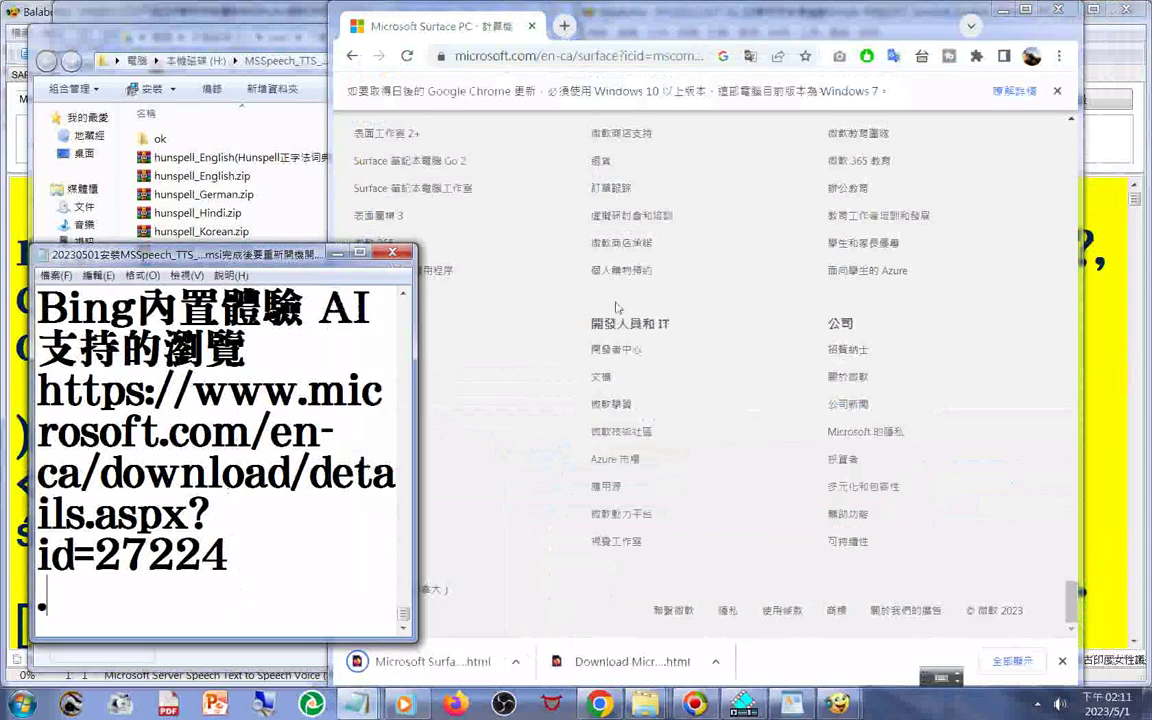
{"action": "type", "text": "…………"}
{"action": "key", "text": "Return"}
{"action": "key", "text": "Return"}
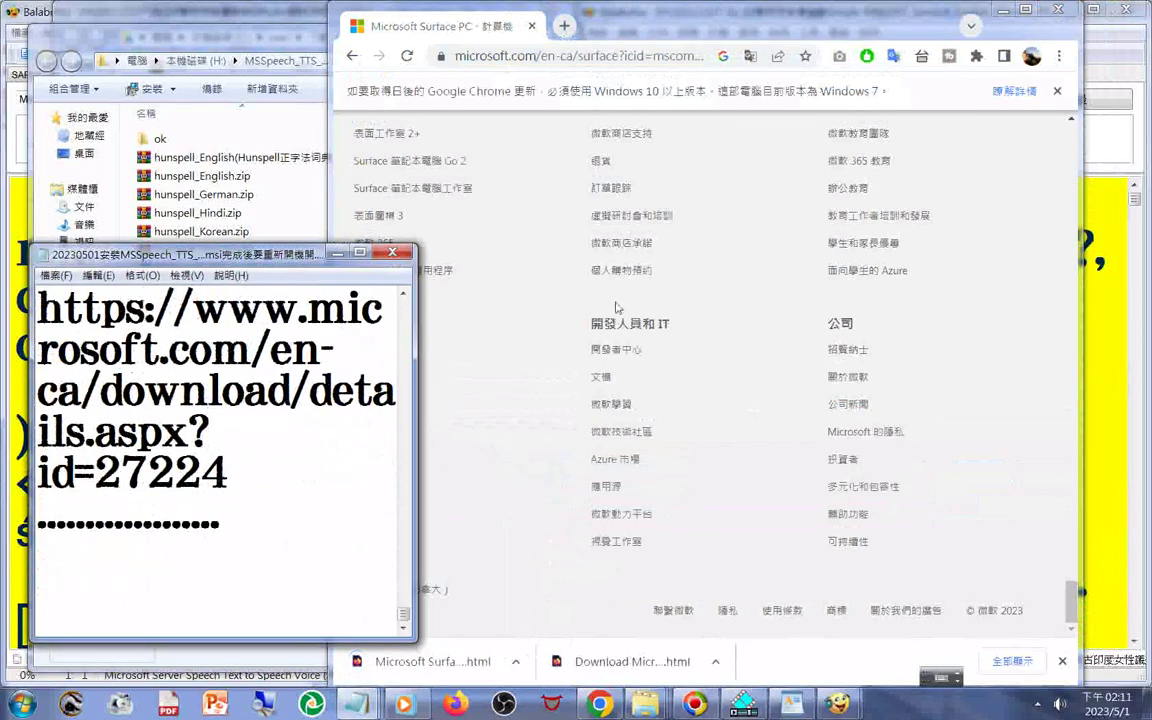
{"action": "type", "text": "Microsoft Surface PC、計算機、筆記本電腦、二合一、雙屏和一體機 _ 微軟表面.html20230501"}
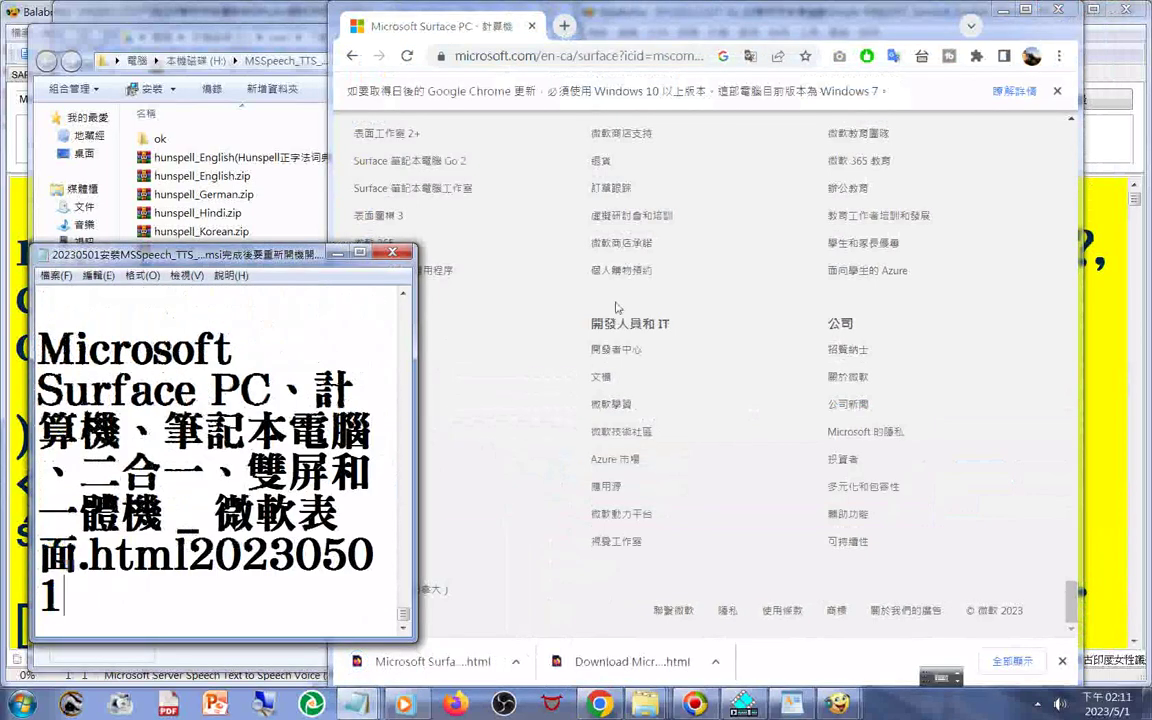
Copy the Surface page's address into the note below its file name, and return the browser to the Speech Platform download page
{"action": "right_click", "coordinate": [550, 58]}
{"action": "left_click", "coordinate": [590, 145]}
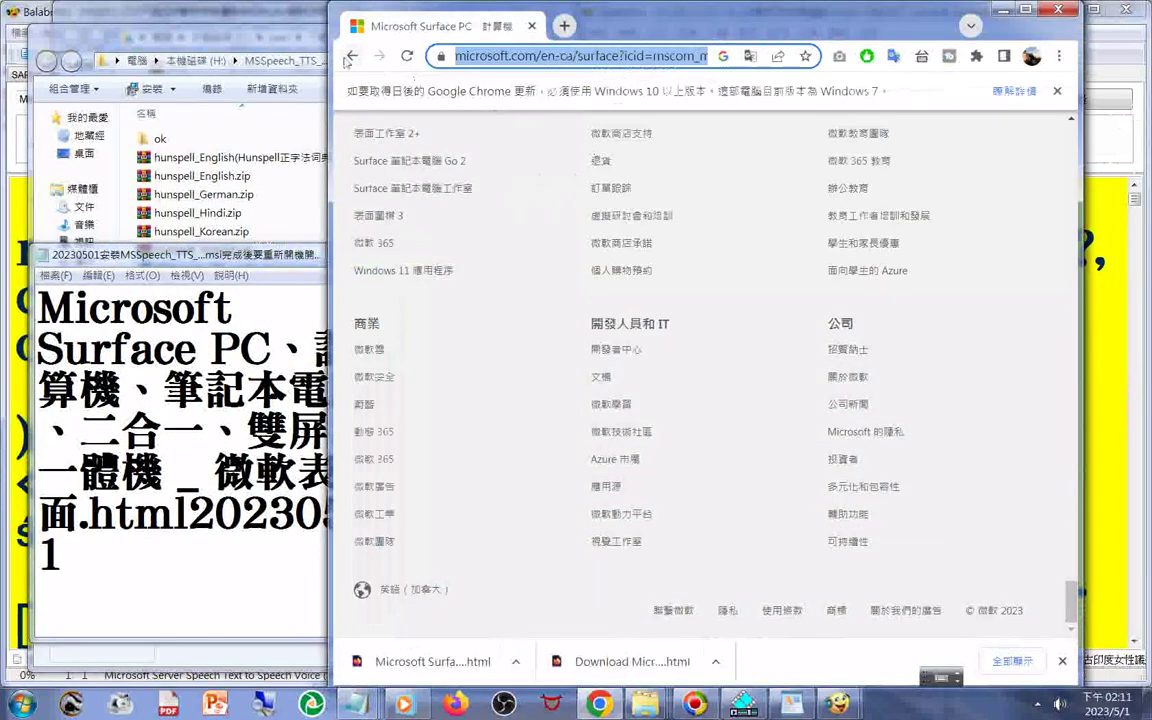
{"action": "right_click", "coordinate": [82, 405]}
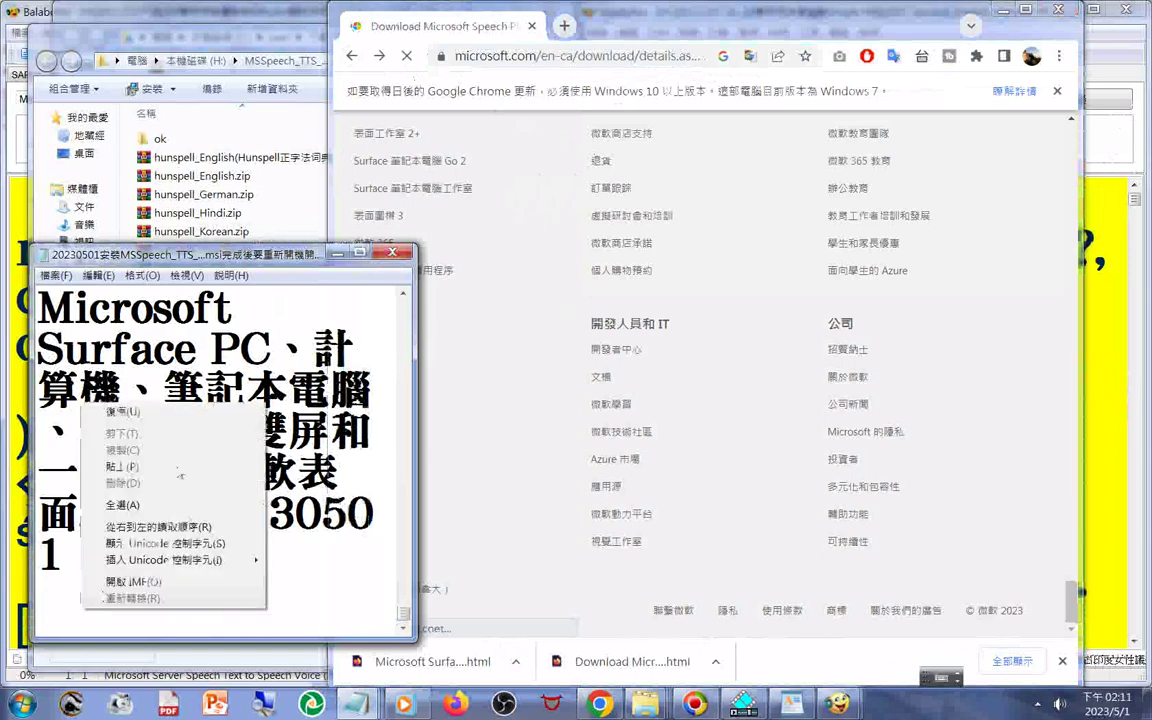
{"action": "left_click", "coordinate": [122, 466]}
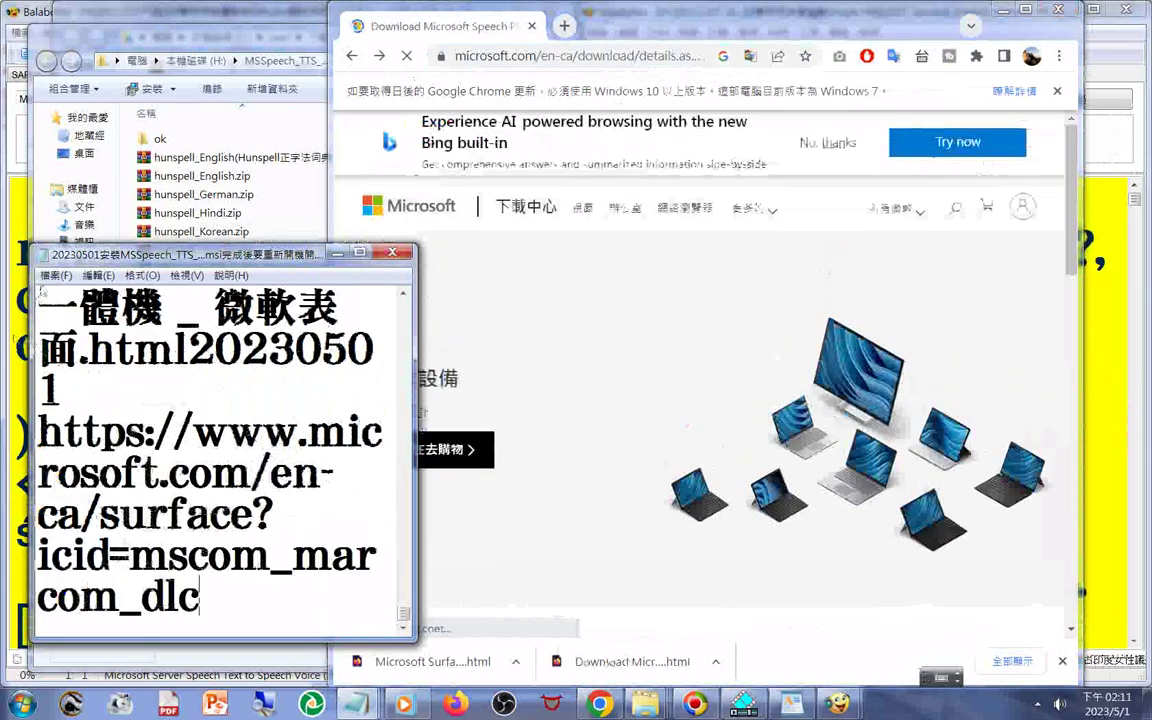
{"action": "left_click", "coordinate": [55, 275]}
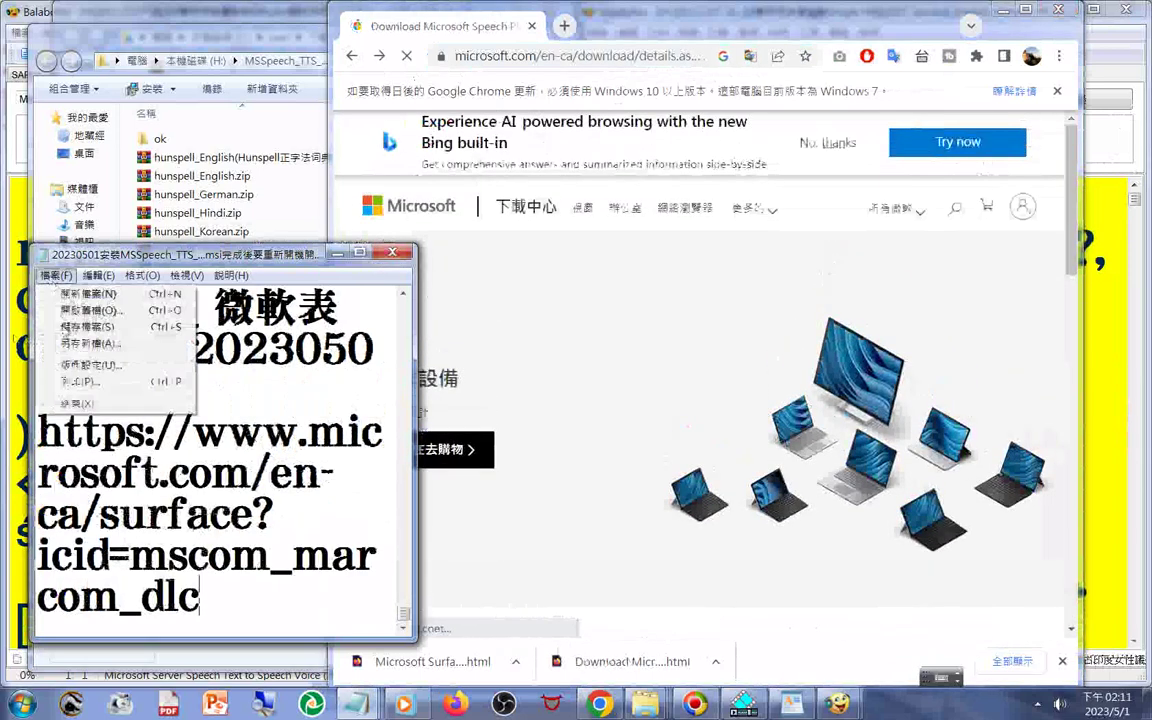
{"action": "left_click", "coordinate": [504, 242]}
{"action": "left_click", "coordinate": [694, 269]}
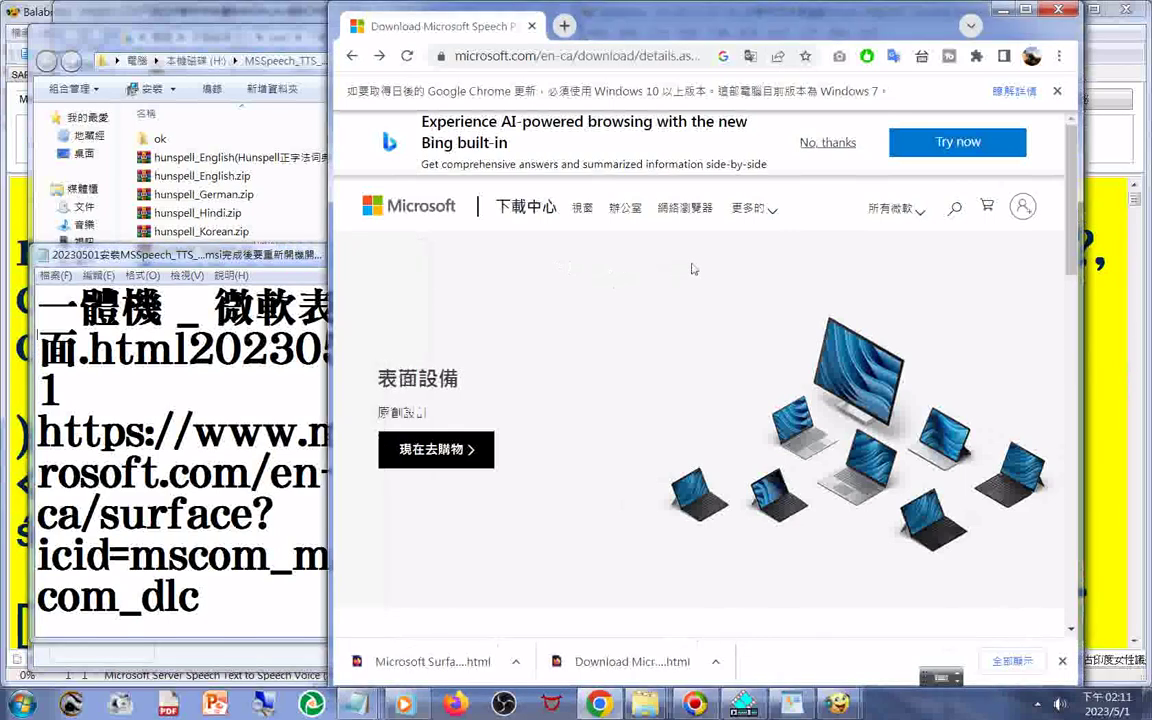
Copy the heading "Microsoft Speech Platform - Runtime Languages (Version 11)" from the download page
{"action": "scroll", "coordinate": [676, 270], "scroll_direction": "down", "scroll_amount": 3}
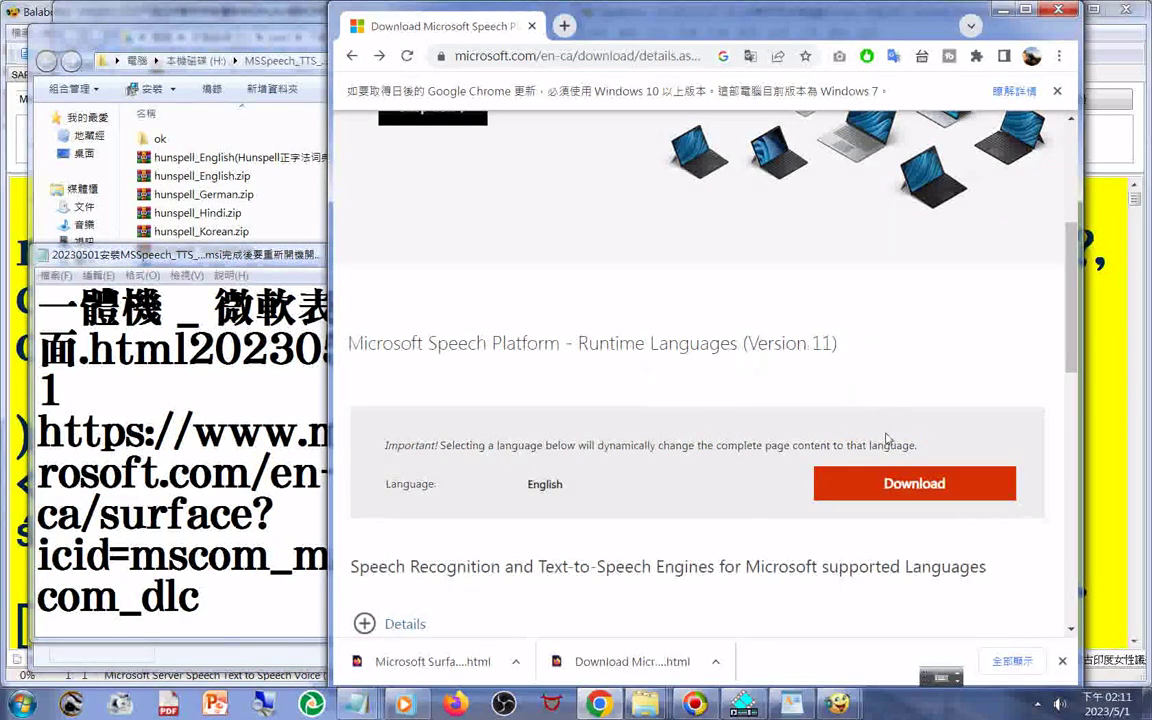
{"action": "scroll", "coordinate": [886, 440], "scroll_direction": "down", "scroll_amount": 1}
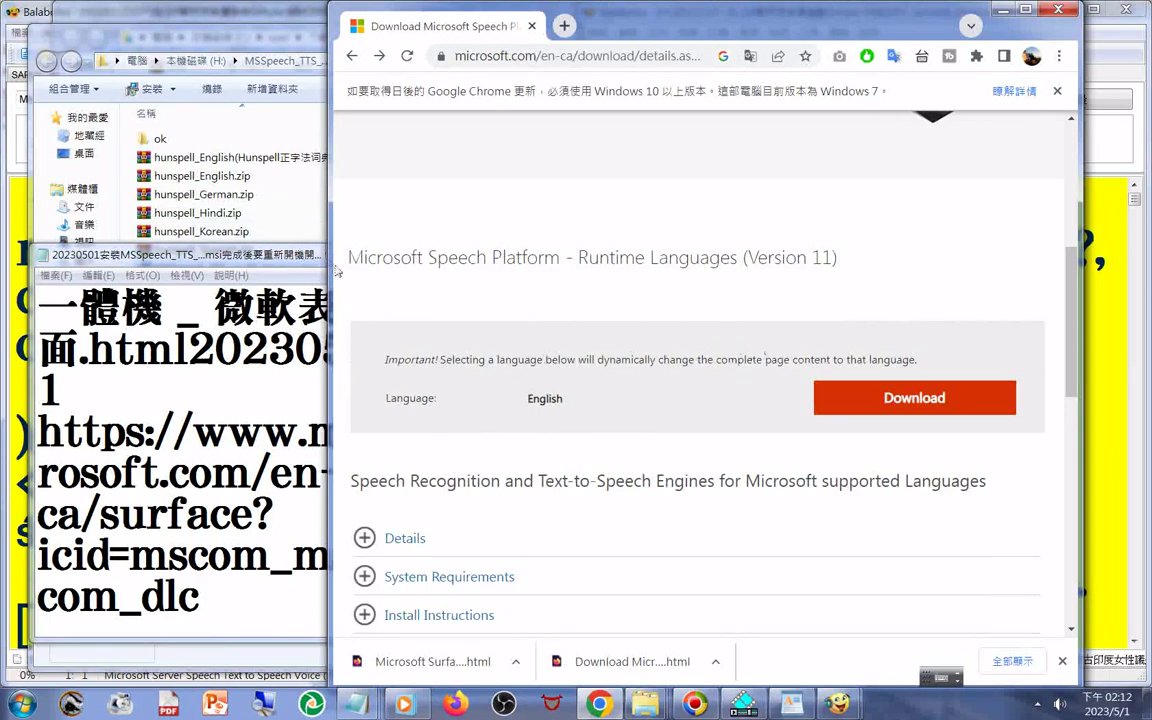
{"action": "left_click_drag", "start_coordinate": [337, 270], "coordinate": [760, 240]}
{"action": "right_click", "coordinate": [686, 262]}
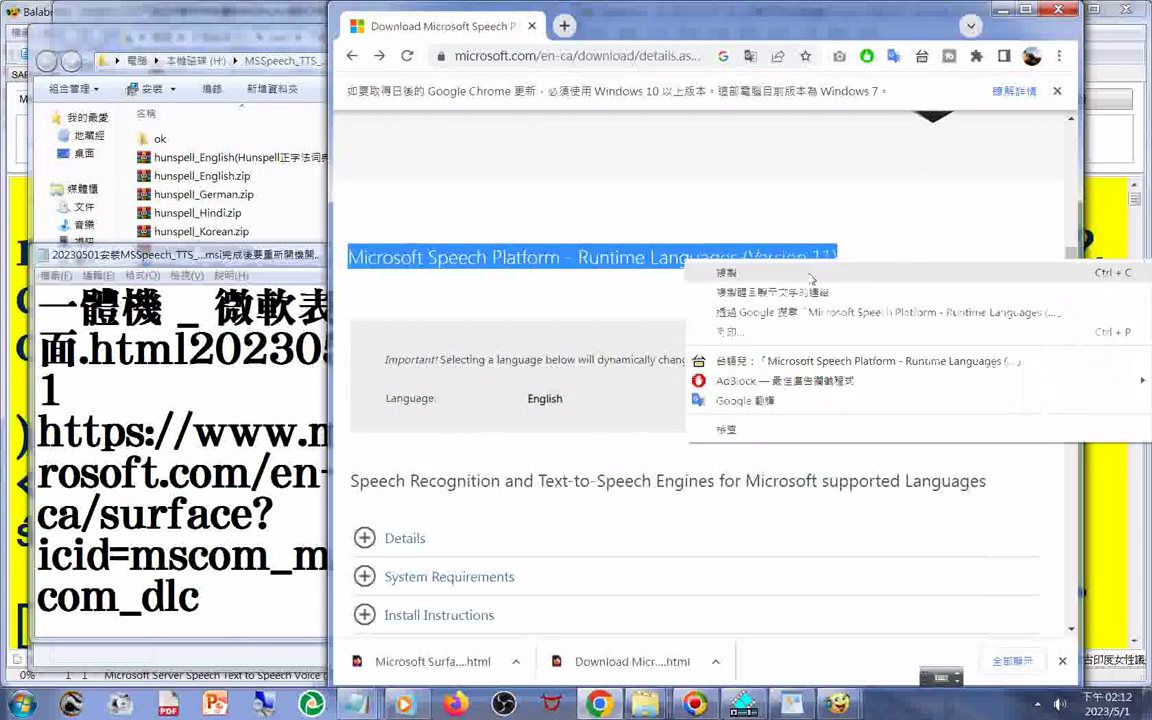
{"action": "left_click", "coordinate": [725, 272]}
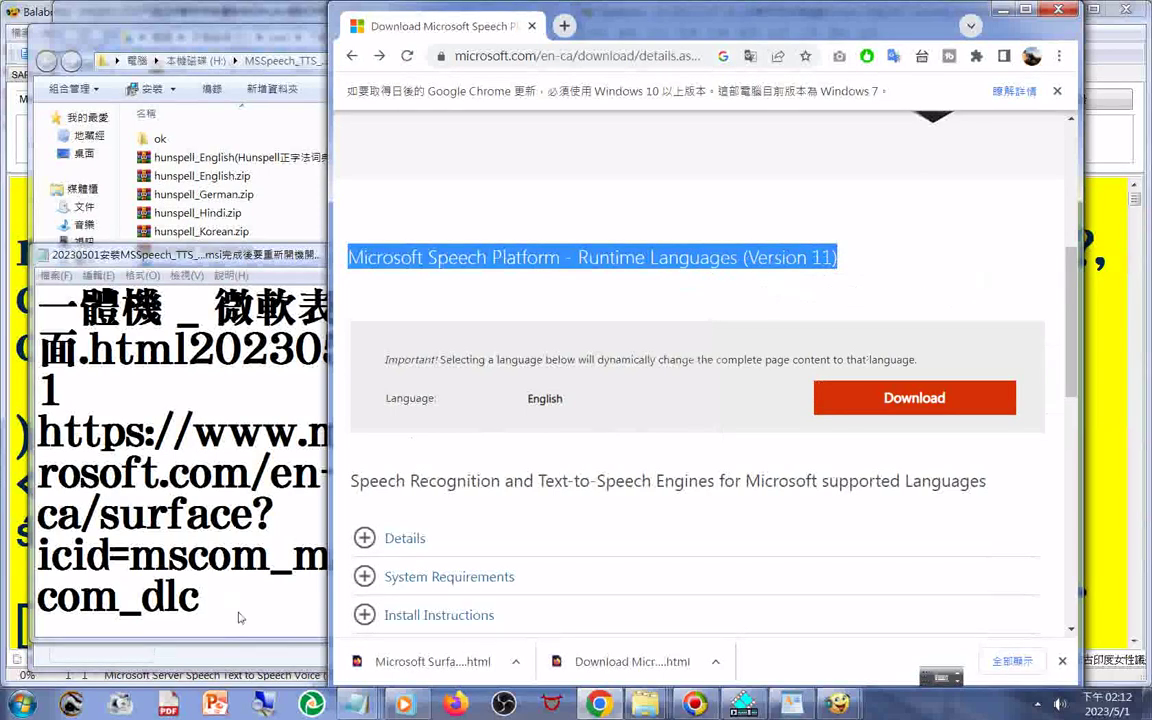
Add a dotted line at the end of the note, paste the copied heading below it and start a new line
{"action": "left_click", "coordinate": [280, 607]}
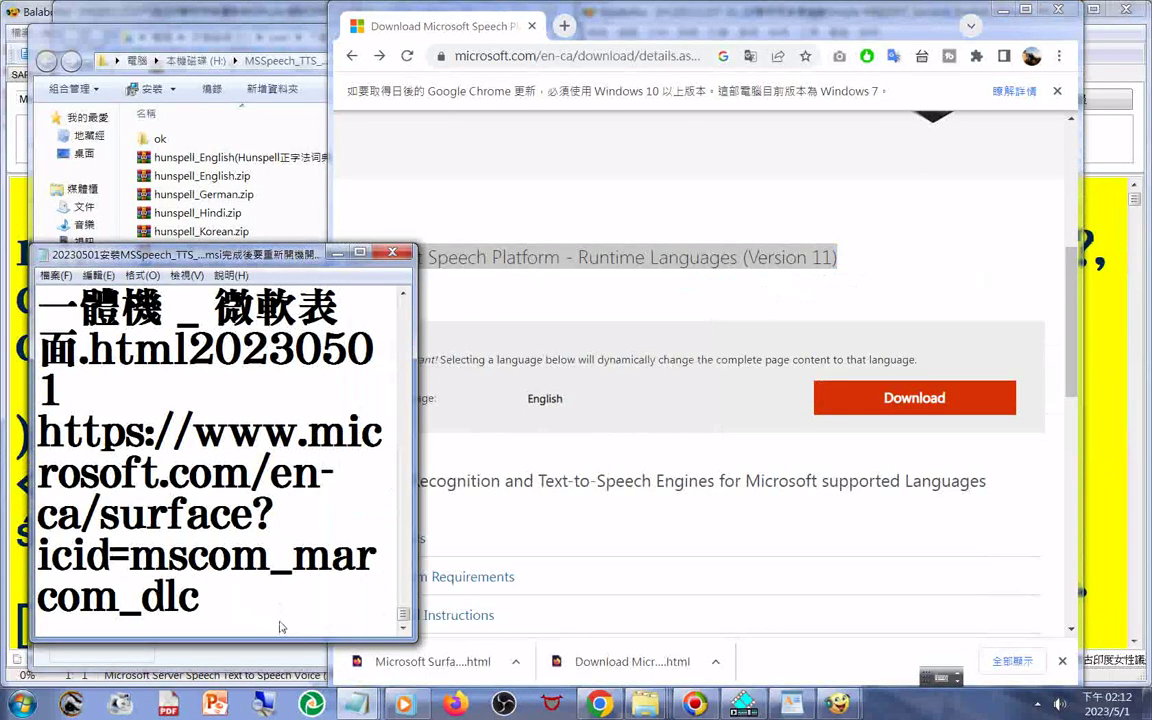
{"action": "key", "text": "Return"}
{"action": "type", "text": "................"}
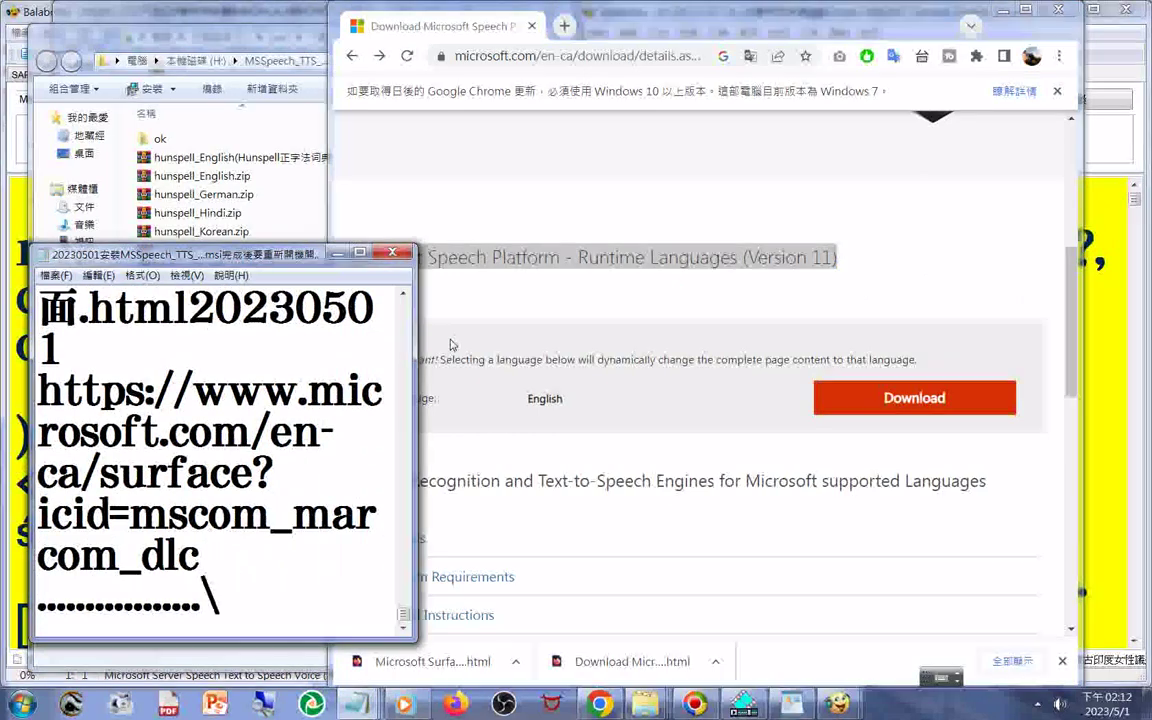
{"action": "key", "text": "Return"}
{"action": "key", "text": "ctrl+v"}
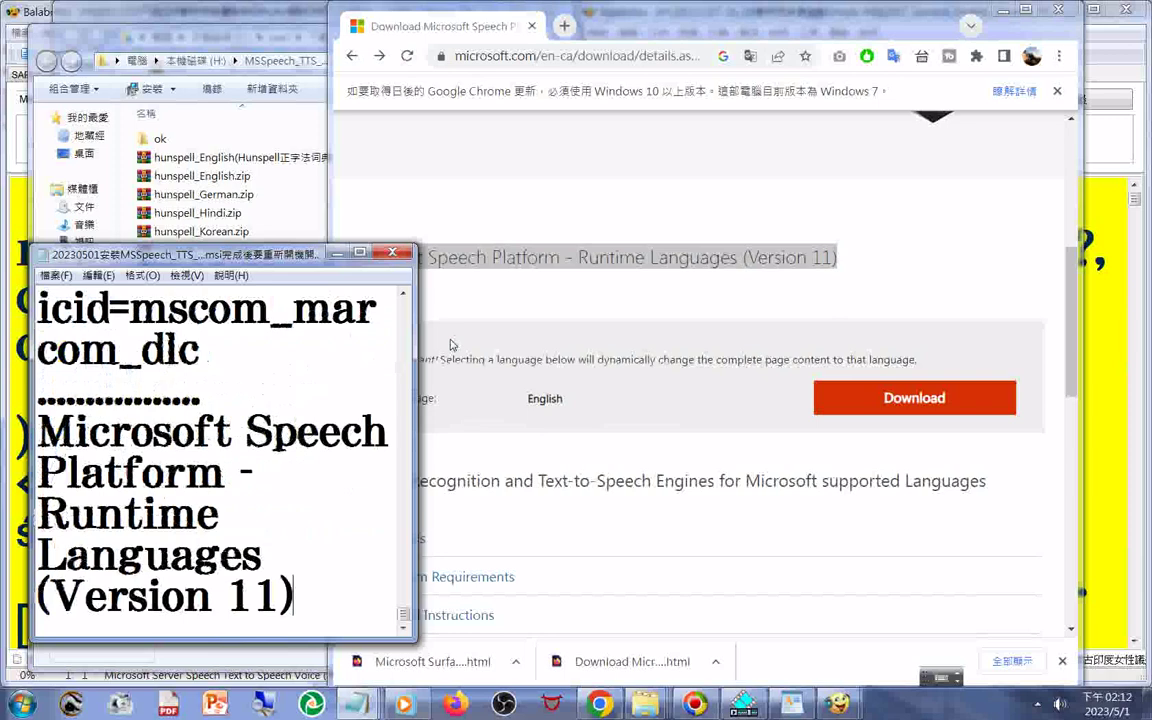
{"action": "key", "text": "Return"}
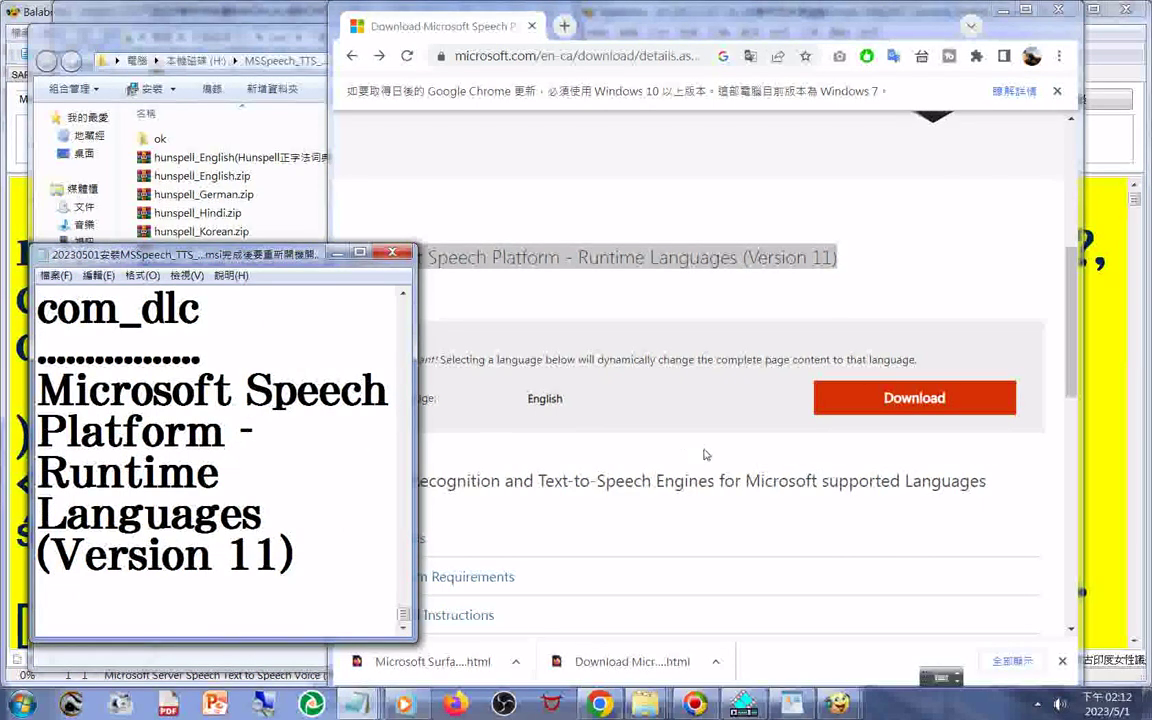
Copy the link address of the page's Download button and paste it below the heading in the note
{"action": "right_click", "coordinate": [899, 411]}
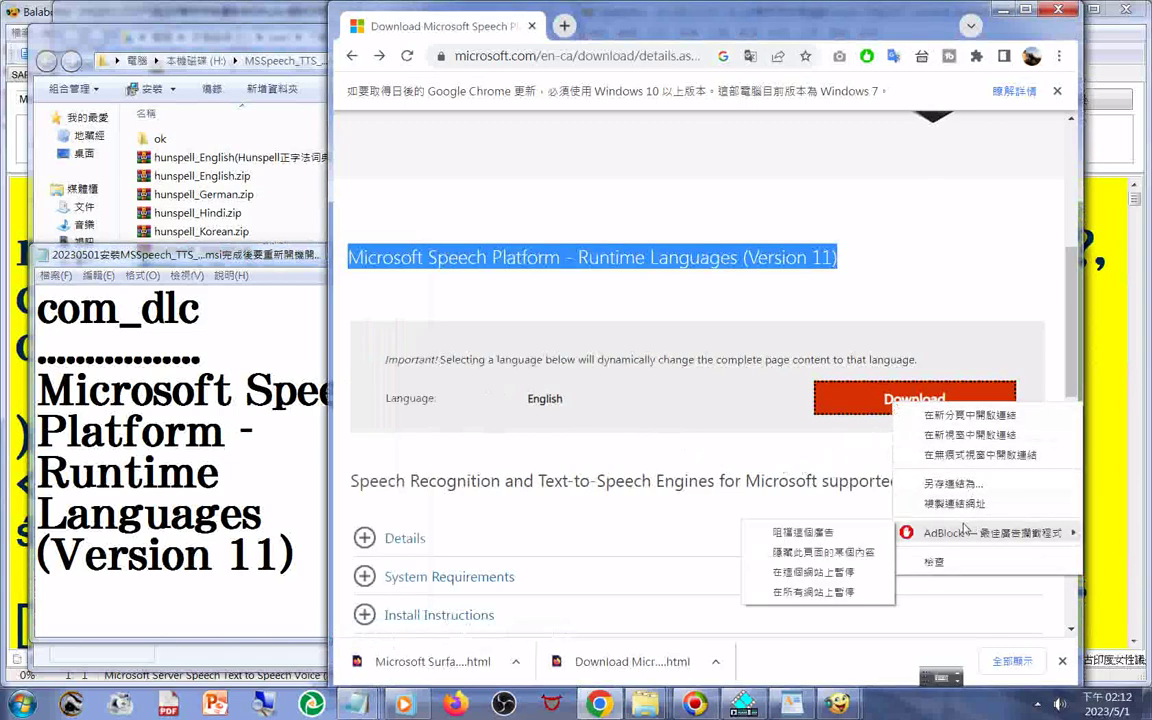
{"action": "left_click", "coordinate": [958, 506]}
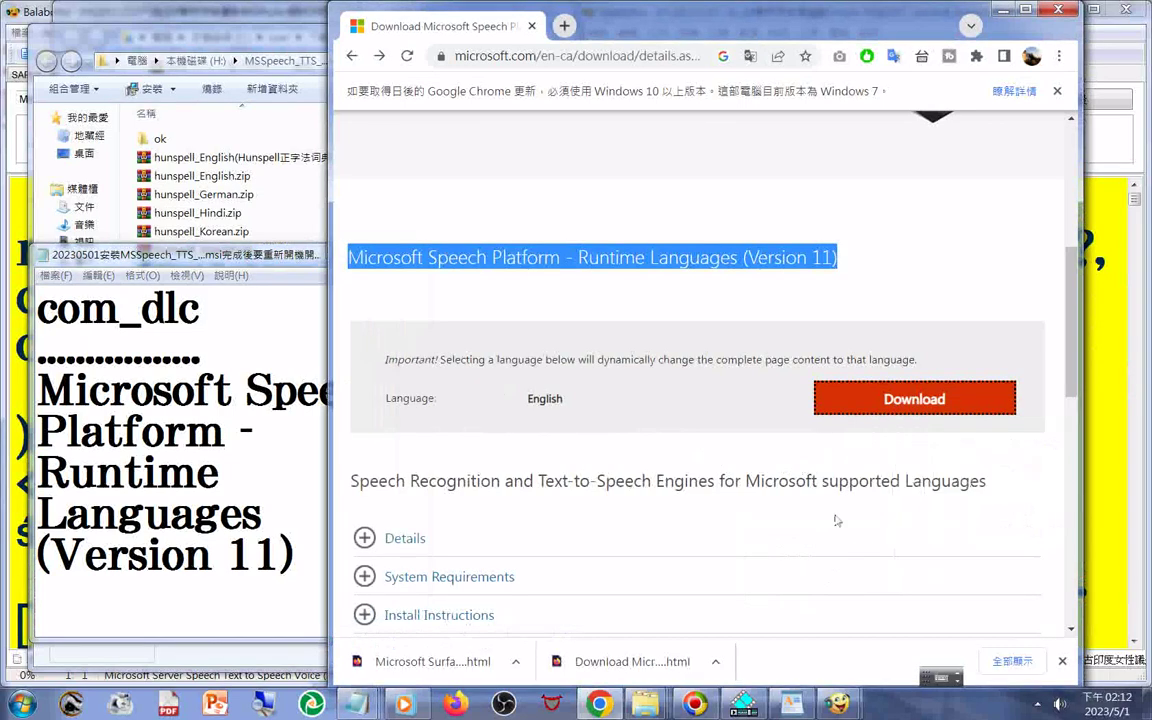
{"action": "right_click", "coordinate": [147, 610]}
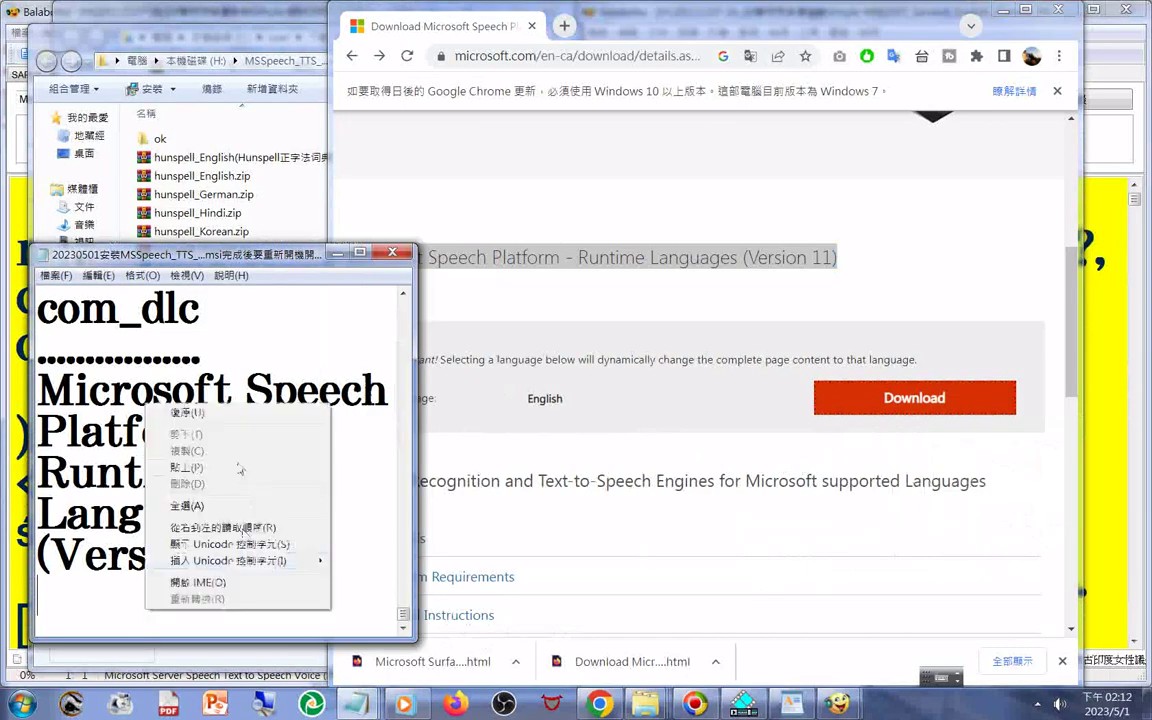
{"action": "left_click", "coordinate": [240, 468]}
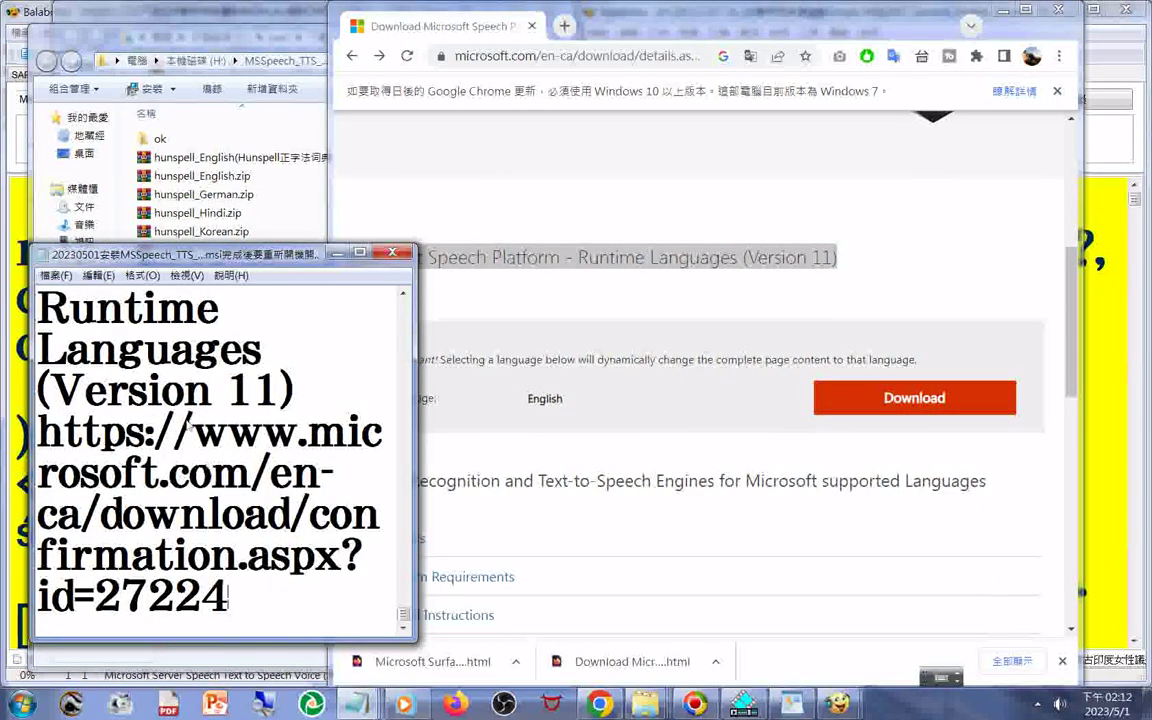
Open the Runtime Languages download list and select MSSpeech_SR_zh-TW_TELE.msi
{"action": "left_click", "coordinate": [872, 402]}
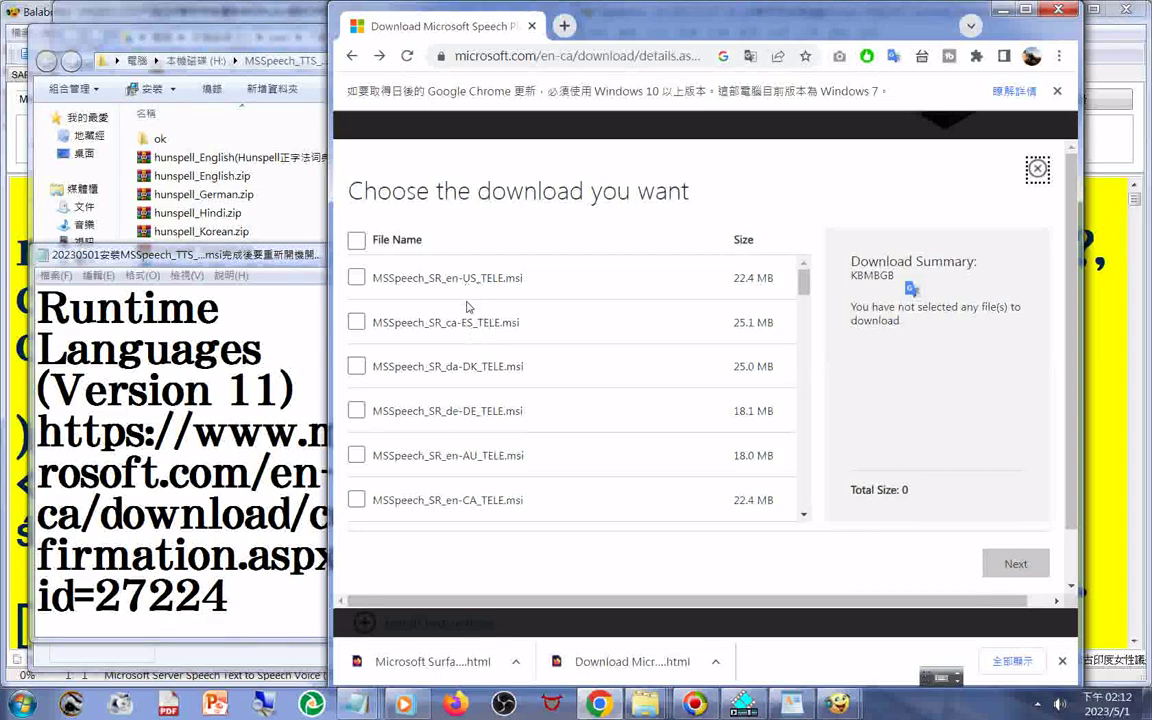
{"action": "scroll", "coordinate": [560, 352], "scroll_direction": "down", "scroll_amount": 3}
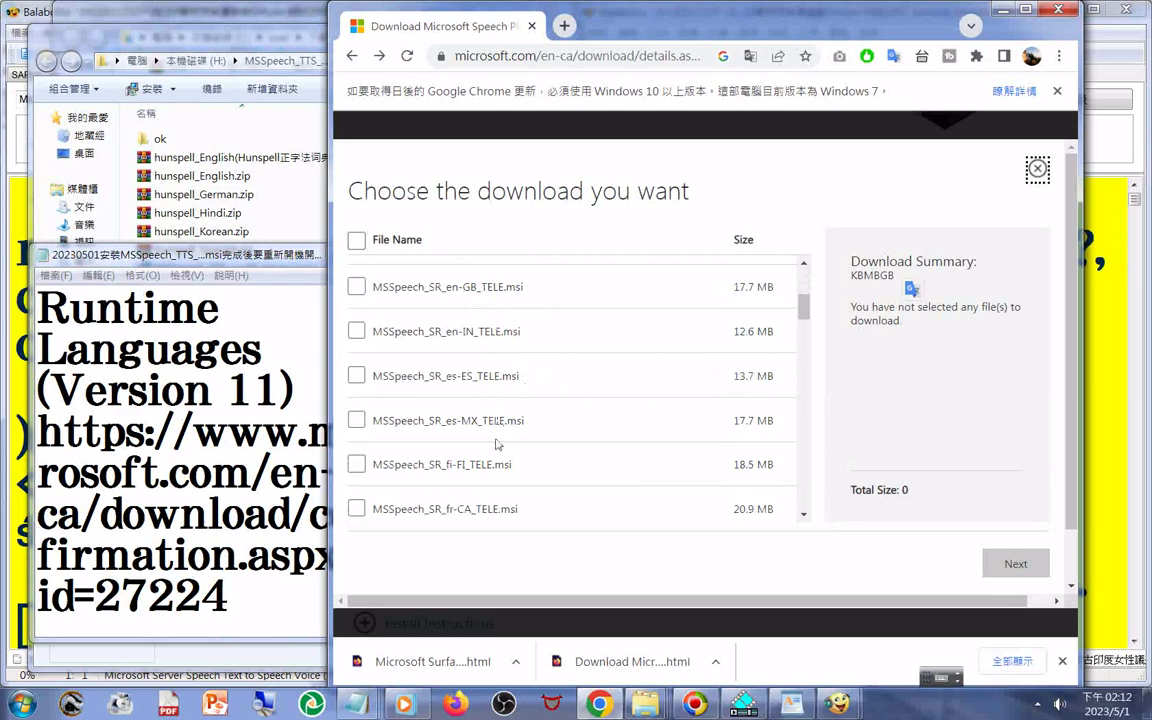
{"action": "scroll", "coordinate": [497, 443], "scroll_direction": "down", "scroll_amount": 2}
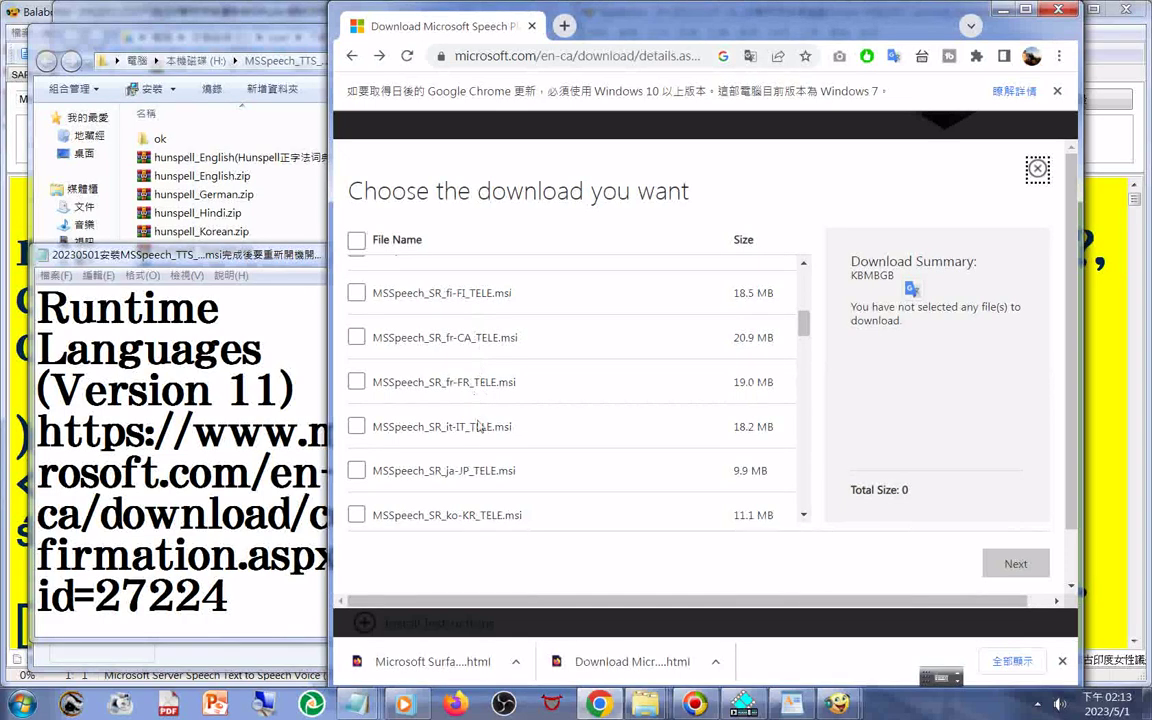
{"action": "scroll", "coordinate": [494, 463], "scroll_direction": "down", "scroll_amount": 1}
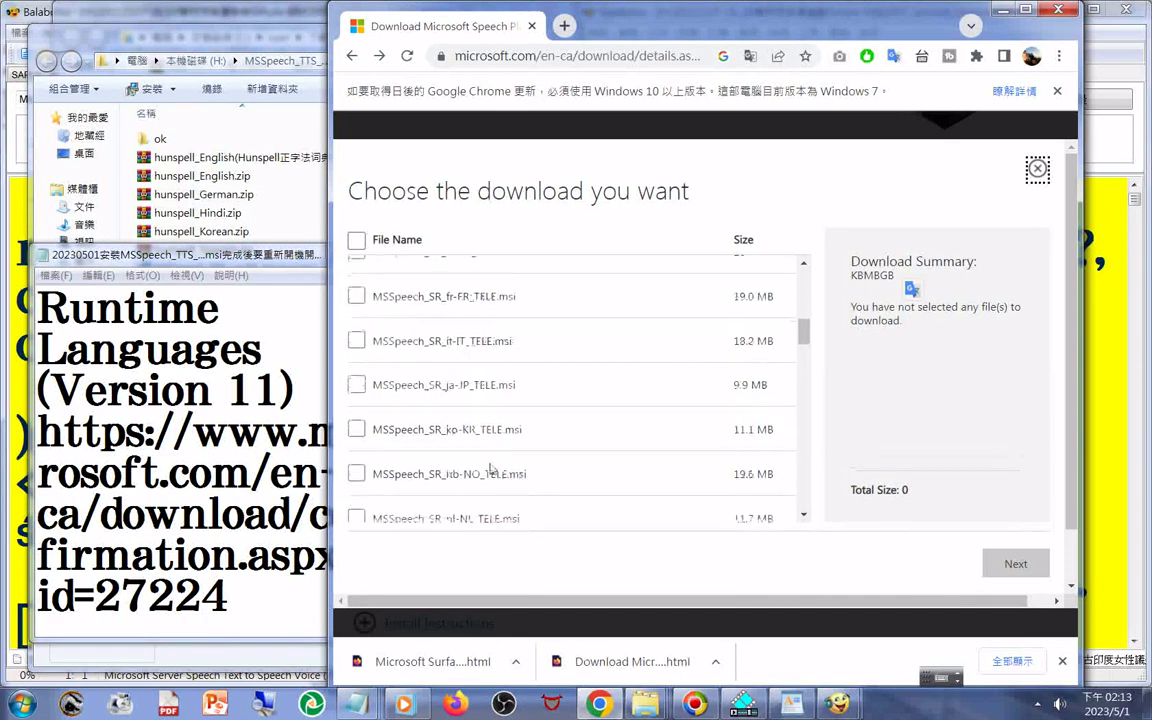
{"action": "scroll", "coordinate": [489, 465], "scroll_direction": "down", "scroll_amount": 1}
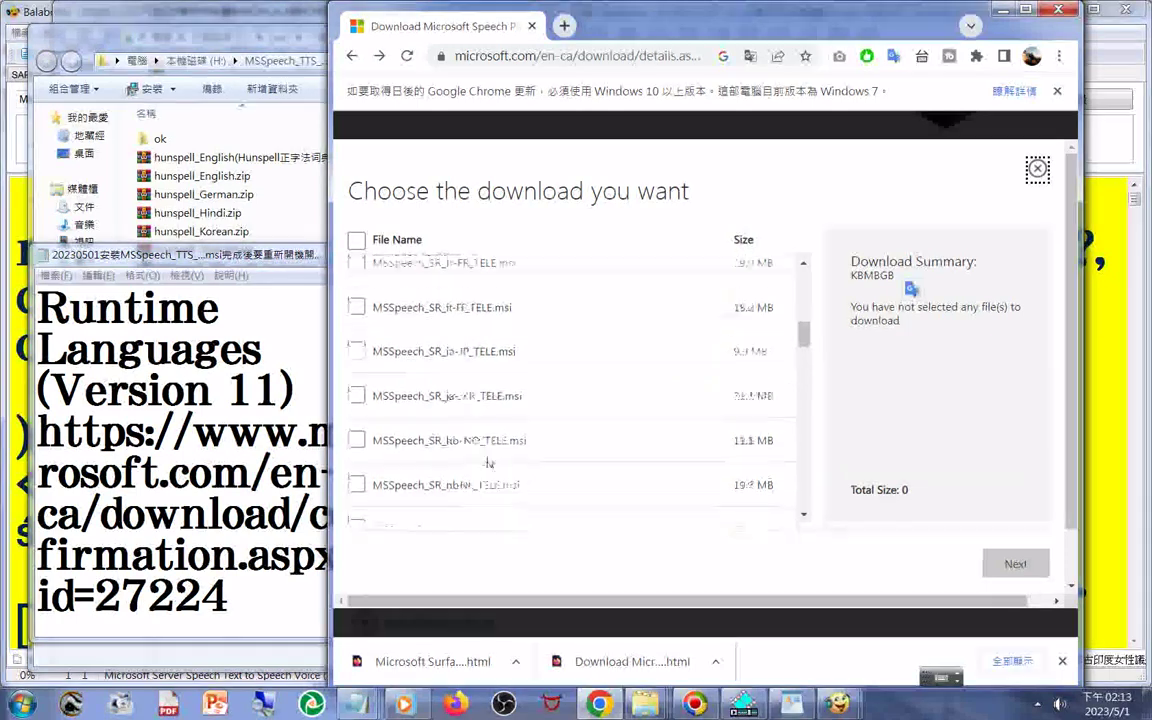
{"action": "scroll", "coordinate": [481, 449], "scroll_direction": "down", "scroll_amount": 1}
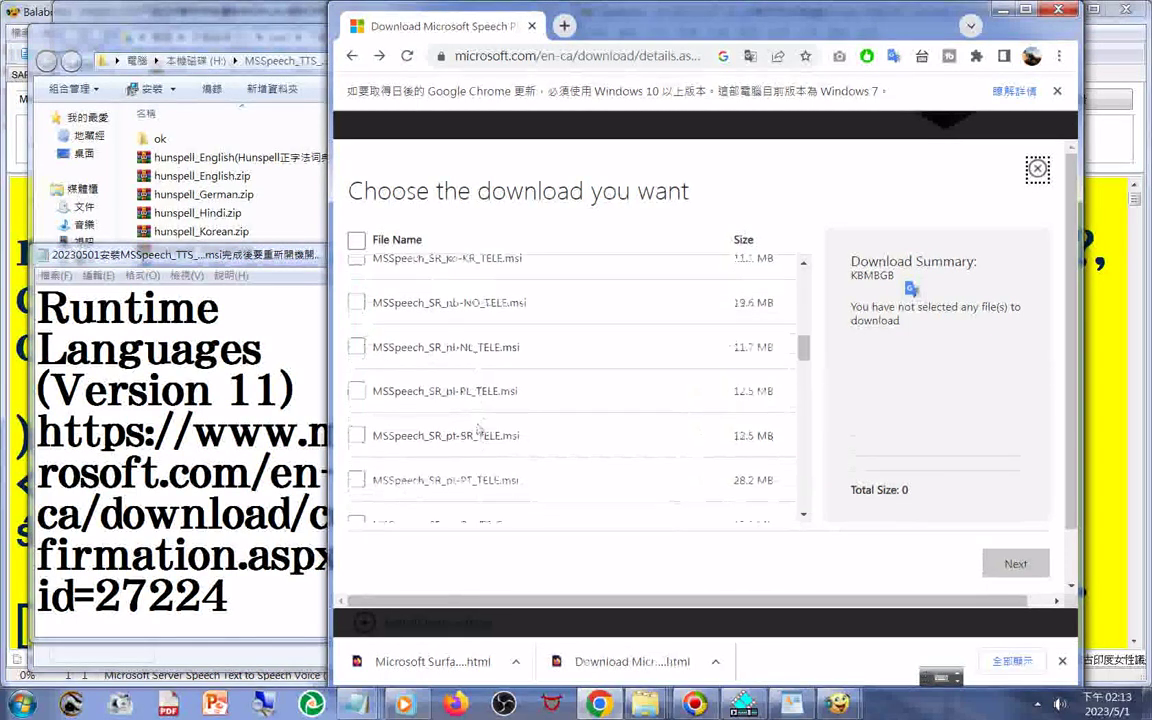
{"action": "scroll", "coordinate": [484, 433], "scroll_direction": "down", "scroll_amount": 1}
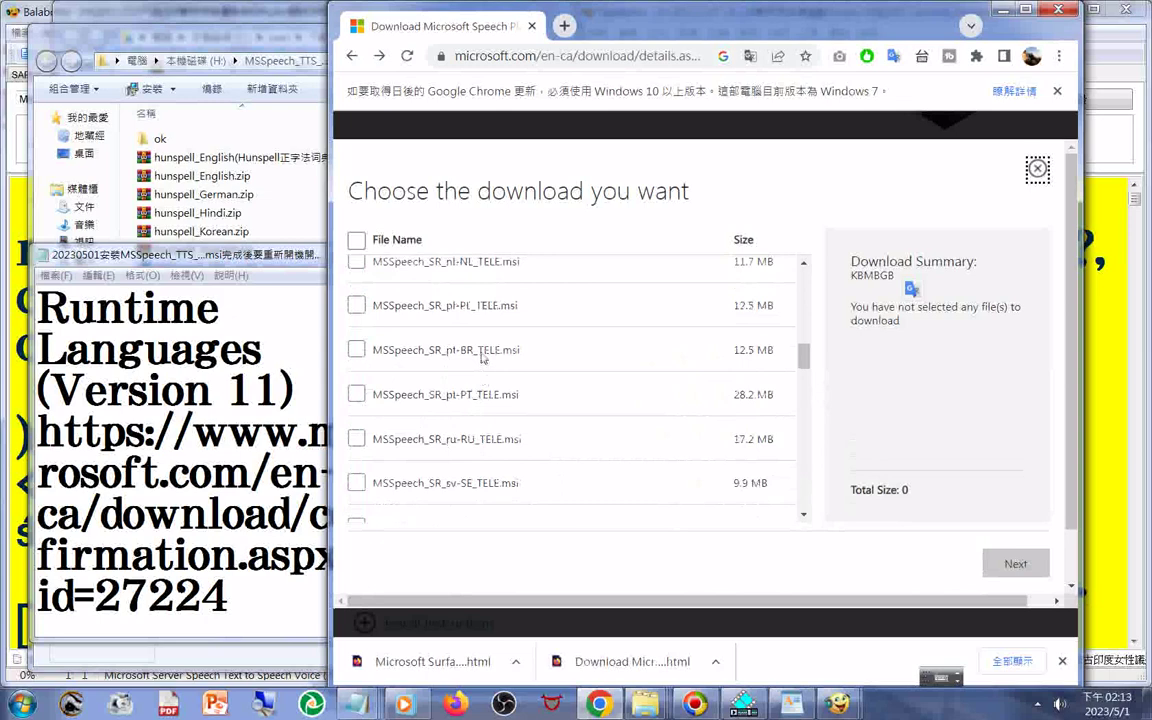
{"action": "scroll", "coordinate": [485, 404], "scroll_direction": "down", "scroll_amount": 1}
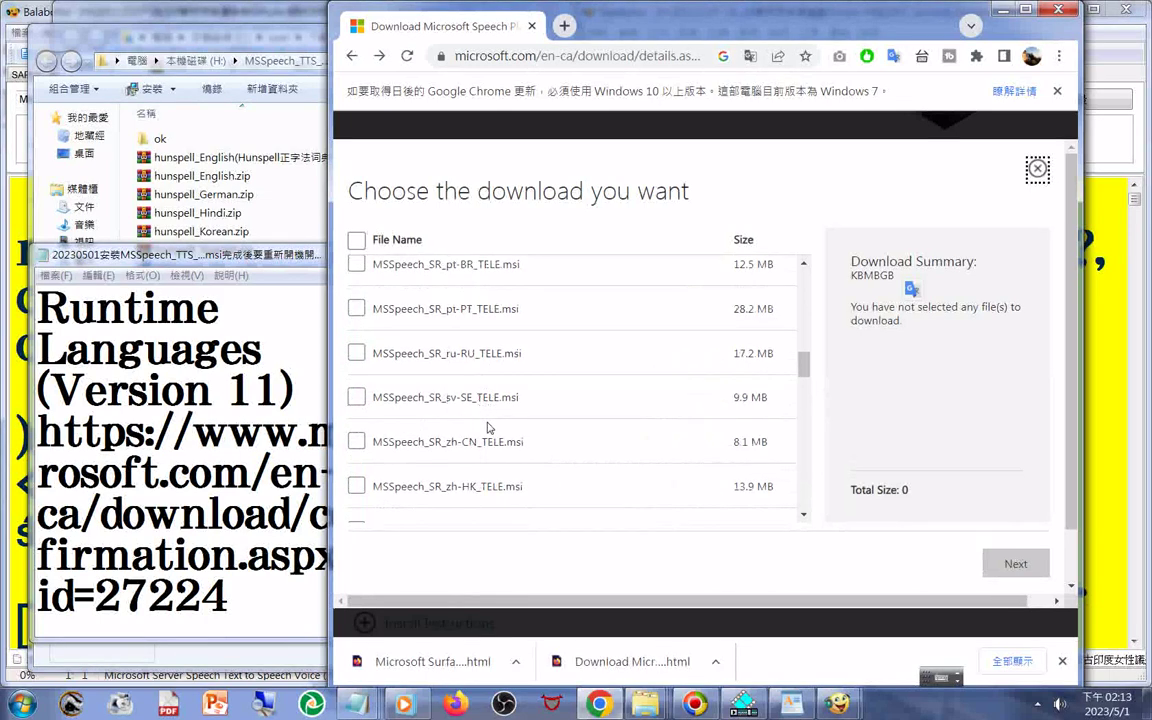
{"action": "scroll", "coordinate": [487, 427], "scroll_direction": "down", "scroll_amount": 1}
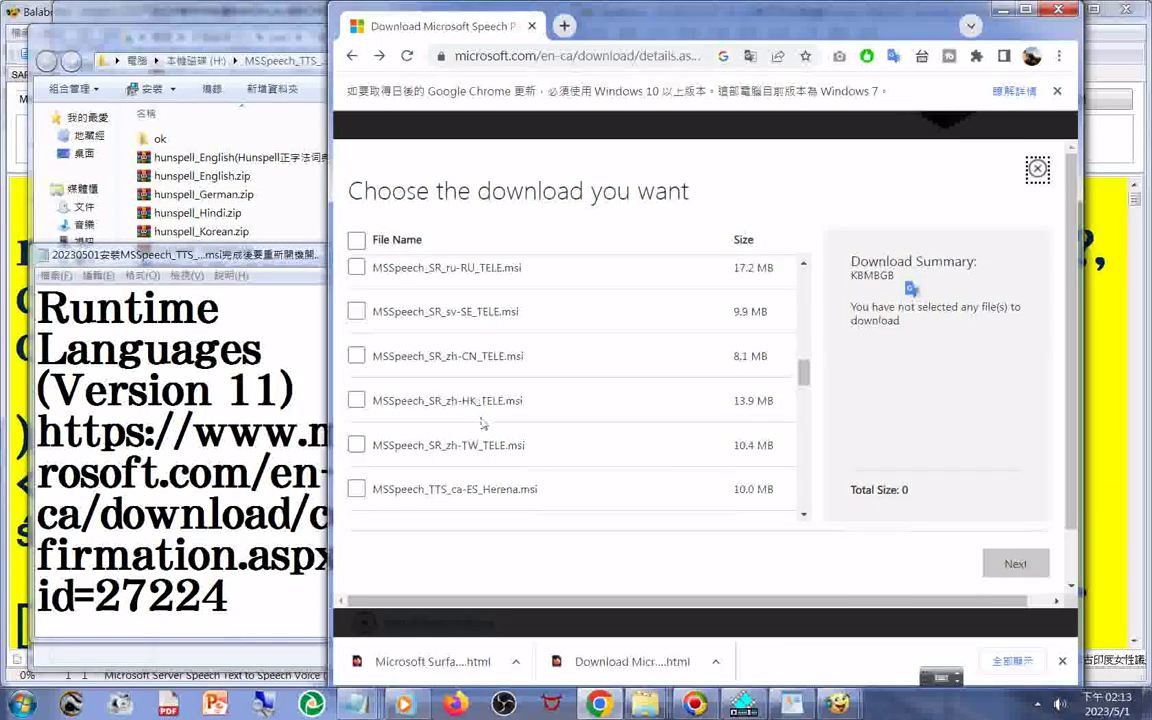
{"action": "scroll", "coordinate": [480, 445], "scroll_direction": "down", "scroll_amount": 1}
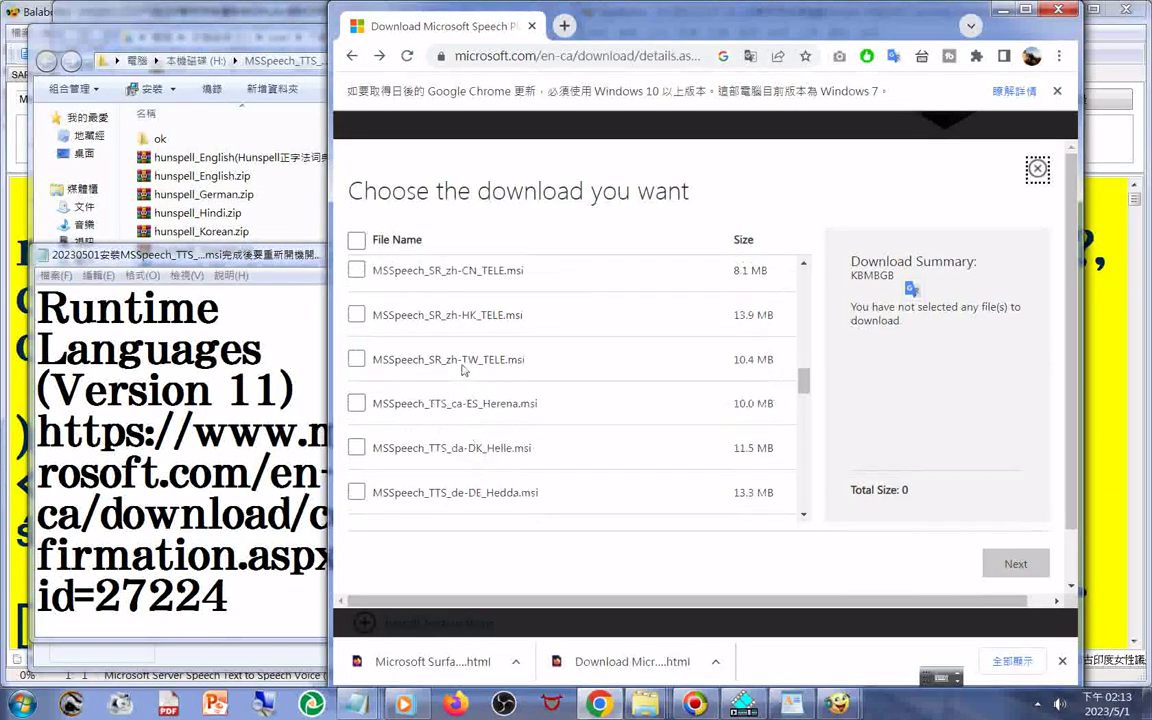
{"action": "left_click", "coordinate": [356, 359]}
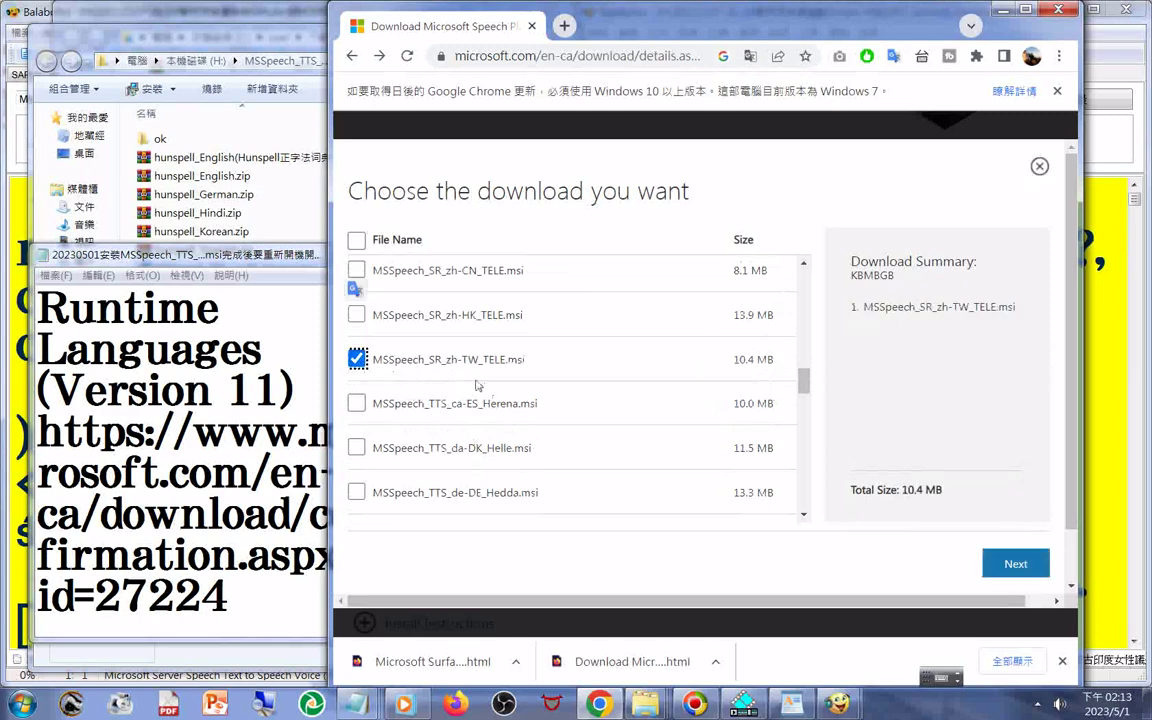
Examine the MSSpeech_TTS voice files in the download list, from ca-ES_Herena through zh-TW_HanHan to the supplement licenses
{"action": "scroll", "coordinate": [477, 385], "scroll_direction": "down", "scroll_amount": 1}
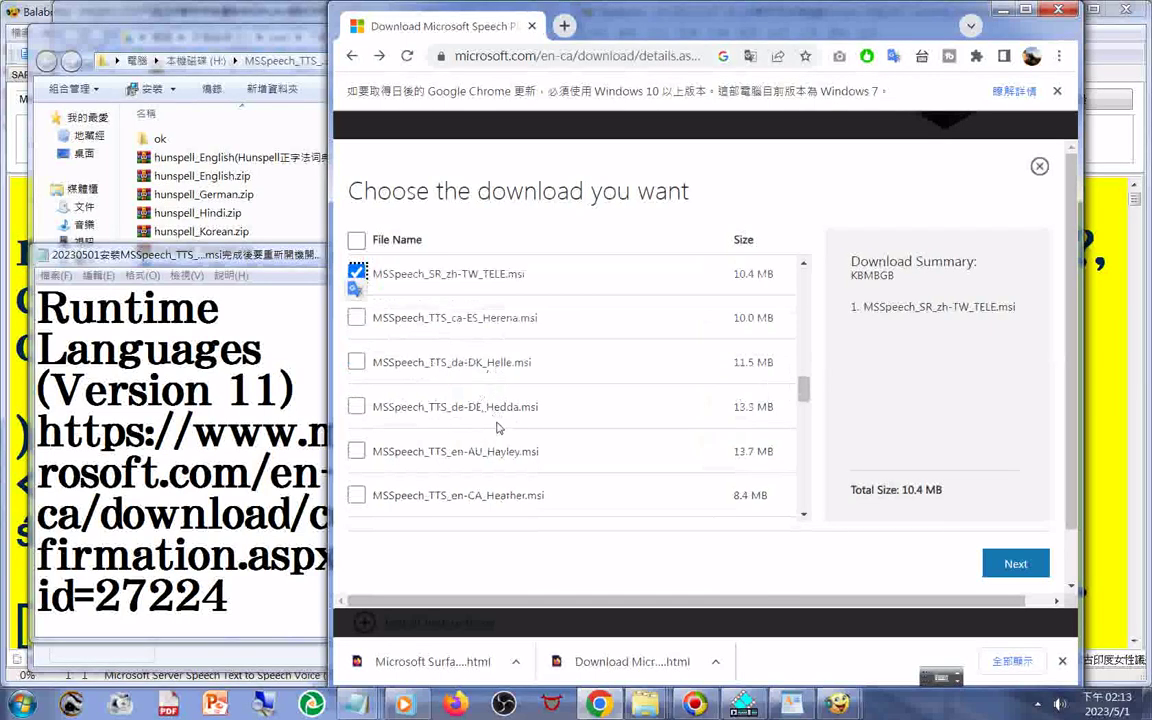
{"action": "scroll", "coordinate": [497, 433], "scroll_direction": "down", "scroll_amount": 1}
{"action": "scroll", "coordinate": [494, 427], "scroll_direction": "up", "scroll_amount": 1}
{"action": "scroll", "coordinate": [480, 463], "scroll_direction": "down", "scroll_amount": 1}
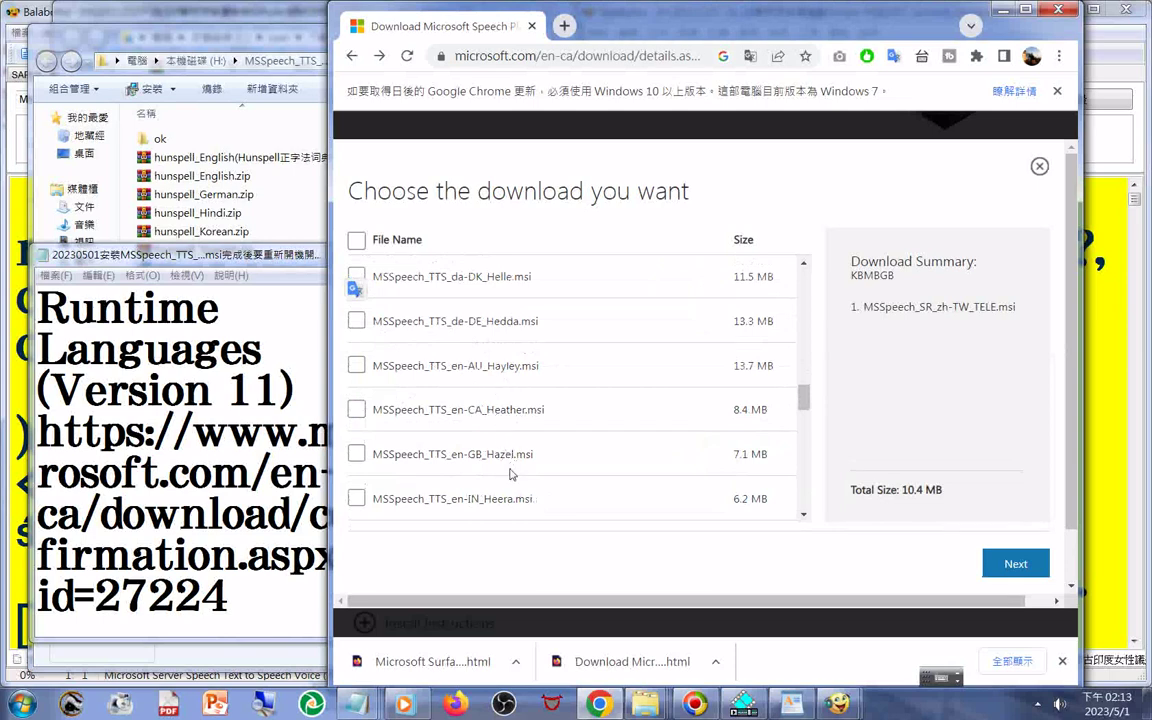
{"action": "scroll", "coordinate": [508, 465], "scroll_direction": "down", "scroll_amount": 1}
{"action": "scroll", "coordinate": [497, 447], "scroll_direction": "down", "scroll_amount": 1}
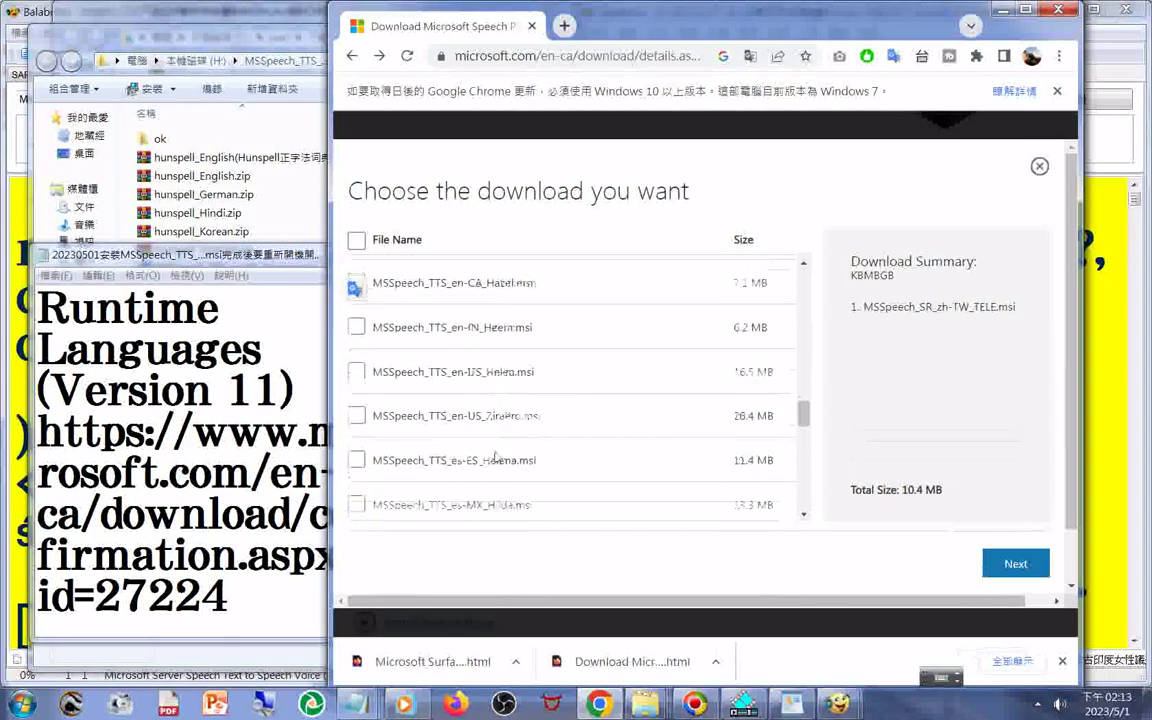
{"action": "scroll", "coordinate": [504, 432], "scroll_direction": "down", "scroll_amount": 1}
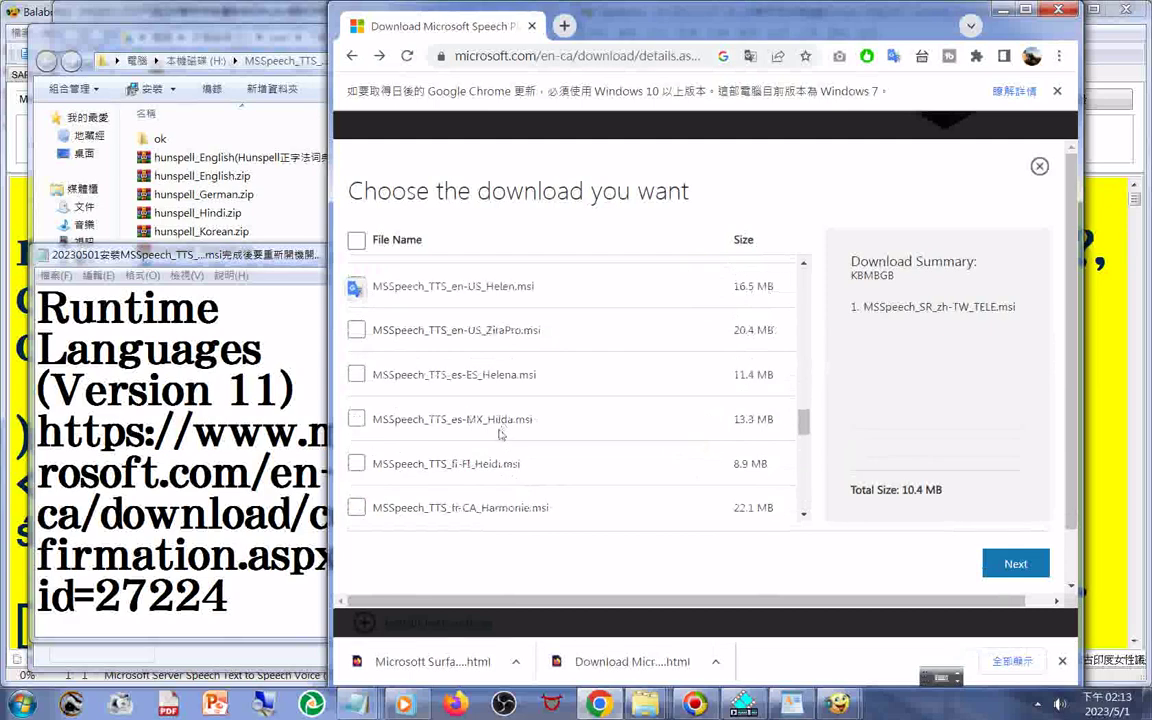
{"action": "scroll", "coordinate": [495, 436], "scroll_direction": "down", "scroll_amount": 1}
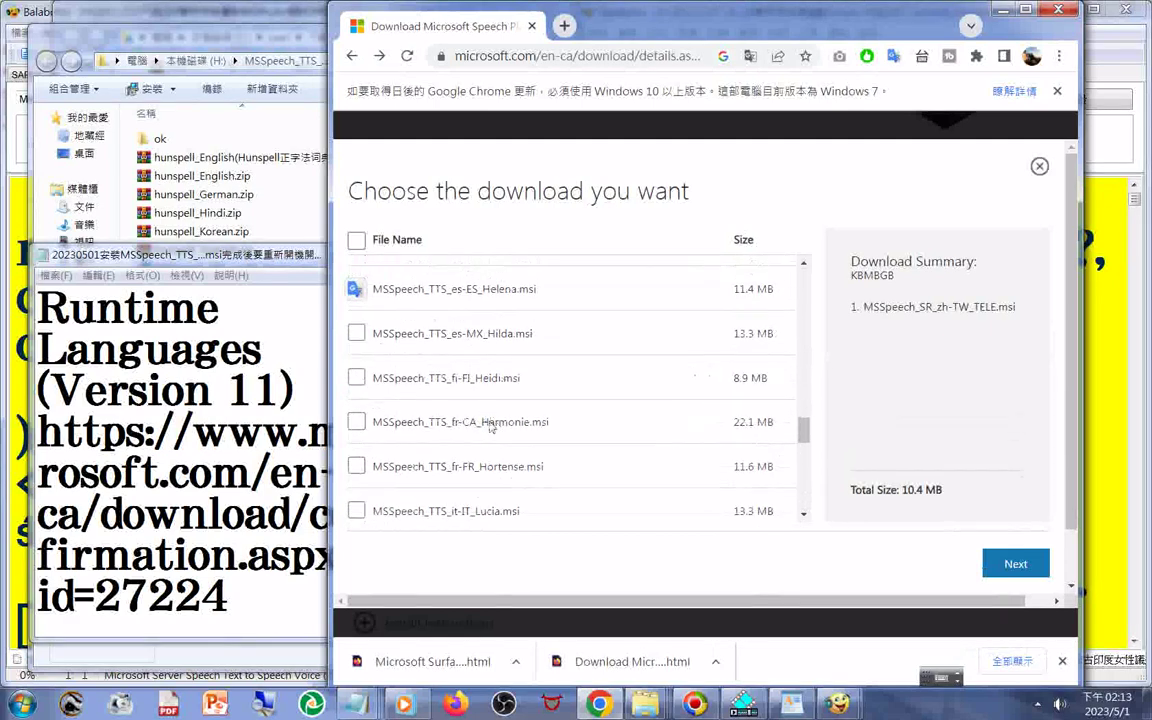
{"action": "scroll", "coordinate": [490, 427], "scroll_direction": "down", "scroll_amount": 1}
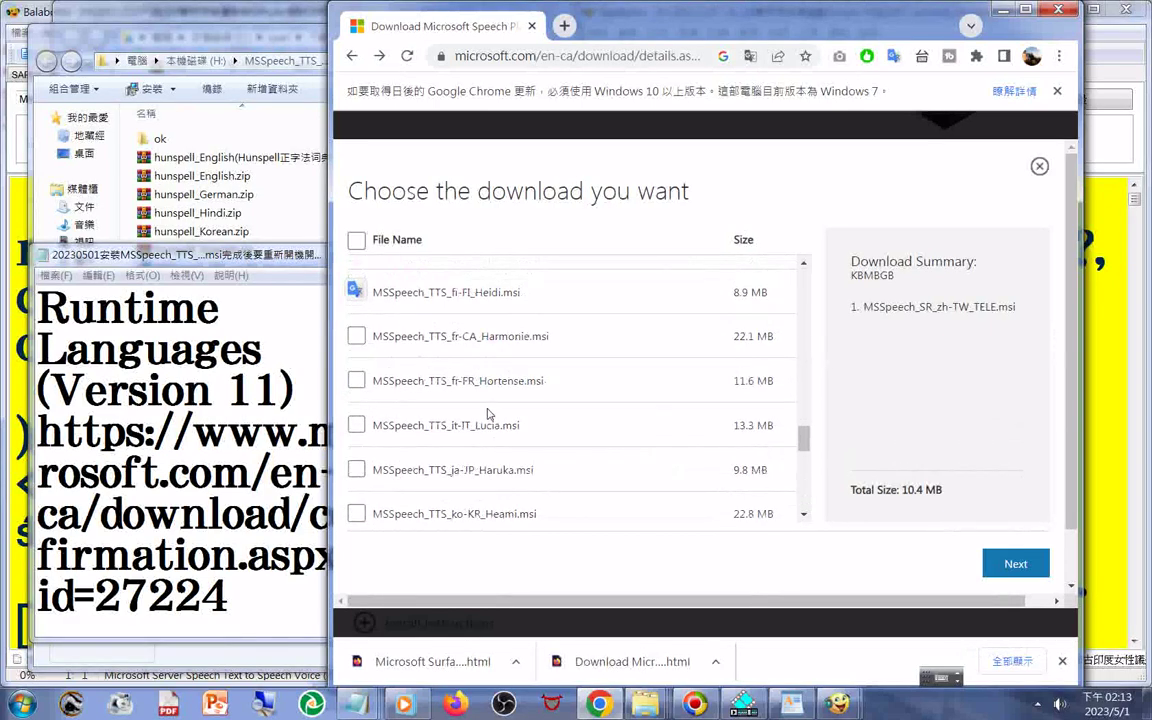
{"action": "scroll", "coordinate": [489, 414], "scroll_direction": "down", "scroll_amount": 1}
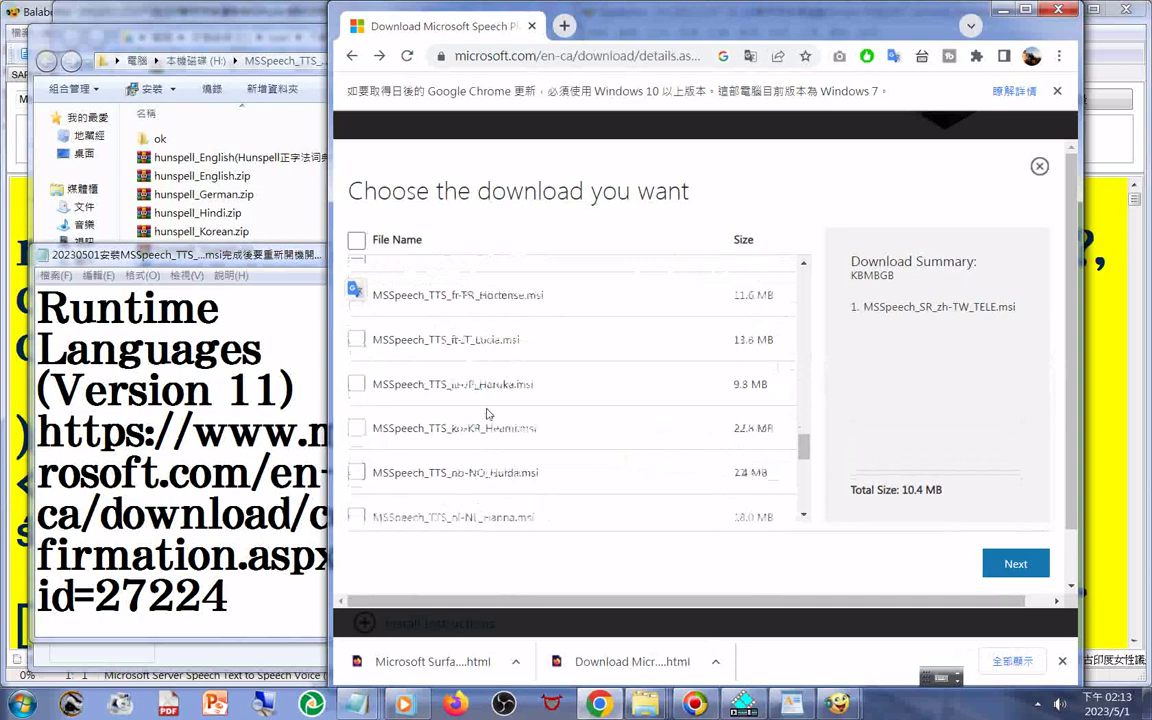
{"action": "scroll", "coordinate": [487, 405], "scroll_direction": "down", "scroll_amount": 1}
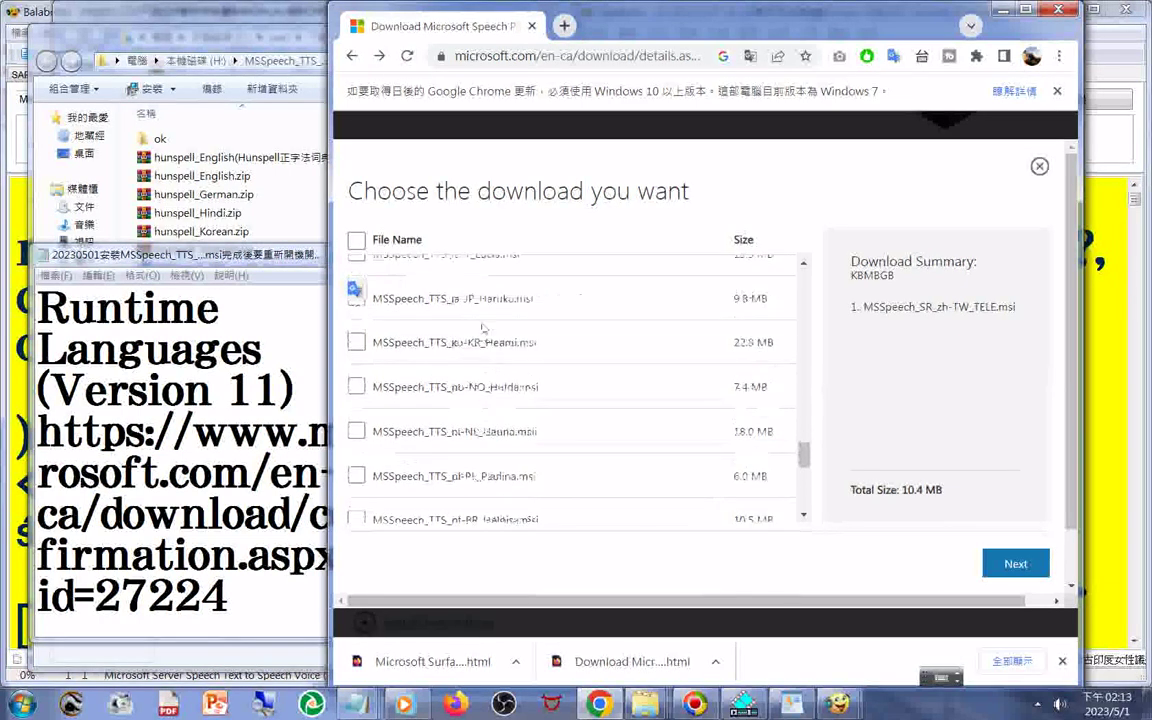
{"action": "scroll", "coordinate": [489, 381], "scroll_direction": "down", "scroll_amount": 1}
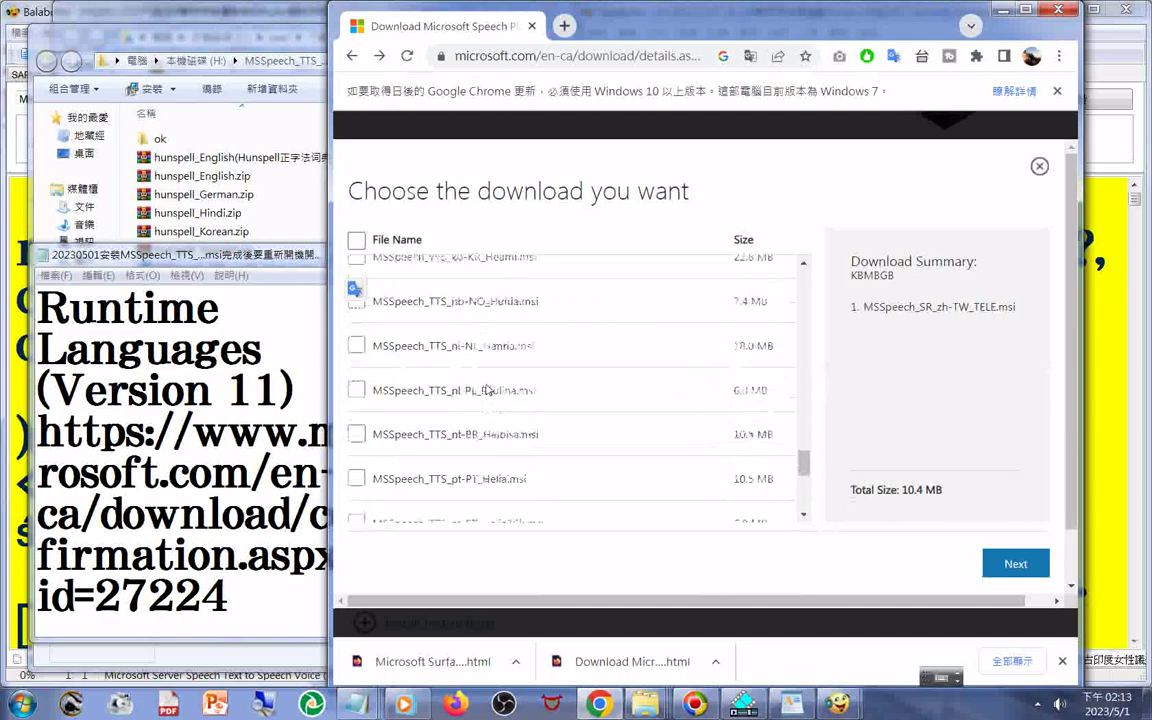
{"action": "scroll", "coordinate": [494, 373], "scroll_direction": "down", "scroll_amount": 1}
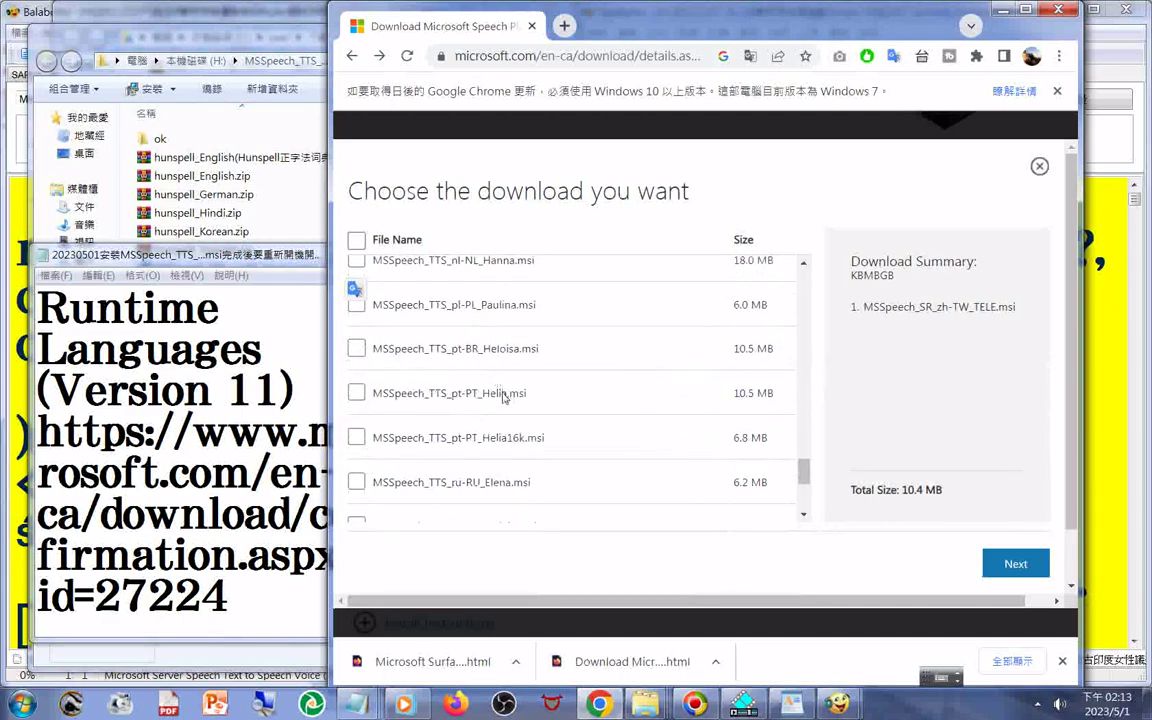
{"action": "scroll", "coordinate": [502, 409], "scroll_direction": "down", "scroll_amount": 1}
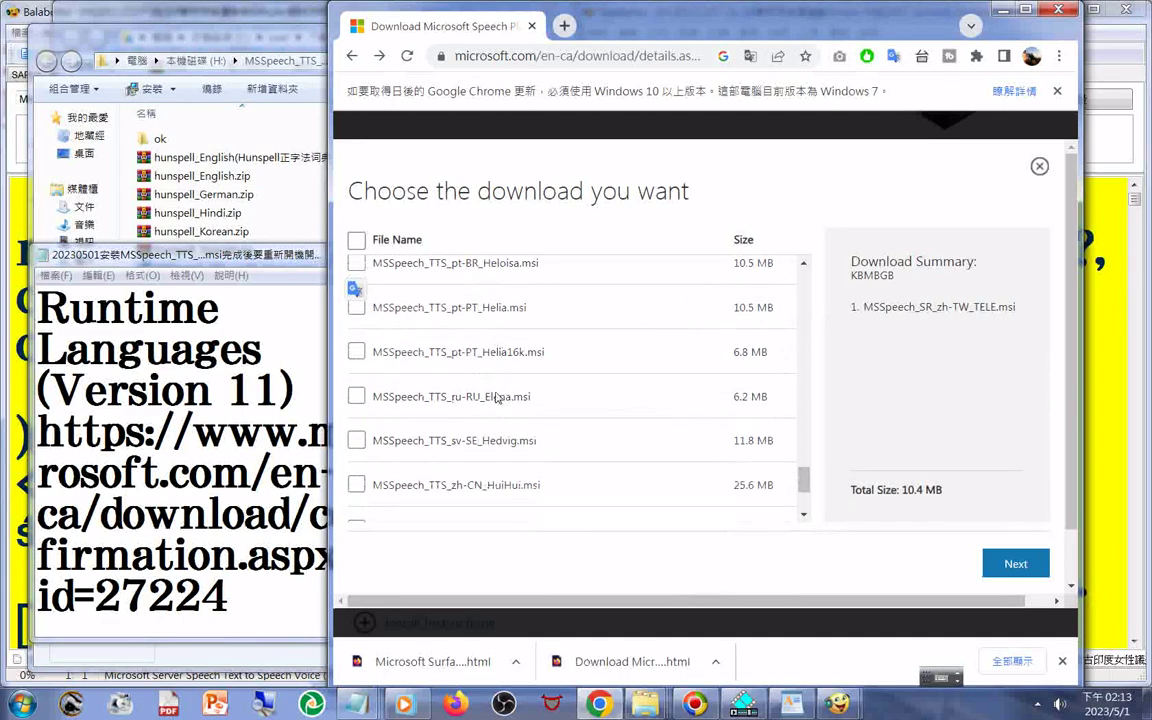
{"action": "scroll", "coordinate": [495, 397], "scroll_direction": "down", "scroll_amount": 1}
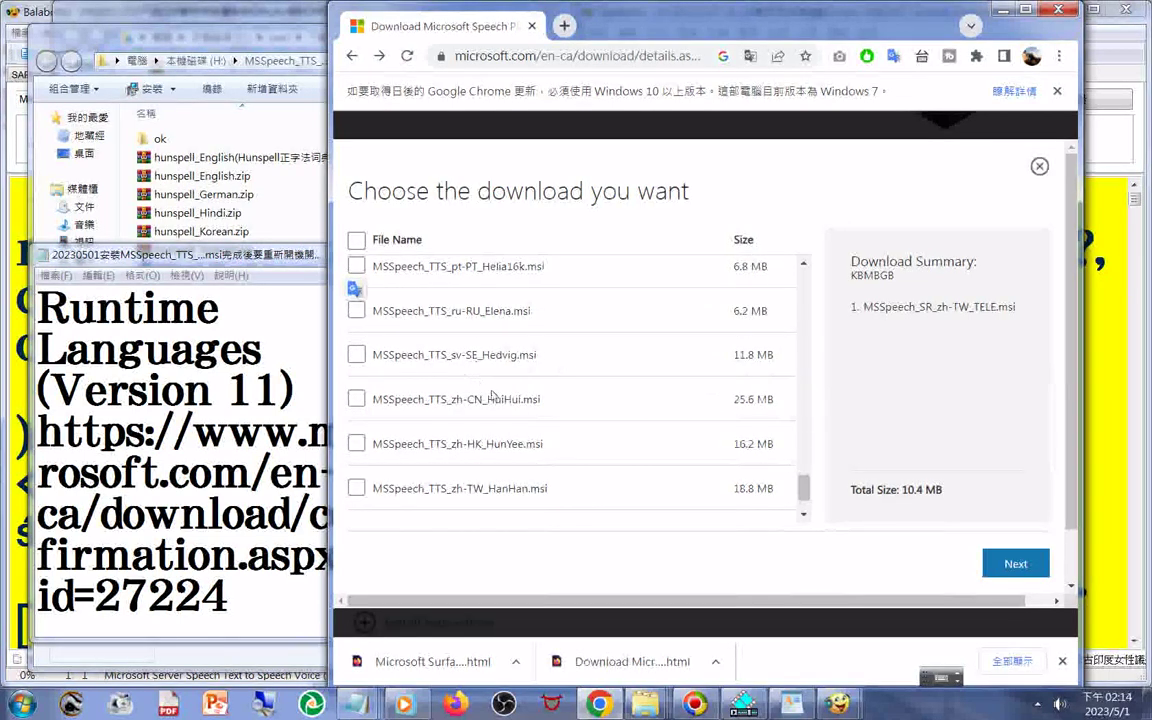
{"action": "scroll", "coordinate": [492, 395], "scroll_direction": "down", "scroll_amount": 1}
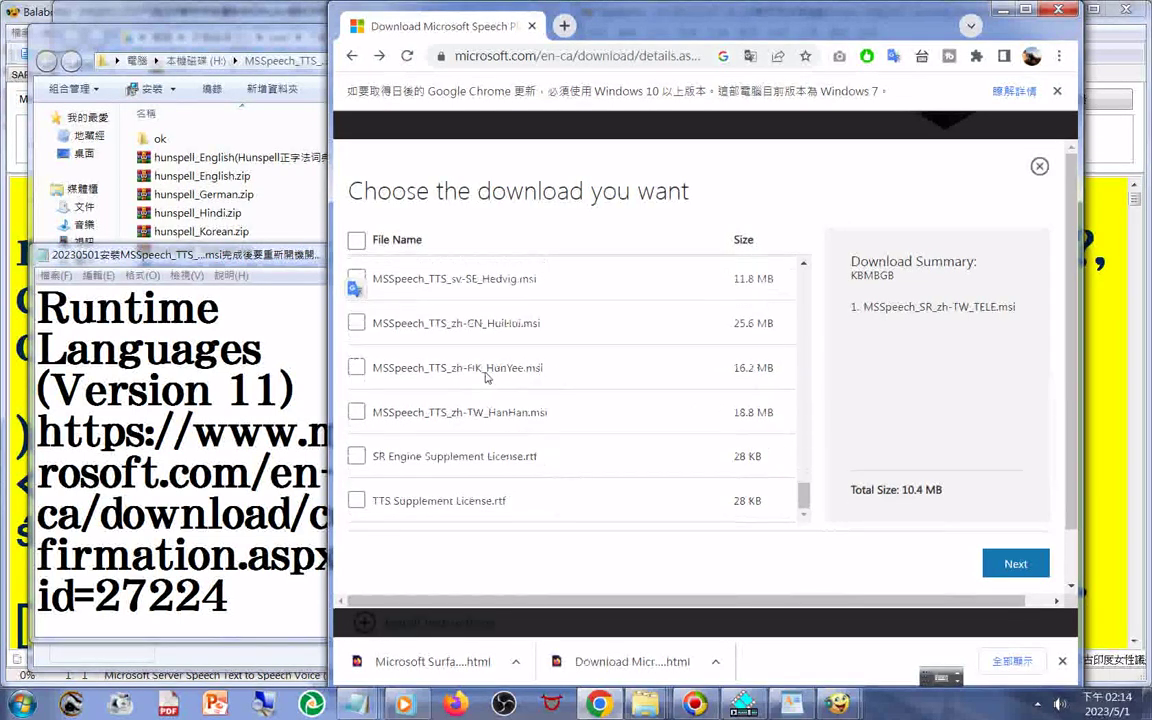
{"action": "scroll", "coordinate": [490, 392], "scroll_direction": "down", "scroll_amount": 1}
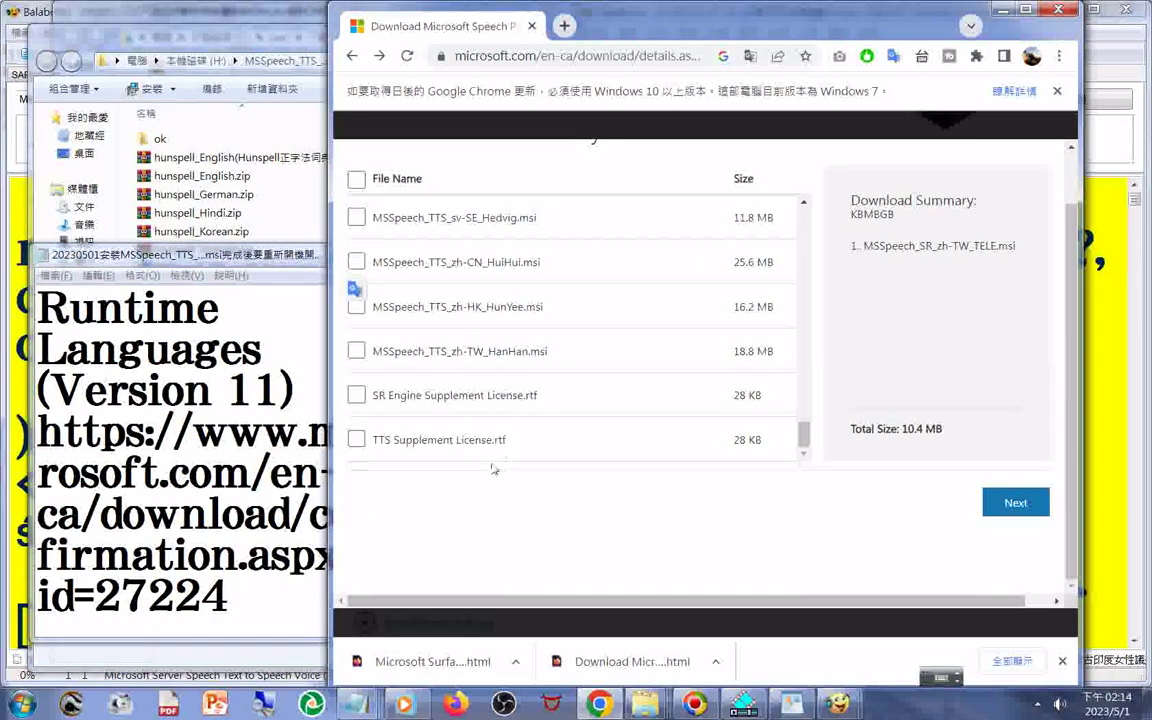
{"action": "scroll", "coordinate": [478, 436], "scroll_direction": "up", "scroll_amount": 2}
{"action": "scroll", "coordinate": [478, 436], "scroll_direction": "up", "scroll_amount": 8}
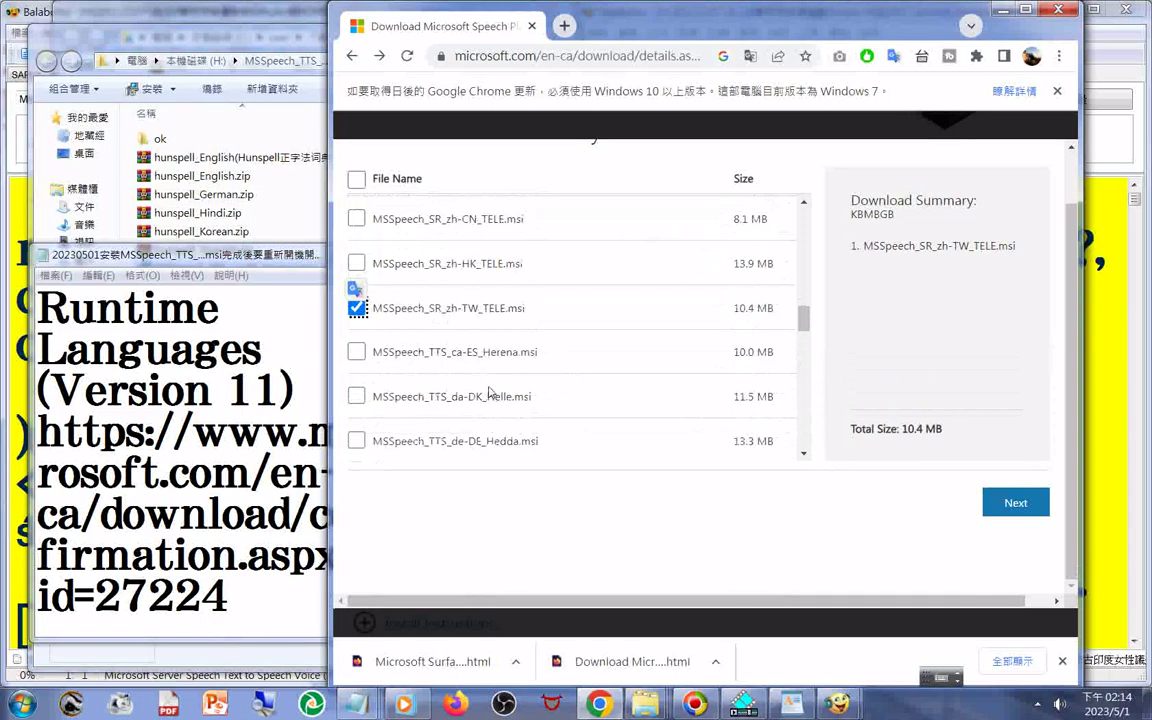
{"action": "scroll", "coordinate": [488, 393], "scroll_direction": "down", "scroll_amount": 5}
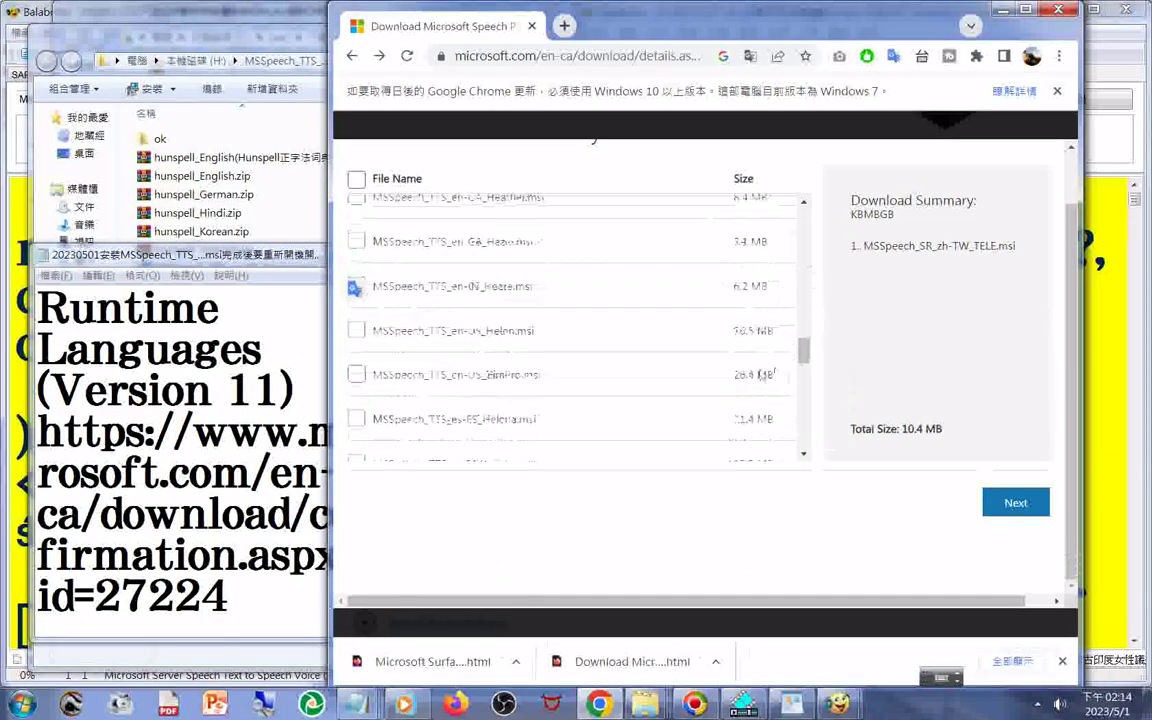
{"action": "scroll", "coordinate": [507, 358], "scroll_direction": "down", "scroll_amount": 5}
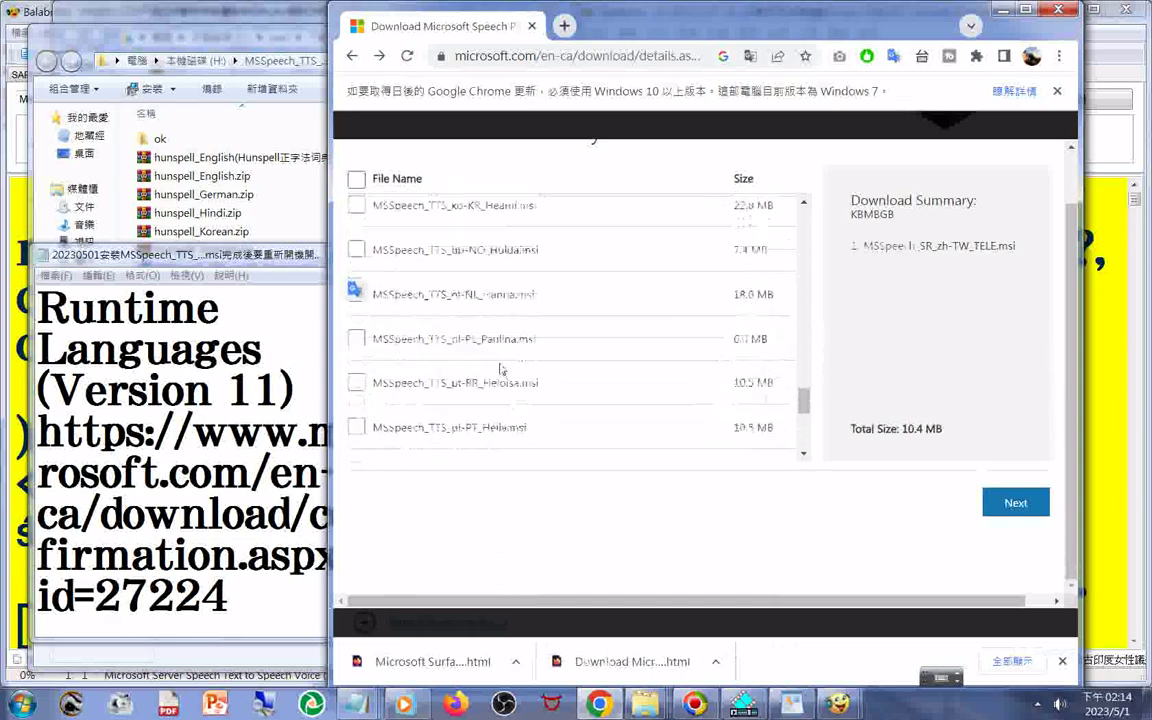
{"action": "scroll", "coordinate": [530, 345], "scroll_direction": "down", "scroll_amount": 3}
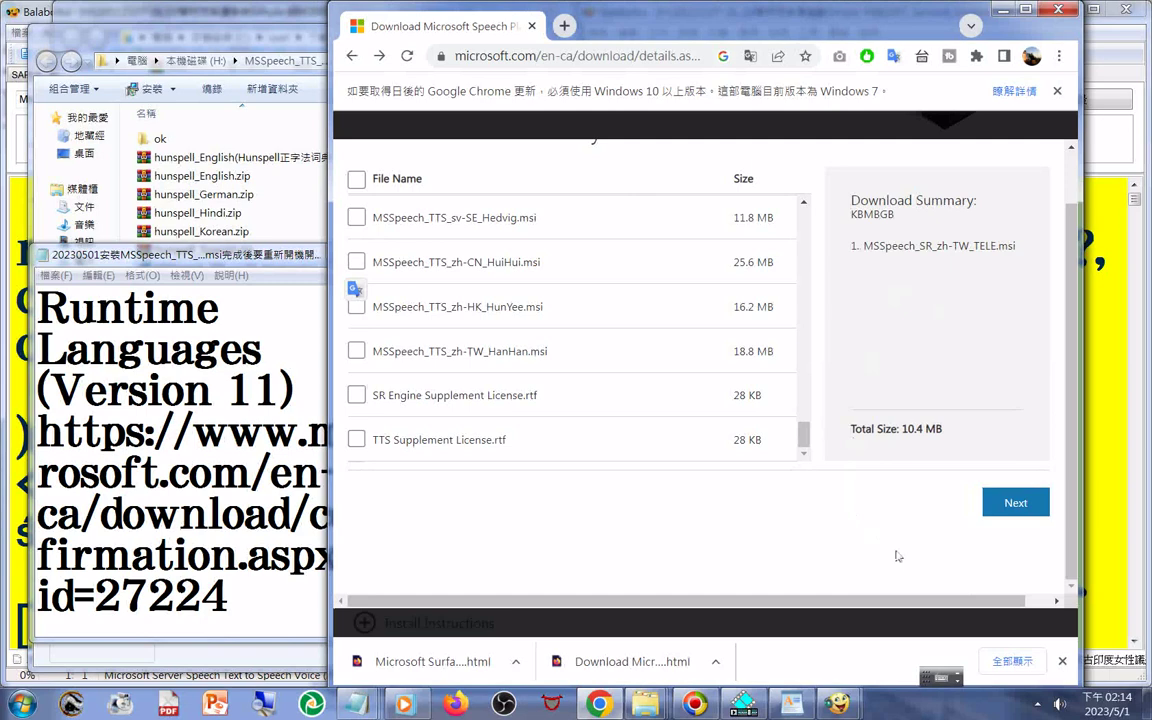
Download the selected MSSpeech_SR_zh-TW_TELE.msi and show the downloaded file in its folder
{"action": "left_click", "coordinate": [1015, 502]}
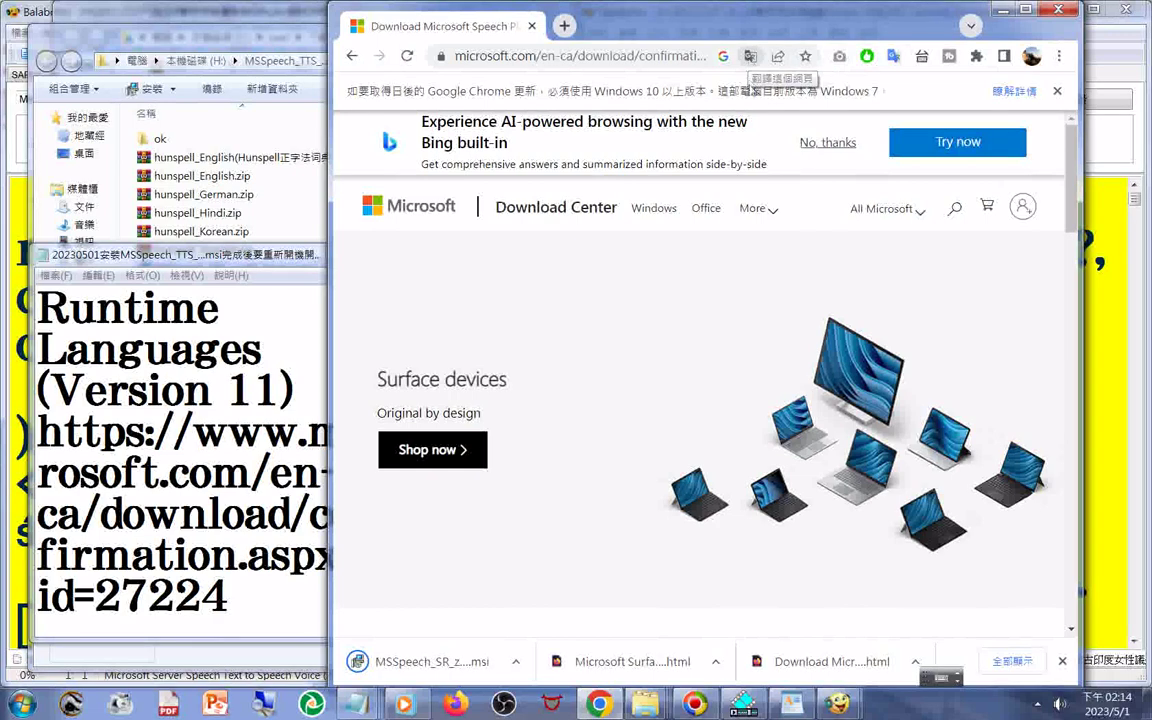
{"action": "left_click", "coordinate": [515, 661]}
{"action": "left_click", "coordinate": [557, 603]}
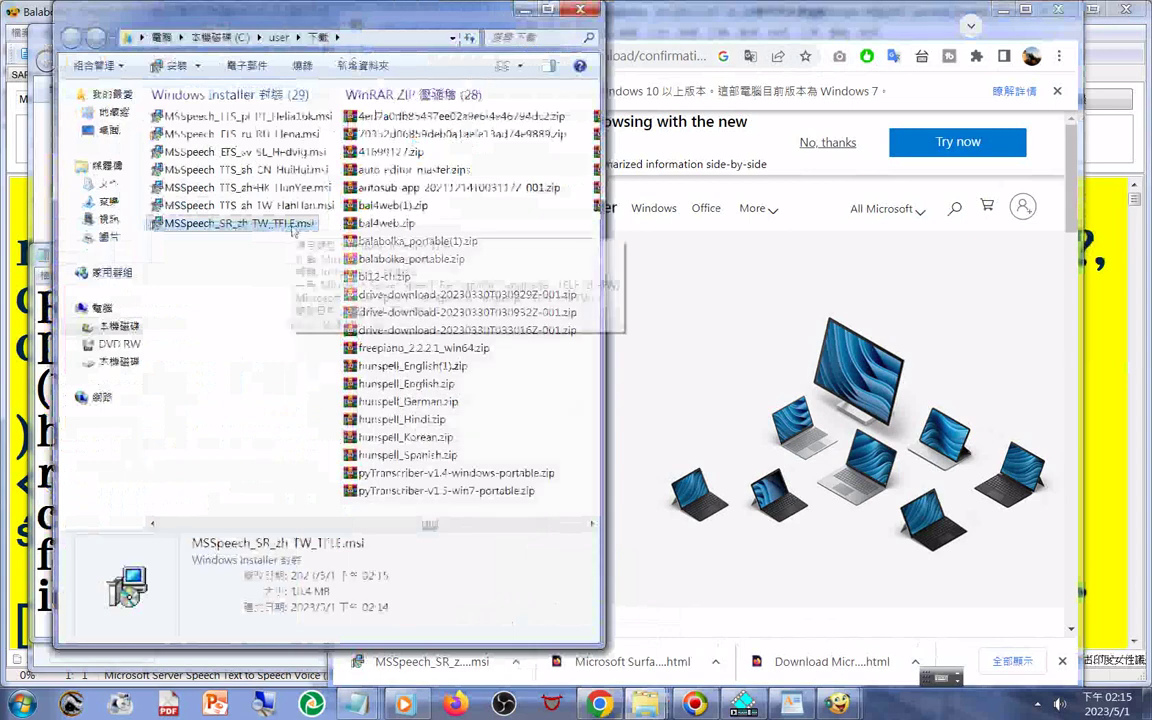
Copy MSSpeech_SR_zh-TW_TELE.msi from the downloads folder into the MSSpeech_TTS_...msi folder on drive H
{"action": "right_click", "coordinate": [230, 224]}
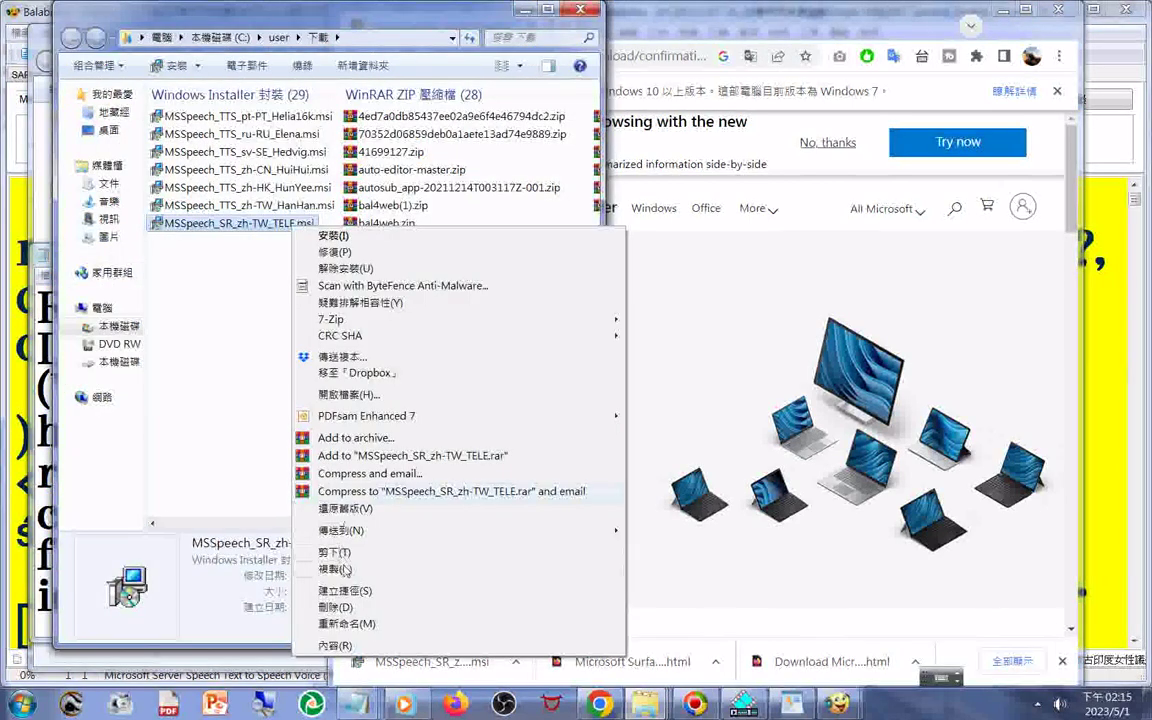
{"action": "left_click", "coordinate": [310, 515]}
{"action": "left_click", "coordinate": [252, 284]}
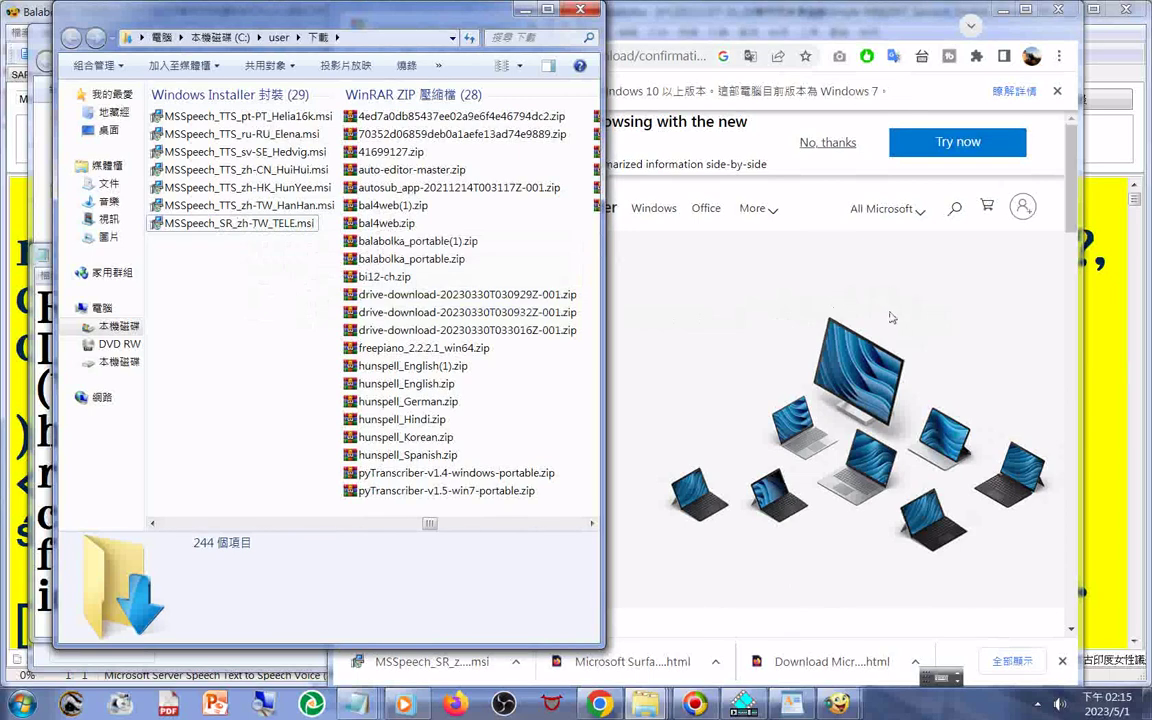
{"action": "left_click", "coordinate": [646, 704]}
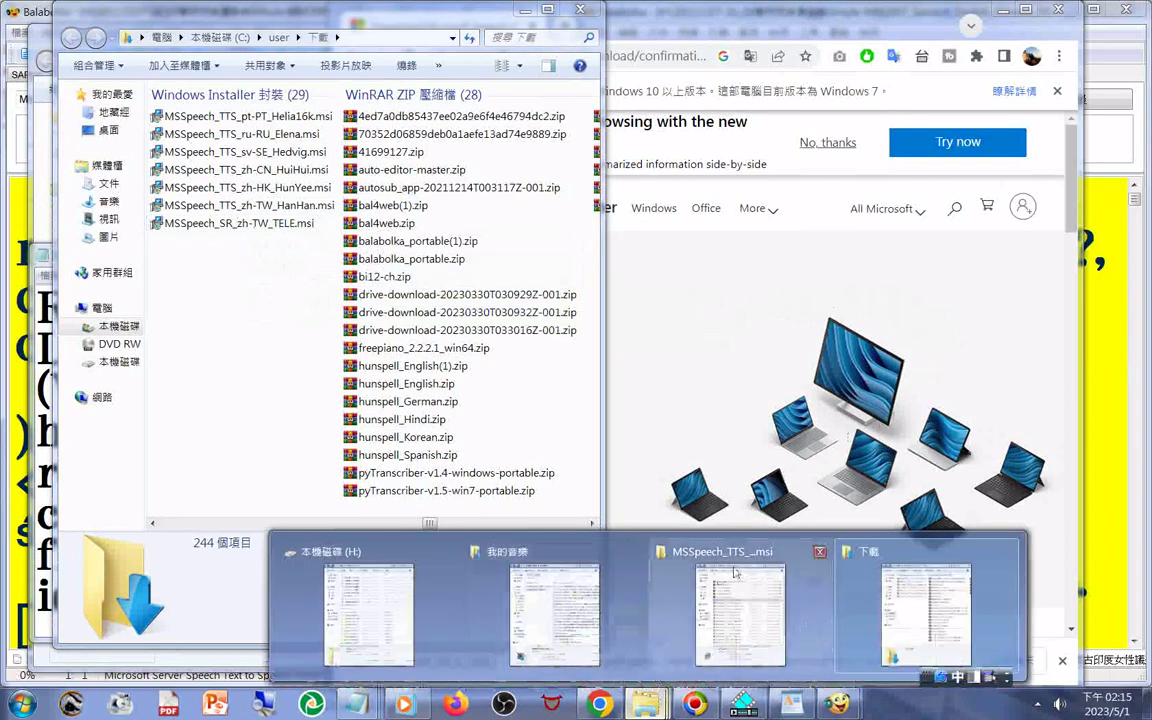
{"action": "left_click", "coordinate": [735, 572]}
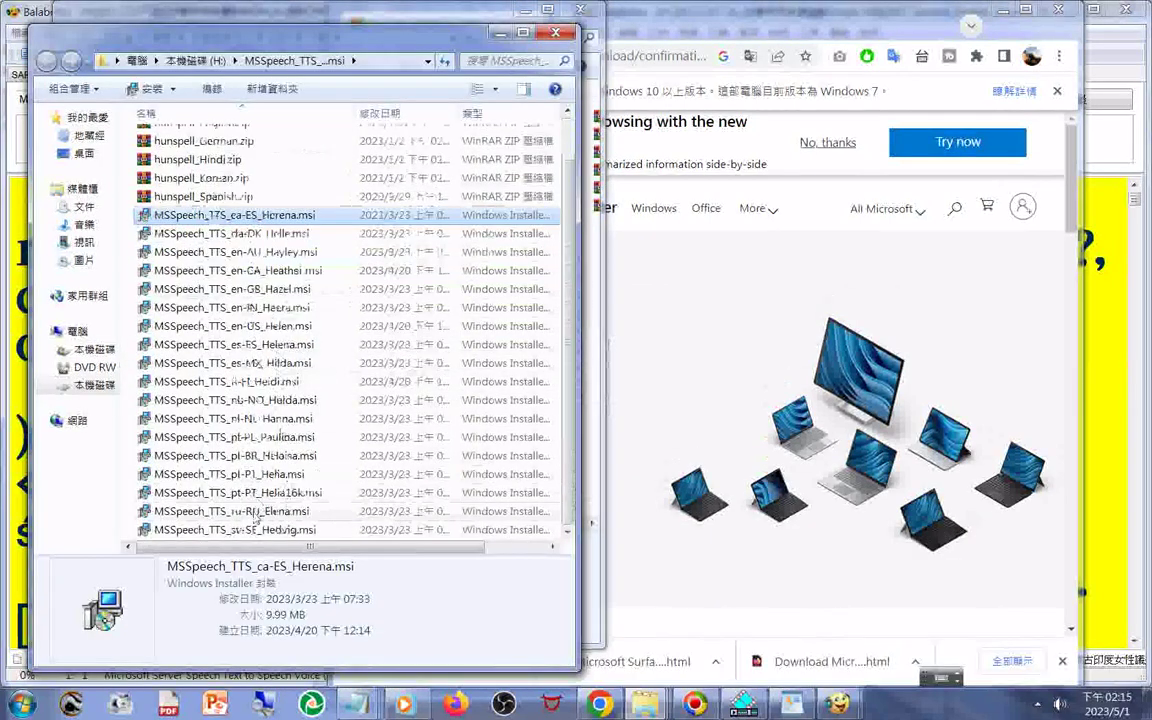
{"action": "left_click", "coordinate": [791, 240]}
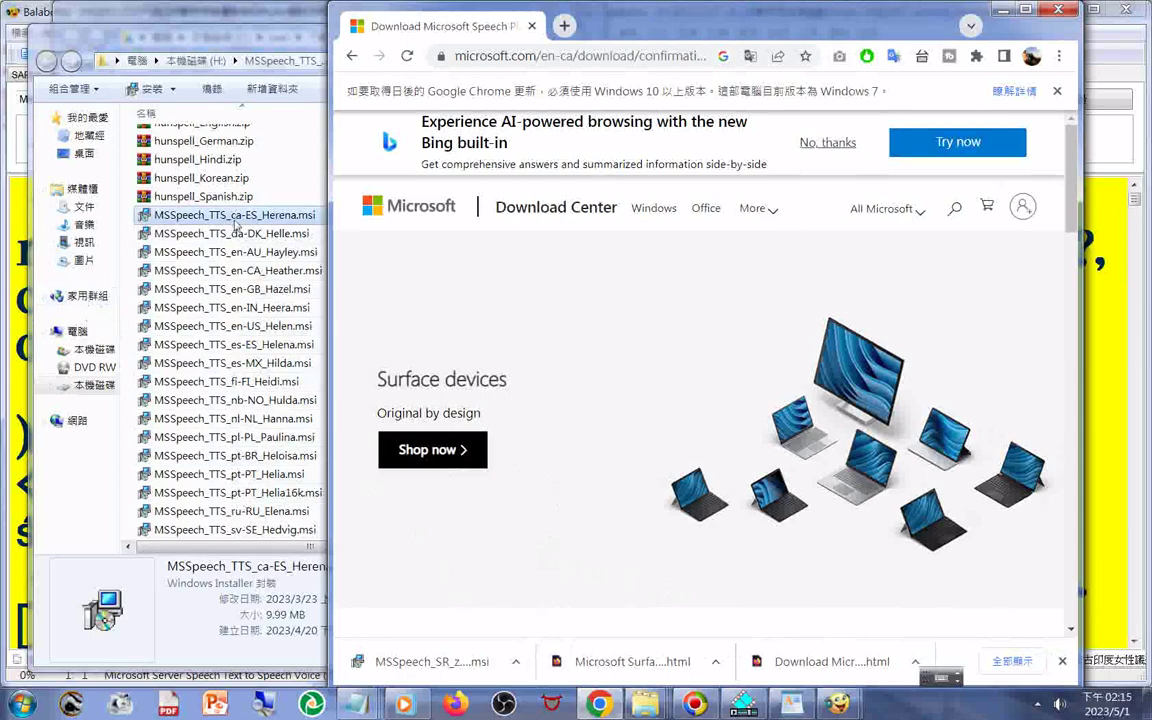
{"action": "right_click", "coordinate": [130, 397]}
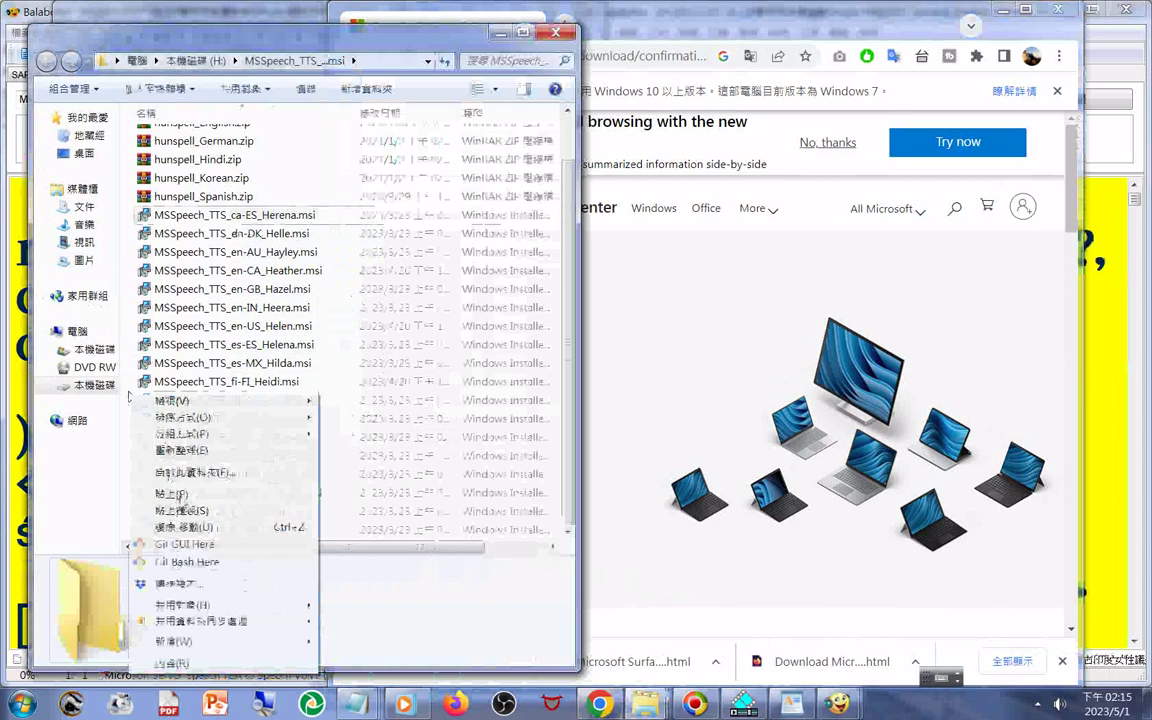
{"action": "left_click", "coordinate": [171, 493]}
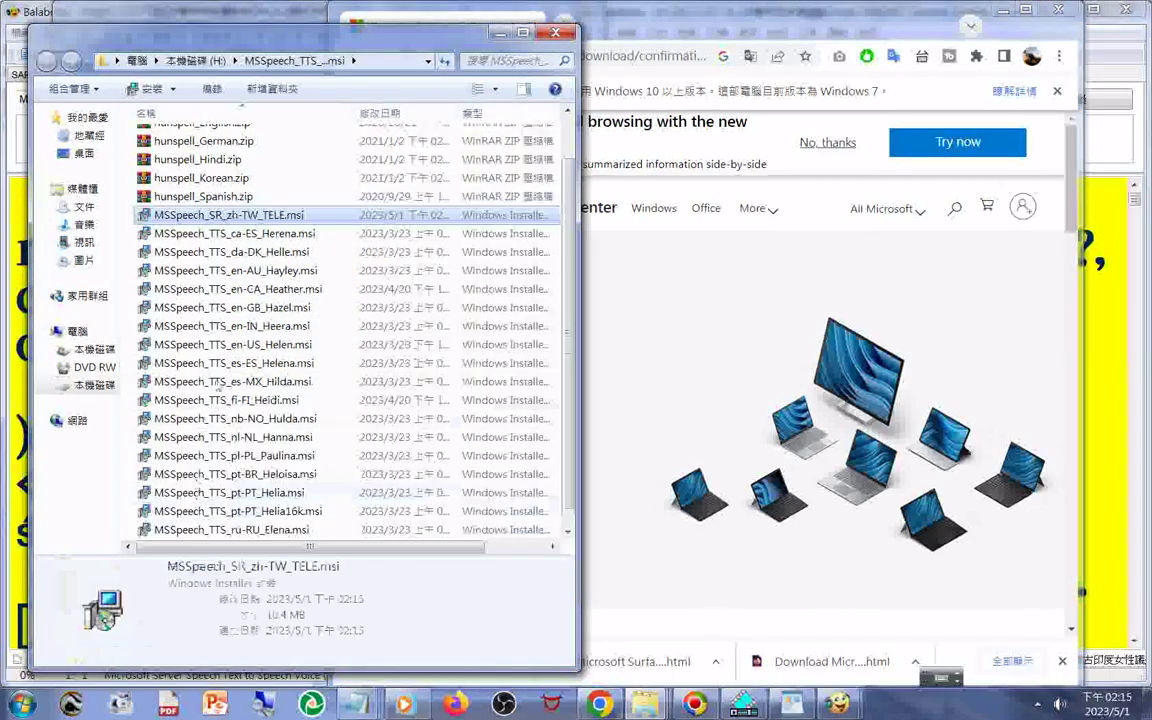
Run the MSSpeech_SR_zh-TW_TELE.msi installer from the drive H folder and allow it to execute
{"action": "double_click", "coordinate": [274, 215]}
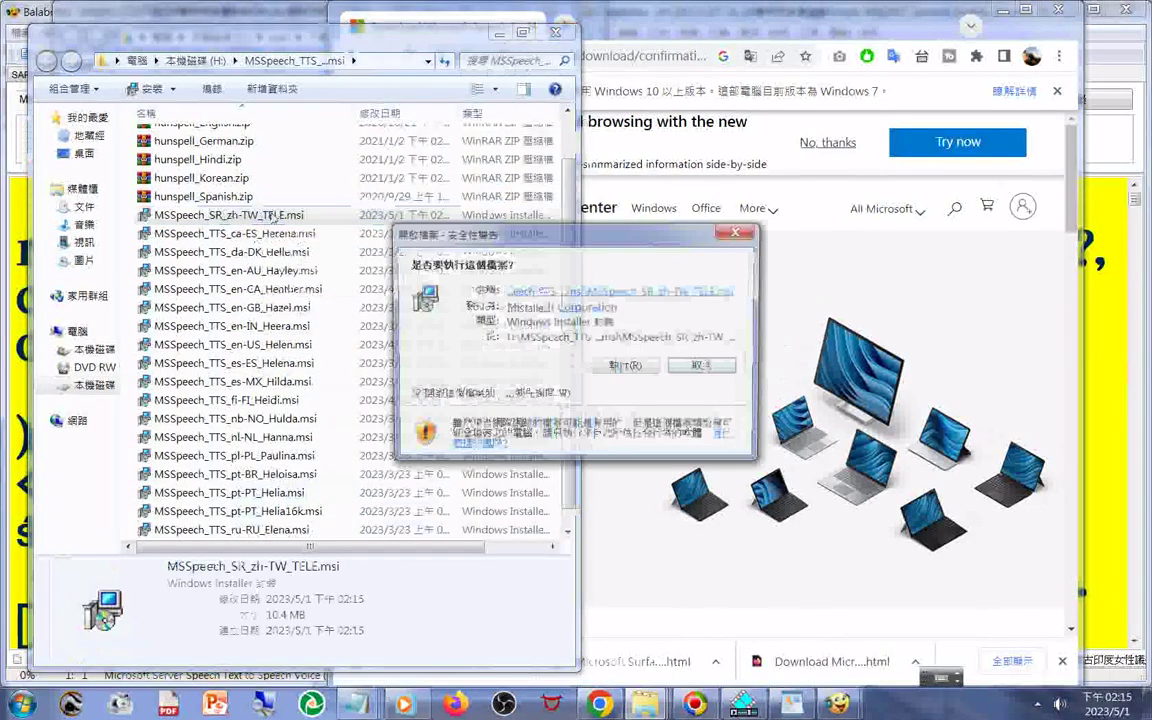
{"action": "left_click", "coordinate": [630, 368]}
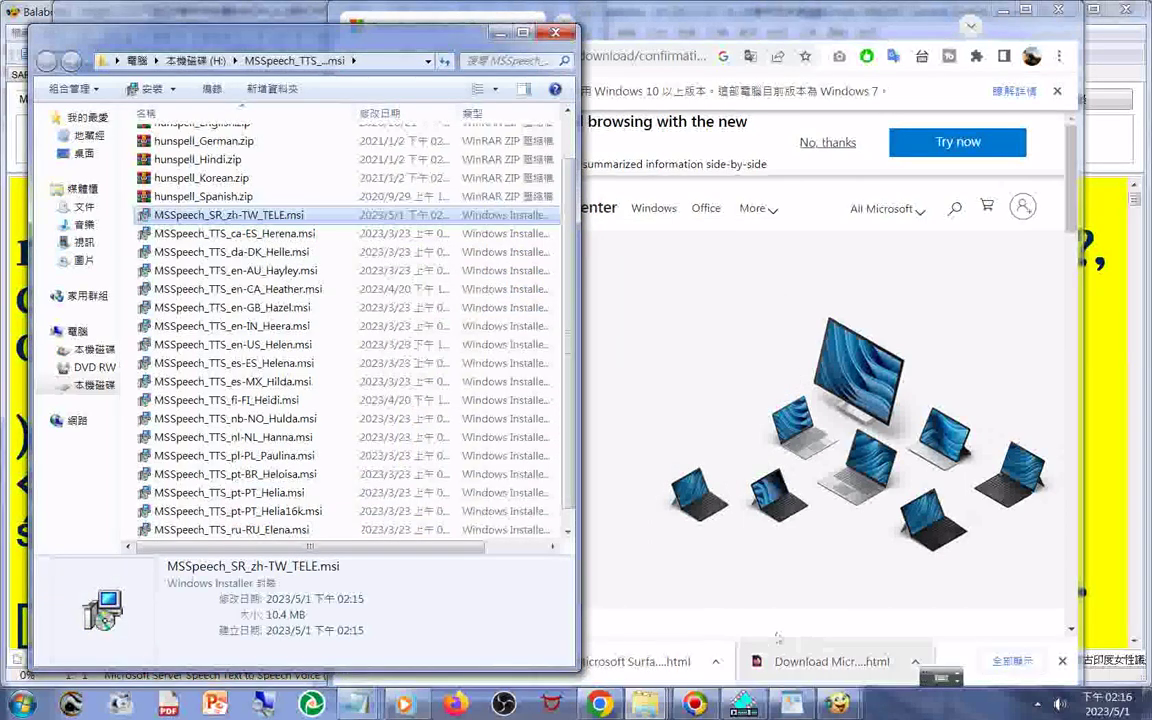
Launch another Balabolka window and shift the file folder window slightly aside
{"action": "left_click", "coordinate": [25, 708]}
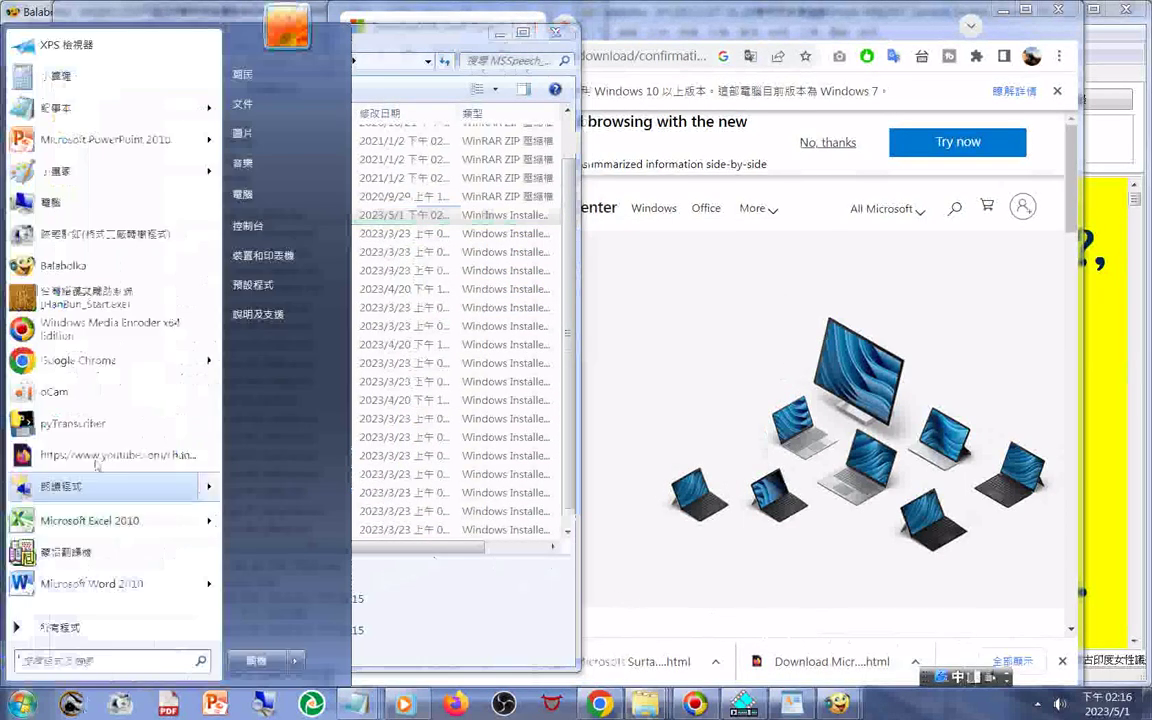
{"action": "left_click", "coordinate": [82, 244]}
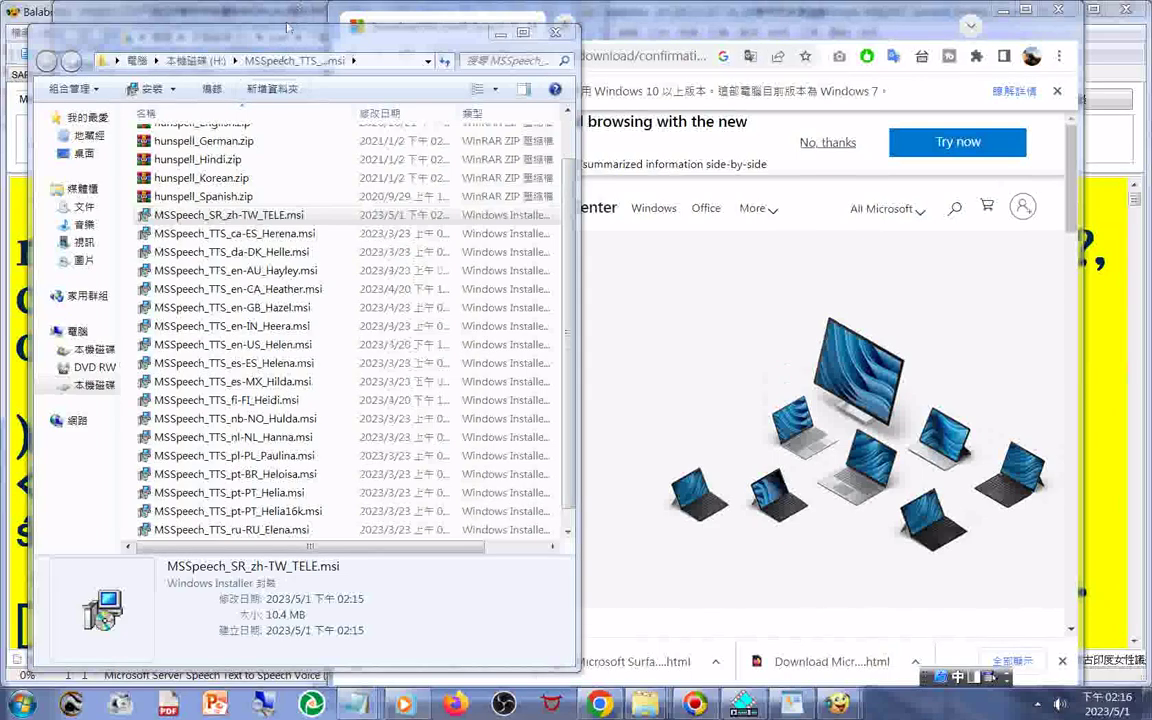
{"action": "left_click_drag", "start_coordinate": [279, 37], "coordinate": [230, 36]}
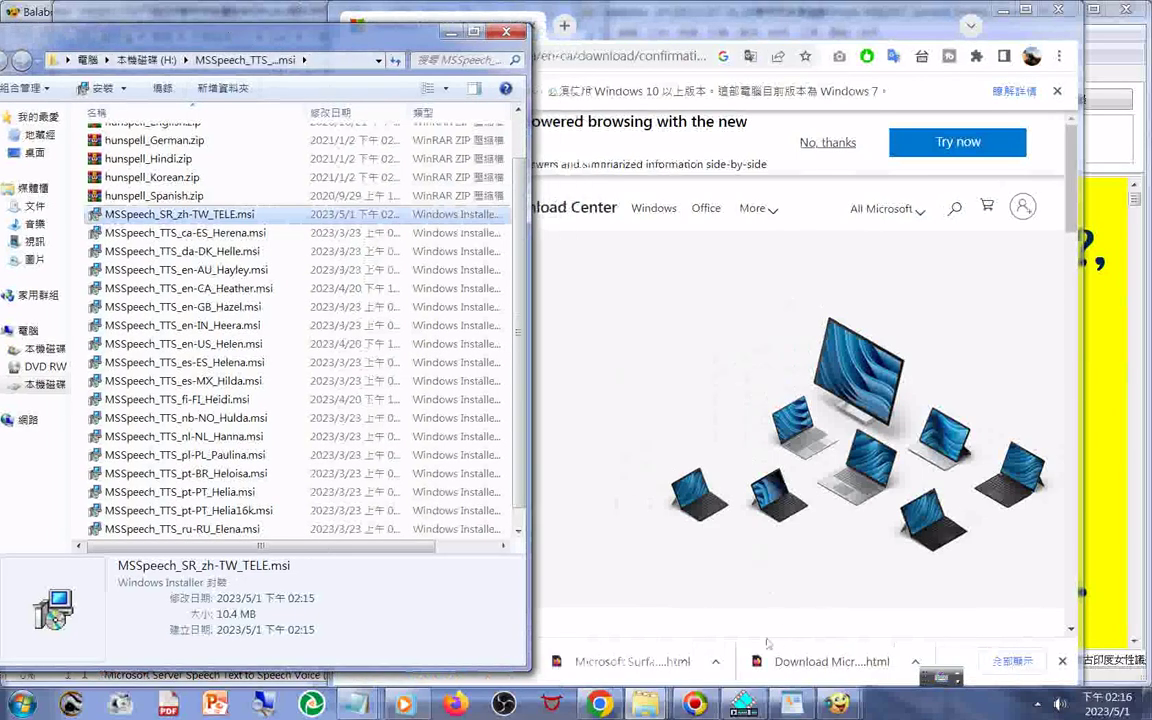
Switch to Balabolka, start reading the Sanskrit dictionary document aloud, and bring the empty 文件1 window to the front
{"action": "left_click", "coordinate": [1117, 468]}
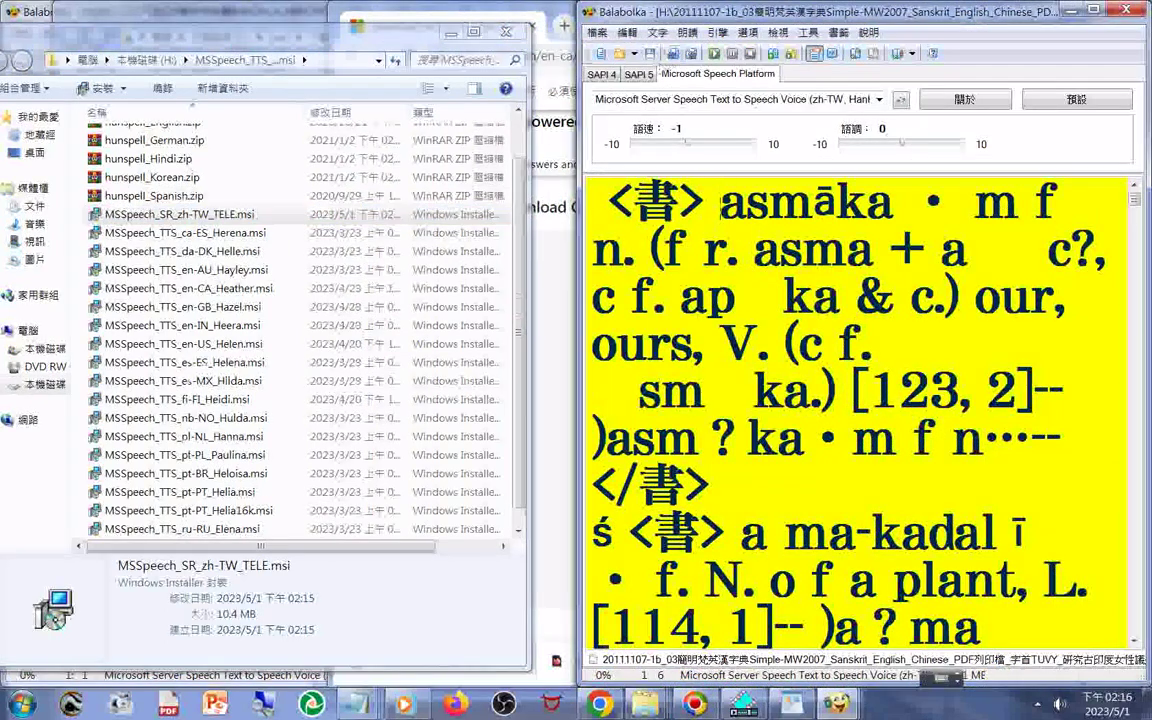
{"action": "left_click", "coordinate": [714, 54]}
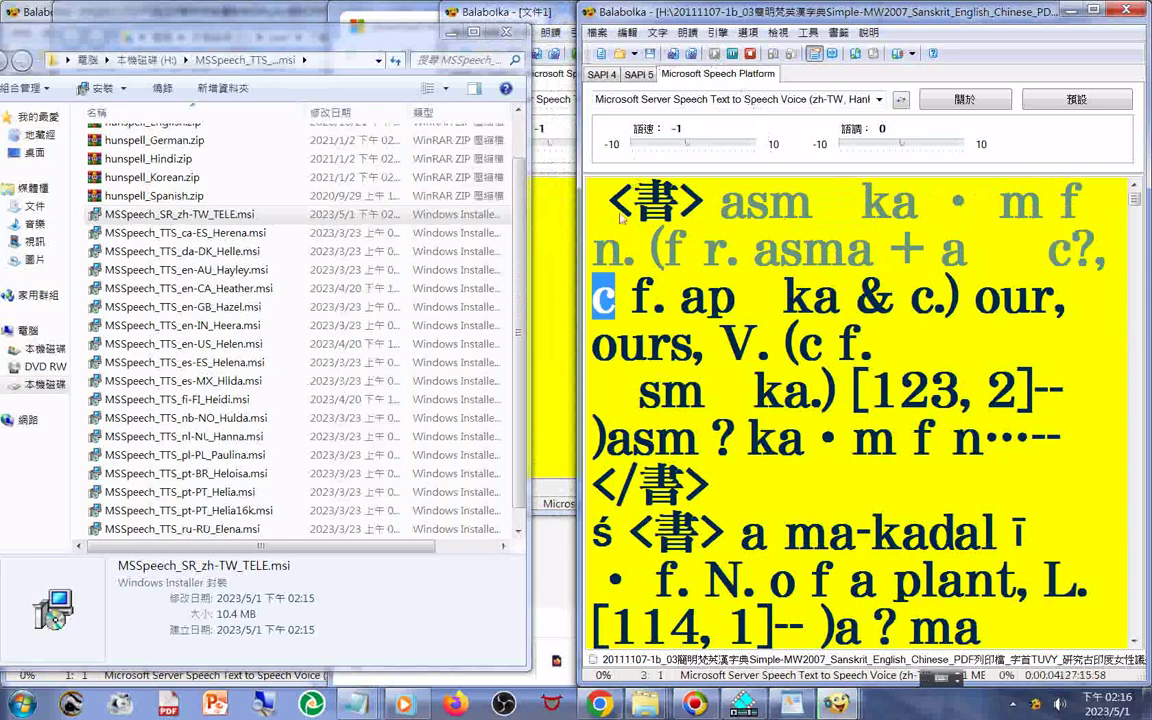
{"action": "left_click", "coordinate": [556, 243]}
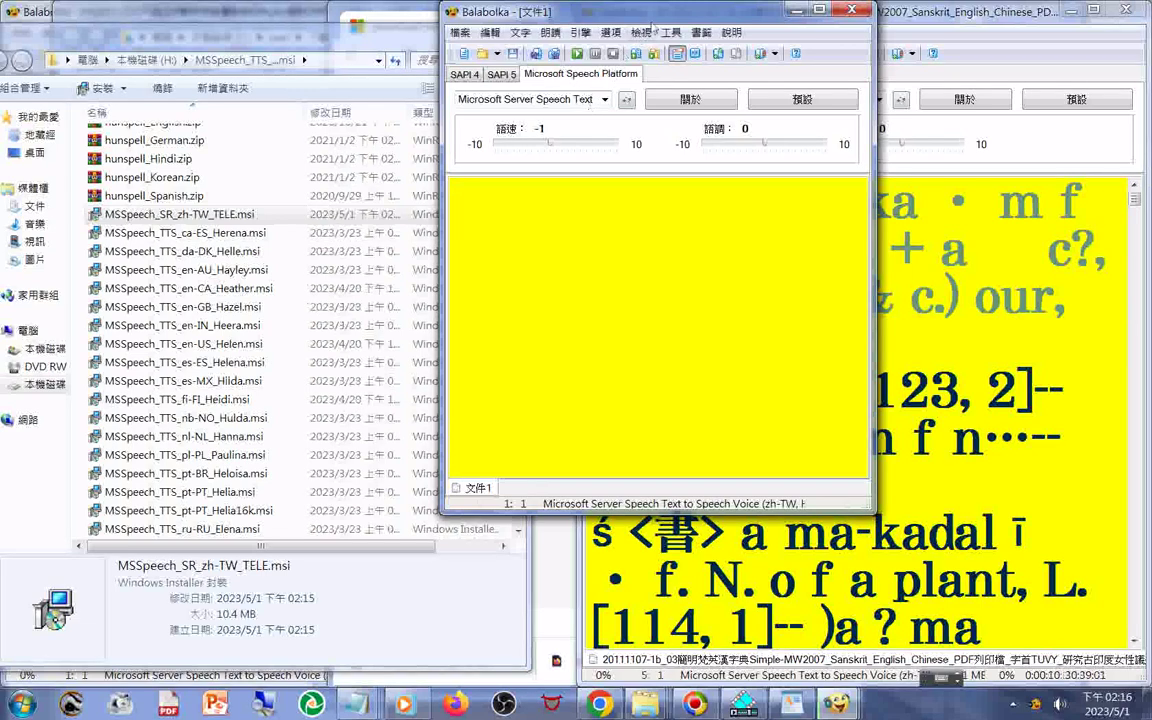
Move the 文件1 window off the dictionary document, stop its reading, and switch its voice to en-US ZiraPro
{"action": "left_click_drag", "start_coordinate": [657, 17], "coordinate": [381, 205]}
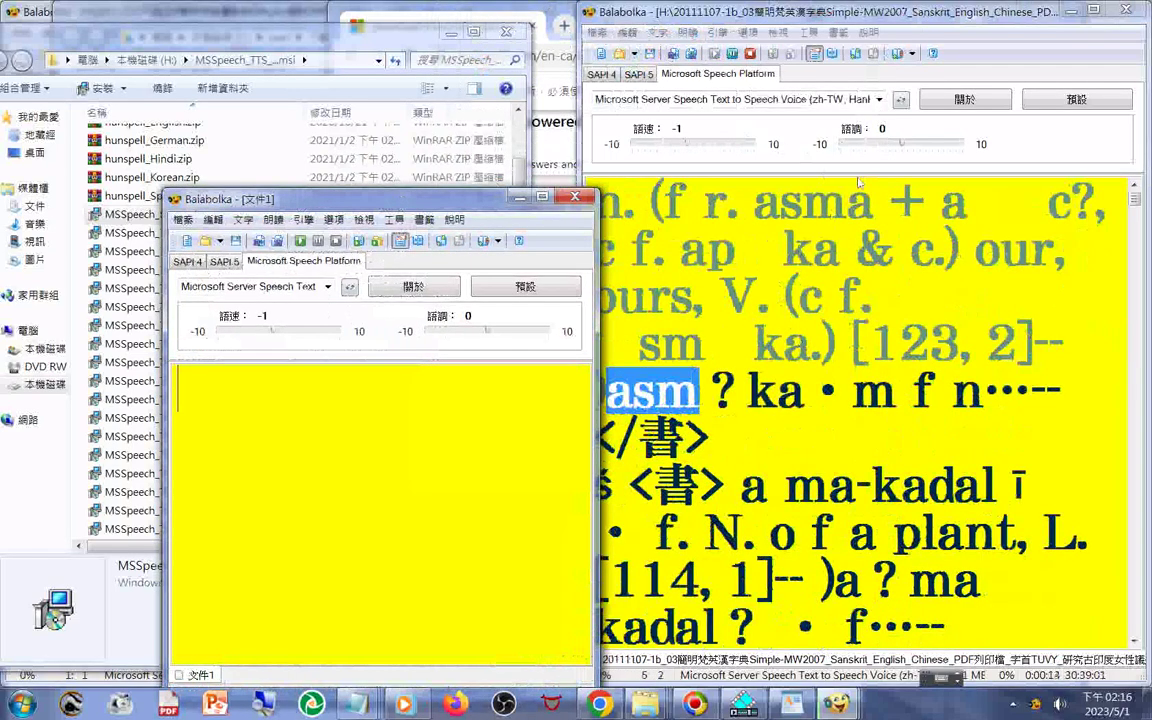
{"action": "left_click", "coordinate": [752, 54]}
{"action": "left_click", "coordinate": [752, 99]}
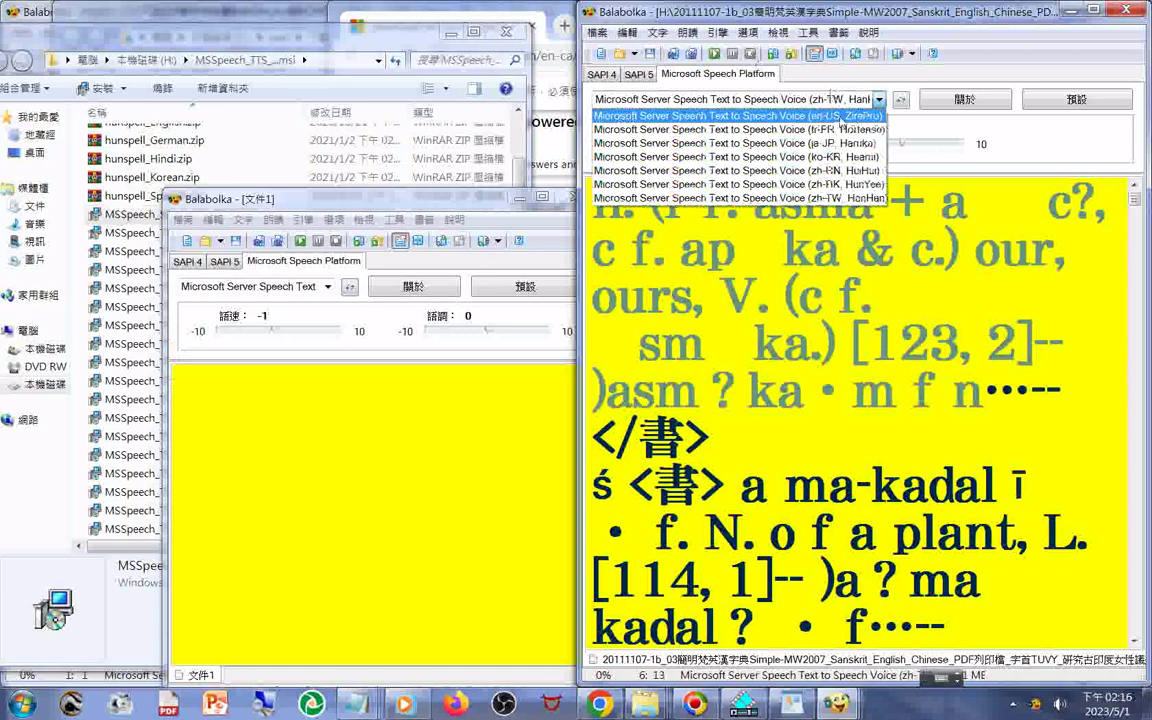
{"action": "left_click", "coordinate": [755, 116]}
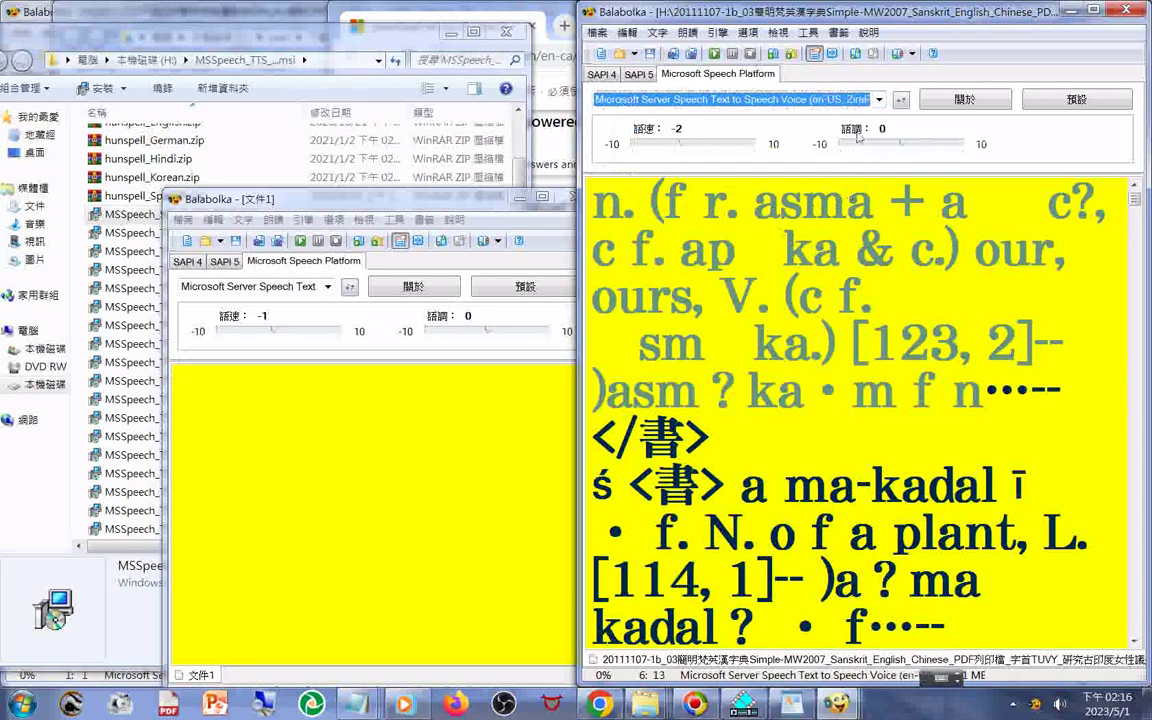
Place the cursor at the start of the first dictionary entry and read the document aloud from there
{"action": "left_click", "coordinate": [688, 212]}
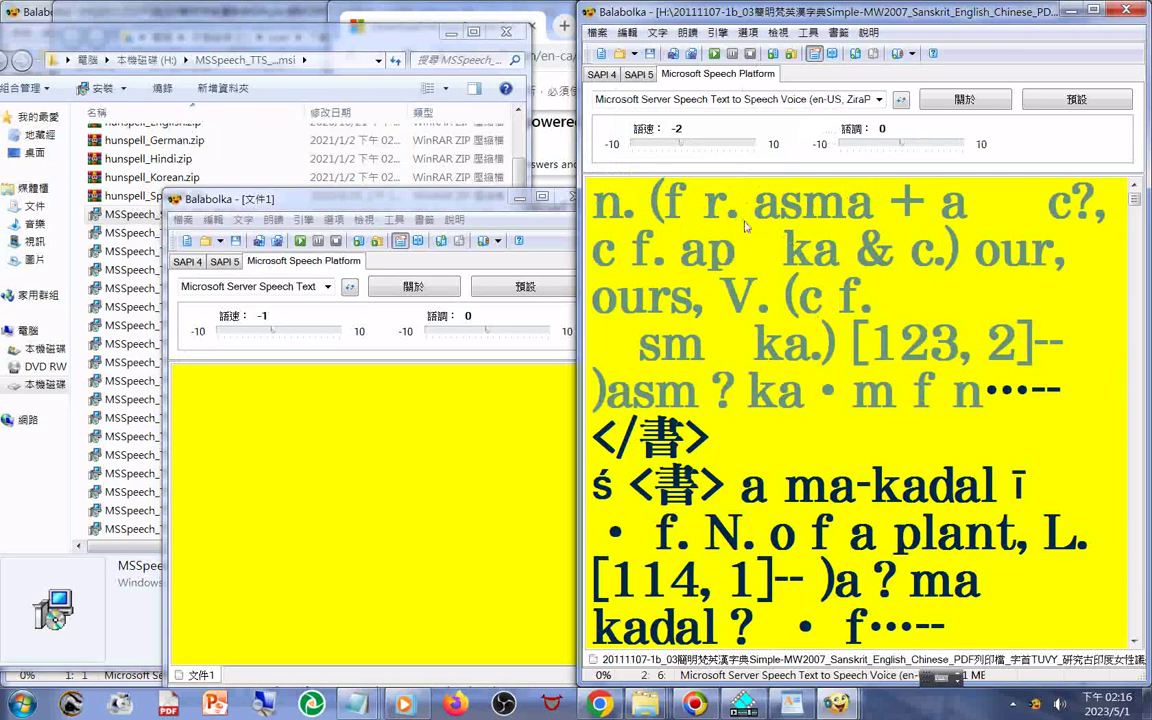
{"action": "scroll", "coordinate": [745, 226], "scroll_direction": "up", "scroll_amount": 1}
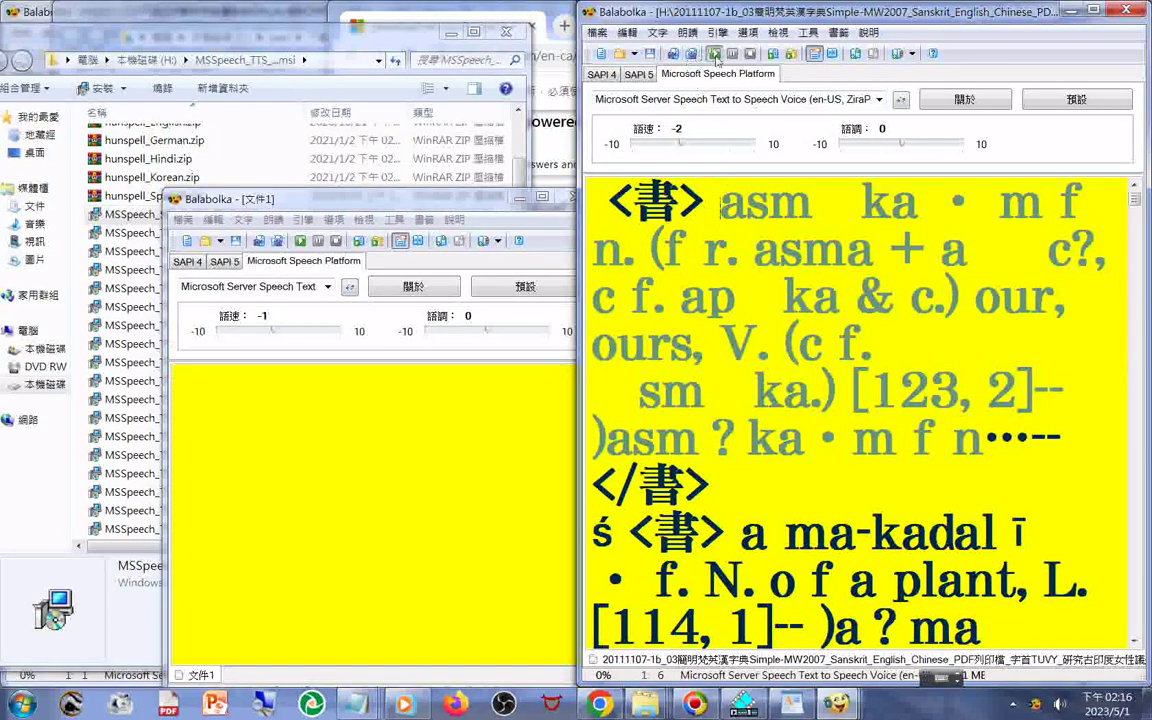
{"action": "key", "text": "F5"}
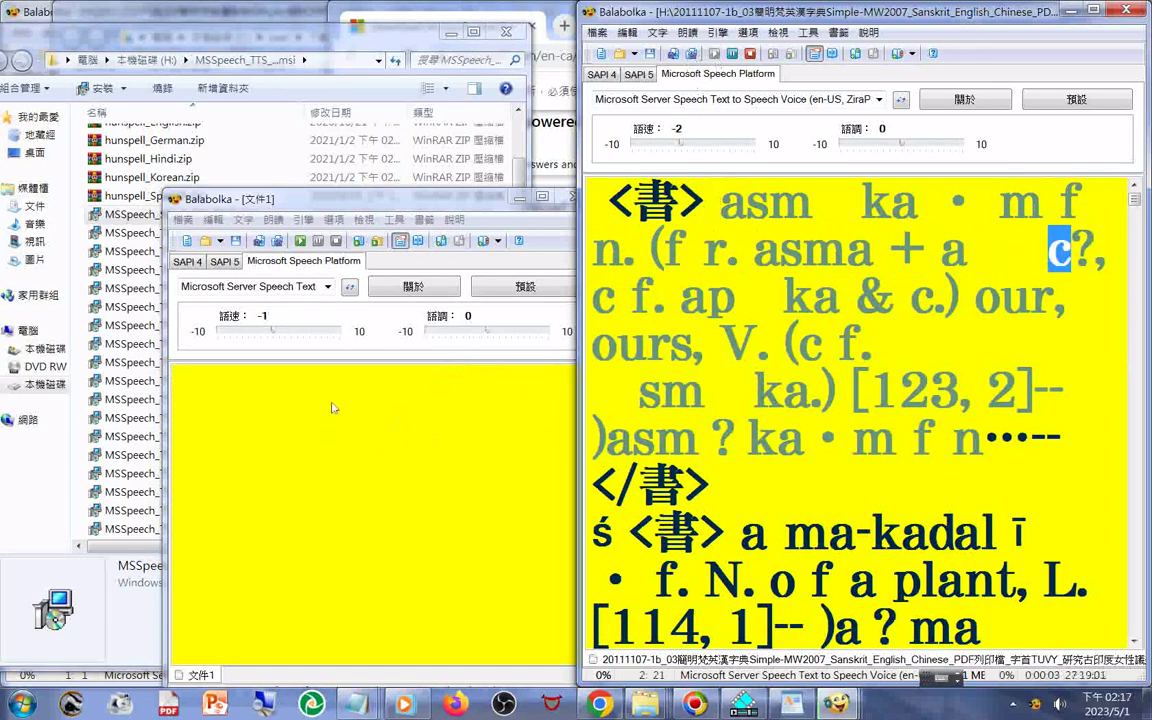
Widen the 文件1 window to show full voice names, and review its Microsoft Speech Platform voices, keeping zh-TW HanHan
{"action": "left_click", "coordinate": [330, 270]}
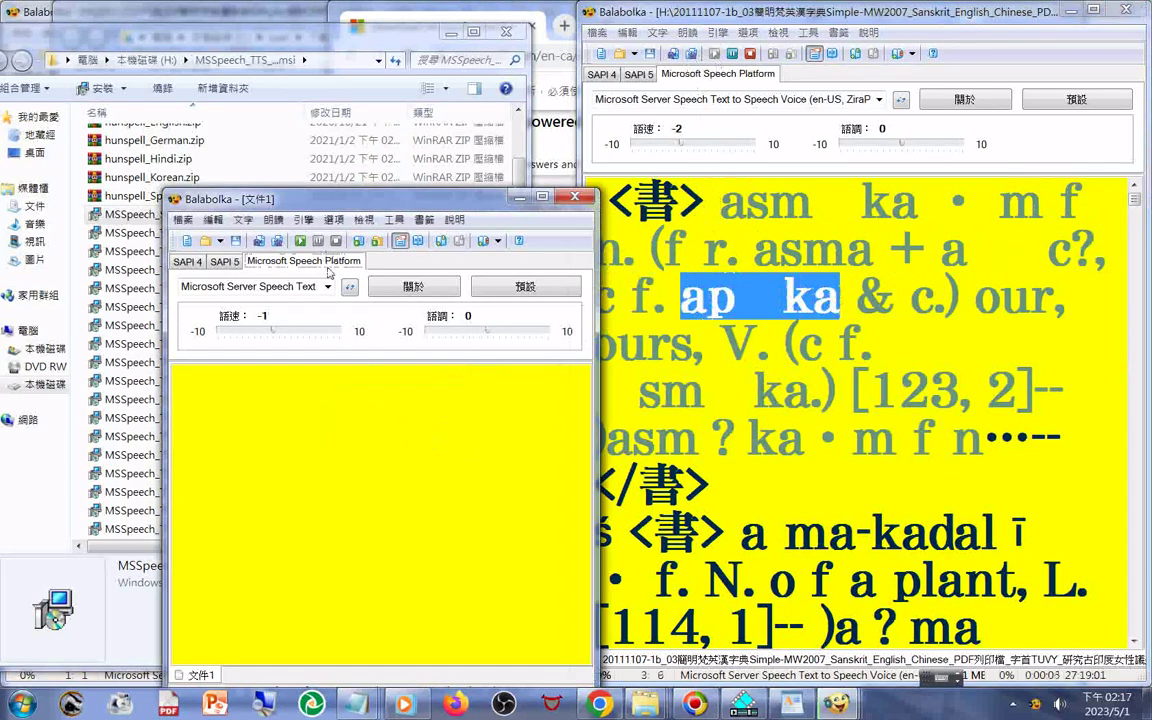
{"action": "left_click", "coordinate": [327, 286]}
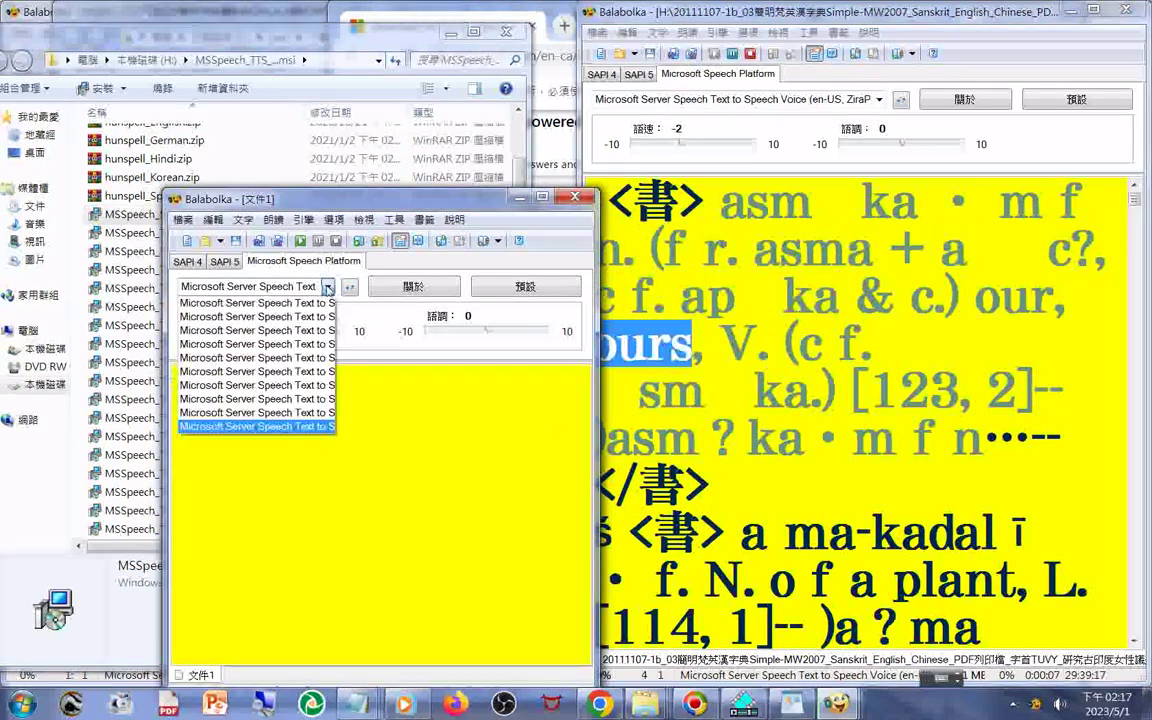
{"action": "left_click", "coordinate": [167, 501]}
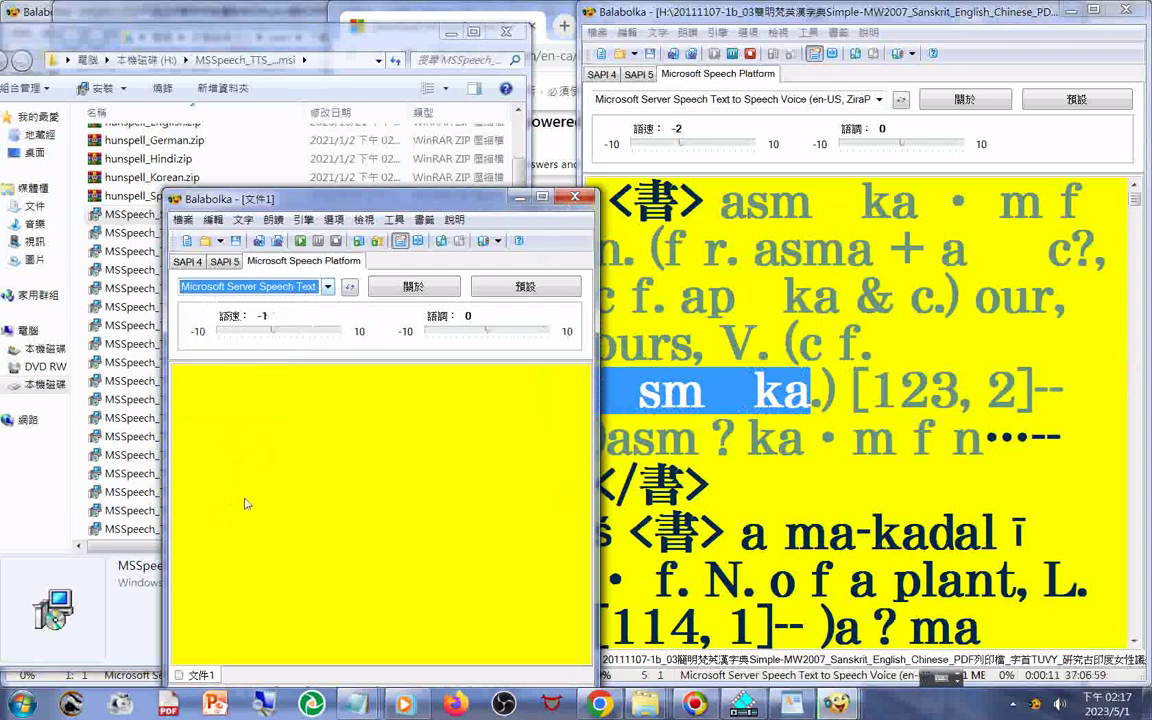
{"action": "left_click_drag", "start_coordinate": [167, 501], "coordinate": [2, 501]}
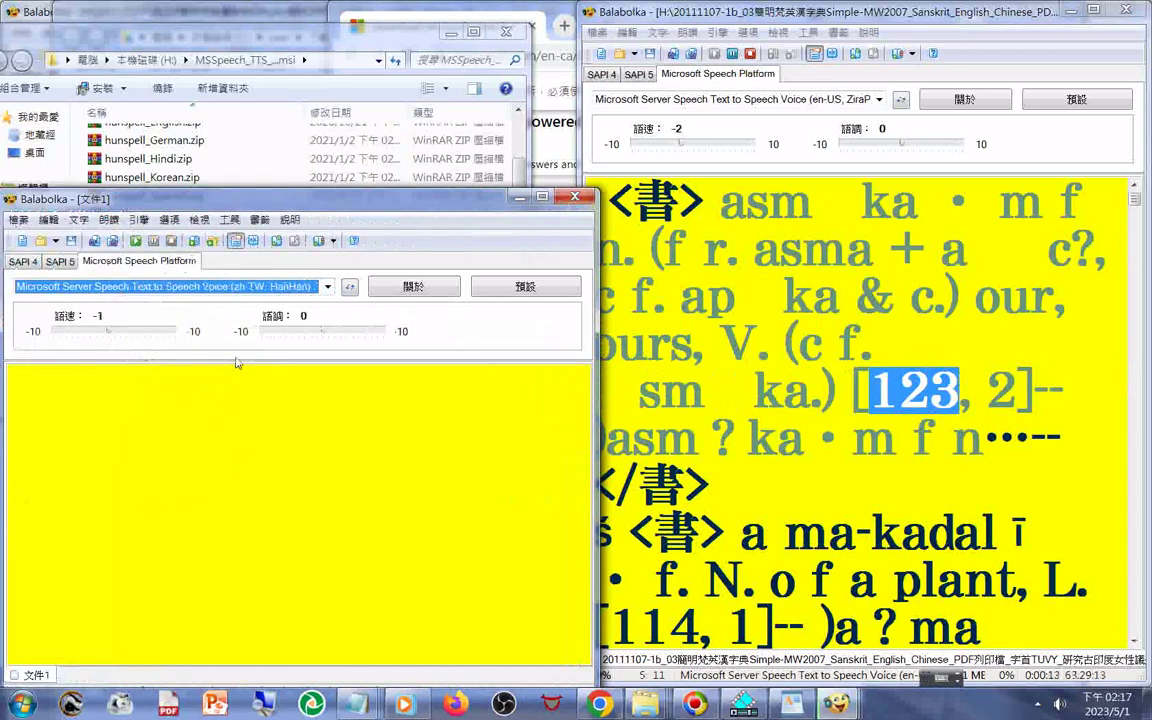
{"action": "left_click", "coordinate": [297, 288]}
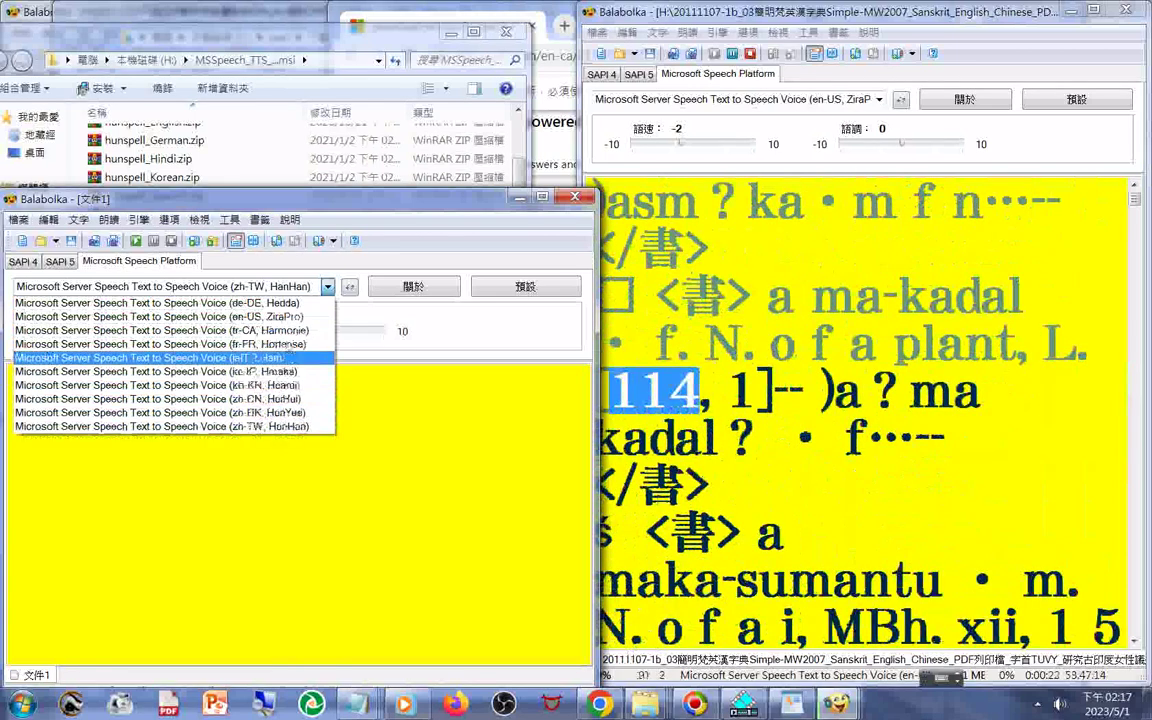
{"action": "left_click", "coordinate": [100, 426]}
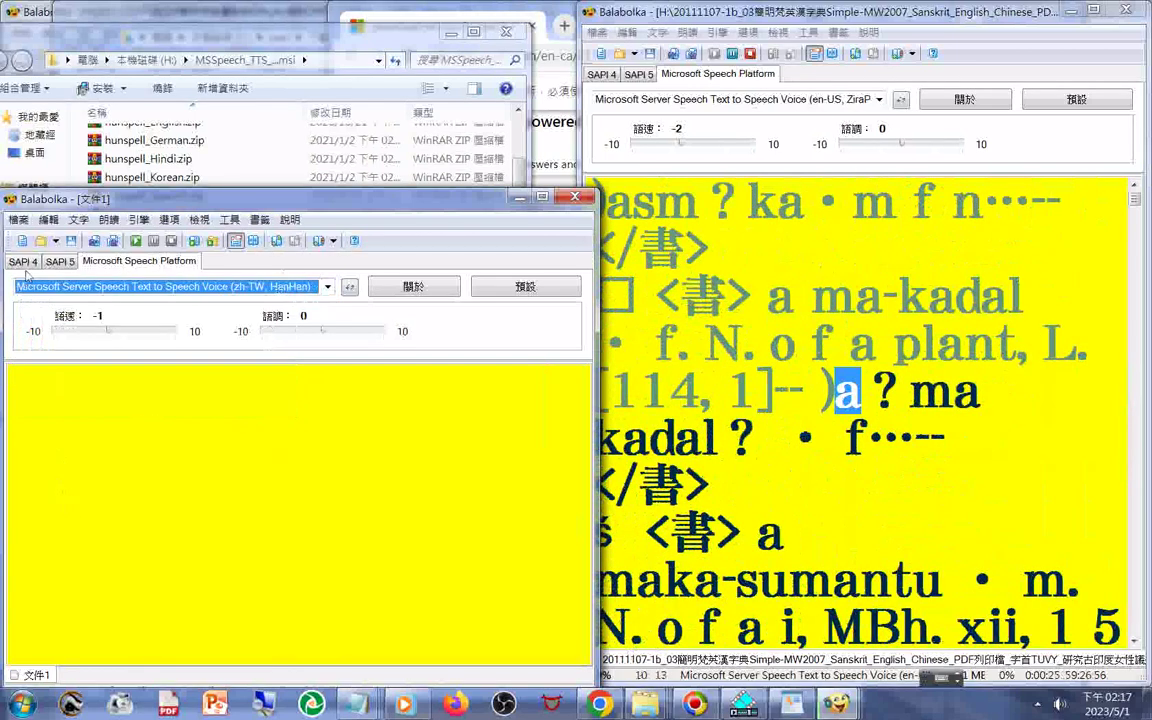
Check the SAPI 4 voice and examine the list of SAPI 5 voices in the 文件1 window
{"action": "left_click", "coordinate": [24, 262]}
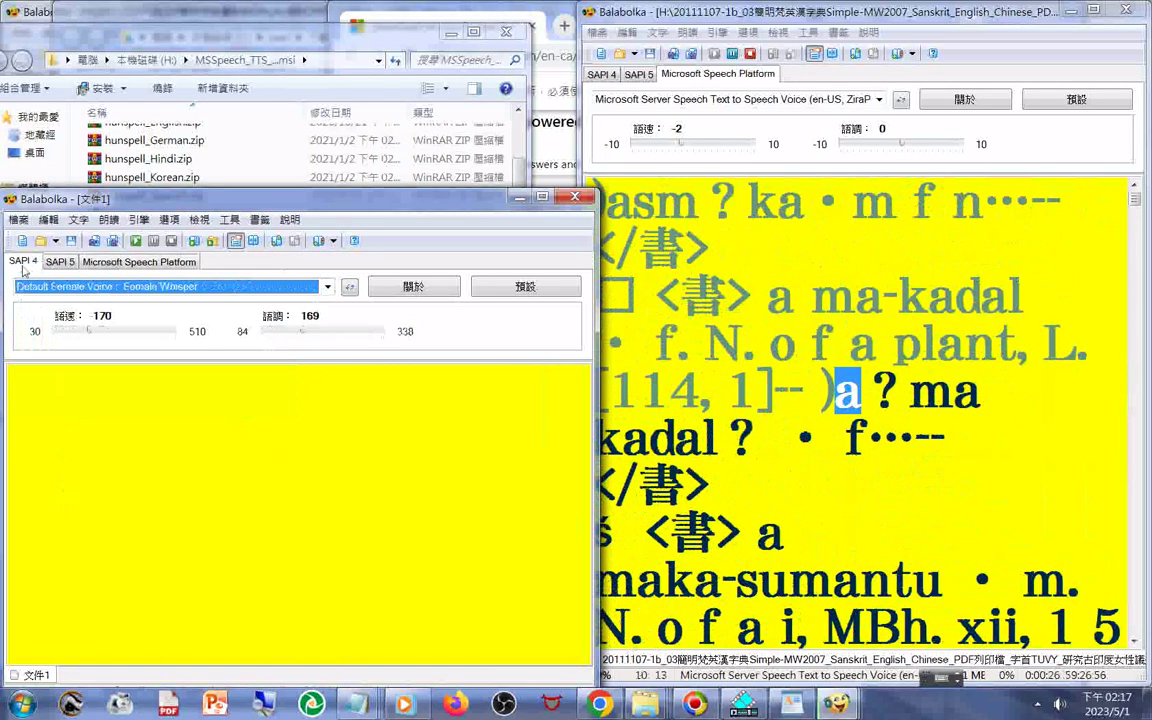
{"action": "left_click", "coordinate": [58, 262]}
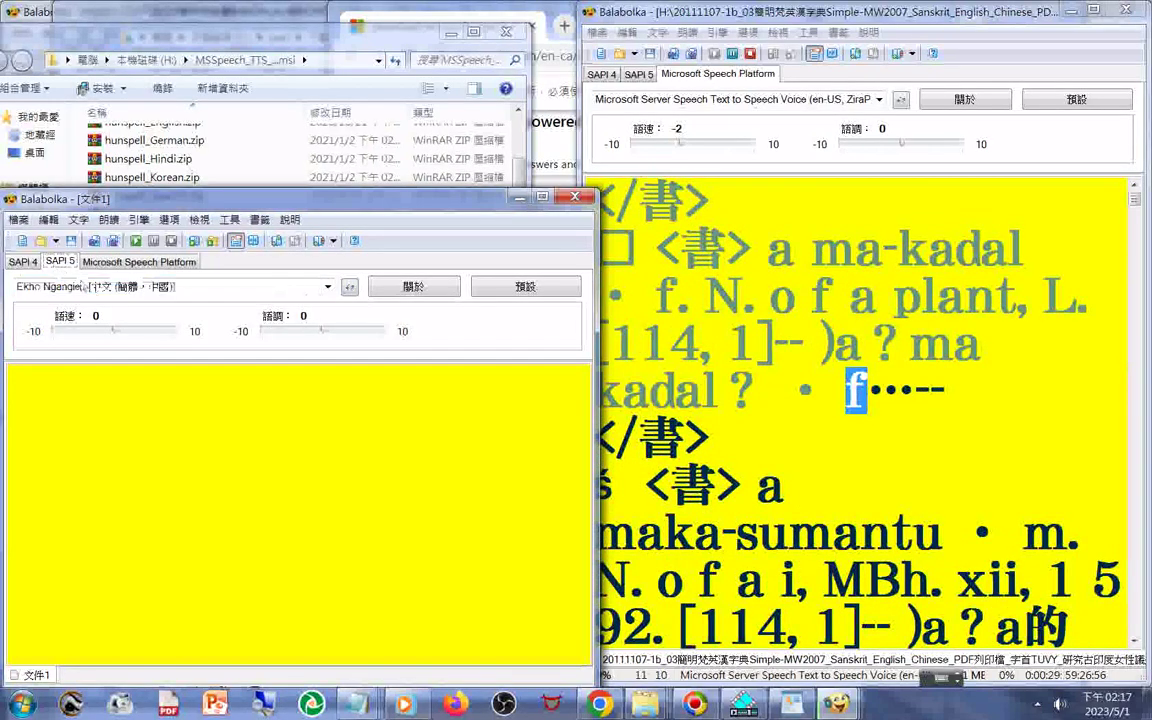
{"action": "left_click", "coordinate": [258, 287]}
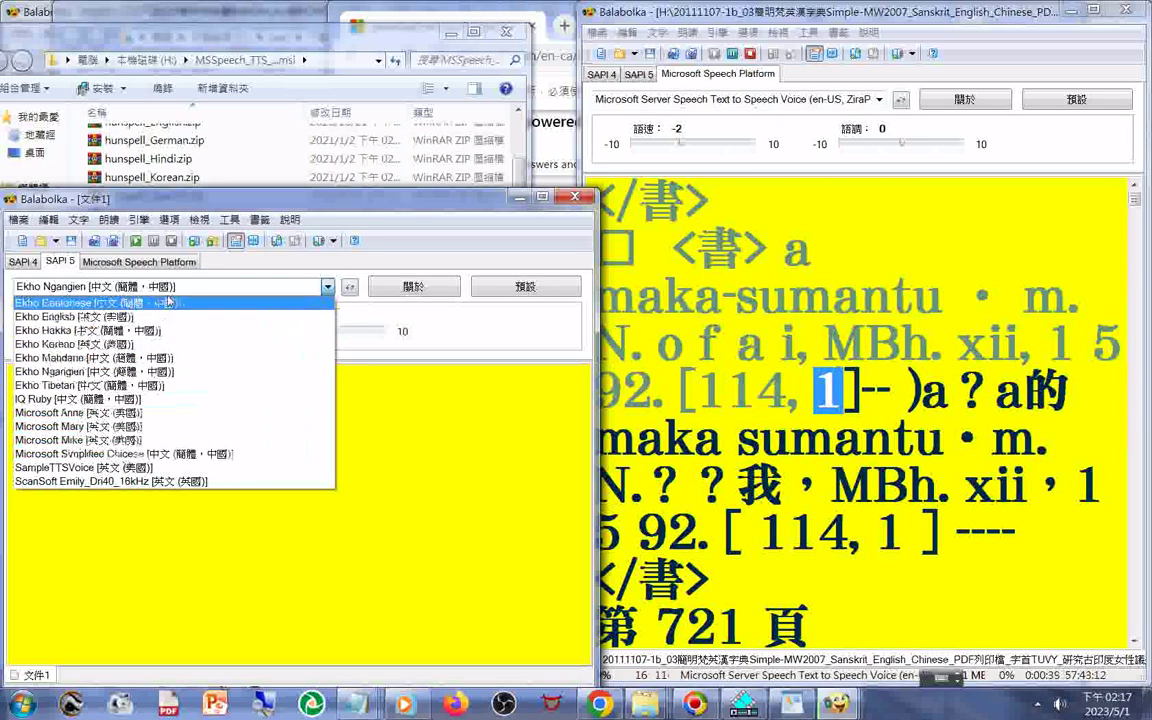
{"action": "left_click", "coordinate": [393, 440]}
Set the 文件1 window to the Microsoft Speech Platform voice de-DE Hedda, and stop reading the Sanskrit dictionary document
{"action": "left_click", "coordinate": [190, 261]}
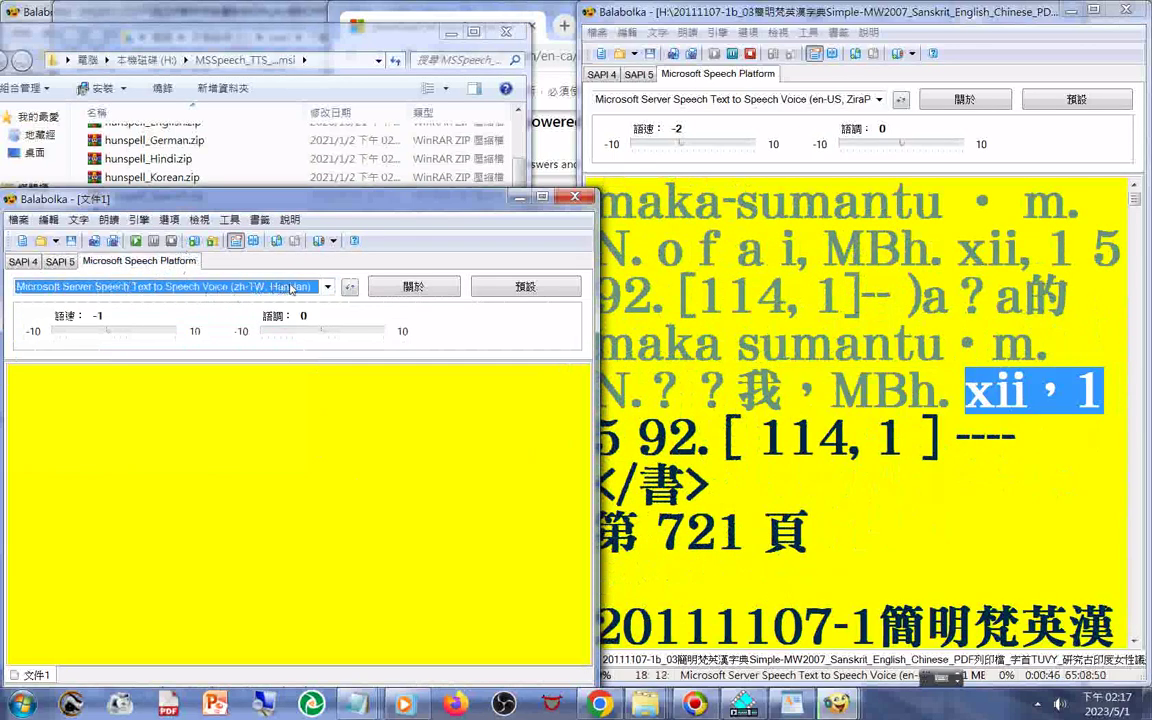
{"action": "left_click", "coordinate": [291, 288]}
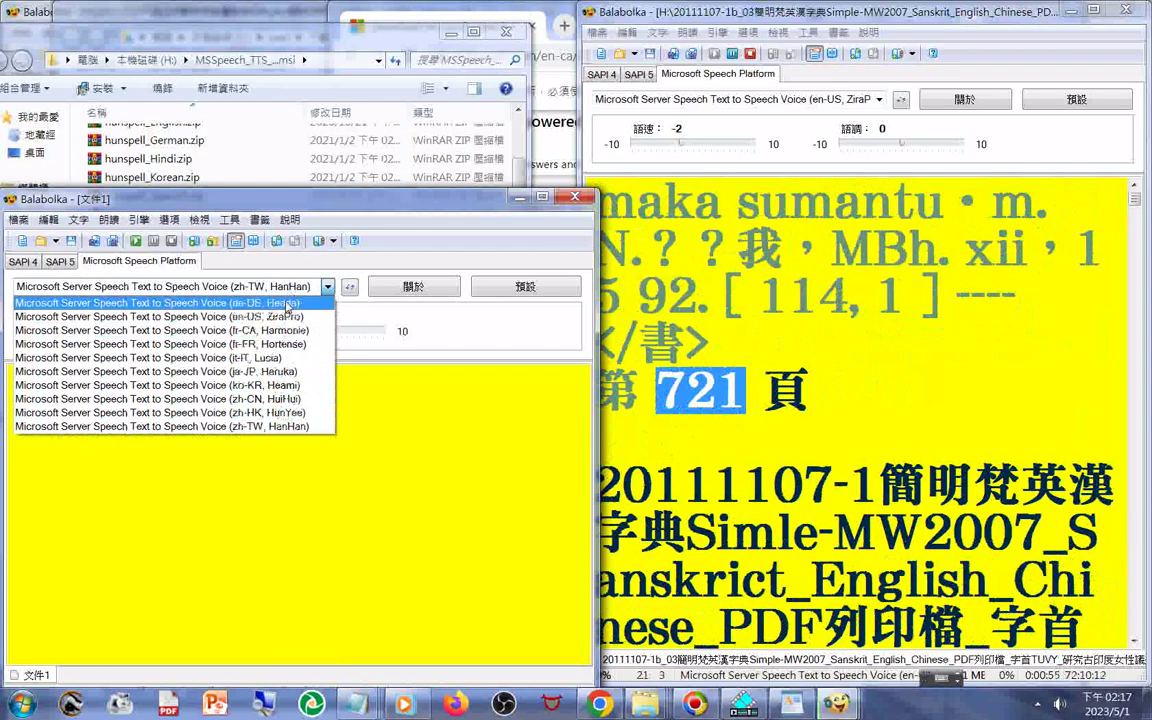
{"action": "left_click", "coordinate": [441, 475]}
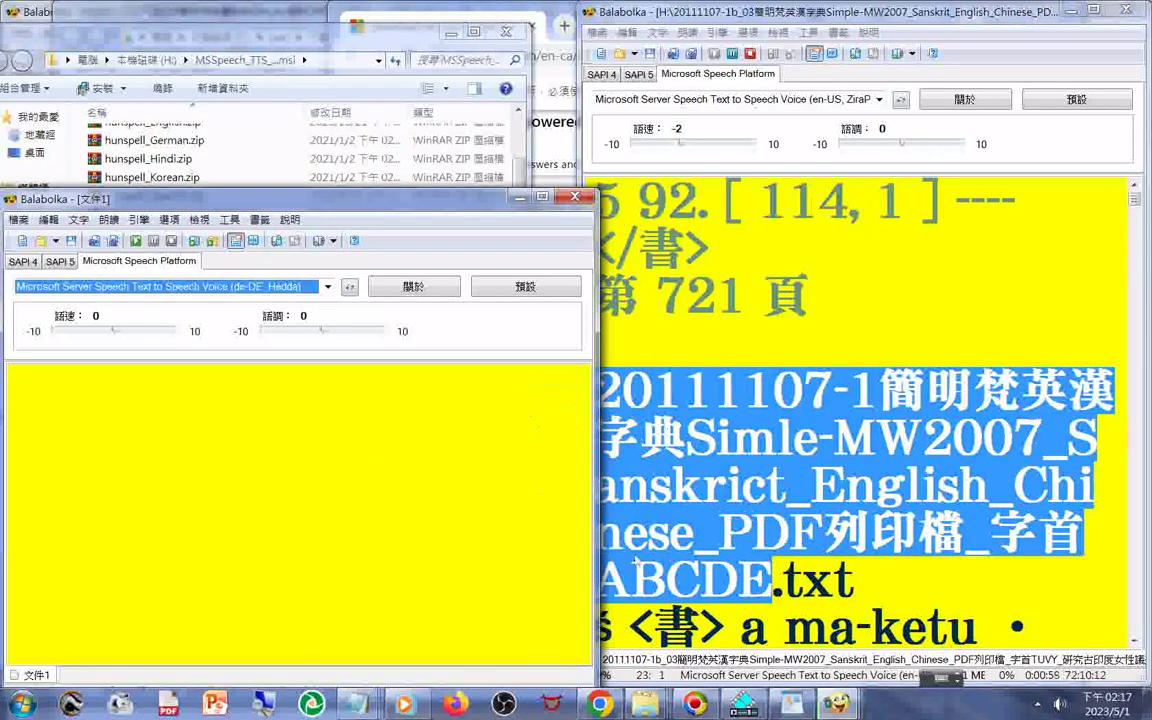
{"action": "left_click", "coordinate": [756, 487]}
{"action": "left_click", "coordinate": [781, 444]}
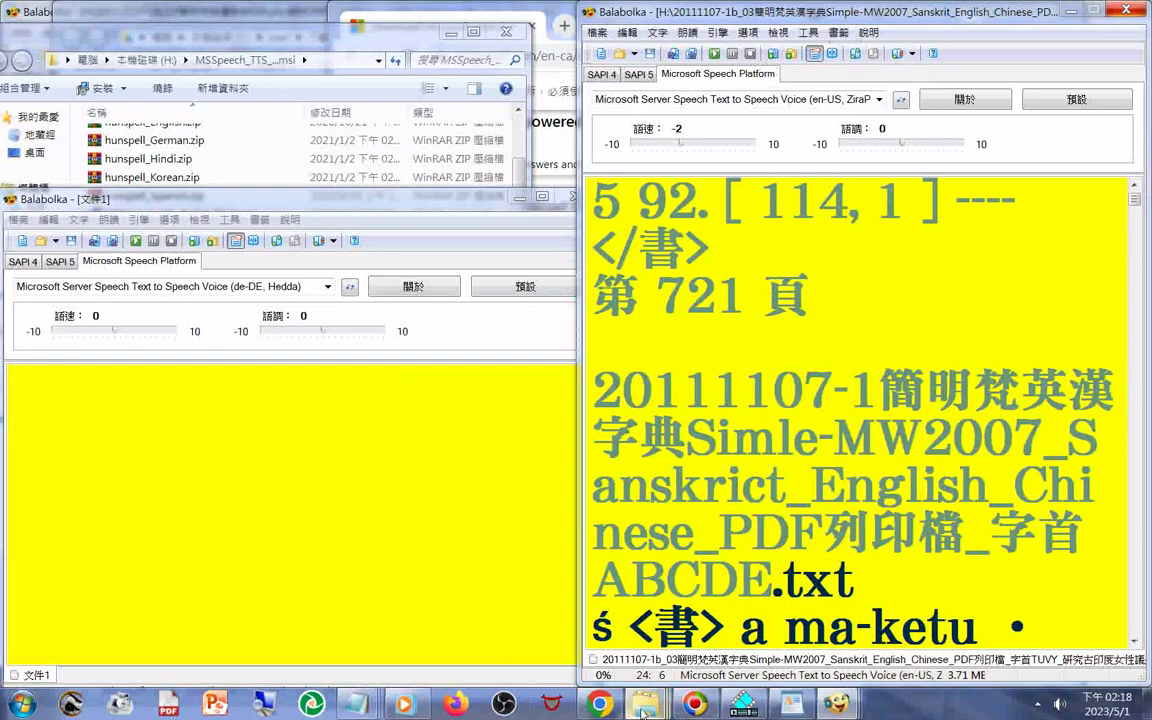
Find the text file Simple Sanskrit ......txt among last week's files on drive H and open it
{"action": "mouse_move", "coordinate": [645, 704]}
{"action": "left_click", "coordinate": [368, 610]}
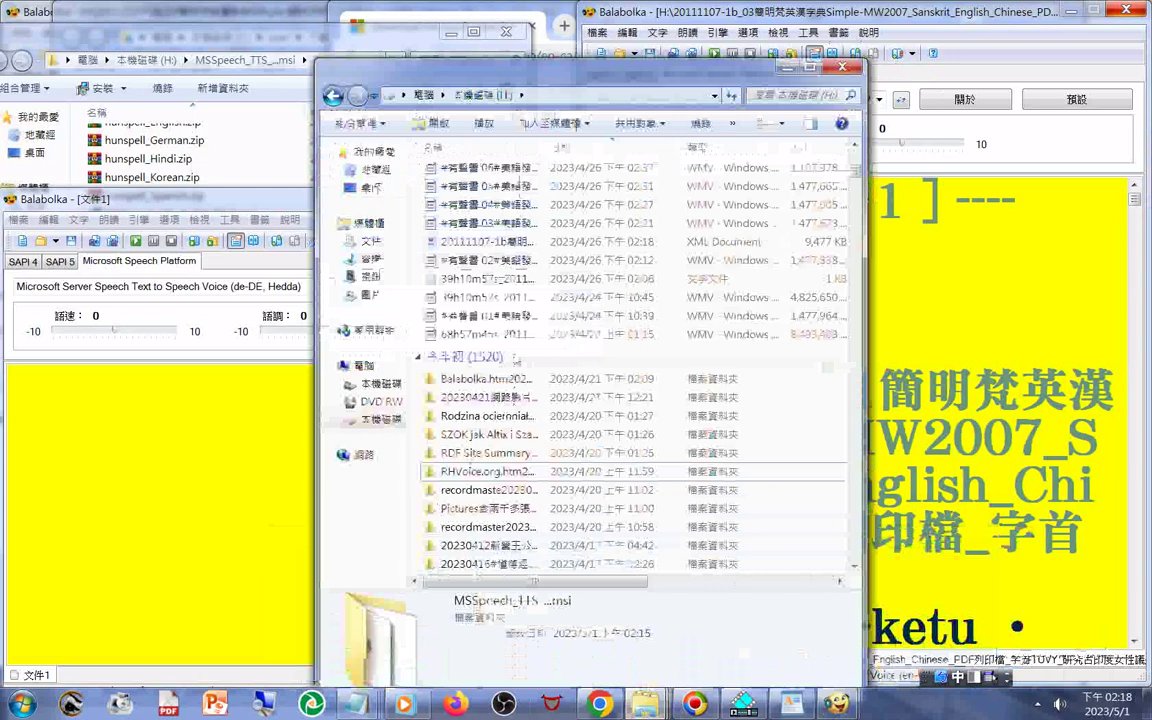
{"action": "scroll", "coordinate": [507, 462], "scroll_direction": "down", "scroll_amount": 10}
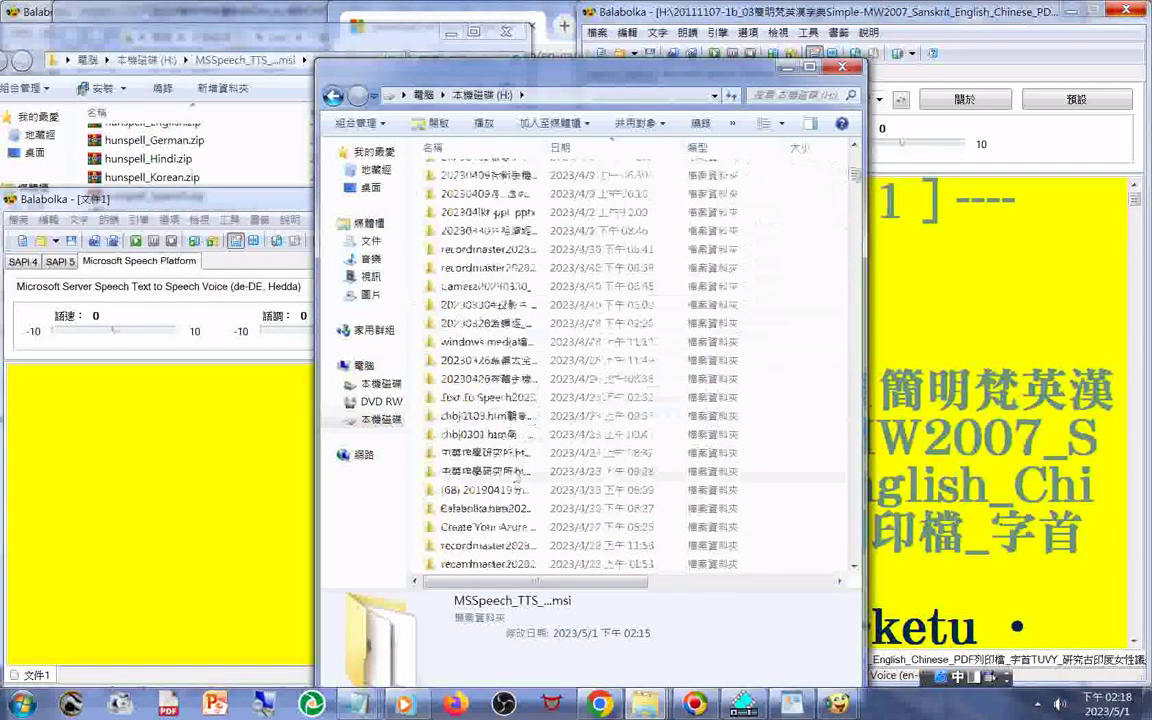
{"action": "scroll", "coordinate": [507, 462], "scroll_direction": "down", "scroll_amount": 15}
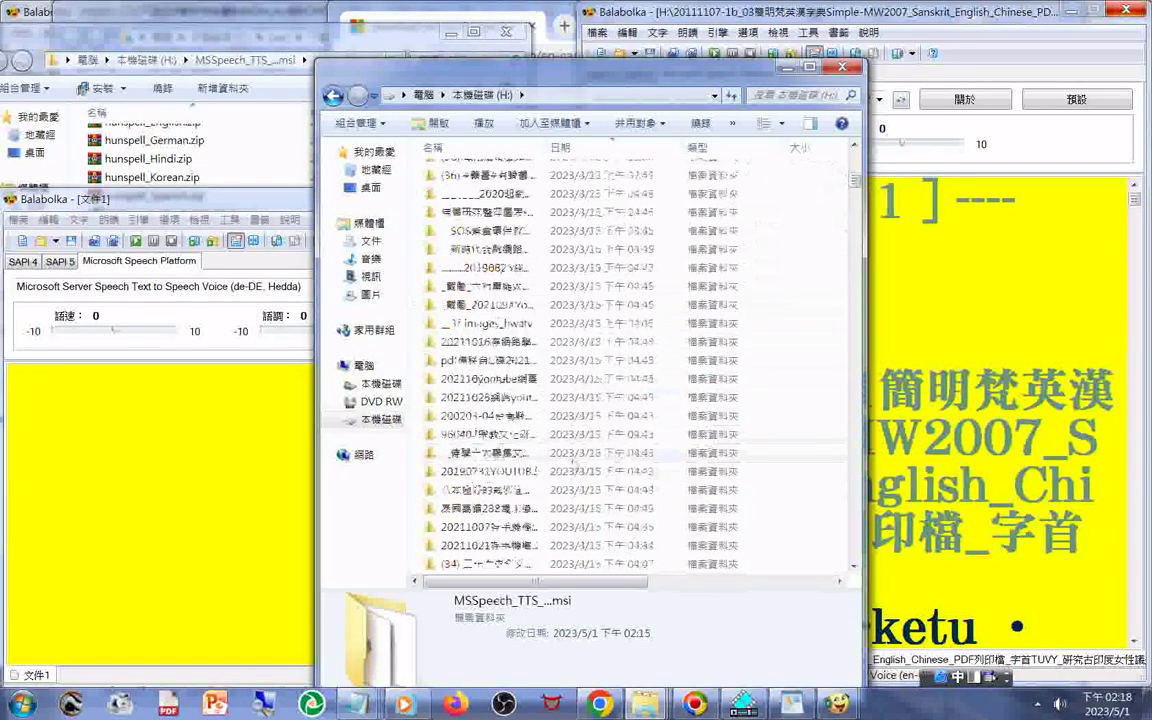
{"action": "scroll", "coordinate": [768, 168], "scroll_direction": "up", "scroll_amount": 20}
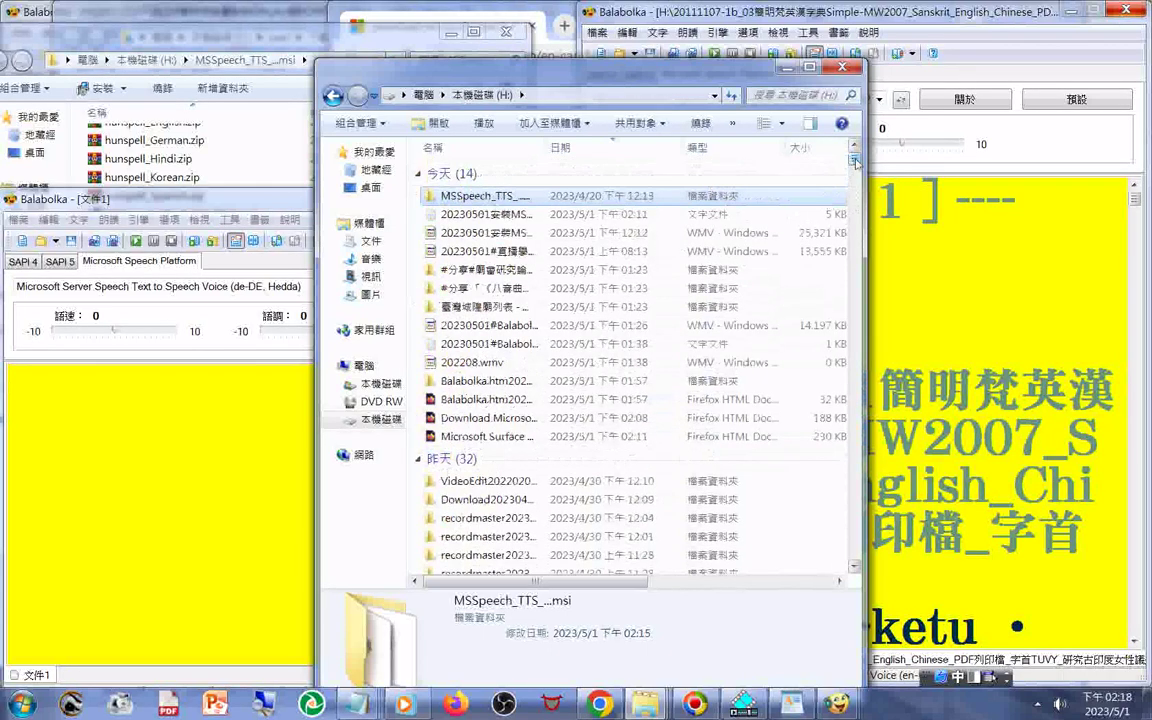
{"action": "mouse_move", "coordinate": [856, 163]}
{"action": "left_mouse_down"}
{"action": "mouse_move", "coordinate": [856, 229]}
{"action": "mouse_move", "coordinate": [851, 172]}
{"action": "left_mouse_up"}
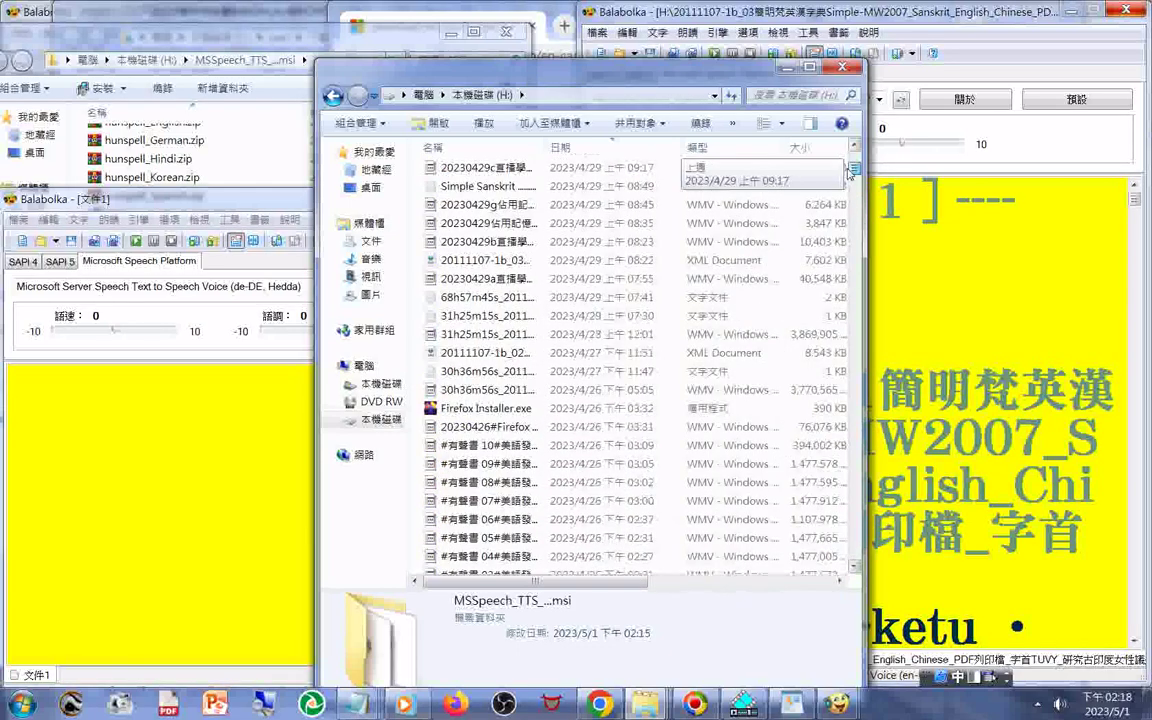
{"action": "left_click_drag", "start_coordinate": [851, 172], "coordinate": [850, 170]}
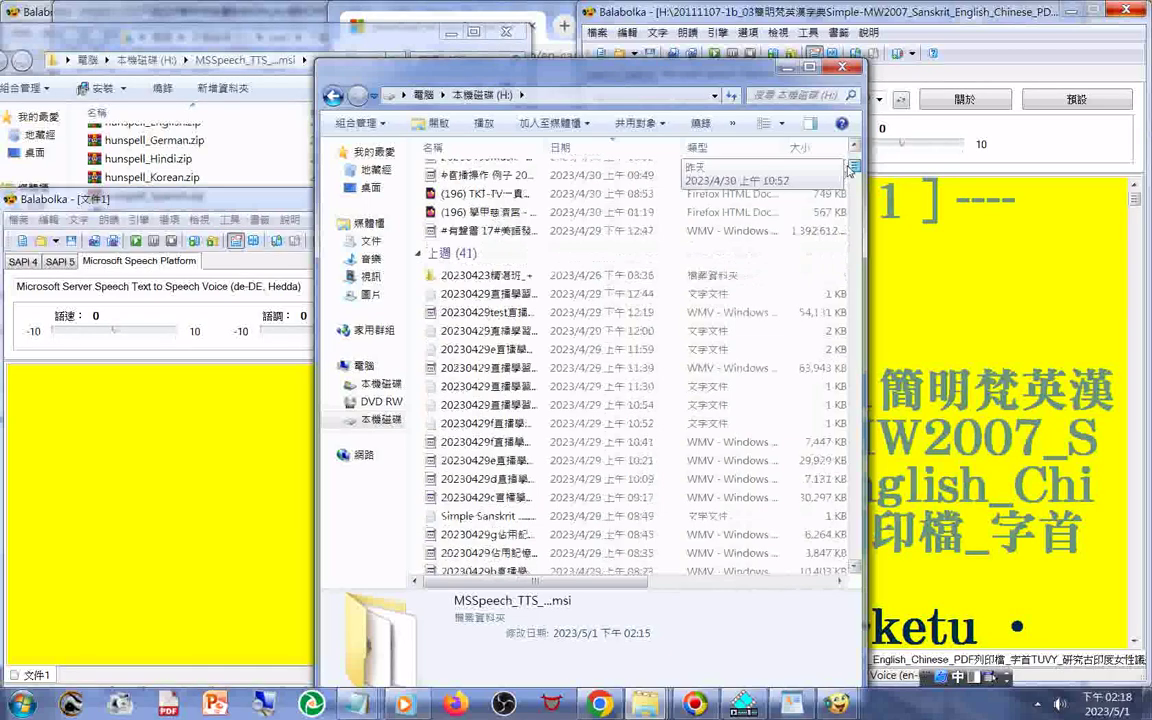
{"action": "left_click_drag", "start_coordinate": [849, 170], "coordinate": [849, 162]}
{"action": "scroll", "coordinate": [557, 478], "scroll_direction": "down", "scroll_amount": 3}
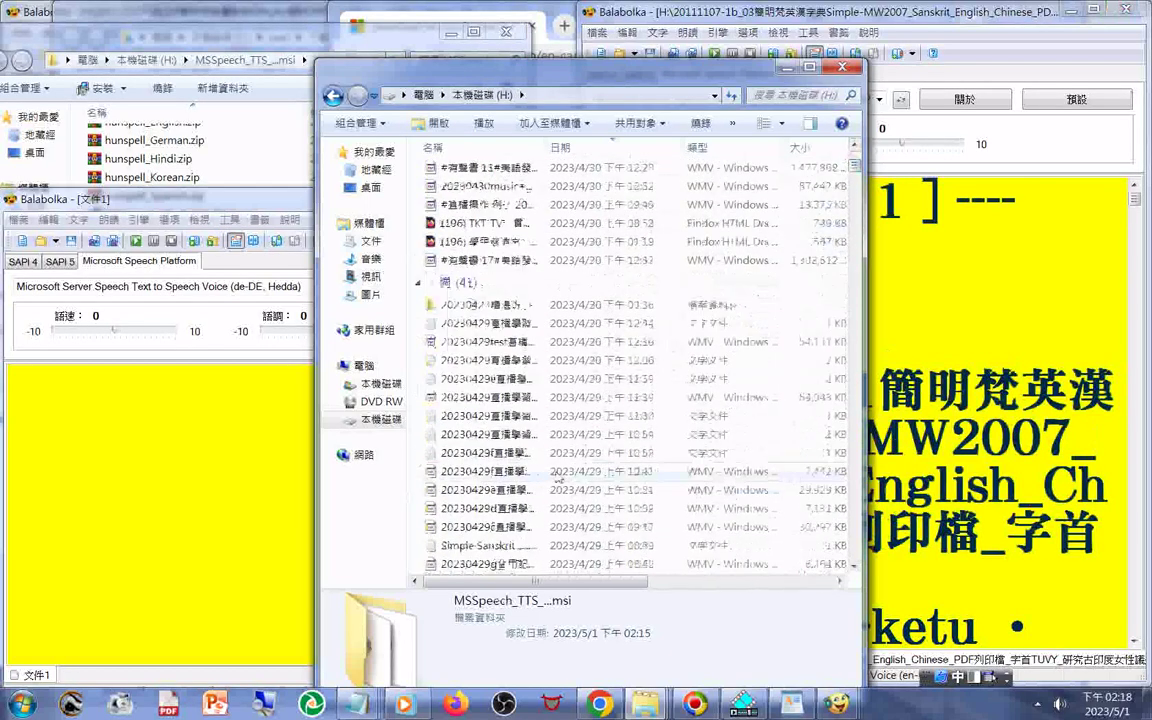
{"action": "double_click", "coordinate": [498, 545]}
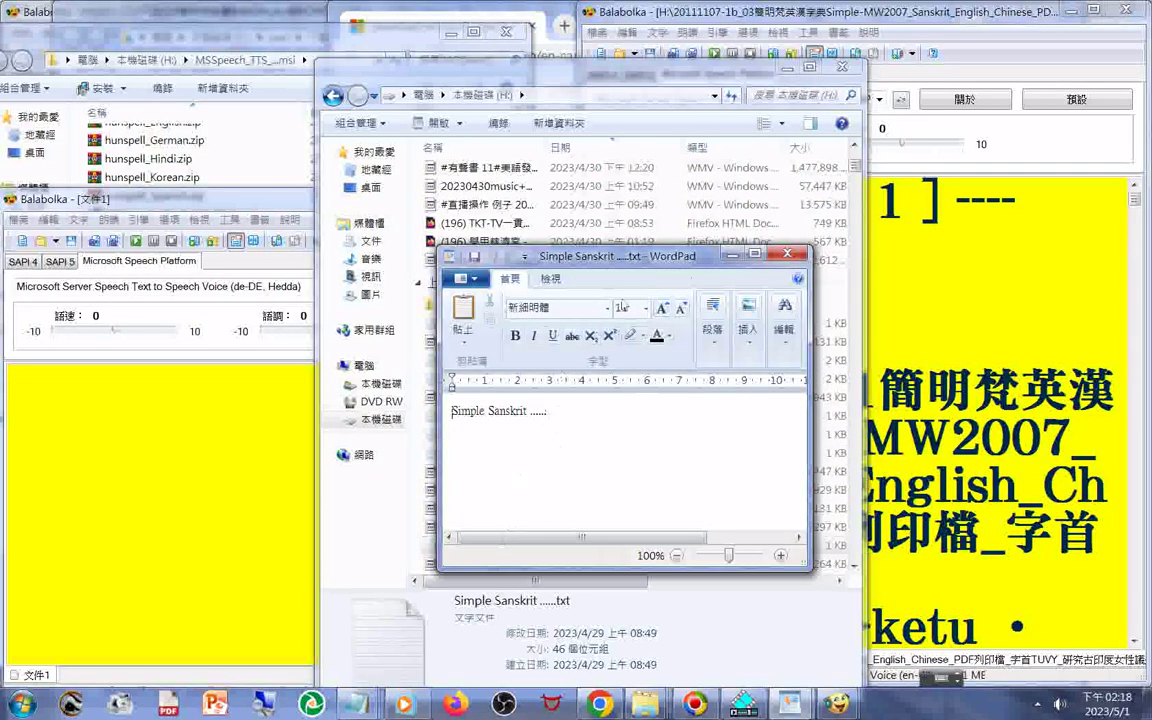
Open a blank Notepad document and set its font size to 26
{"action": "left_click", "coordinate": [22, 703]}
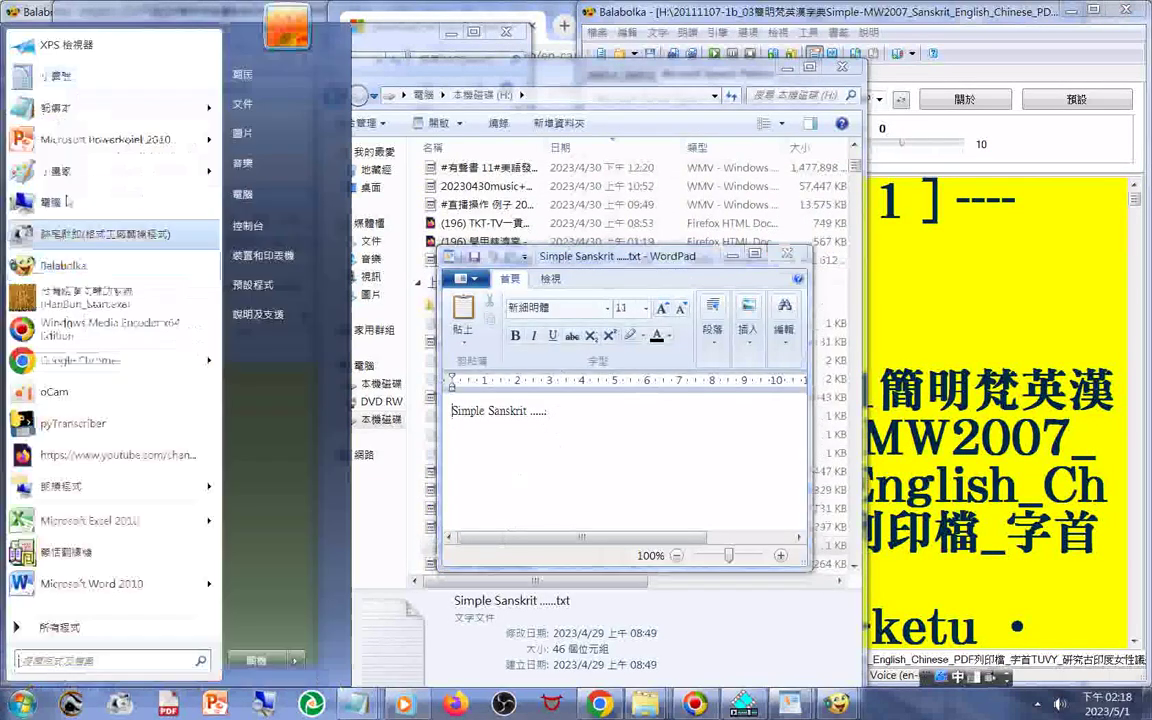
{"action": "left_click", "coordinate": [92, 108]}
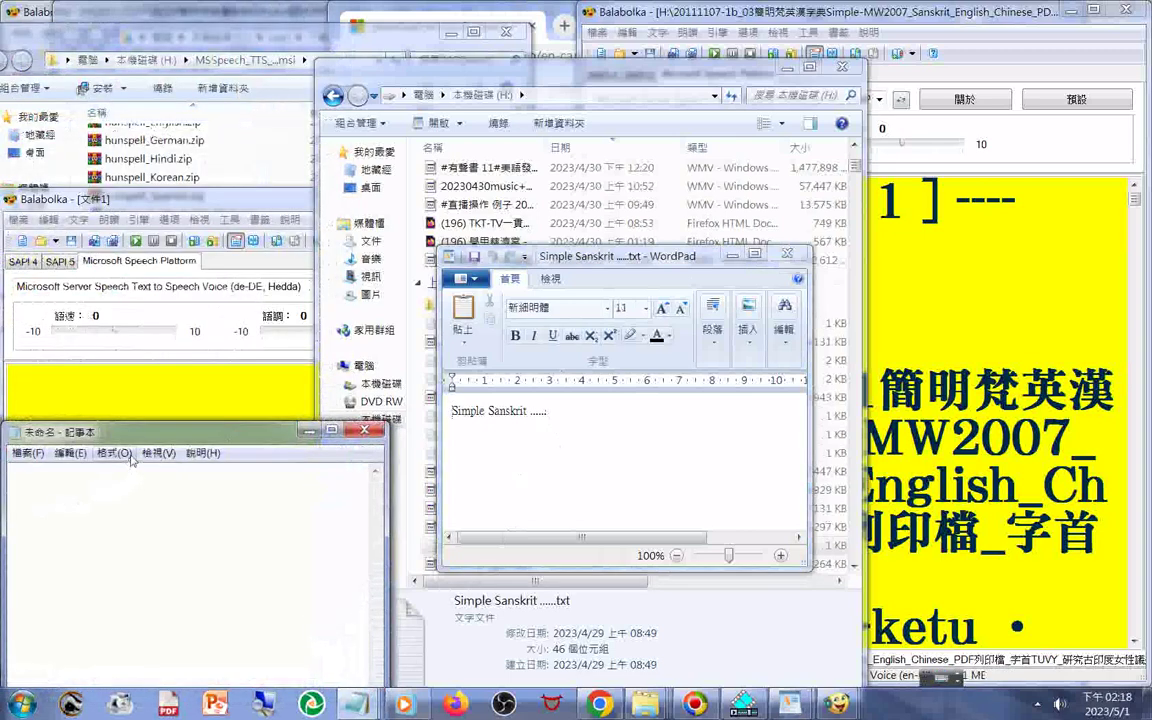
{"action": "left_click", "coordinate": [124, 454]}
{"action": "left_click", "coordinate": [128, 490]}
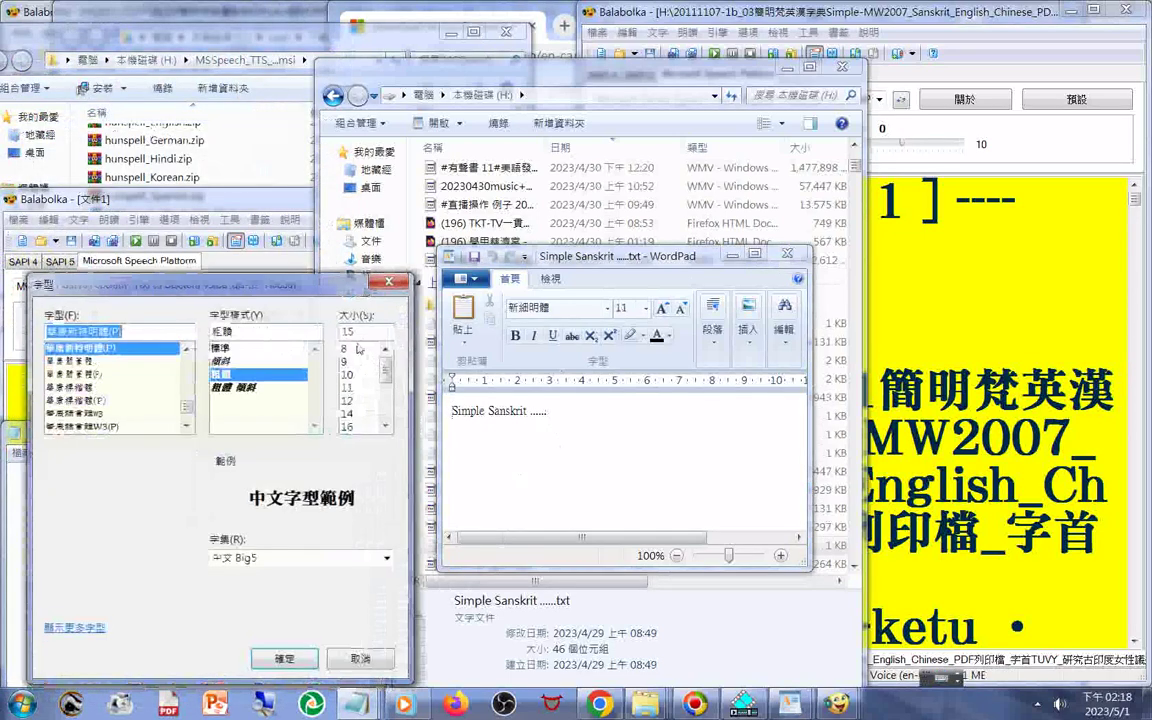
{"action": "left_click", "coordinate": [362, 331]}
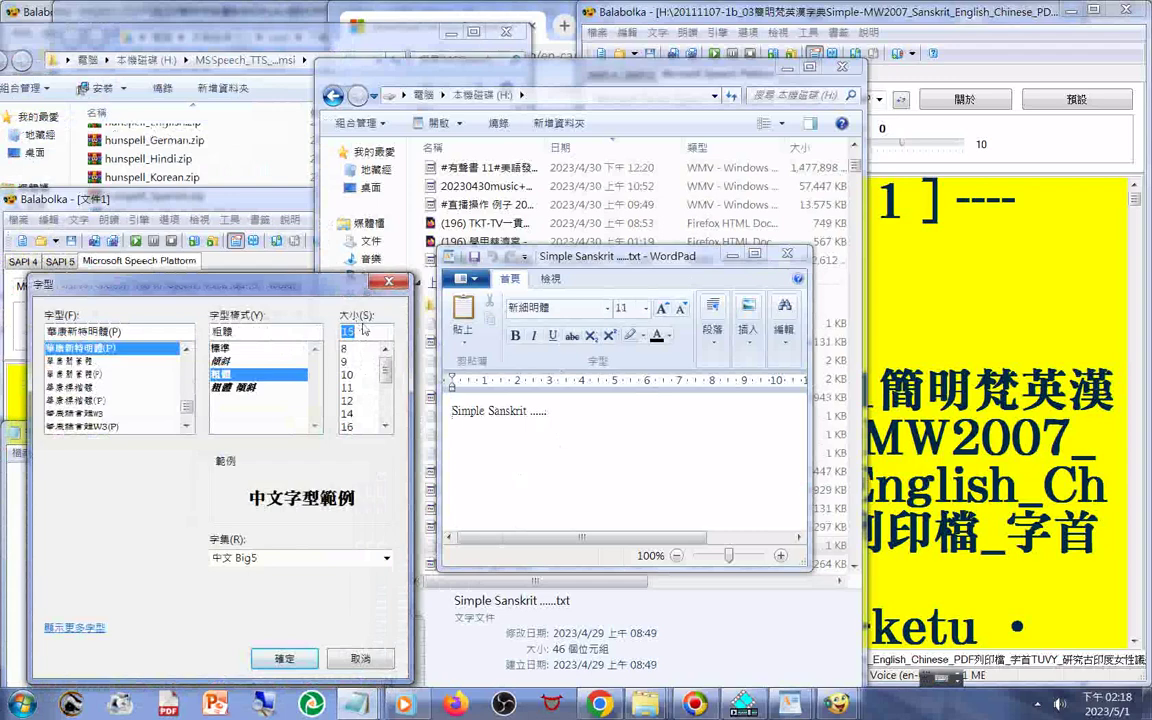
{"action": "key", "text": "Return"}
Enlarge the blank Notepad document's font size to 36
{"action": "left_click", "coordinate": [113, 453]}
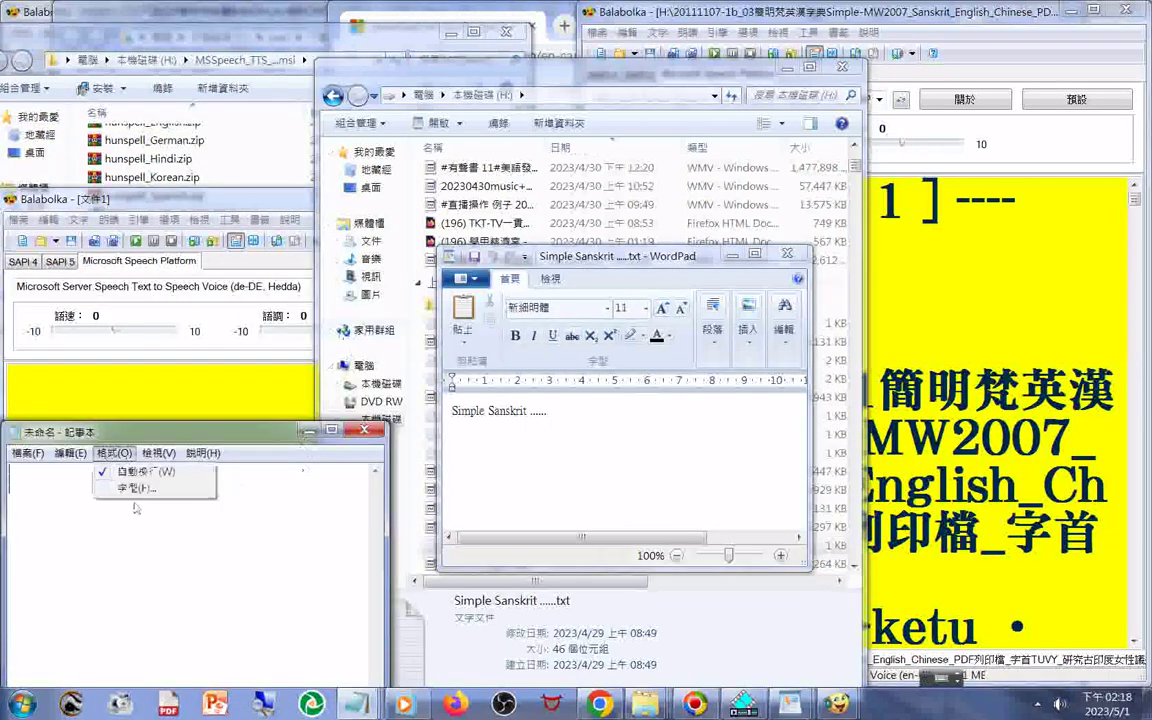
{"action": "left_click", "coordinate": [135, 490]}
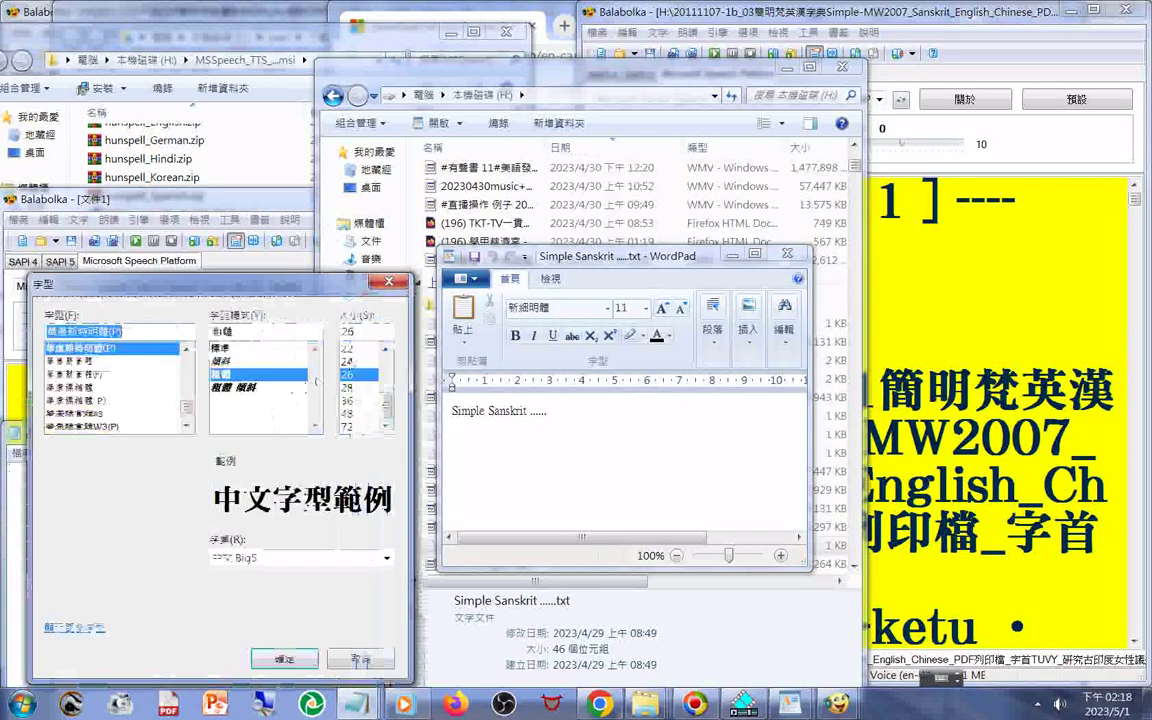
{"action": "left_click", "coordinate": [368, 324]}
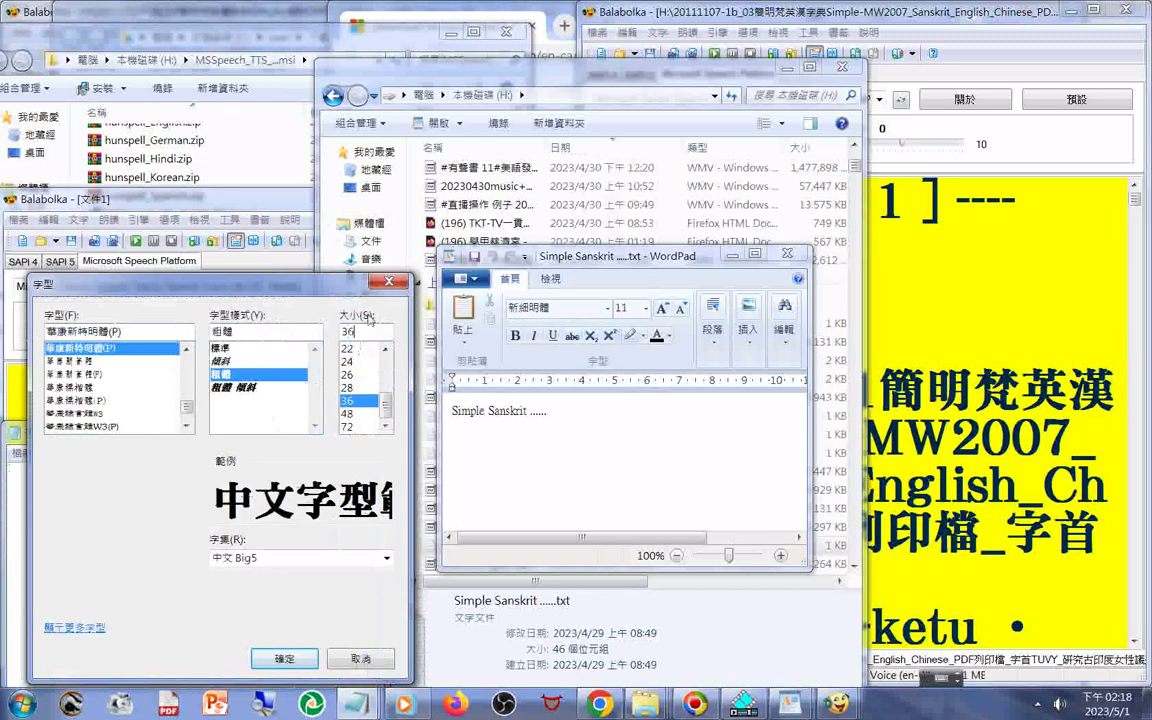
{"action": "key", "text": "Return"}
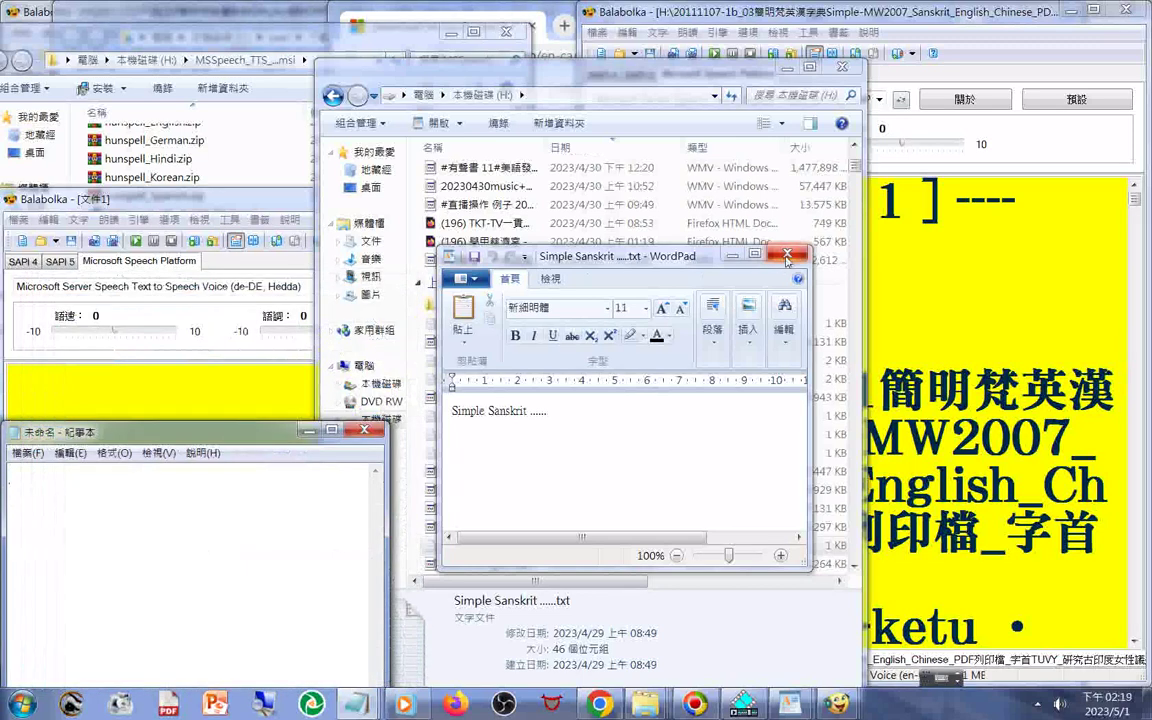
Reposition the Simple Sanskrit ......txt note and look through the Microsoft Speech Platform voices offered in the 文件1 window
{"action": "left_click", "coordinate": [620, 289]}
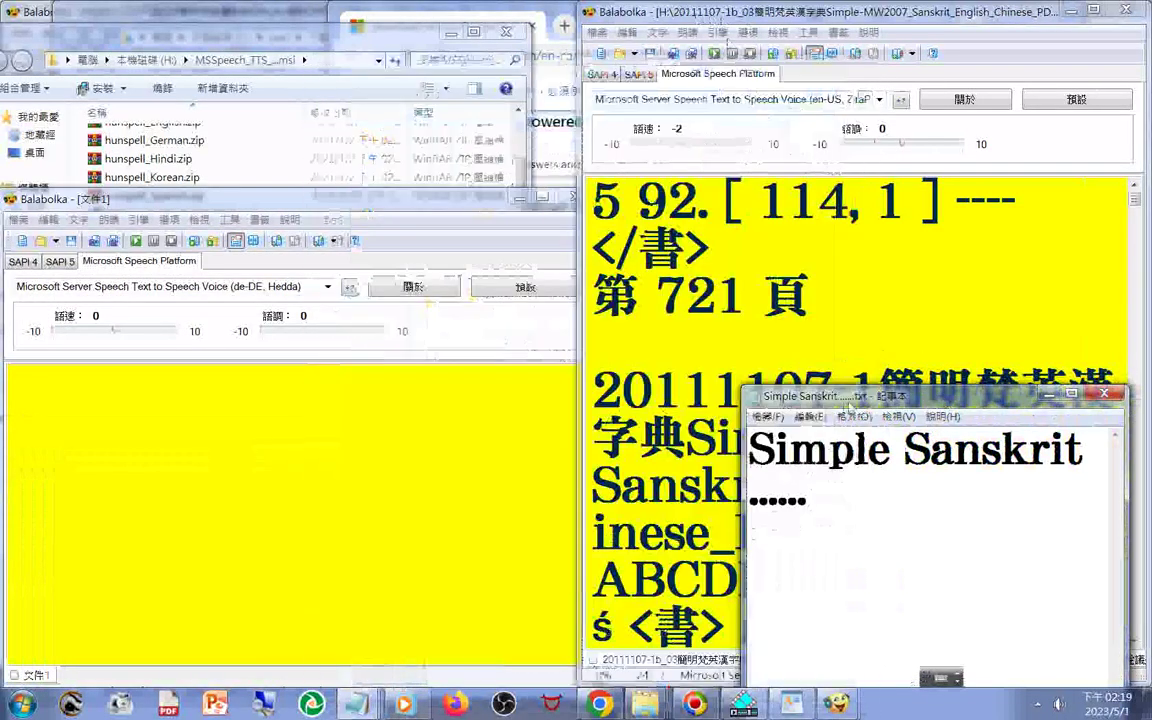
{"action": "left_click_drag", "start_coordinate": [848, 403], "coordinate": [698, 400]}
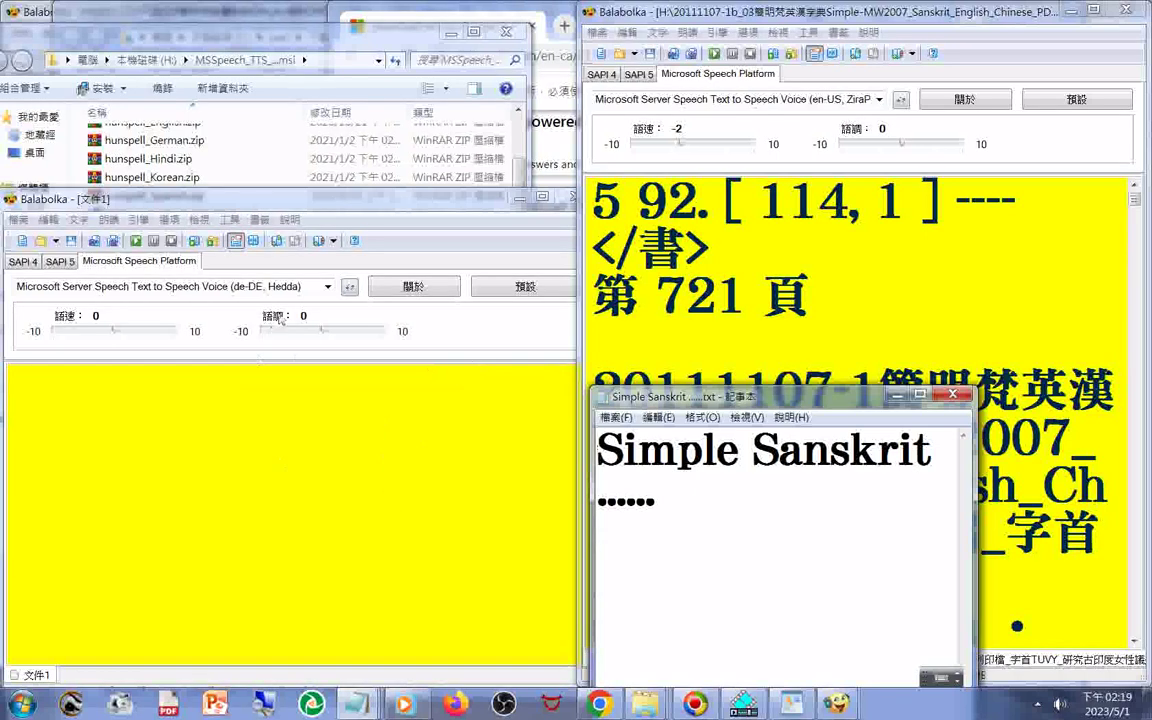
{"action": "left_click", "coordinate": [310, 286]}
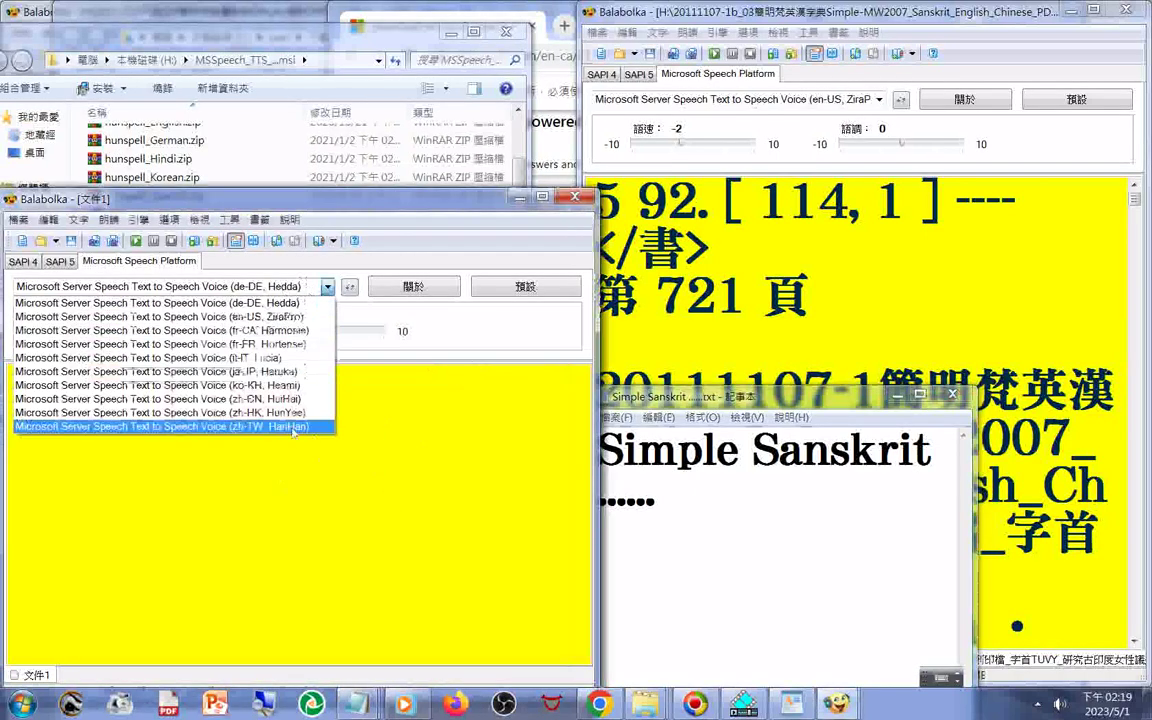
{"action": "left_click", "coordinate": [398, 468]}
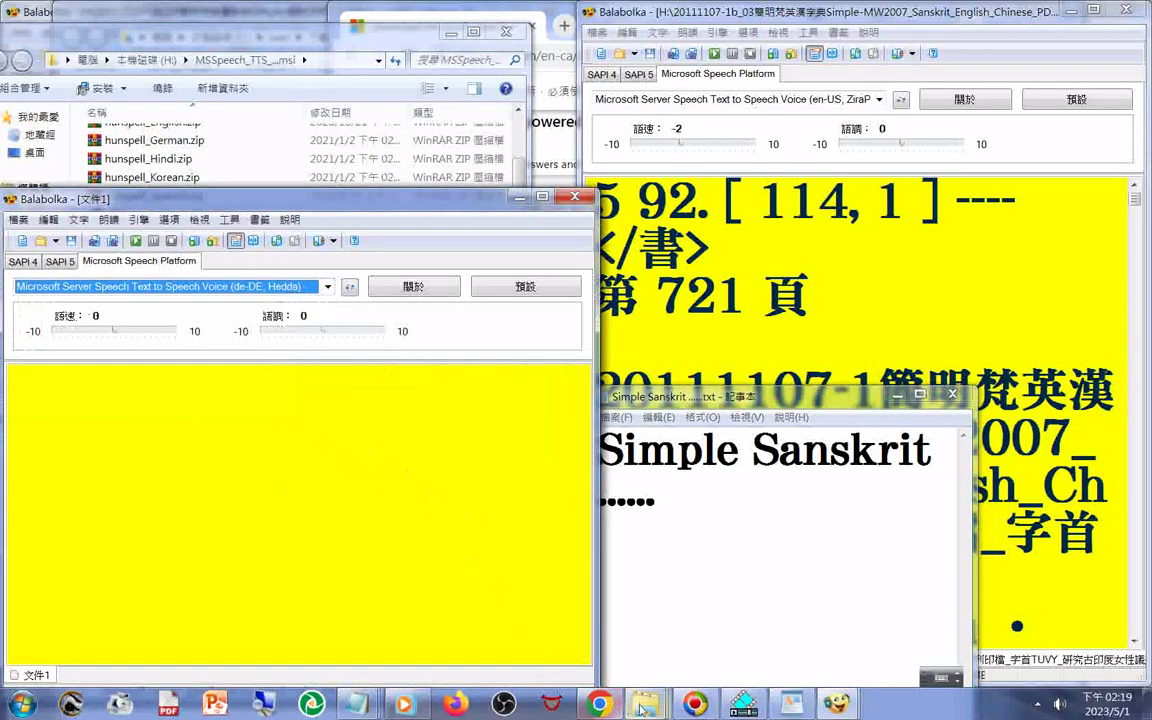
Copy the file name of MSSpeech_SR_zh-TW_TELE.msi from the MSSpeech_TTS_...msi folder
{"action": "mouse_move", "coordinate": [644, 707]}
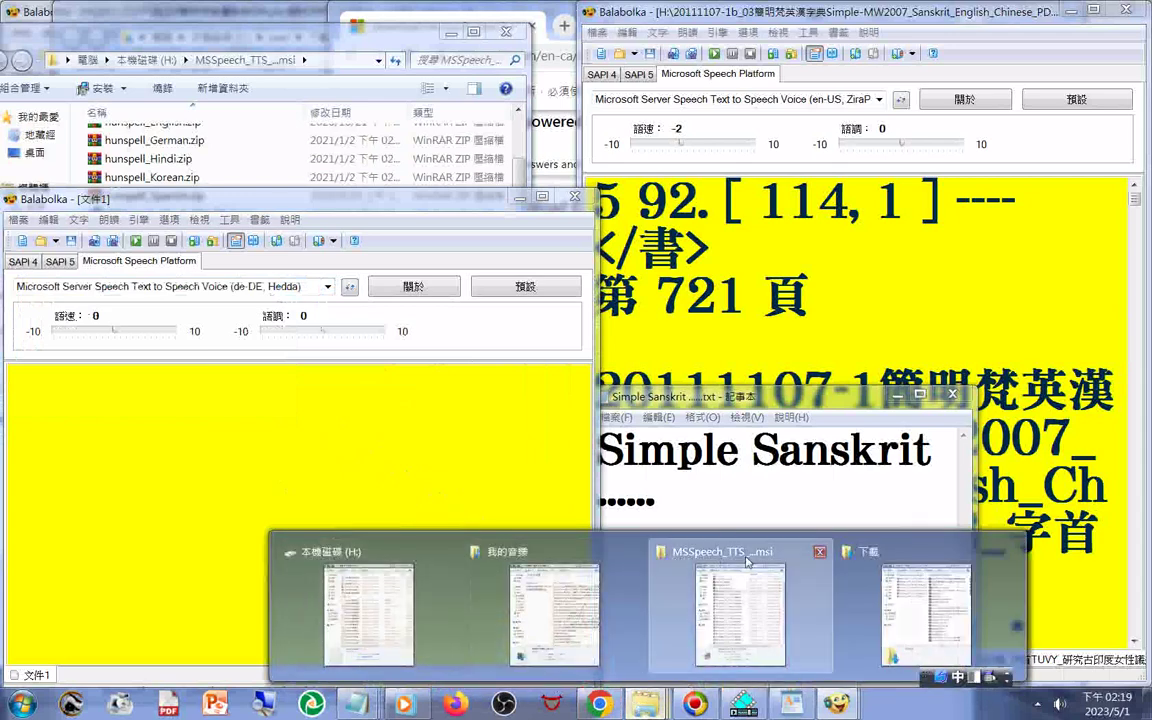
{"action": "left_click", "coordinate": [740, 615]}
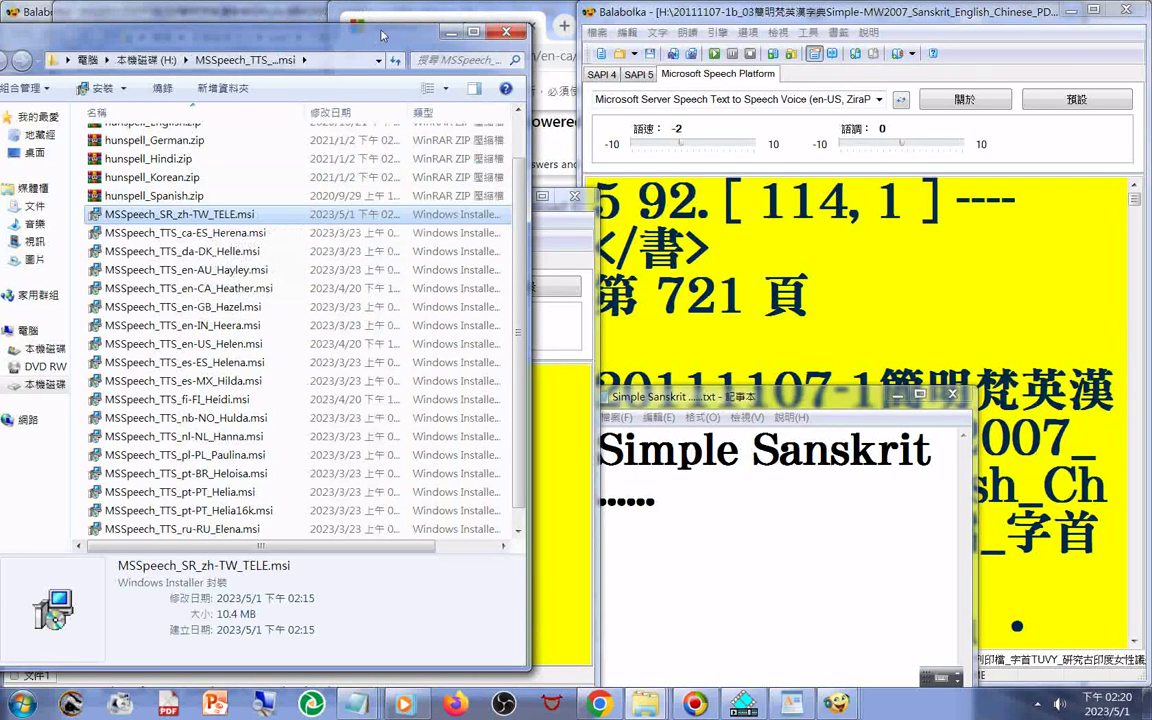
{"action": "key", "text": "F2"}
{"action": "right_click", "coordinate": [130, 214]}
{"action": "left_click", "coordinate": [224, 262]}
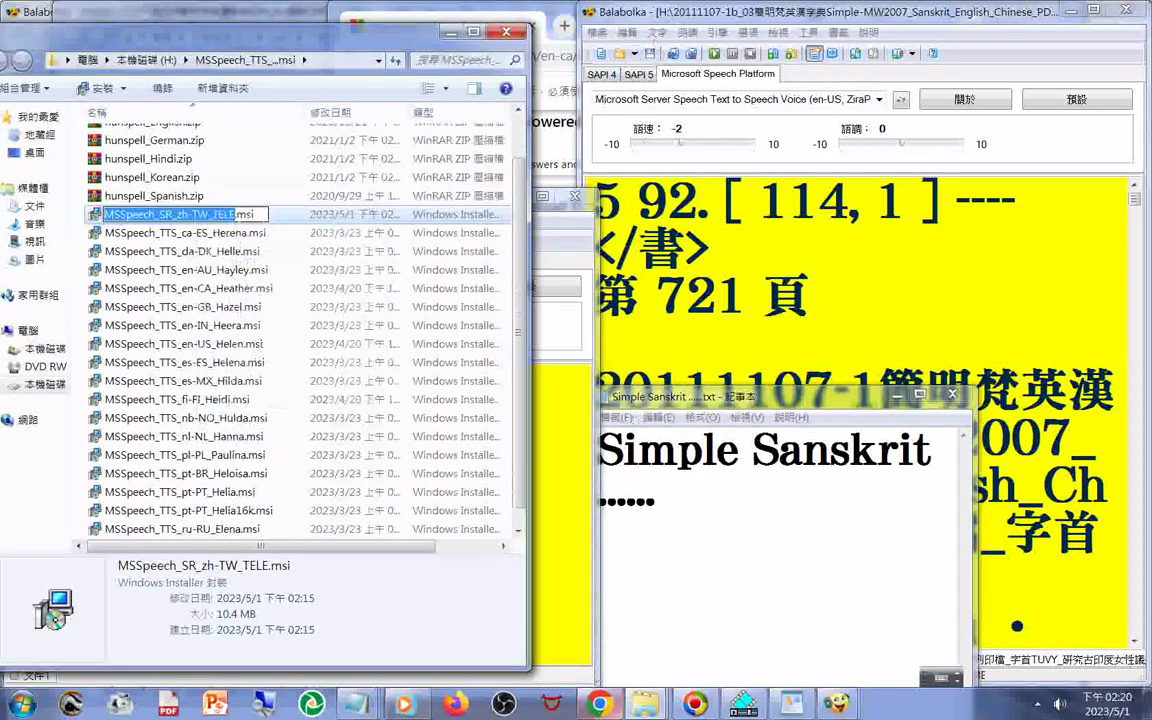
Switch to Chrome, open the Bing built-in offer from the Microsoft Download Center page, and retry launching Microsoft Edge
{"action": "left_click", "coordinate": [598, 704]}
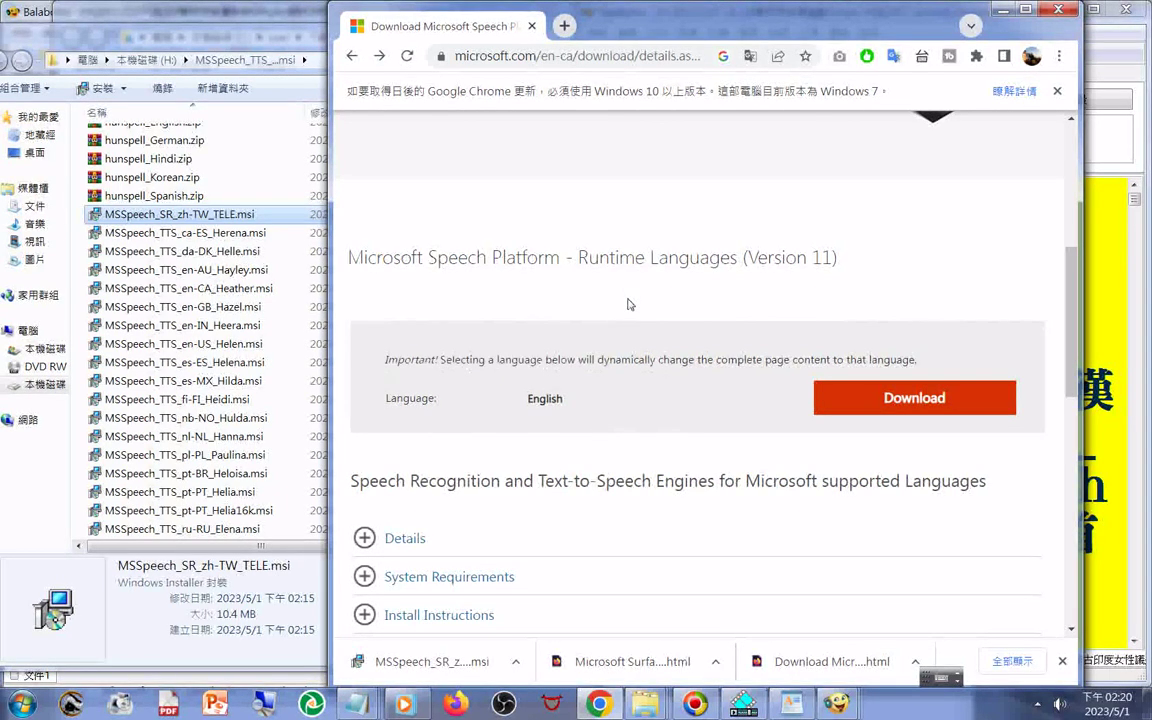
{"action": "scroll", "coordinate": [629, 304], "scroll_direction": "up", "scroll_amount": 5}
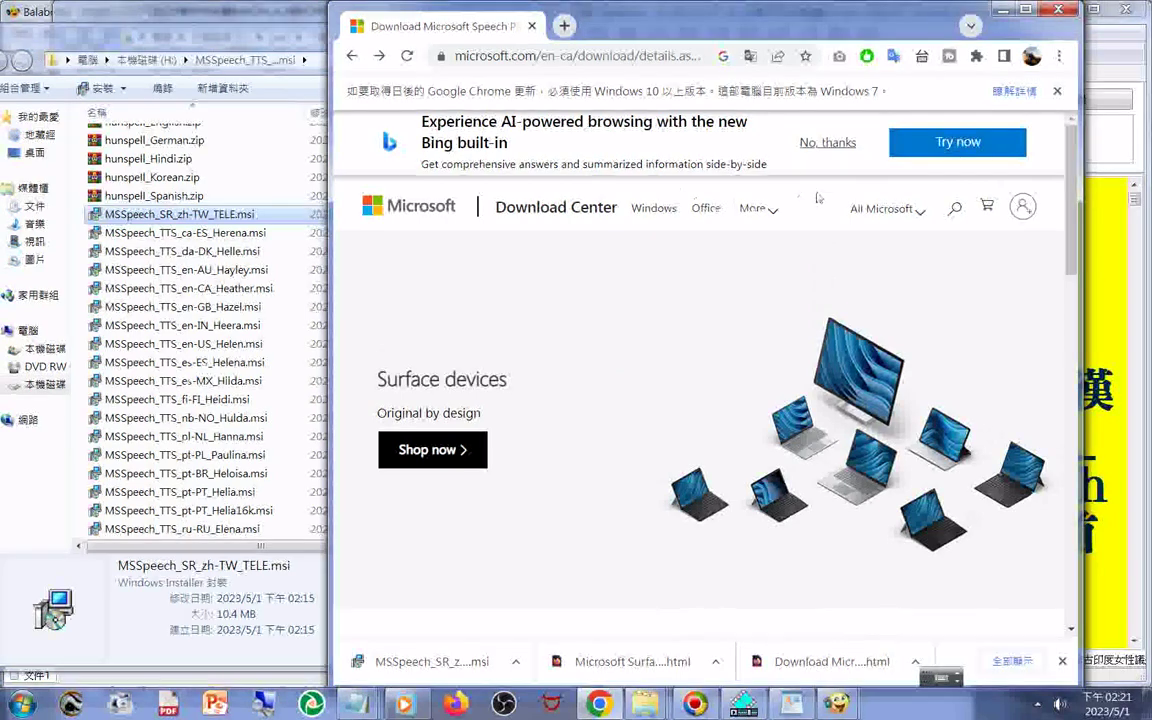
{"action": "left_click", "coordinate": [933, 145]}
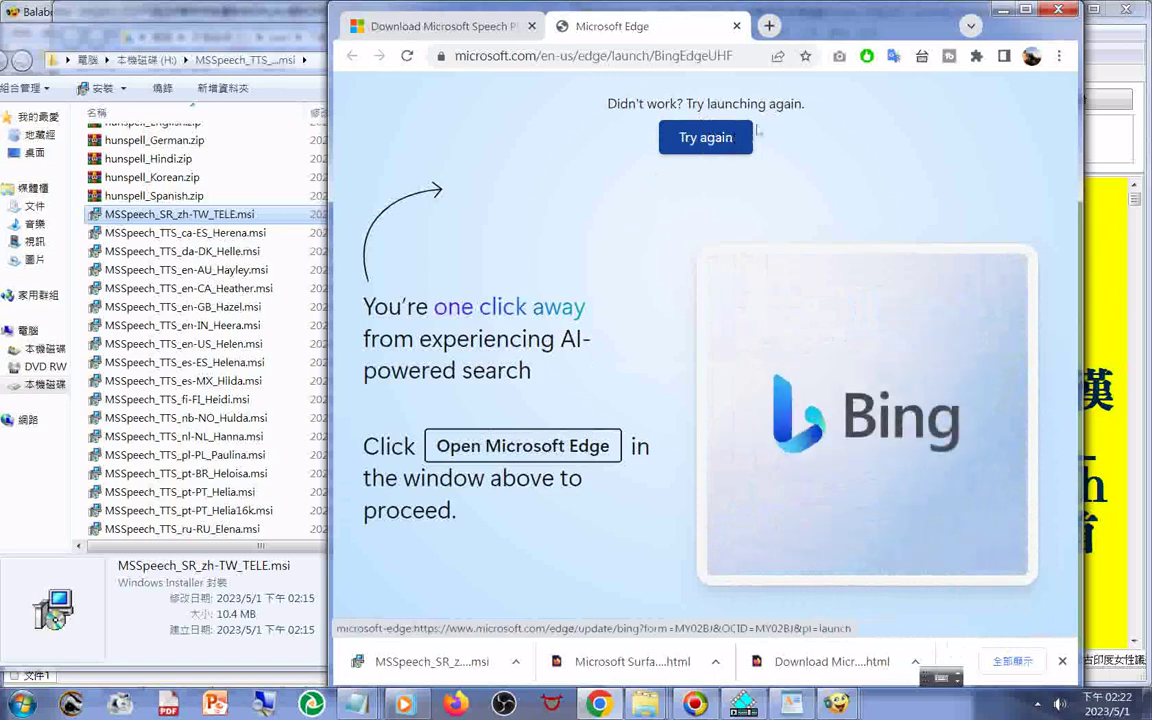
{"action": "left_click", "coordinate": [709, 145]}
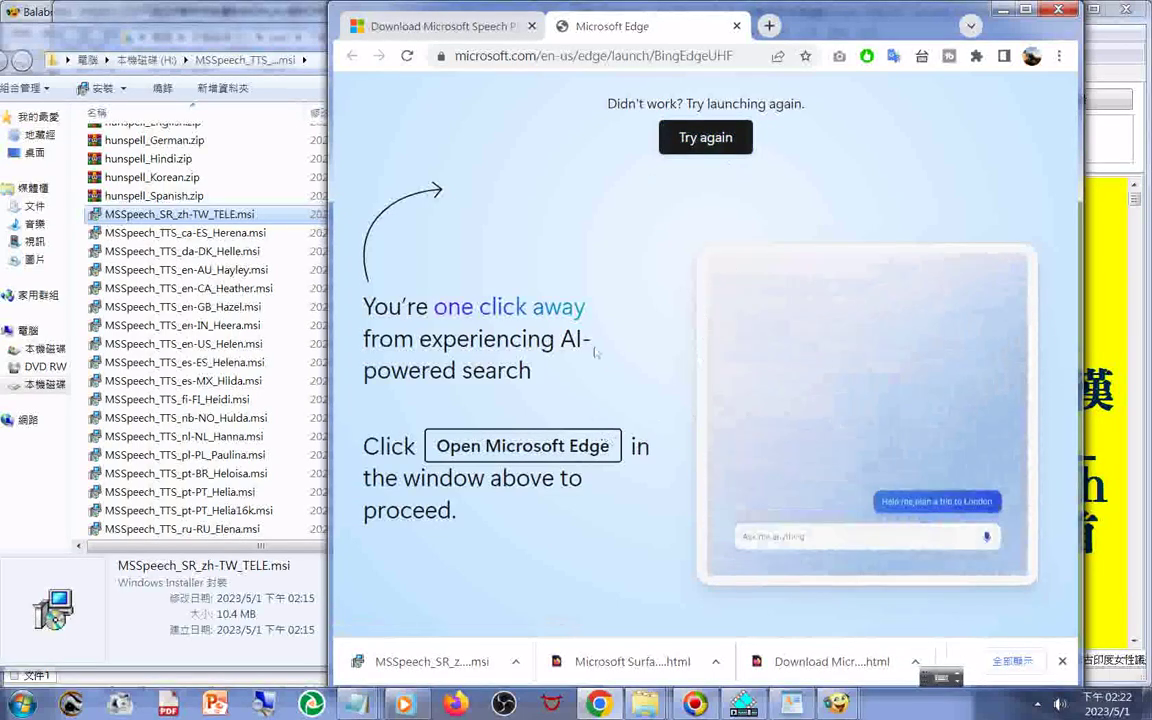
Maximize the browser and save the Microsoft Edge page to drive H as Microsoft Edge.html20230501, copying that file name
{"action": "left_click", "coordinate": [1025, 11]}
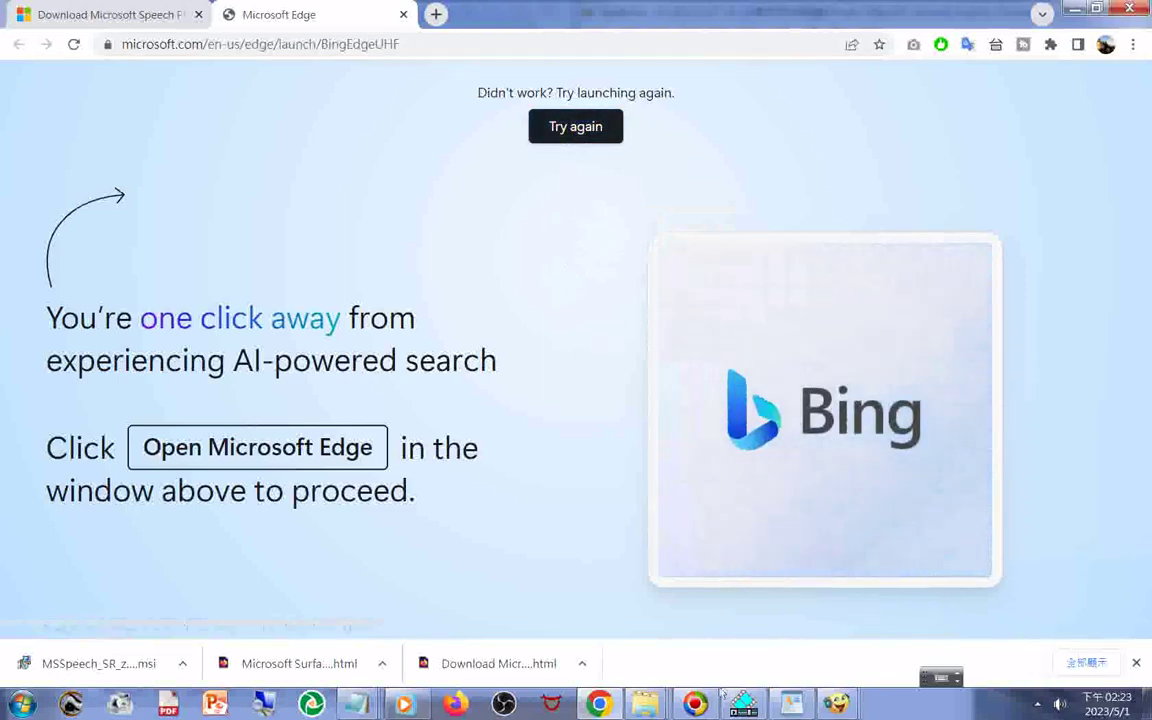
{"action": "right_click", "coordinate": [300, 142]}
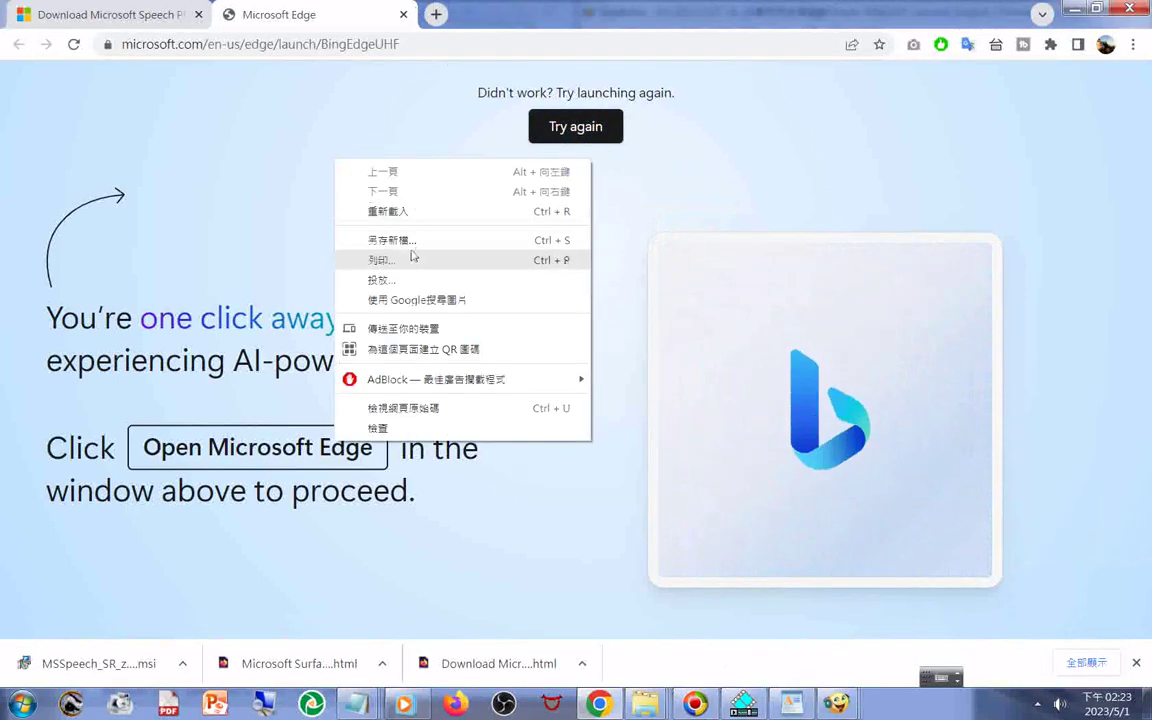
{"action": "left_click", "coordinate": [403, 234]}
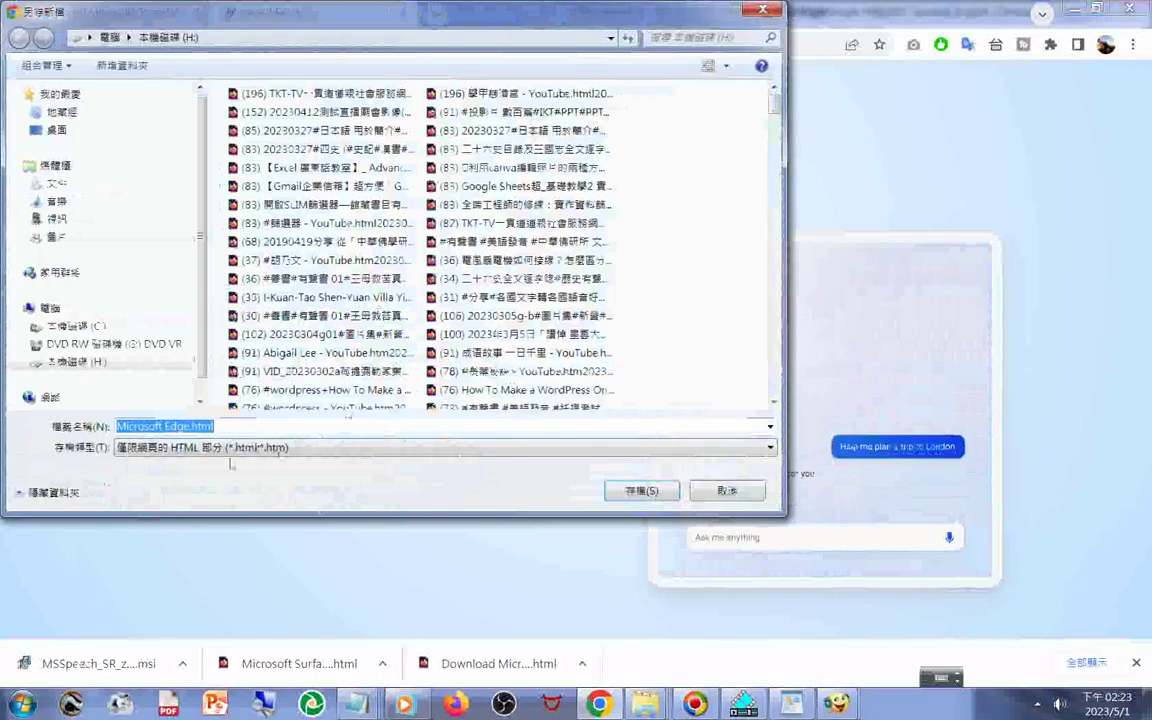
{"action": "left_click", "coordinate": [250, 426]}
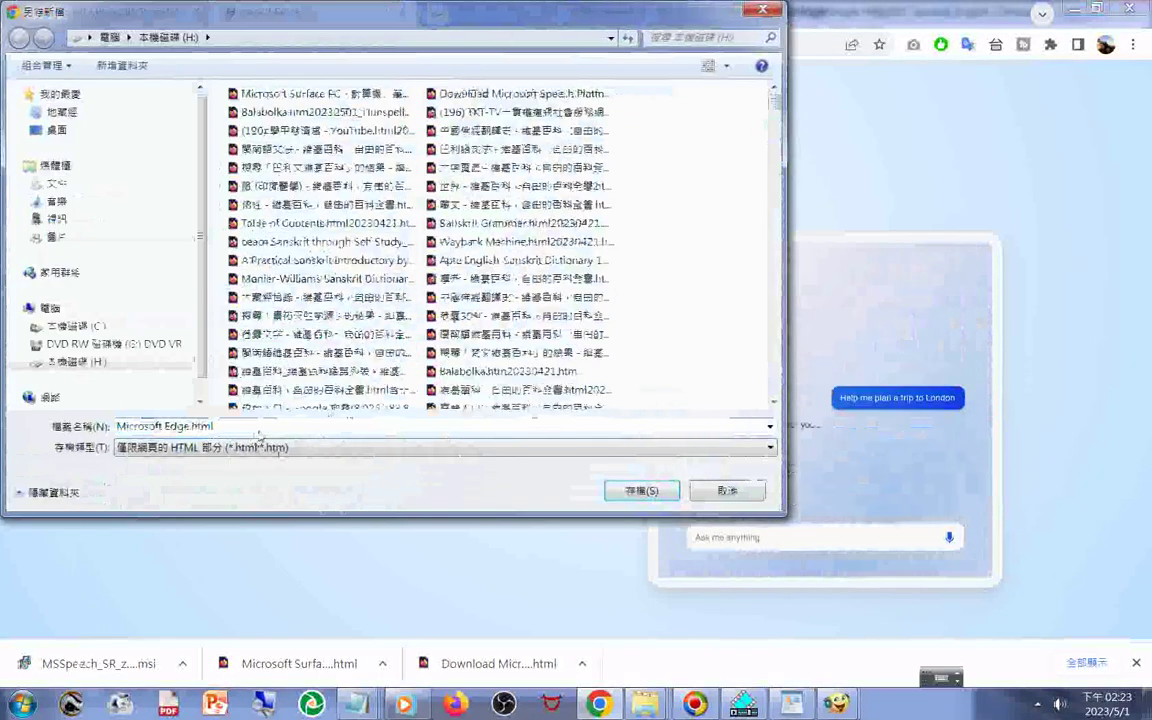
{"action": "type", "text": "20230501"}
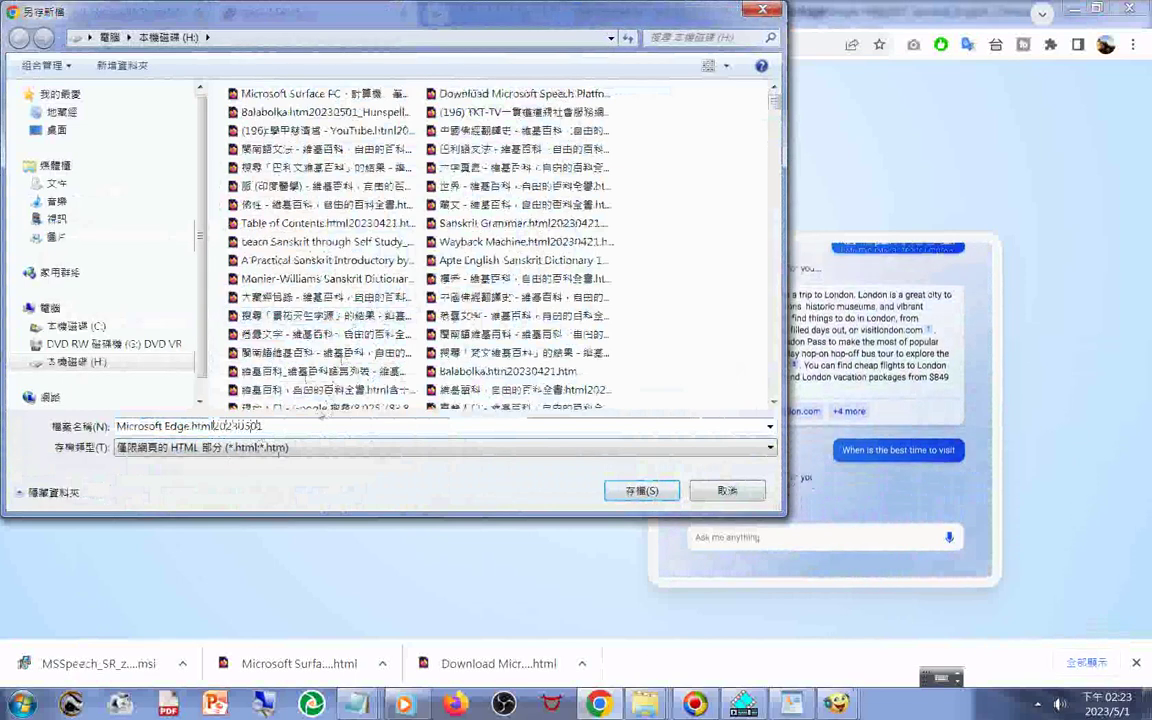
{"action": "left_click_drag", "start_coordinate": [262, 426], "coordinate": [118, 426]}
{"action": "right_click", "coordinate": [148, 428]}
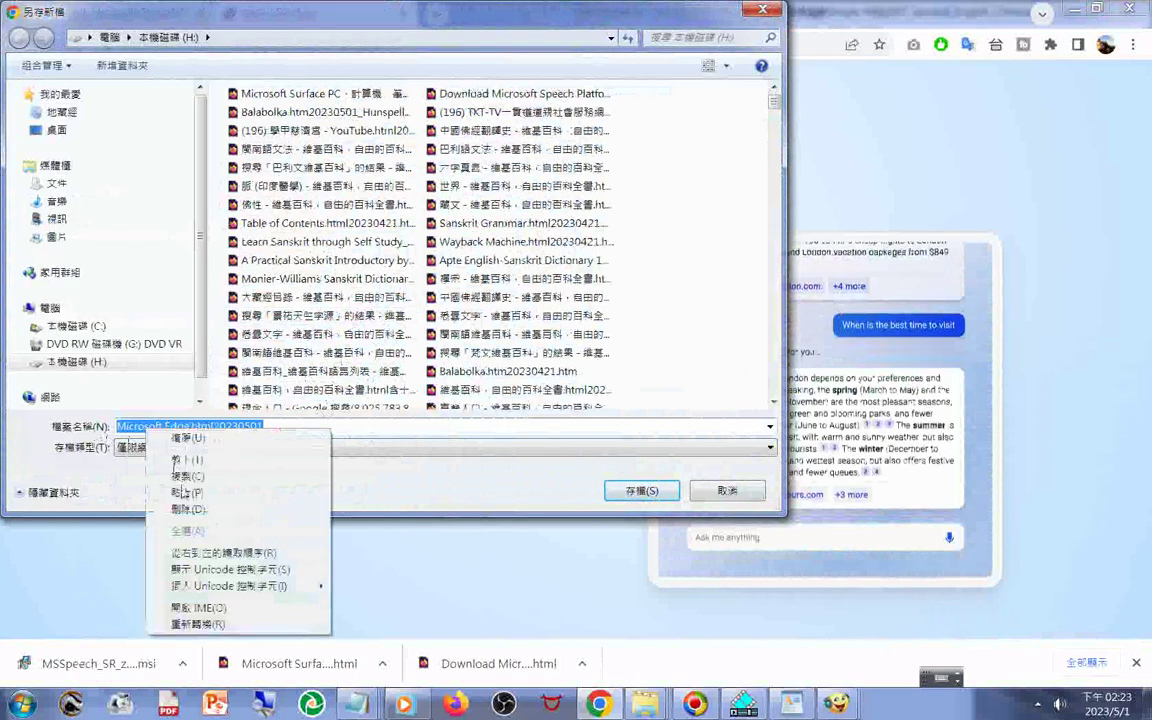
{"action": "left_click", "coordinate": [187, 476]}
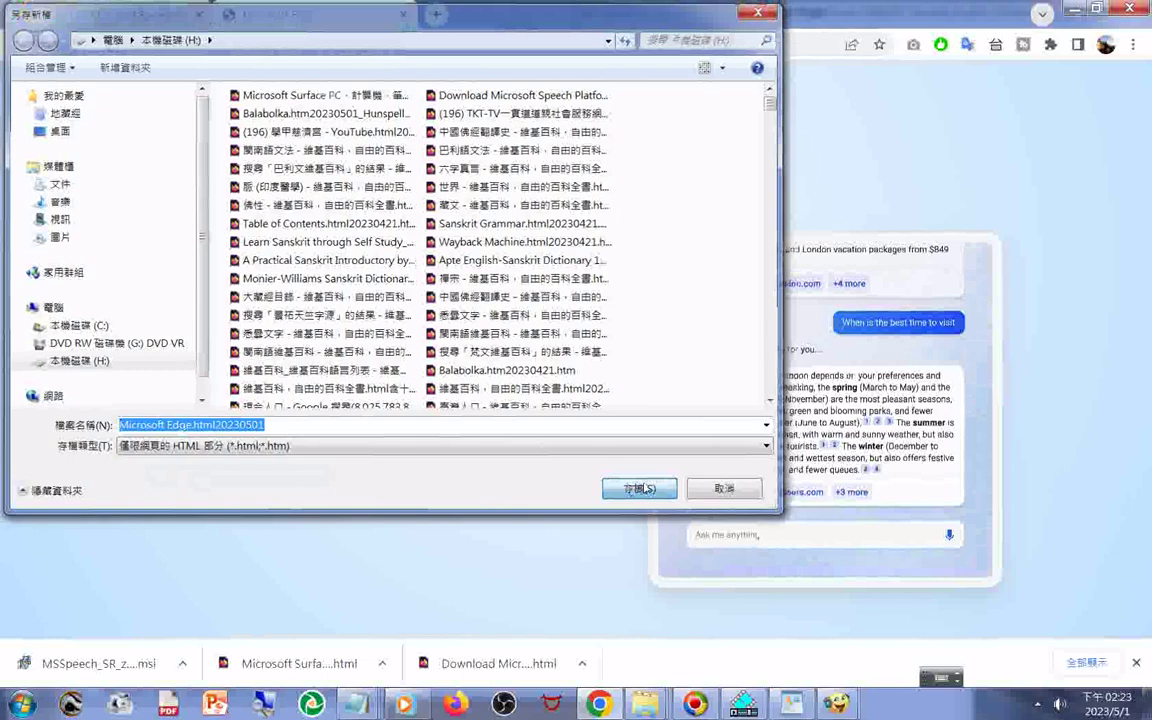
{"action": "key", "text": "Return"}
Add a dotted separator line and the copied name Microsoft Edge.html20230501 at the end of the 20230501安裝MSSpeech_TTS_...msi note
{"action": "mouse_move", "coordinate": [350, 714]}
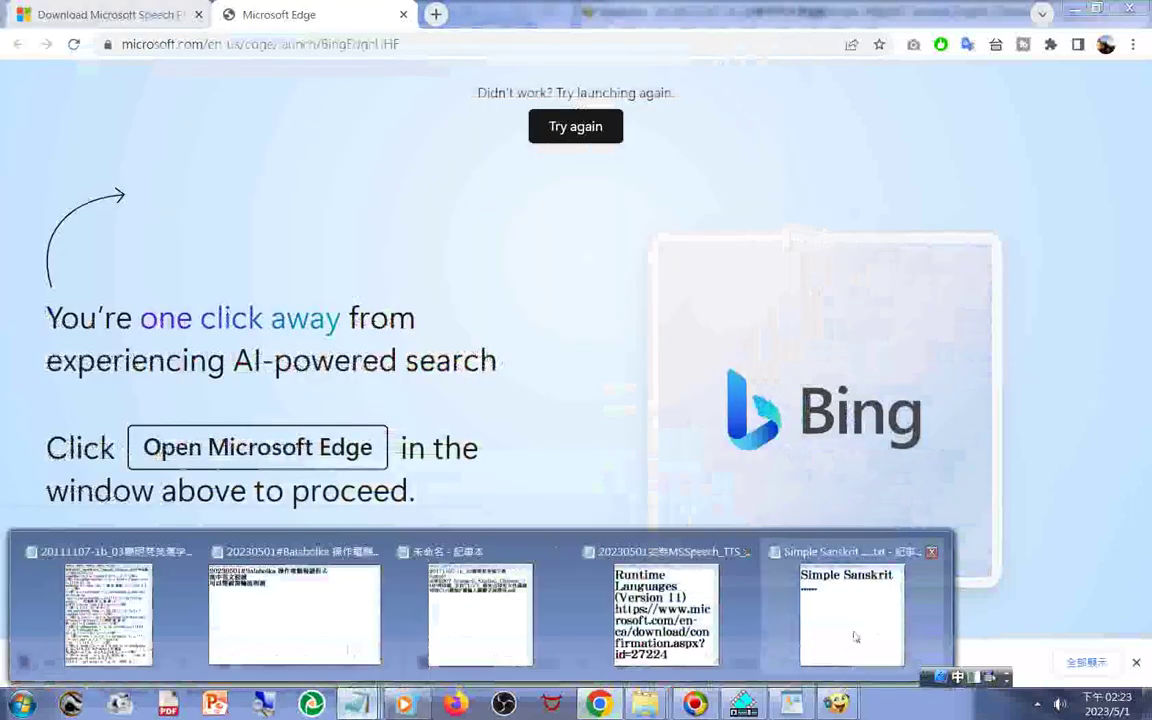
{"action": "left_click", "coordinate": [666, 612]}
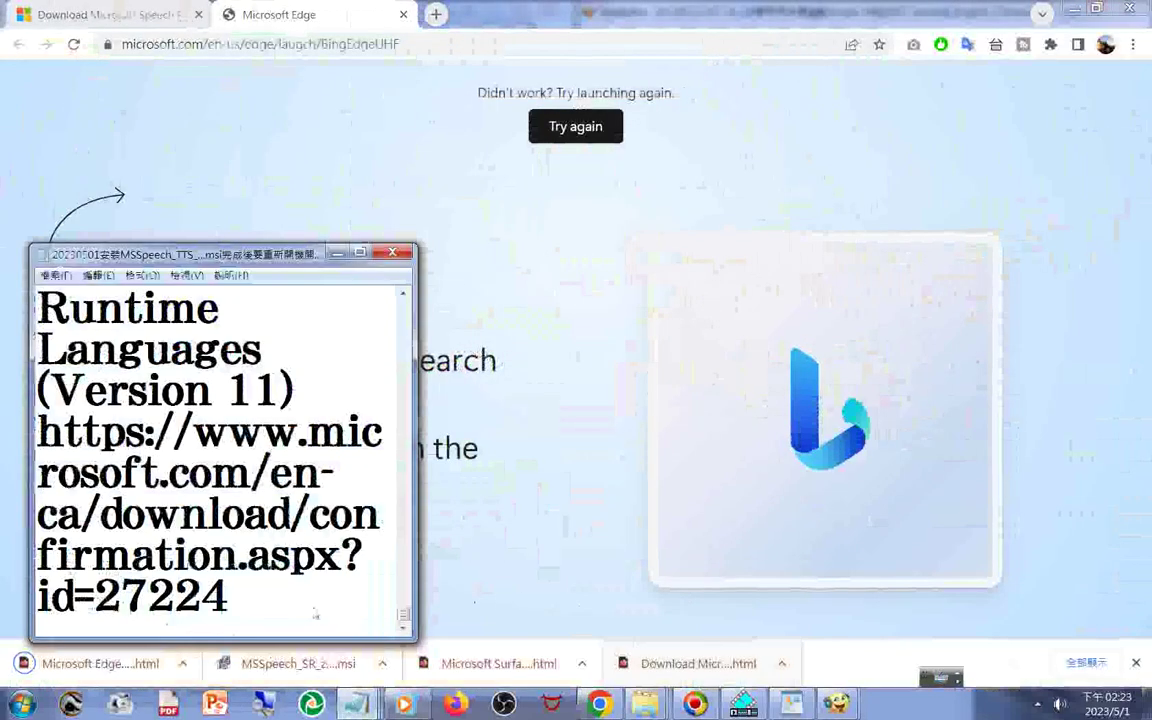
{"action": "scroll", "coordinate": [328, 612], "scroll_direction": "up", "scroll_amount": 1}
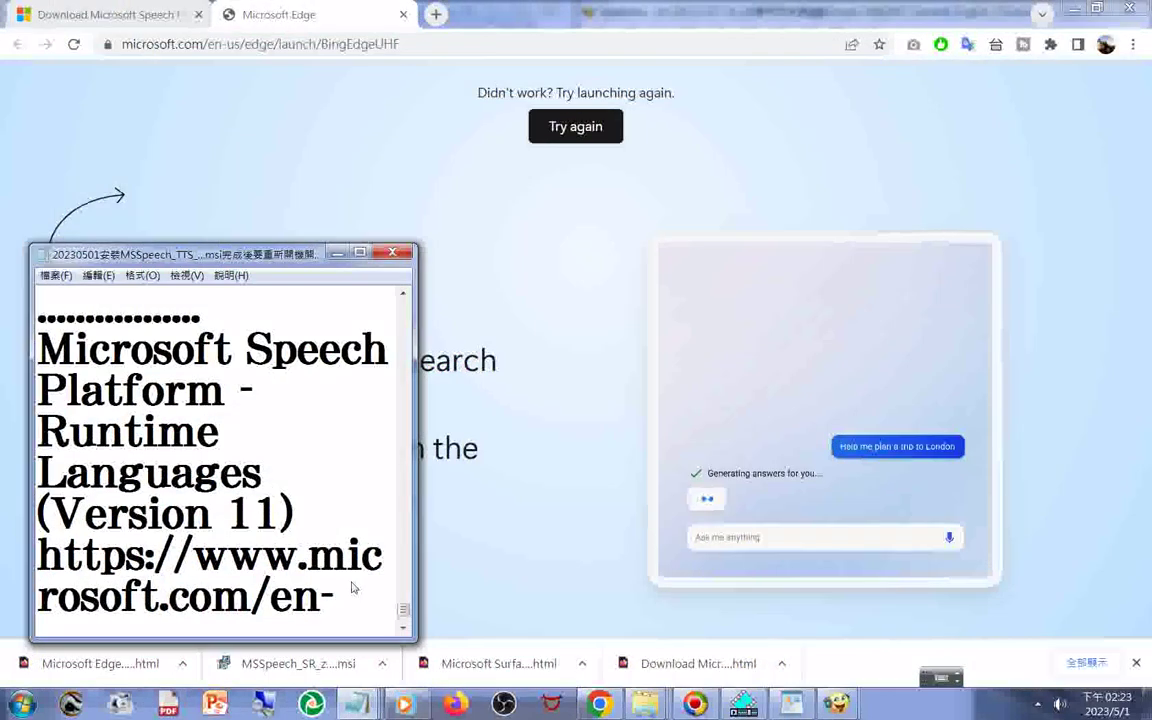
{"action": "scroll", "coordinate": [350, 586], "scroll_direction": "down", "scroll_amount": 1}
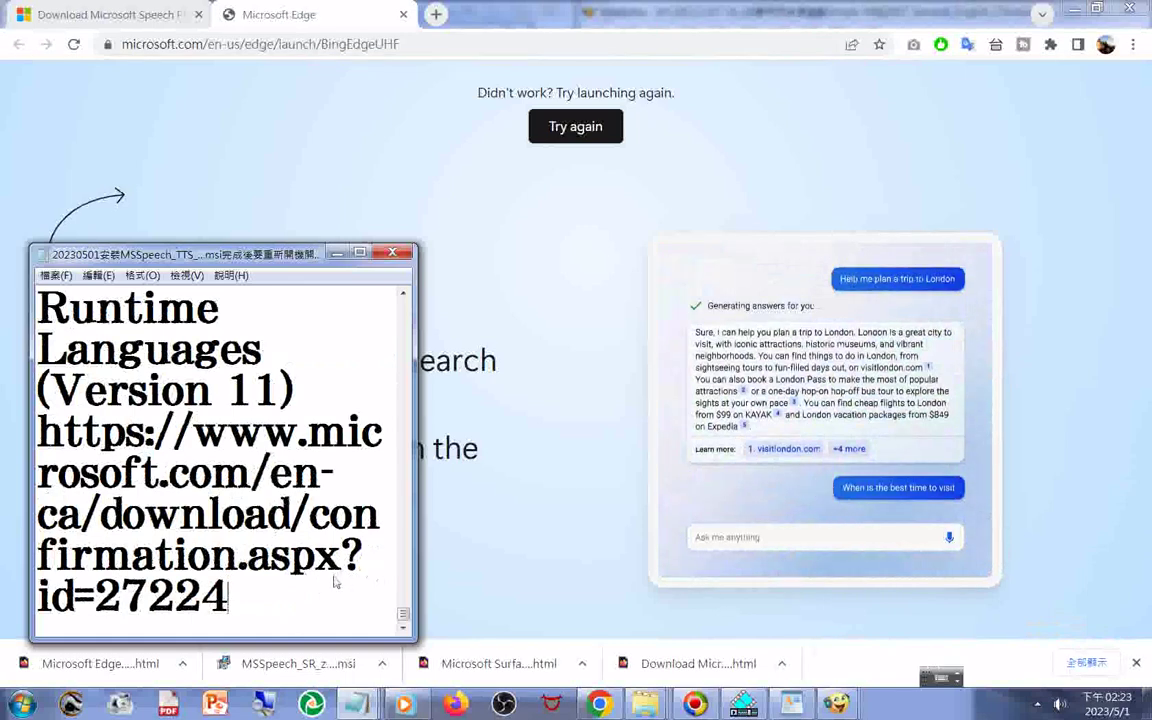
{"action": "scroll", "coordinate": [328, 595], "scroll_direction": "up", "scroll_amount": 1}
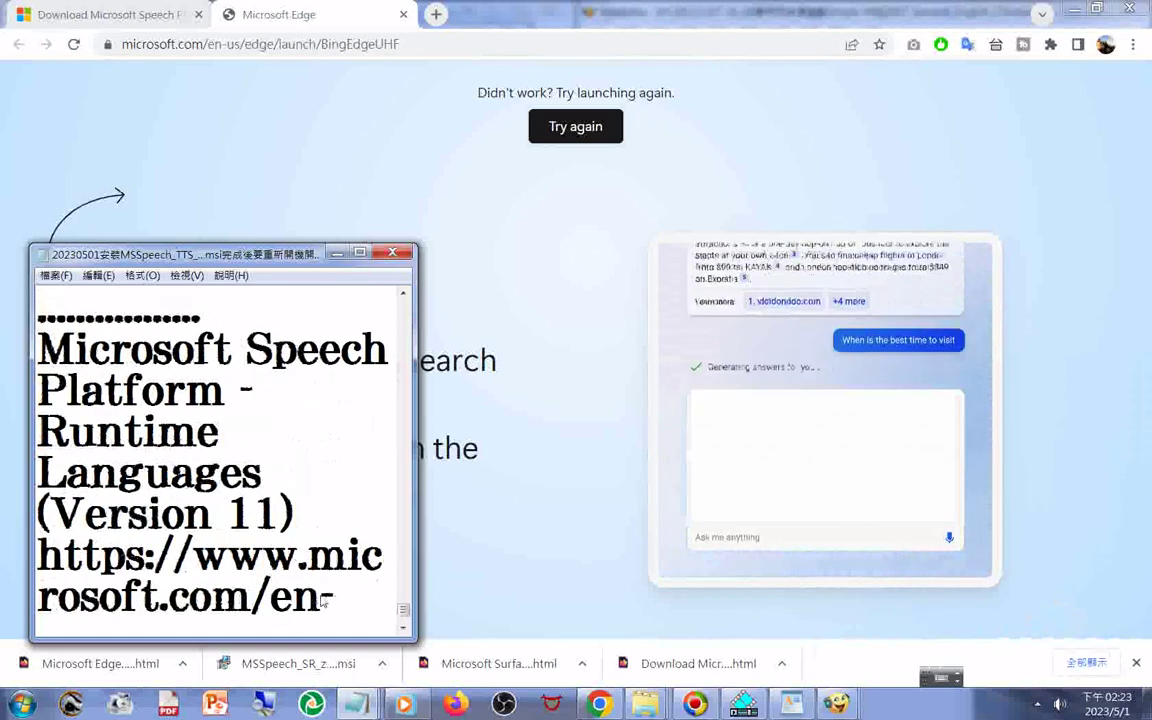
{"action": "scroll", "coordinate": [322, 601], "scroll_direction": "up", "scroll_amount": 1}
{"action": "scroll", "coordinate": [322, 601], "scroll_direction": "down", "scroll_amount": 2}
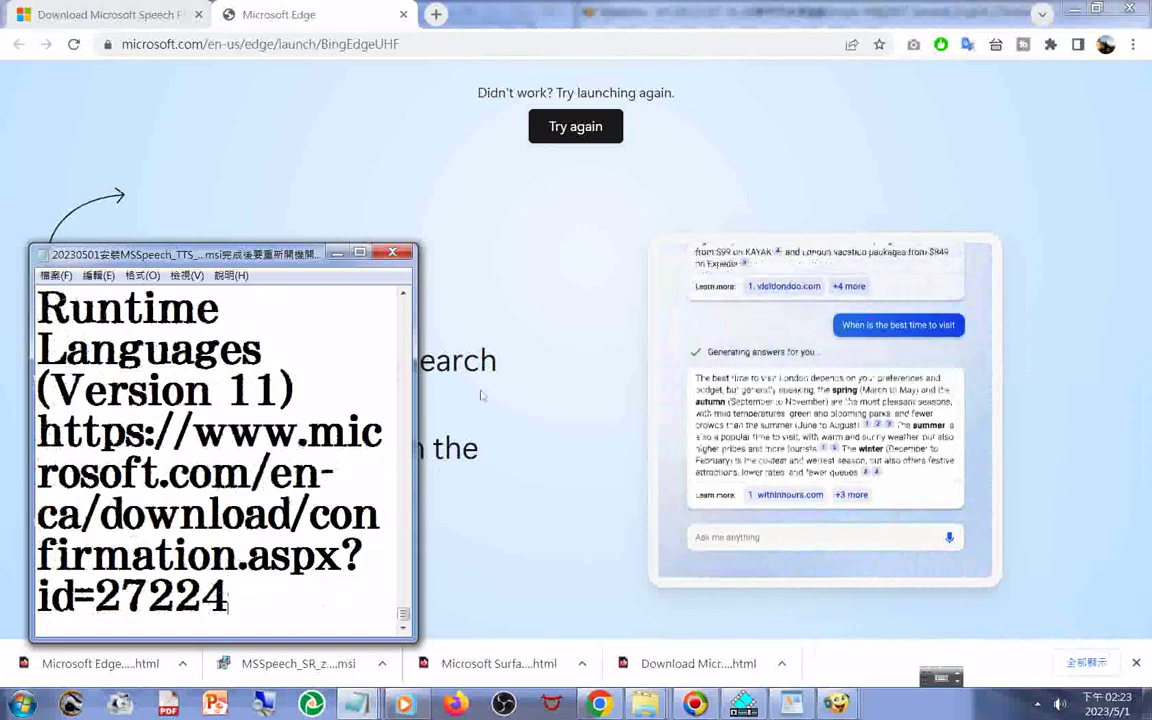
{"action": "key", "text": "Return"}
{"action": "key", "text": "Return"}
{"action": "type", "text": "."}
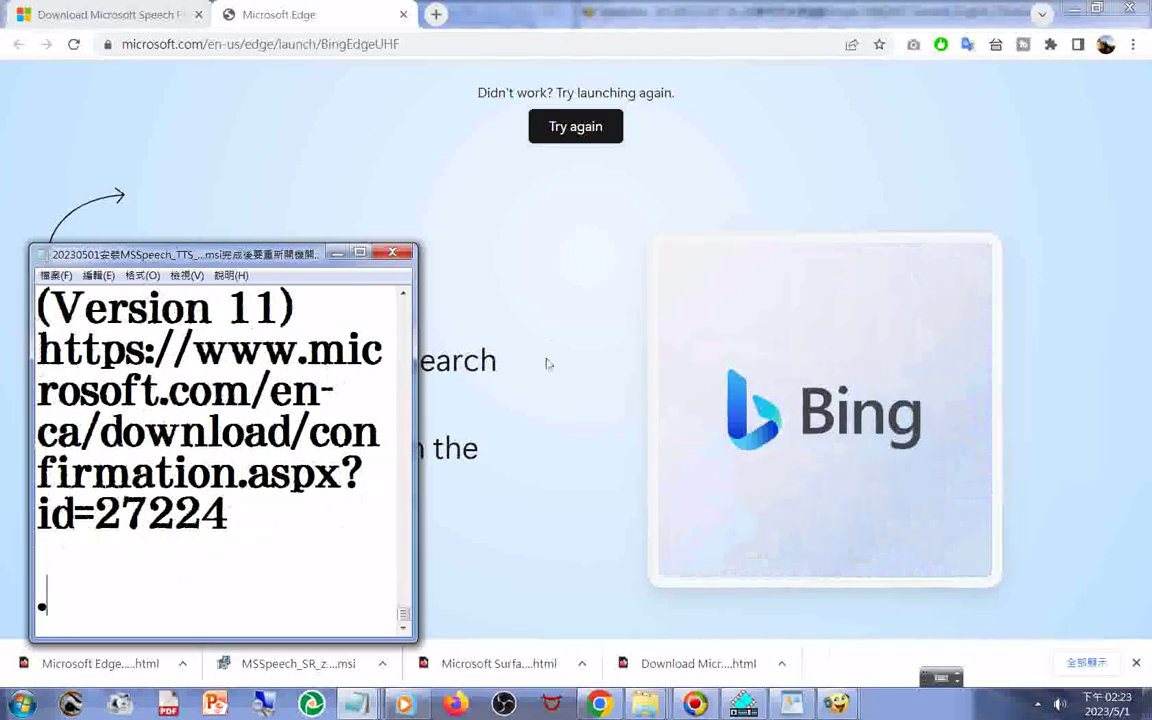
{"action": "type", "text": "............"}
{"action": "key", "text": "Return"}
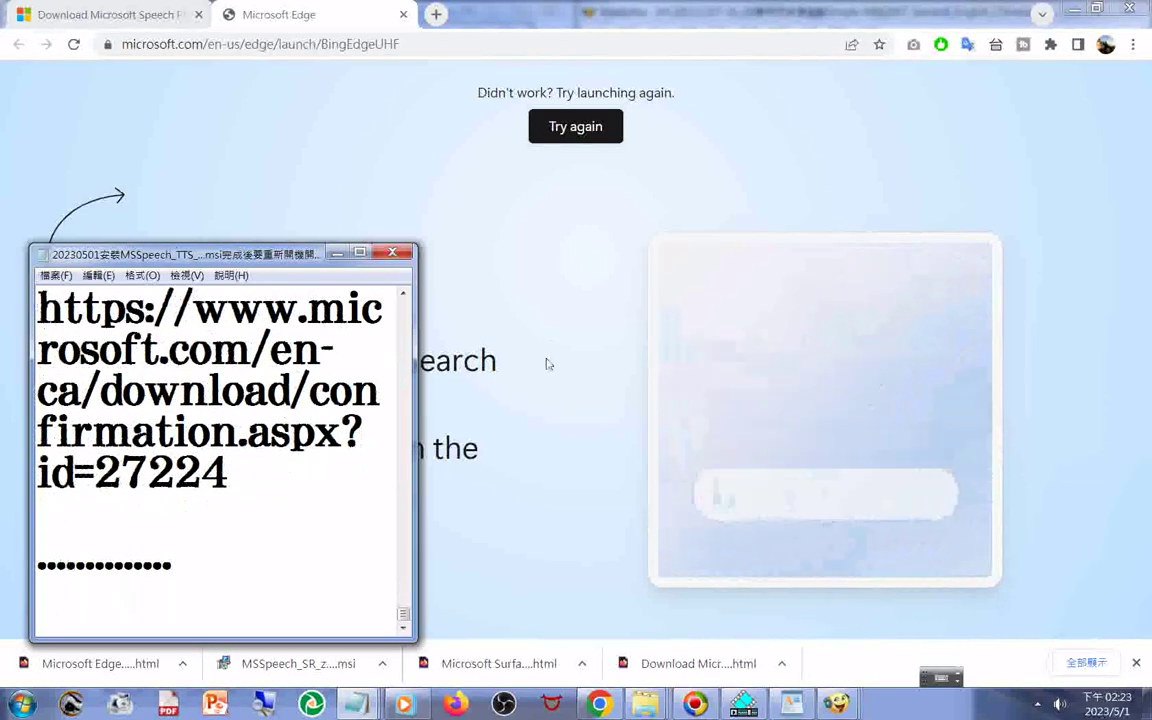
{"action": "key", "text": "ctrl+v"}
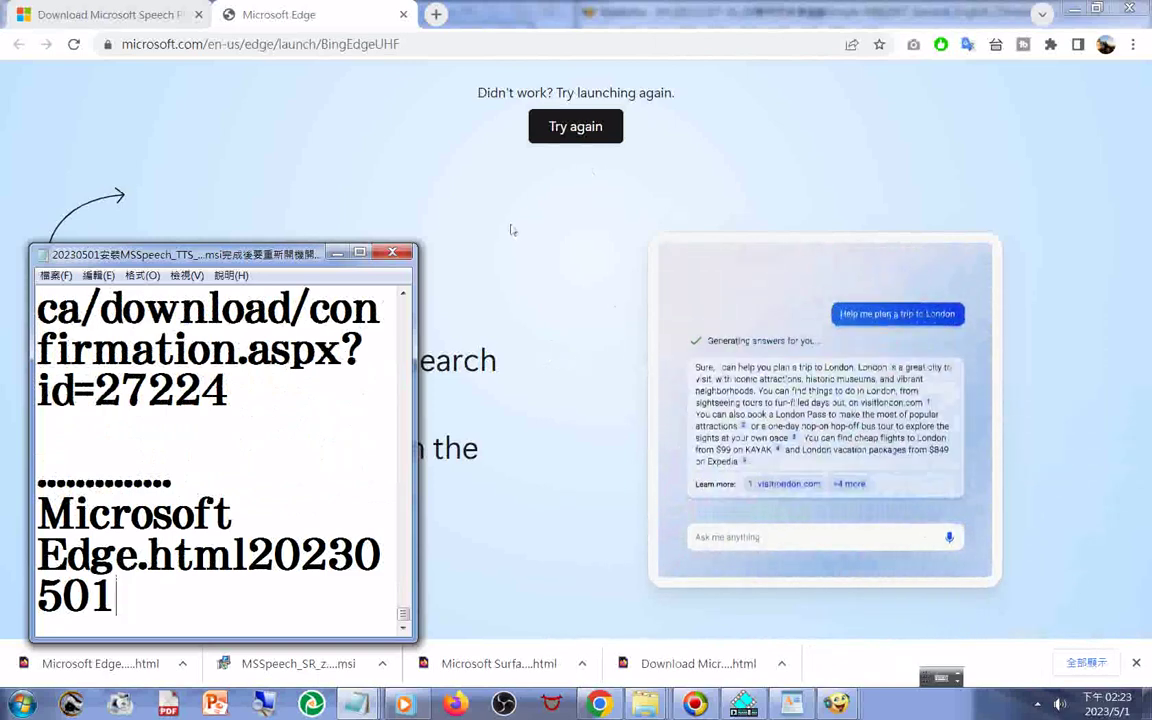
Copy the Microsoft Edge page's web address and paste it below the file name in the same note
{"action": "left_click", "coordinate": [365, 44]}
{"action": "right_click", "coordinate": [365, 46]}
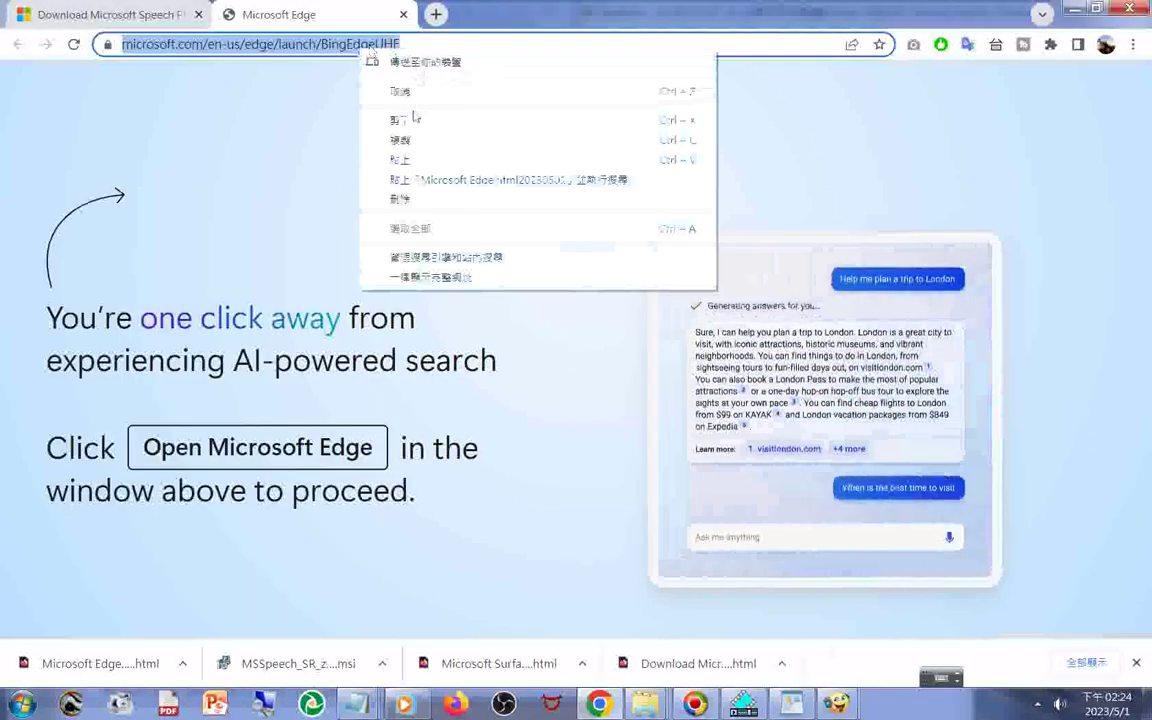
{"action": "left_click", "coordinate": [415, 140]}
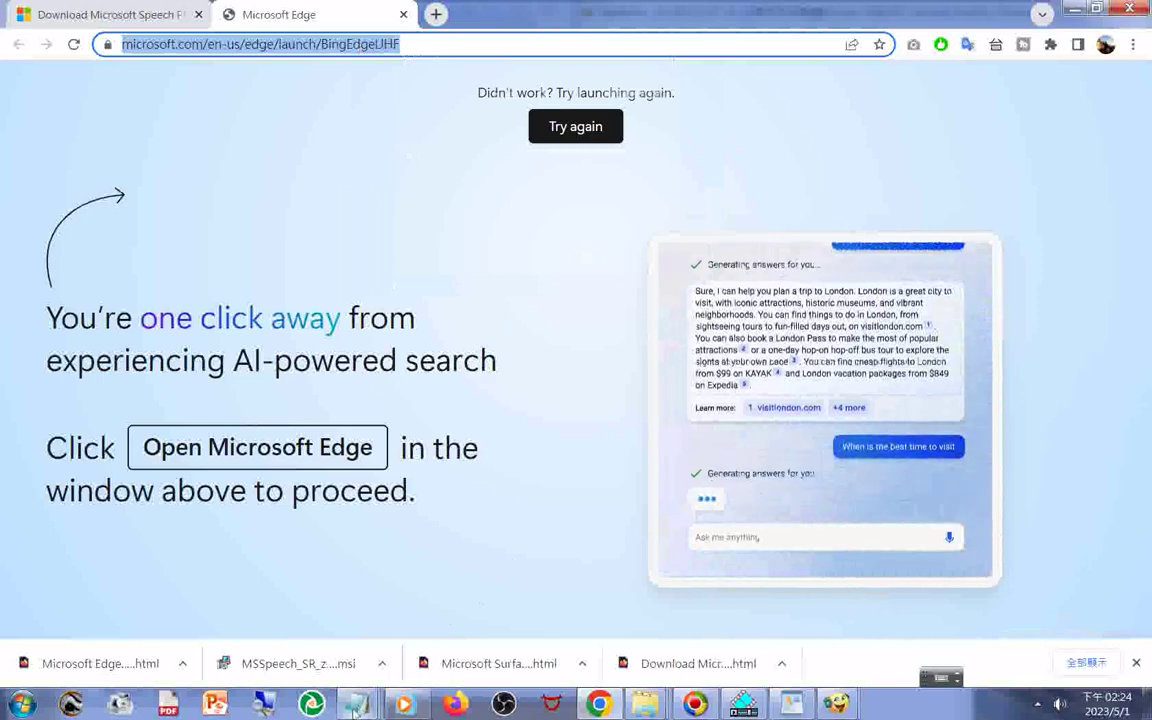
{"action": "mouse_move", "coordinate": [790, 703]}
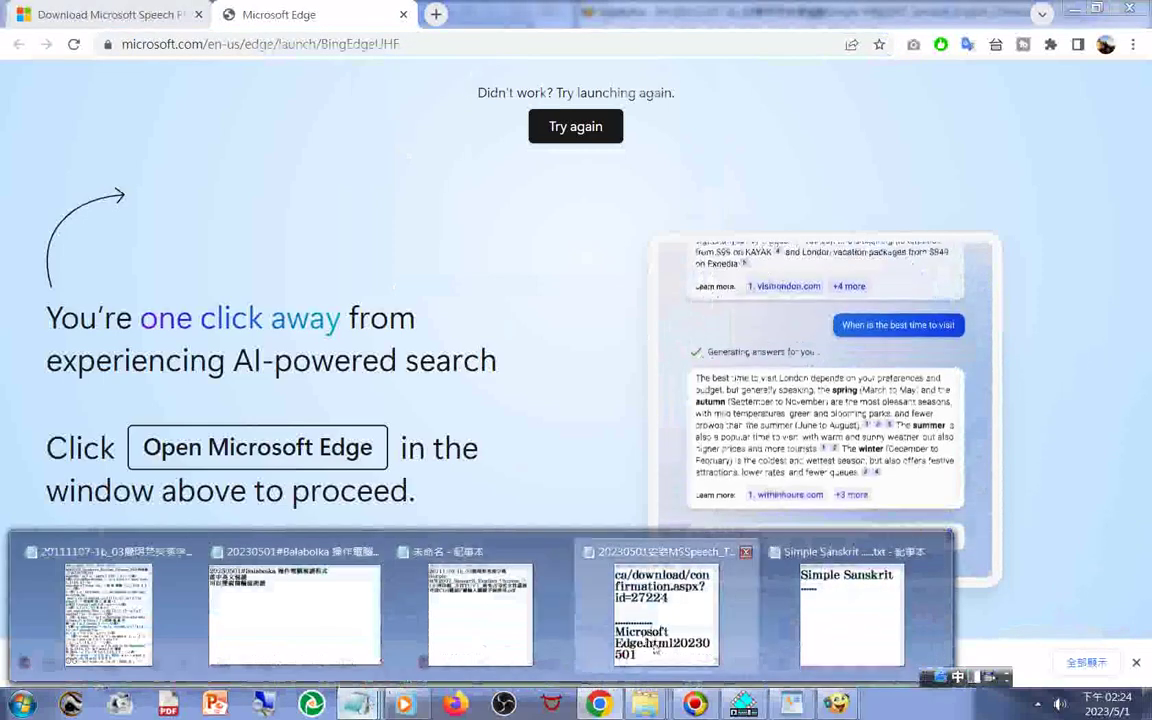
{"action": "left_click", "coordinate": [736, 621]}
{"action": "key", "text": "Return"}
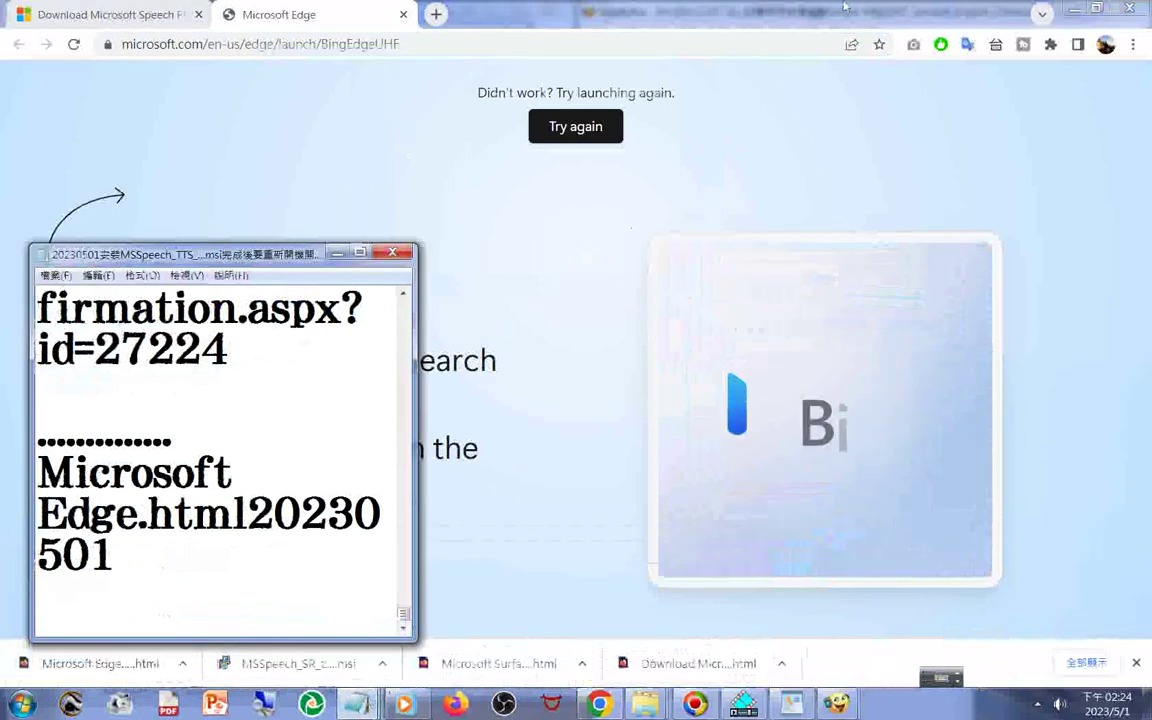
{"action": "key", "text": "ctrl+v"}
{"action": "key", "text": "Return"}
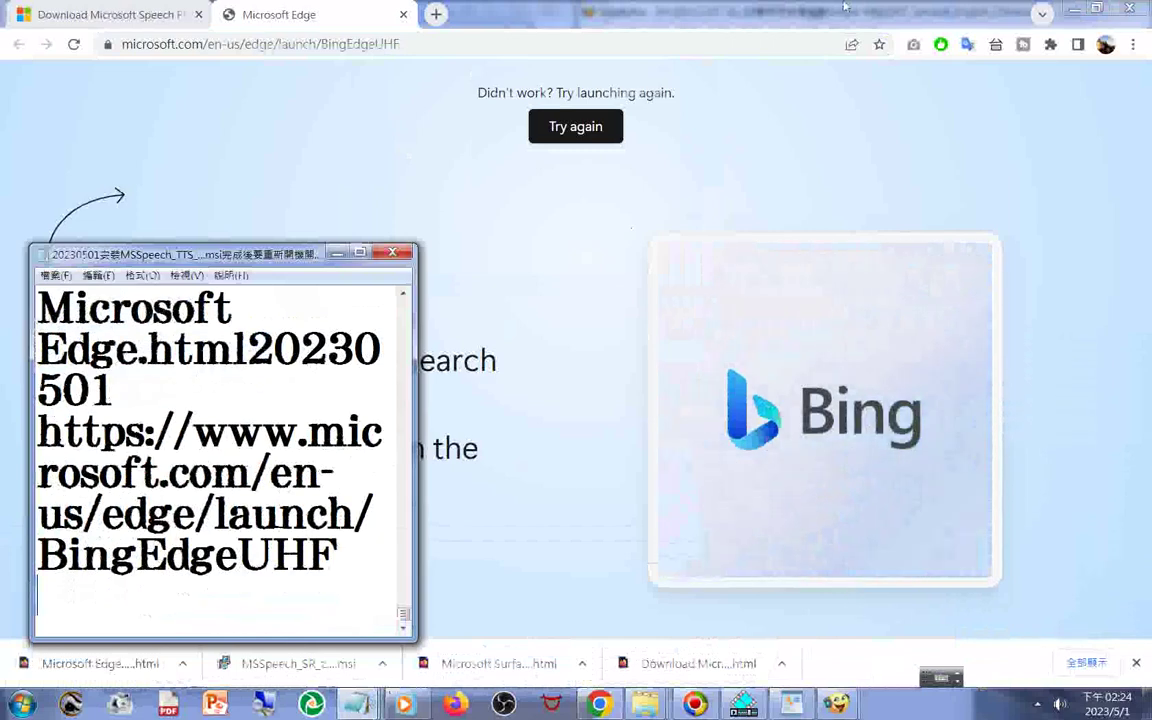
Copy the entire text of the Microsoft Edge page
{"action": "left_click", "coordinate": [532, 290]}
{"action": "right_click", "coordinate": [532, 290]}
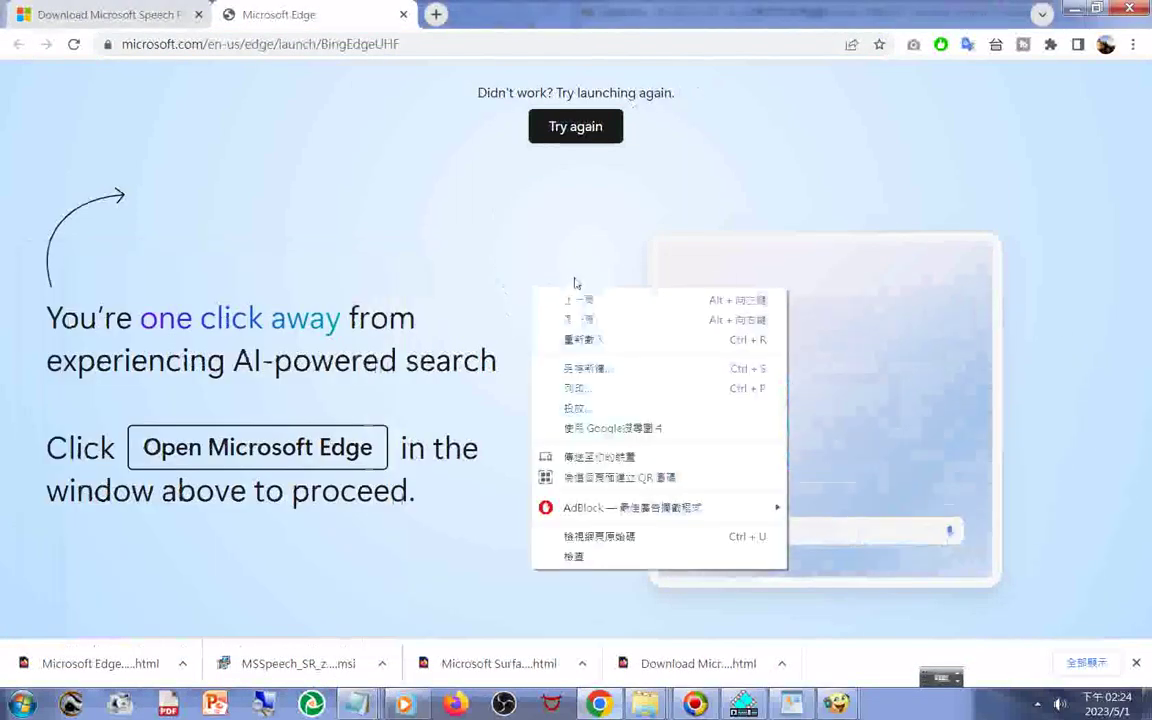
{"action": "left_click", "coordinate": [422, 260]}
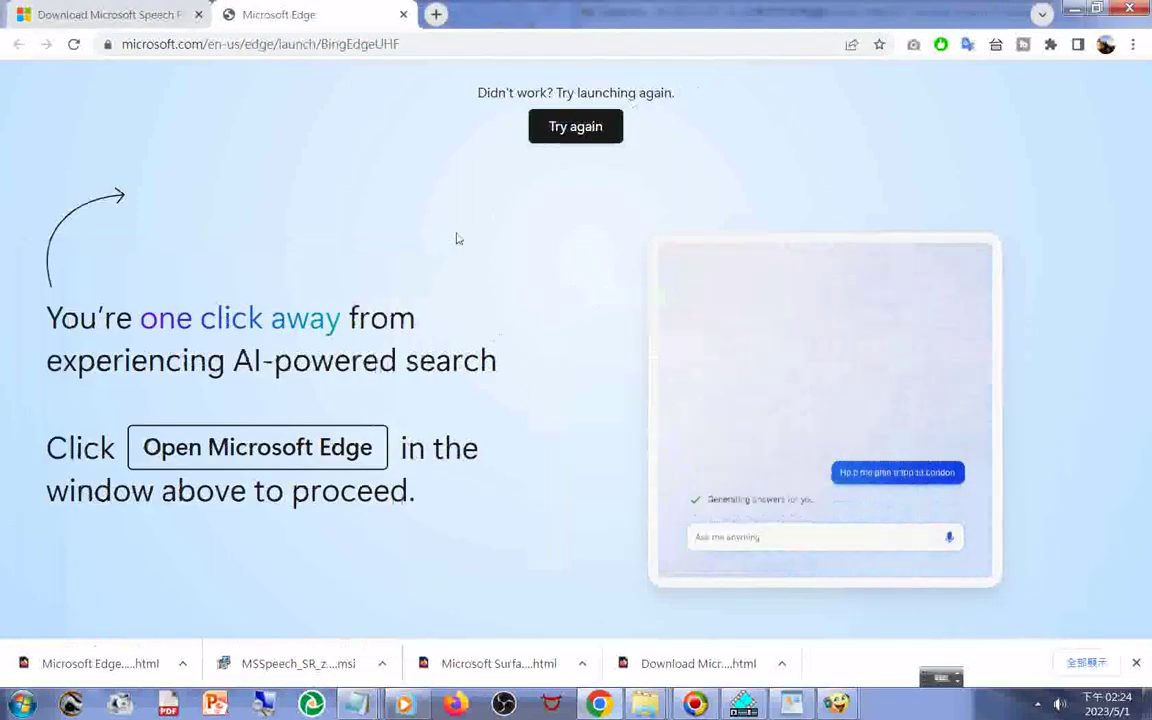
{"action": "key", "text": "ctrl+a"}
{"action": "right_click", "coordinate": [348, 330]}
{"action": "left_click", "coordinate": [375, 342]}
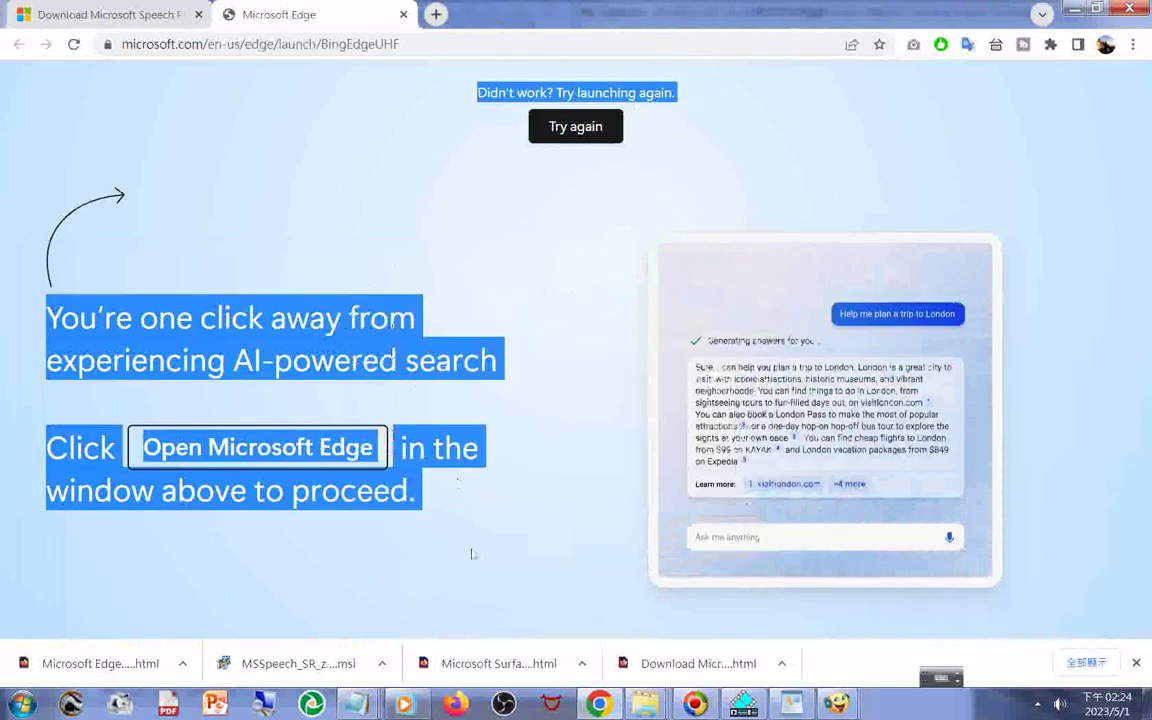
Paste the copied page text below the BingEdgeUHF web address at the end of the 20230501安裝MSSpeech_TTS_...msi note
{"action": "left_click", "coordinate": [345, 705]}
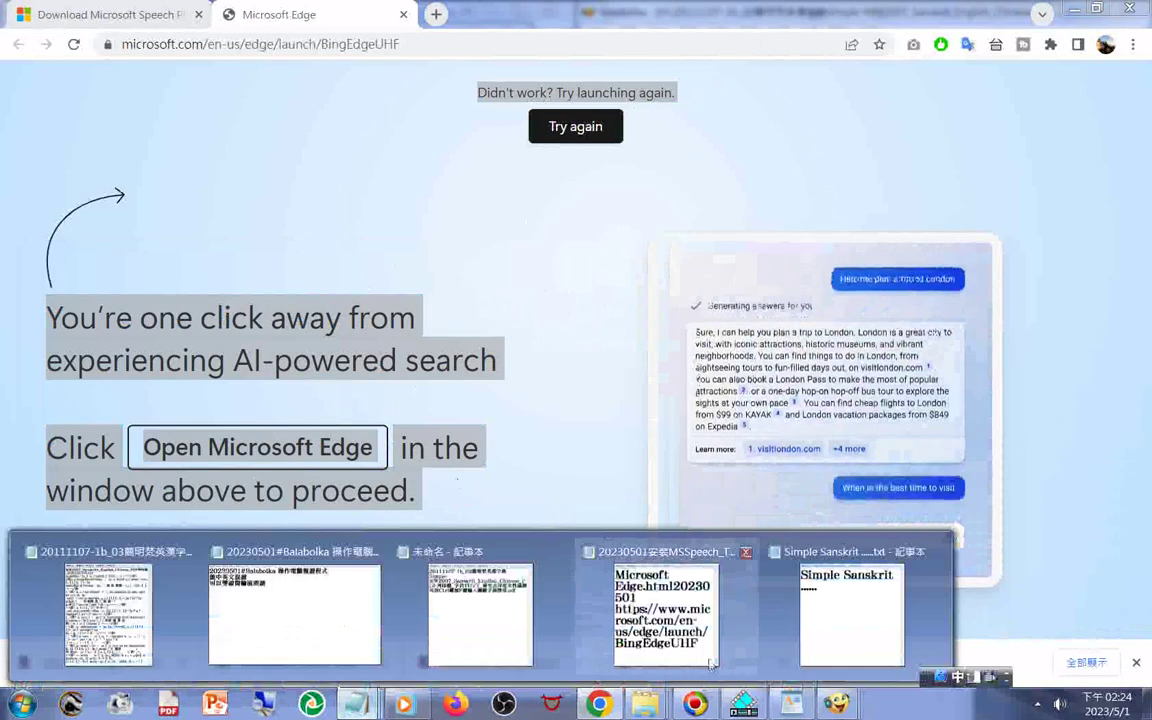
{"action": "left_click", "coordinate": [700, 660]}
{"action": "right_click", "coordinate": [231, 391]}
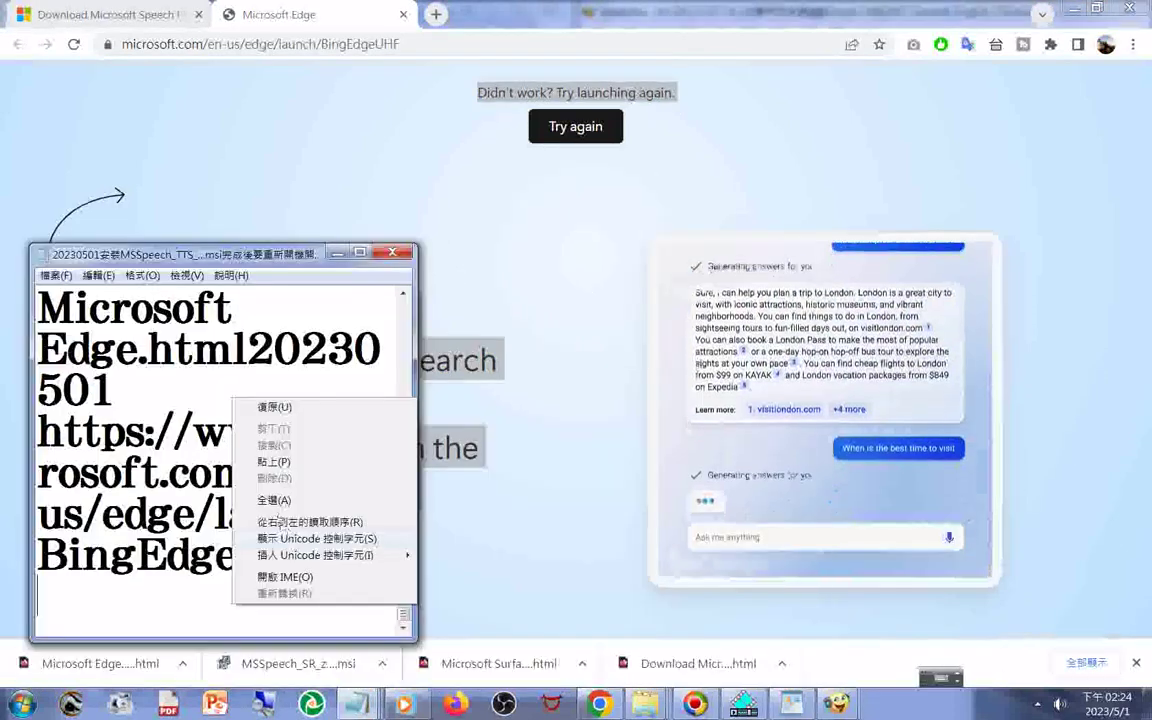
{"action": "left_click", "coordinate": [270, 463]}
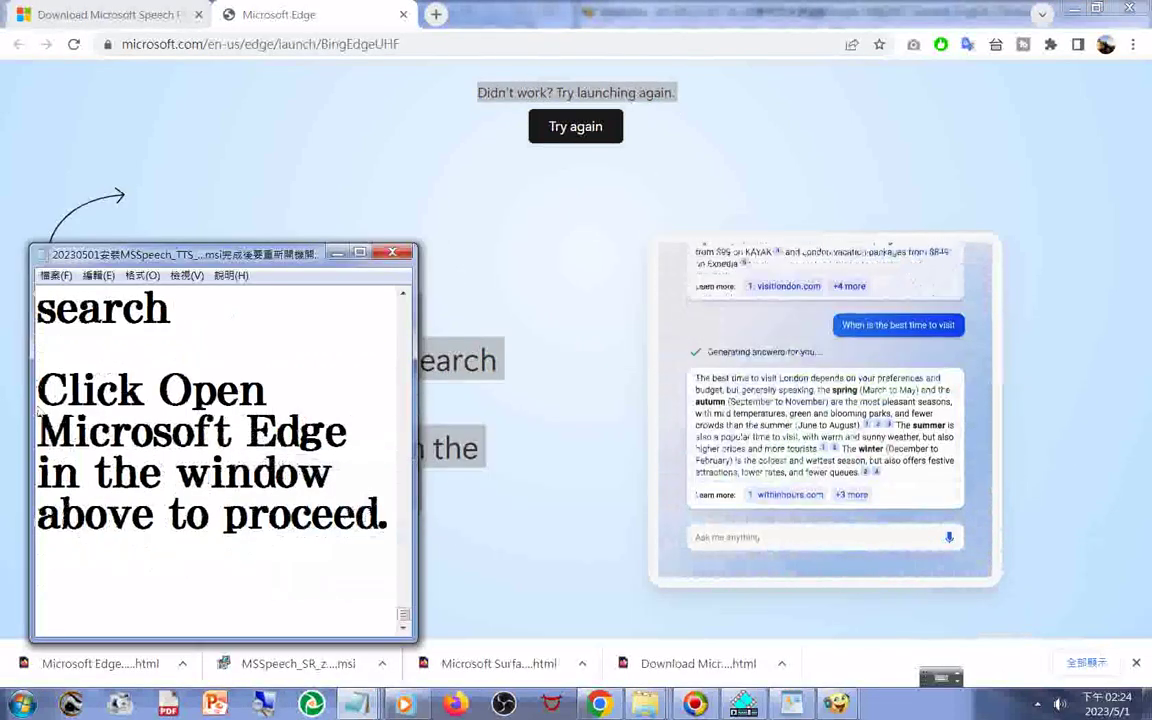
{"action": "left_click", "coordinate": [55, 275]}
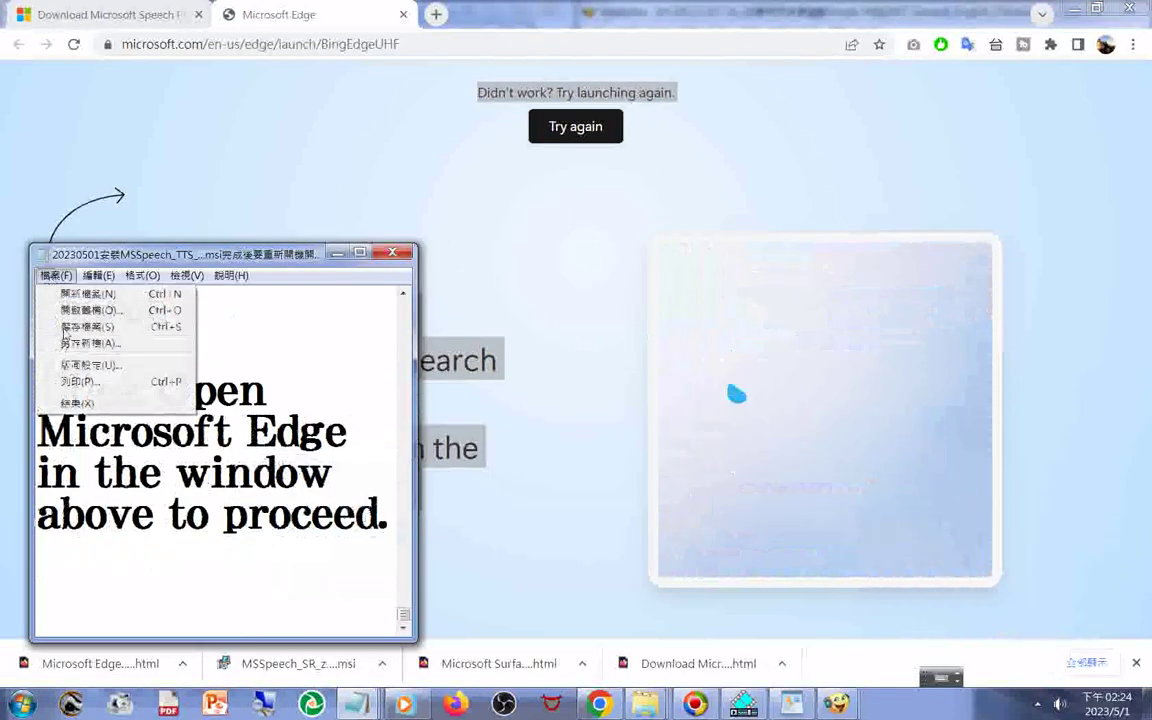
{"action": "key", "text": "Escape"}
Close the Microsoft Edge page and copy the file name MSSpeech_SR_zh-TW_TELE from the MSSpeech_TTS_...msi folder on drive H
{"action": "left_click", "coordinate": [172, 58]}
{"action": "key", "text": "ctrl+w"}
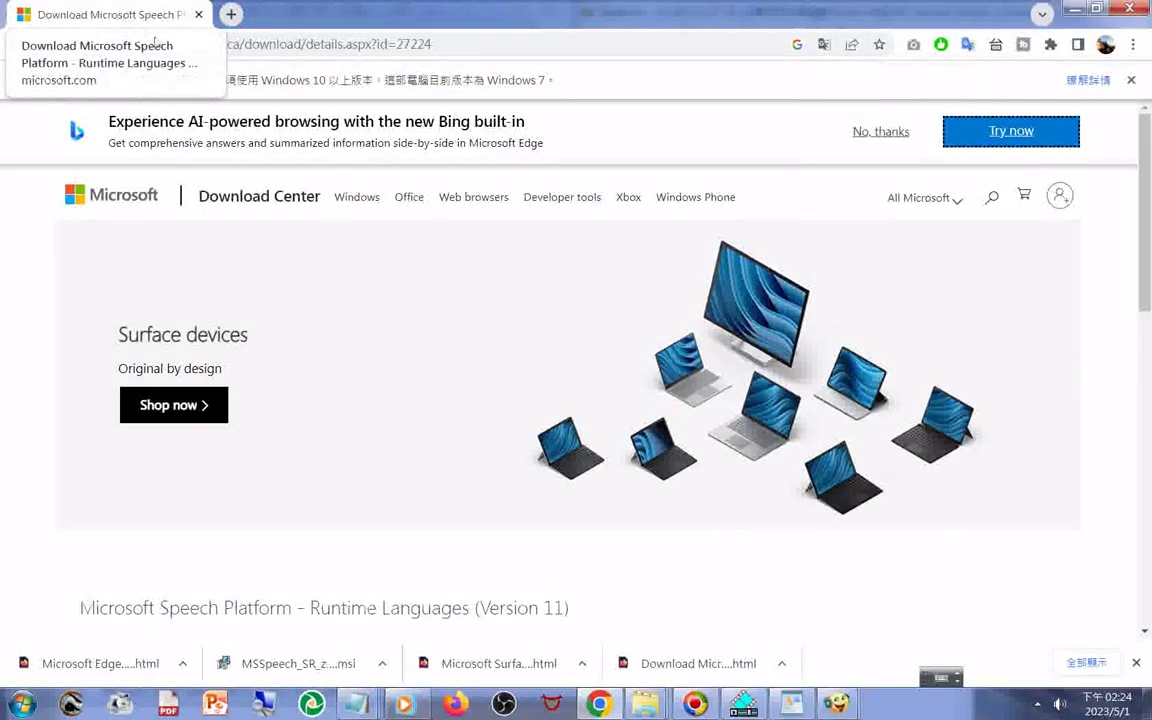
{"action": "left_click", "coordinate": [645, 703]}
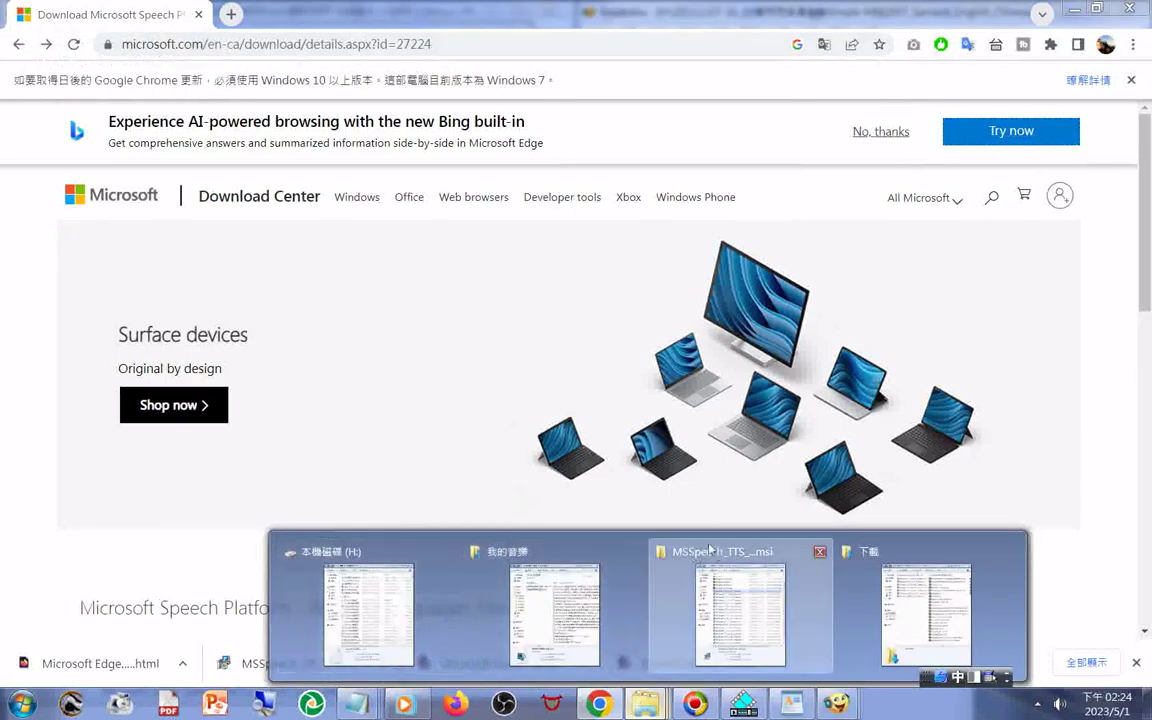
{"action": "left_click", "coordinate": [738, 605]}
{"action": "left_click", "coordinate": [200, 216]}
{"action": "right_click", "coordinate": [205, 216]}
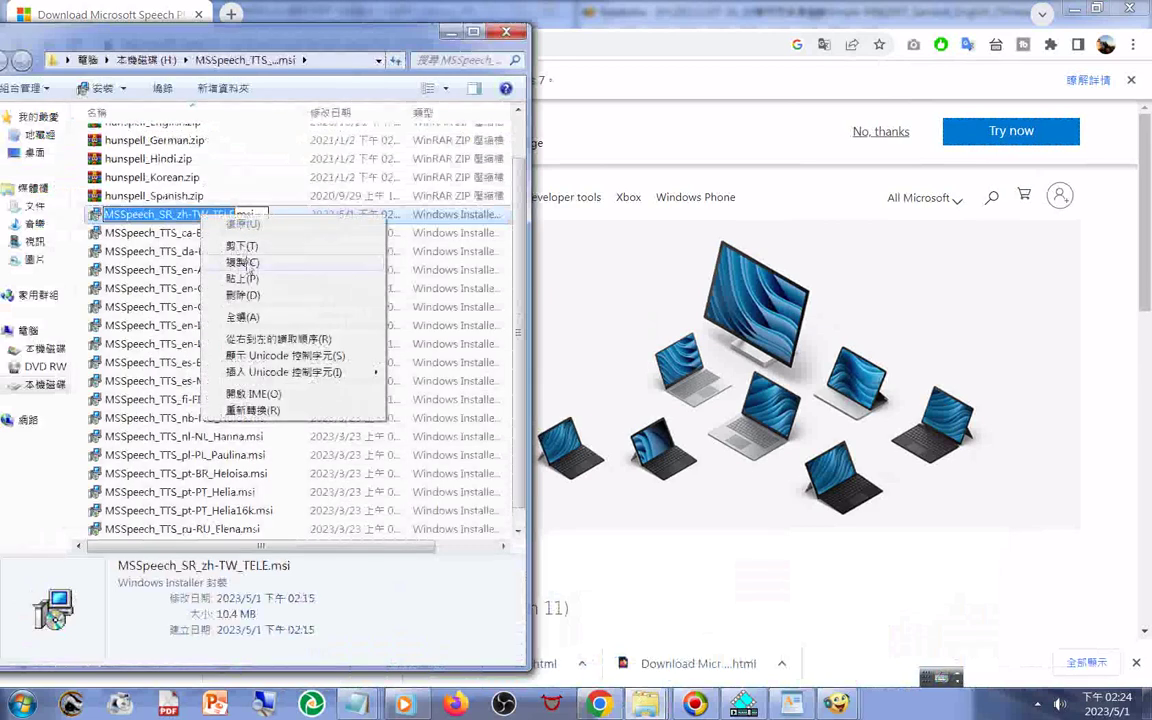
{"action": "left_click", "coordinate": [247, 263]}
Paste MSSpeech_SR_zh-TW_TELE on its own line below the confirmation.aspx?id=27224 address in the 20230501安裝MSSpeech_TTS_...msi note, and save the note
{"action": "left_click", "coordinate": [645, 703]}
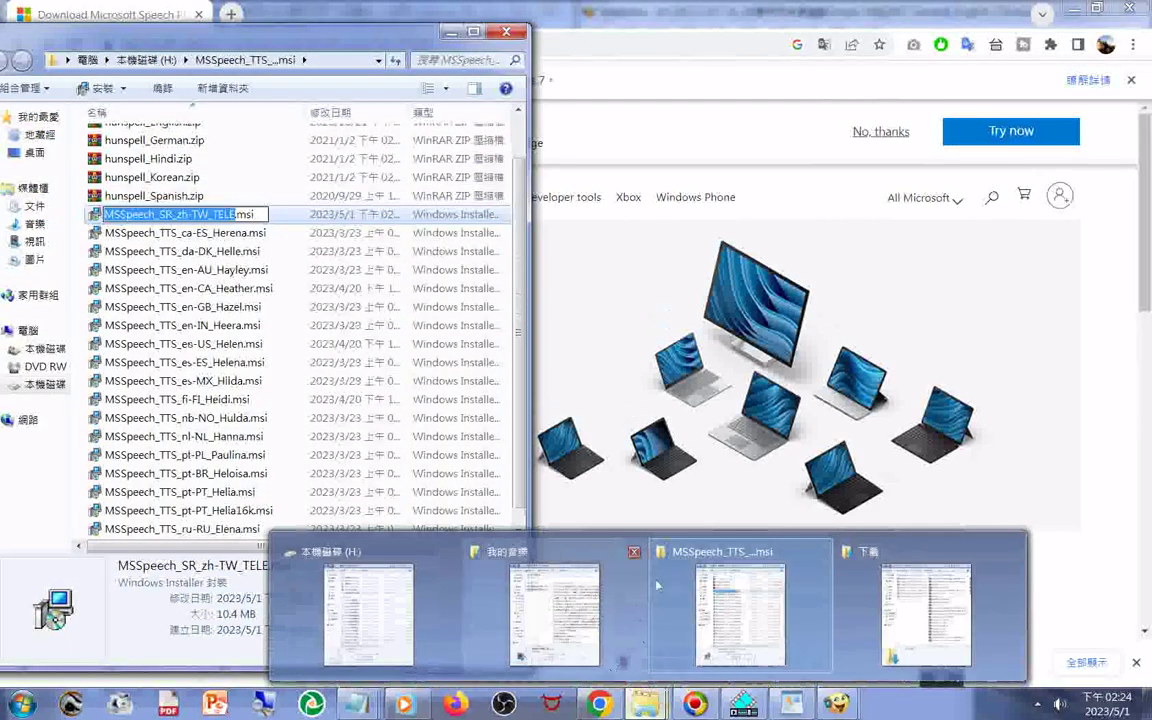
{"action": "left_click", "coordinate": [348, 708]}
{"action": "mouse_move", "coordinate": [348, 708]}
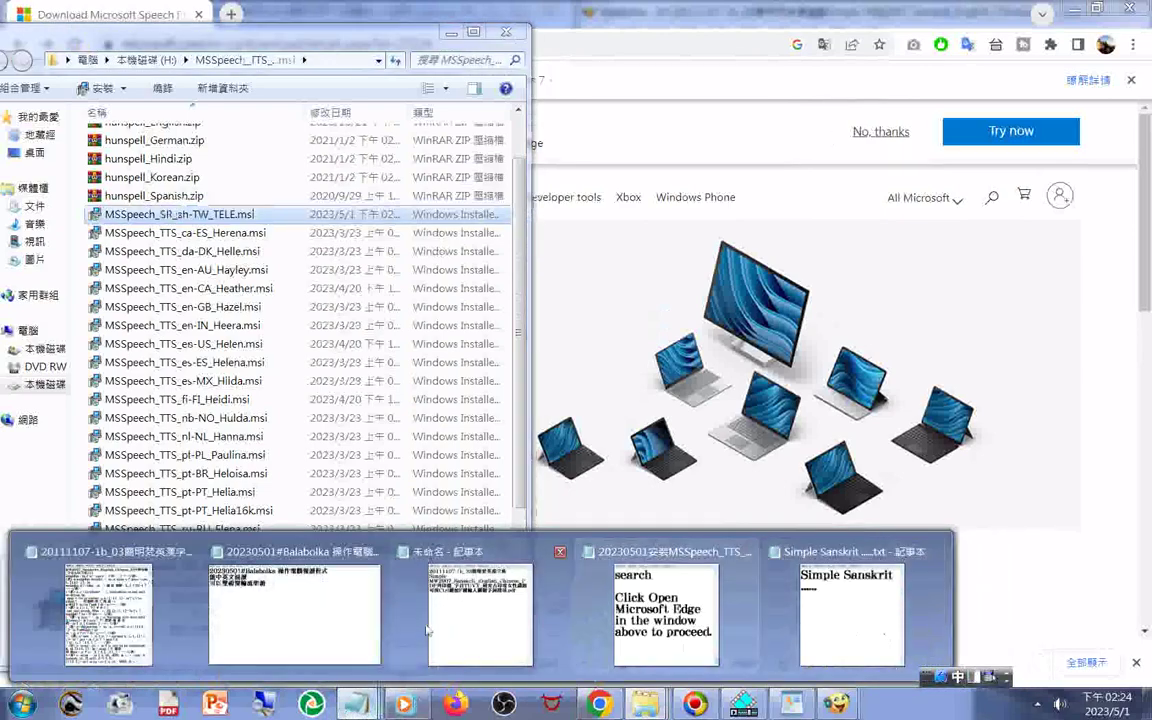
{"action": "left_click", "coordinate": [622, 630]}
{"action": "scroll", "coordinate": [222, 468], "scroll_direction": "down", "scroll_amount": 3}
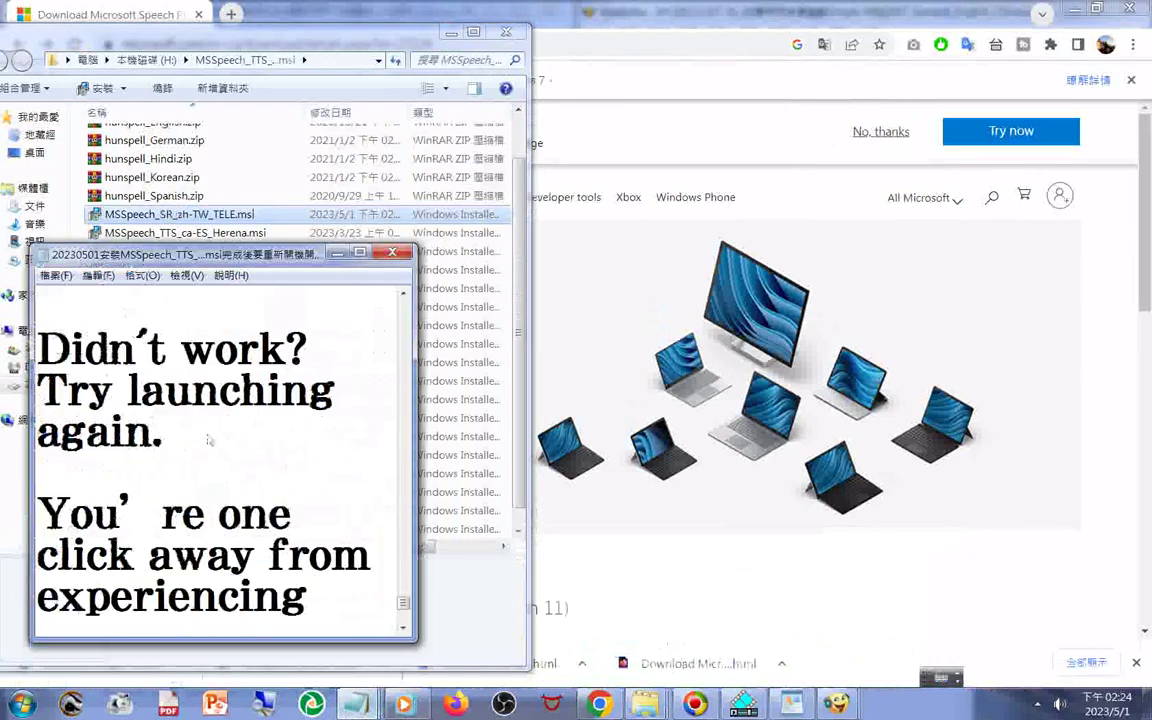
{"action": "scroll", "coordinate": [212, 440], "scroll_direction": "up", "scroll_amount": 3}
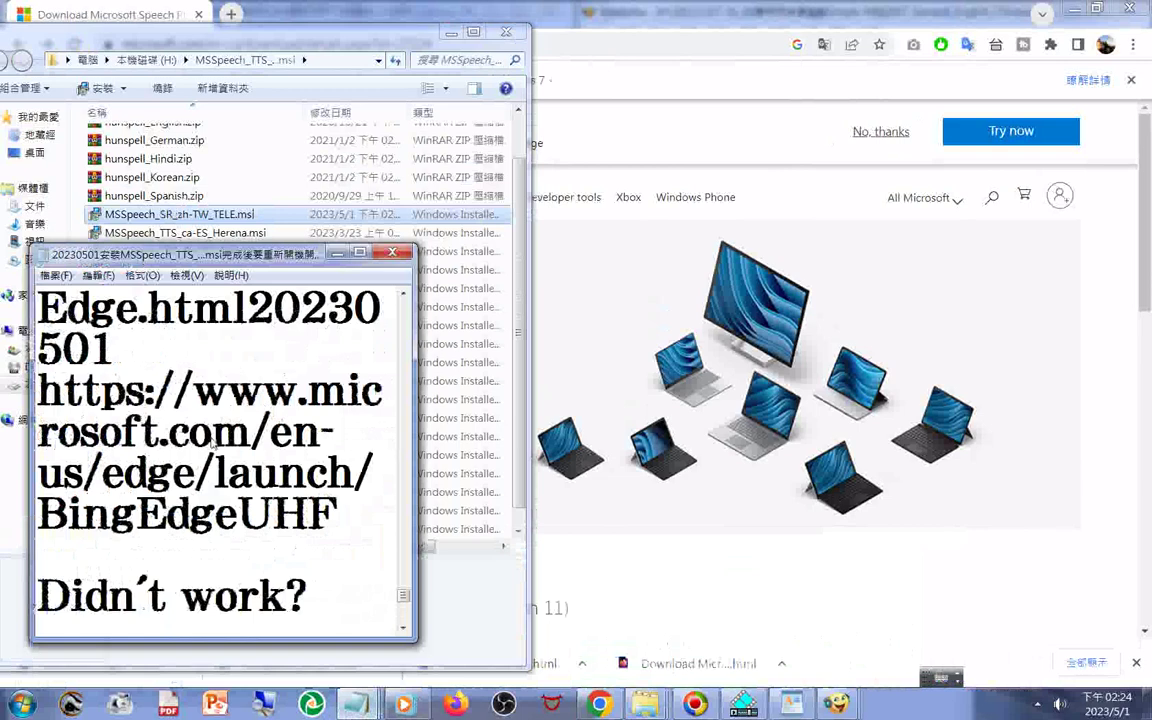
{"action": "scroll", "coordinate": [212, 452], "scroll_direction": "up", "scroll_amount": 2}
{"action": "scroll", "coordinate": [293, 479], "scroll_direction": "up", "scroll_amount": 2}
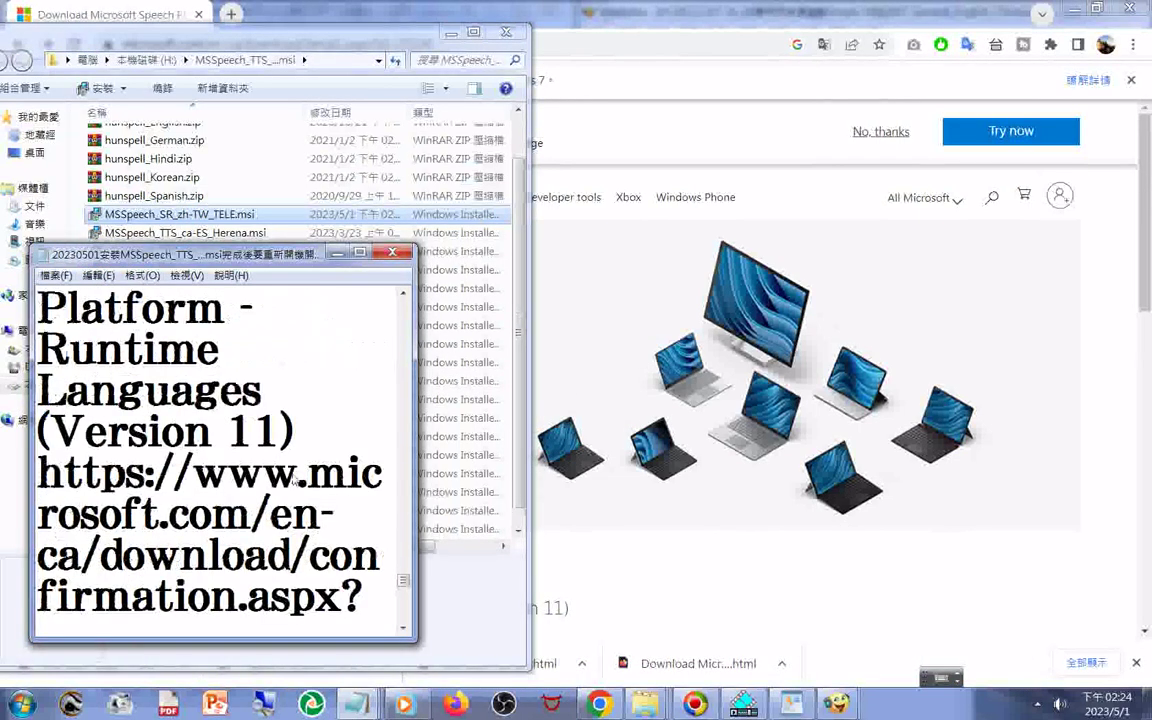
{"action": "scroll", "coordinate": [245, 510], "scroll_direction": "down", "scroll_amount": 1}
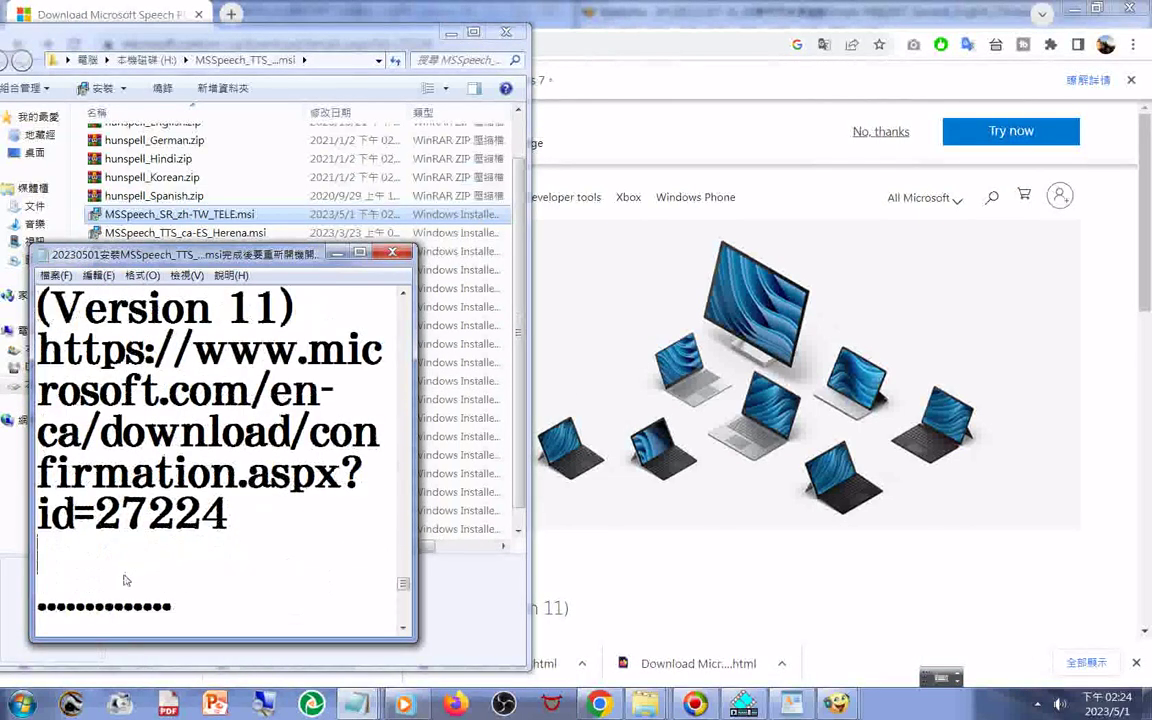
{"action": "key", "text": "BackSpace"}
{"action": "key", "text": "BackSpace"}
{"action": "key", "text": "BackSpace"}
{"action": "key", "text": "BackSpace"}
{"action": "key", "text": "BackSpace"}
{"action": "key", "text": "BackSpace"}
{"action": "key", "text": "BackSpace"}
{"action": "key", "text": "BackSpace"}
{"action": "key", "text": "BackSpace"}
{"action": "key", "text": "BackSpace"}
{"action": "key", "text": "BackSpace"}
{"action": "key", "text": "BackSpace"}
{"action": "key", "text": "BackSpace"}
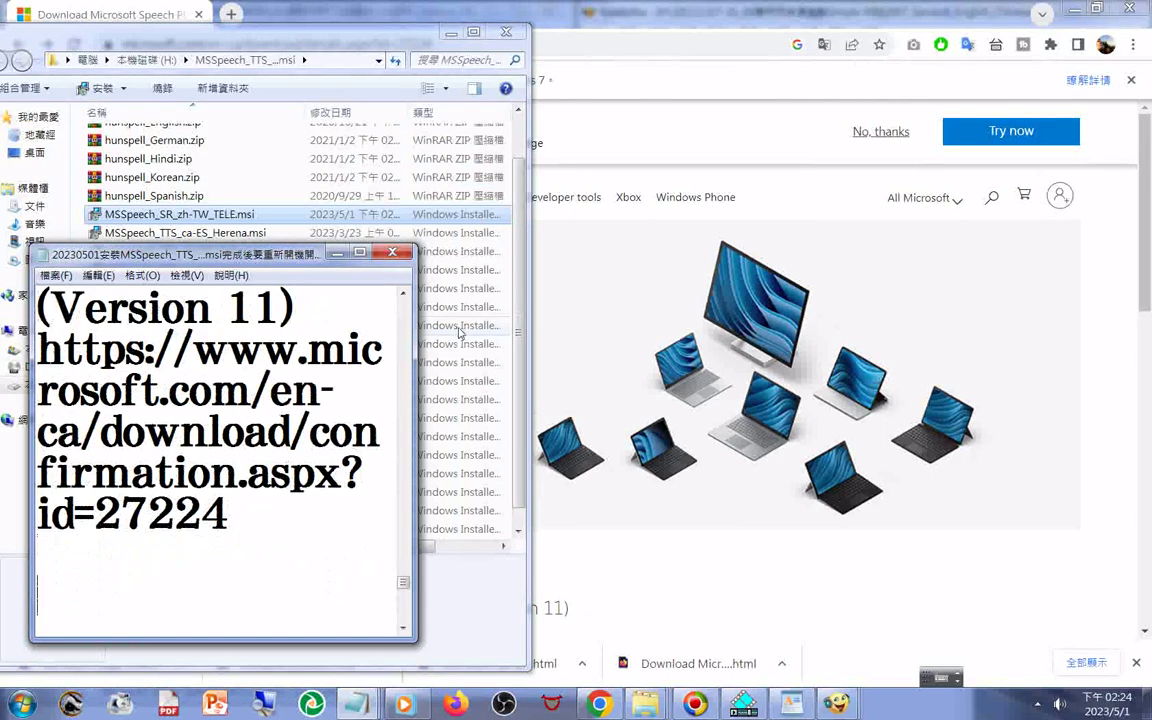
{"action": "key", "text": "ctrl+v"}
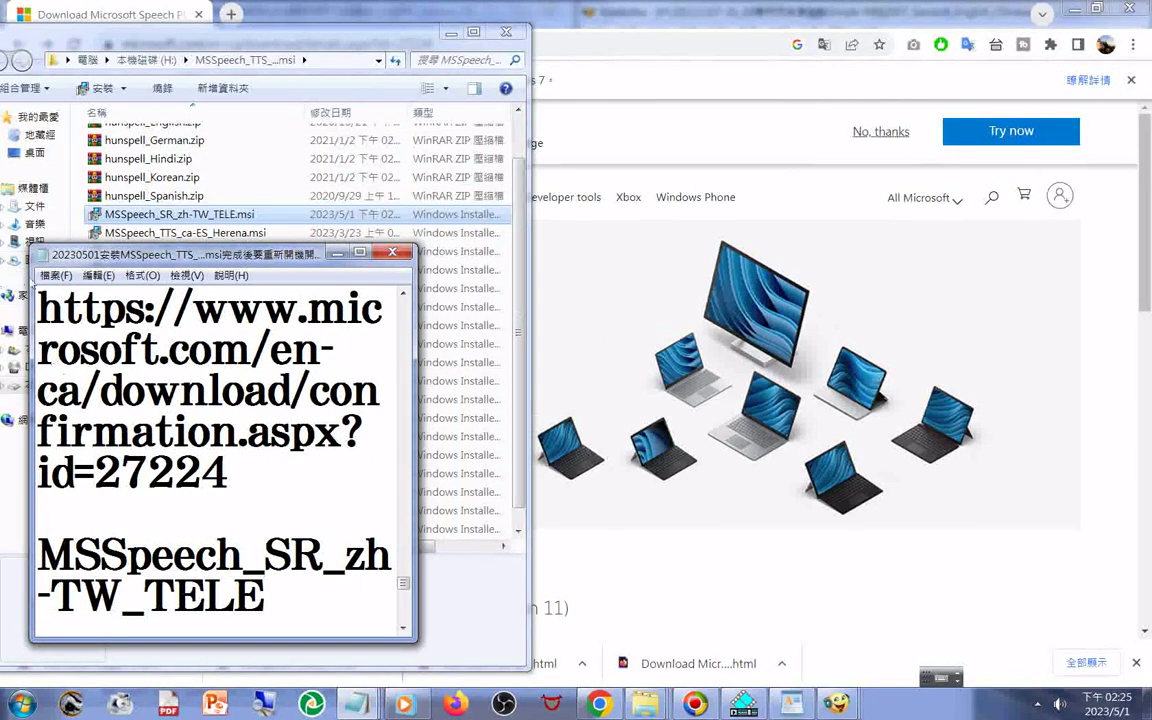
{"action": "left_click", "coordinate": [52, 277]}
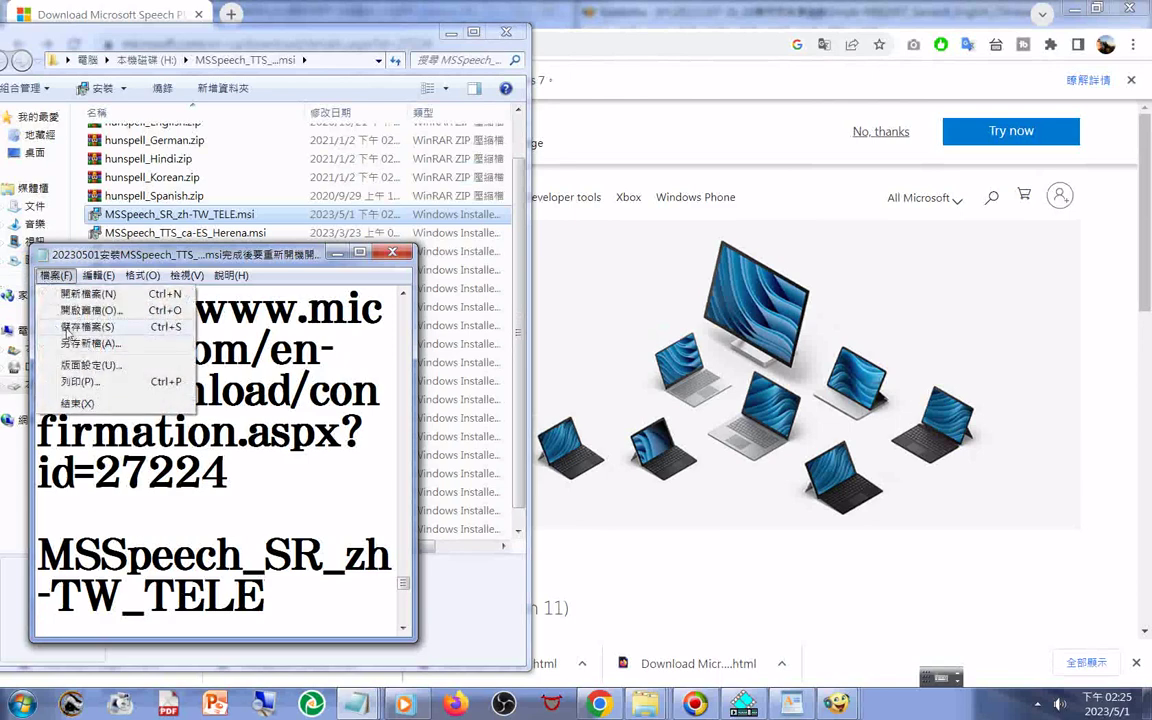
{"action": "left_click", "coordinate": [67, 327]}
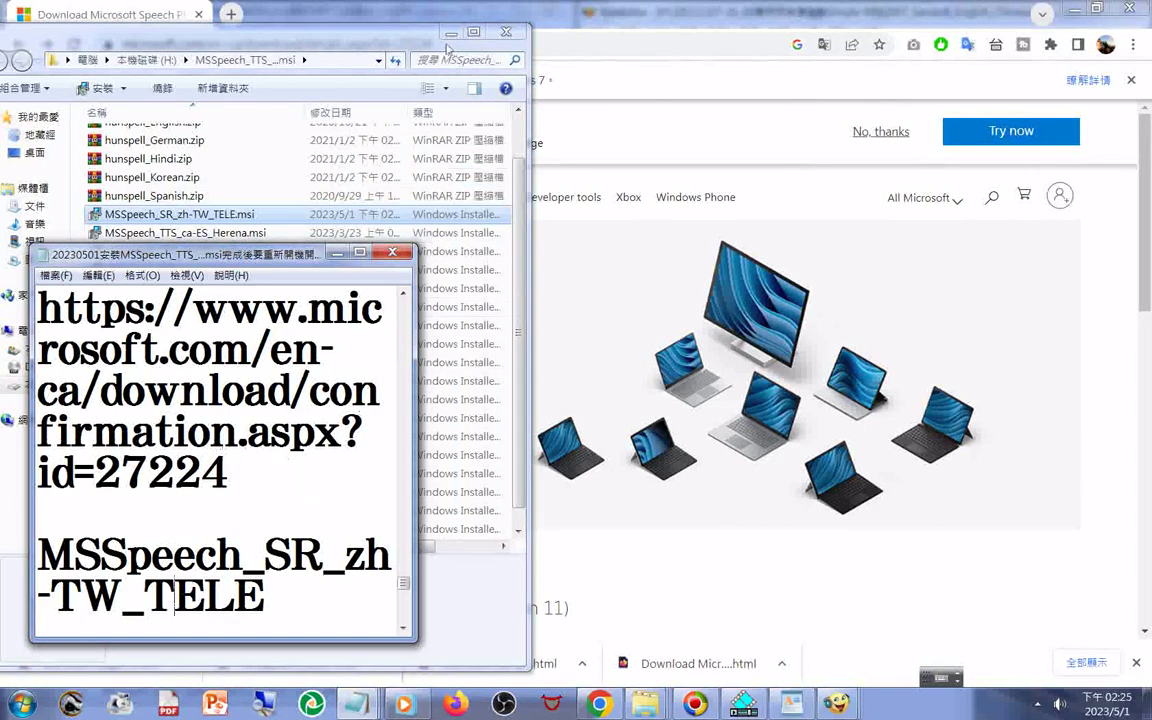
Go back to the MSSpeech_TTS_ca-ES_Herena search results and examine the Download Microsoft Speech Platform - Server Runtime page, returning to the results
{"action": "left_click", "coordinate": [630, 306]}
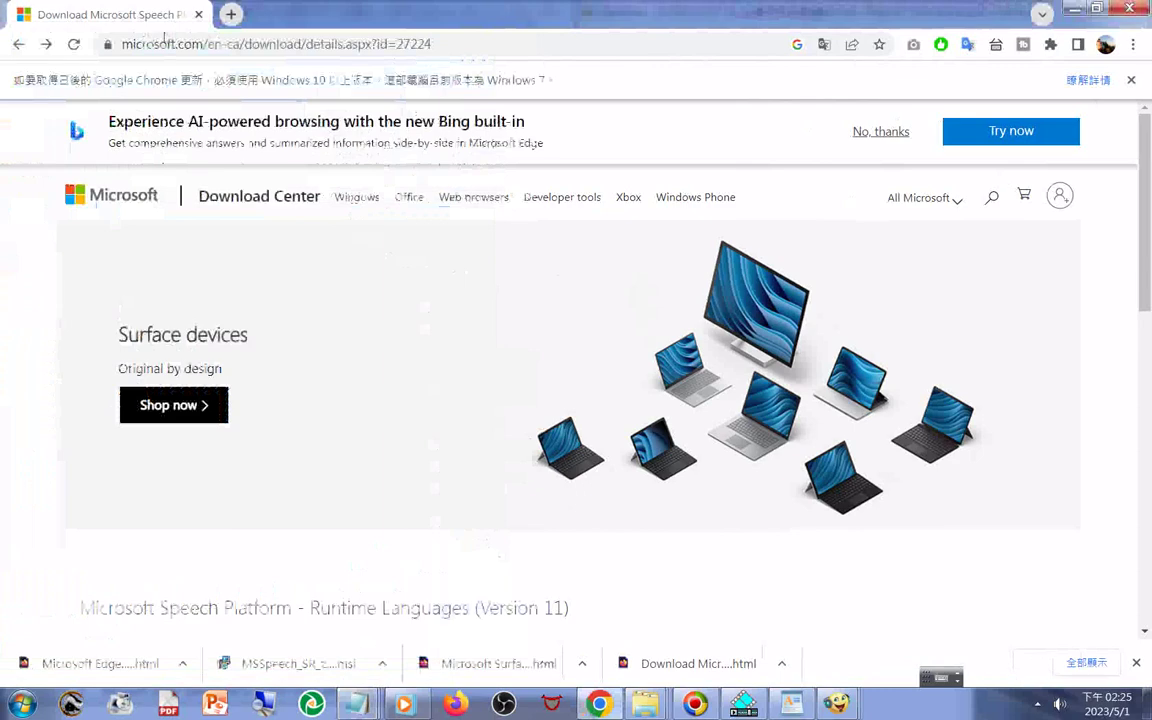
{"action": "left_click", "coordinate": [18, 45]}
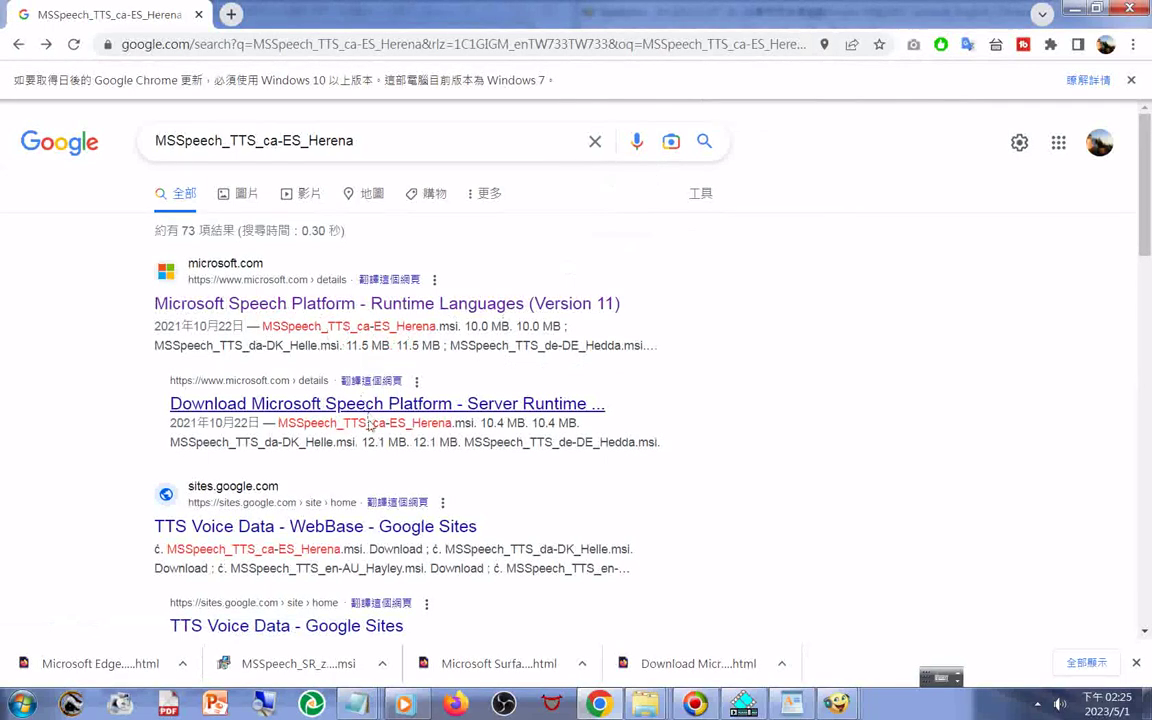
{"action": "left_click", "coordinate": [408, 407]}
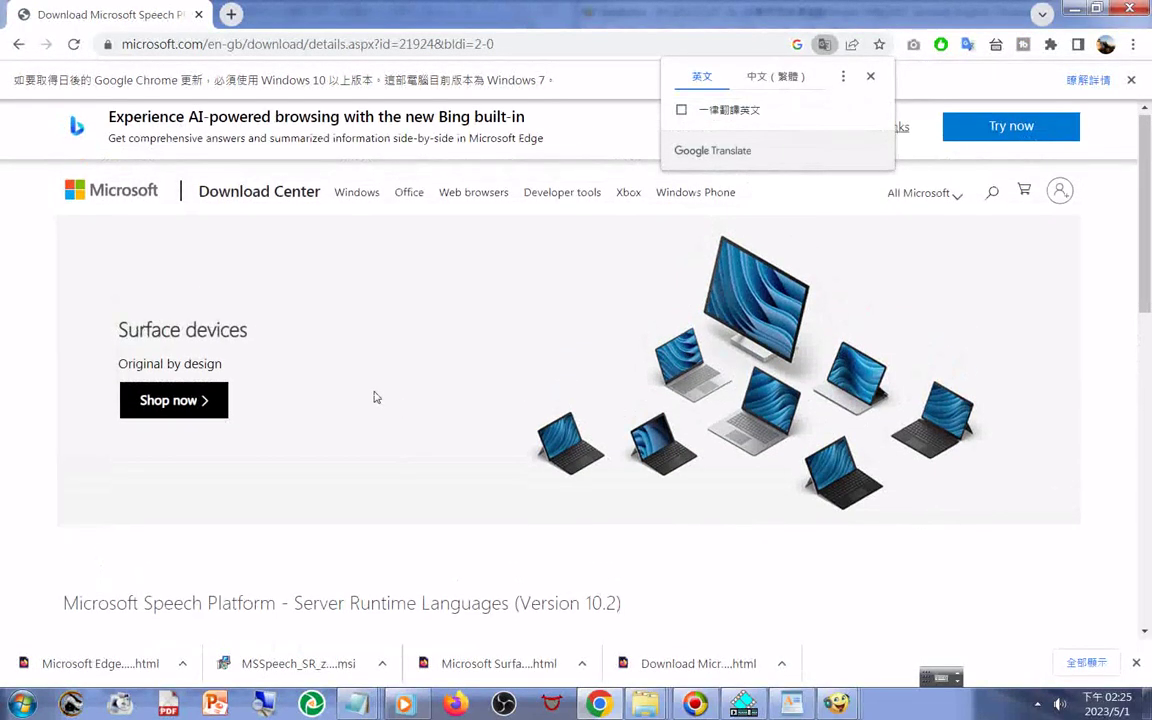
{"action": "scroll", "coordinate": [376, 397], "scroll_direction": "down", "scroll_amount": 1}
{"action": "scroll", "coordinate": [376, 397], "scroll_direction": "down", "scroll_amount": 2}
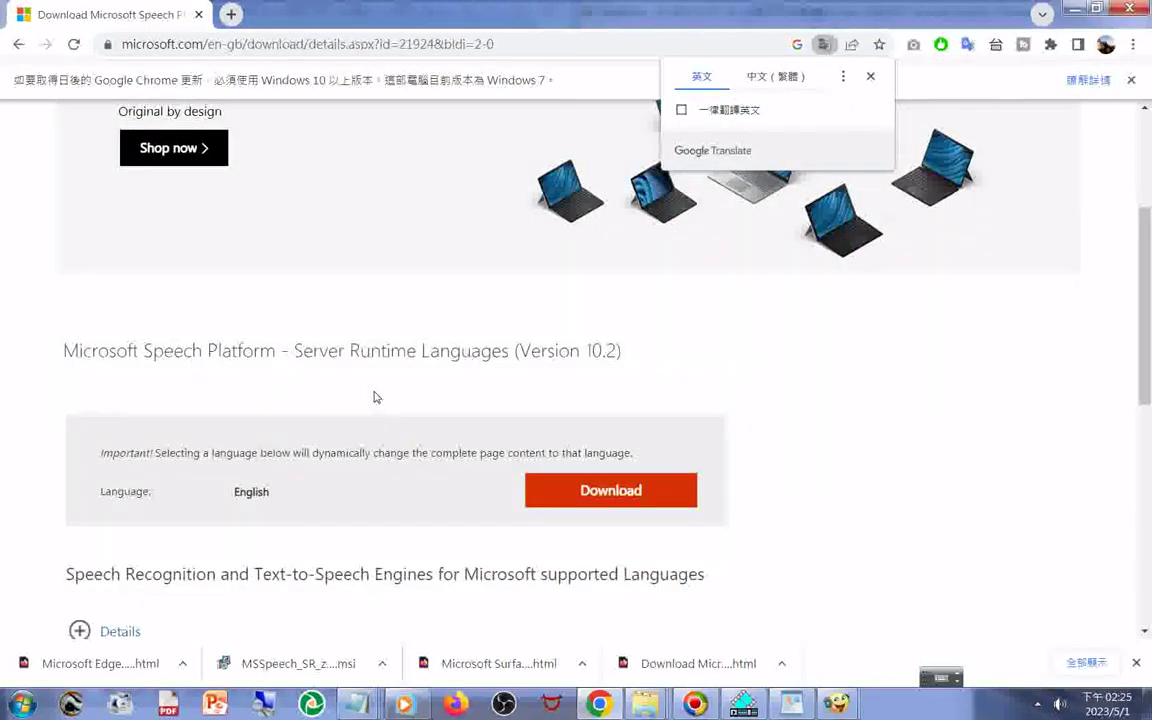
{"action": "scroll", "coordinate": [376, 397], "scroll_direction": "down", "scroll_amount": 1}
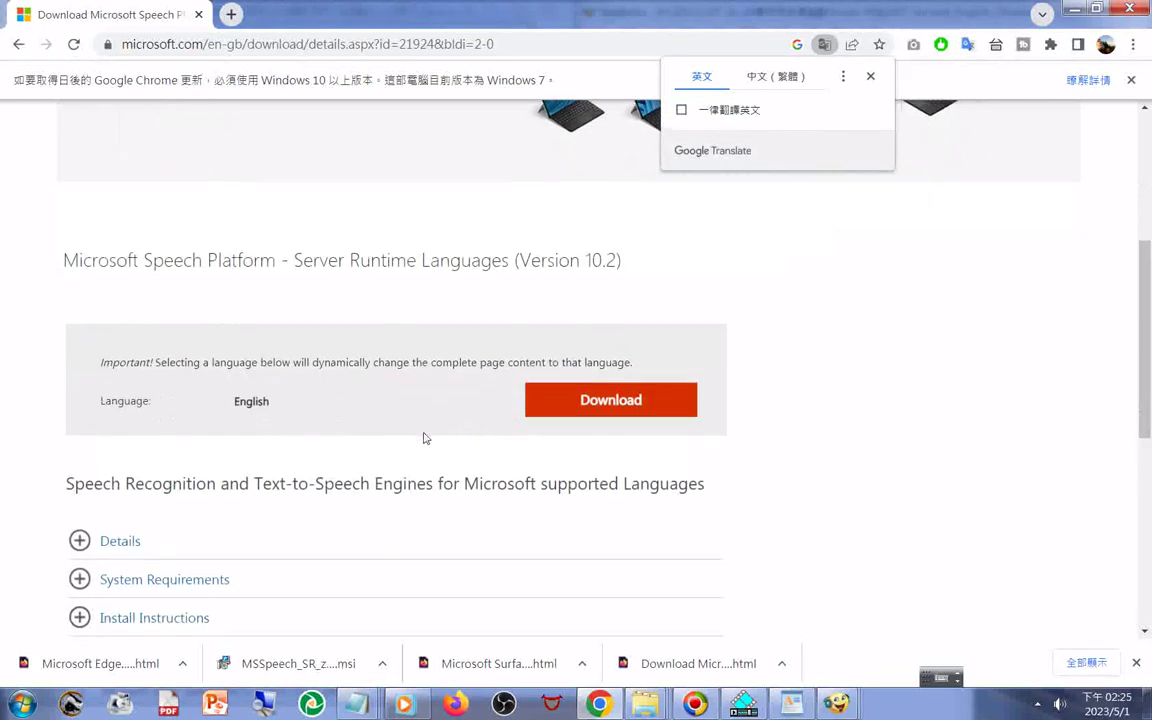
{"action": "scroll", "coordinate": [424, 437], "scroll_direction": "down", "scroll_amount": 3}
{"action": "scroll", "coordinate": [430, 408], "scroll_direction": "up", "scroll_amount": 2}
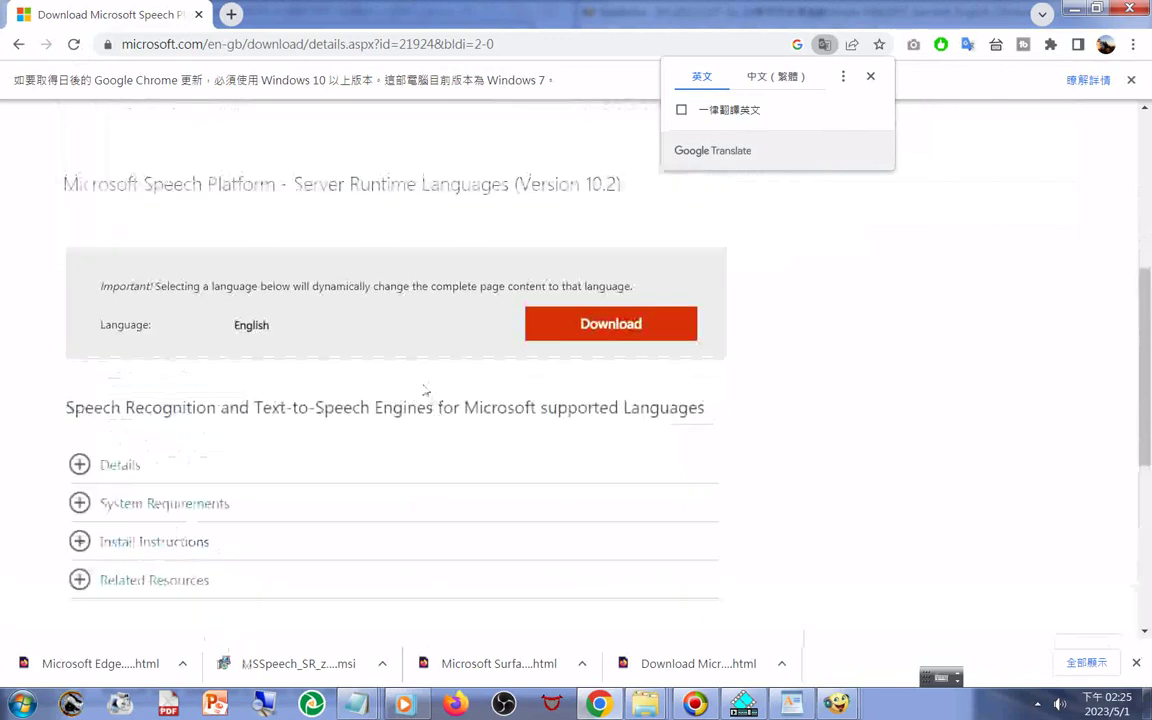
{"action": "key", "text": "alt+Left"}
{"action": "key", "text": "alt+Left"}
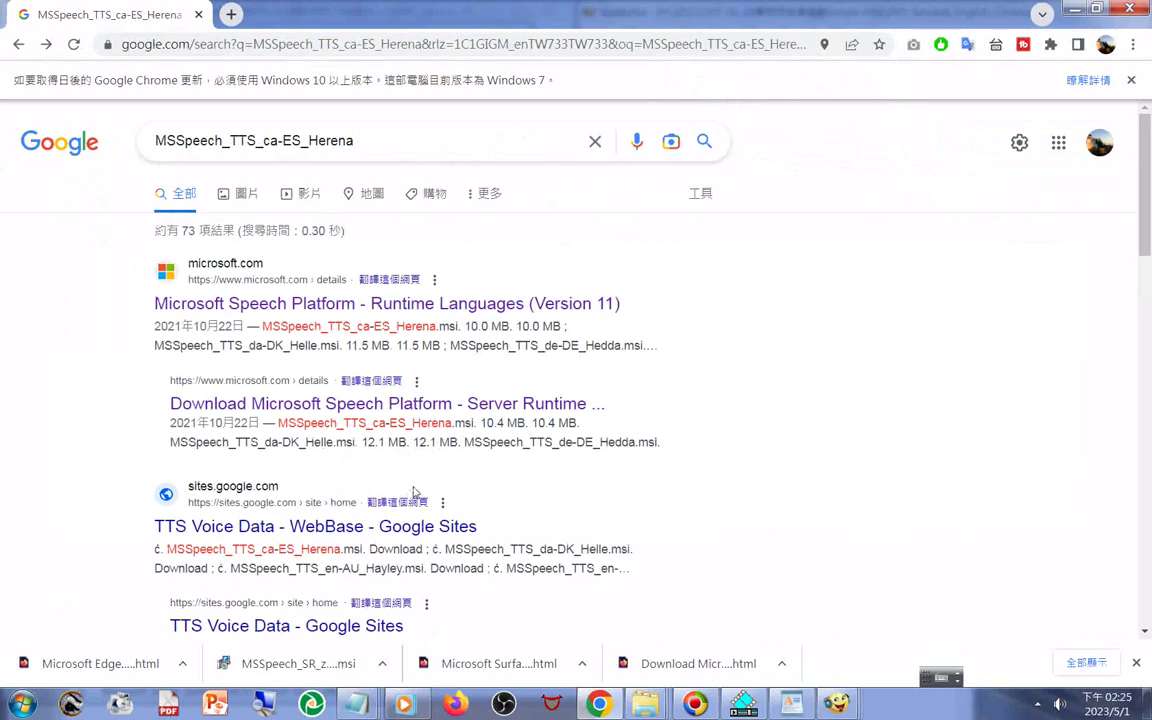
Open the translated version of the TTS Voice Data - Google Sites result, then return and look through the search results
{"action": "scroll", "coordinate": [415, 492], "scroll_direction": "down", "scroll_amount": 1}
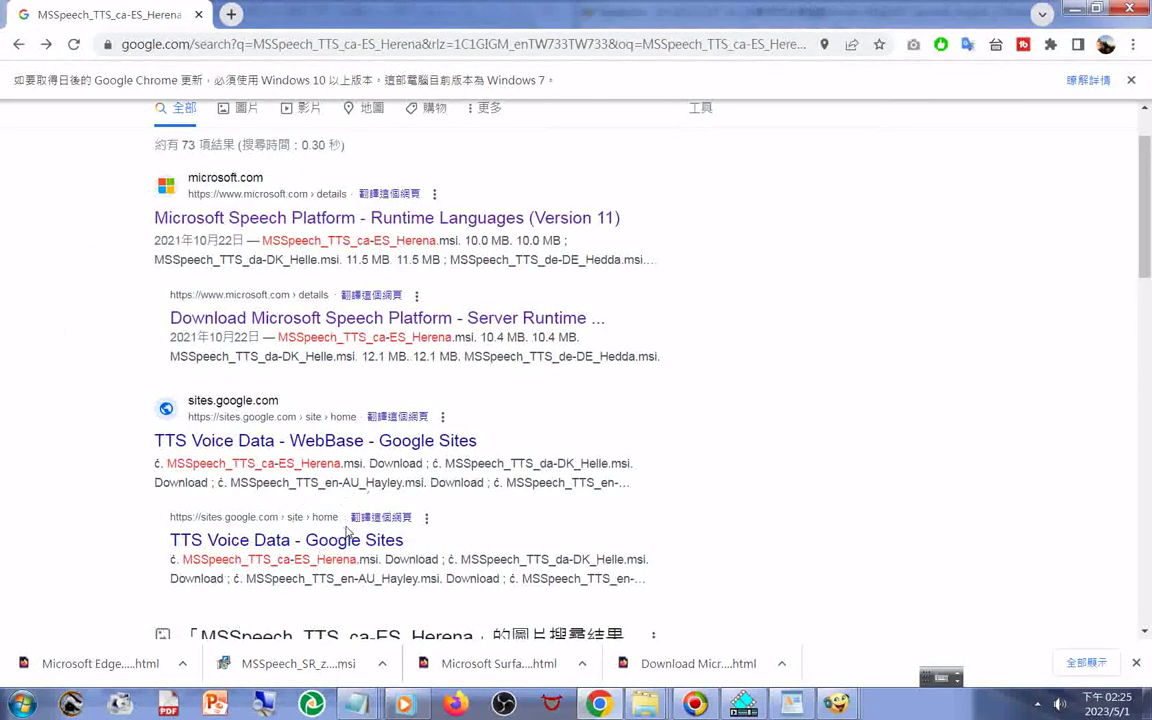
{"action": "left_click", "coordinate": [384, 521]}
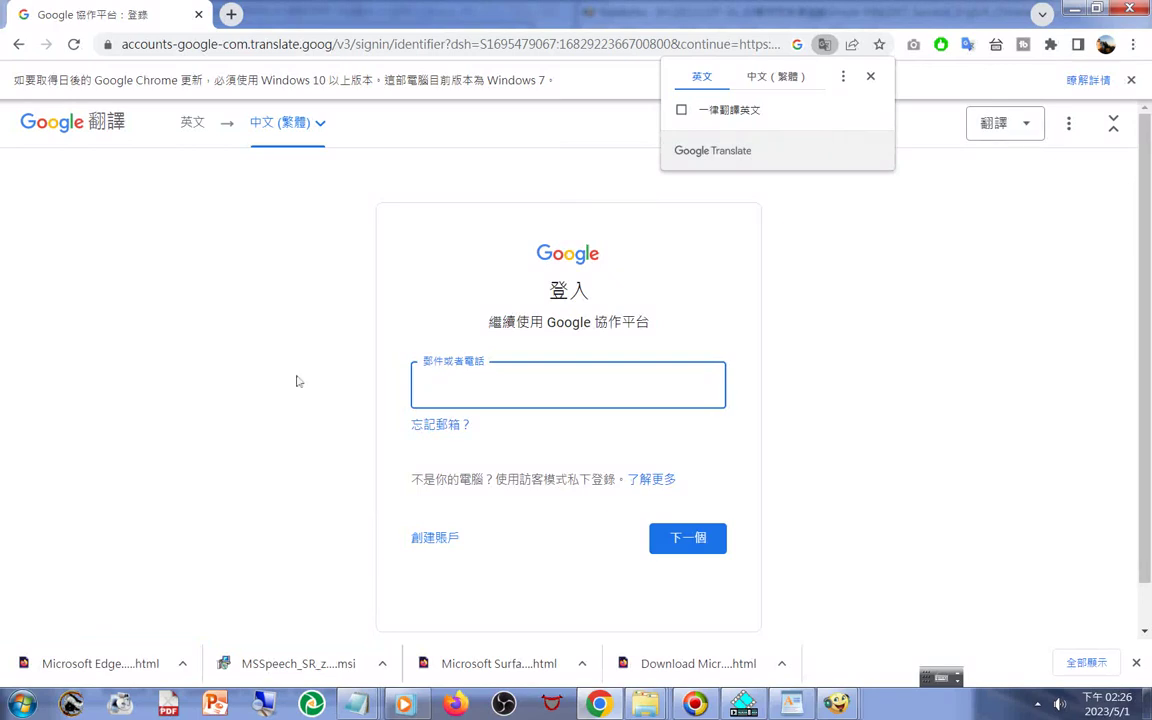
{"action": "left_click", "coordinate": [17, 46]}
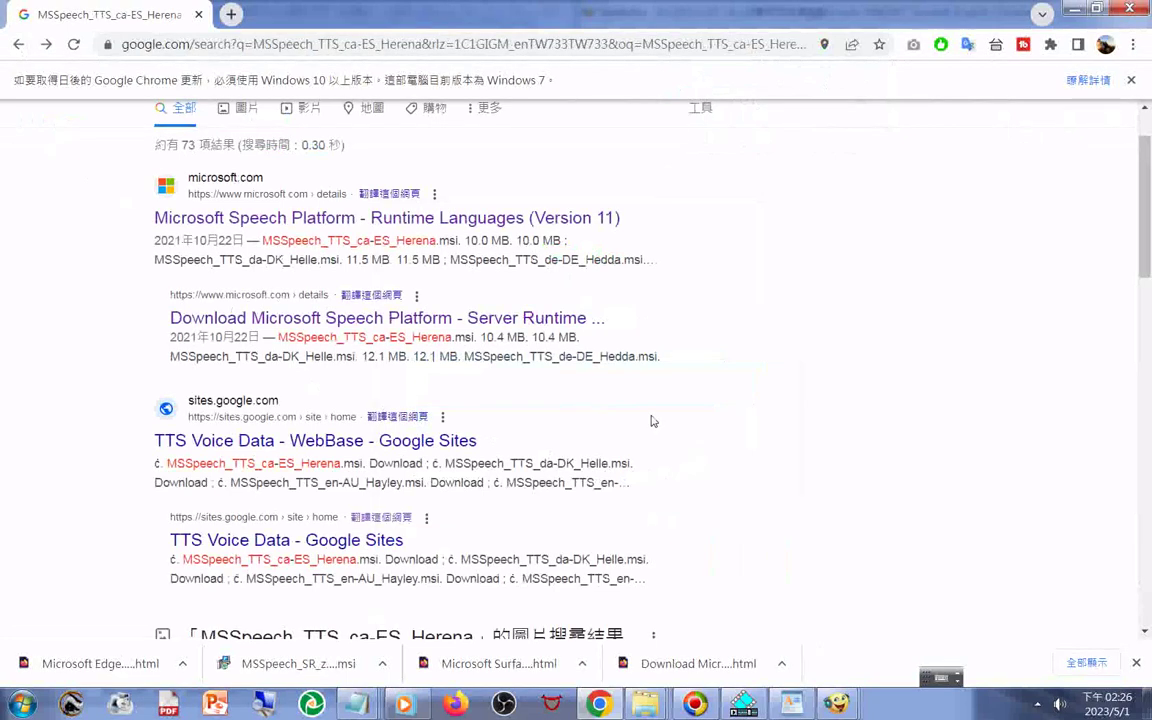
{"action": "scroll", "coordinate": [652, 421], "scroll_direction": "up", "scroll_amount": 1}
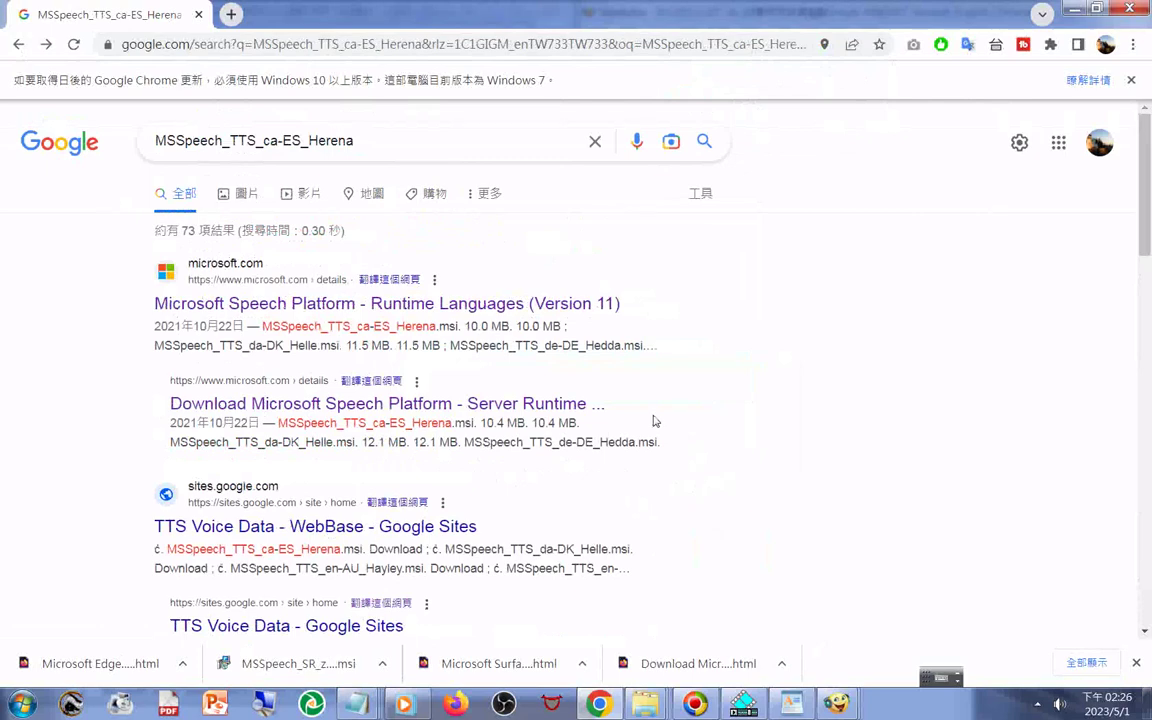
{"action": "scroll", "coordinate": [652, 421], "scroll_direction": "down", "scroll_amount": 5}
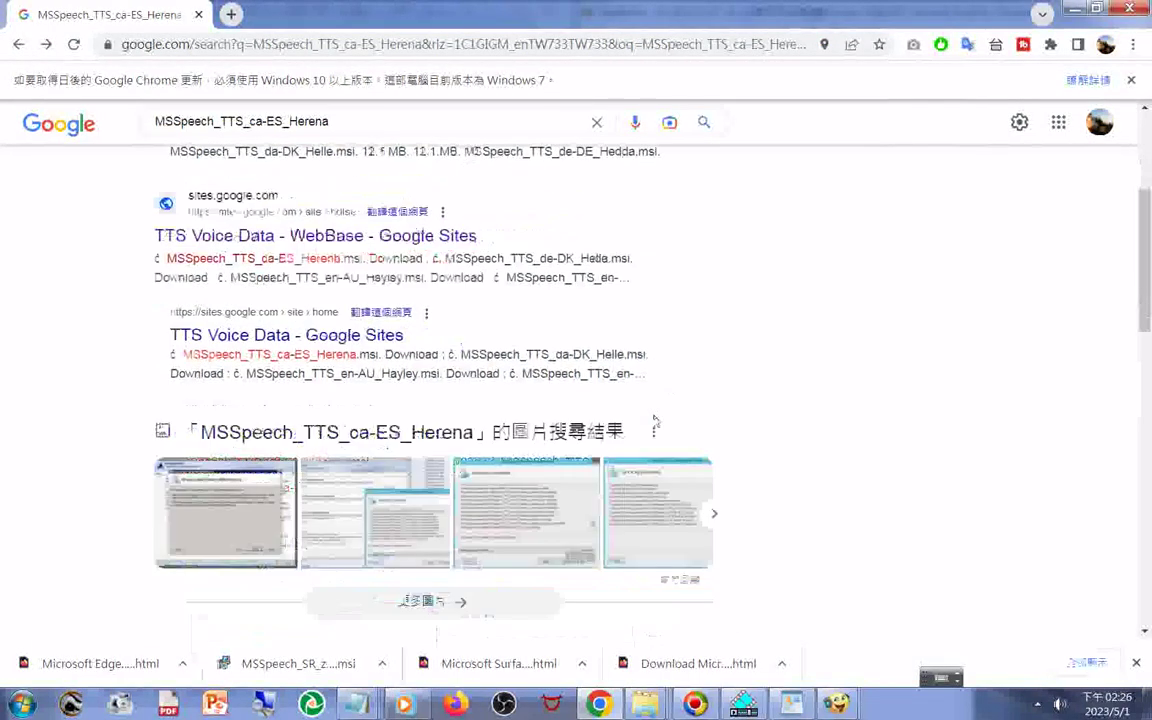